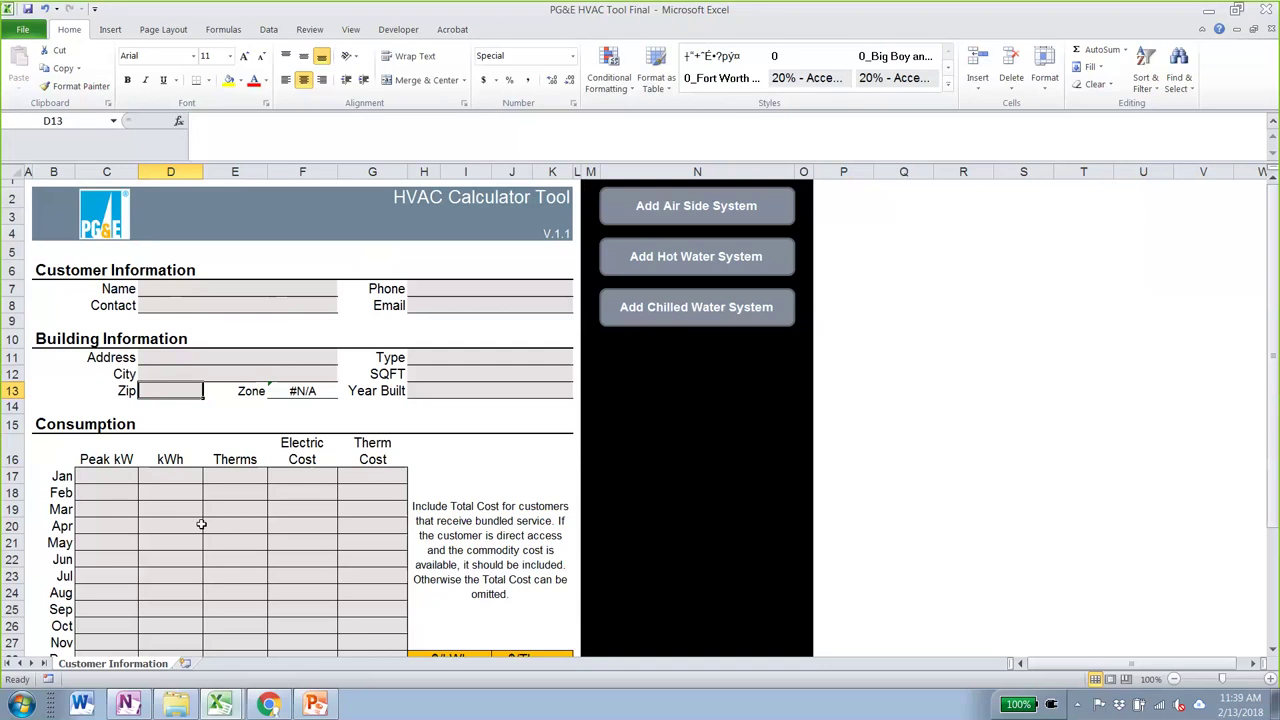
- Enter customer 'San Jose Customer', the contact's name, city San Jose and Zip 94089, giving Zone 4
{"action": "left_click", "coordinate": [190, 287]}
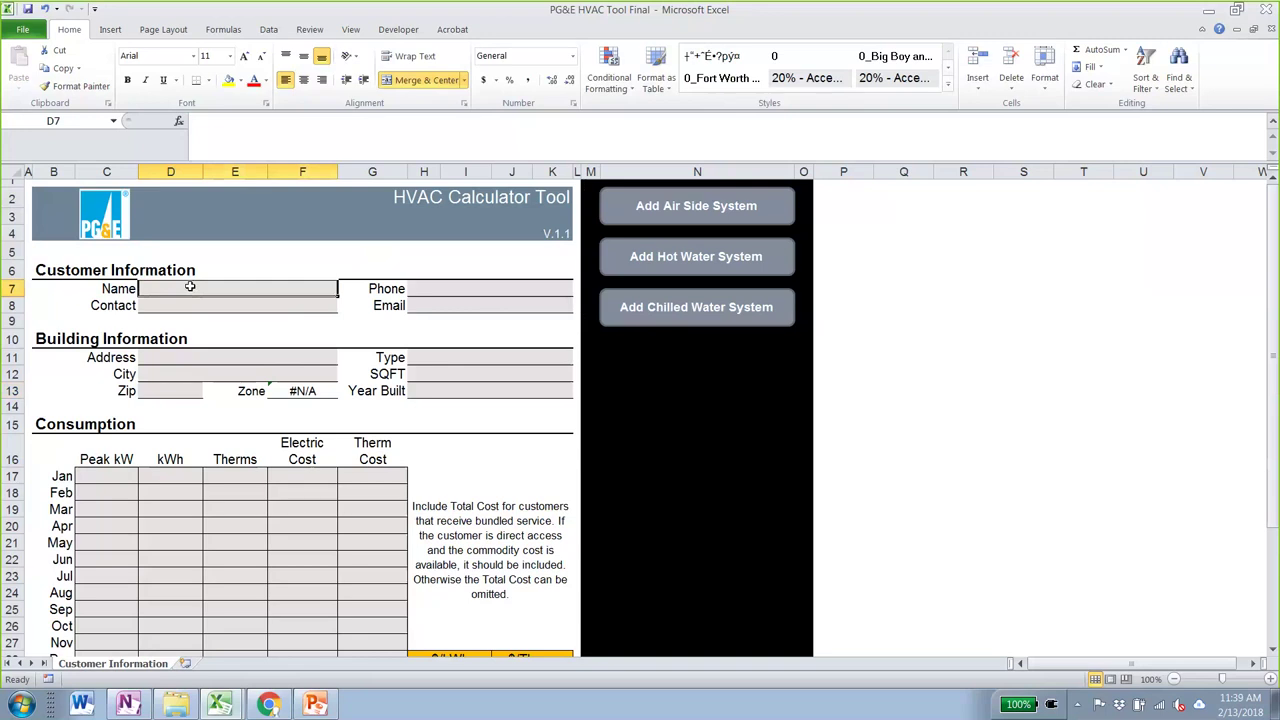
{"action": "type", "text": "San Jose Customer"}
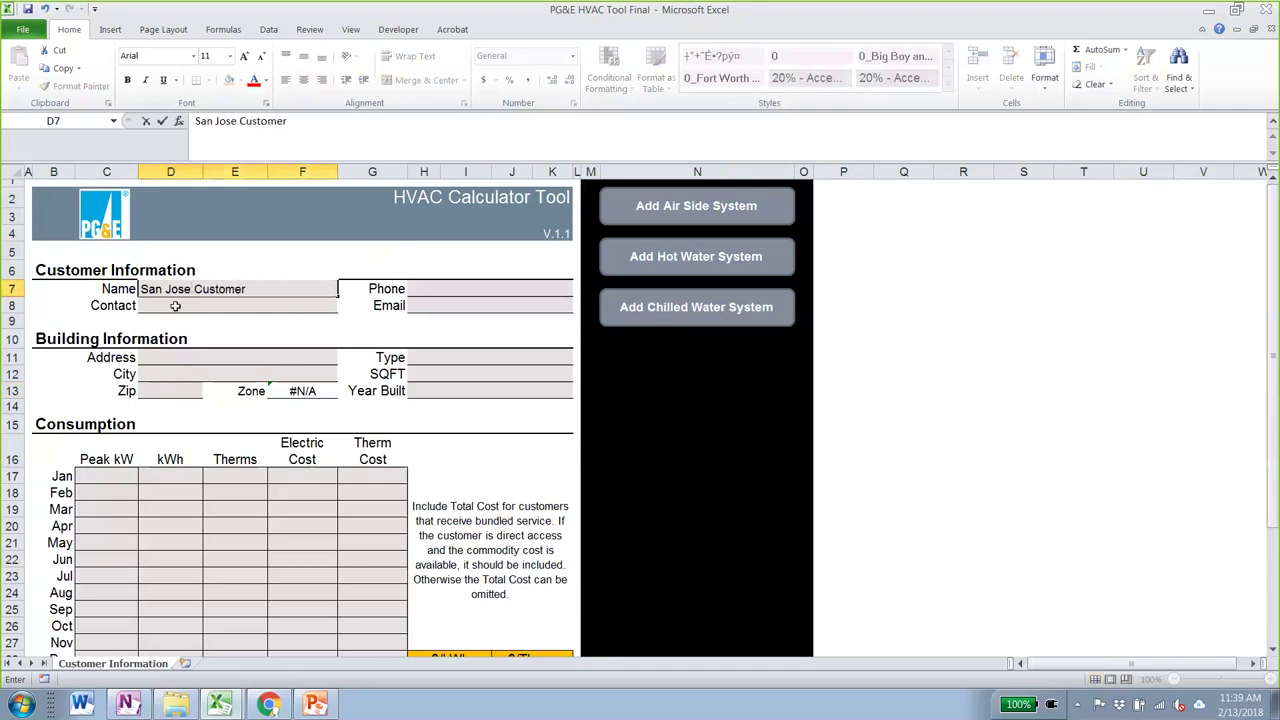
{"action": "left_click", "coordinate": [175, 305]}
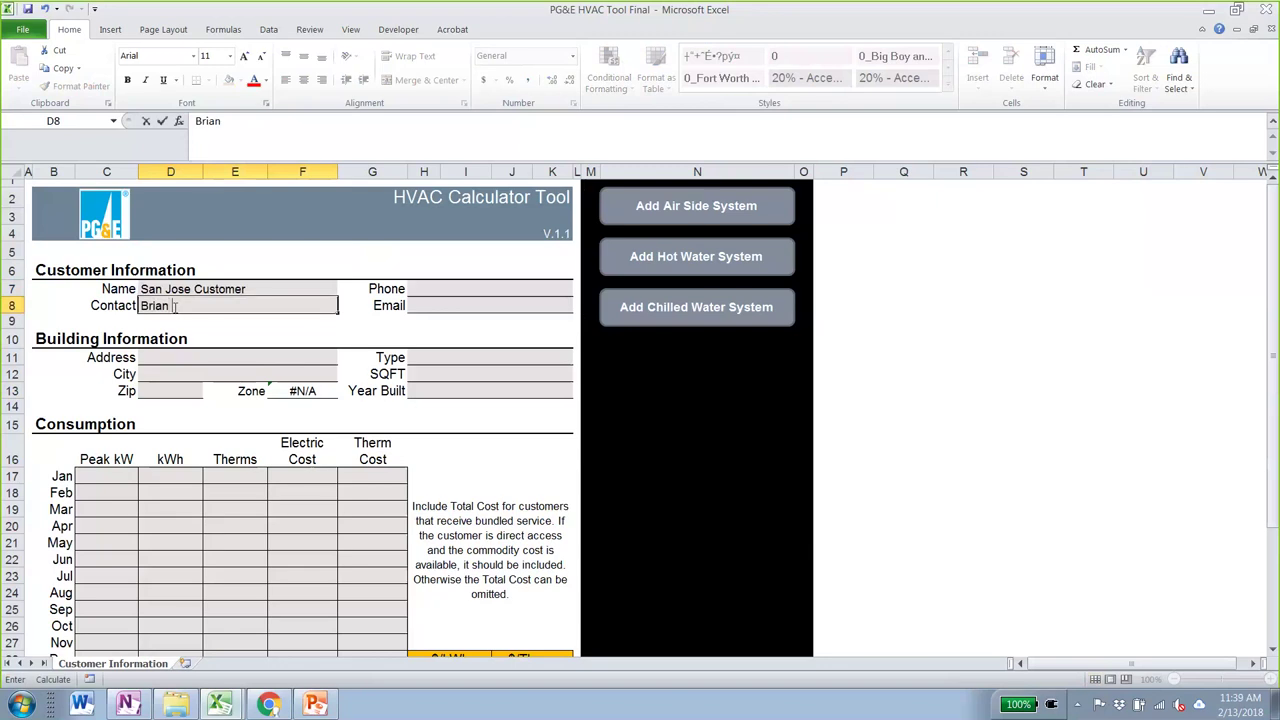
{"action": "left_click", "coordinate": [160, 357]}
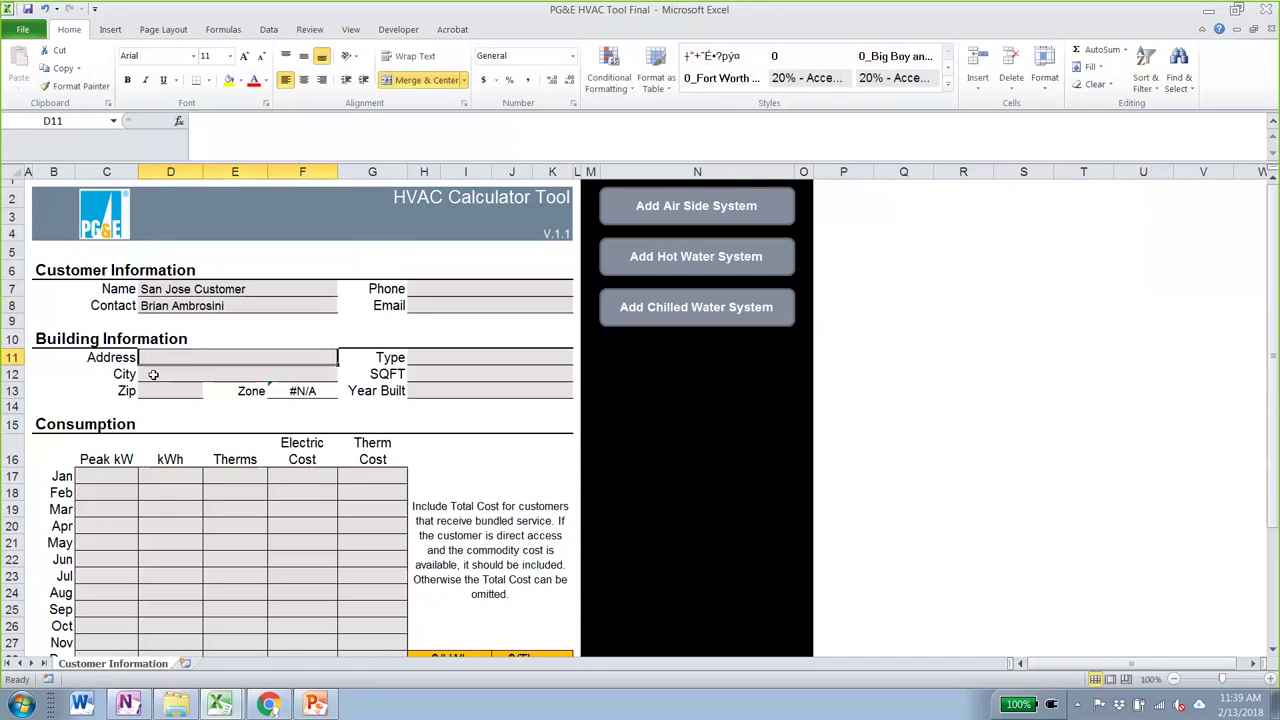
{"action": "left_click", "coordinate": [154, 374]}
{"action": "type", "text": "San Jose"}
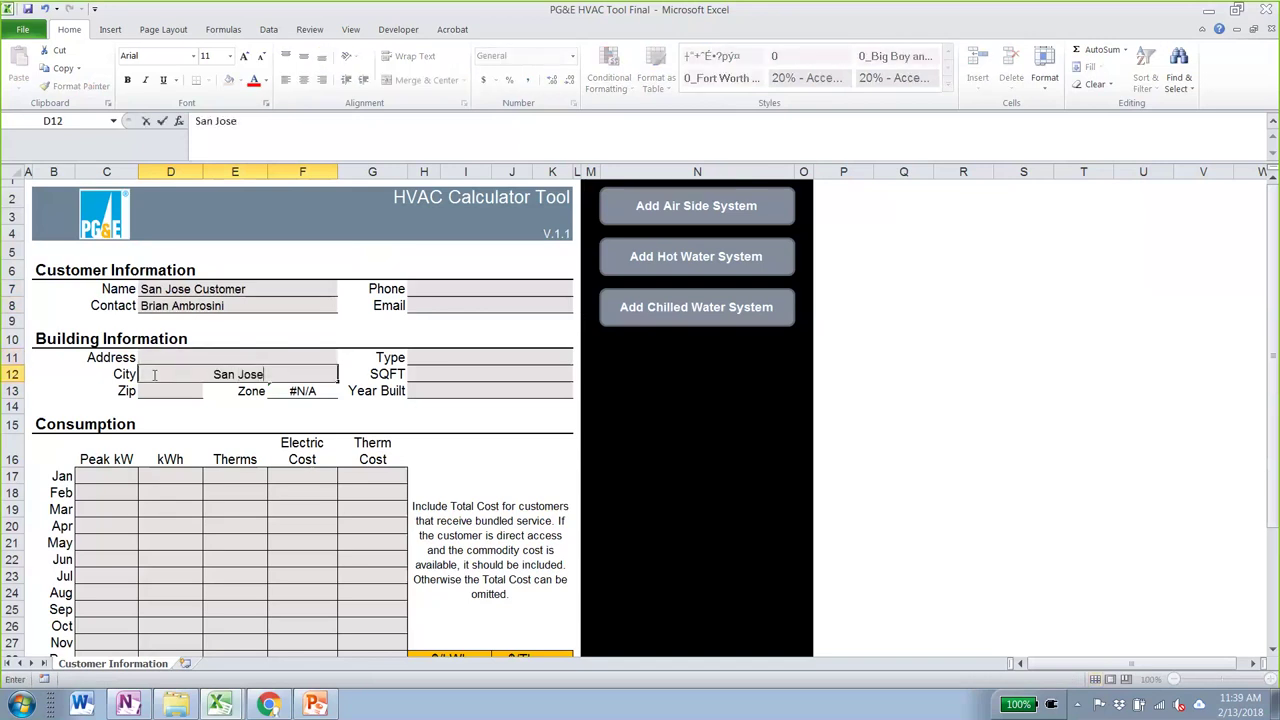
{"action": "left_click", "coordinate": [148, 390]}
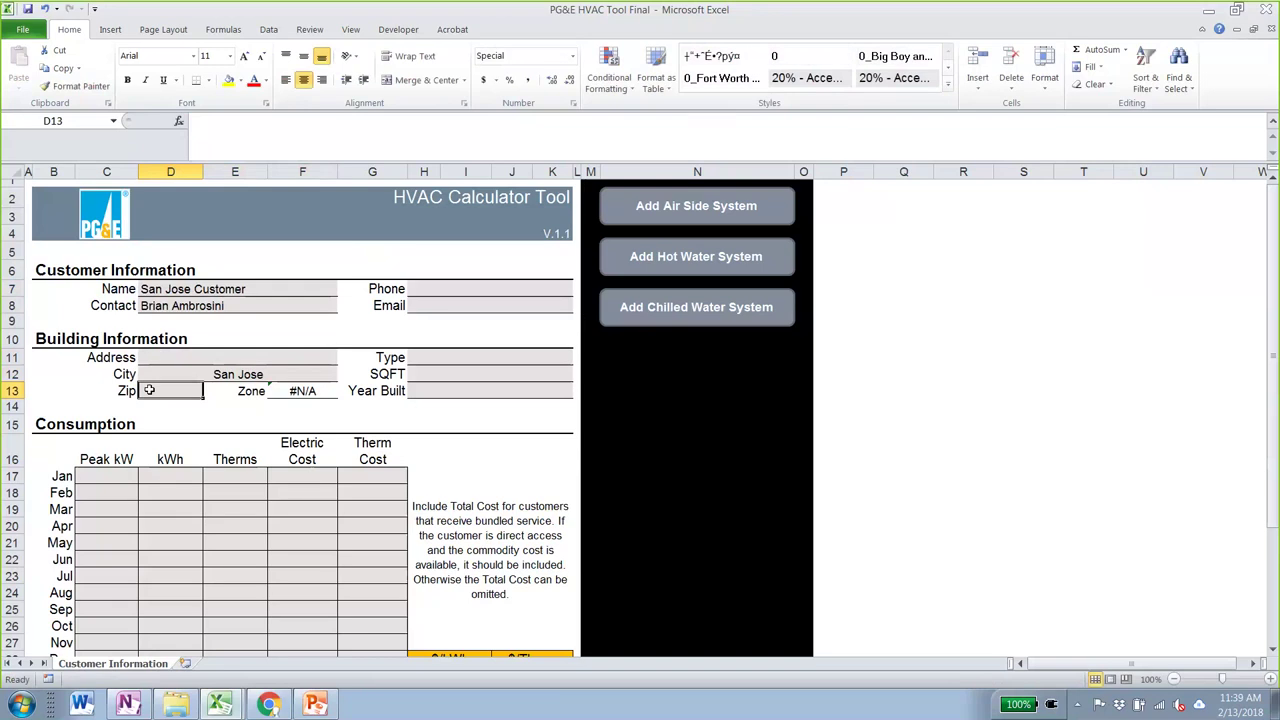
{"action": "type", "text": "94089"}
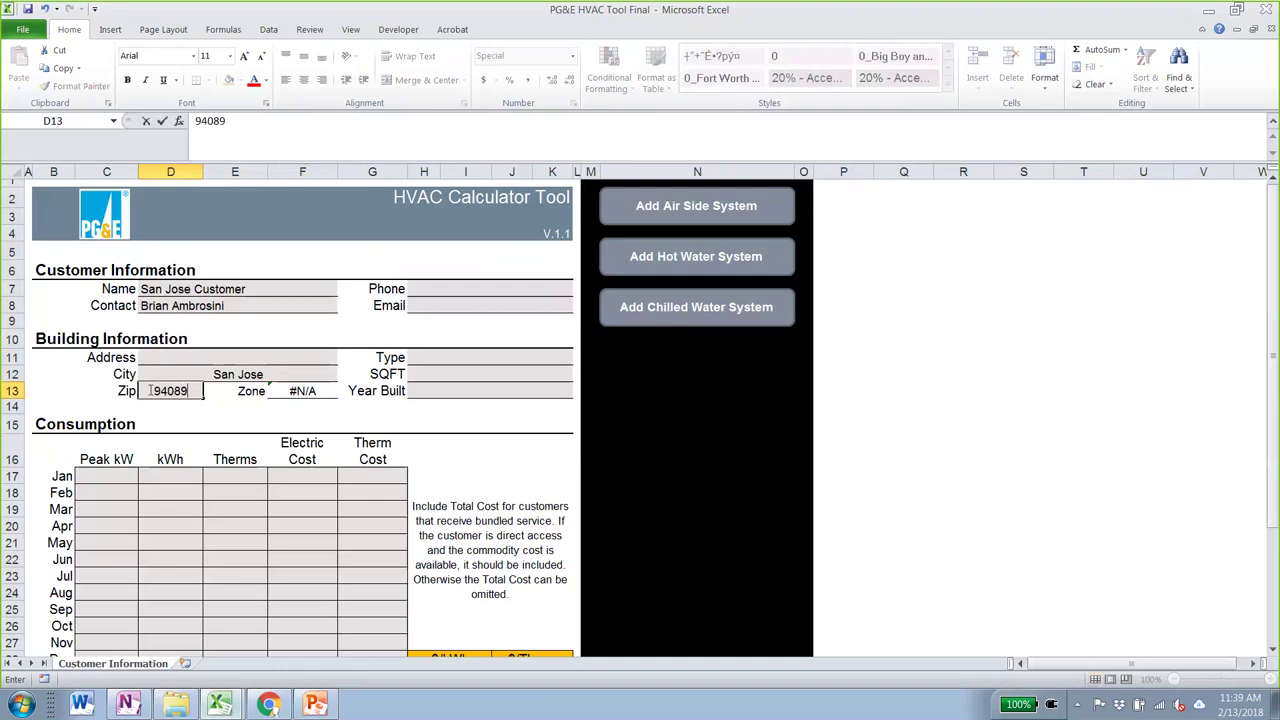
{"action": "key", "text": "Return"}
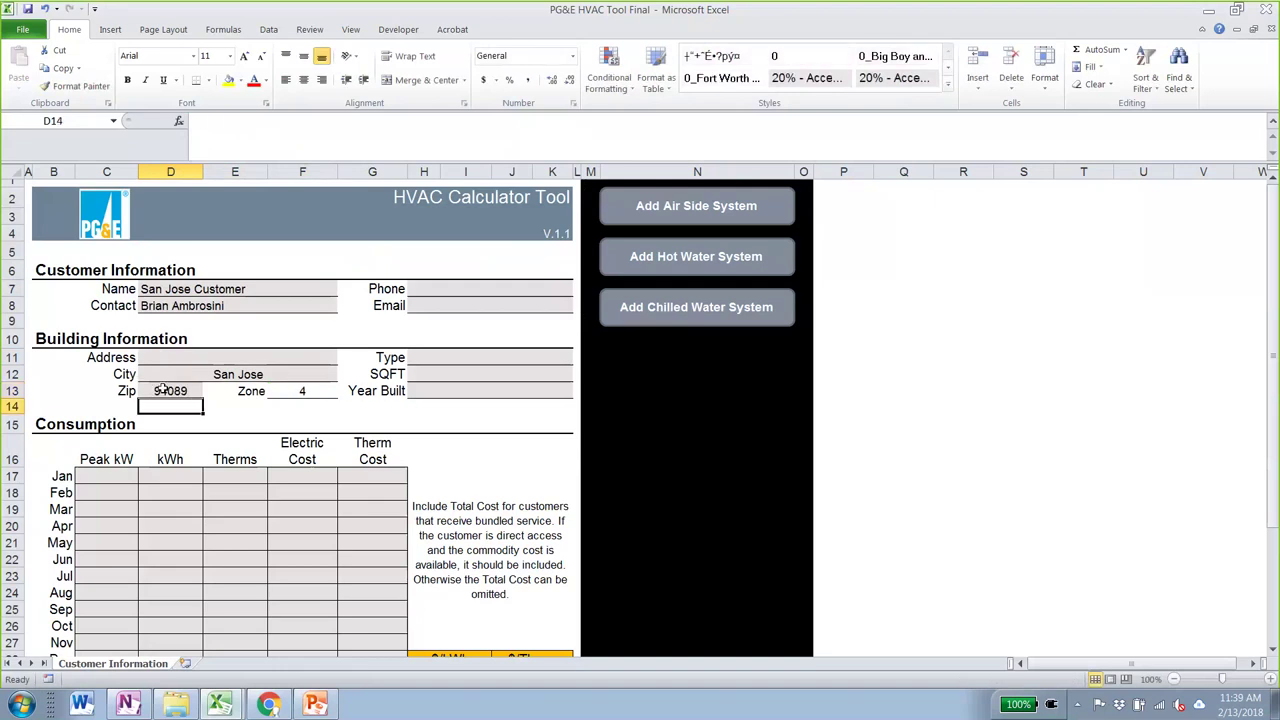
{"action": "left_click", "coordinate": [160, 390]}
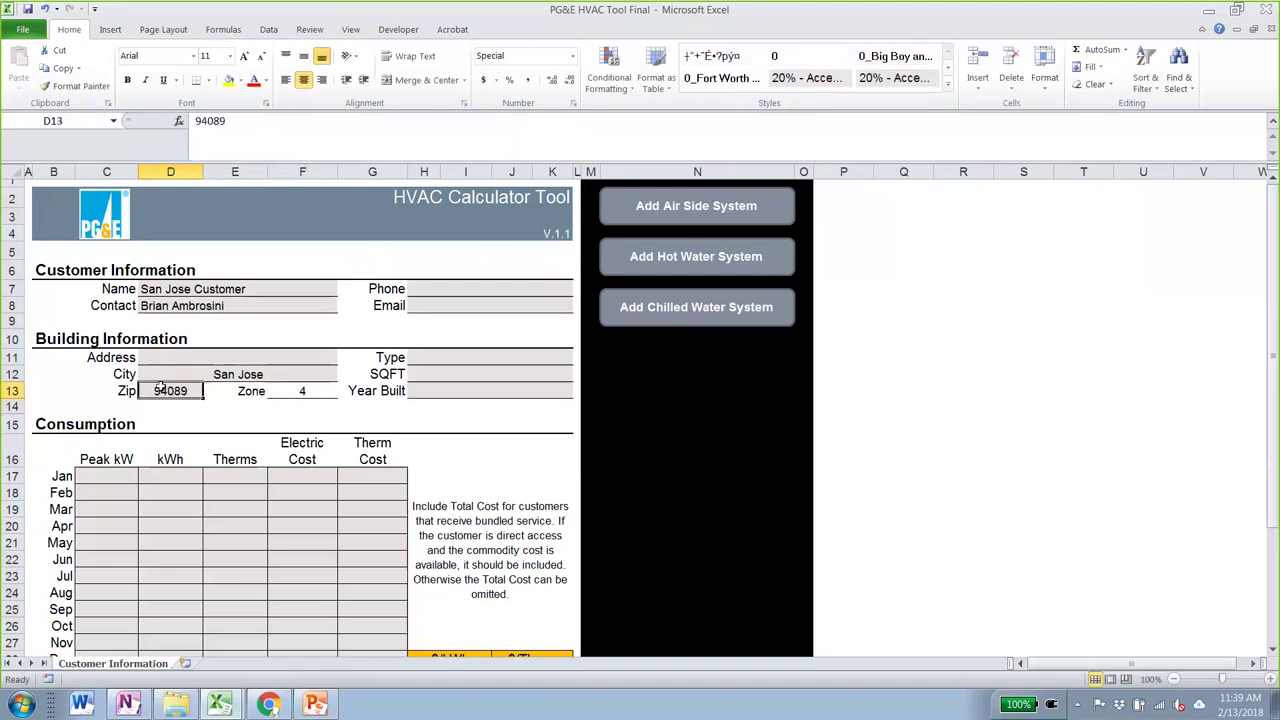
{"action": "left_click", "coordinate": [299, 390]}
{"action": "left_click_drag", "start_coordinate": [240, 390], "coordinate": [295, 390]}
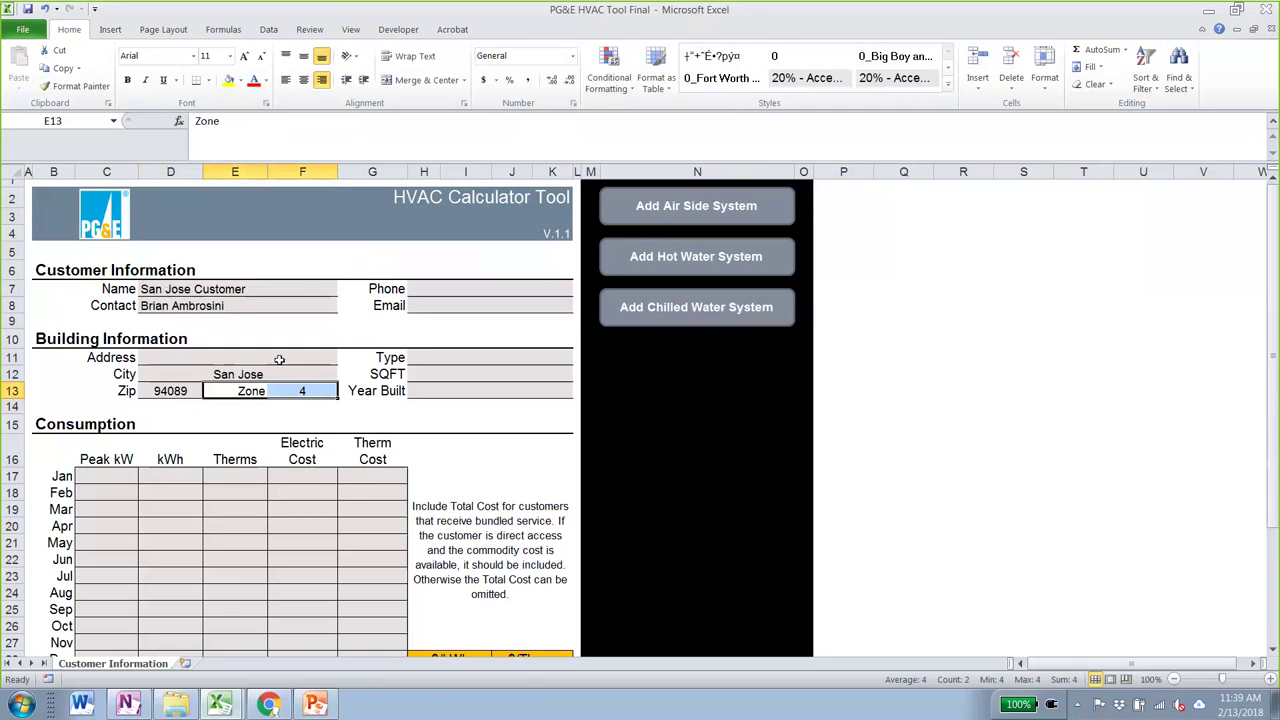
{"action": "left_click", "coordinate": [166, 391]}
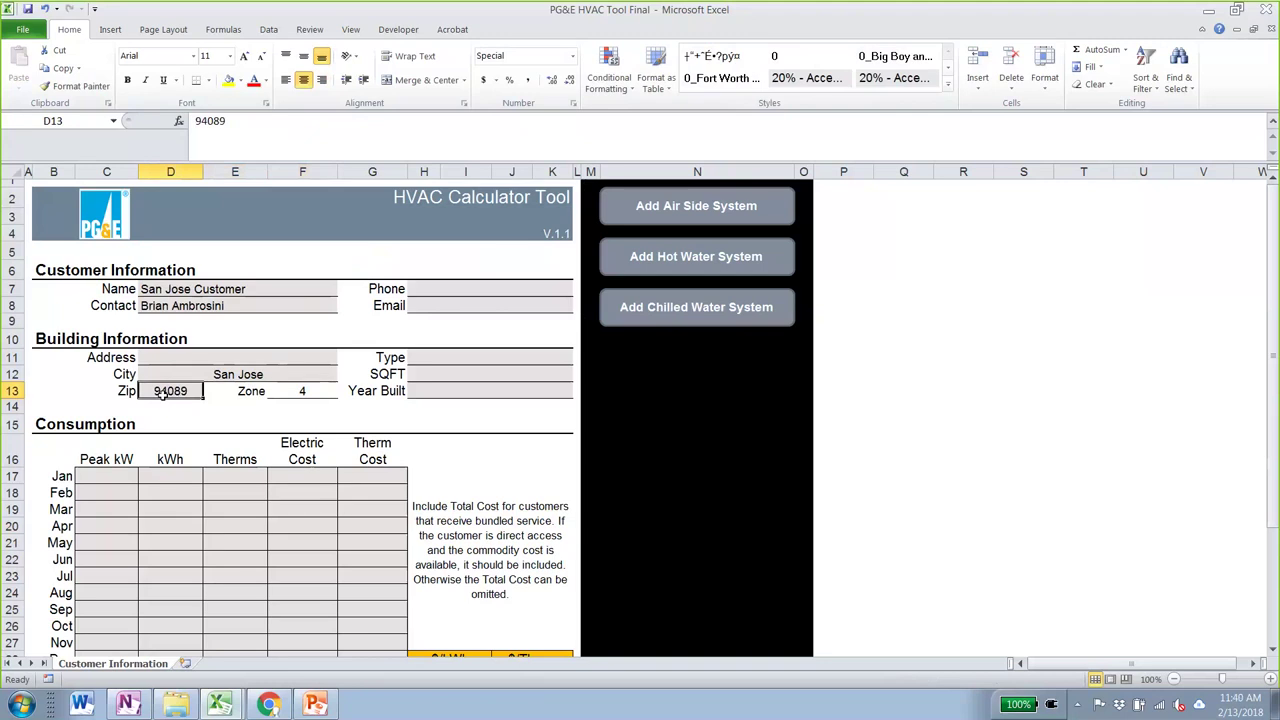
{"action": "type", "text": "9"}
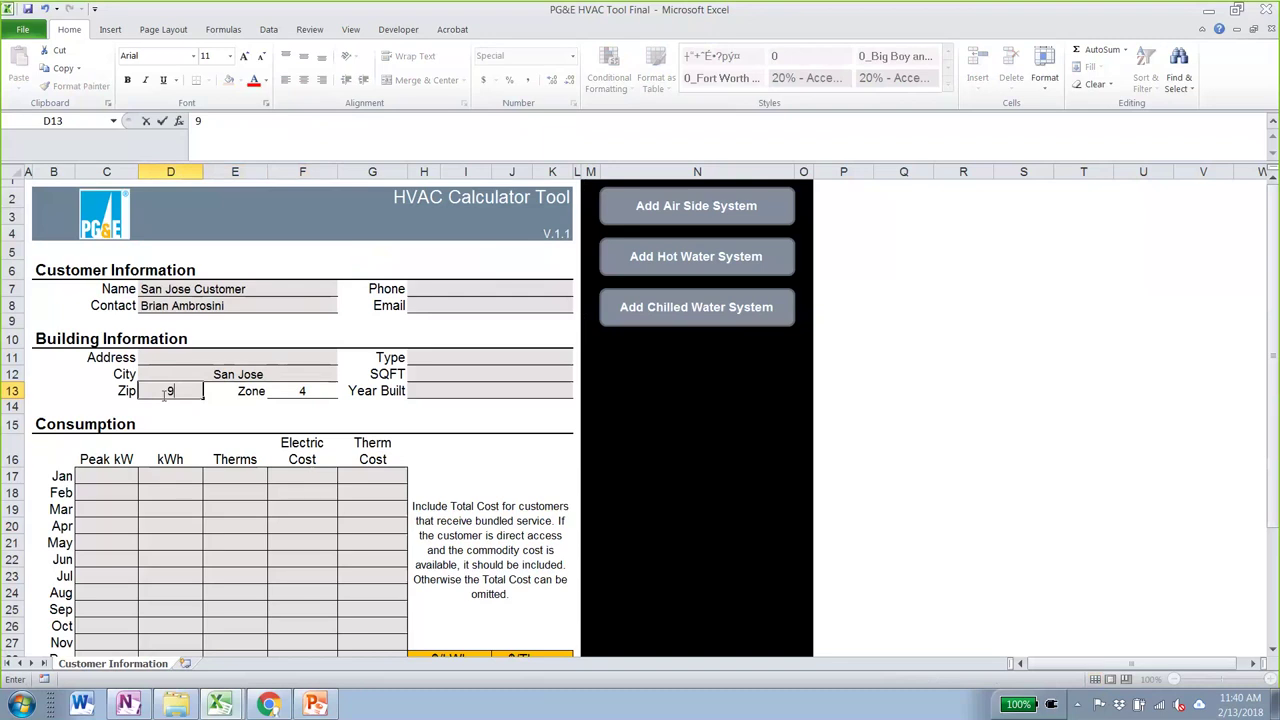
{"action": "type", "text": "3301"}
{"action": "left_click", "coordinate": [210, 415]}
{"action": "left_click", "coordinate": [228, 391]}
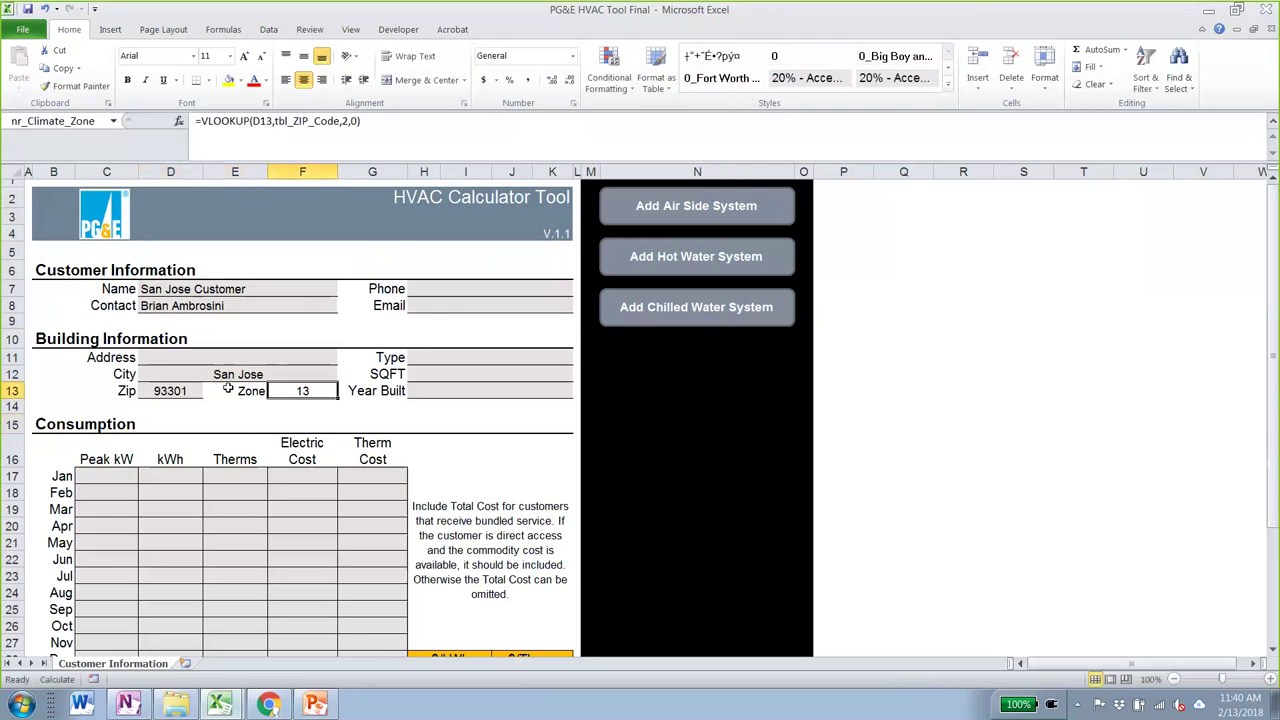
{"action": "left_click", "coordinate": [178, 391]}
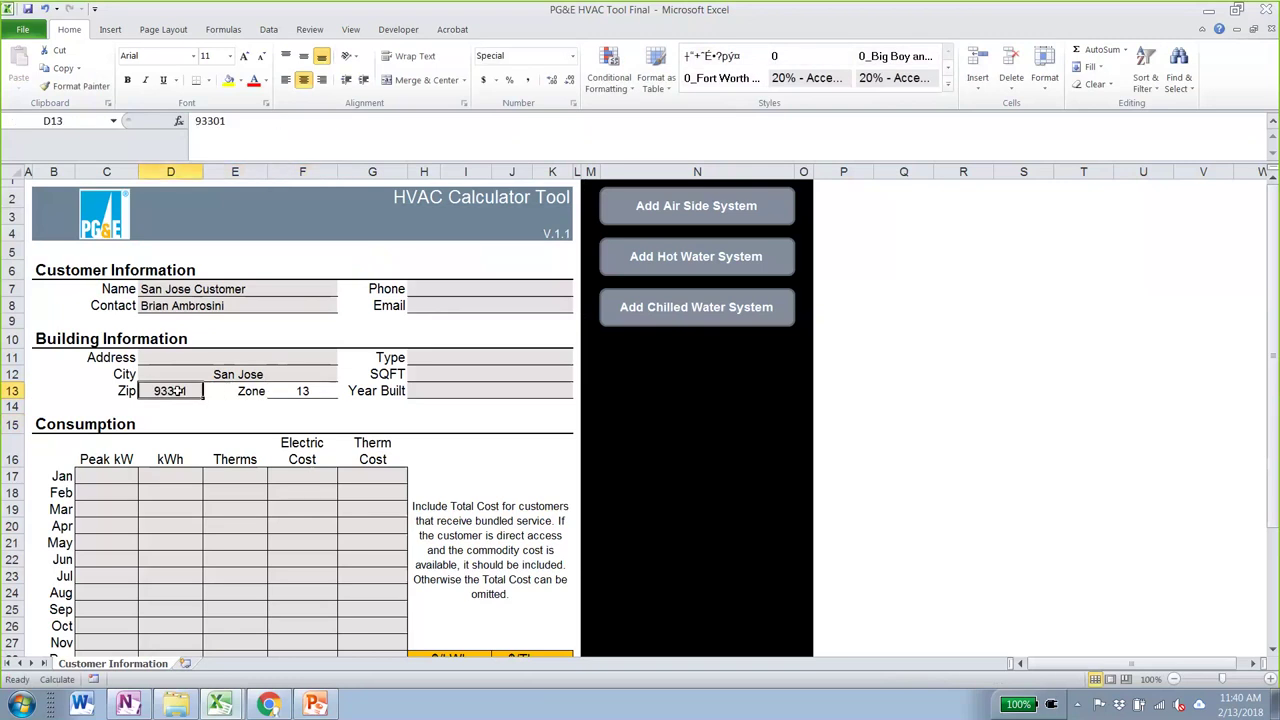
{"action": "type", "text": "94089"}
{"action": "key", "text": "ctrl+Return"}
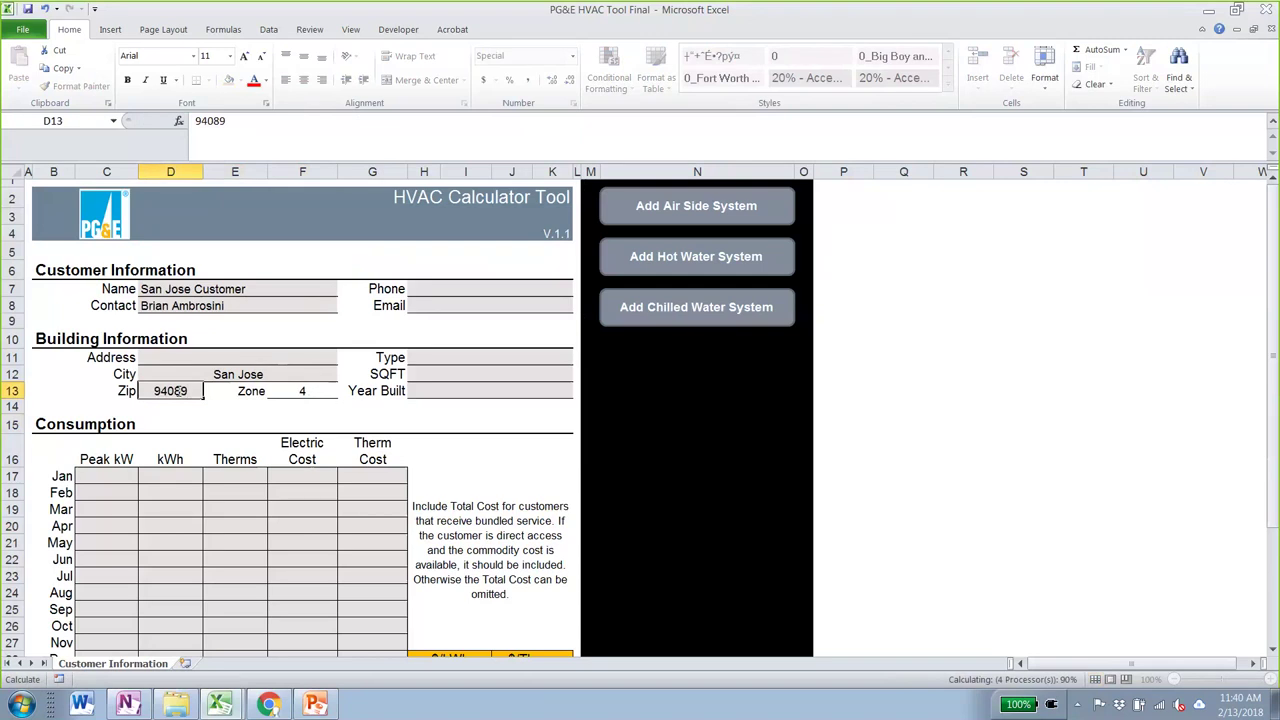
{"action": "key", "text": "Return"}
{"action": "left_click", "coordinate": [566, 357]}
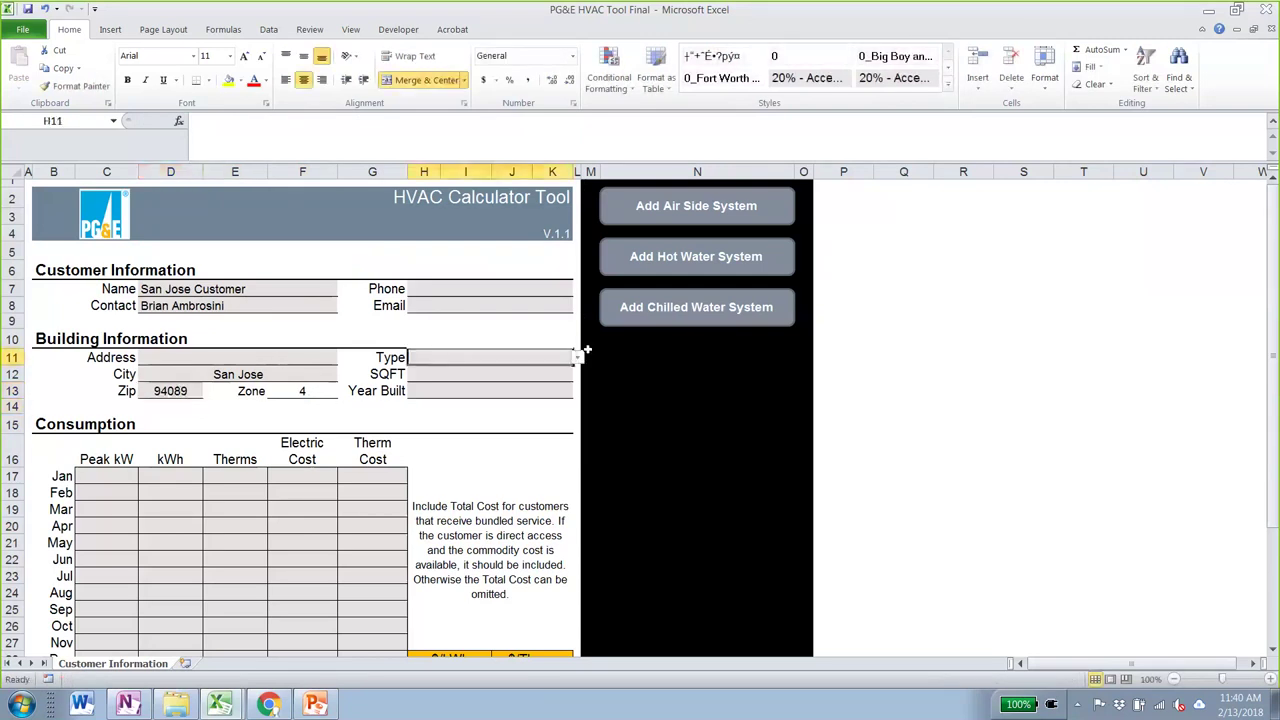
- Pick Office from the Building Type dropdown, leaving SQFT and Year Built blank
{"action": "left_click", "coordinate": [578, 357]}
{"action": "left_click_drag", "start_coordinate": [577, 390], "coordinate": [577, 418]}
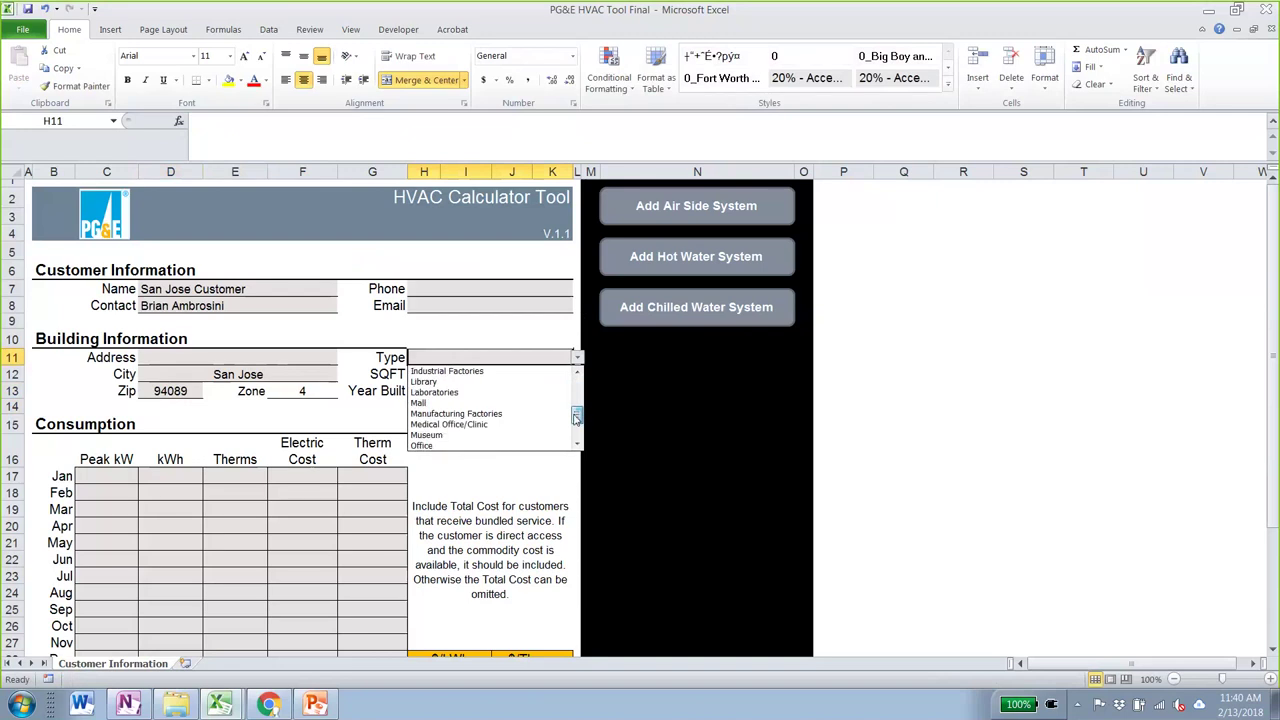
{"action": "left_click", "coordinate": [459, 446]}
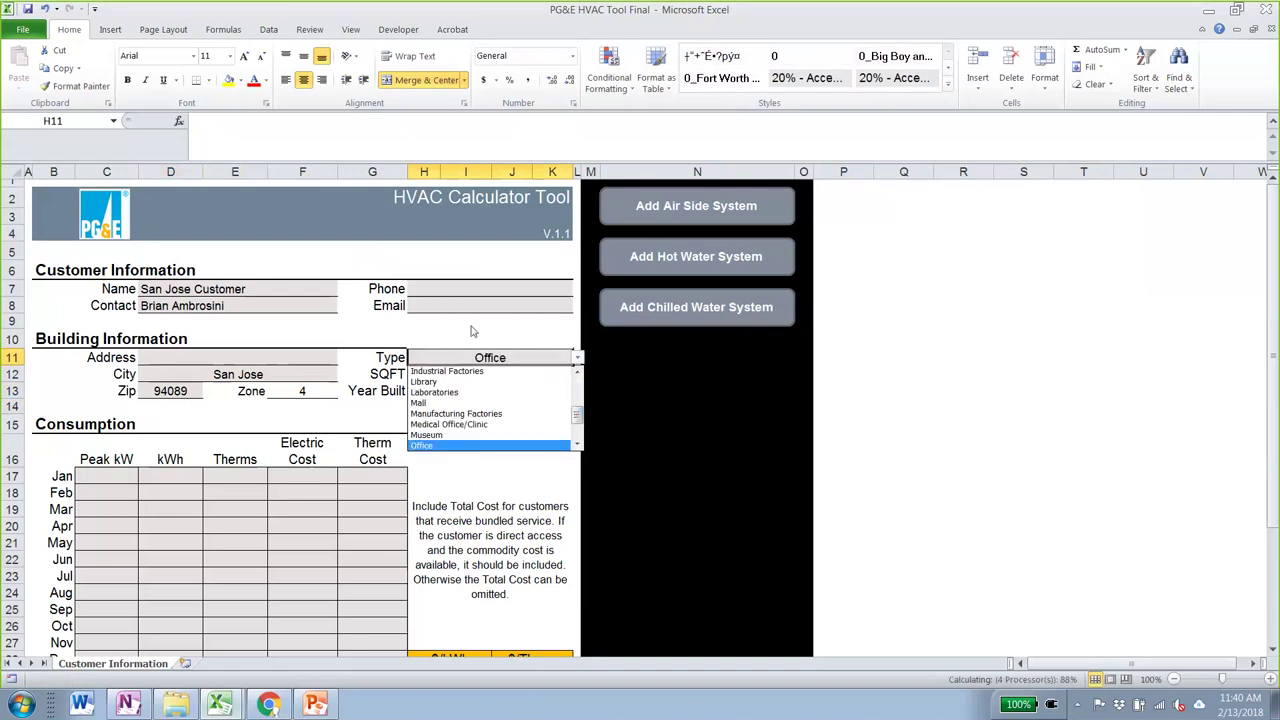
{"action": "left_click", "coordinate": [450, 372]}
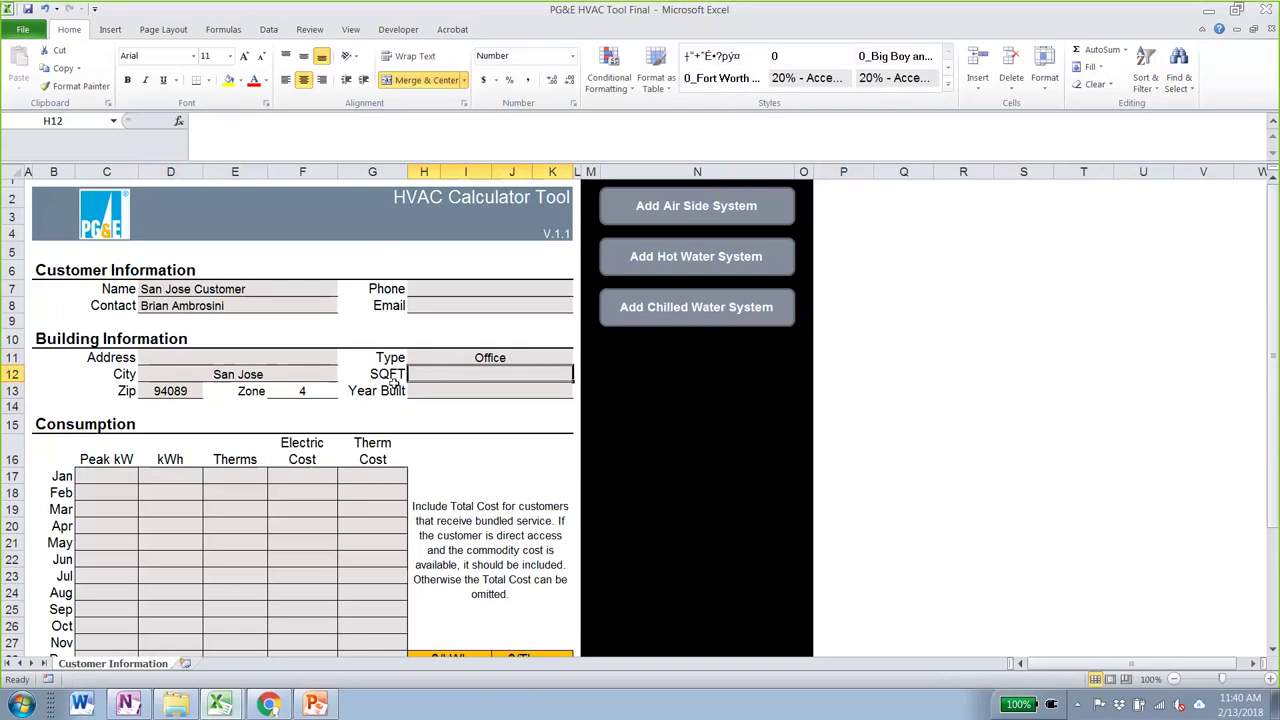
{"action": "left_click", "coordinate": [430, 392]}
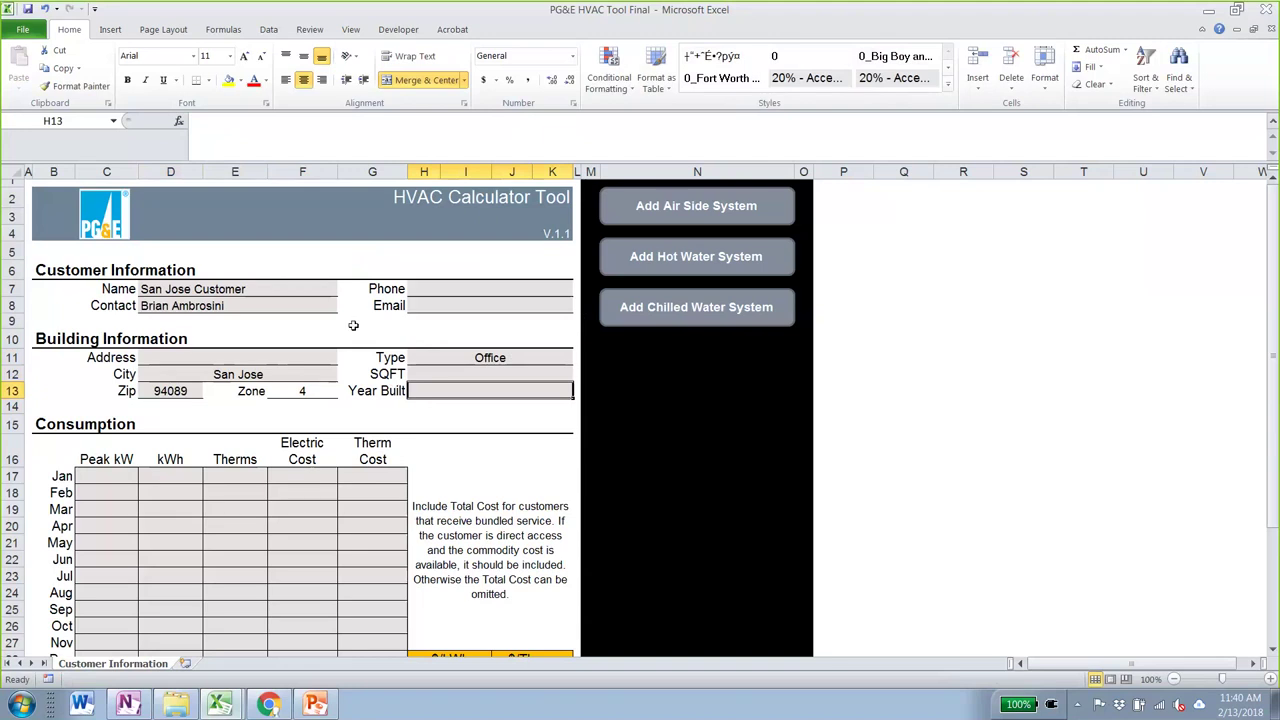
{"action": "scroll", "coordinate": [412, 395], "scroll_direction": "down", "scroll_amount": 3}
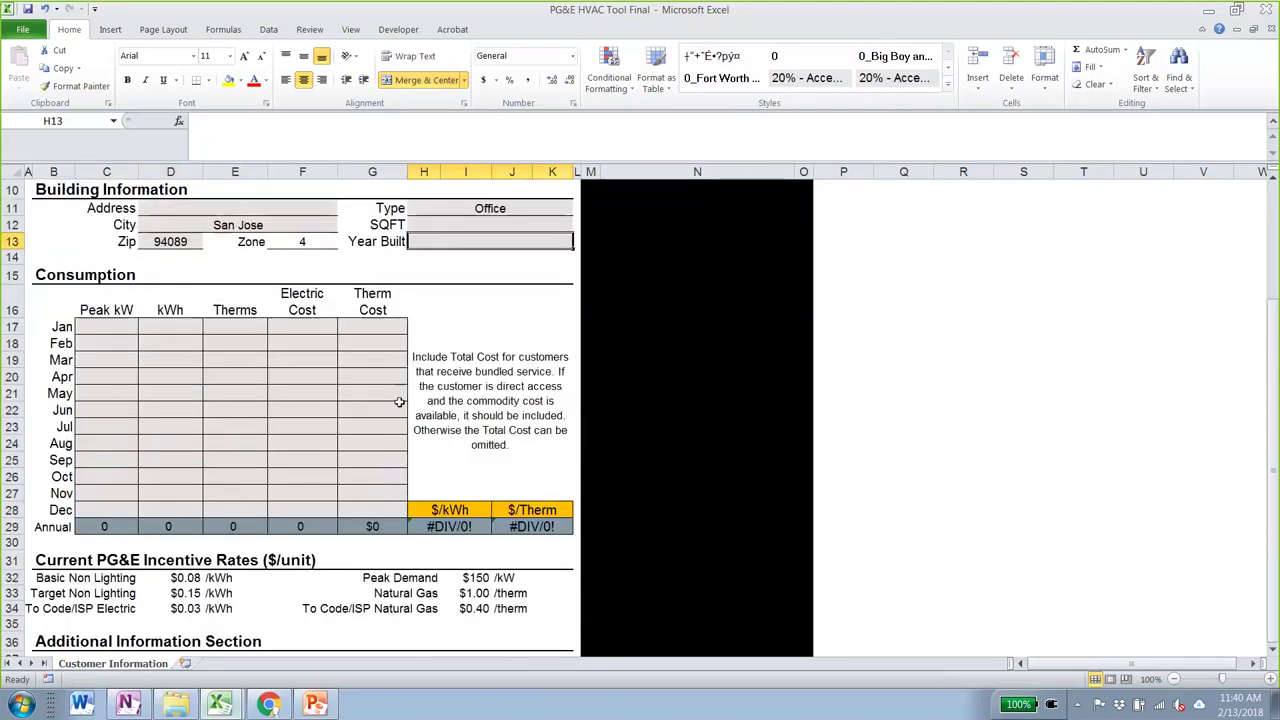
{"action": "scroll", "coordinate": [399, 401], "scroll_direction": "up", "scroll_amount": 1}
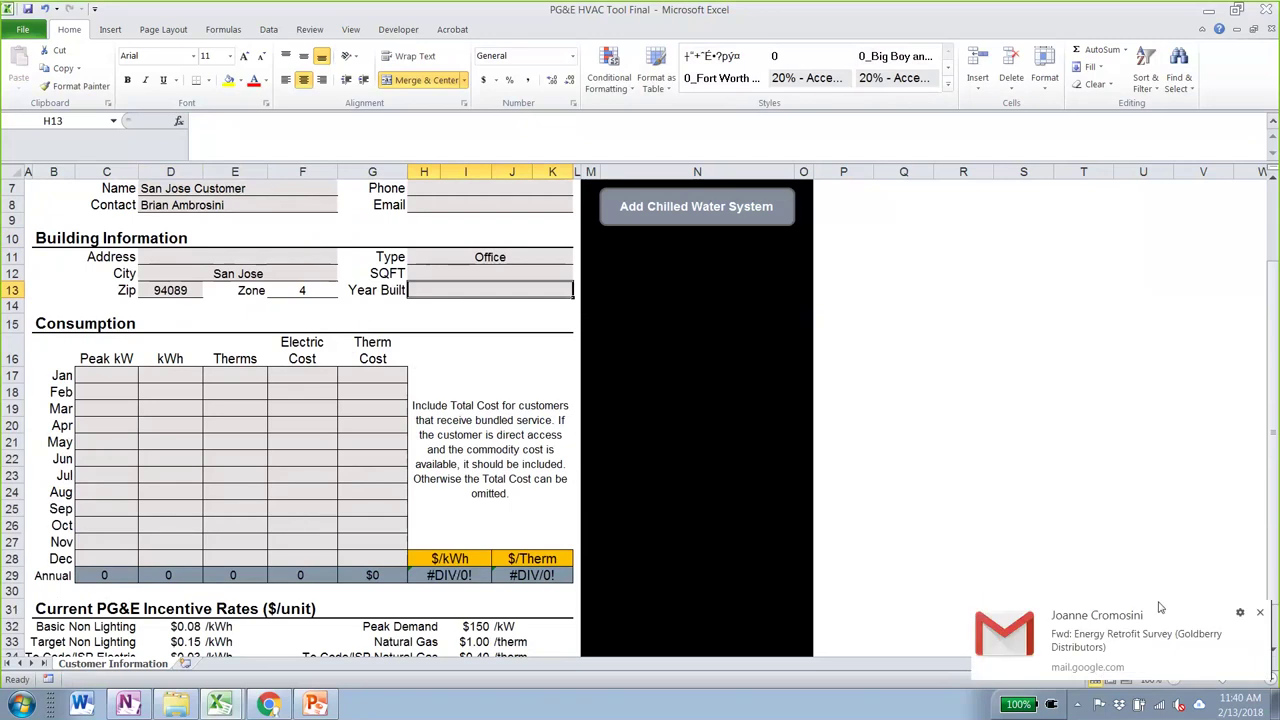
{"action": "left_click", "coordinate": [1261, 614]}
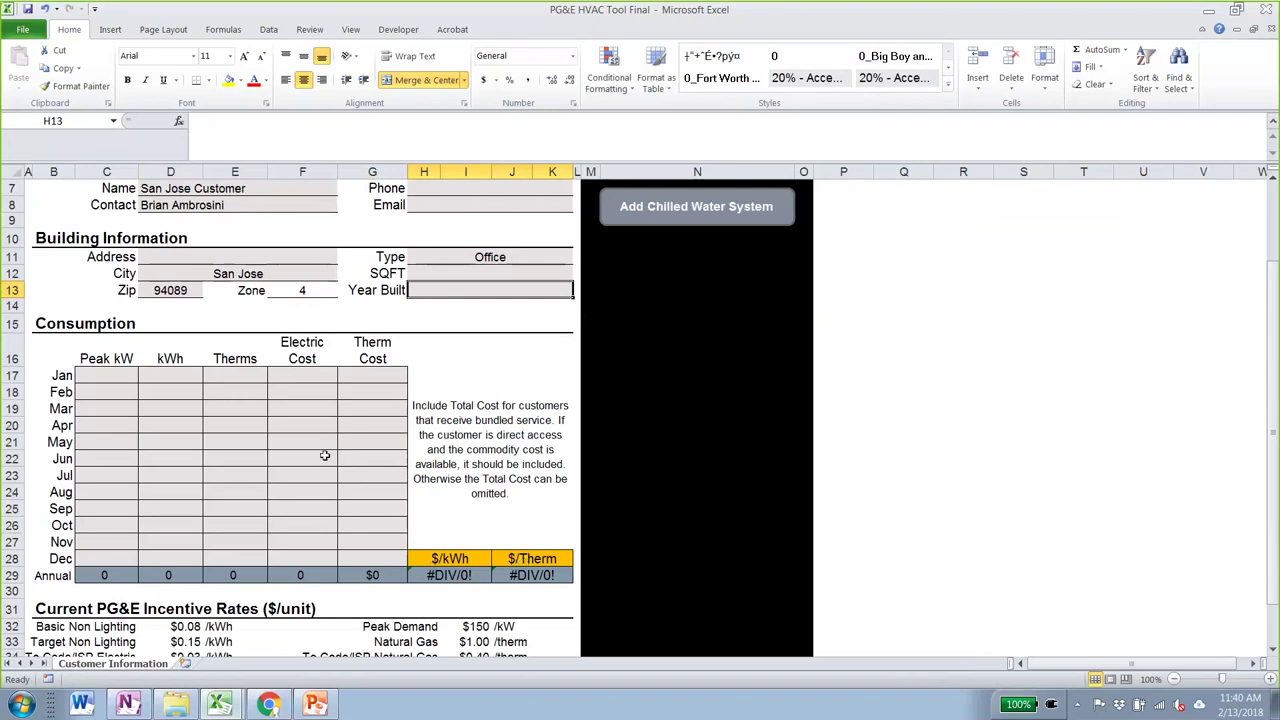
{"action": "left_click", "coordinate": [95, 375]}
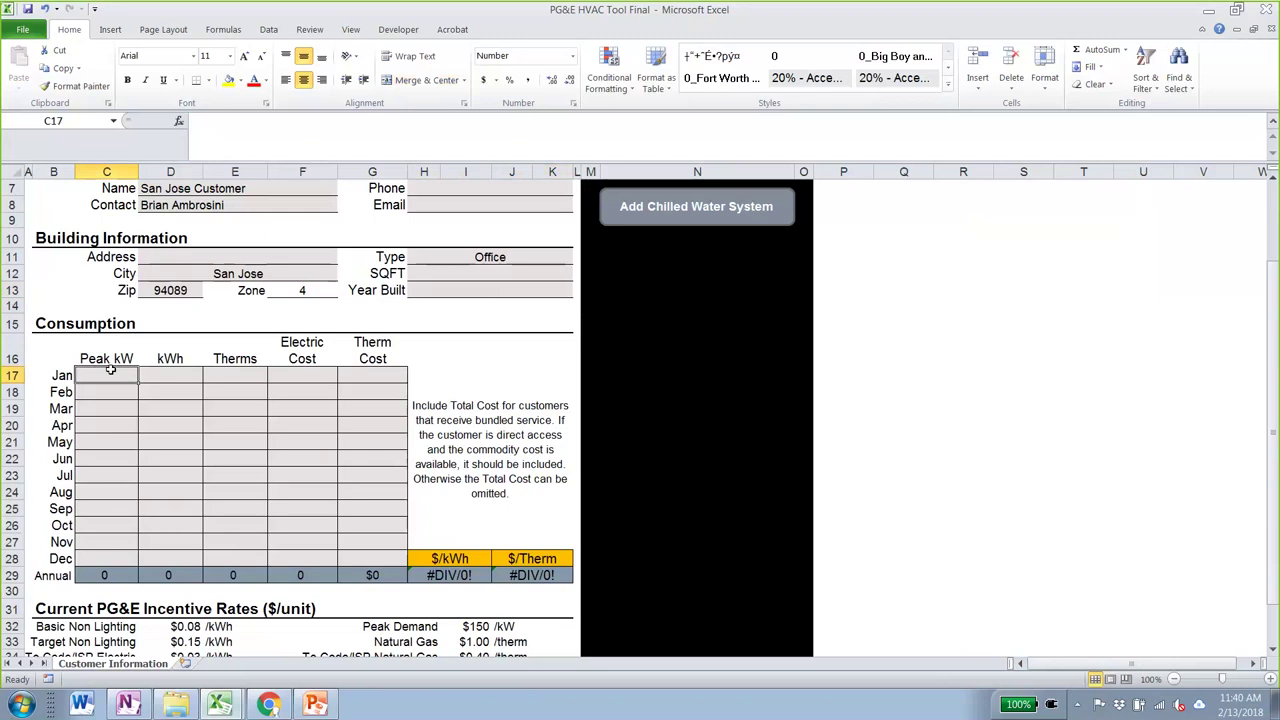
{"action": "left_click_drag", "start_coordinate": [119, 377], "coordinate": [248, 572]}
{"action": "left_click_drag", "start_coordinate": [104, 575], "coordinate": [420, 565]}
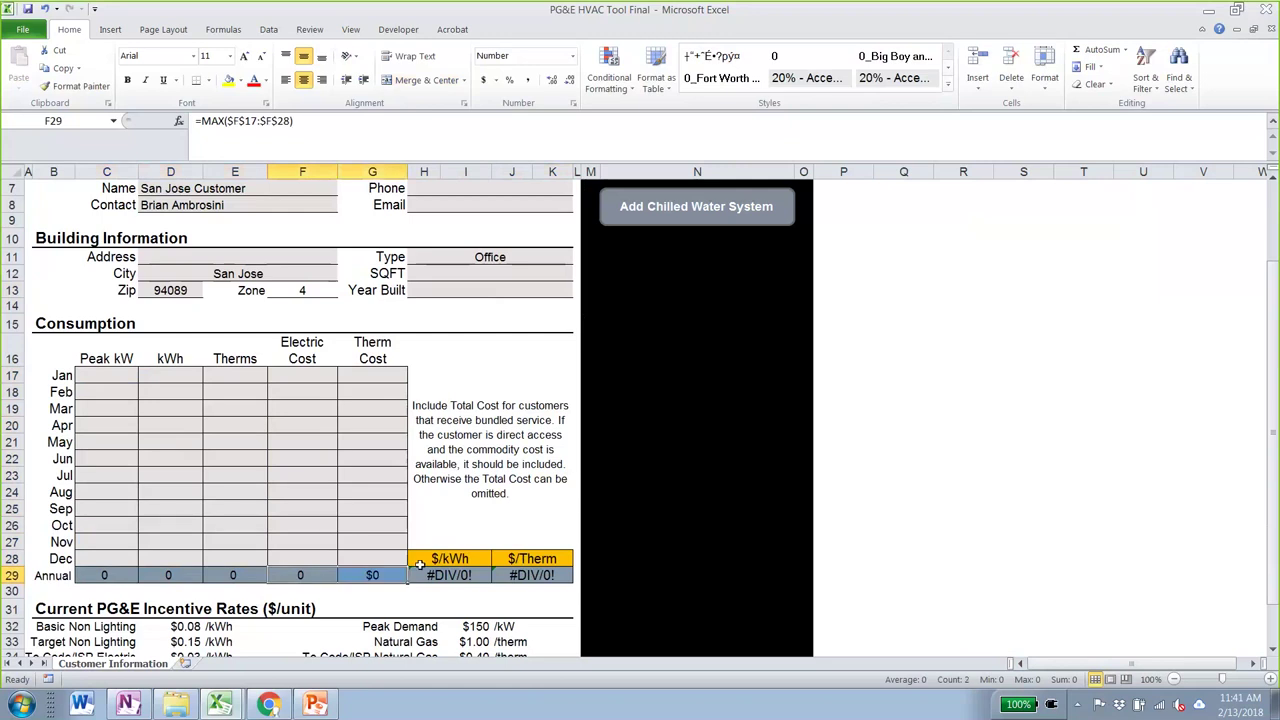
- Replace the #DIV/0! annual rates with 0.13 $/kWh and 0.8 $/Therm
{"action": "left_click", "coordinate": [445, 575]}
{"action": "left_click", "coordinate": [528, 575]}
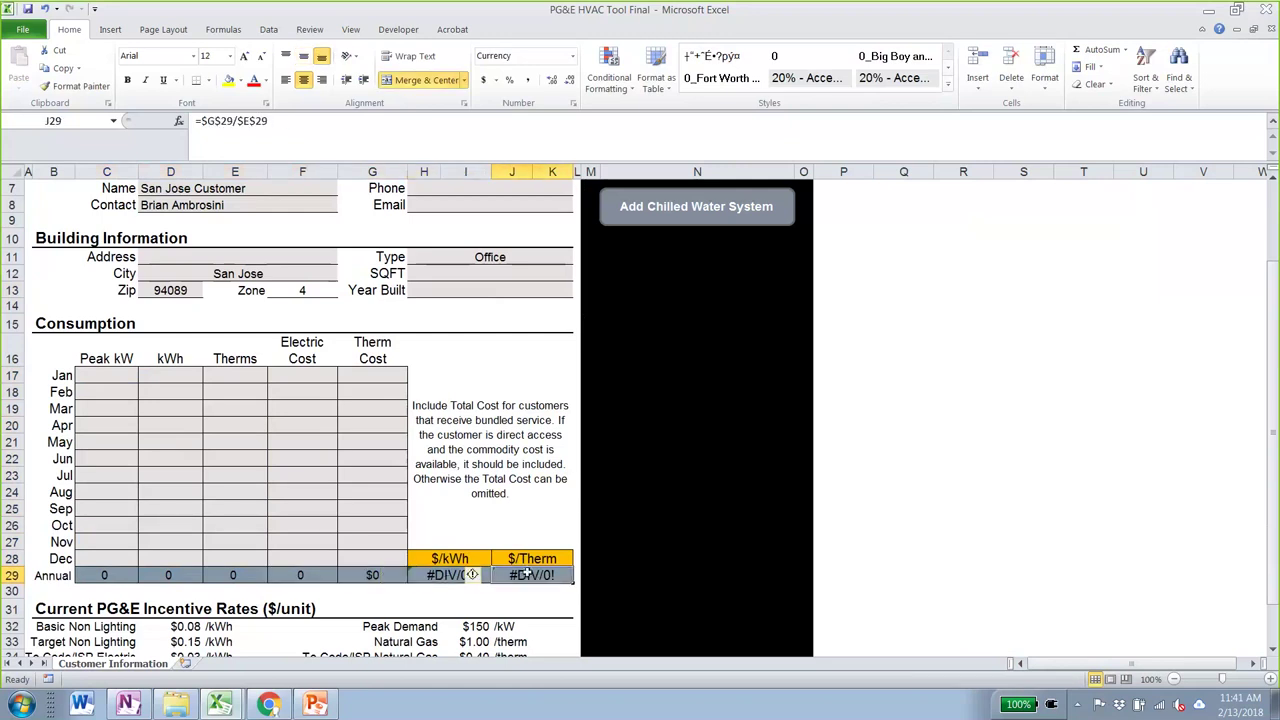
{"action": "left_click", "coordinate": [440, 577]}
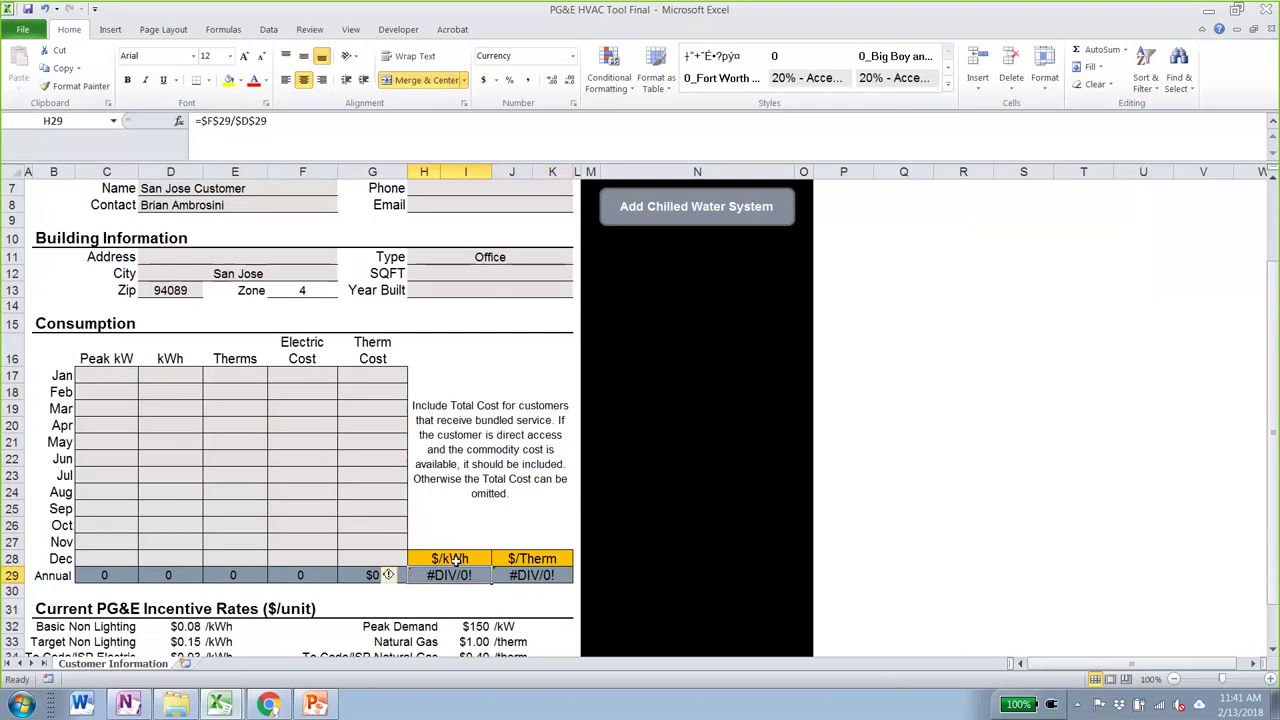
{"action": "type", "text": "0.13"}
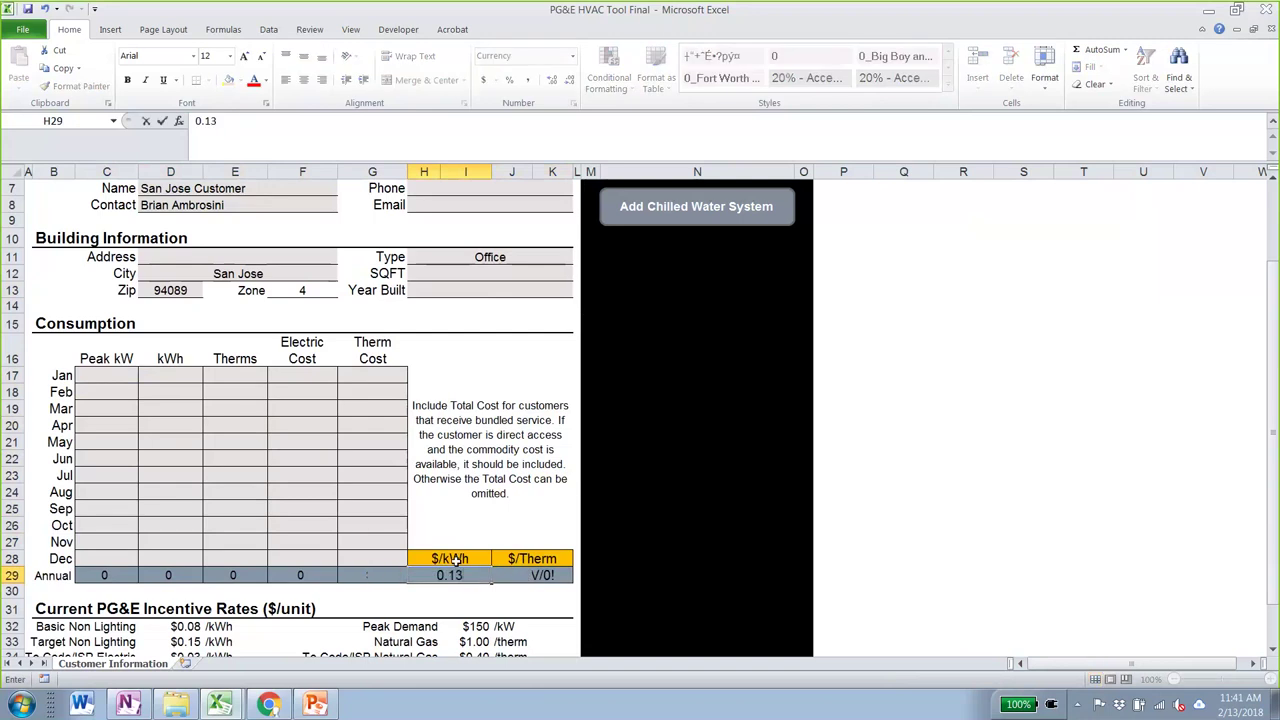
{"action": "left_click", "coordinate": [468, 575]}
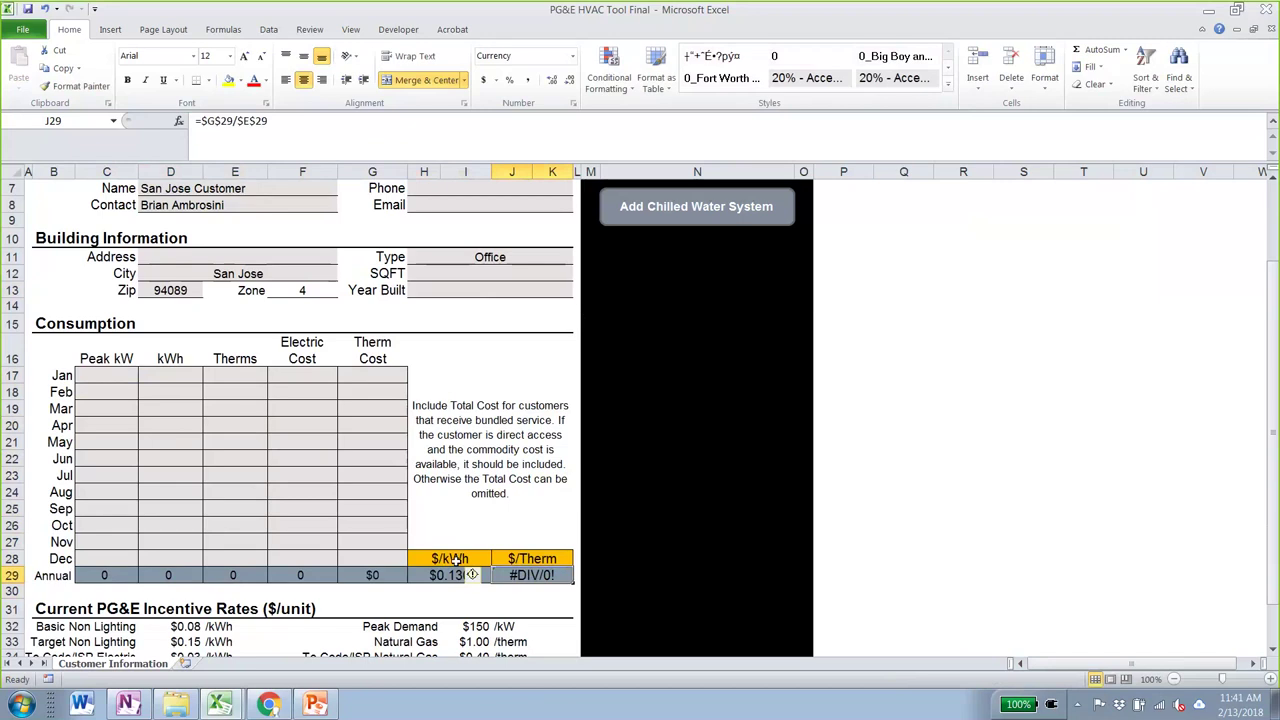
{"action": "type", "text": "0.8"}
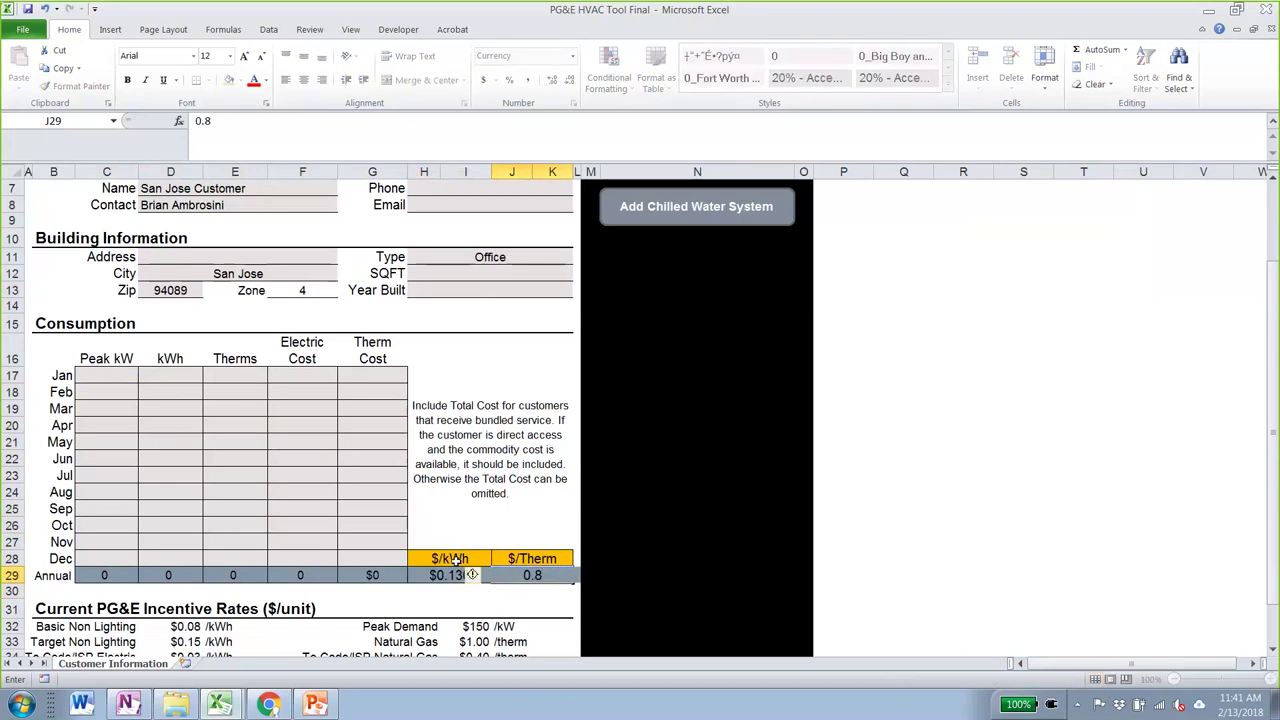
{"action": "key", "text": "Return"}
{"action": "left_click", "coordinate": [452, 575]}
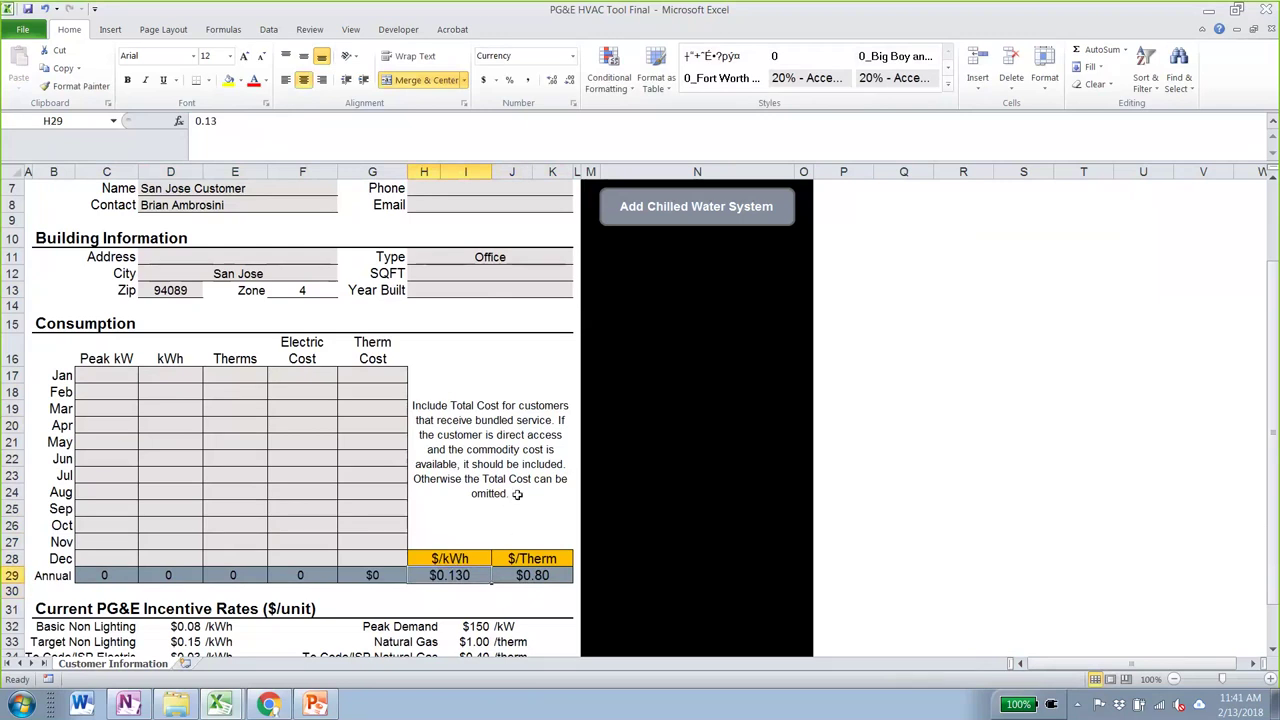
{"action": "scroll", "coordinate": [517, 494], "scroll_direction": "down", "scroll_amount": 3}
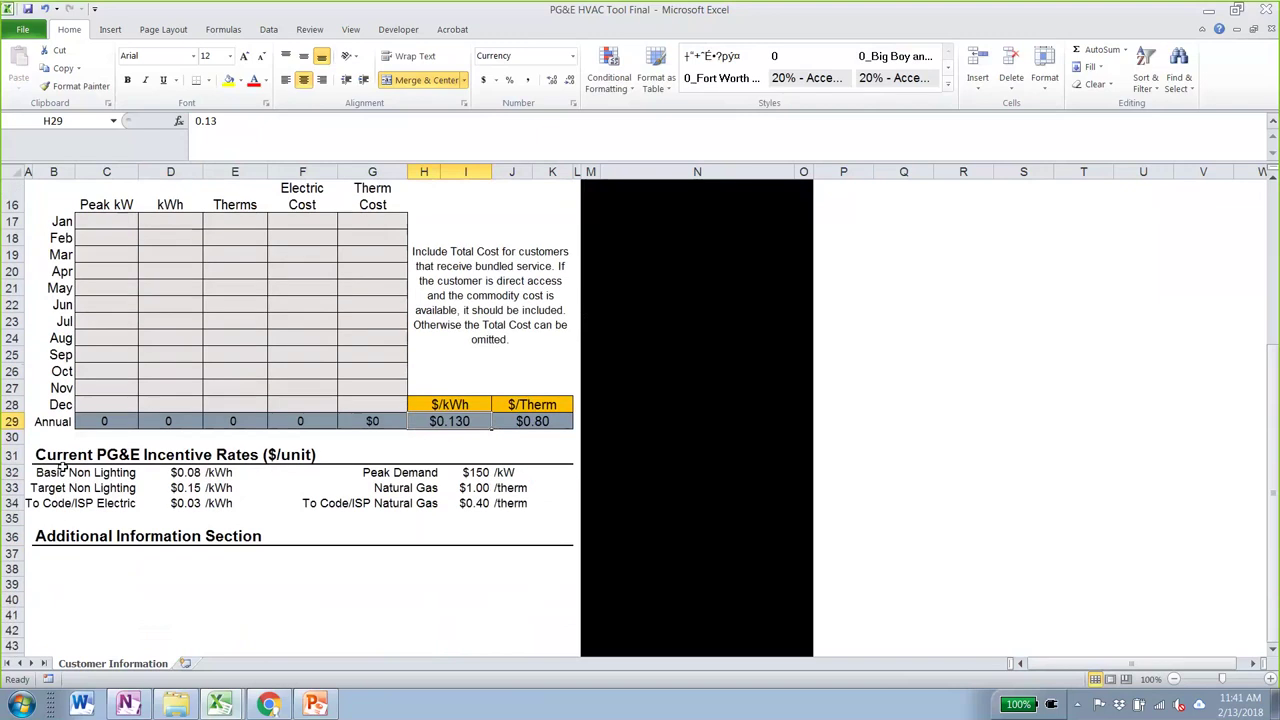
{"action": "left_click_drag", "start_coordinate": [40, 472], "coordinate": [556, 505]}
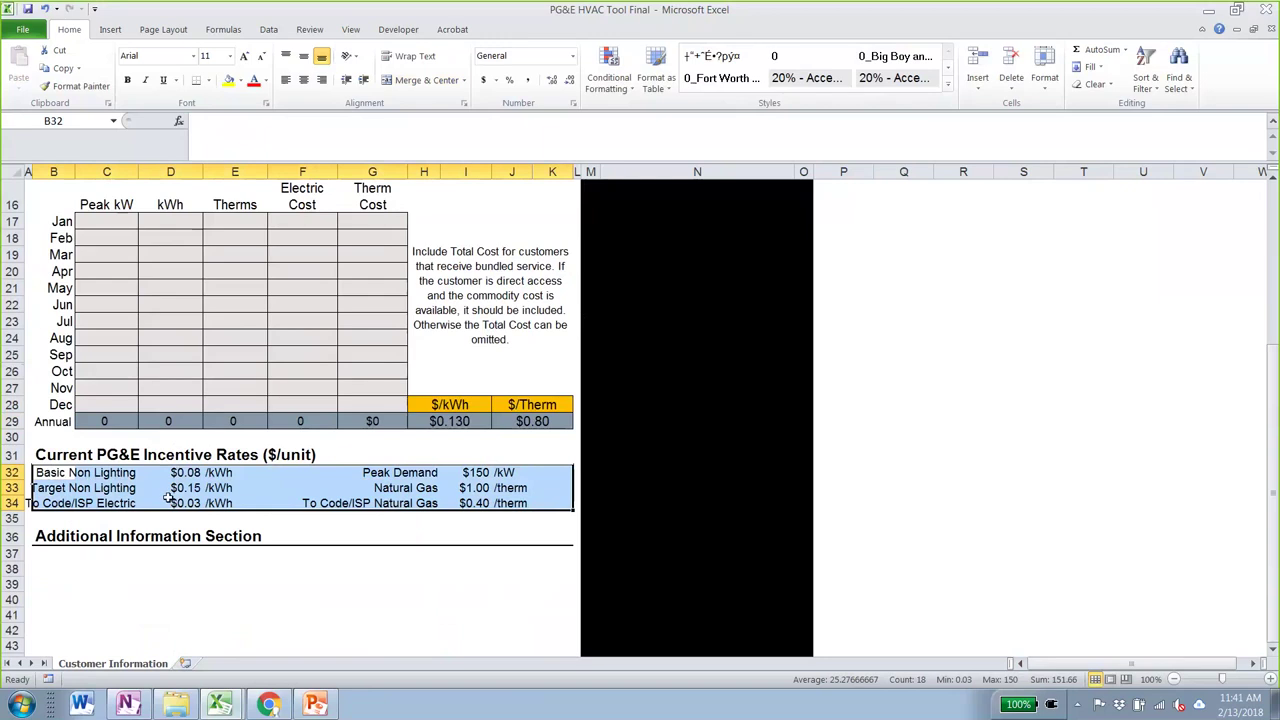
{"action": "scroll", "coordinate": [168, 497], "scroll_direction": "up", "scroll_amount": 3}
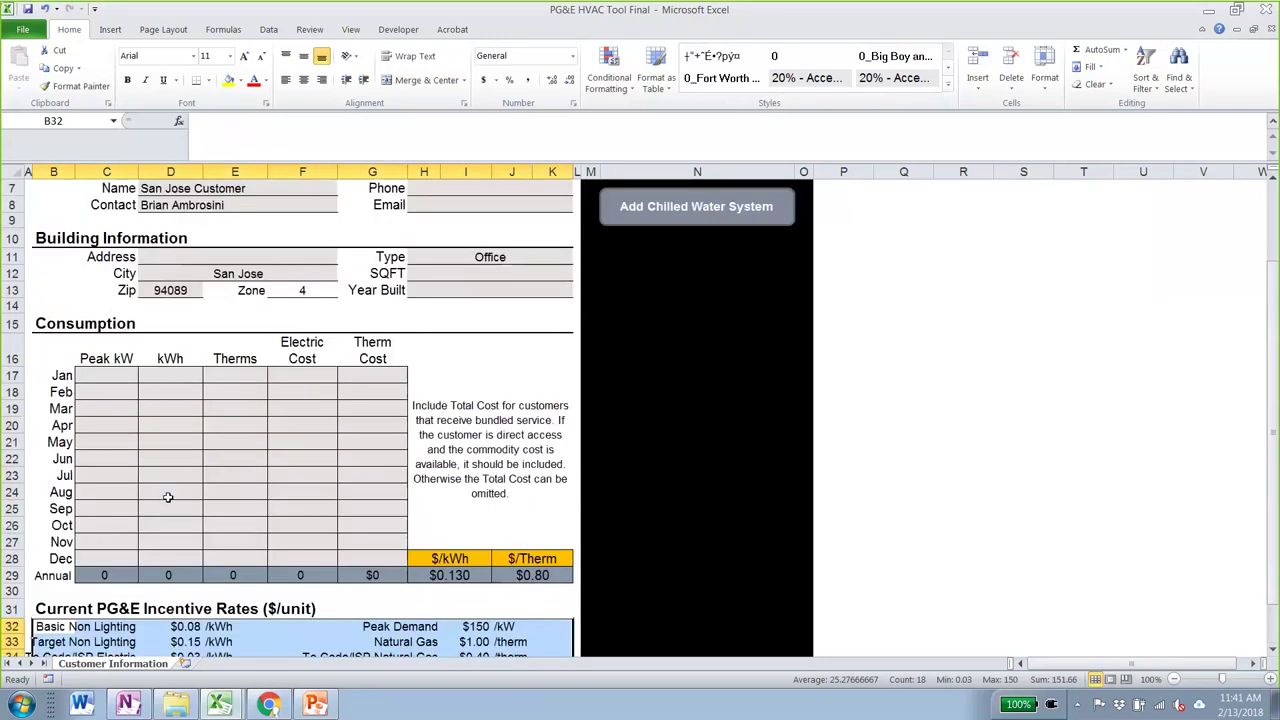
{"action": "scroll", "coordinate": [170, 490], "scroll_direction": "up", "scroll_amount": 2}
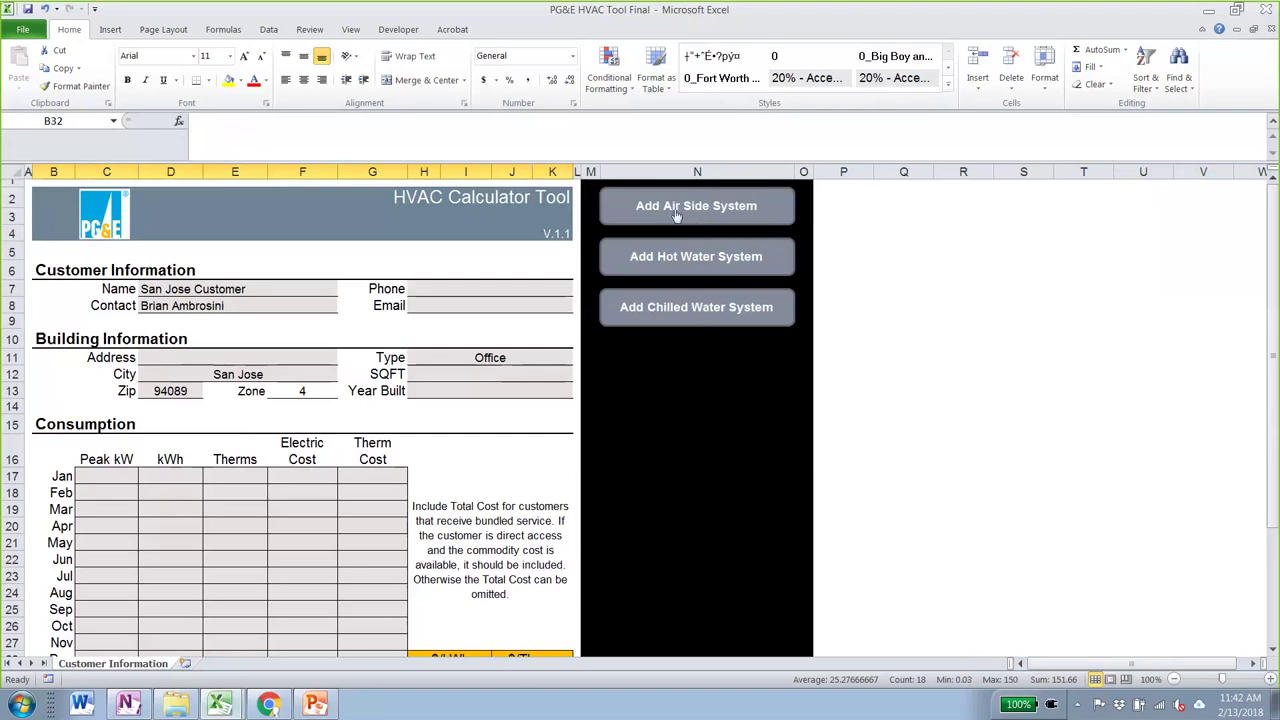
- Add a new air side system named AHU -1 through the Create New Equipment box
{"action": "left_click", "coordinate": [676, 216]}
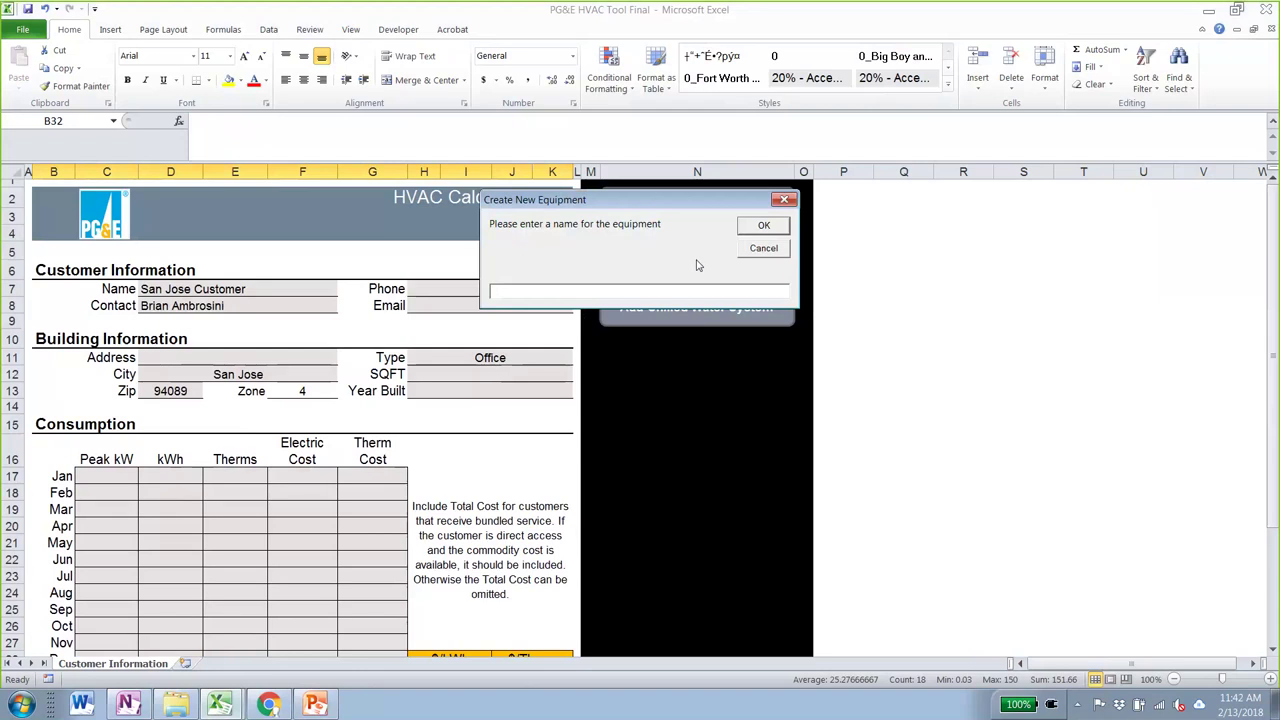
{"action": "type", "text": "AHU -2"}
{"action": "left_click", "coordinate": [744, 227]}
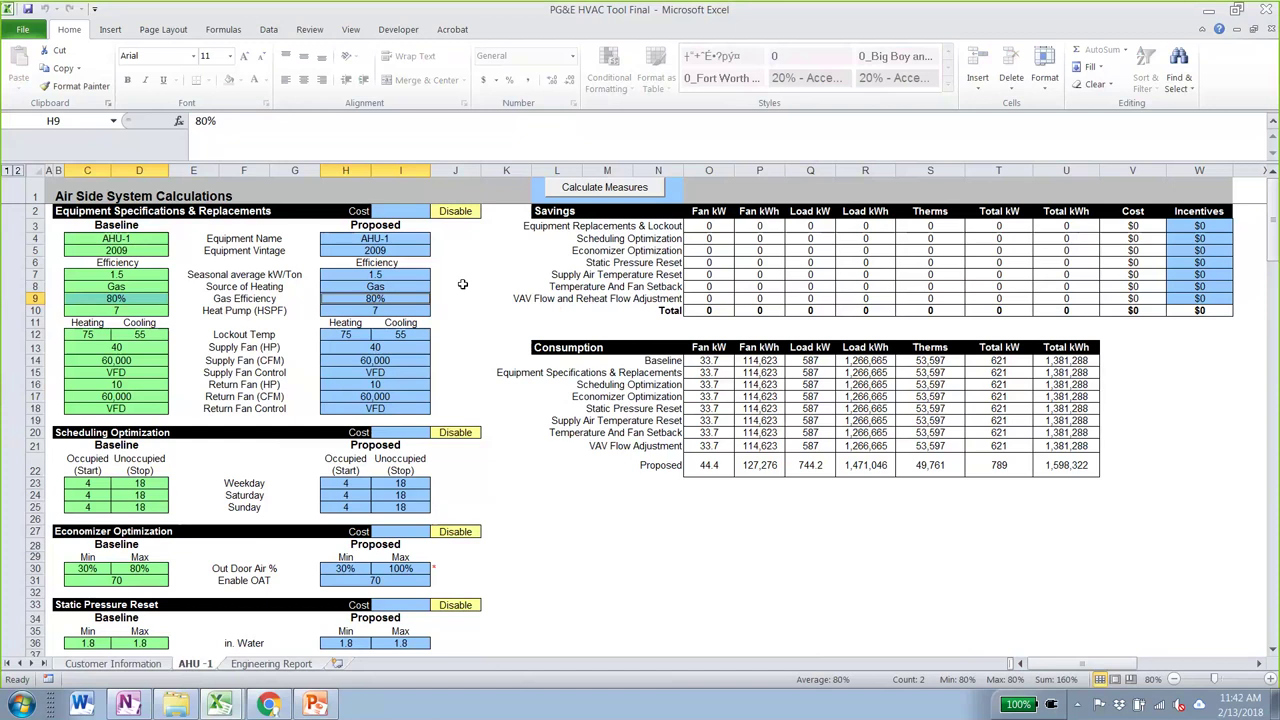
{"action": "left_click_drag", "start_coordinate": [115, 240], "coordinate": [130, 410]}
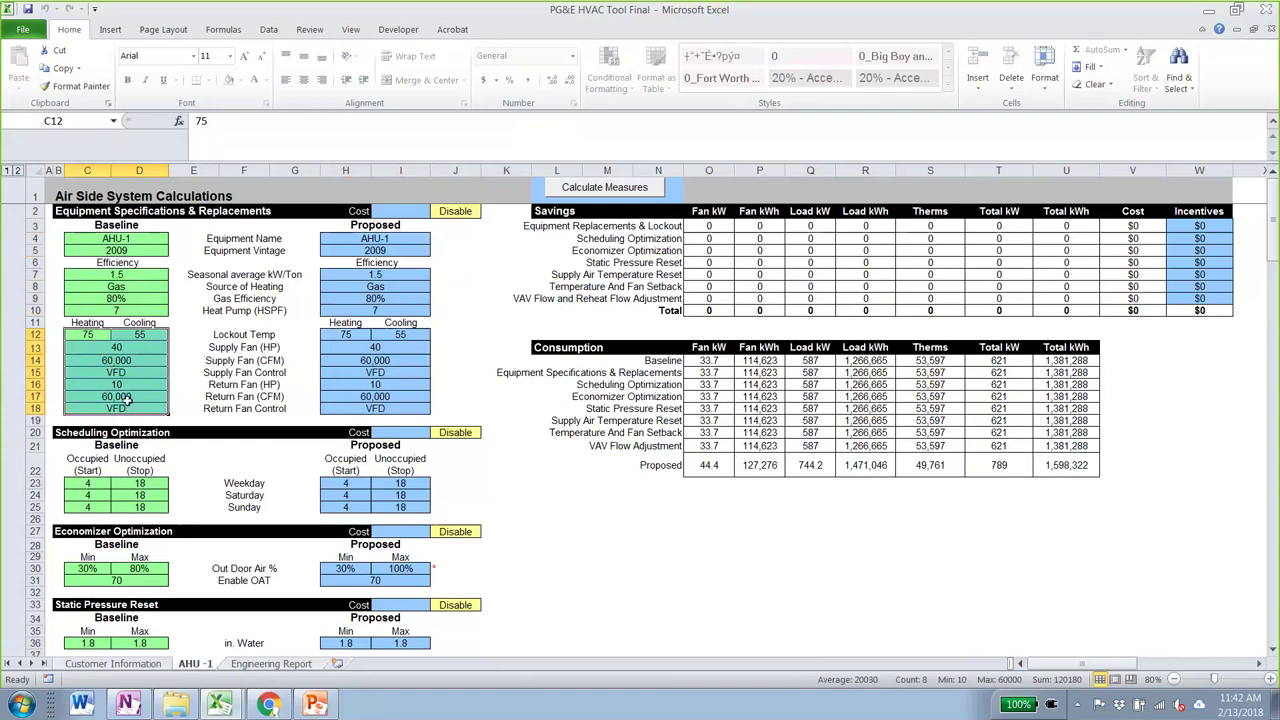
{"action": "left_click", "coordinate": [360, 238]}
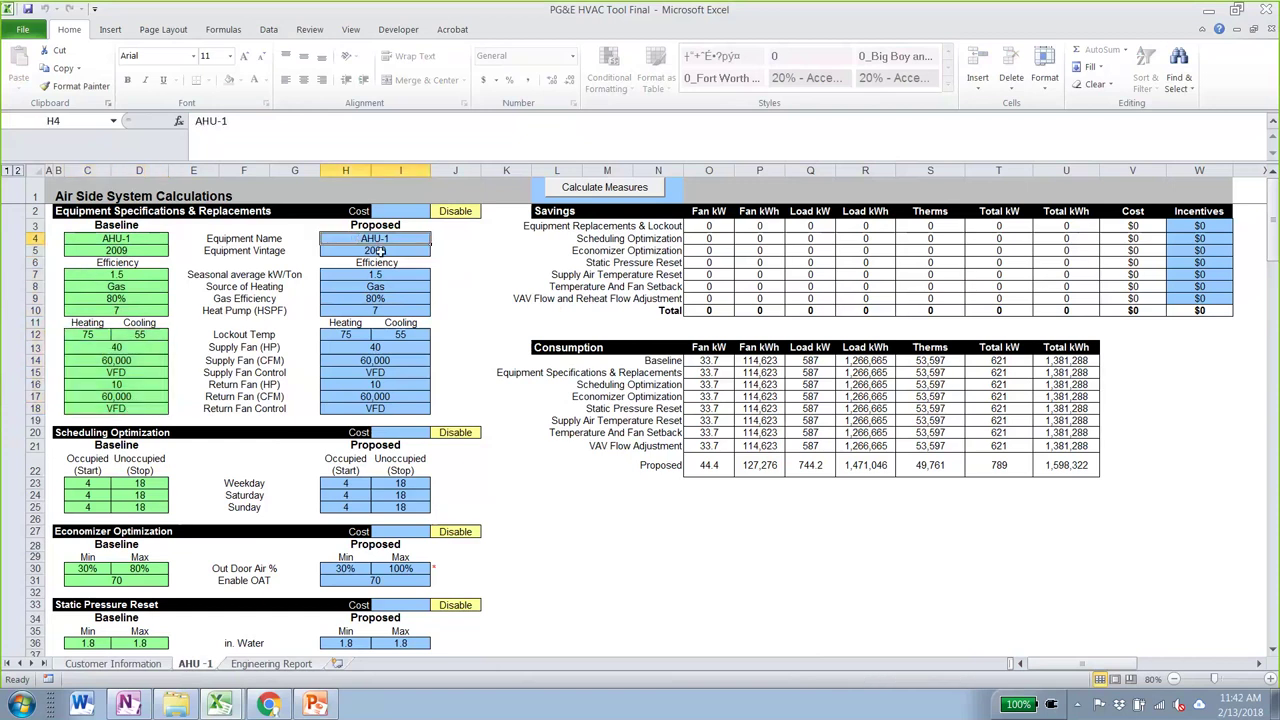
{"action": "left_click", "coordinate": [378, 251]}
{"action": "left_click", "coordinate": [397, 286]}
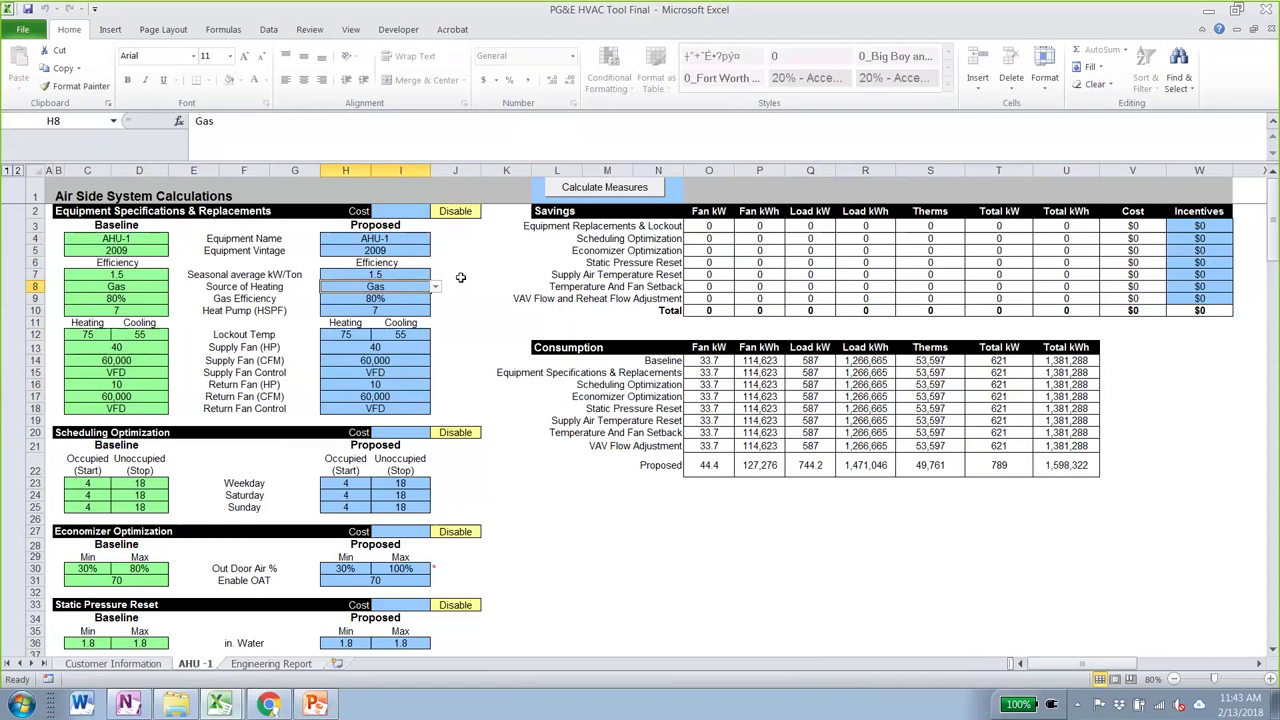
{"action": "left_click", "coordinate": [410, 210]}
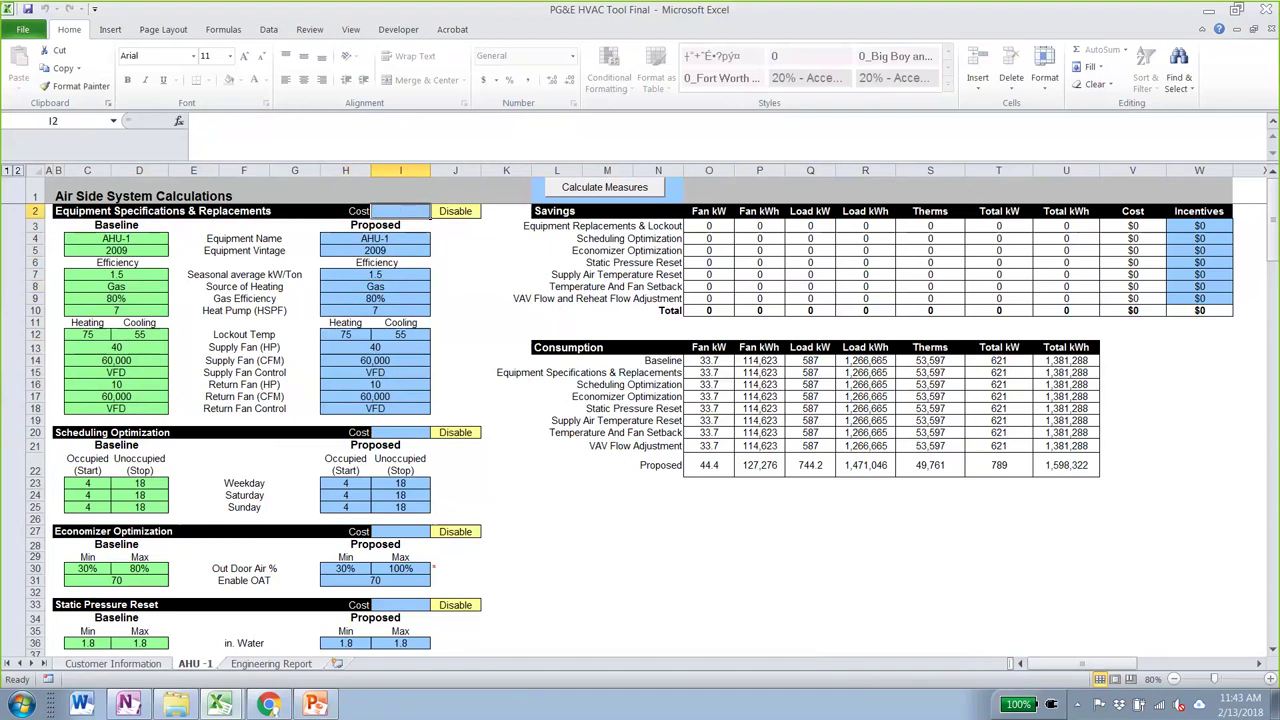
{"action": "left_click", "coordinate": [1197, 226]}
{"action": "left_click_drag", "start_coordinate": [1197, 226], "coordinate": [1201, 300]}
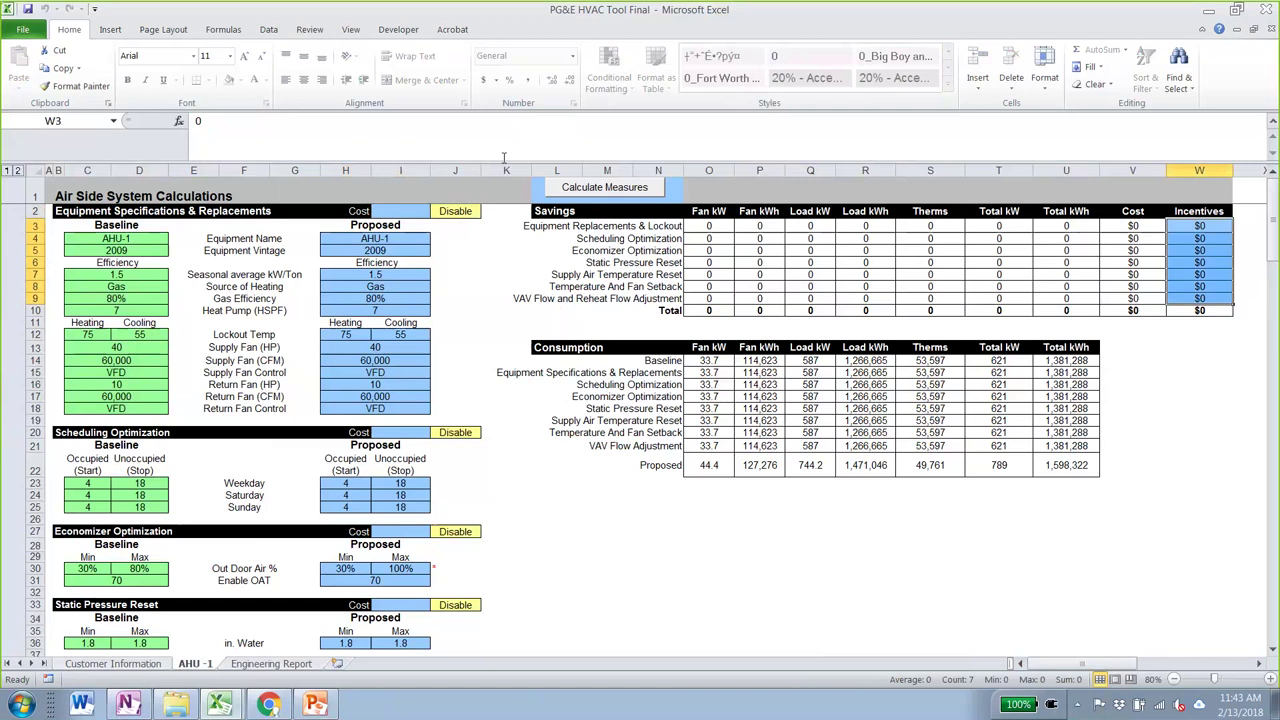
{"action": "left_click", "coordinate": [470, 212]}
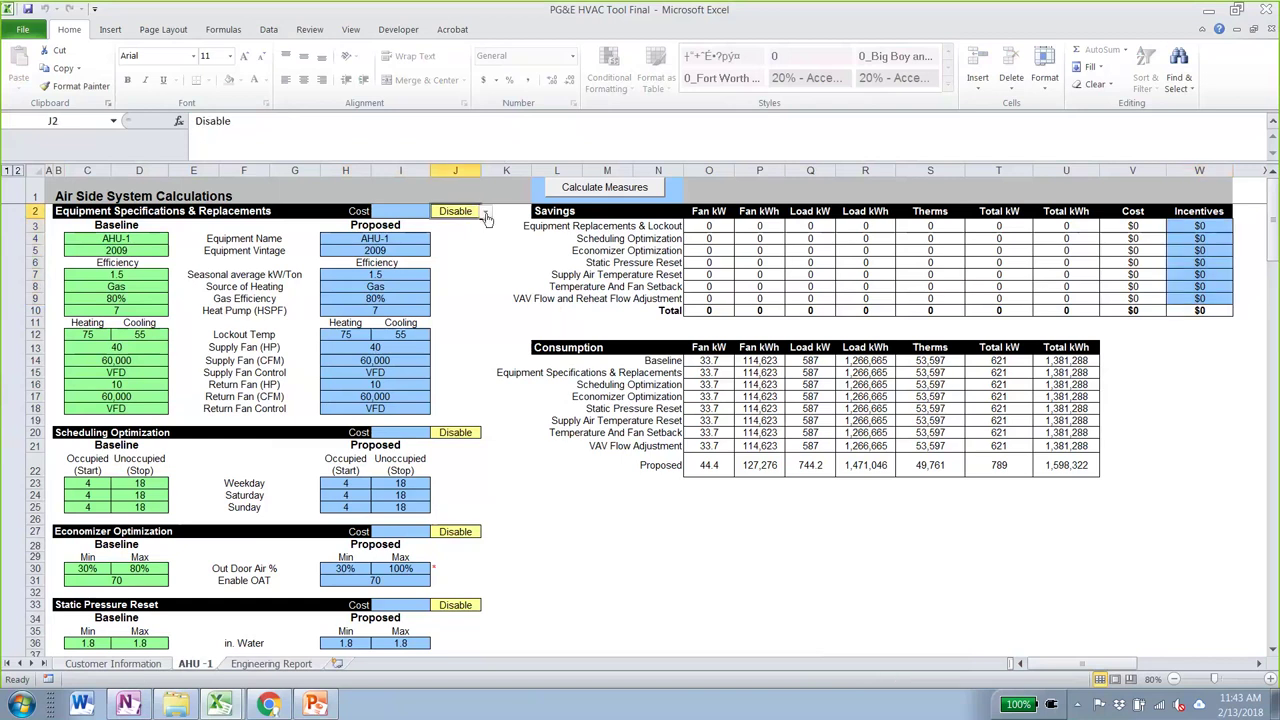
{"action": "left_click", "coordinate": [486, 214]}
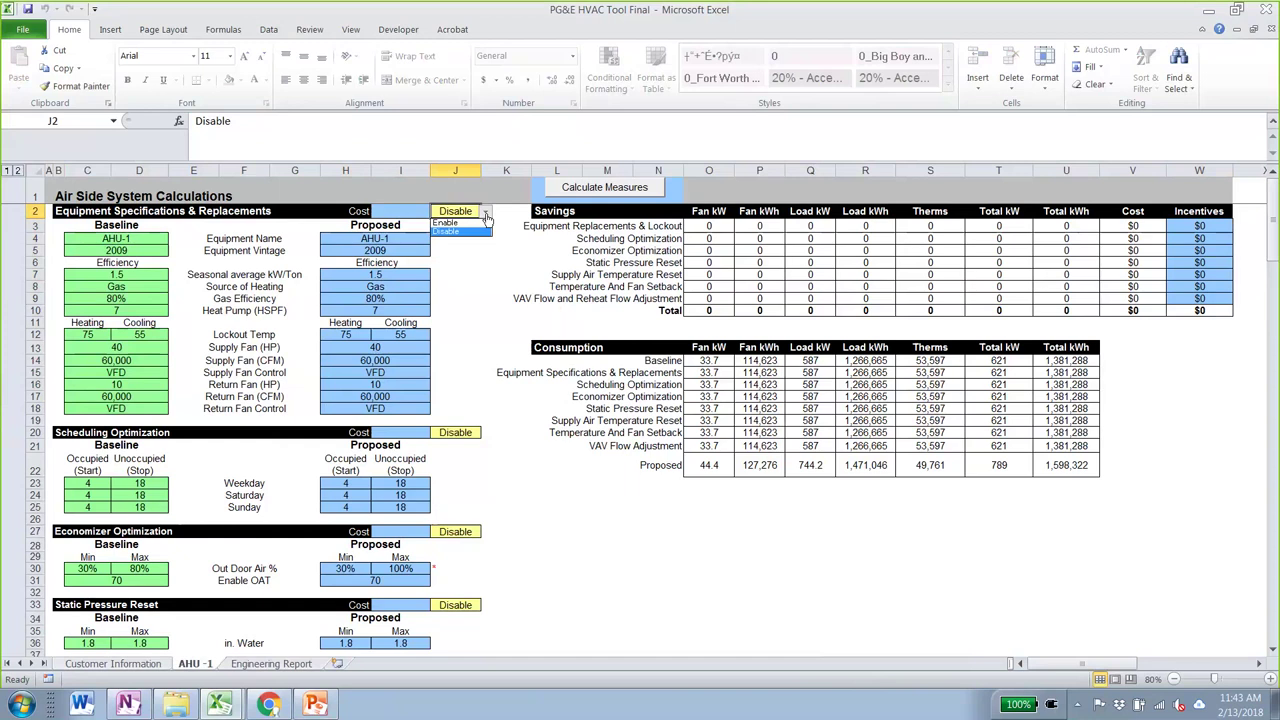
{"action": "left_click", "coordinate": [486, 218]}
{"action": "scroll", "coordinate": [514, 220], "scroll_direction": "down", "scroll_amount": 3}
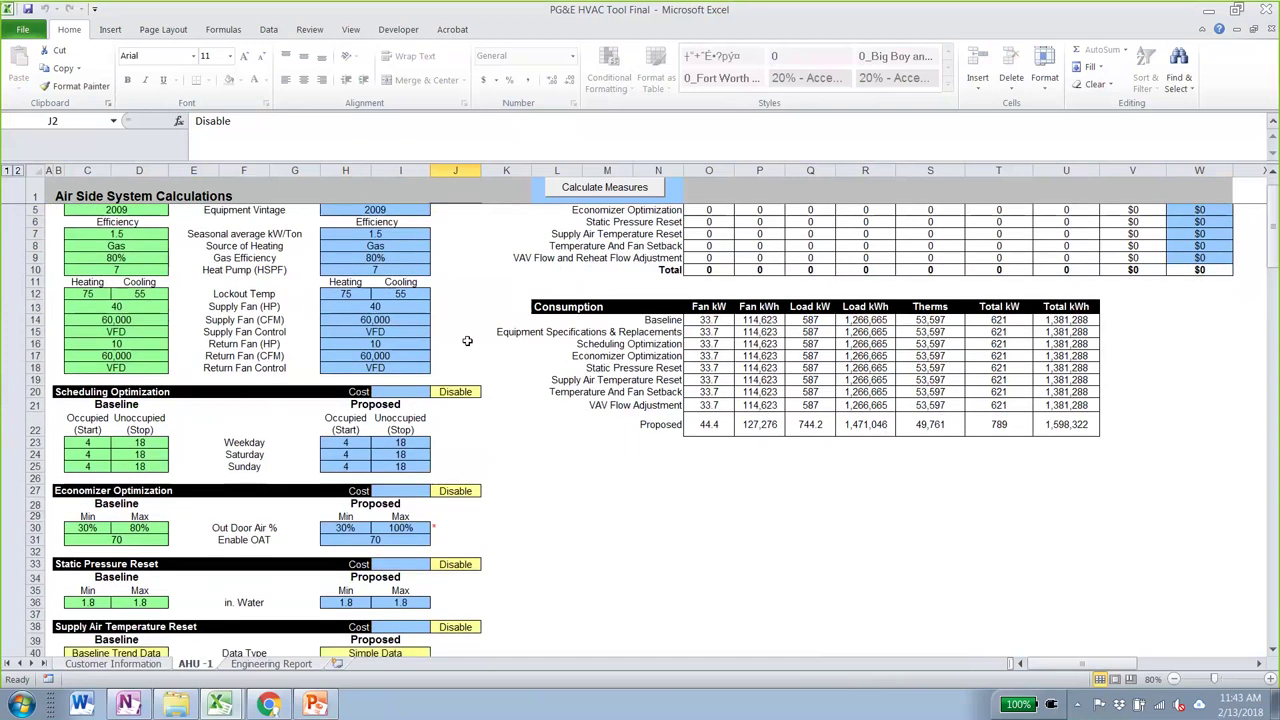
{"action": "scroll", "coordinate": [168, 565], "scroll_direction": "down", "scroll_amount": 3}
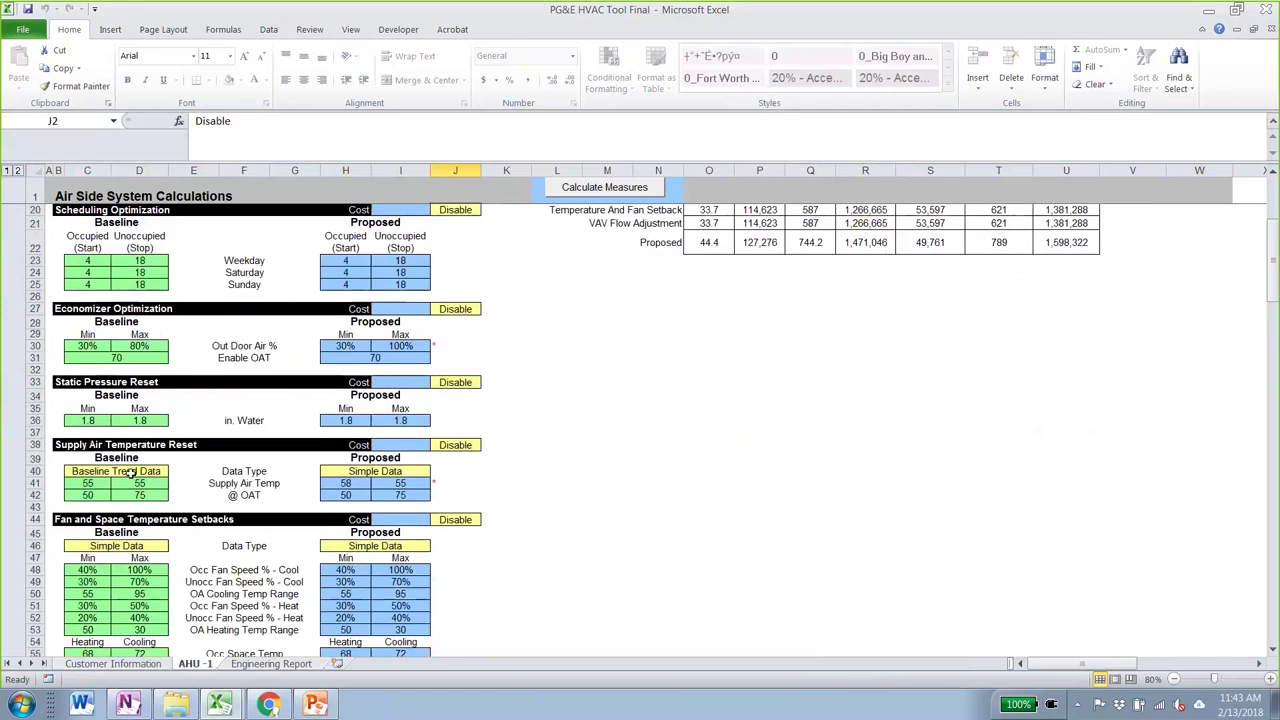
{"action": "left_click", "coordinate": [130, 472]}
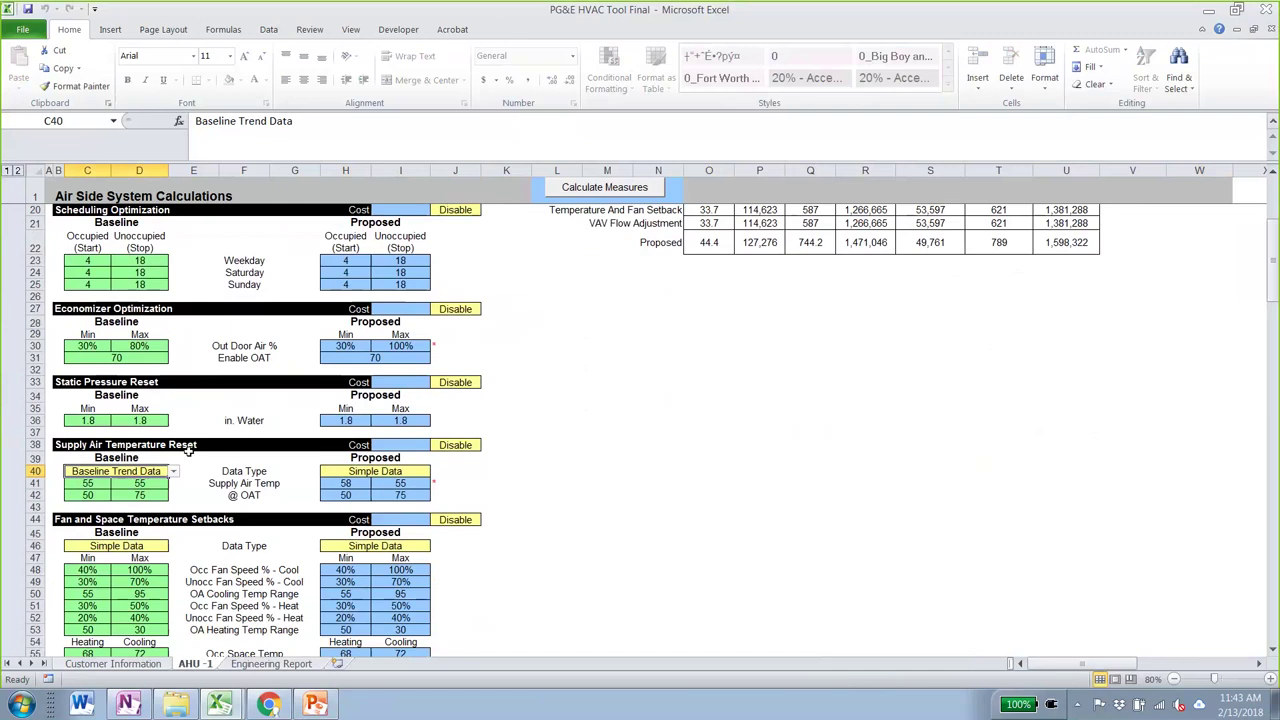
{"action": "left_click", "coordinate": [173, 472]}
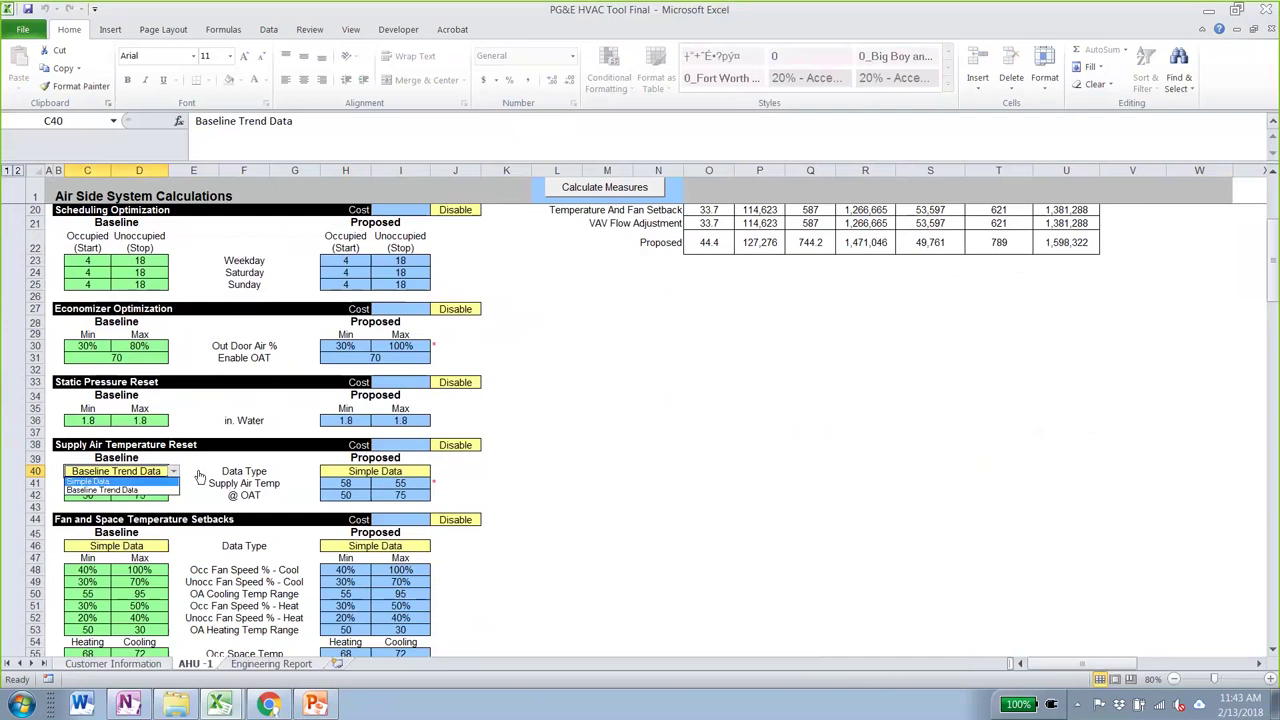
{"action": "key", "text": "Escape"}
{"action": "left_click", "coordinate": [405, 472]}
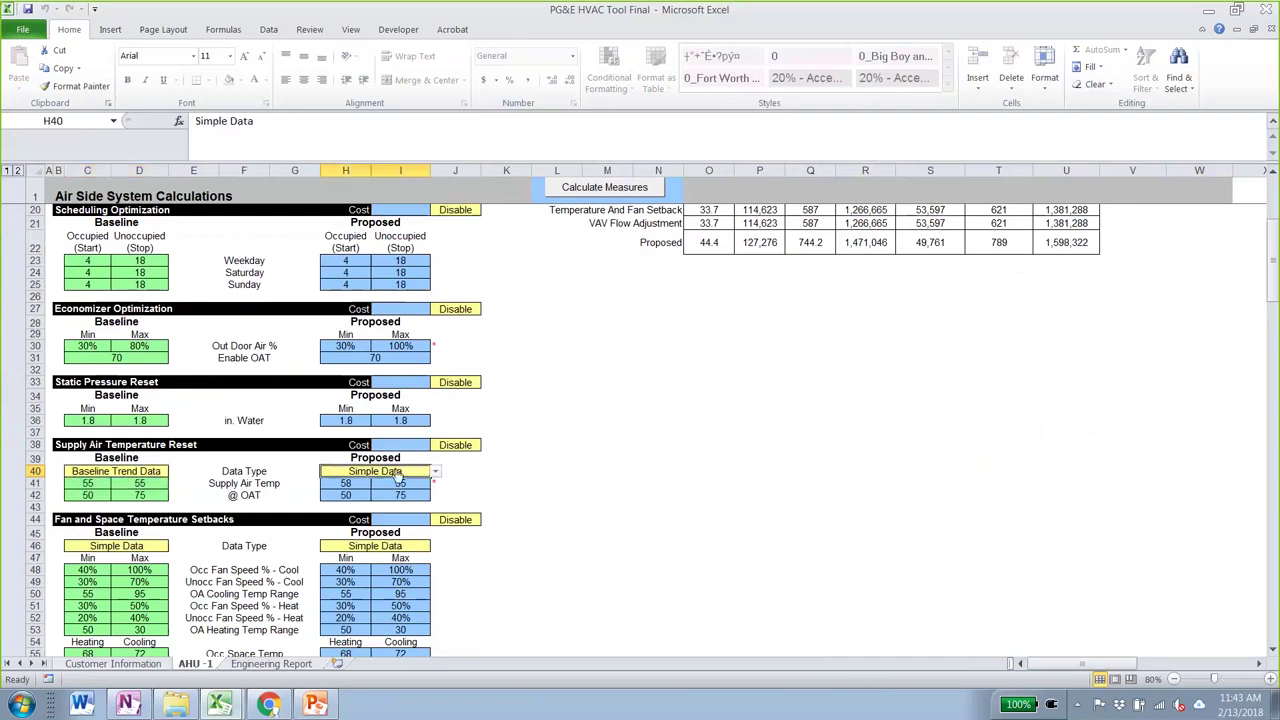
{"action": "left_click", "coordinate": [436, 472]}
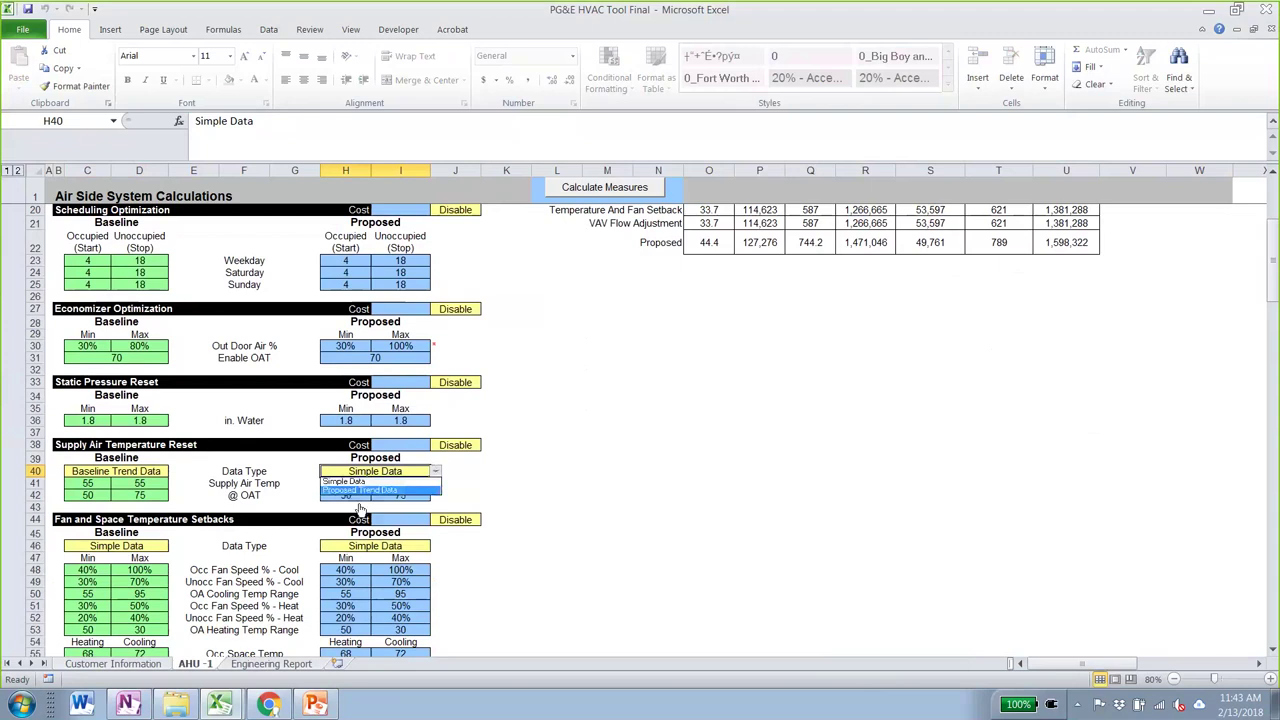
{"action": "left_click", "coordinate": [363, 484]}
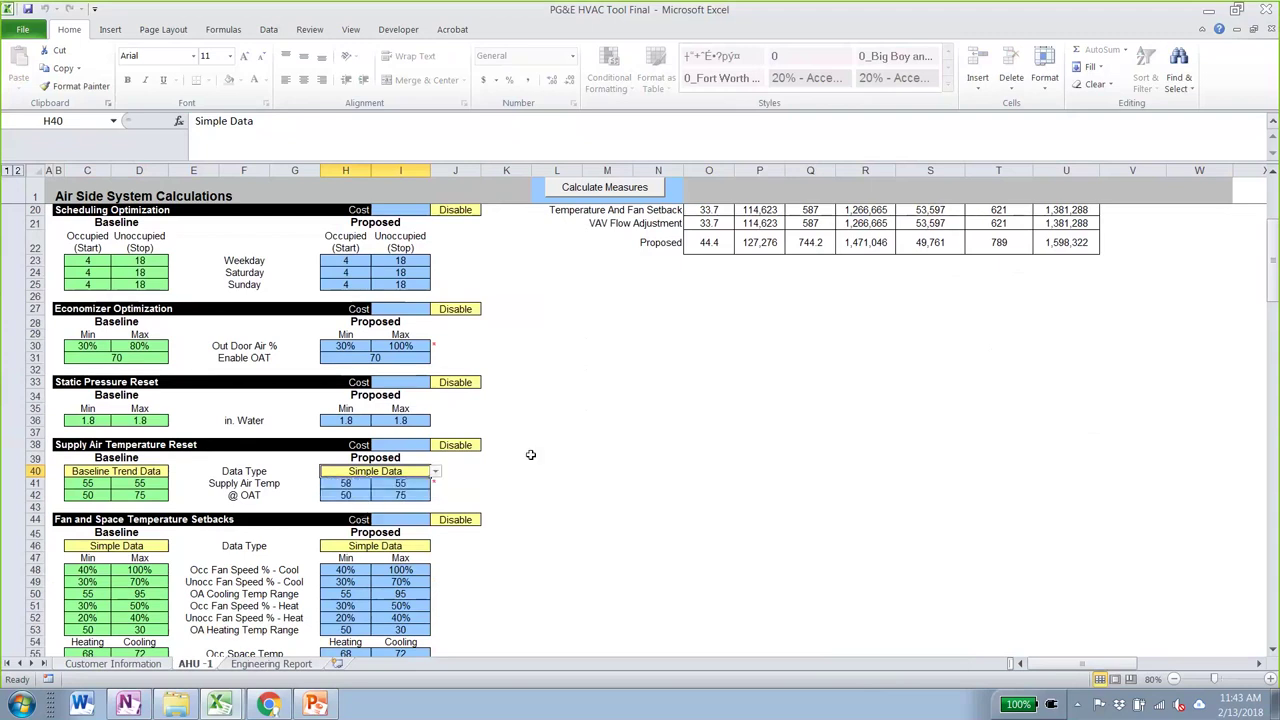
{"action": "scroll", "coordinate": [556, 492], "scroll_direction": "up", "scroll_amount": 6}
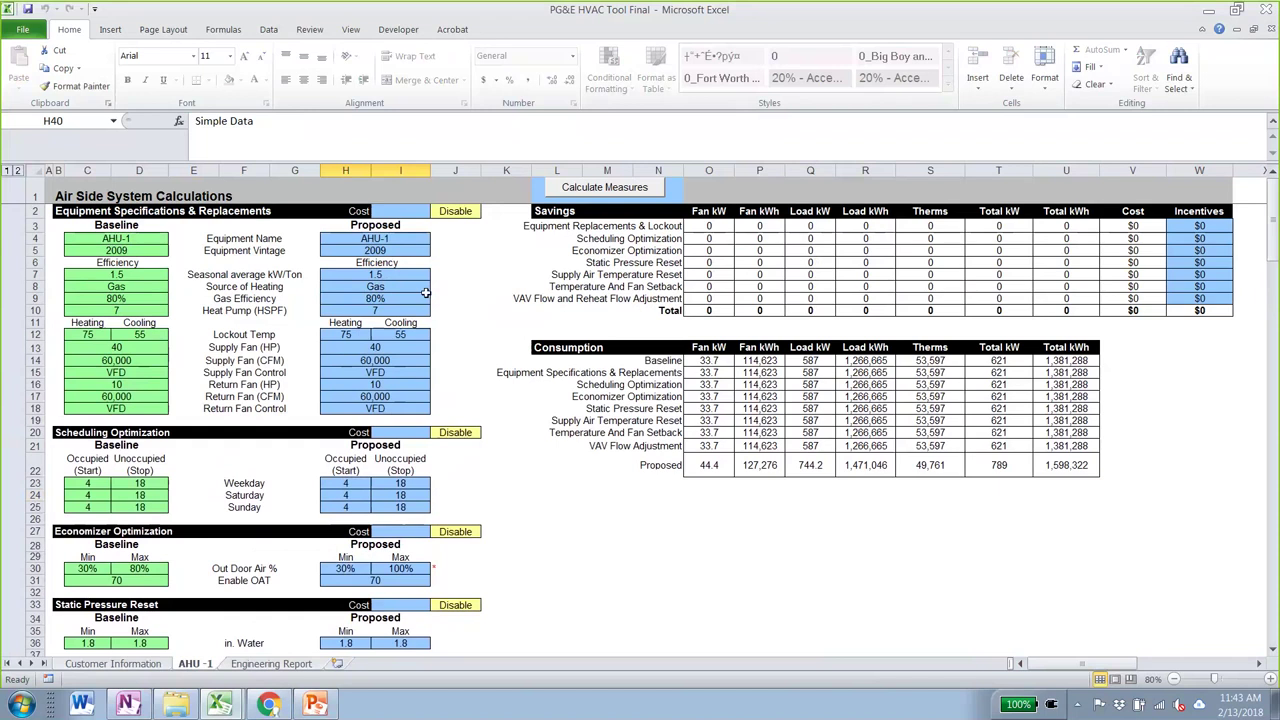
{"action": "scroll", "coordinate": [425, 292], "scroll_direction": "down", "scroll_amount": 5}
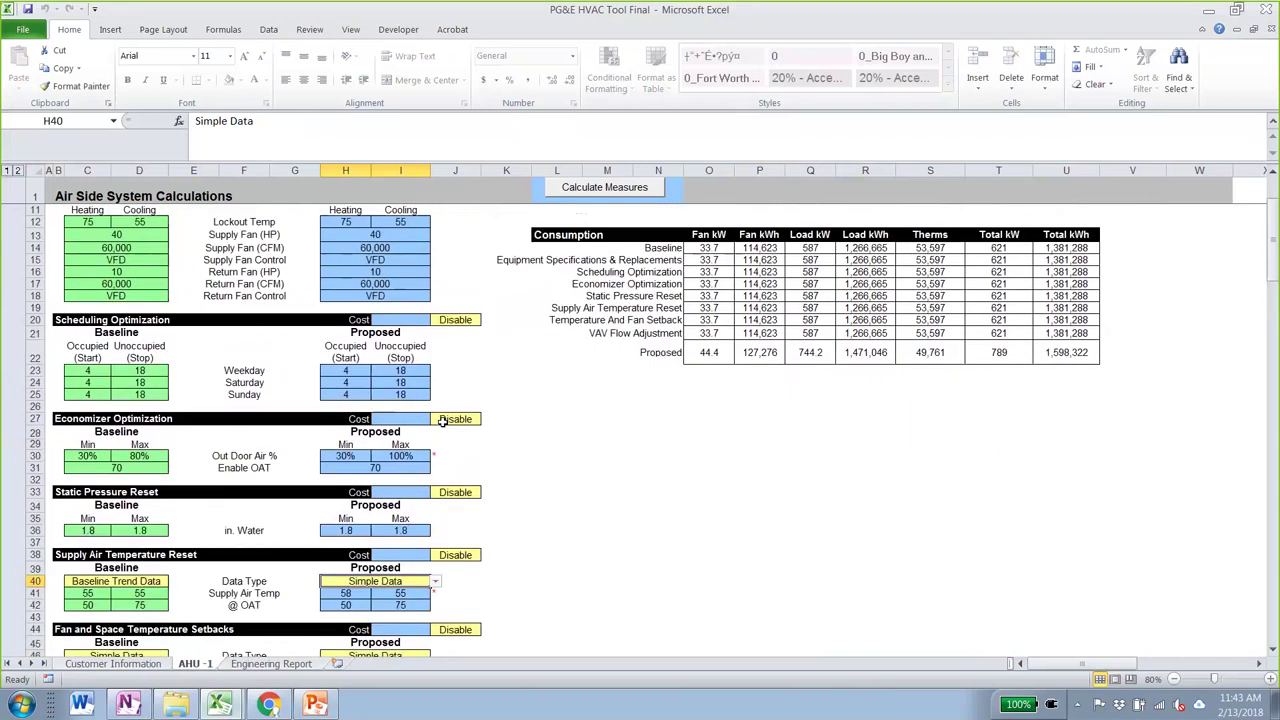
{"action": "scroll", "coordinate": [395, 366], "scroll_direction": "down", "scroll_amount": 7}
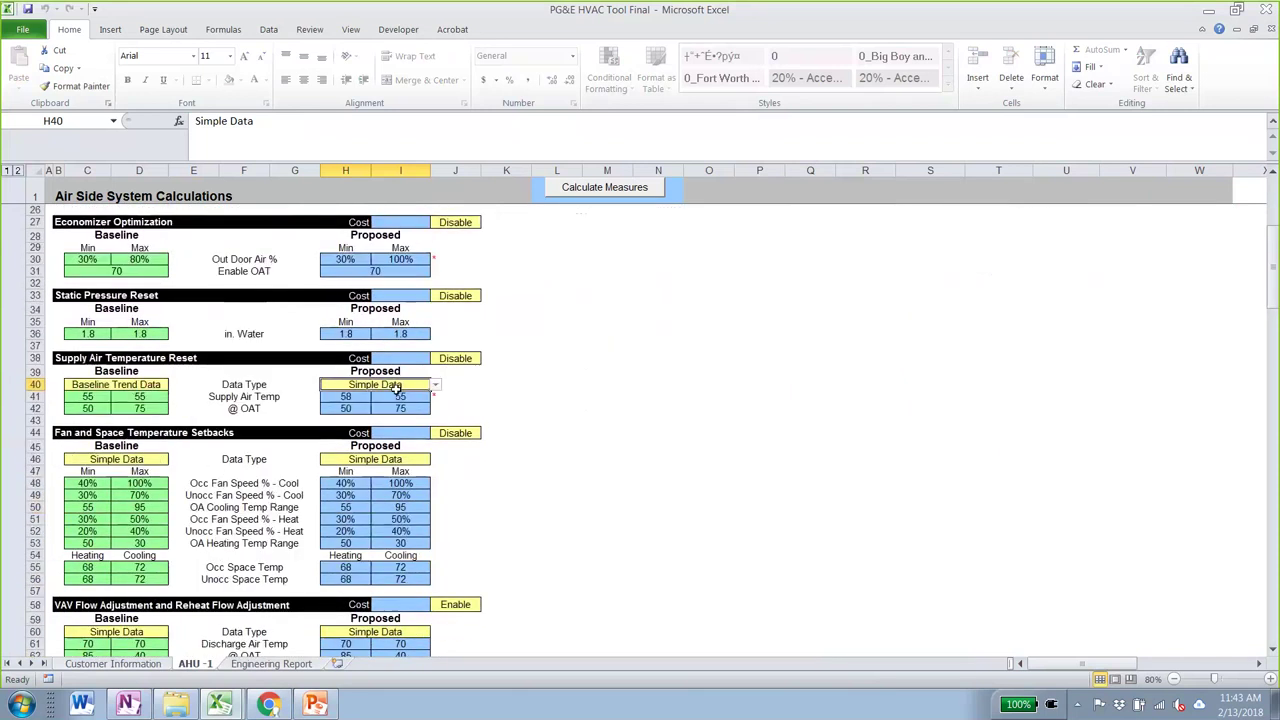
{"action": "scroll", "coordinate": [397, 388], "scroll_direction": "down", "scroll_amount": 6}
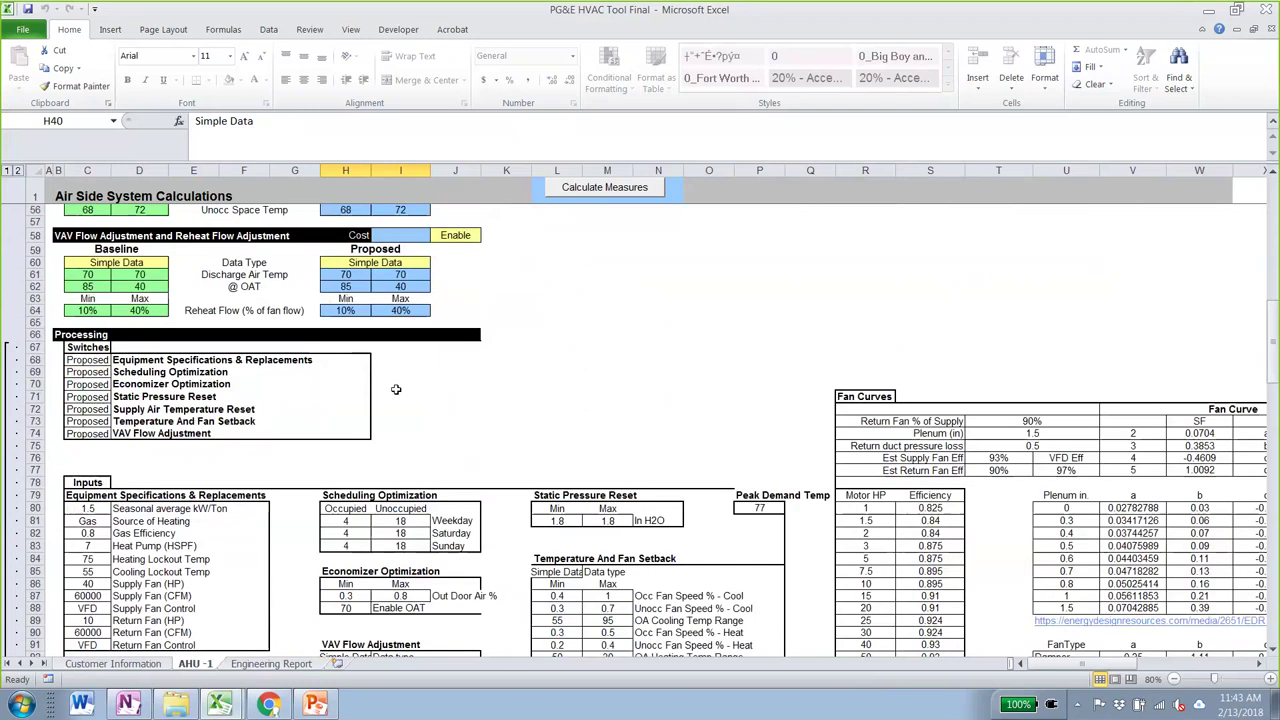
{"action": "left_click", "coordinate": [57, 335]}
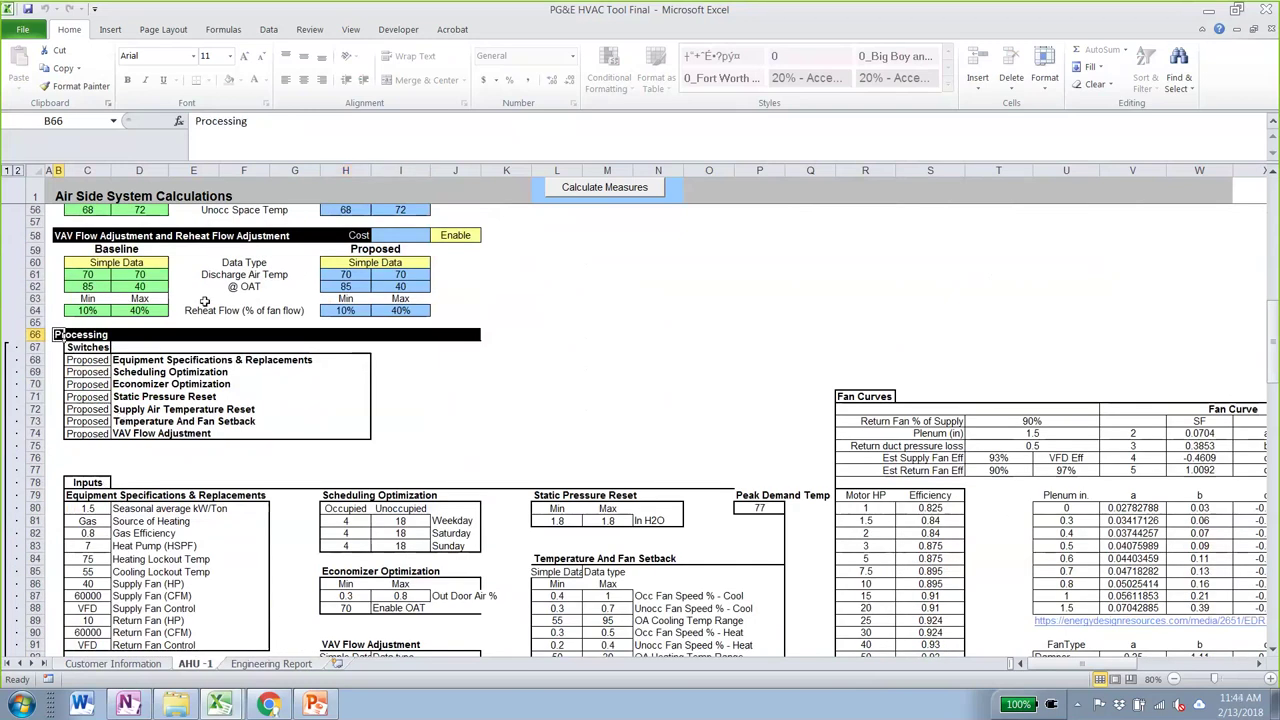
{"action": "scroll", "coordinate": [230, 396], "scroll_direction": "down", "scroll_amount": 3}
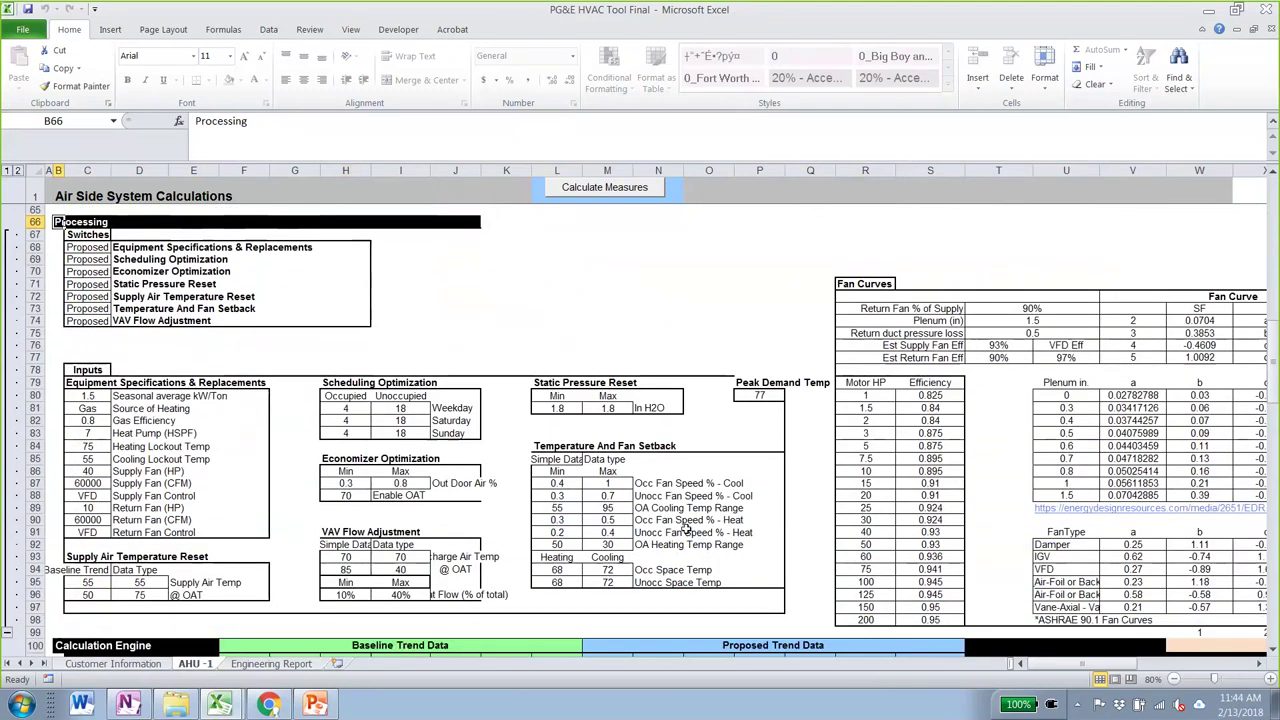
{"action": "left_click", "coordinate": [72, 396]}
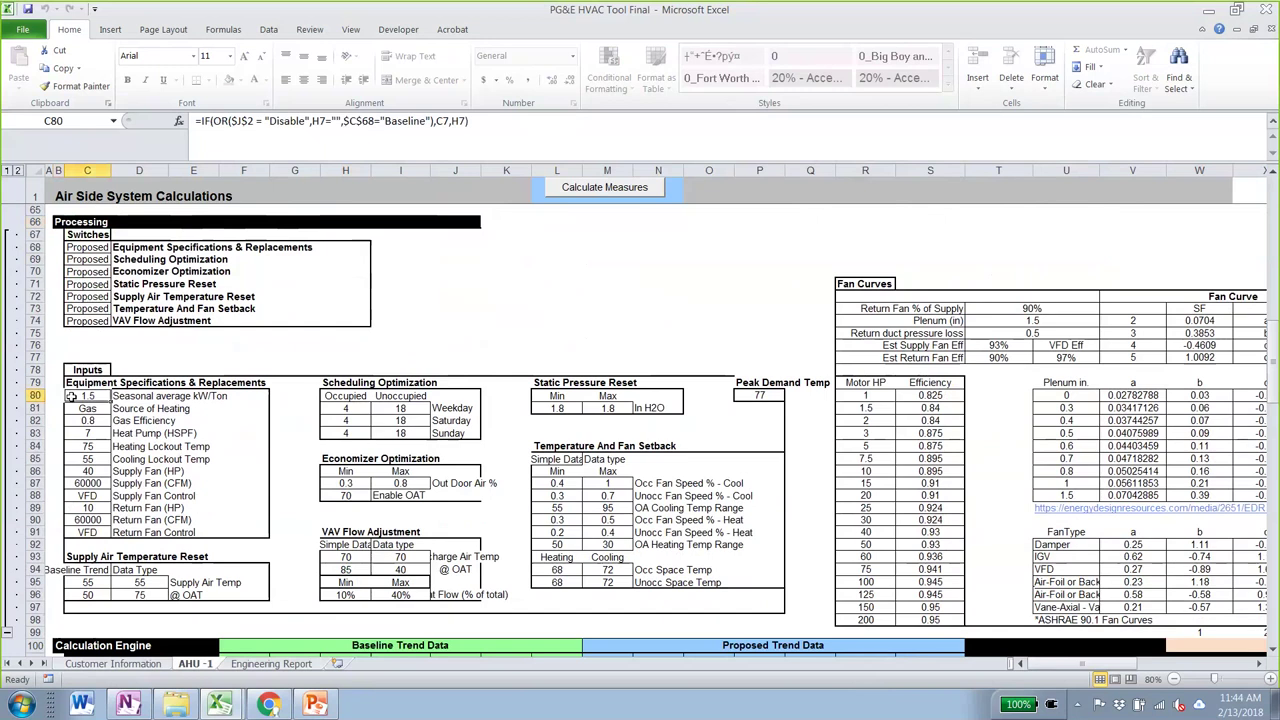
{"action": "left_click", "coordinate": [78, 432]}
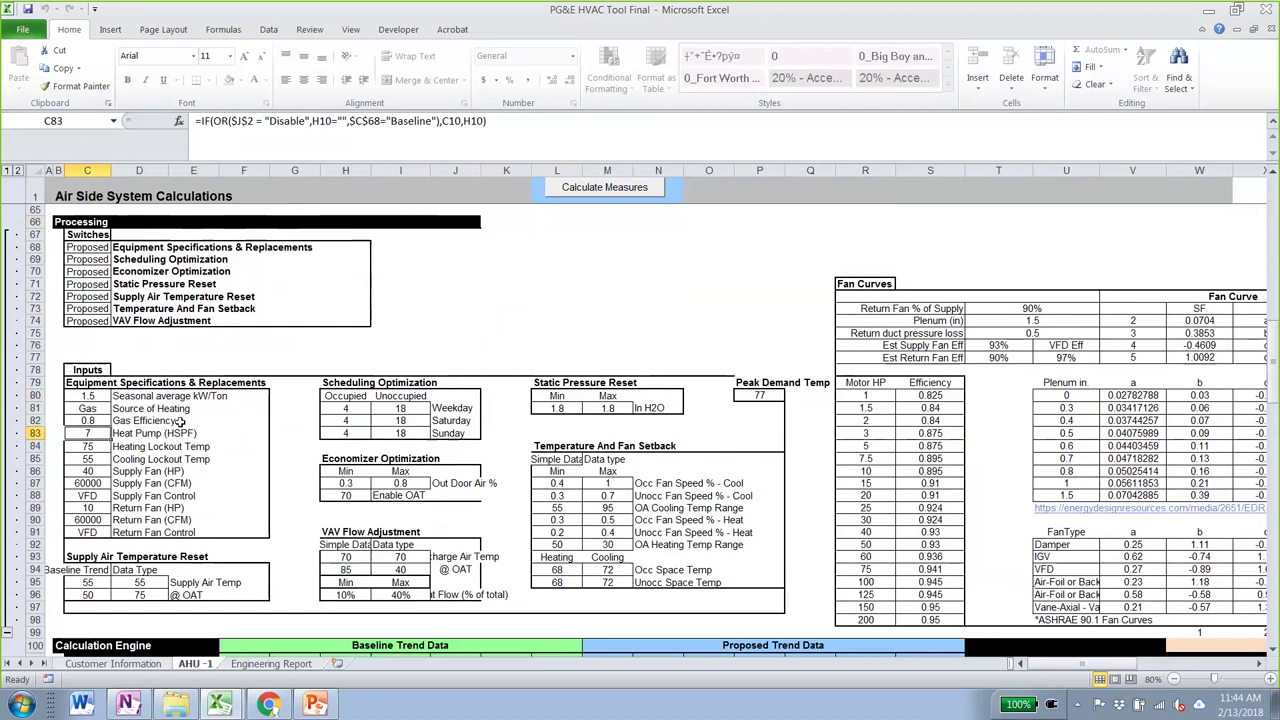
{"action": "scroll", "coordinate": [192, 497], "scroll_direction": "down", "scroll_amount": 1}
{"action": "scroll", "coordinate": [192, 497], "scroll_direction": "down", "scroll_amount": 6}
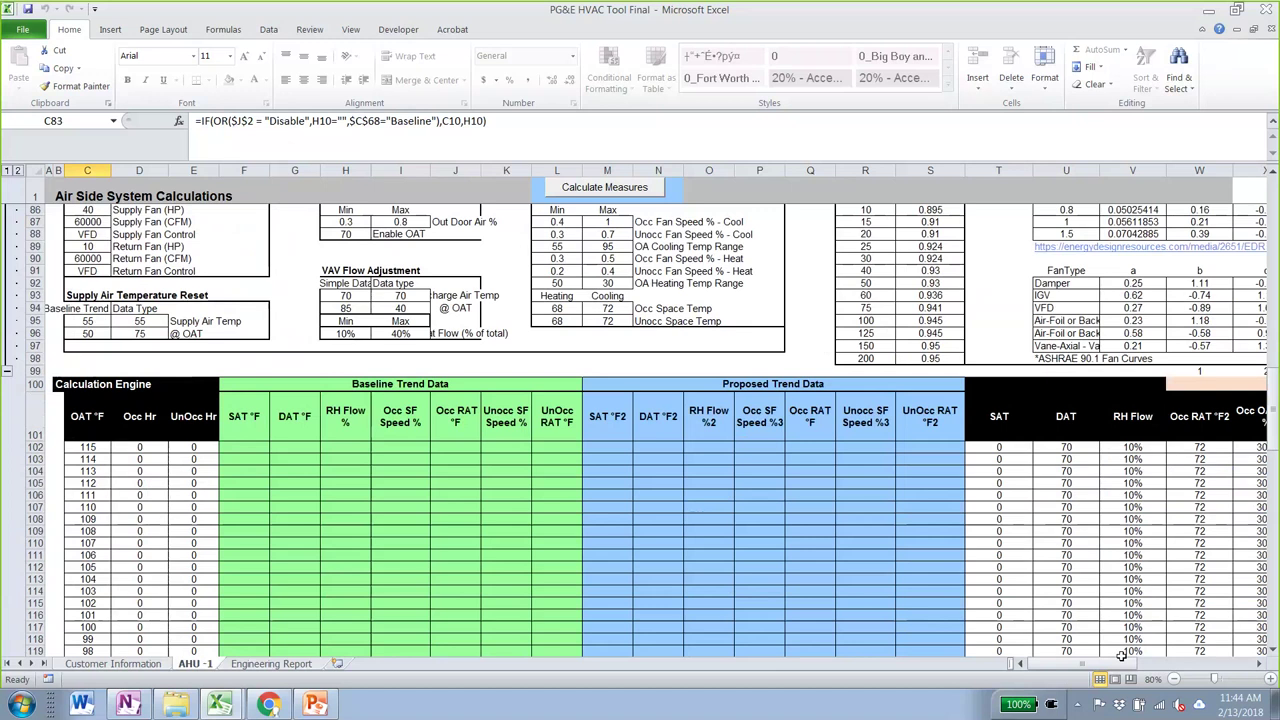
{"action": "mouse_move", "coordinate": [1117, 669]}
{"action": "left_mouse_down"}
{"action": "mouse_move", "coordinate": [1226, 661]}
{"action": "mouse_move", "coordinate": [1117, 669]}
{"action": "left_mouse_up"}
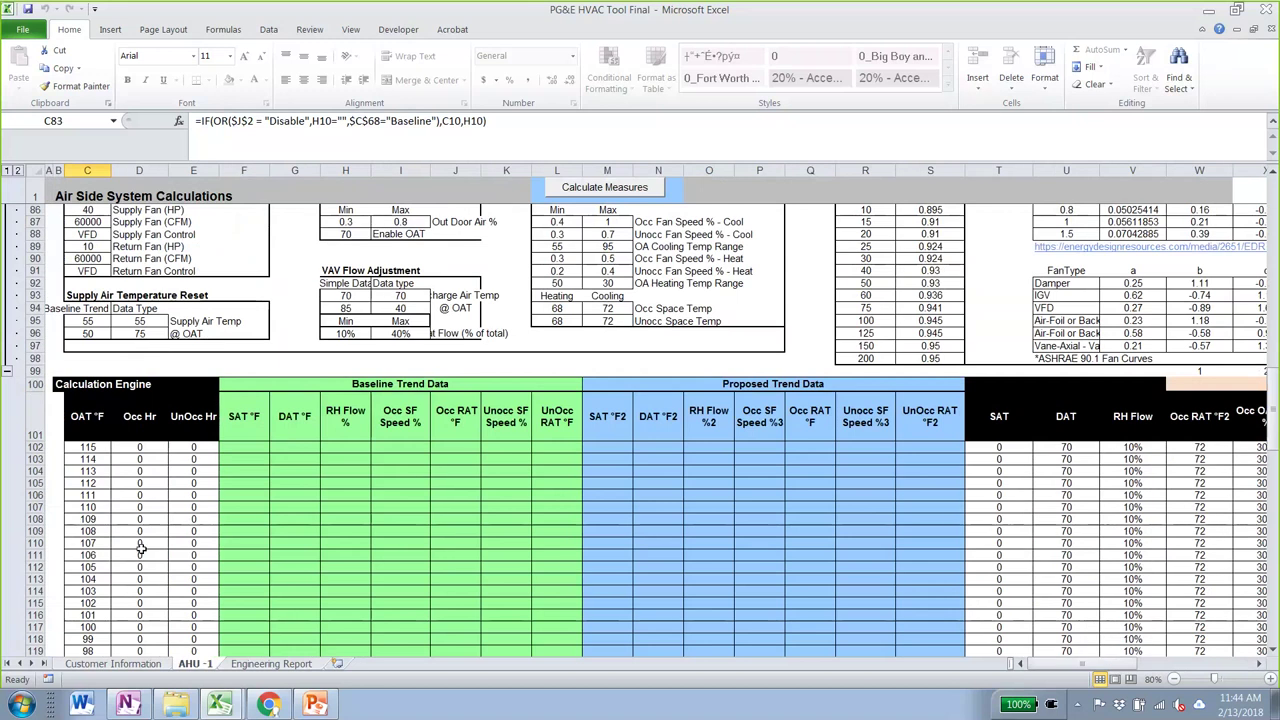
{"action": "scroll", "coordinate": [141, 548], "scroll_direction": "up", "scroll_amount": 3}
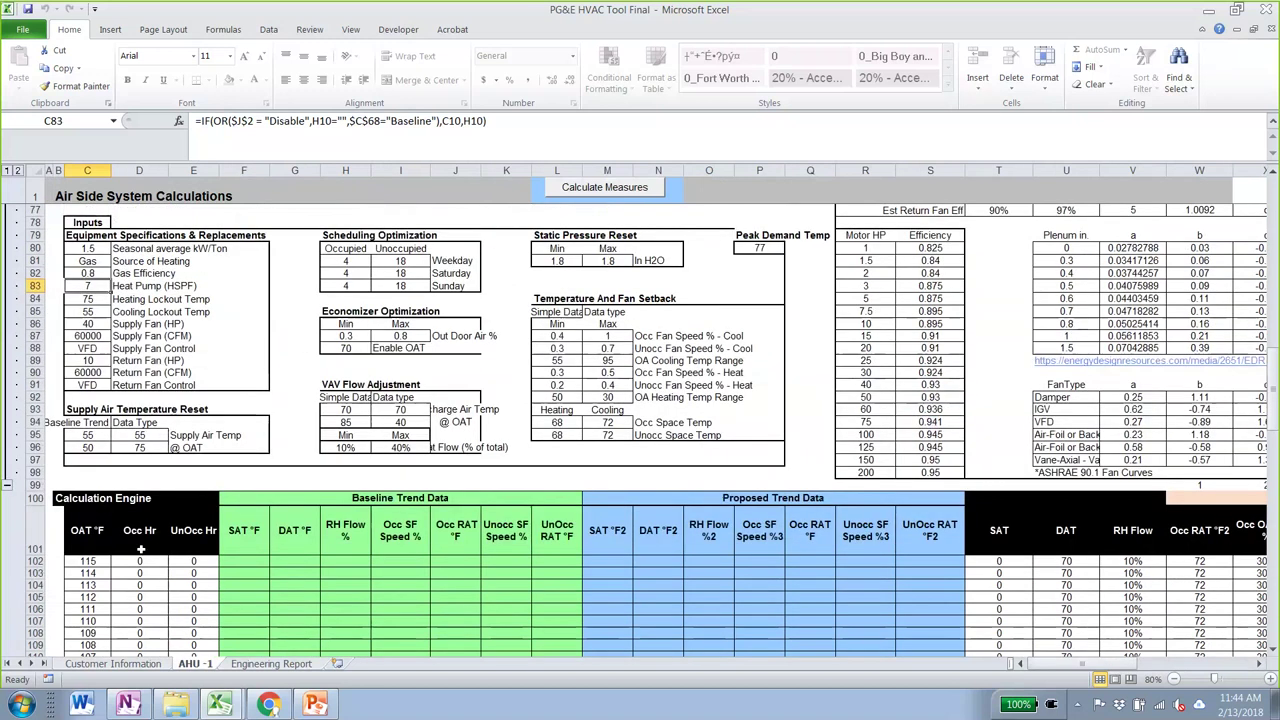
{"action": "scroll", "coordinate": [141, 548], "scroll_direction": "up", "scroll_amount": 15}
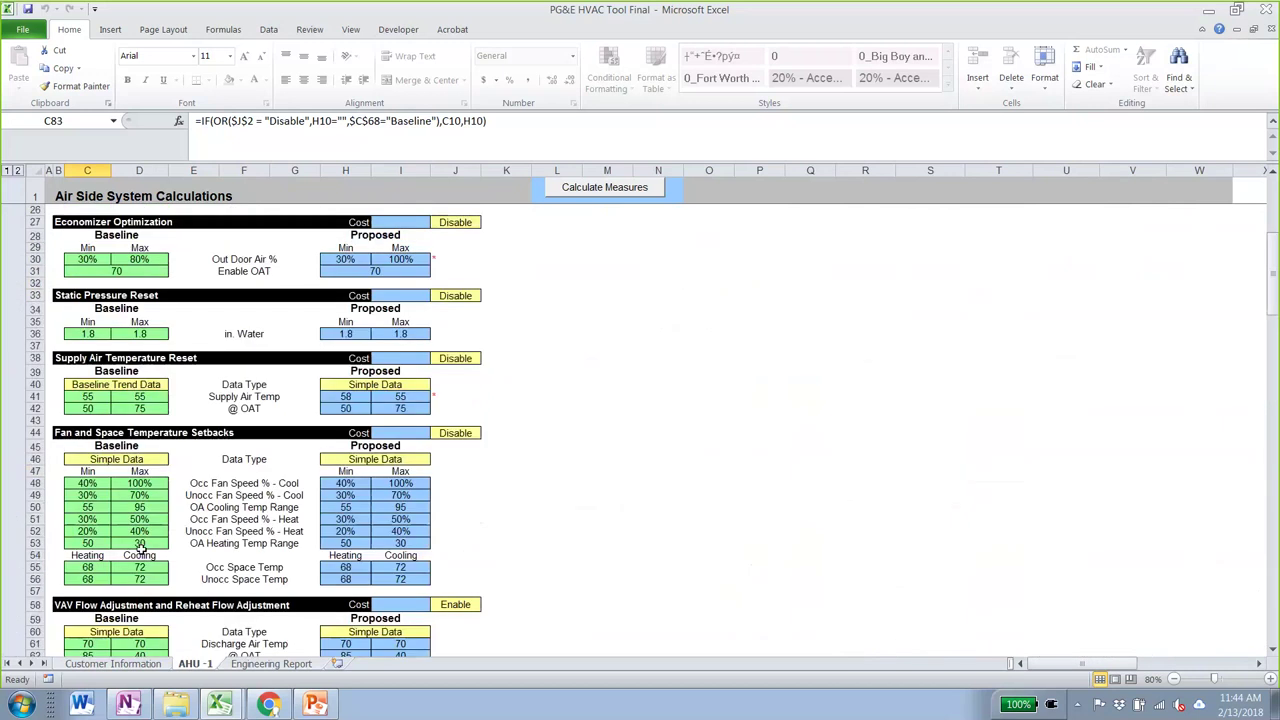
{"action": "scroll", "coordinate": [141, 548], "scroll_direction": "up", "scroll_amount": 8}
{"action": "left_click_drag", "start_coordinate": [531, 208], "coordinate": [880, 300]}
{"action": "left_click_drag", "start_coordinate": [956, 330], "coordinate": [1192, 314]}
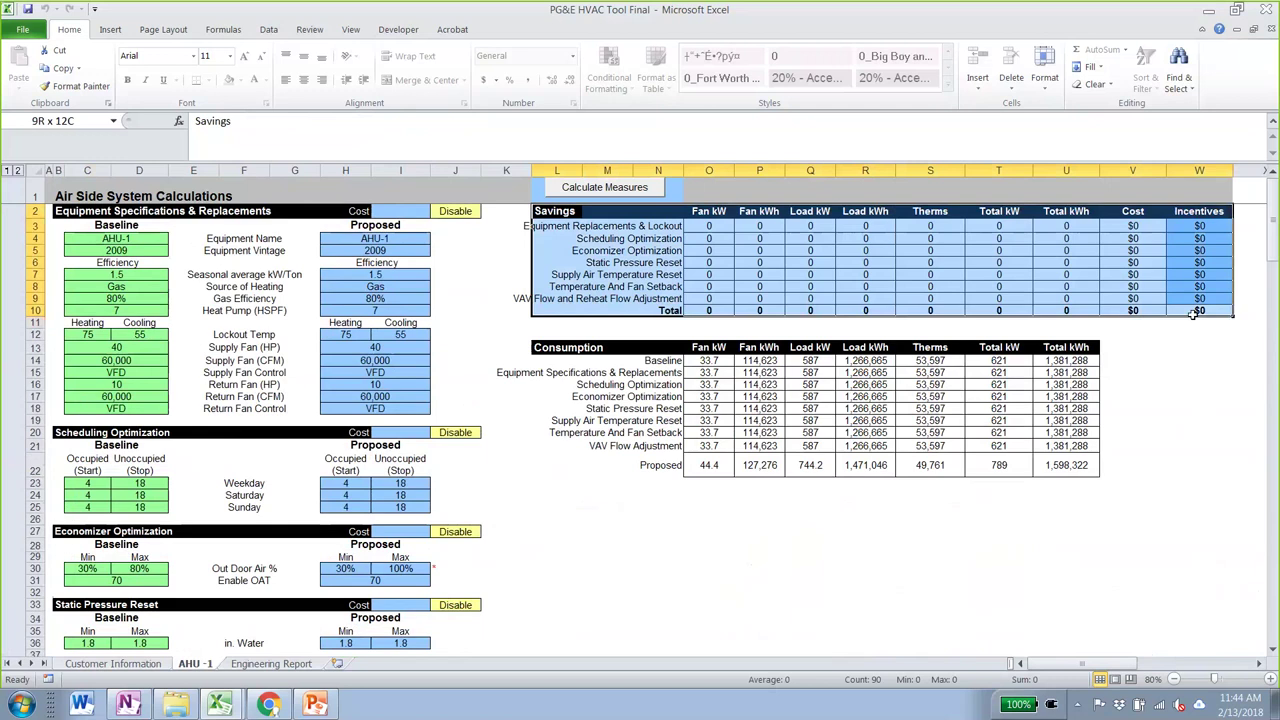
{"action": "left_click_drag", "start_coordinate": [552, 346], "coordinate": [1060, 467]}
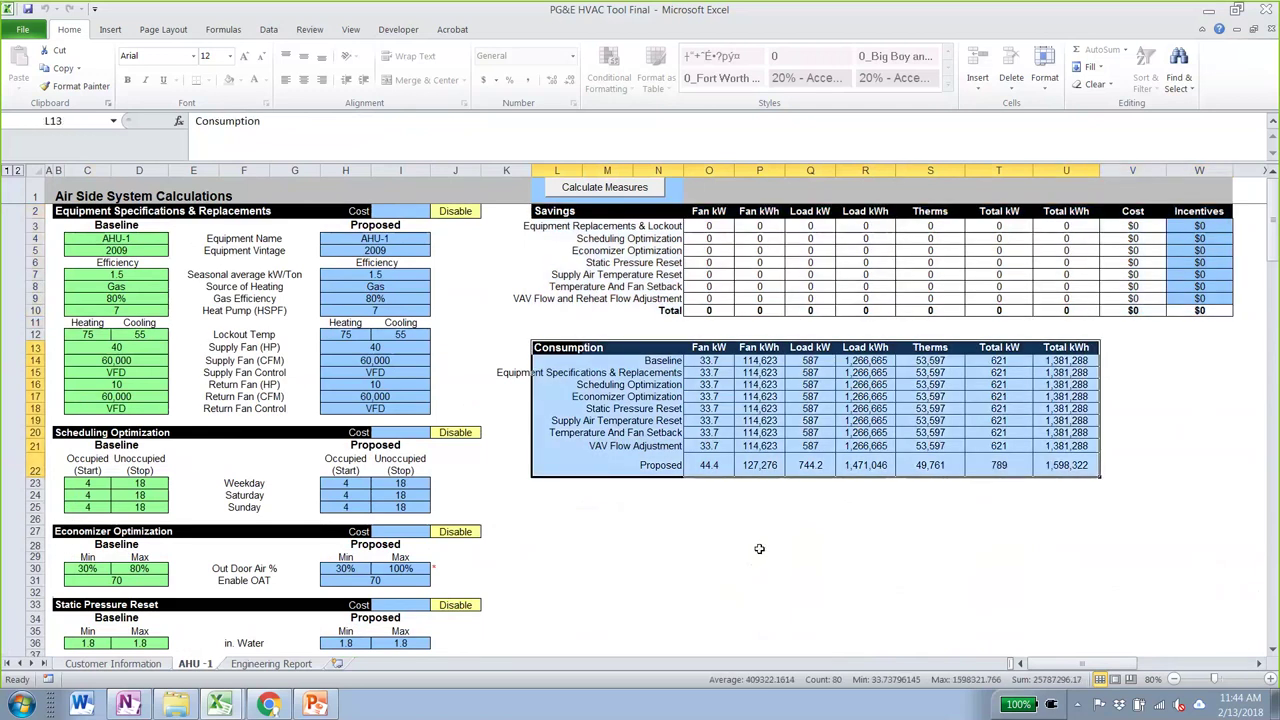
{"action": "left_click", "coordinate": [669, 588]}
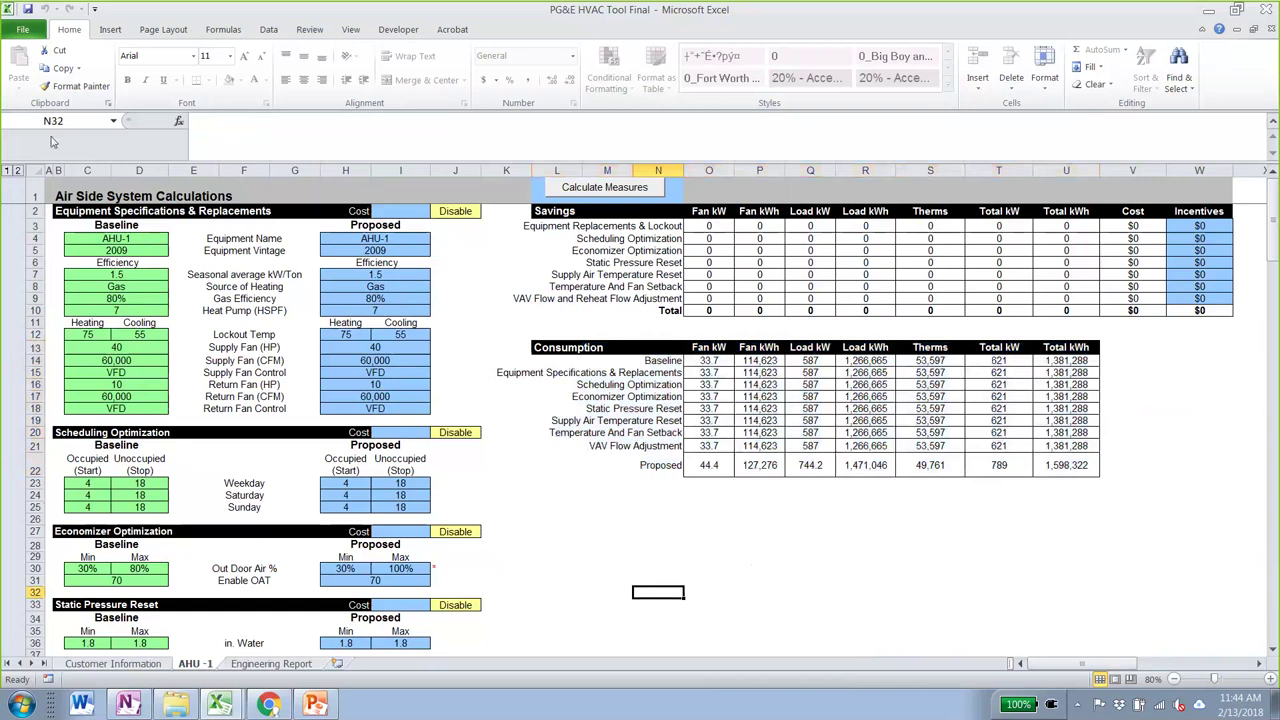
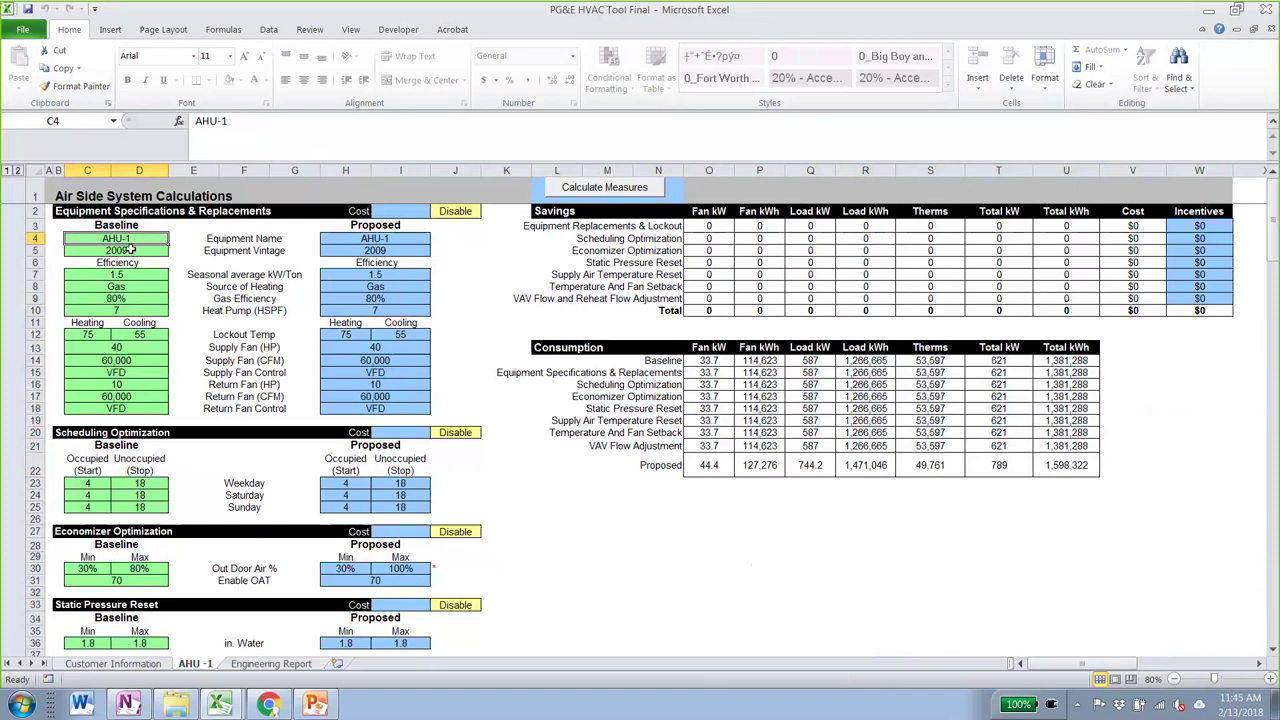
- Enter 2010 as the AHU-1 baseline equipment vintage in cell C5
{"action": "left_click", "coordinate": [131, 250]}
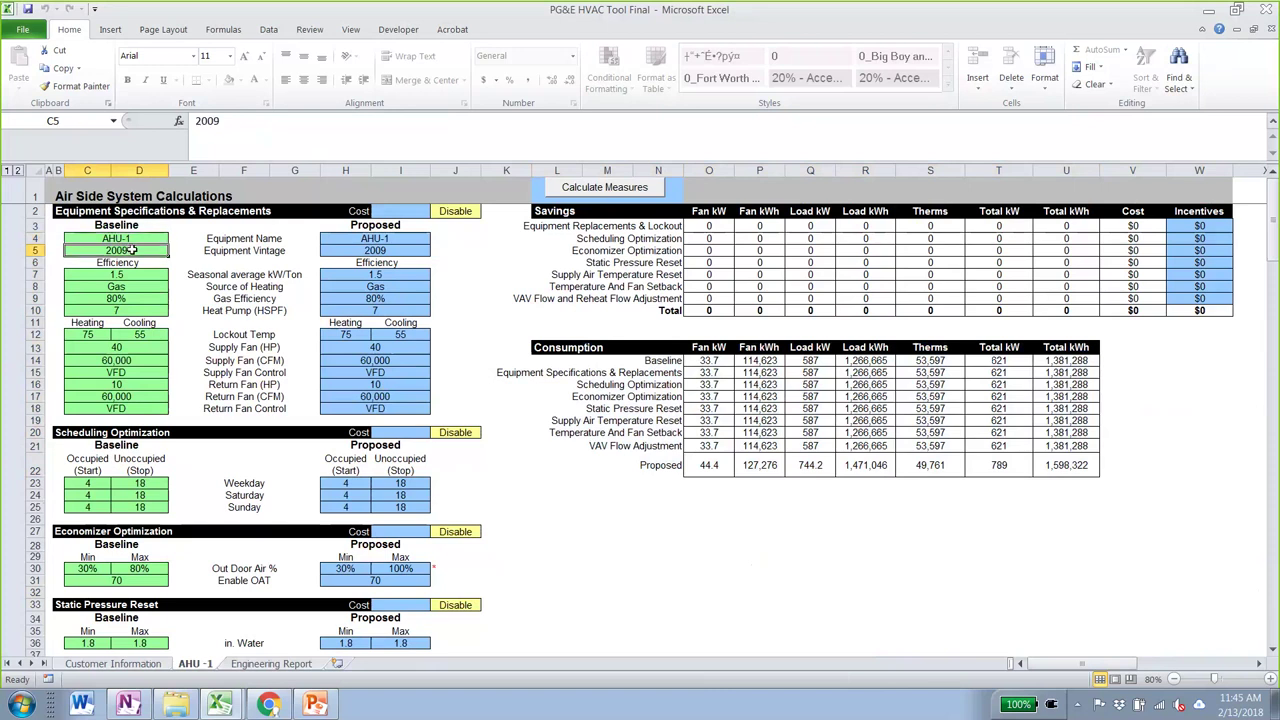
{"action": "type", "text": "2010"}
{"action": "key", "text": "Return"}
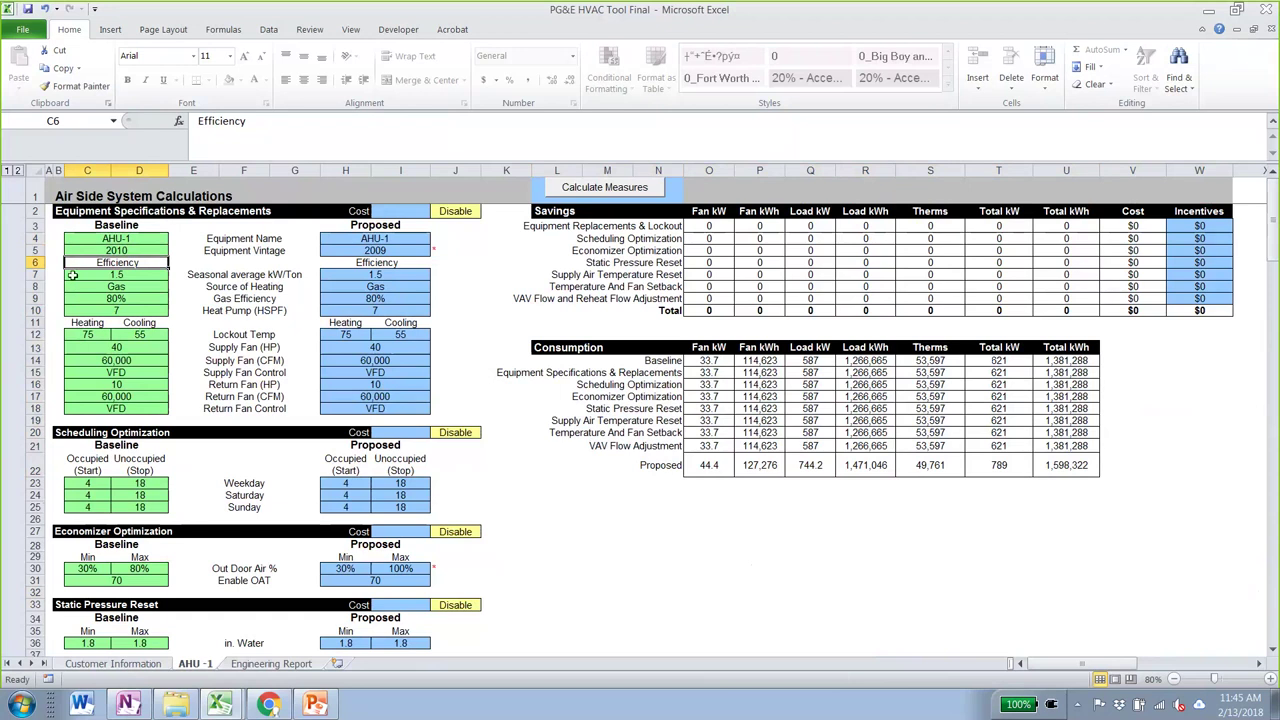
{"action": "scroll", "coordinate": [87, 607], "scroll_direction": "down", "scroll_amount": 7}
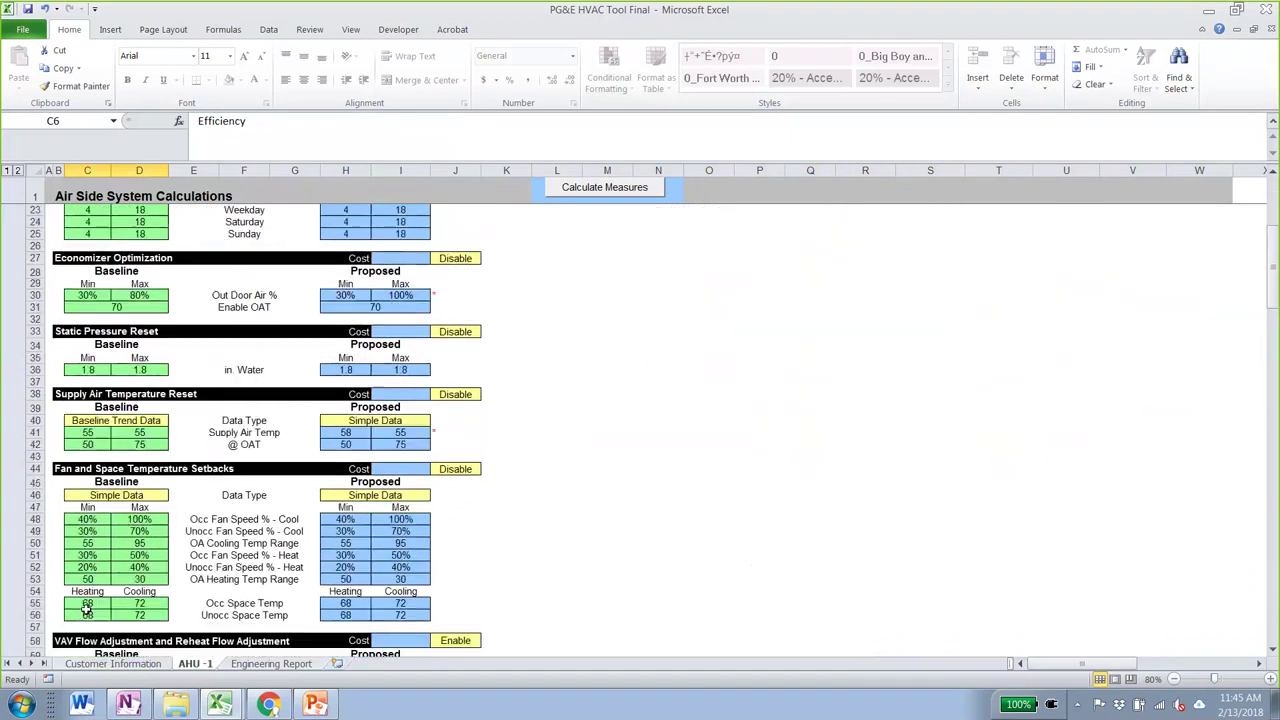
{"action": "scroll", "coordinate": [87, 607], "scroll_direction": "down", "scroll_amount": 3}
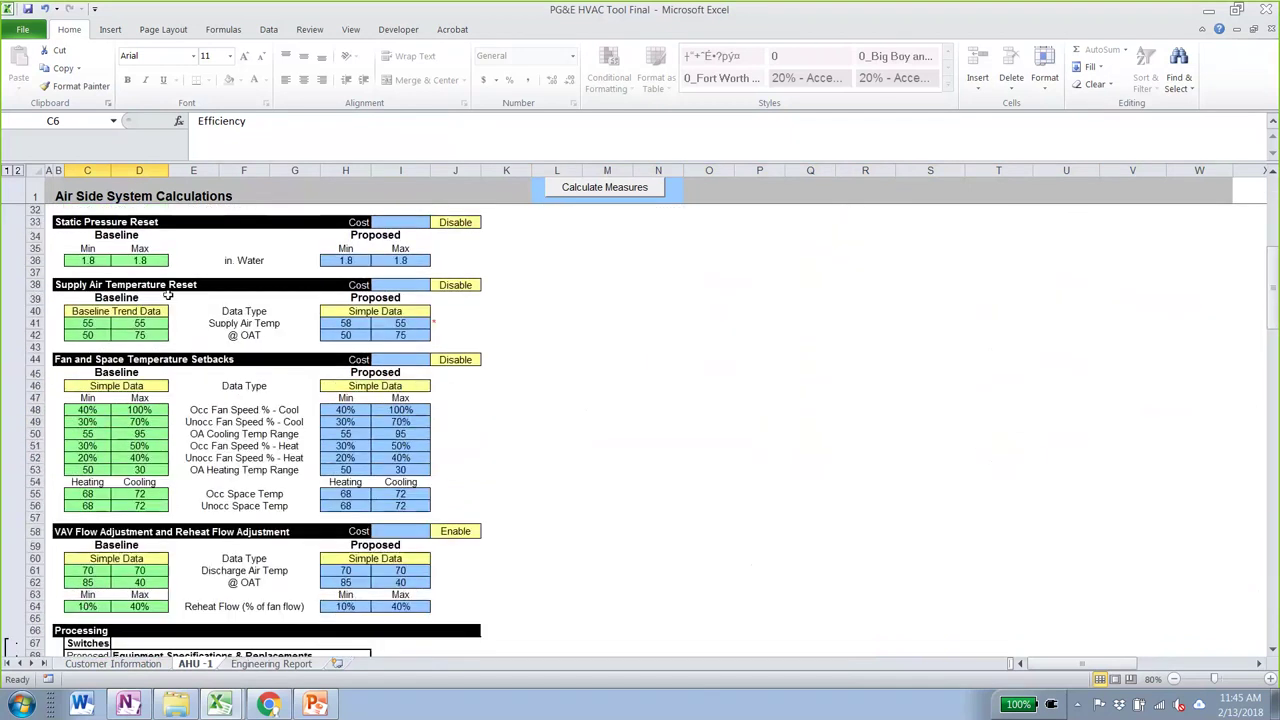
{"action": "scroll", "coordinate": [167, 295], "scroll_direction": "up", "scroll_amount": 3}
{"action": "scroll", "coordinate": [167, 295], "scroll_direction": "up", "scroll_amount": 4}
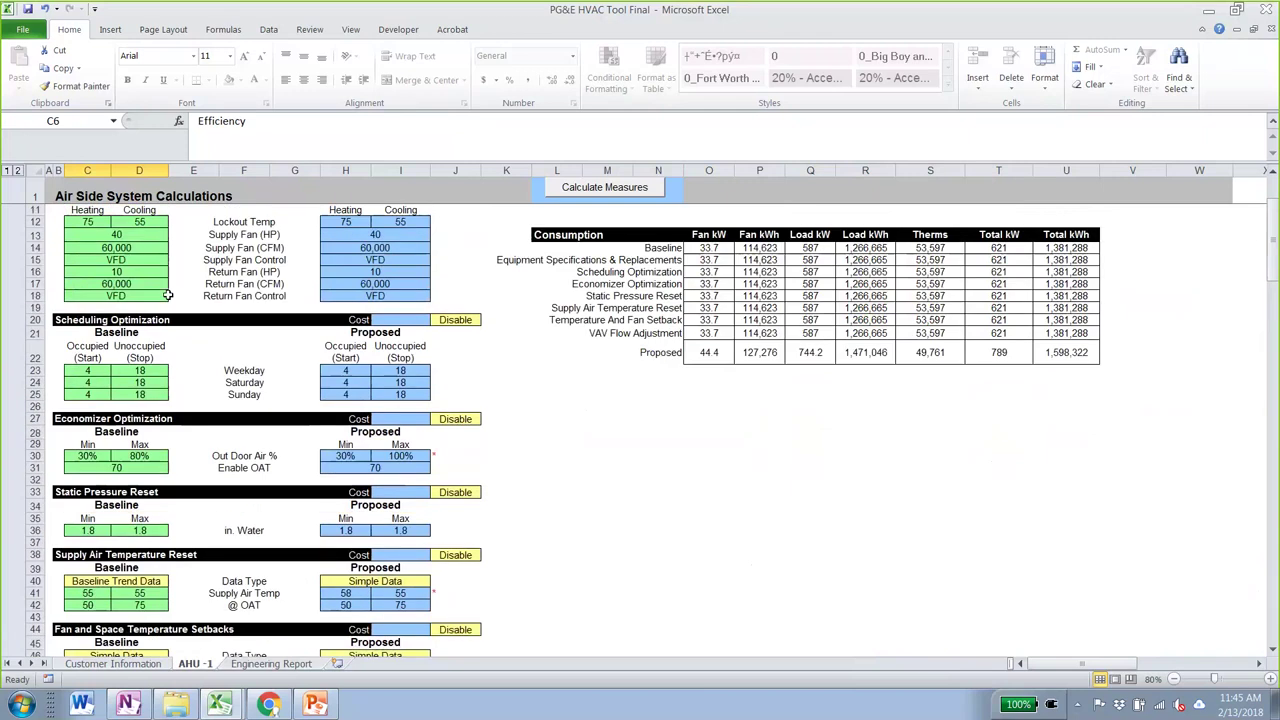
{"action": "scroll", "coordinate": [167, 295], "scroll_direction": "up", "scroll_amount": 3}
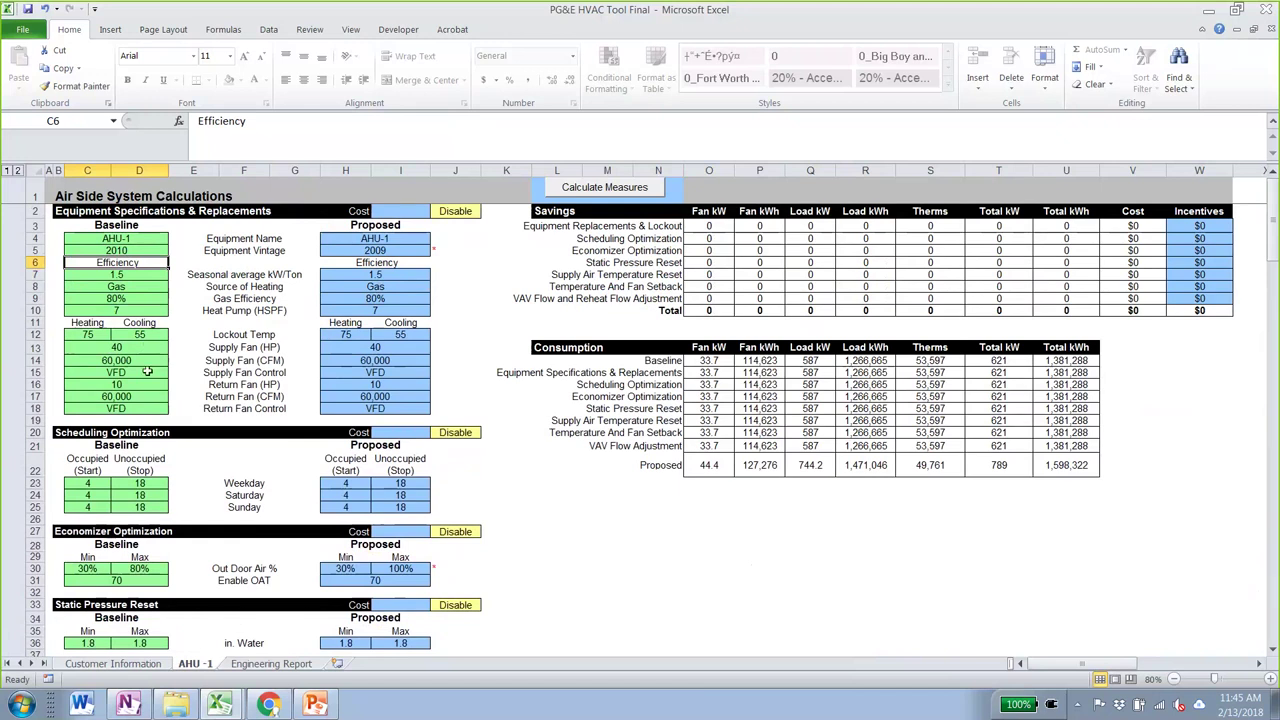
{"action": "scroll", "coordinate": [137, 420], "scroll_direction": "down", "scroll_amount": 1}
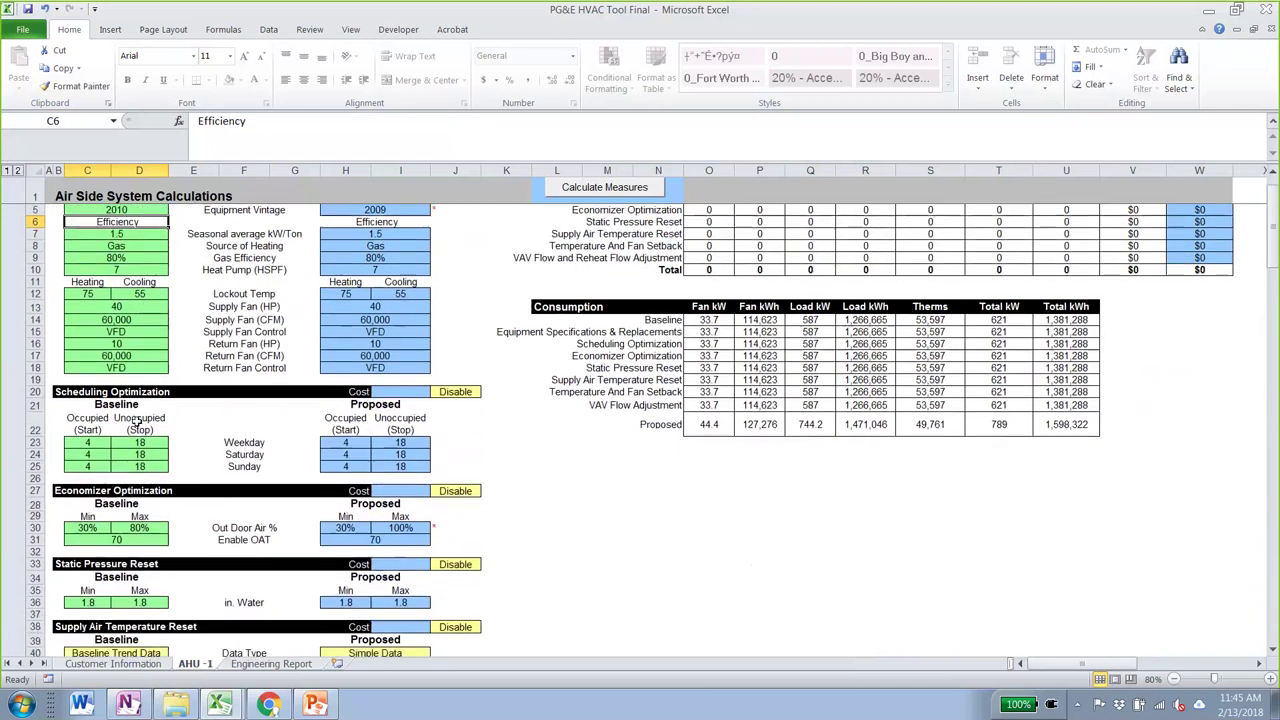
{"action": "left_click", "coordinate": [86, 455]}
{"action": "scroll", "coordinate": [86, 455], "scroll_direction": "down", "scroll_amount": 1}
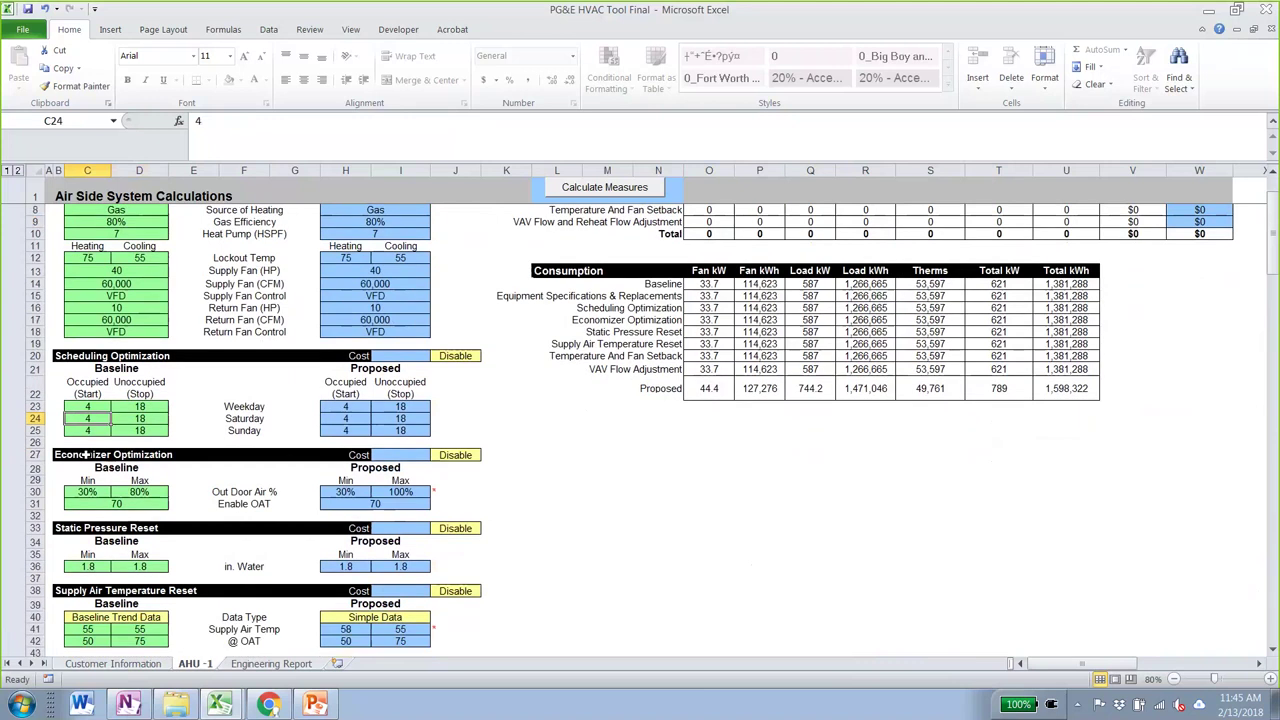
{"action": "left_click", "coordinate": [88, 492]}
{"action": "scroll", "coordinate": [92, 492], "scroll_direction": "down", "scroll_amount": 1}
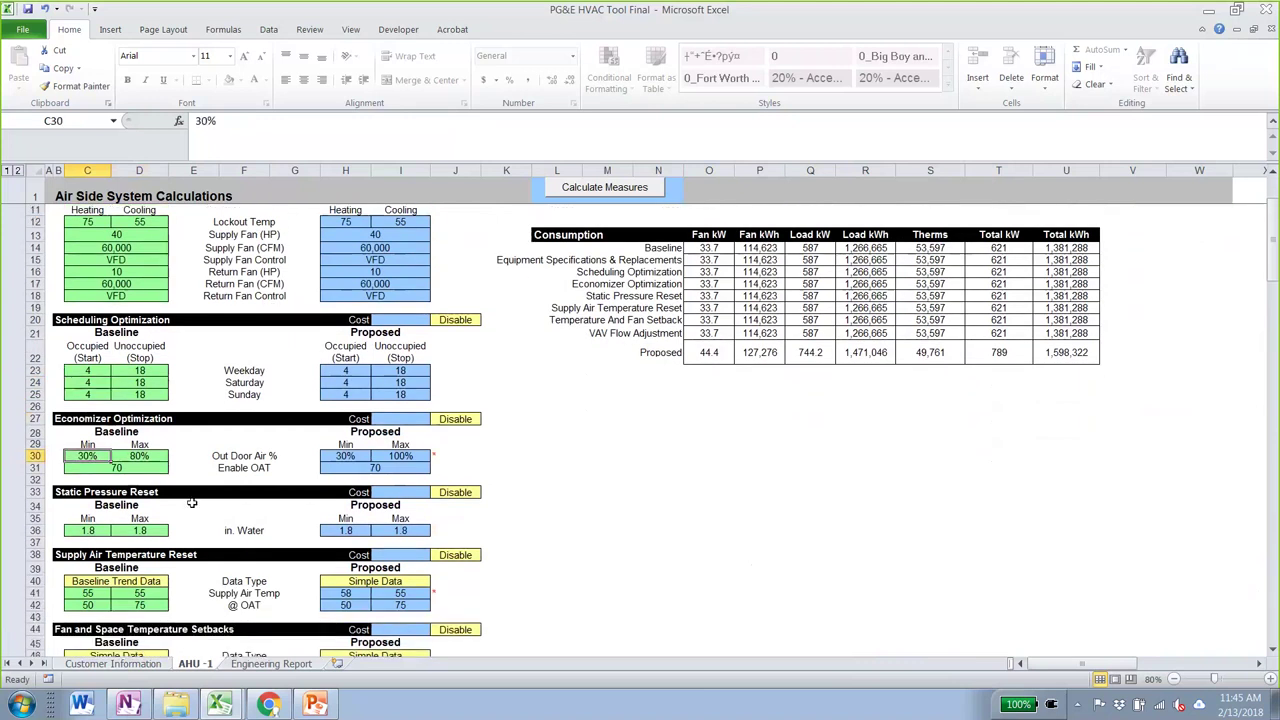
{"action": "scroll", "coordinate": [153, 488], "scroll_direction": "down", "scroll_amount": 1}
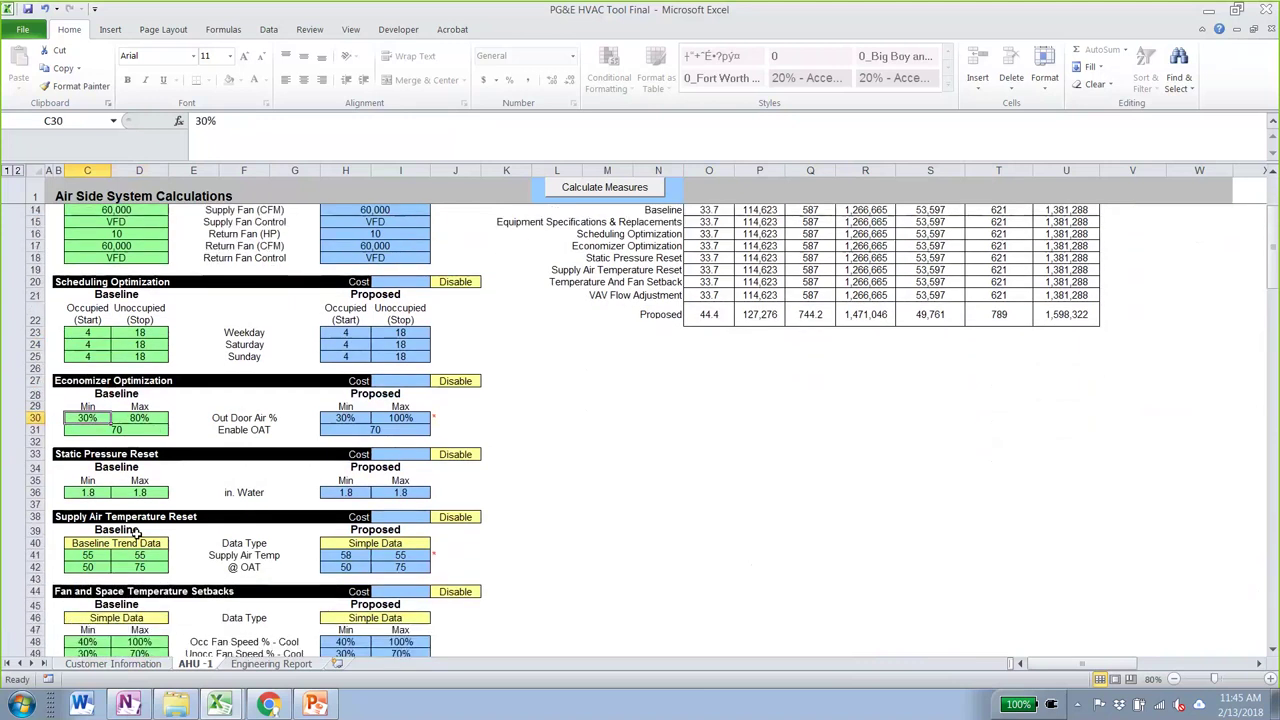
{"action": "left_click", "coordinate": [112, 493]}
{"action": "left_click", "coordinate": [145, 492]}
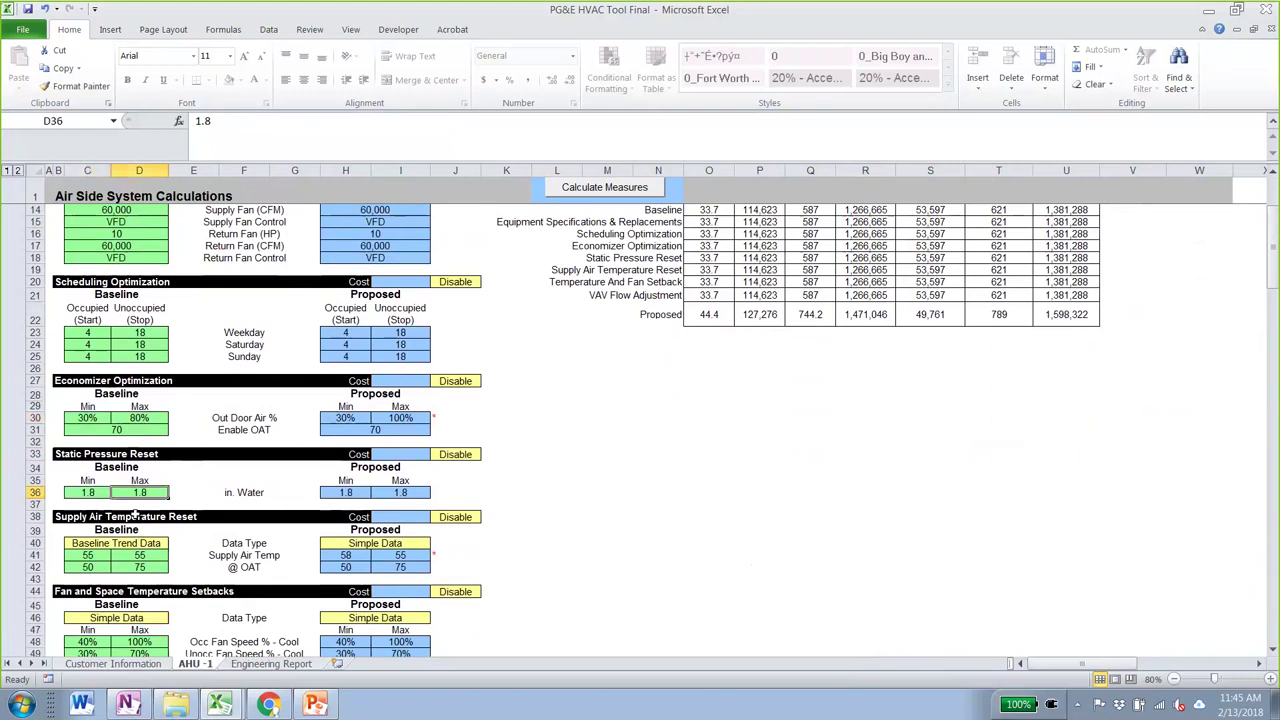
{"action": "left_click", "coordinate": [137, 556]}
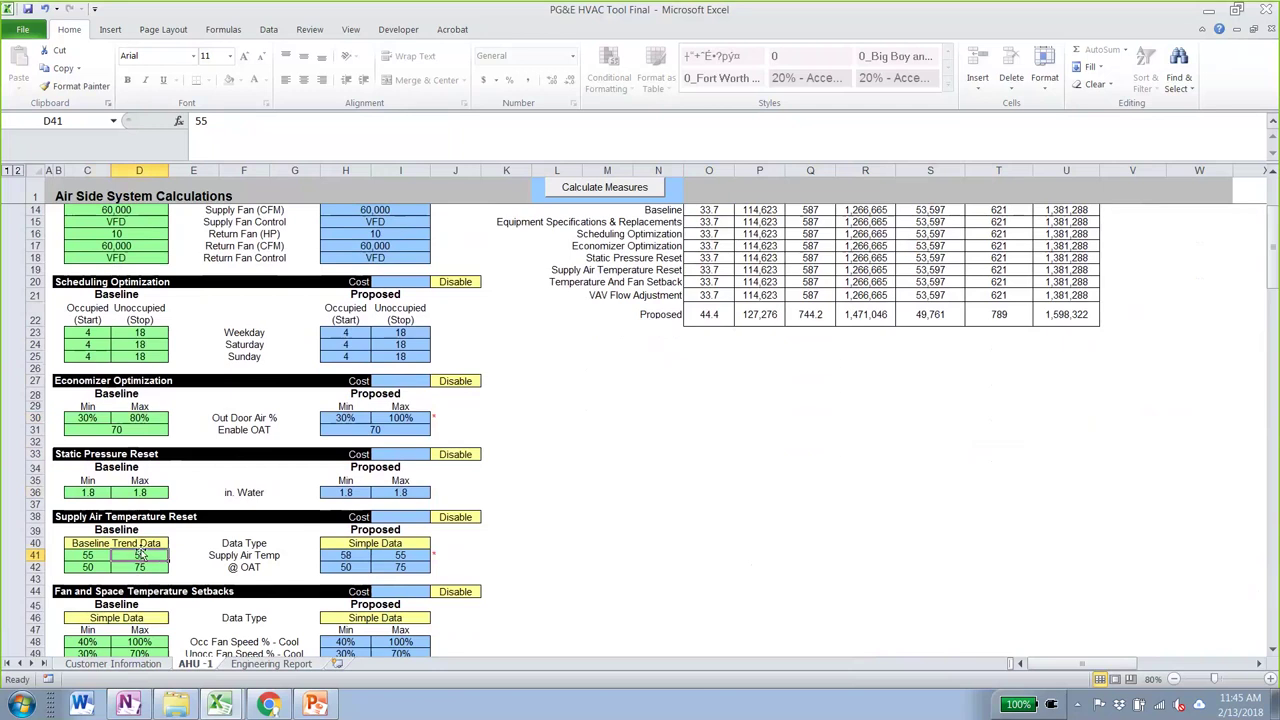
{"action": "scroll", "coordinate": [140, 556], "scroll_direction": "up", "scroll_amount": 4}
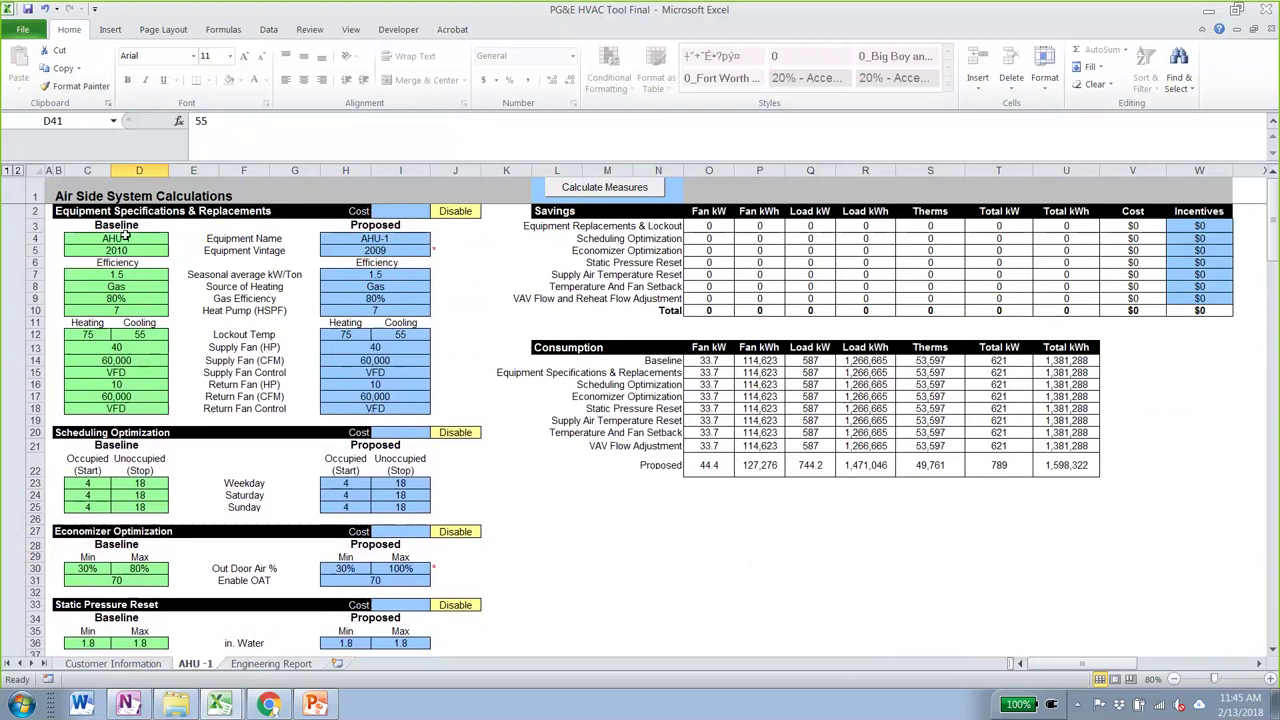
{"action": "left_click", "coordinate": [126, 236]}
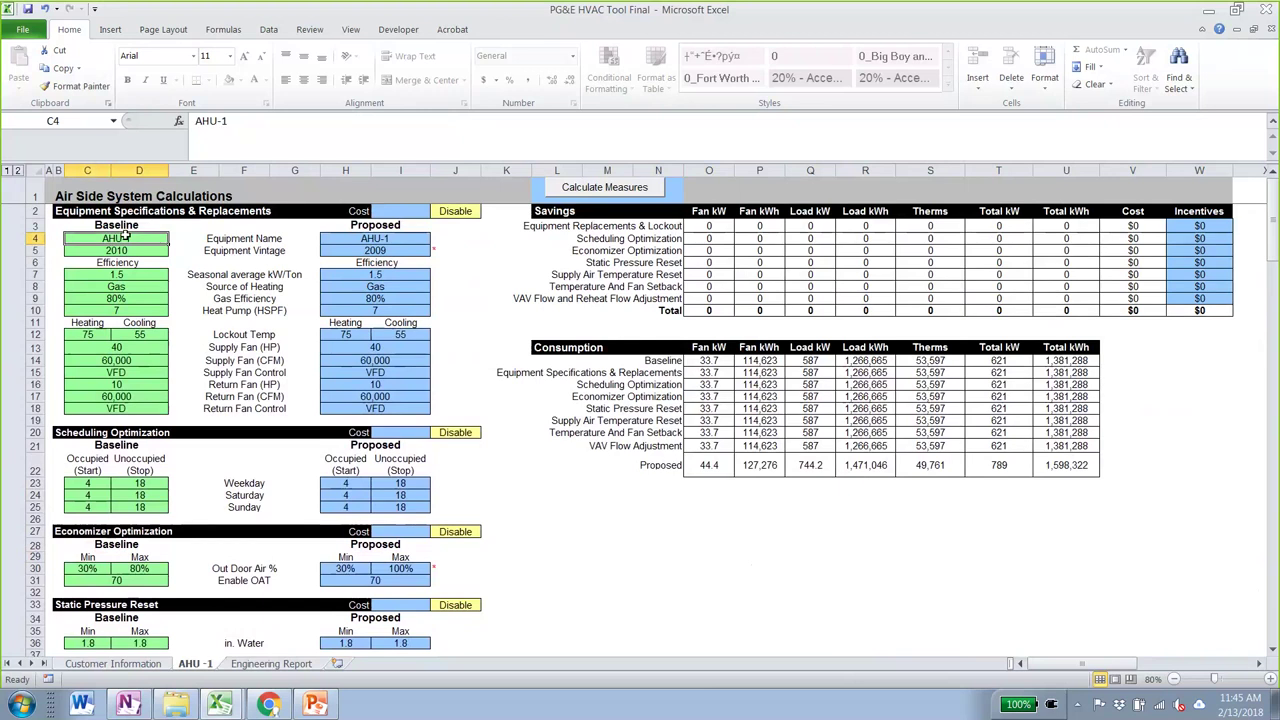
- Set the baseline seasonal average efficiency to 1.1 kW/Ton
{"action": "key", "text": "Down"}
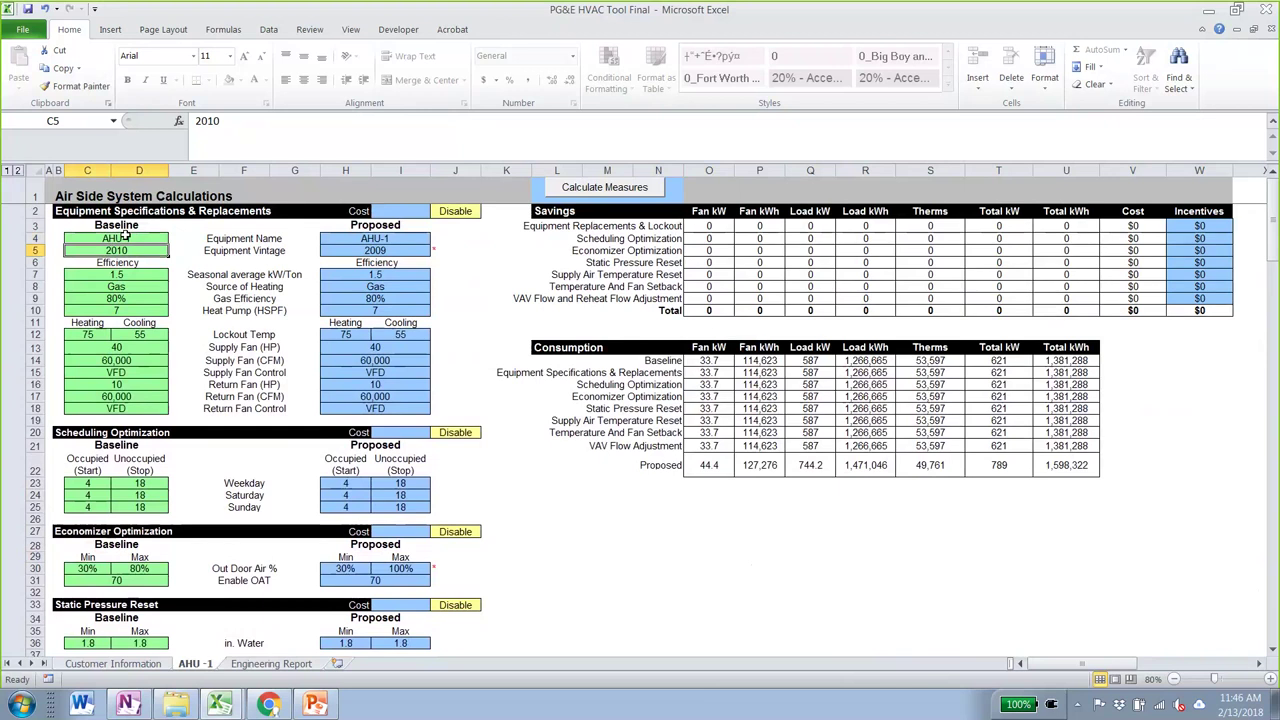
{"action": "key", "text": "Down"}
{"action": "key", "text": "Down"}
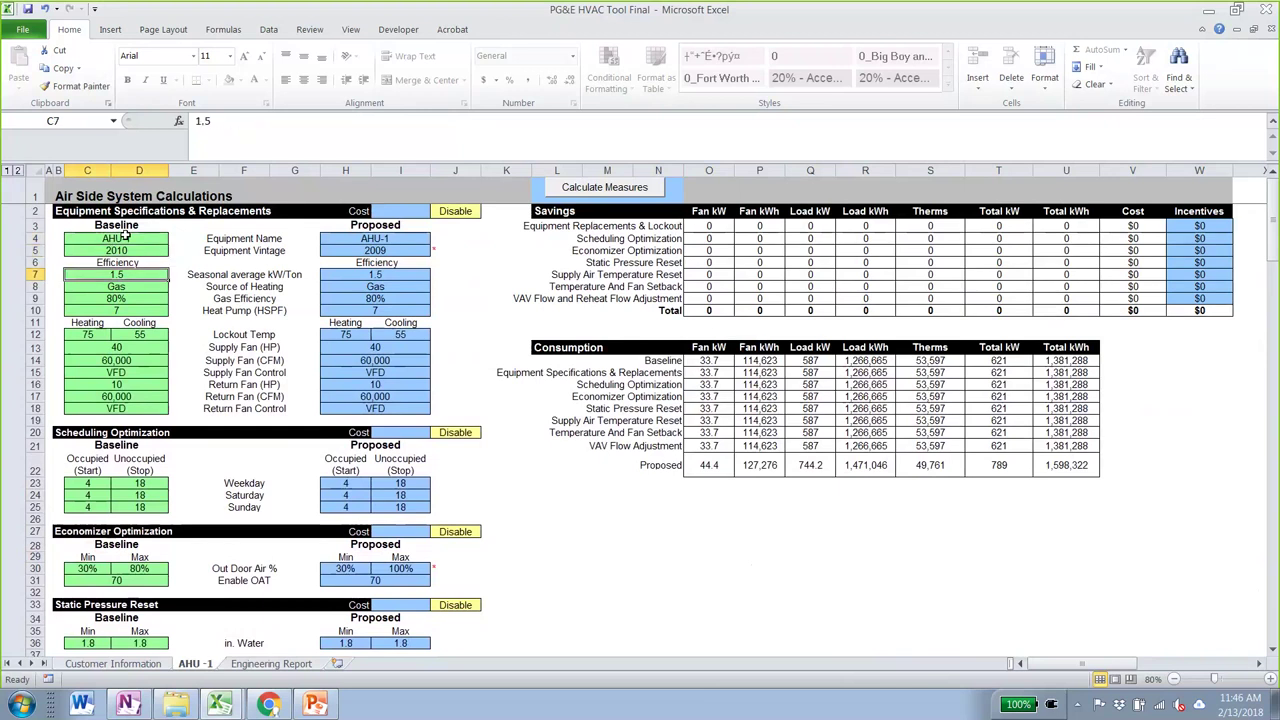
{"action": "type", "text": "1.1"}
{"action": "key", "text": "Return"}
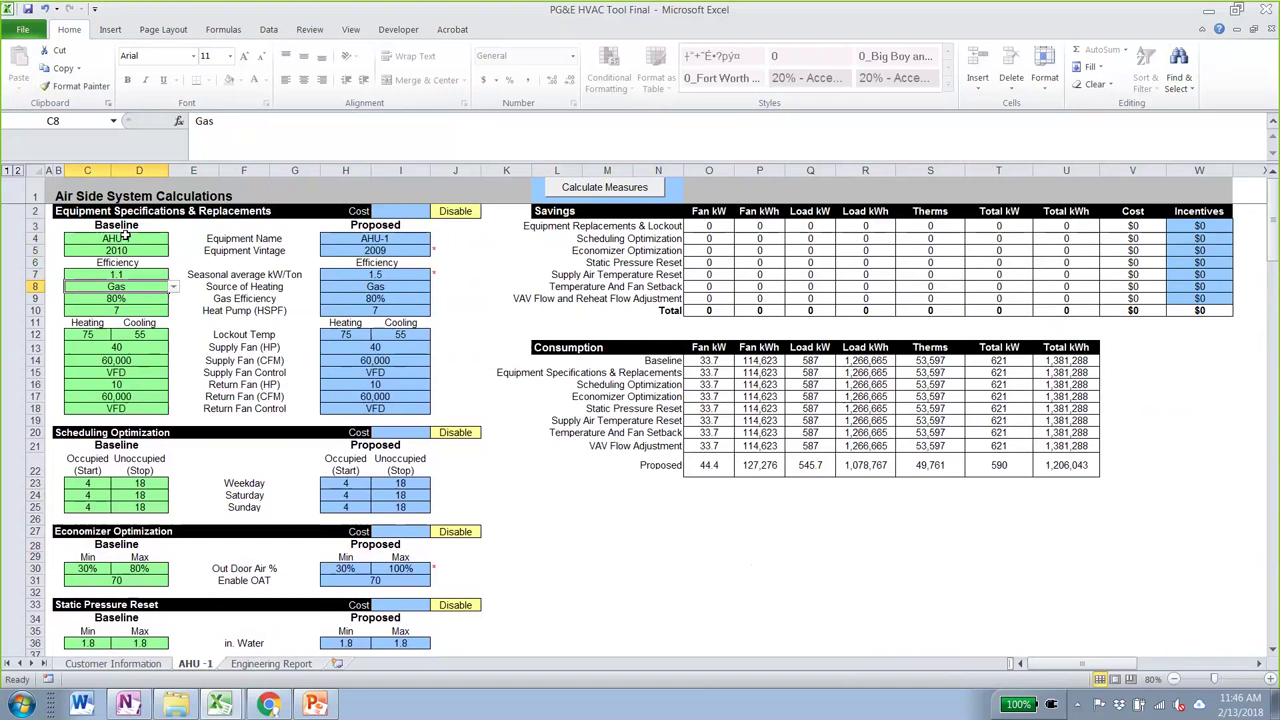
- Set the baseline gas heating efficiency to 85%
{"action": "key", "text": "Down"}
{"action": "key", "text": "Up"}
{"action": "key", "text": "Right"}
{"action": "key", "text": "Left"}
{"action": "key", "text": "Down"}
{"action": "key", "text": "Up"}
{"action": "key", "text": "Right"}
{"action": "key", "text": "Left"}
{"action": "key", "text": "Tab"}
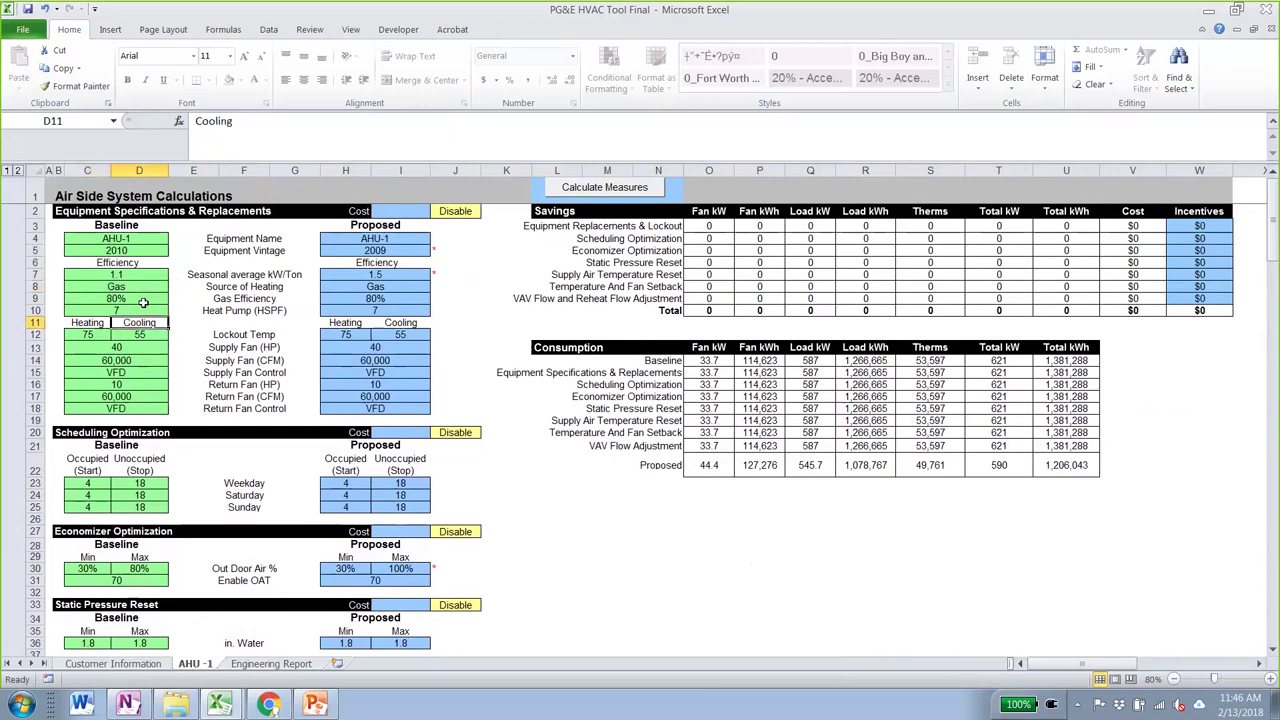
{"action": "key", "text": "Return"}
{"action": "key", "text": "Up"}
{"action": "key", "text": "Up"}
{"action": "key", "text": "Up"}
{"action": "type", "text": "8"}
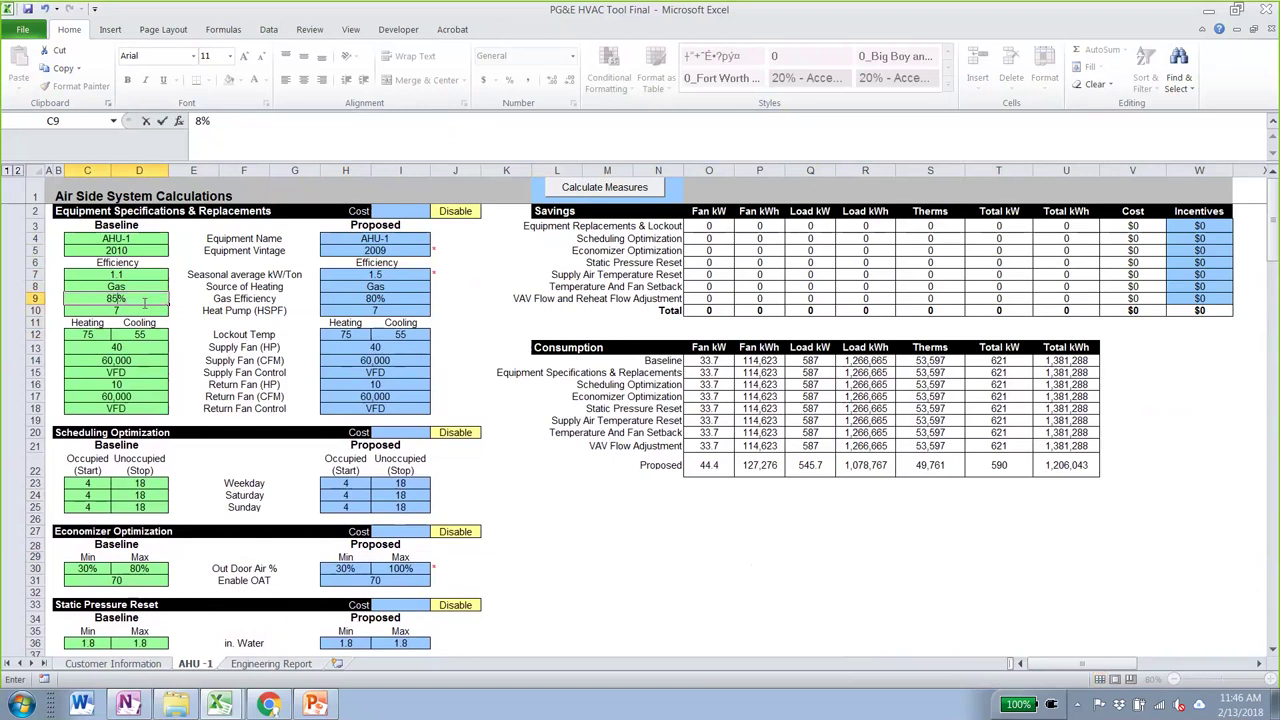
{"action": "type", "text": "5"}
{"action": "key", "text": "Return"}
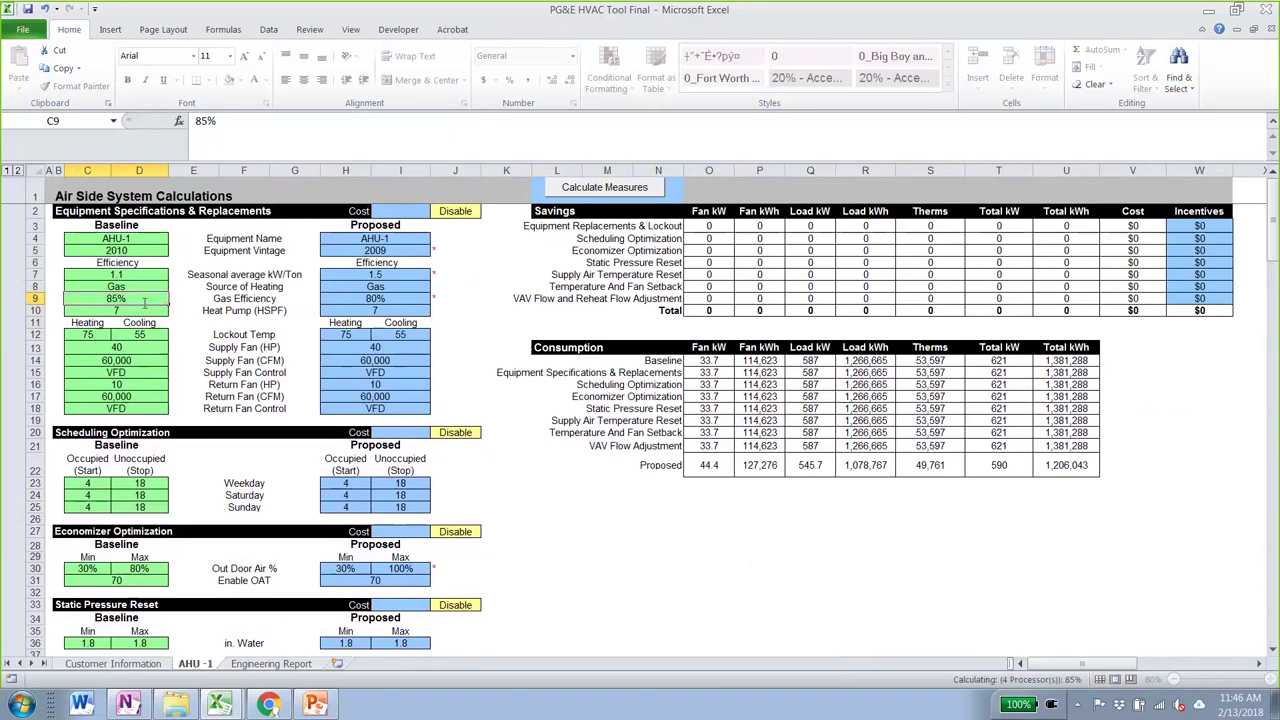
- Set the baseline lockout temperatures to 70 for heating and 50 for cooling
{"action": "key", "text": "Down"}
{"action": "key", "text": "Down"}
{"action": "key", "text": "Down"}
{"action": "key", "text": "Left"}
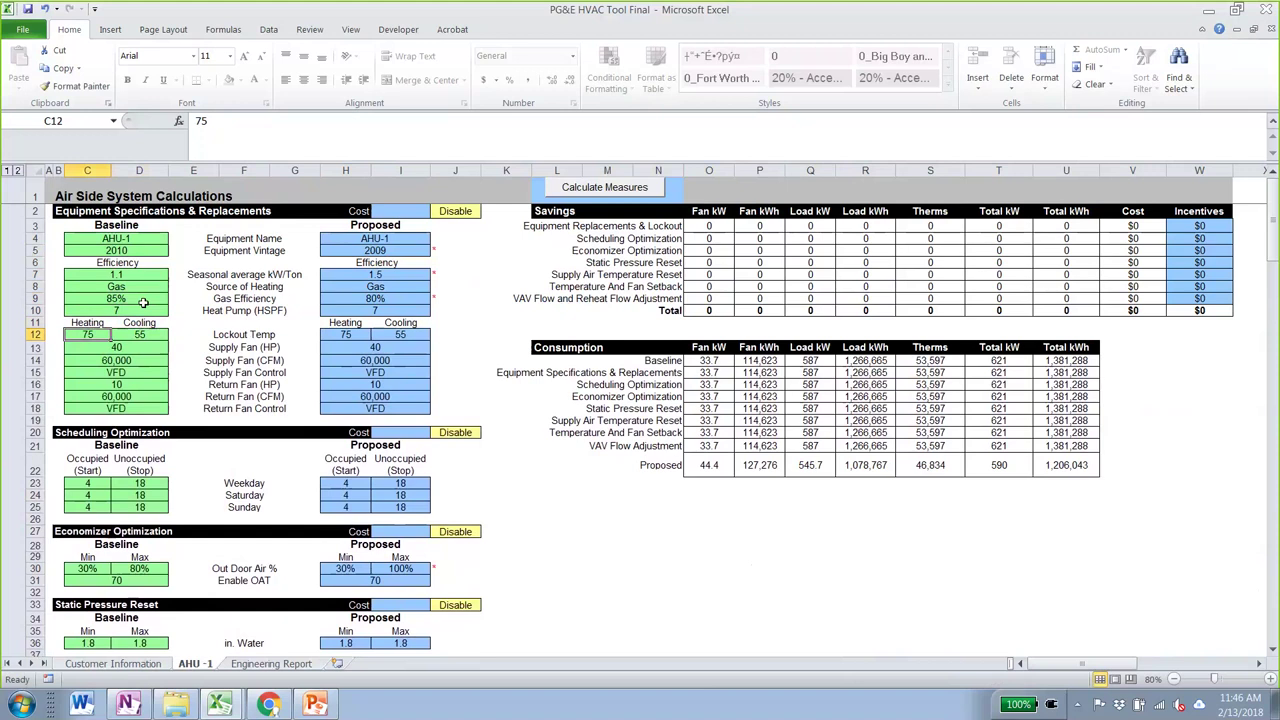
{"action": "key", "text": "Right"}
{"action": "key", "text": "Left"}
{"action": "type", "text": "70"}
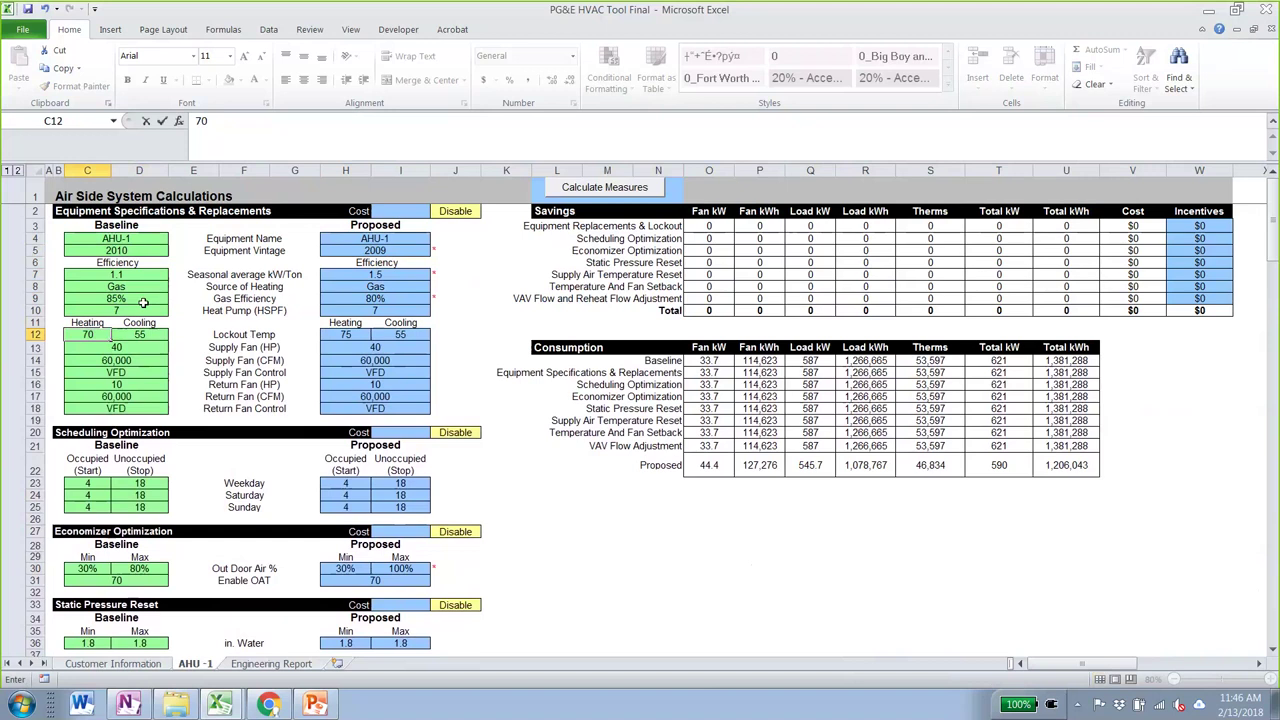
{"action": "key", "text": "Return"}
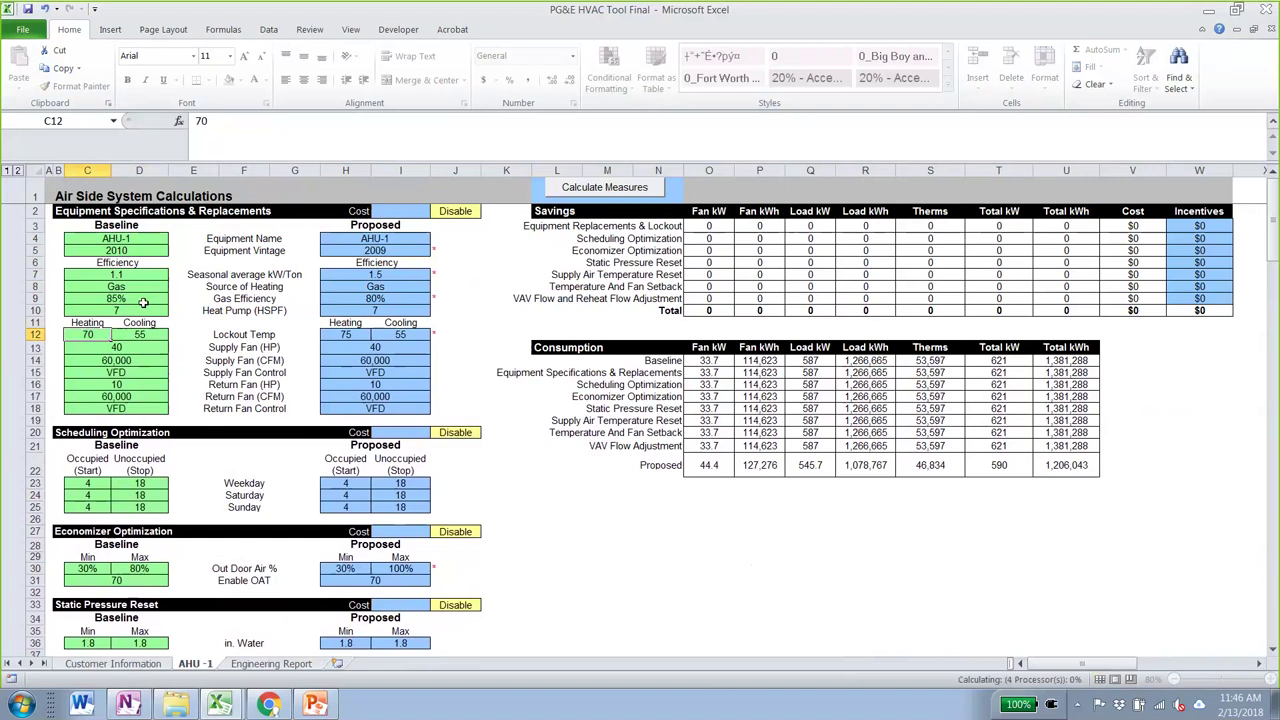
{"action": "key", "text": "Right"}
{"action": "type", "text": "50"}
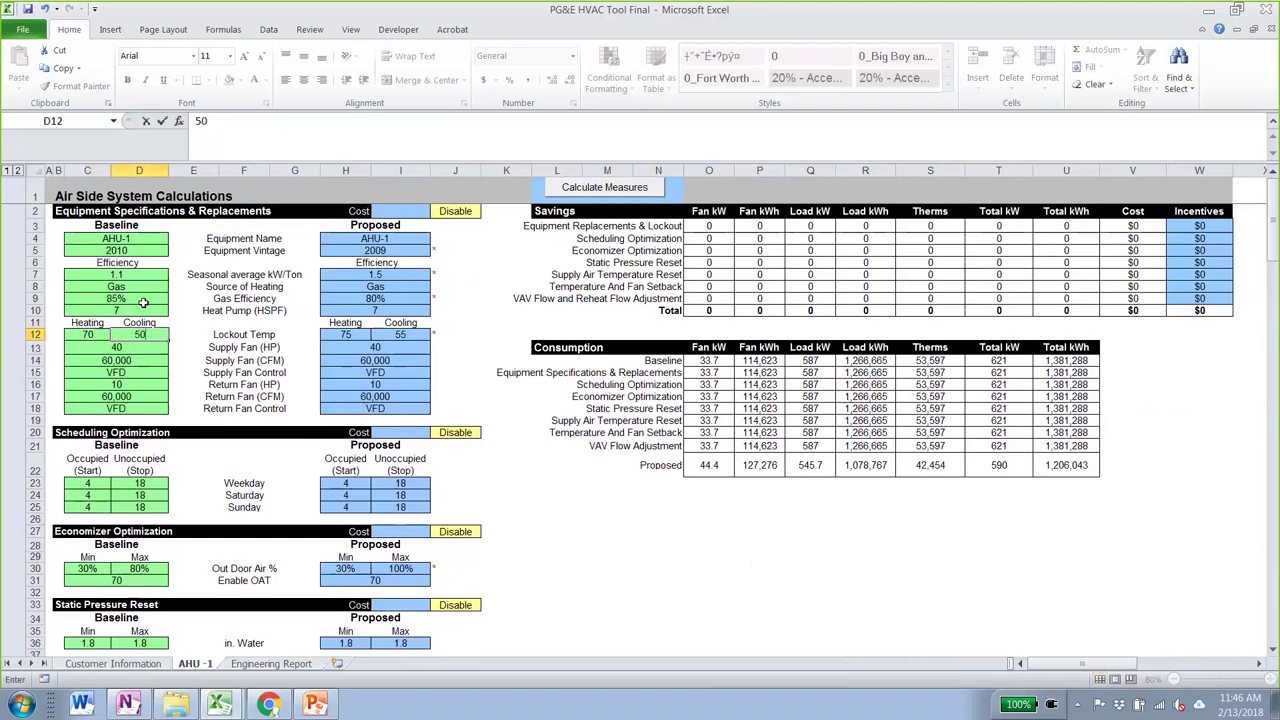
{"action": "key", "text": "Return"}
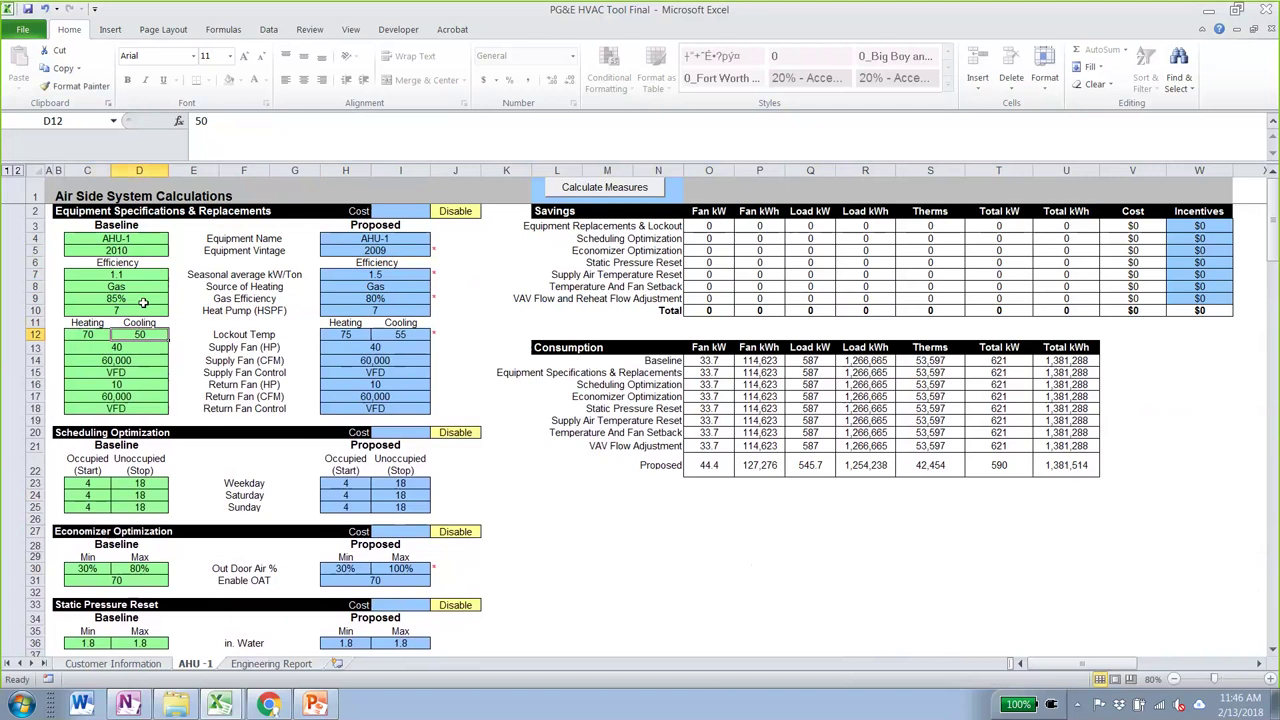
{"action": "key", "text": "Left"}
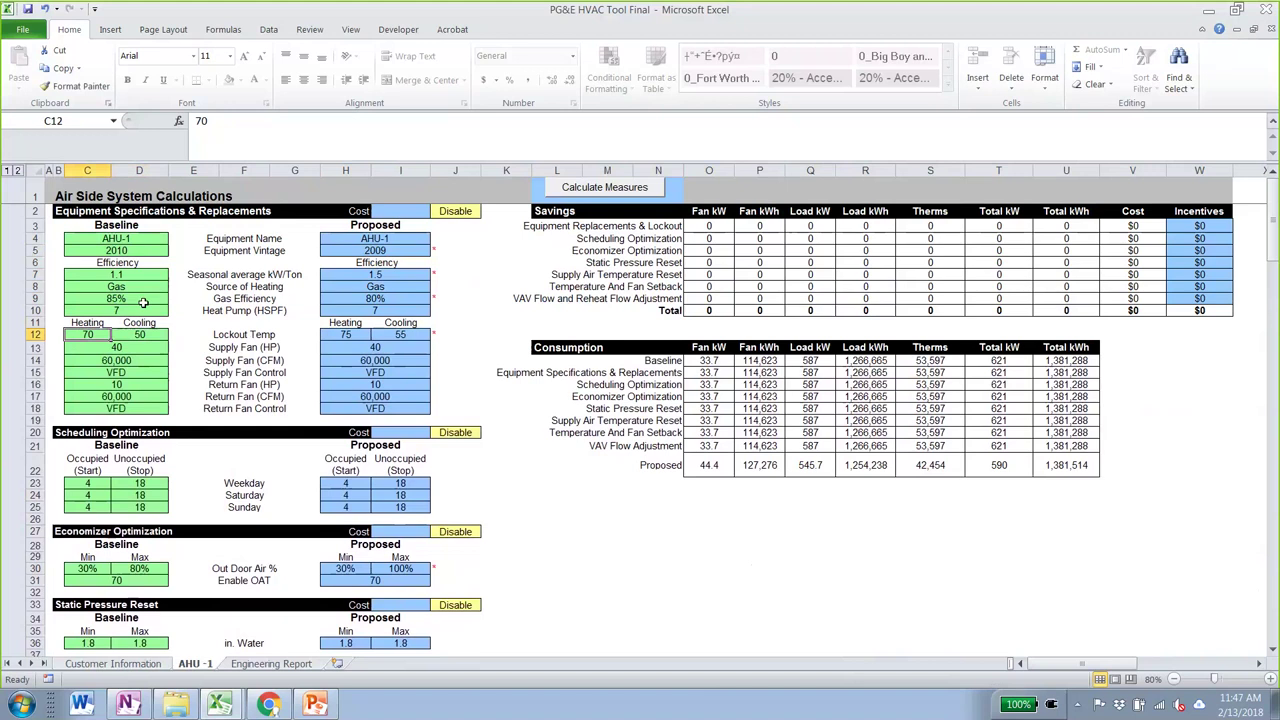
- Enter 25 HP and 40,000 CFM for the baseline supply fan
{"action": "key", "text": "Down"}
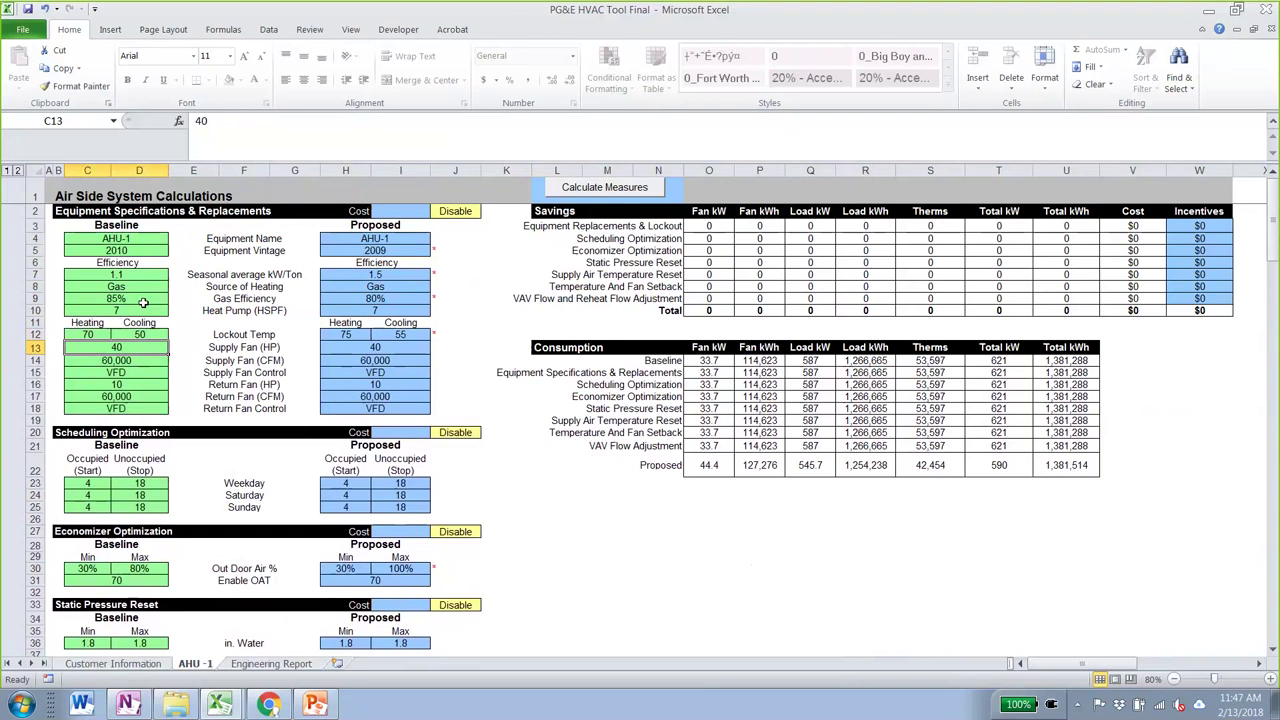
{"action": "type", "text": "25"}
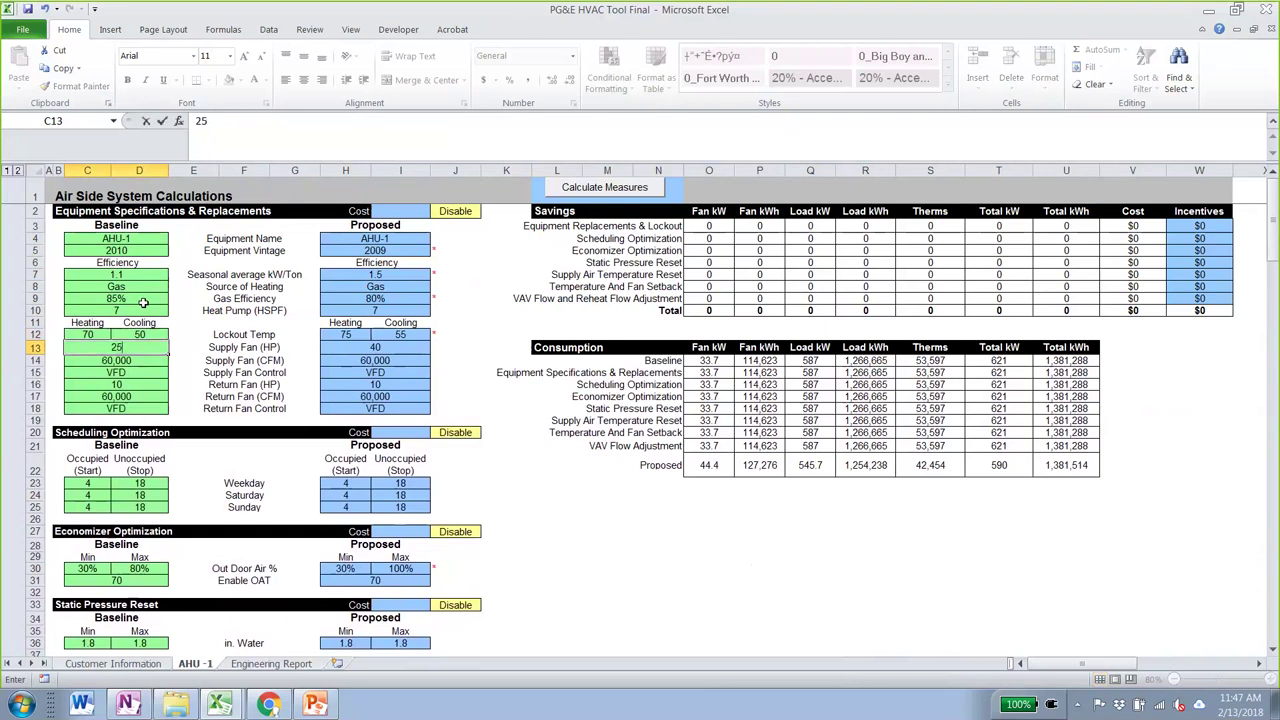
{"action": "key", "text": "Return"}
{"action": "type", "text": "40"}
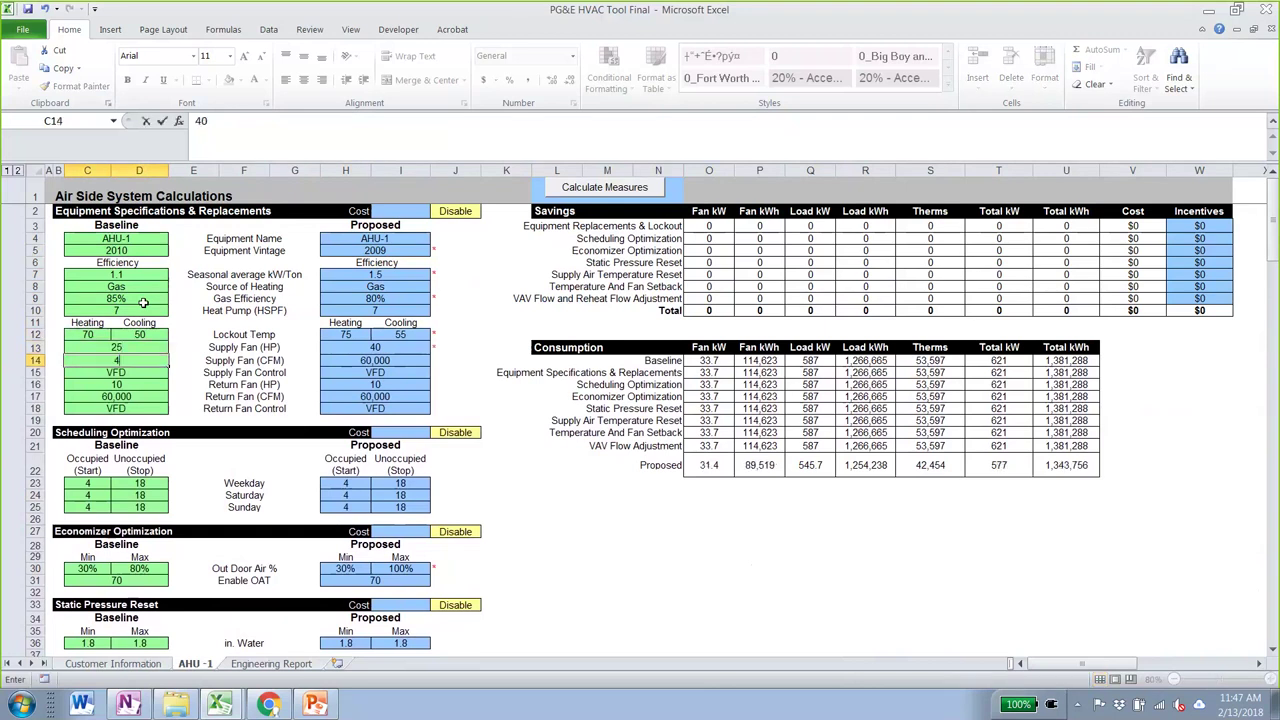
{"action": "type", "text": "000"}
{"action": "key", "text": "Return"}
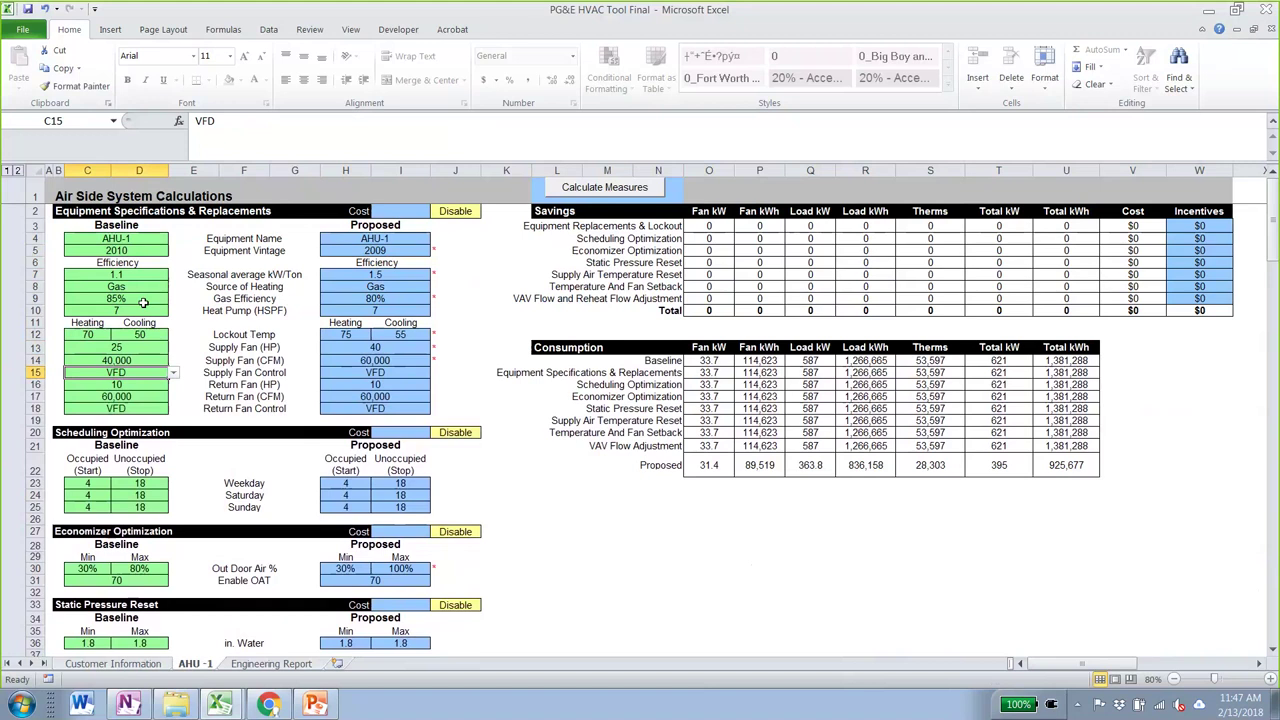
- Give the baseline return fan 40,000 CFM and 5 HP, dismissing the mail notification
{"action": "key", "text": "Down"}
{"action": "key", "text": "Down"}
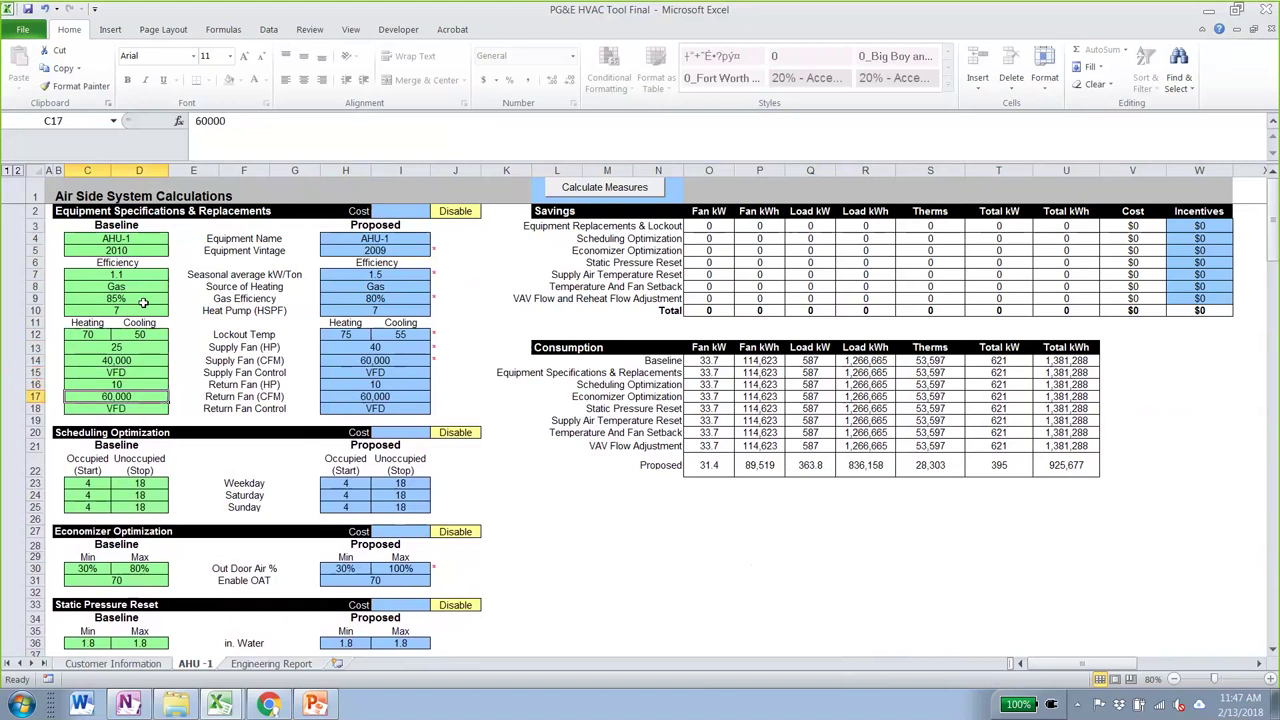
{"action": "type", "text": "40"}
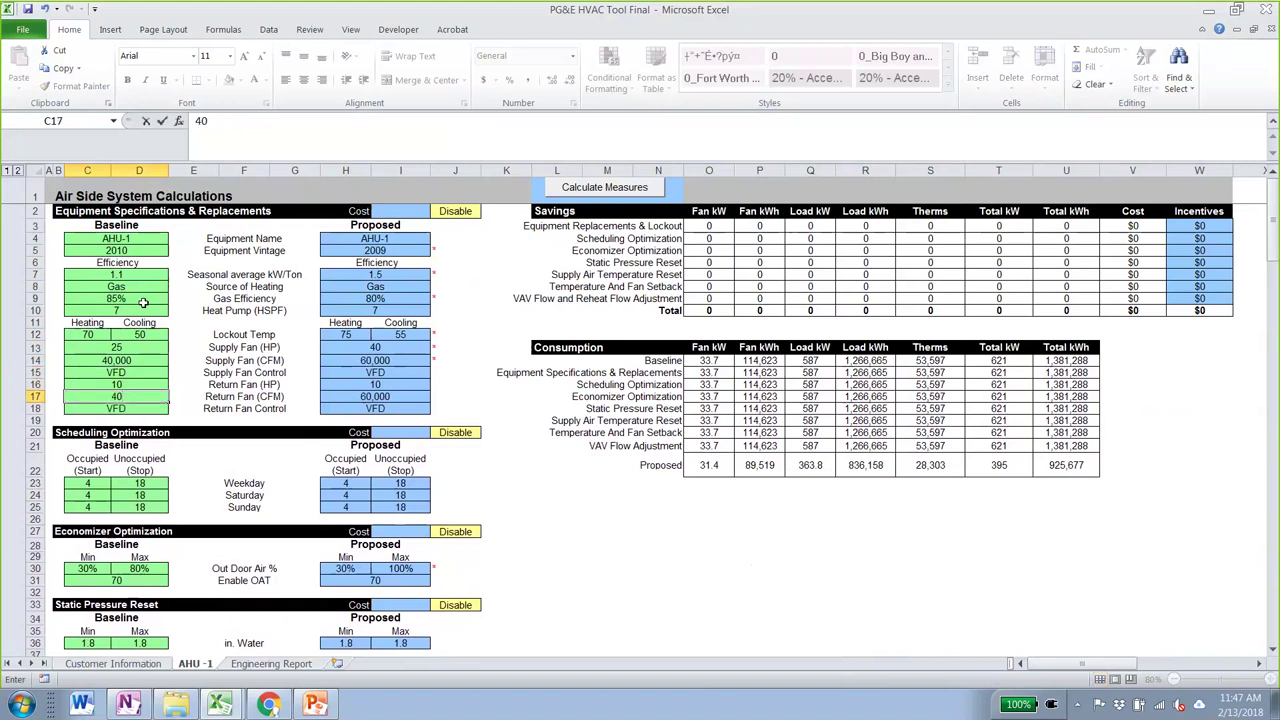
{"action": "type", "text": "000"}
{"action": "key", "text": "ctrl+Return"}
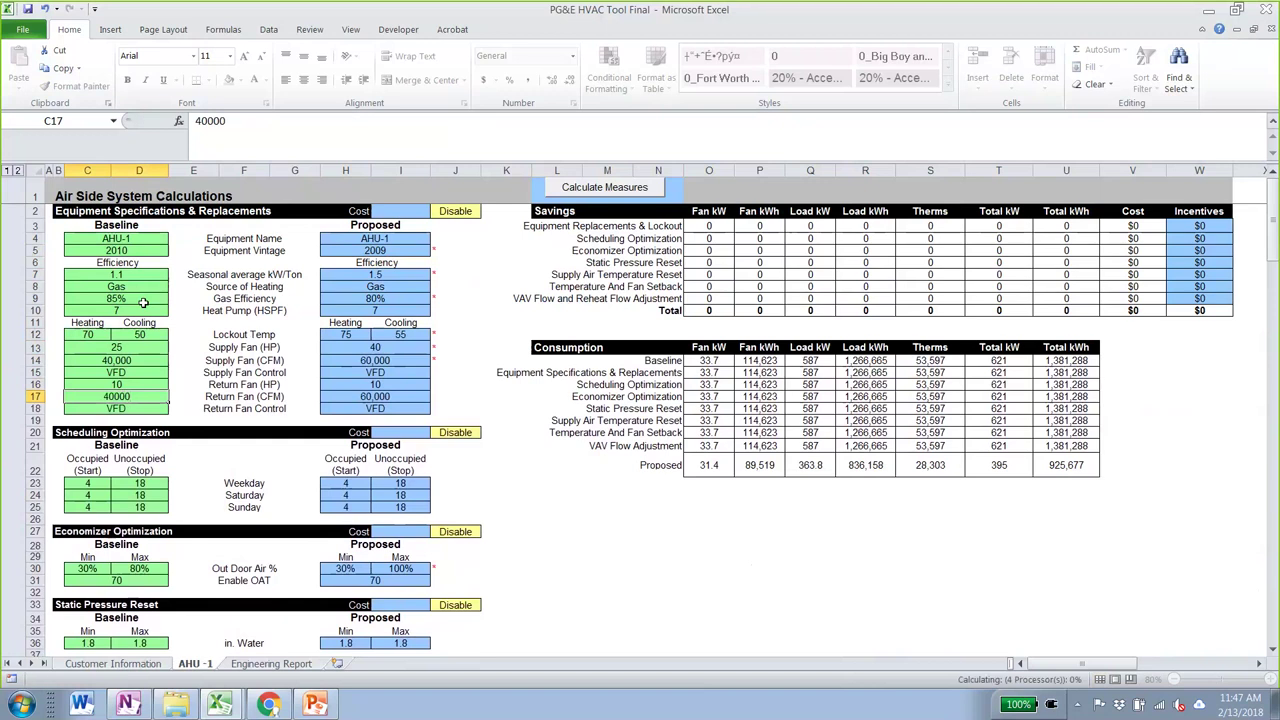
{"action": "key", "text": "Up"}
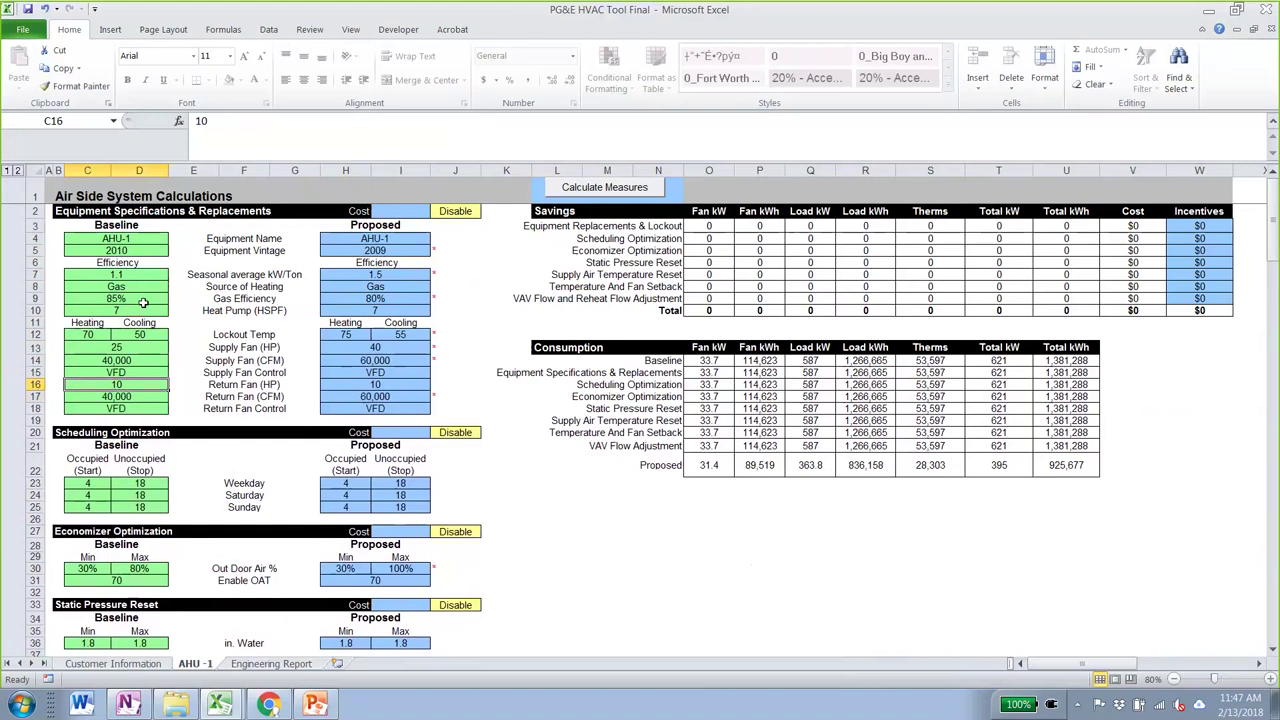
{"action": "type", "text": "5"}
{"action": "key", "text": "Return"}
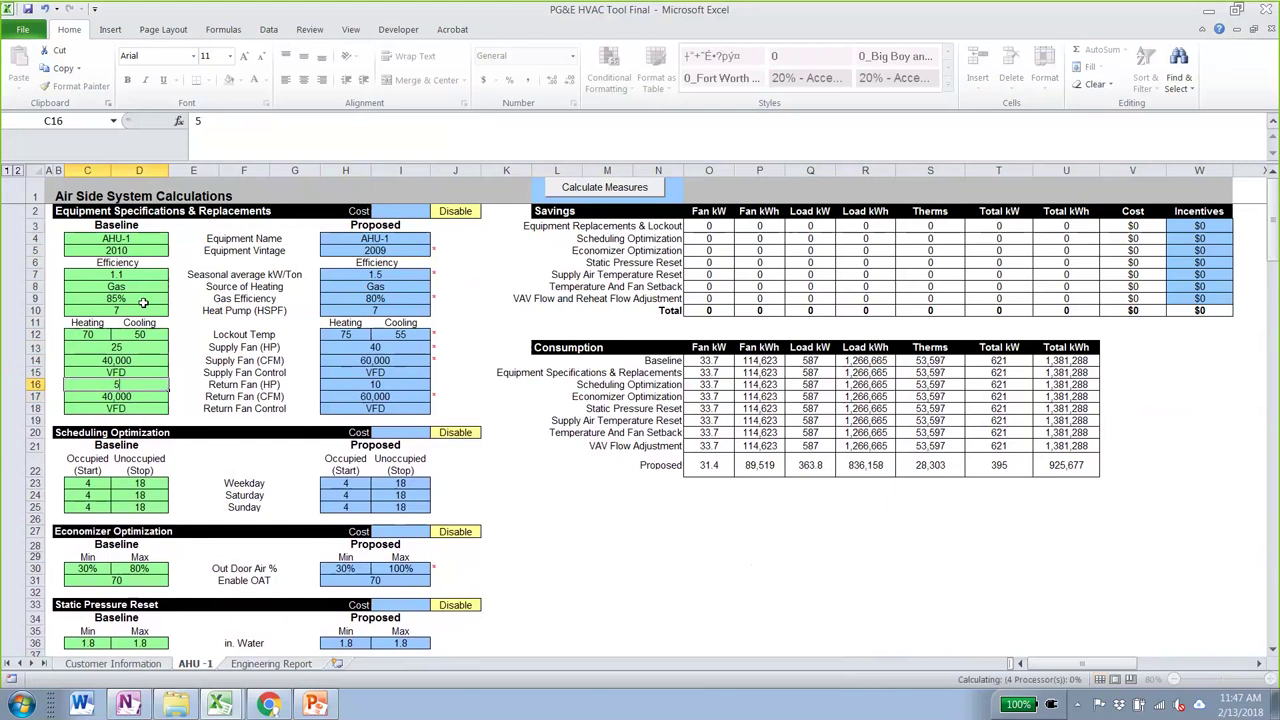
{"action": "key", "text": "Down"}
{"action": "key", "text": "Down"}
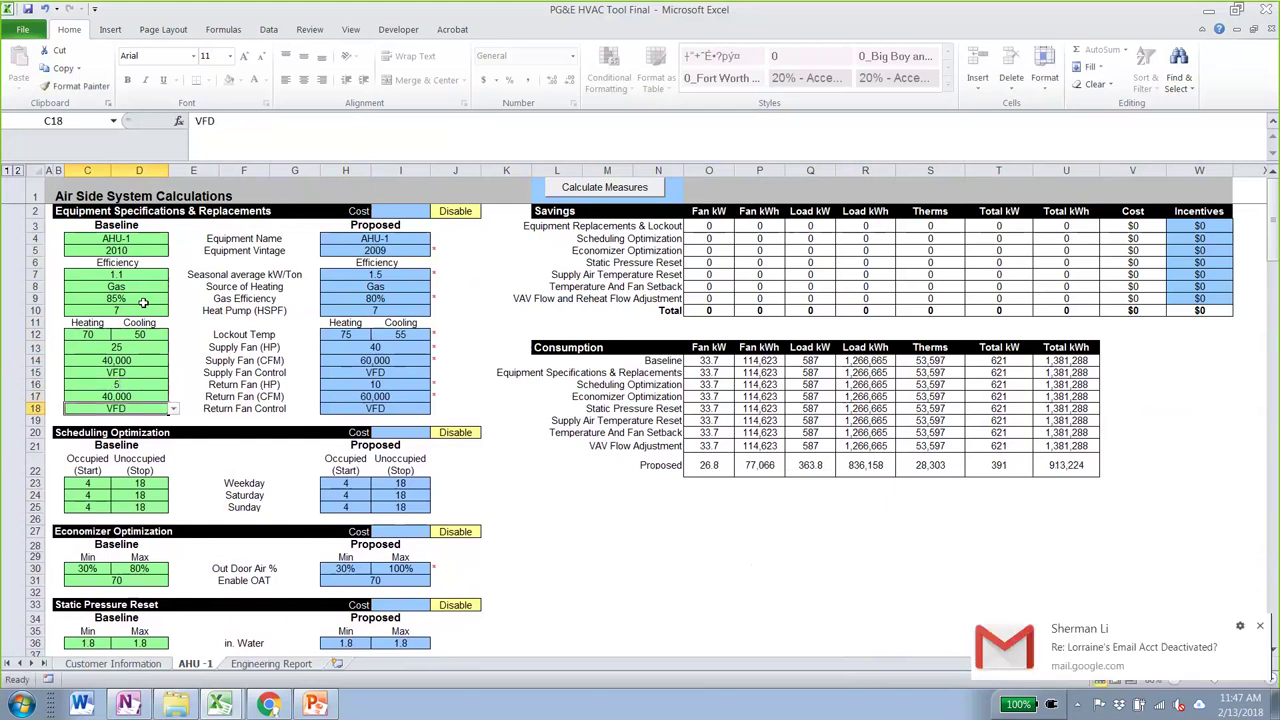
{"action": "left_click", "coordinate": [1260, 626]}
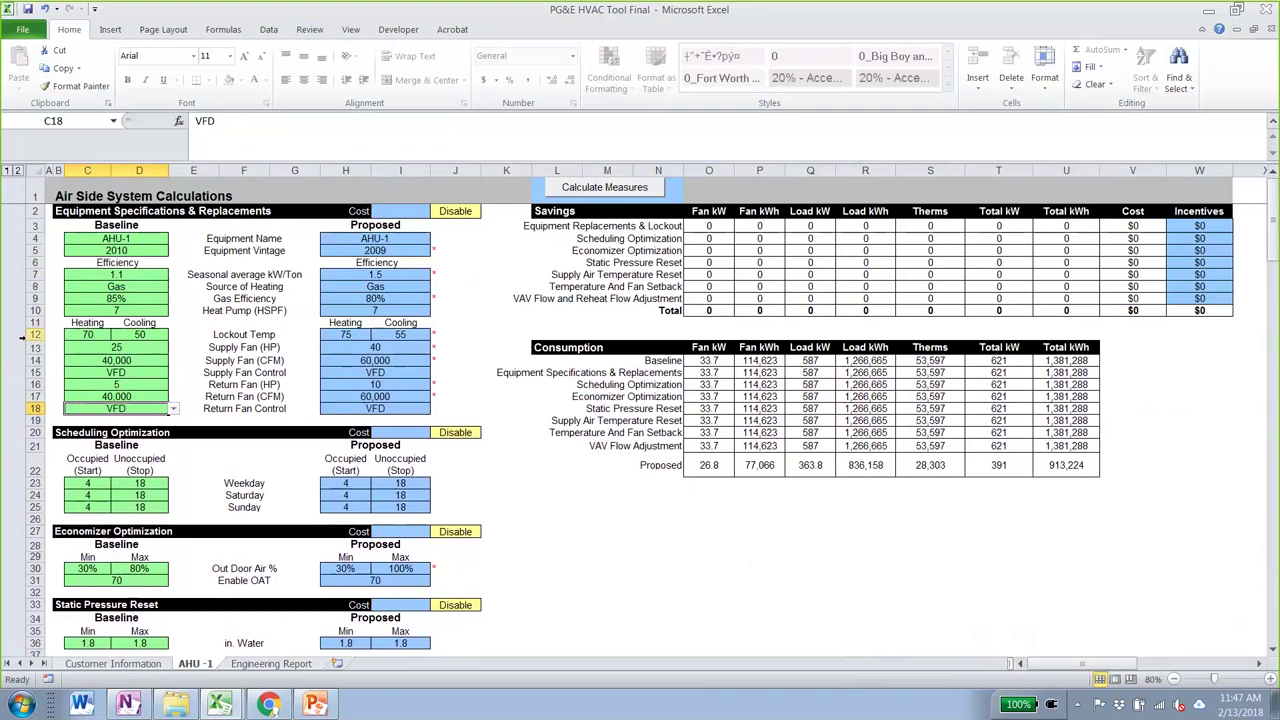
{"action": "key", "text": "Down"}
{"action": "key", "text": "Down"}
{"action": "key", "text": "Down"}
{"action": "key", "text": "Down"}
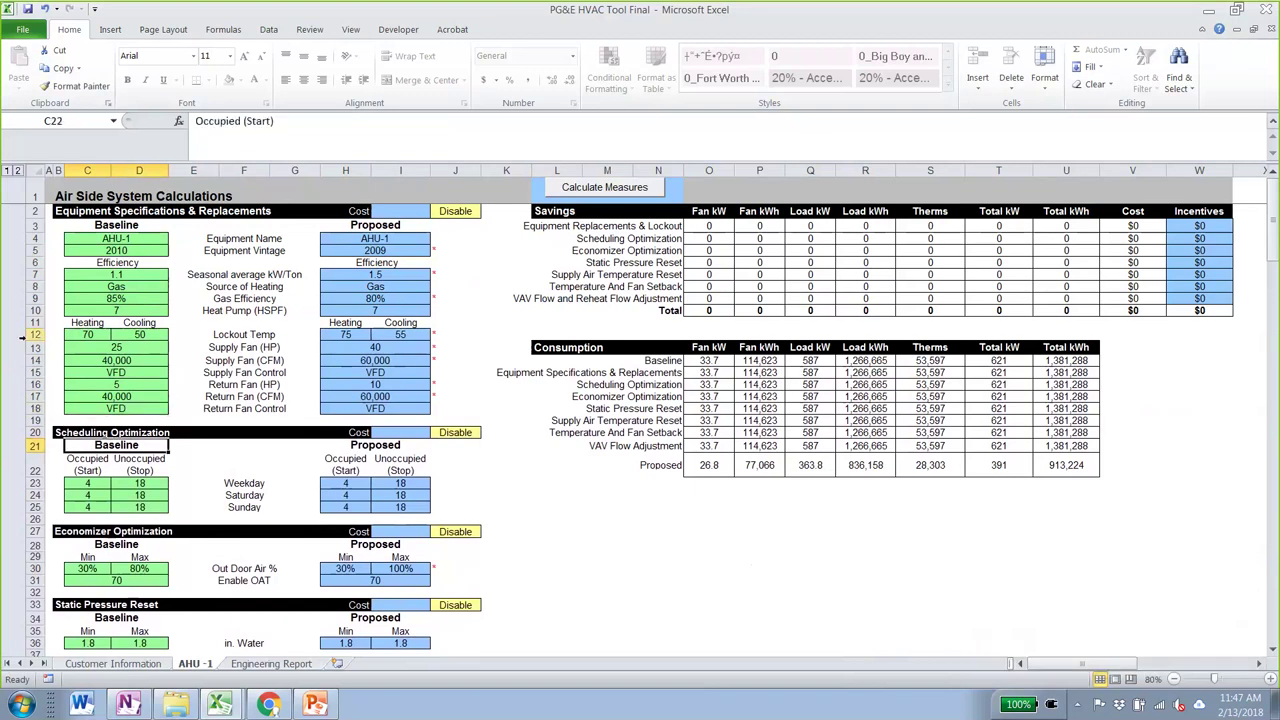
- Enter 20 in D23, D24 and D25 as the Weekday, Saturday and Sunday baseline stop times
{"action": "key", "text": "Up"}
{"action": "key", "text": "Up"}
{"action": "left_click", "coordinate": [57, 432]}
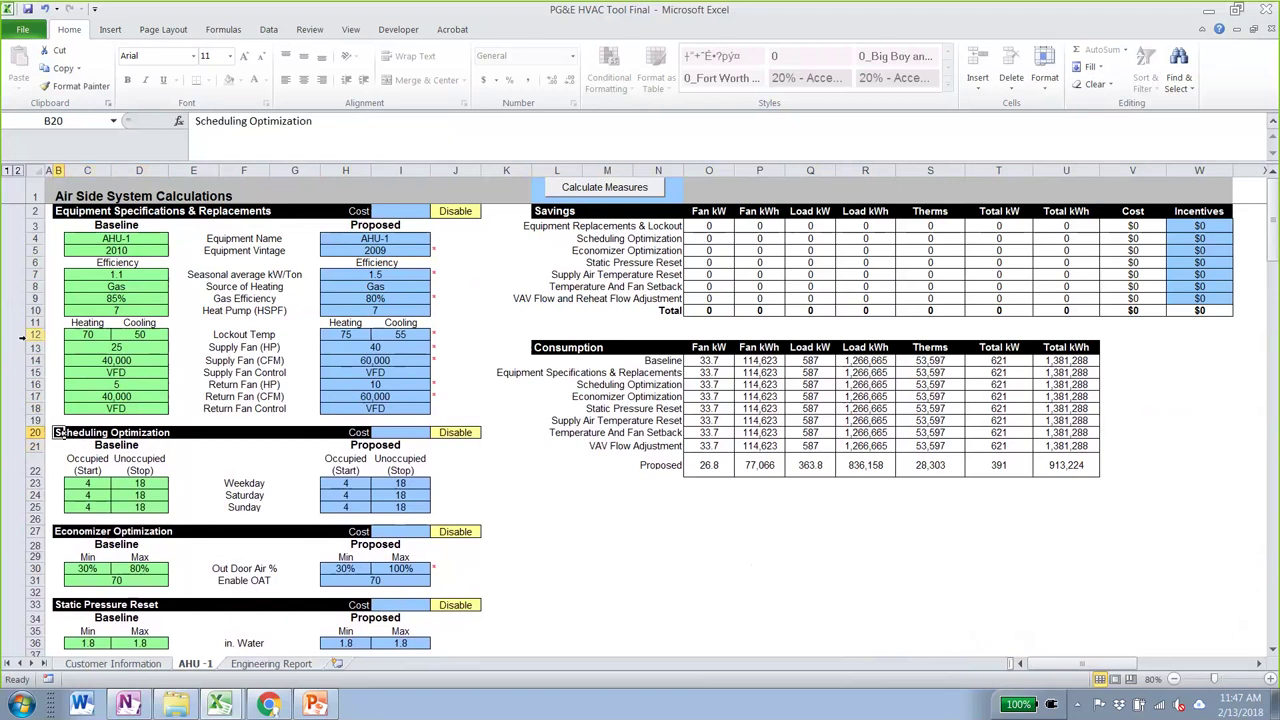
{"action": "key", "text": "Right"}
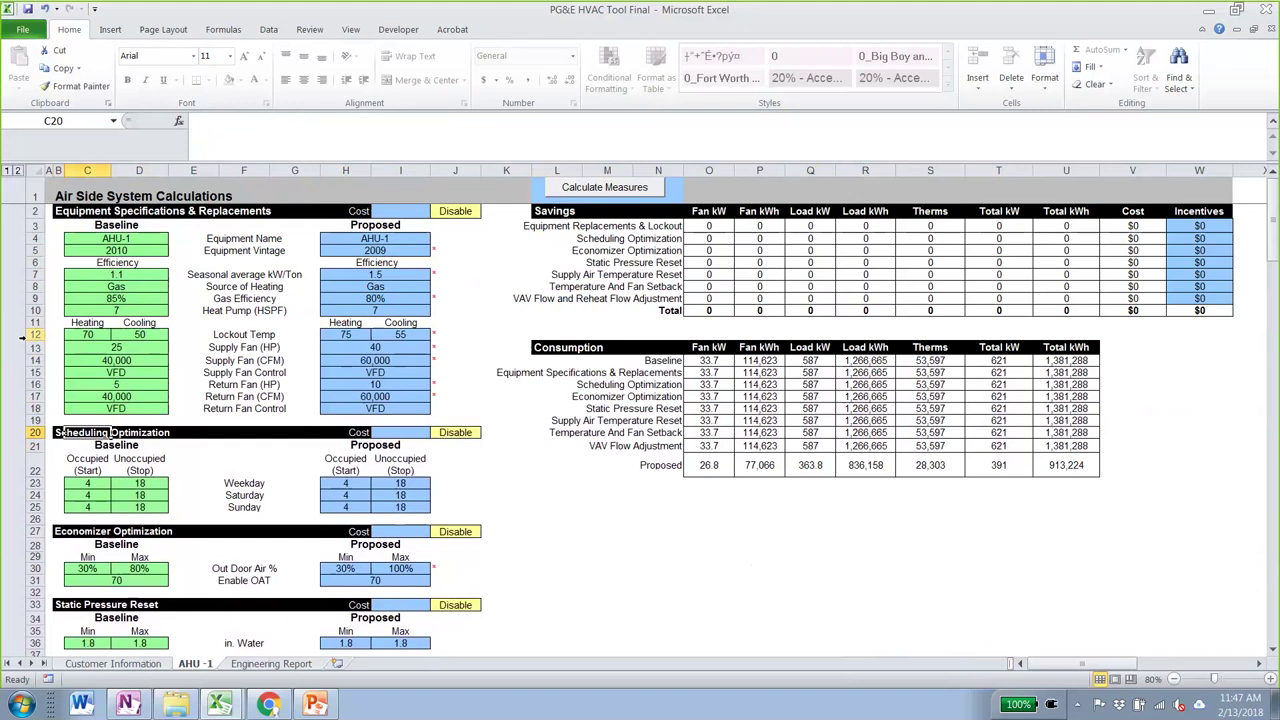
{"action": "key", "text": "Down"}
{"action": "key", "text": "Down"}
{"action": "key", "text": "Down"}
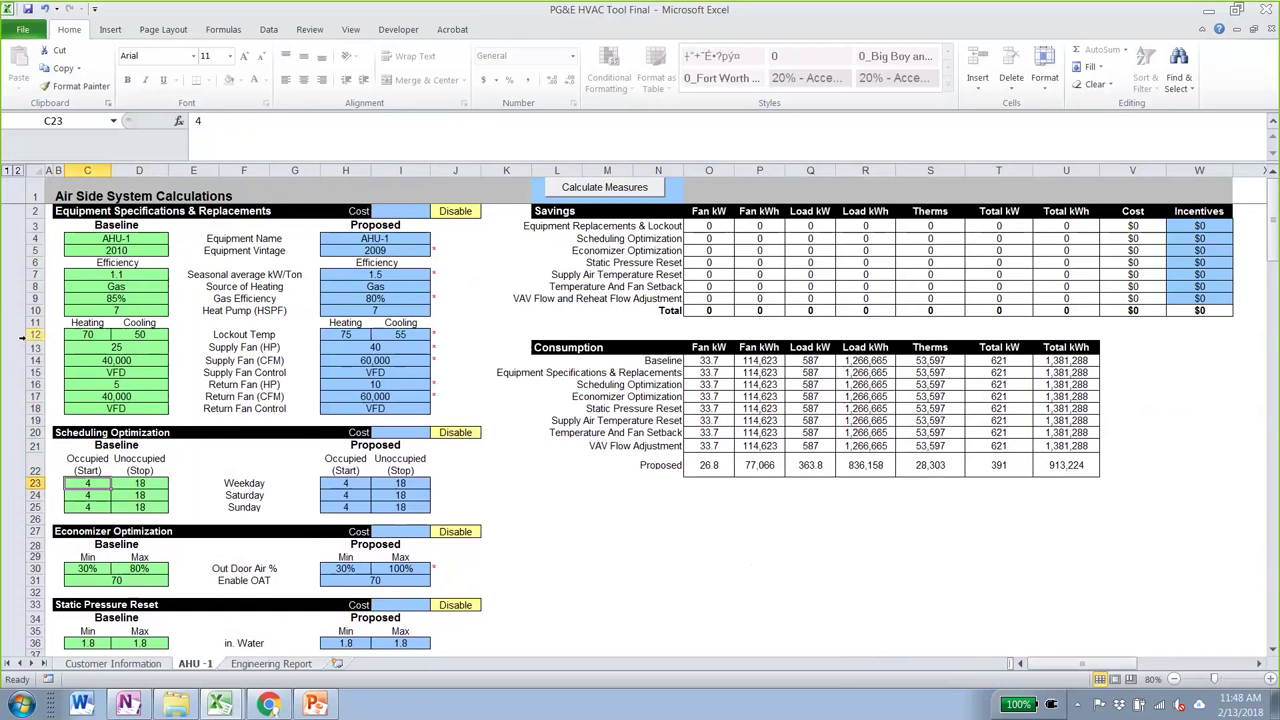
{"action": "key", "text": "Right"}
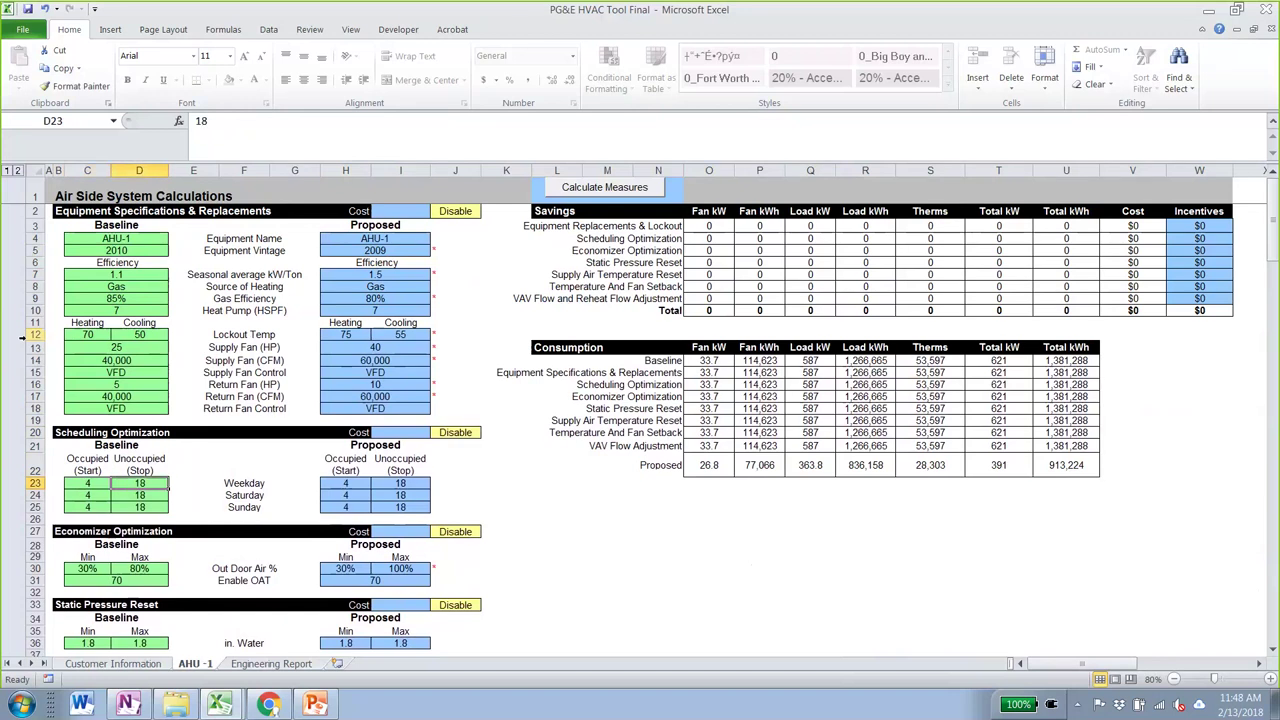
{"action": "type", "text": "20"}
{"action": "key", "text": "Return"}
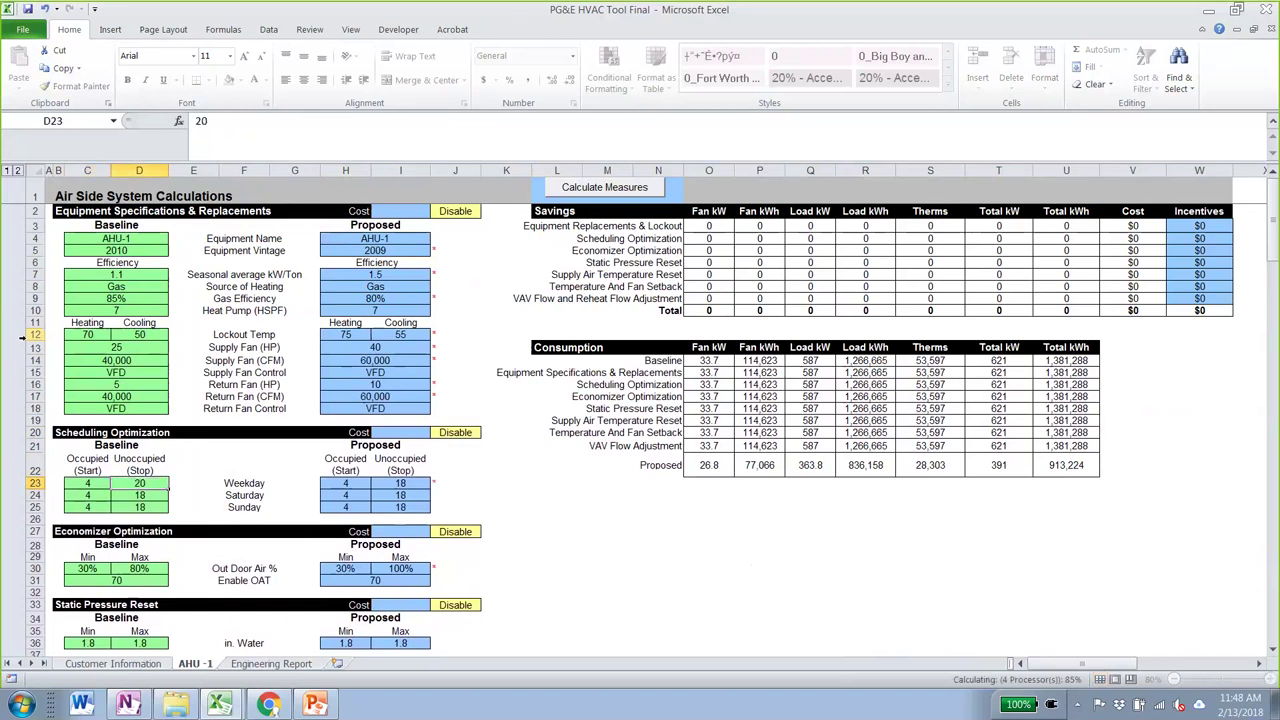
{"action": "type", "text": "20"}
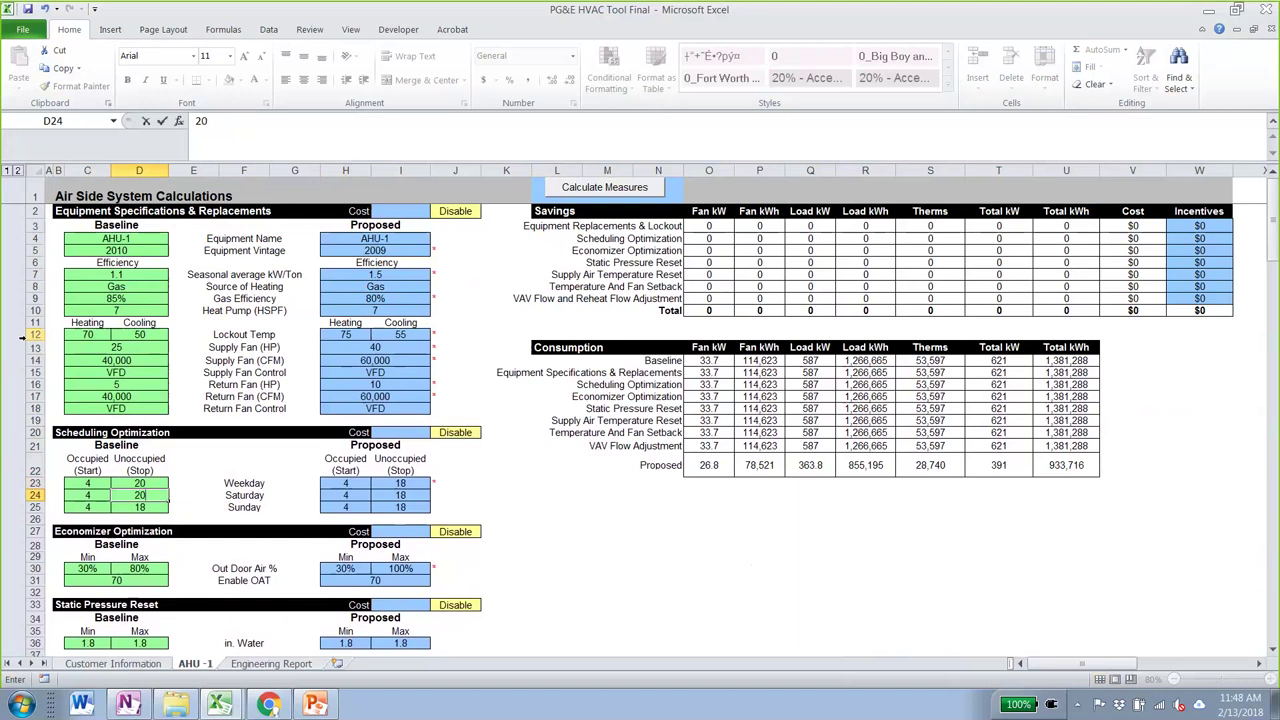
{"action": "key", "text": "Return"}
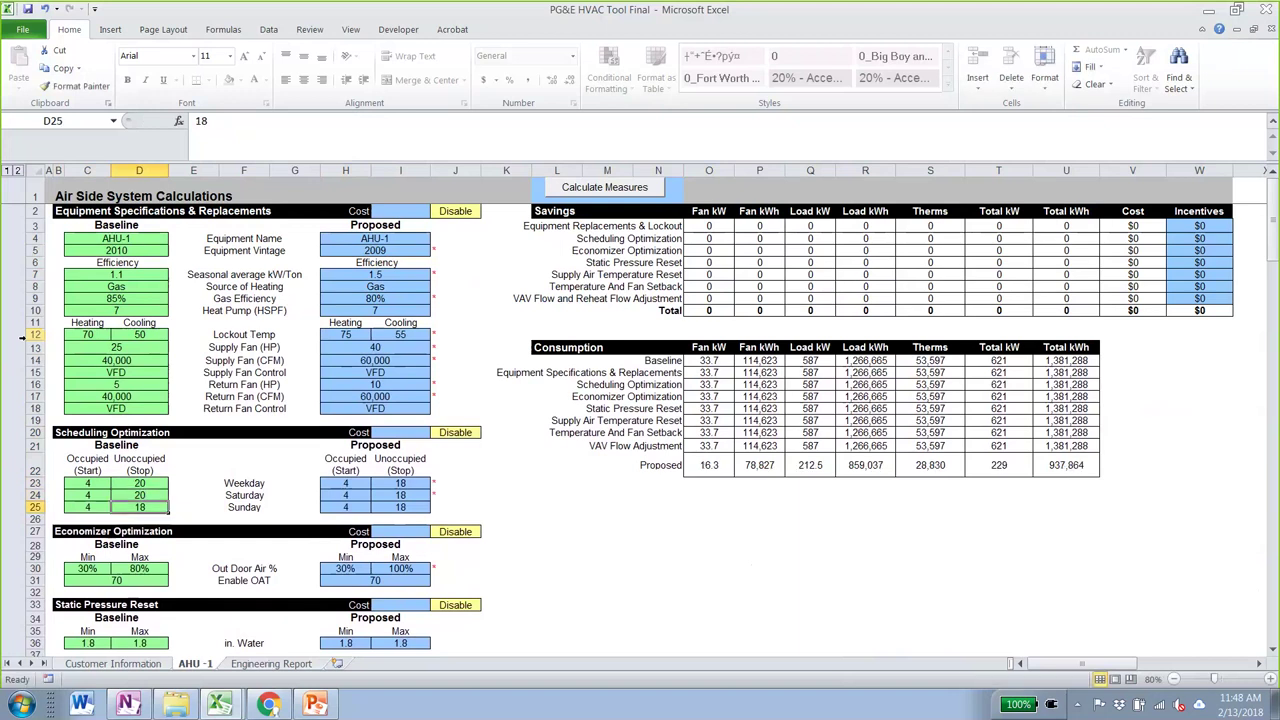
{"action": "type", "text": "20"}
{"action": "key", "text": "ctrl+Return"}
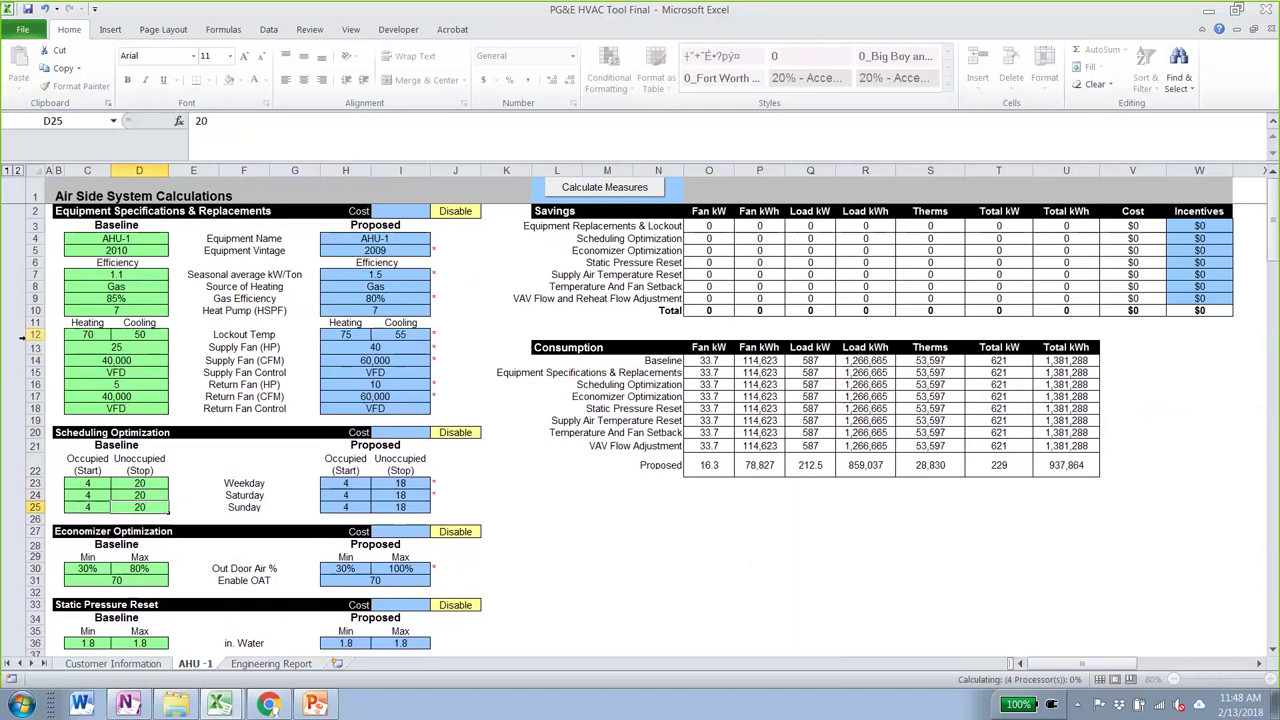
{"action": "key", "text": "Down"}
{"action": "key", "text": "Down"}
{"action": "key", "text": "Down"}
{"action": "key", "text": "Down"}
{"action": "key", "text": "Down"}
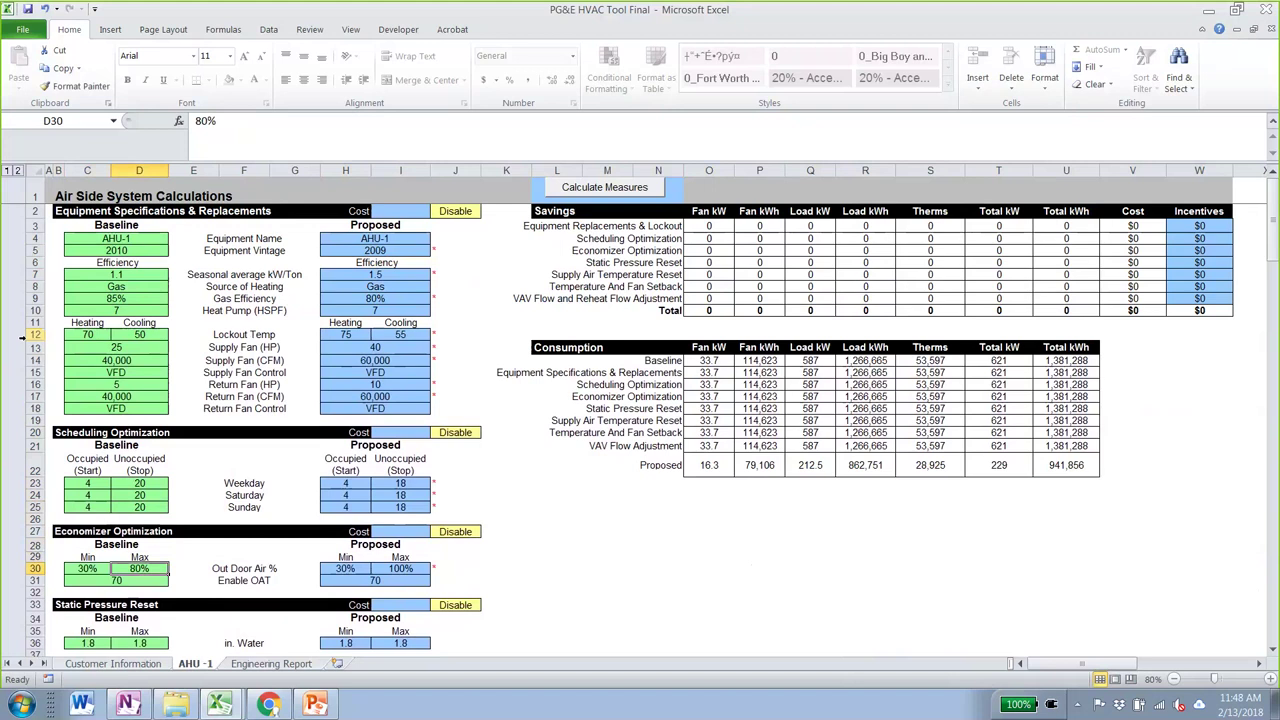
- Enter baseline economizer values: 70% minimum OA, 100% maximum OA, and 65 Enable OAT
{"action": "left_click", "coordinate": [88, 568]}
{"action": "type", "text": "70"}
{"action": "key", "text": "Return"}
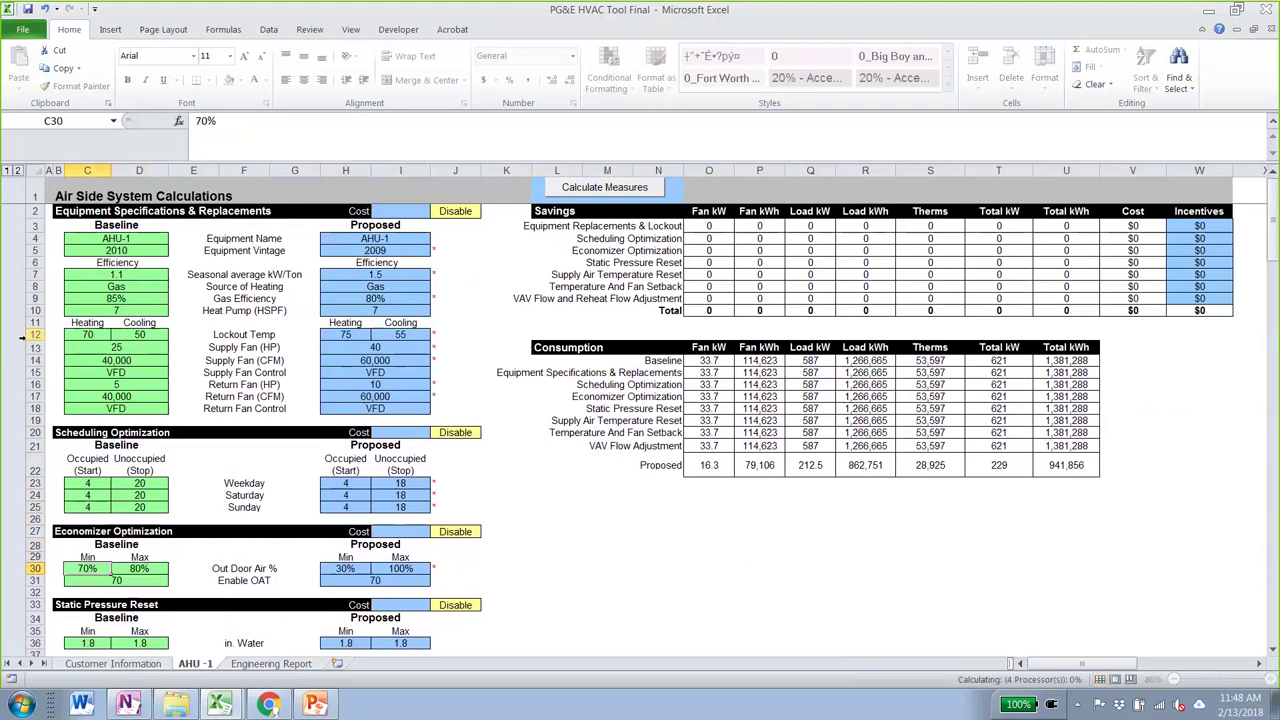
{"action": "left_click", "coordinate": [139, 568]}
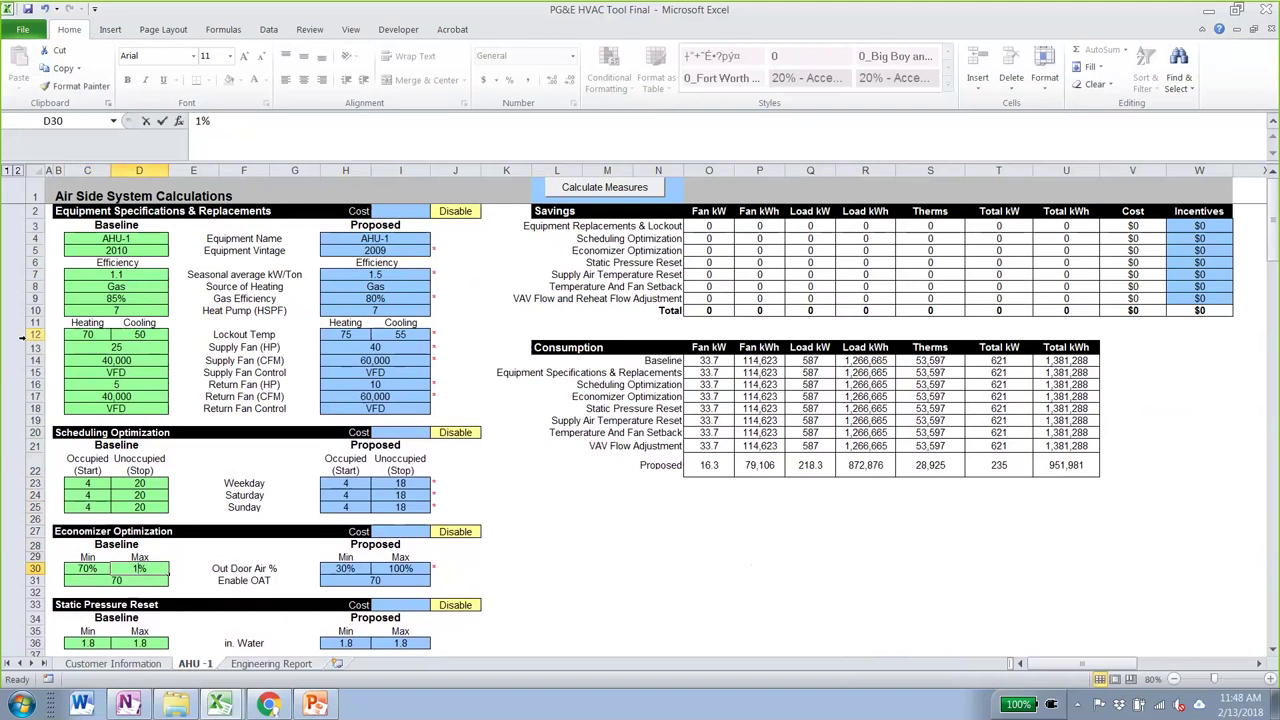
{"action": "type", "text": "100"}
{"action": "key", "text": "Return"}
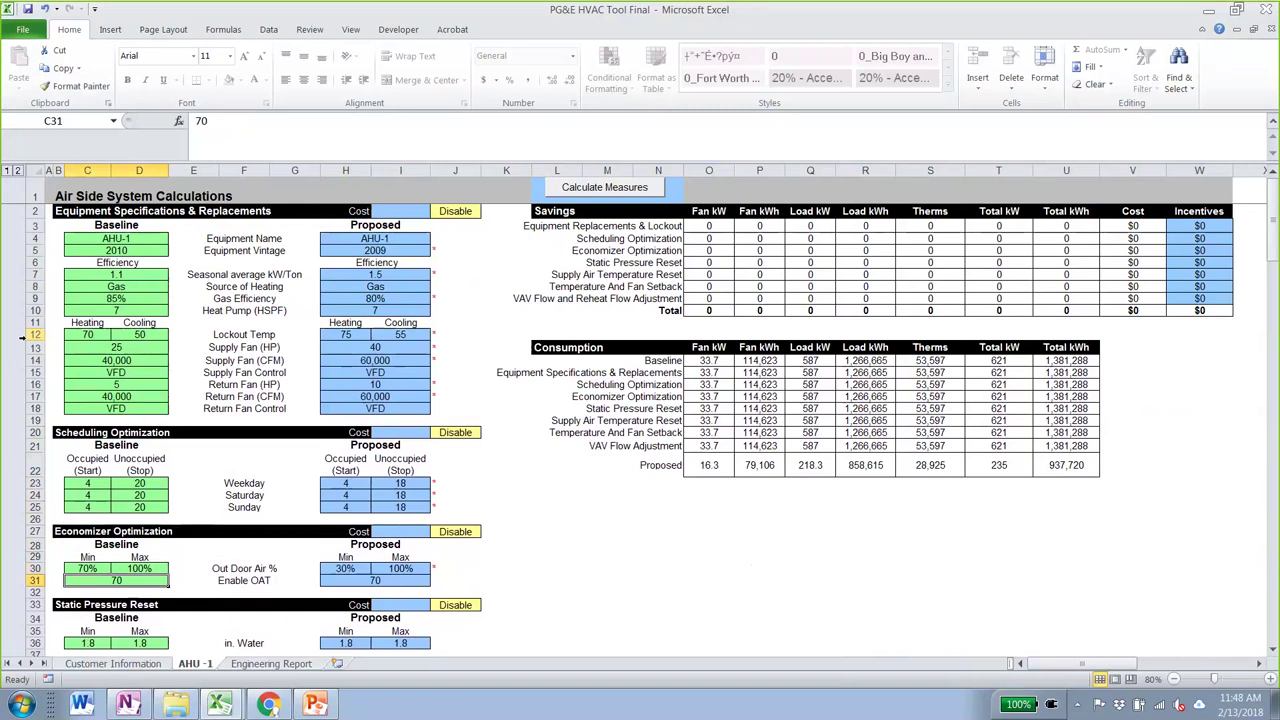
{"action": "type", "text": "65"}
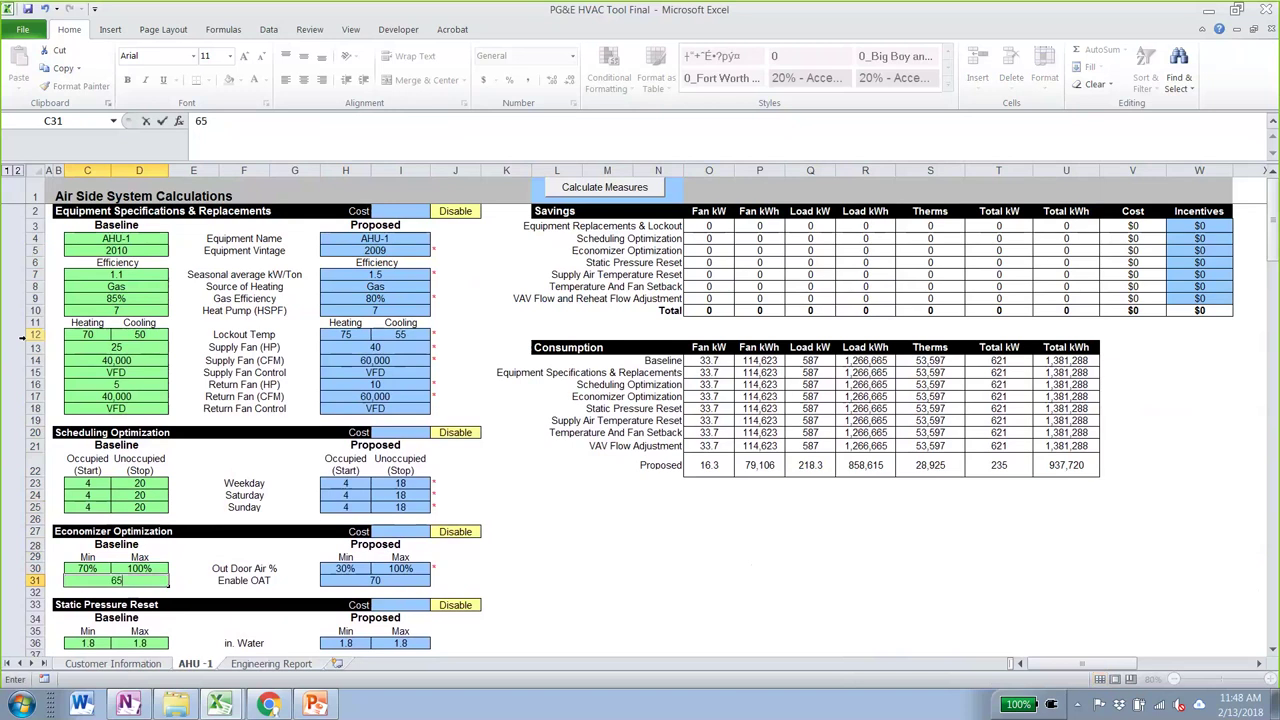
{"action": "key", "text": "Return"}
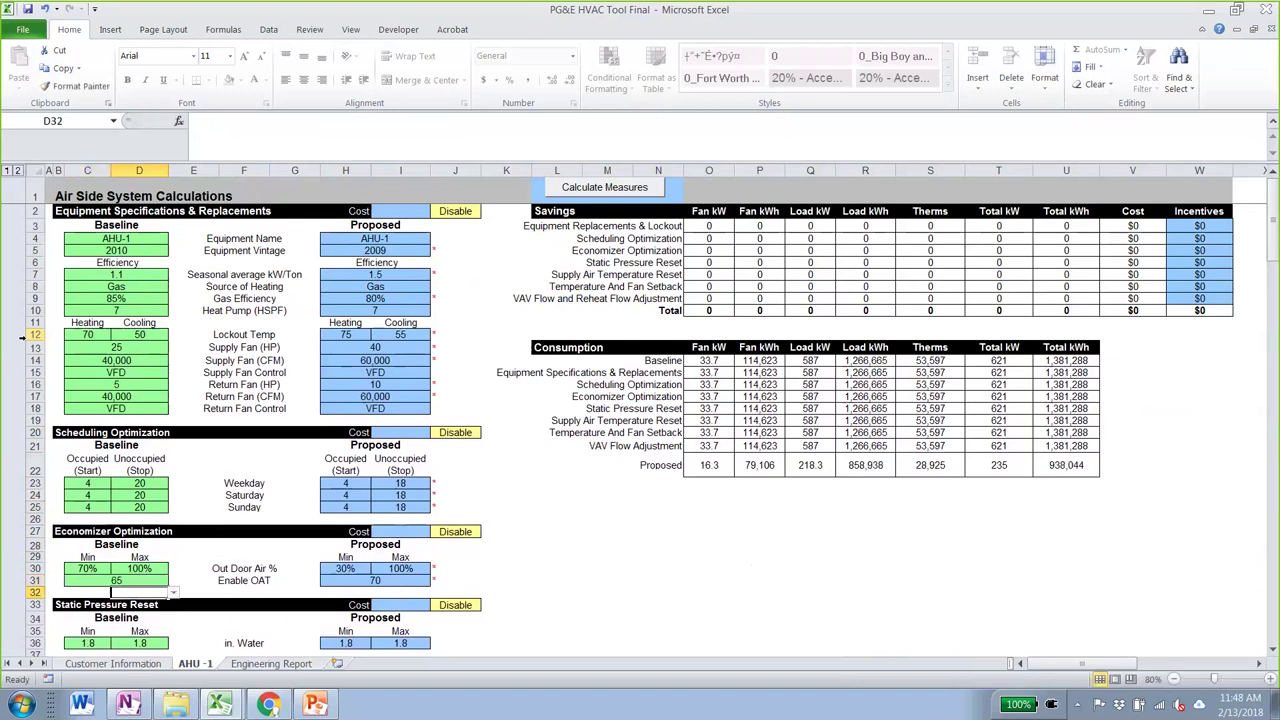
- Replace 75 with 70 as the baseline reset's upper @ OAT value in D42
{"action": "scroll", "coordinate": [116, 491], "scroll_direction": "down", "scroll_amount": 2}
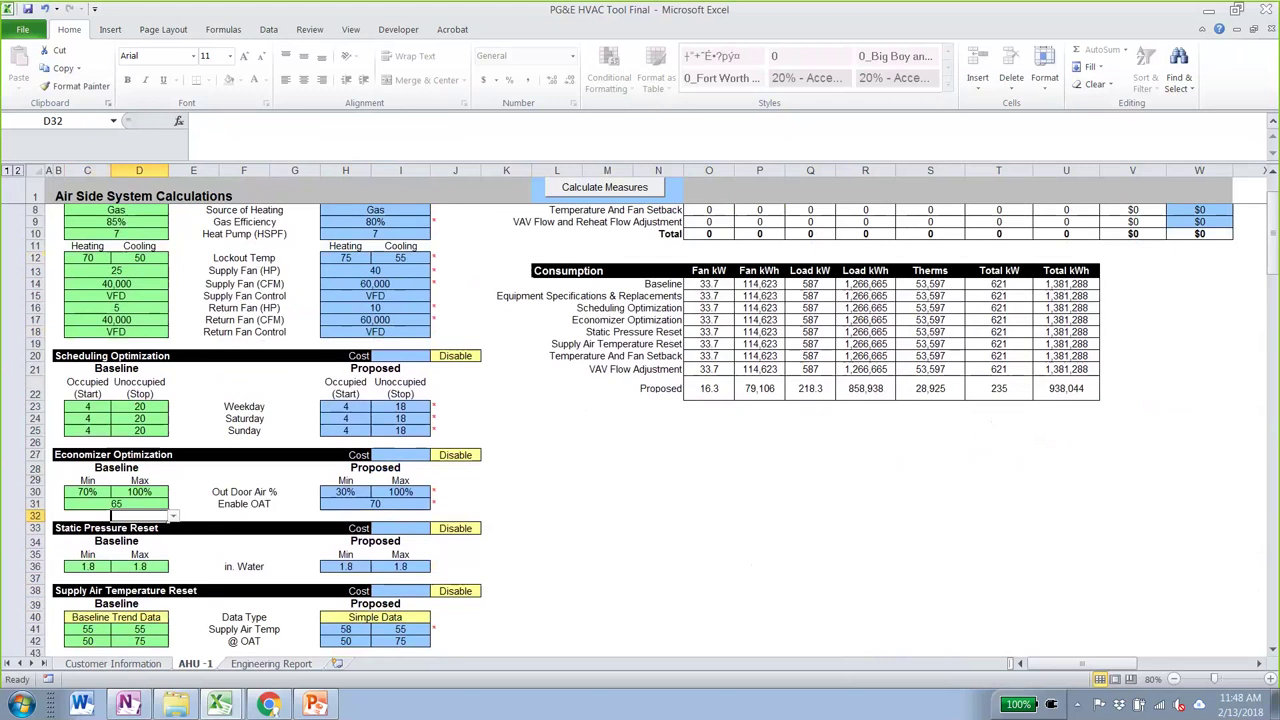
{"action": "left_click", "coordinate": [118, 504]}
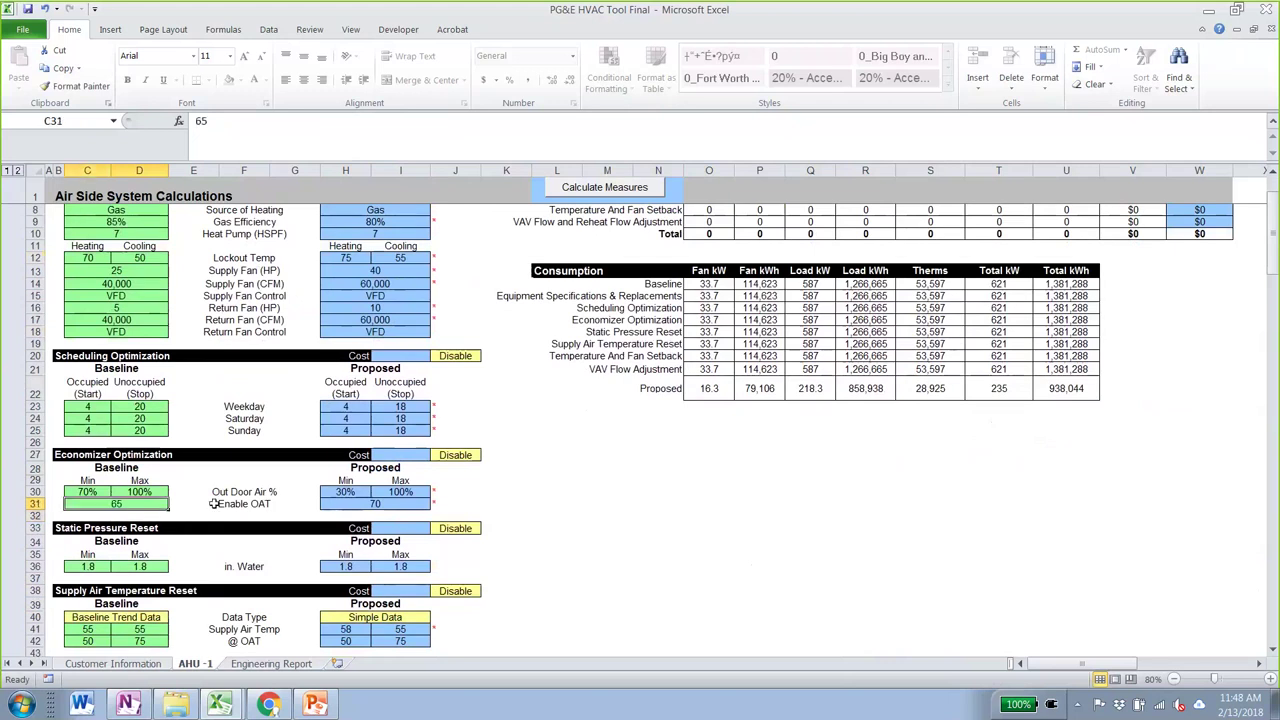
{"action": "scroll", "coordinate": [213, 504], "scroll_direction": "down", "scroll_amount": 2}
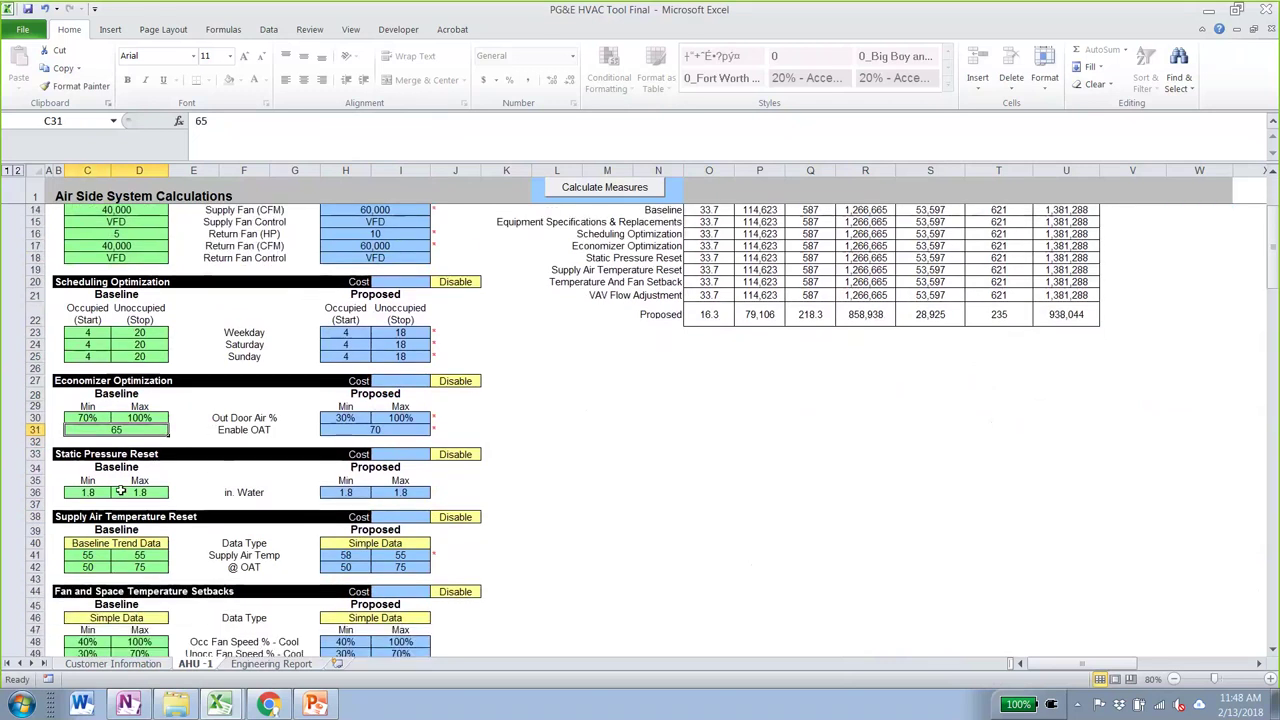
{"action": "left_click", "coordinate": [100, 488]}
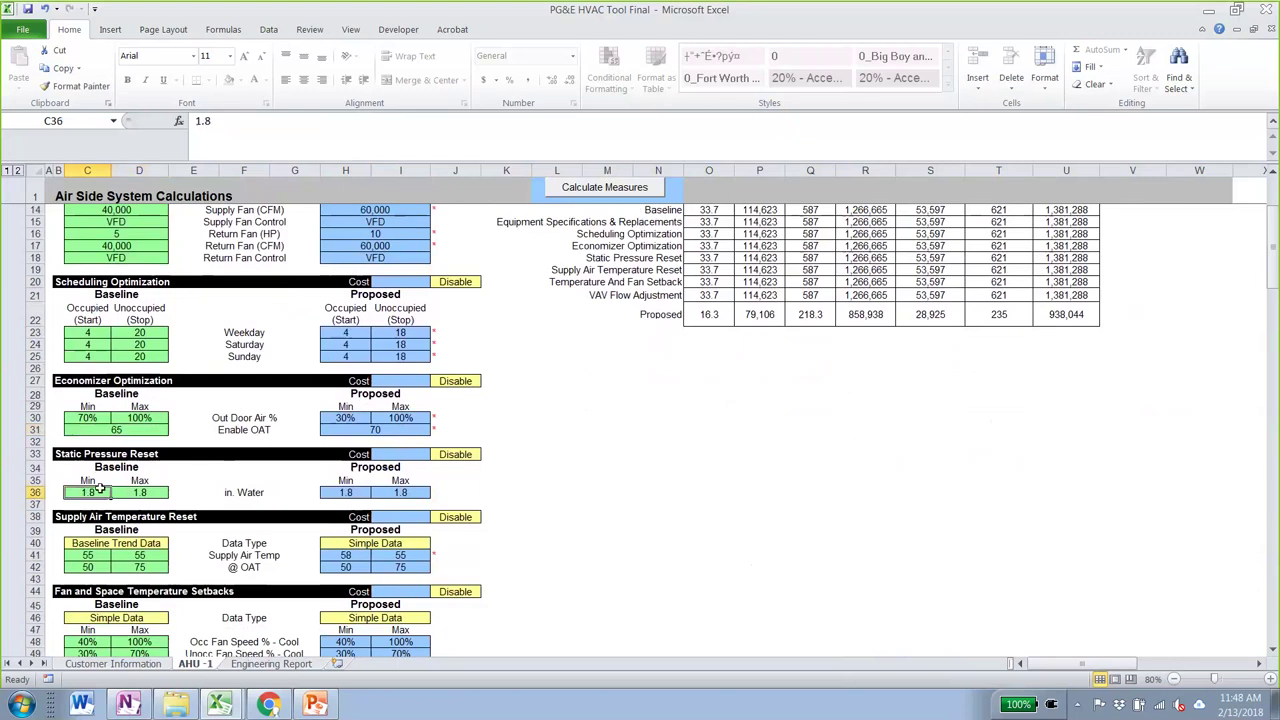
{"action": "left_click", "coordinate": [142, 492]}
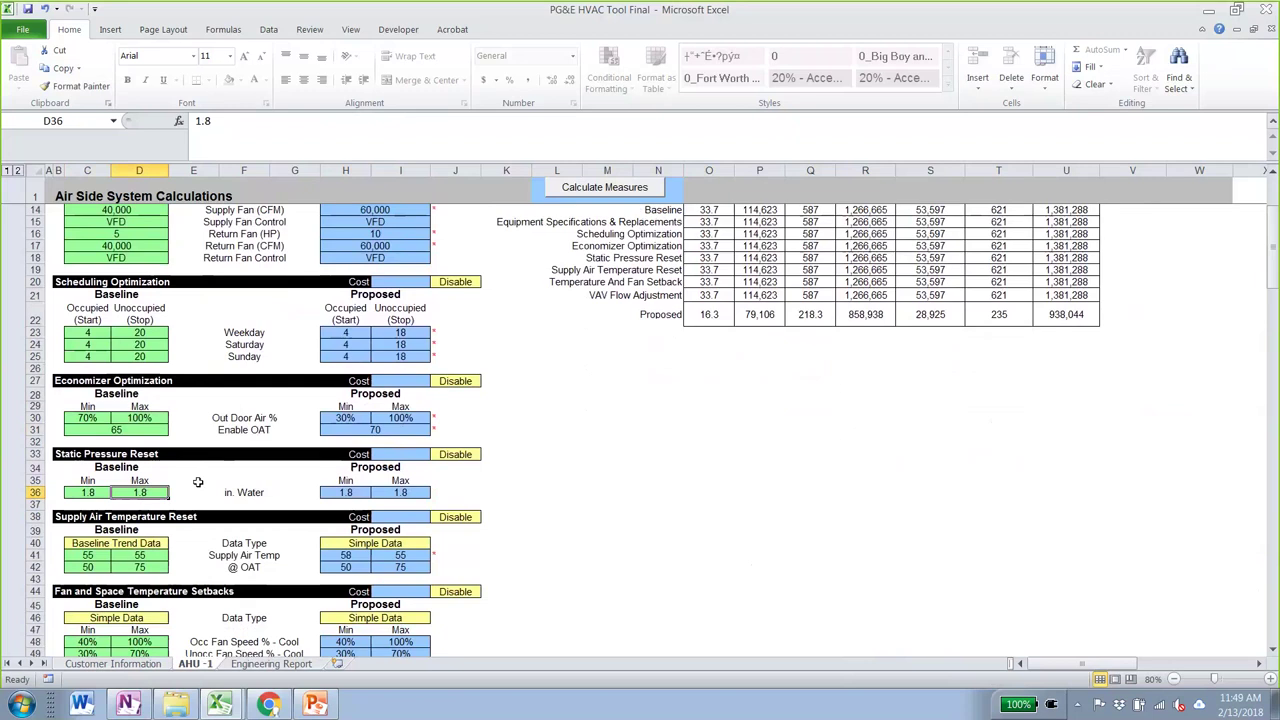
{"action": "scroll", "coordinate": [198, 483], "scroll_direction": "down", "scroll_amount": 1}
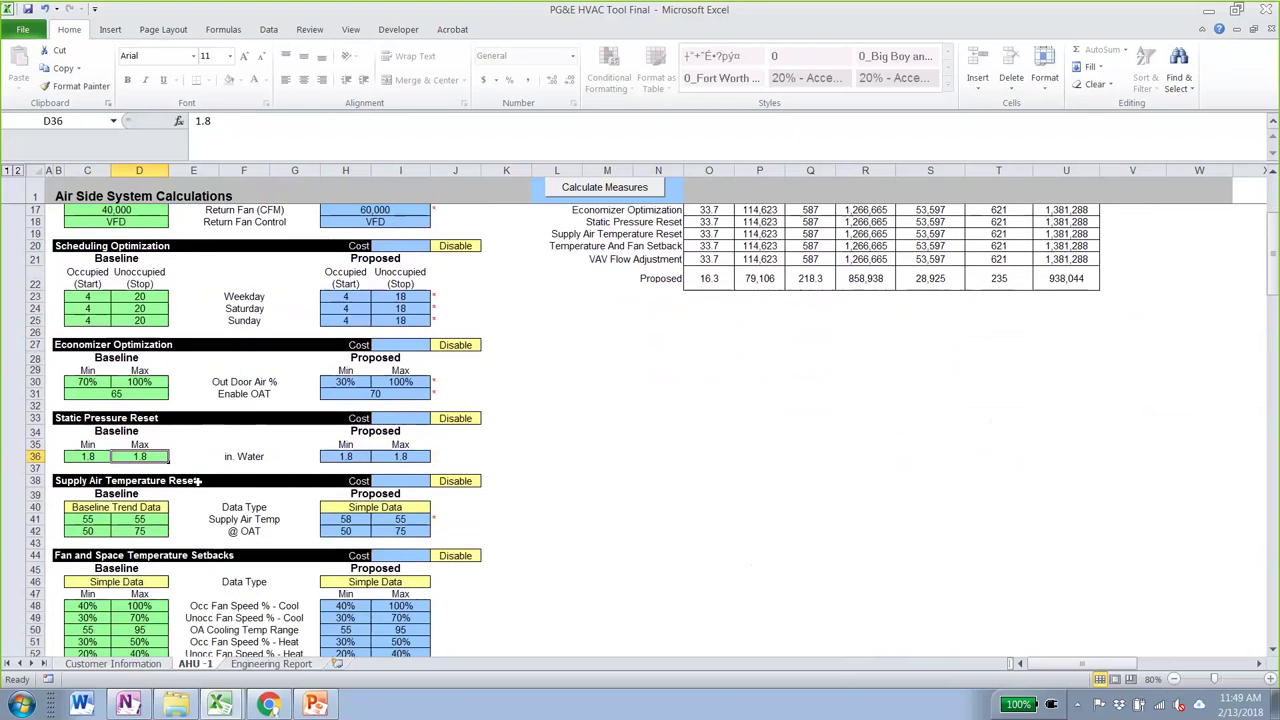
{"action": "scroll", "coordinate": [198, 483], "scroll_direction": "down", "scroll_amount": 1}
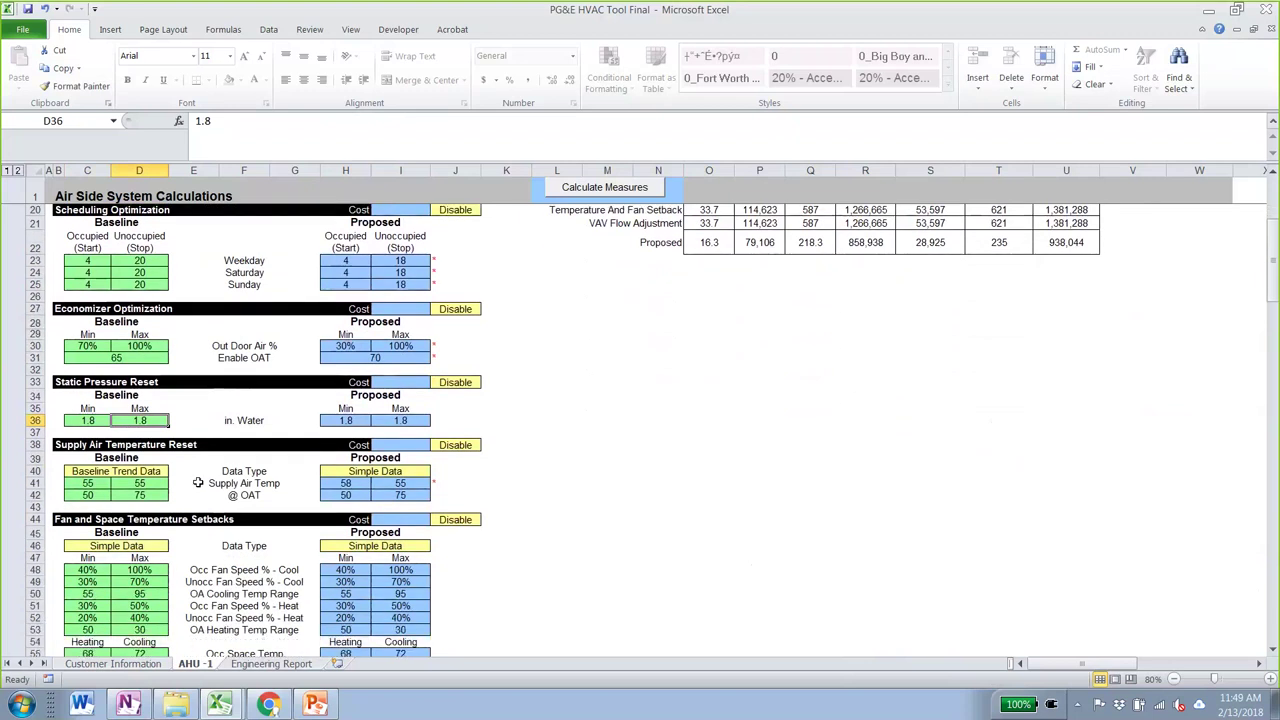
{"action": "left_click", "coordinate": [87, 482]}
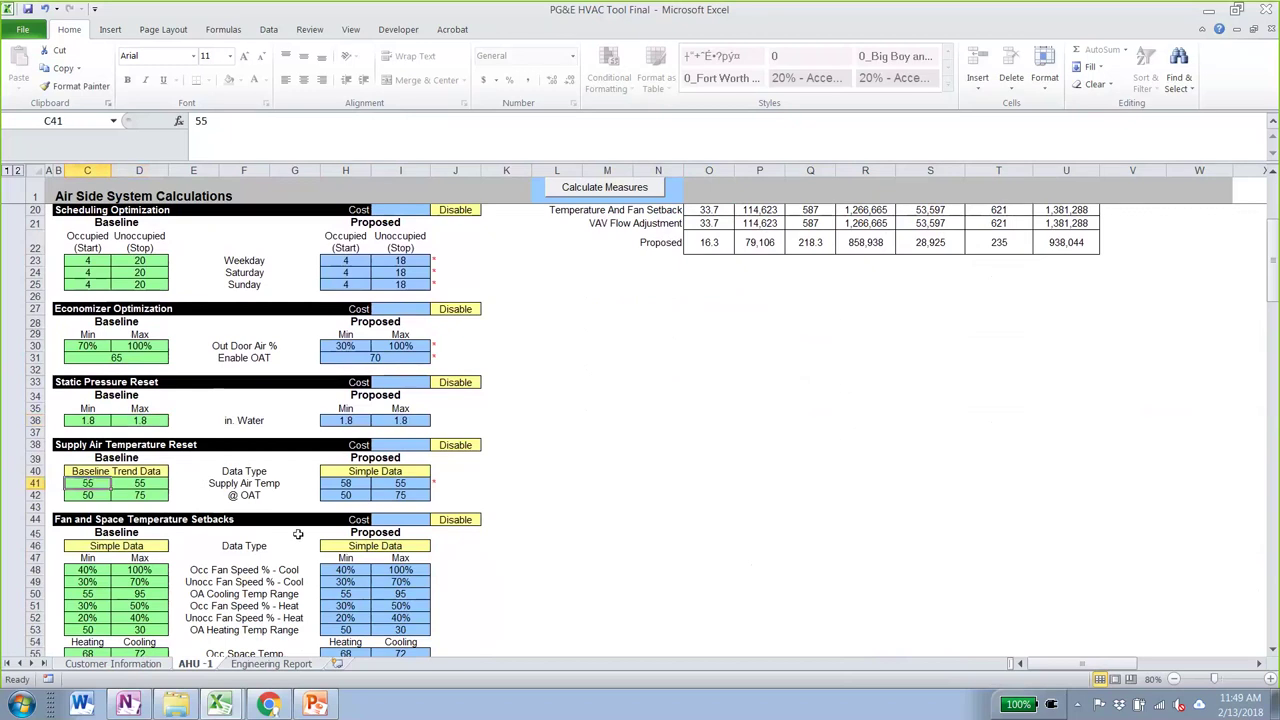
{"action": "key", "text": "Right"}
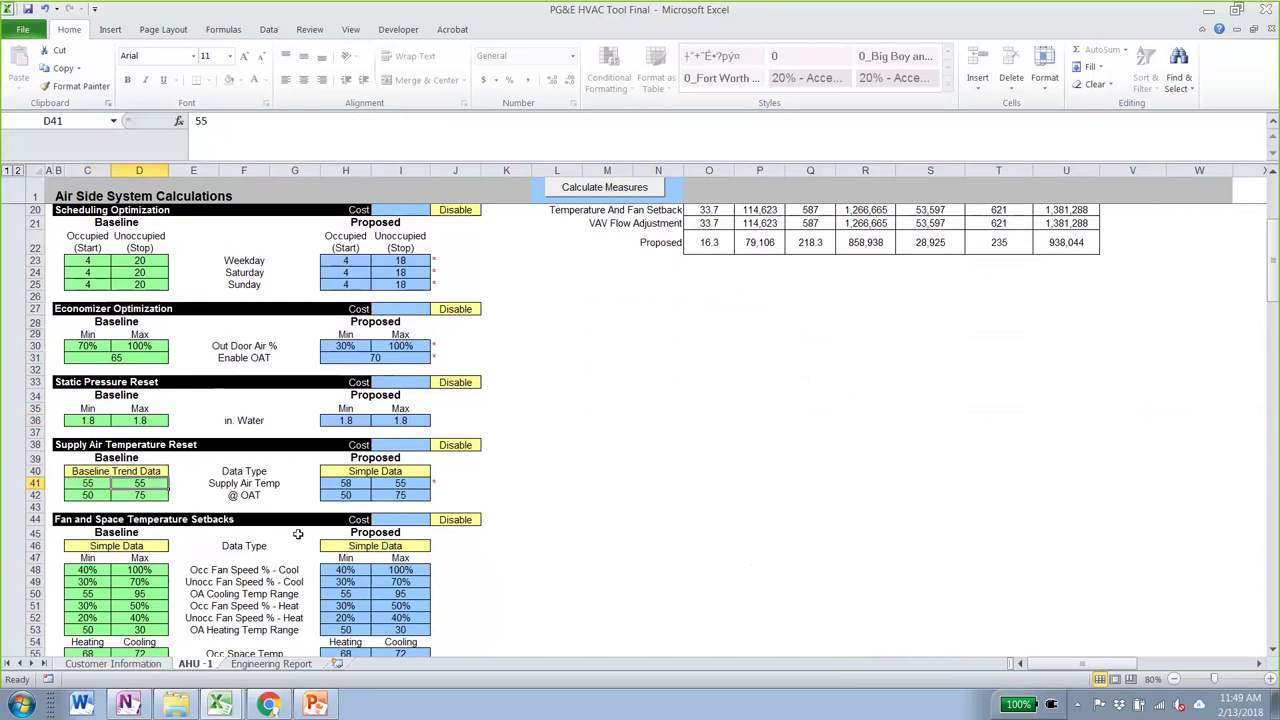
{"action": "key", "text": "Left"}
{"action": "key", "text": "Down"}
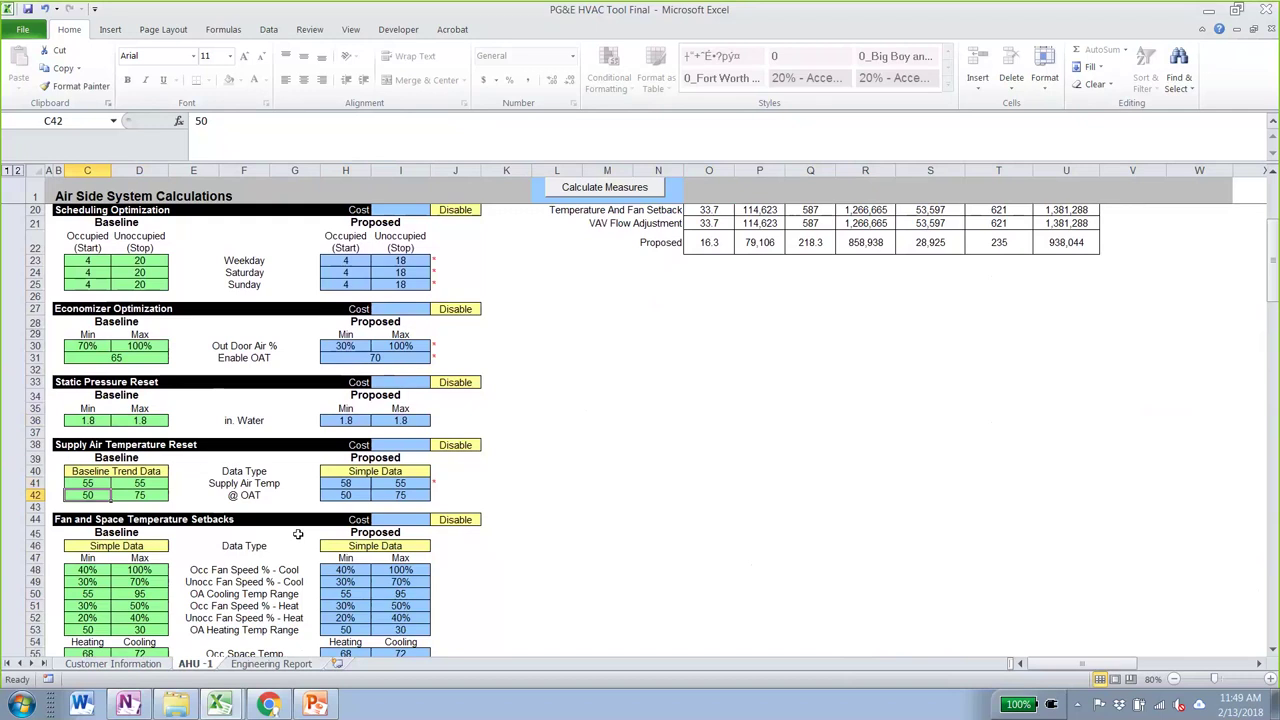
{"action": "key", "text": "Right"}
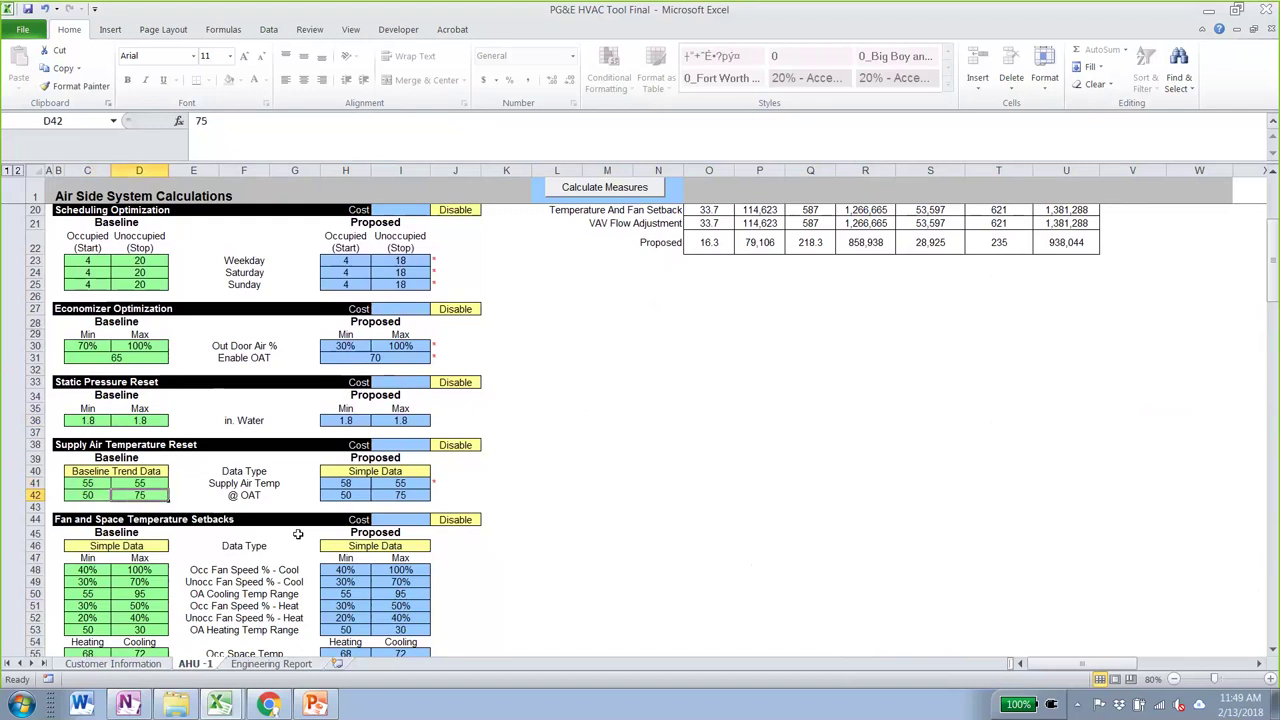
{"action": "type", "text": "70"}
{"action": "key", "text": "ctrl+Return"}
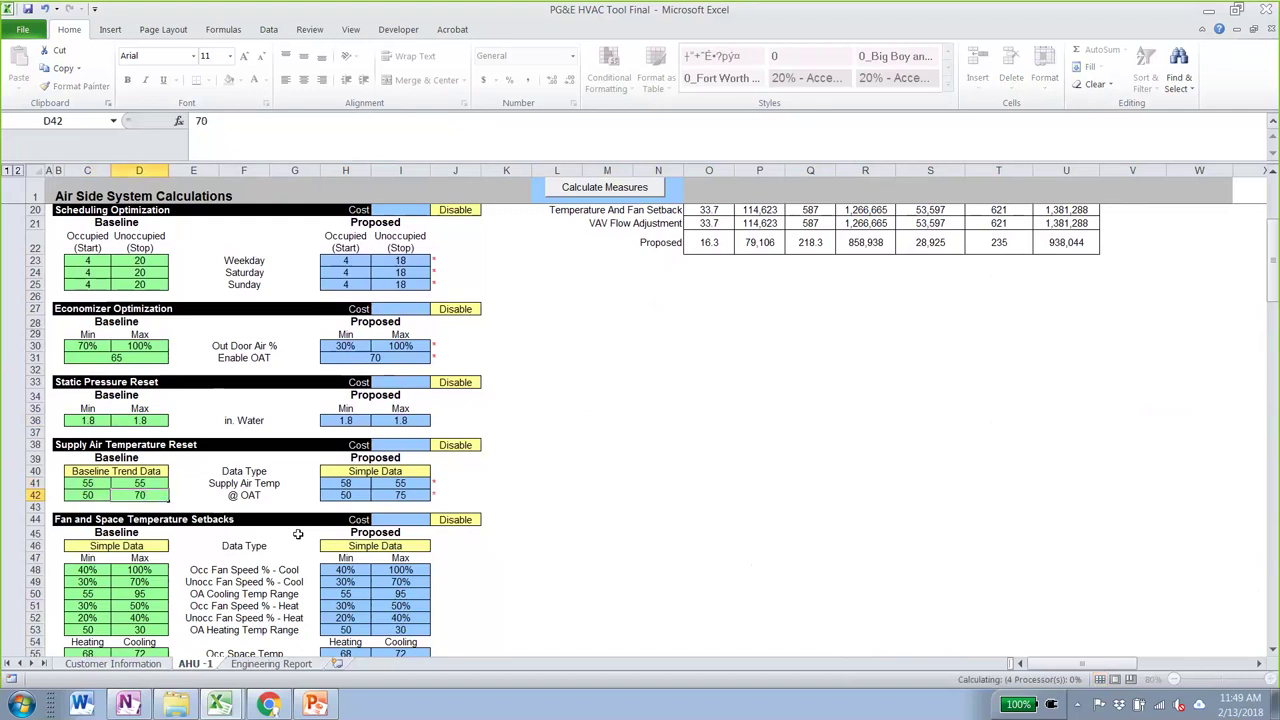
{"action": "key", "text": "Down"}
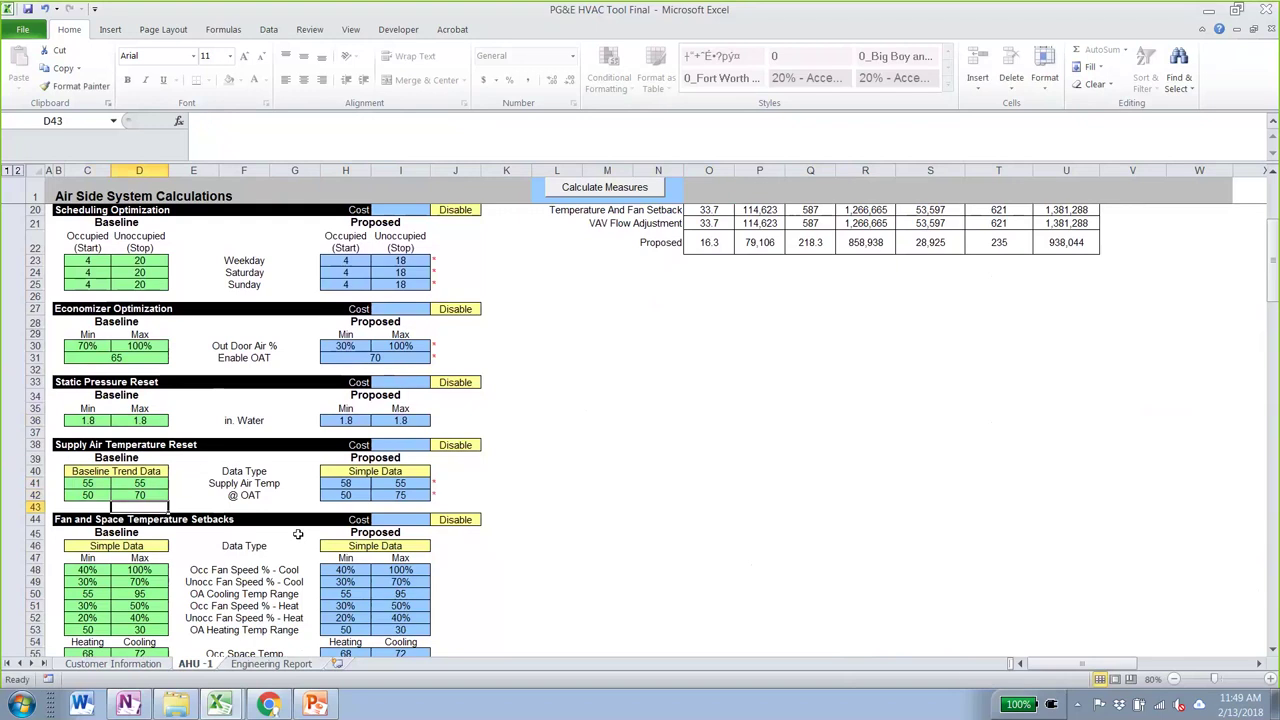
- Set the baseline unoccupied cooling fan speed minimum and maximum to 0%
{"action": "scroll", "coordinate": [297, 535], "scroll_direction": "down", "scroll_amount": 3}
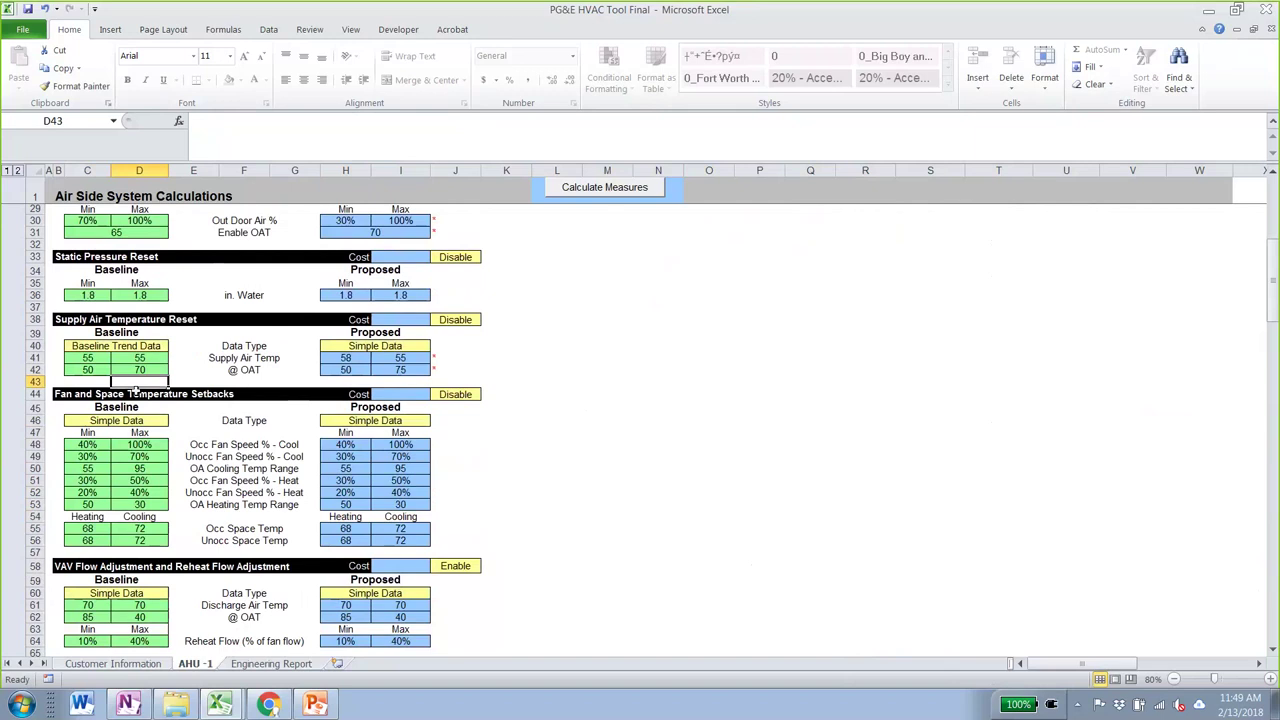
{"action": "left_click", "coordinate": [105, 444]}
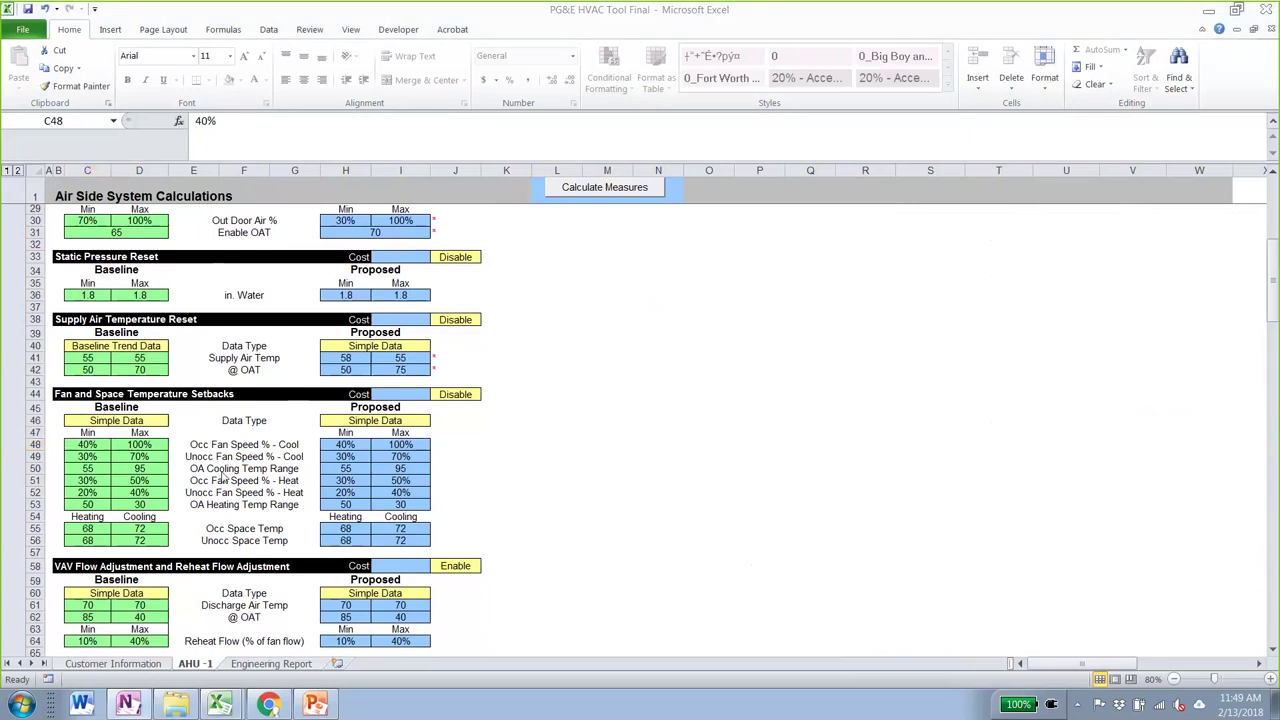
{"action": "left_click", "coordinate": [96, 445]}
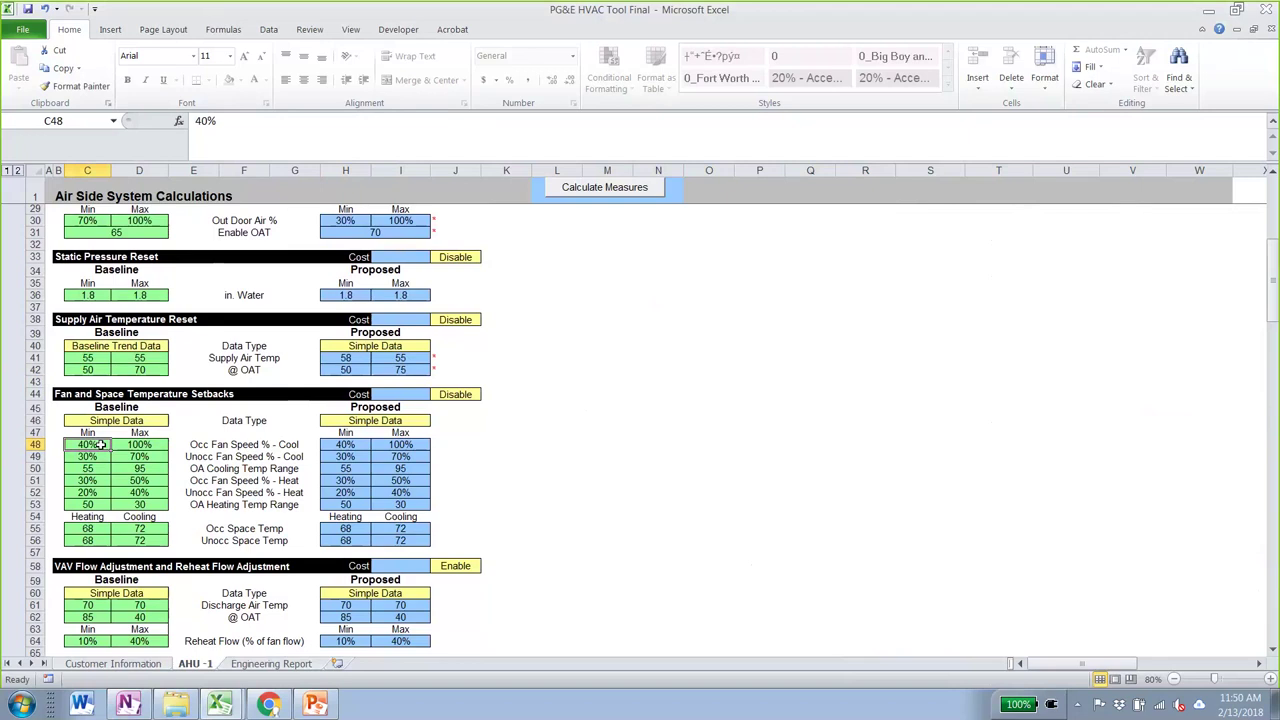
{"action": "key", "text": "Right"}
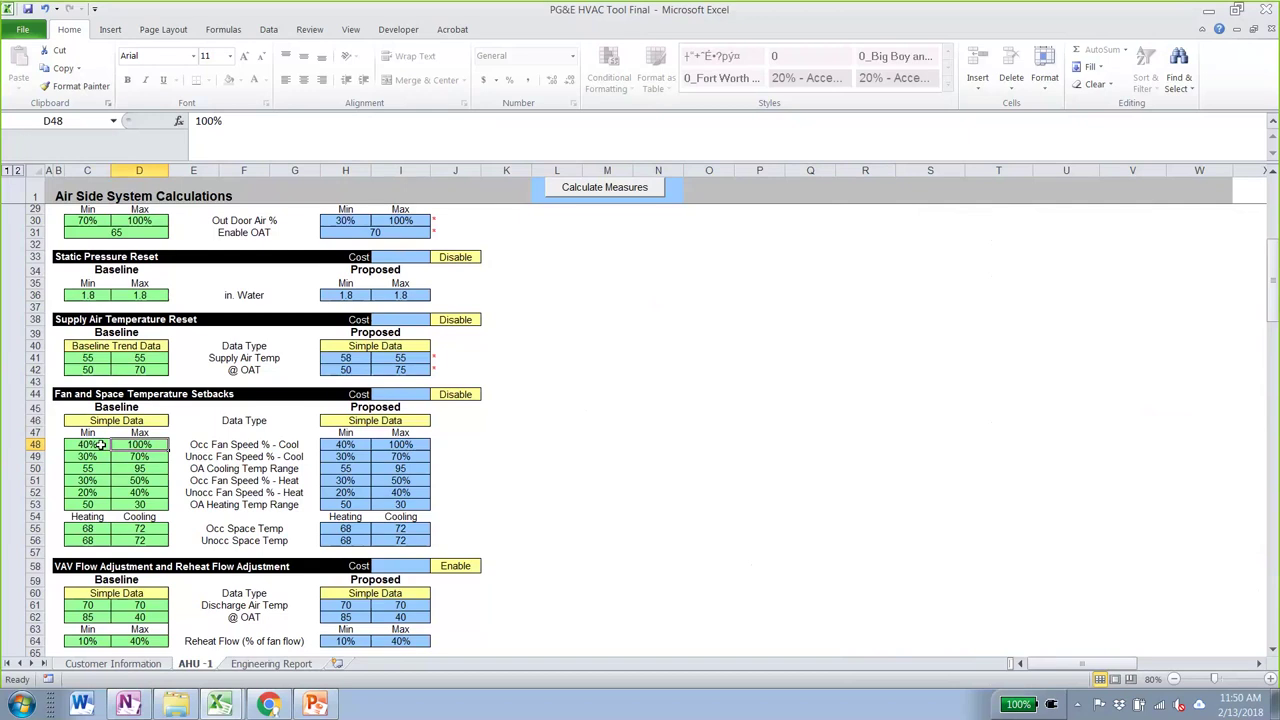
{"action": "key", "text": "Left"}
{"action": "key", "text": "Down"}
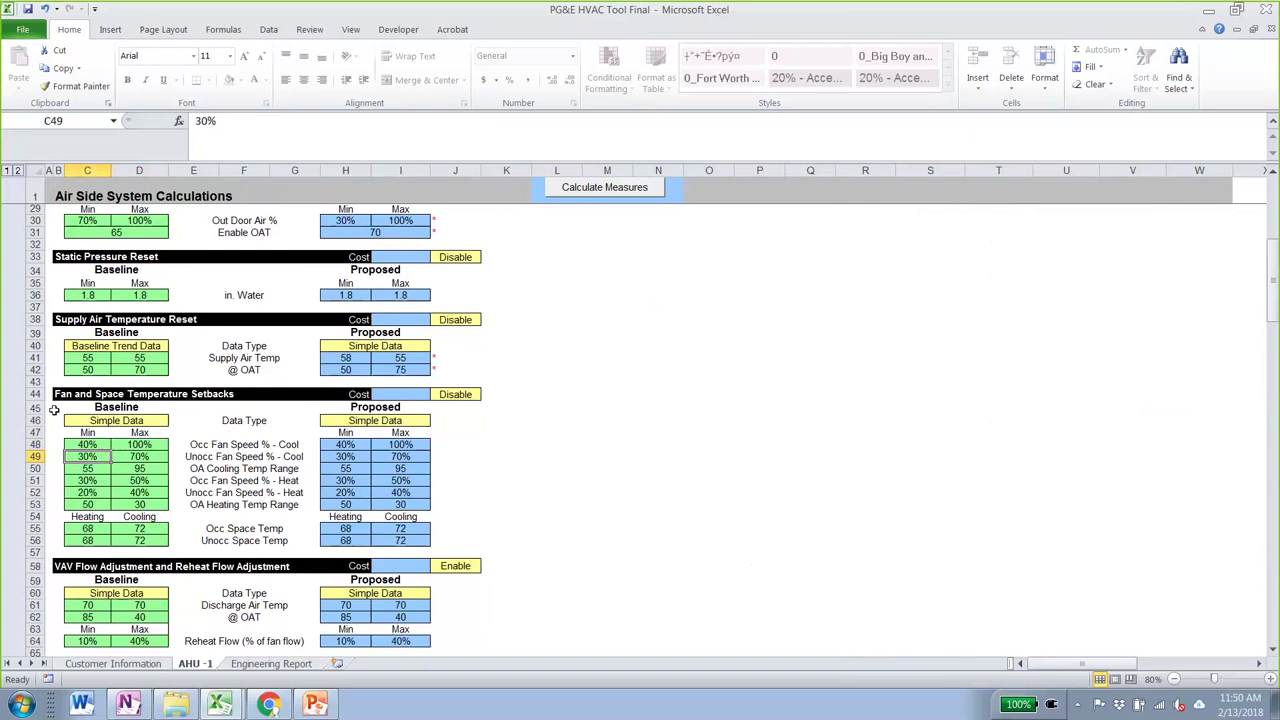
{"action": "type", "text": "0"}
{"action": "key", "text": "Return"}
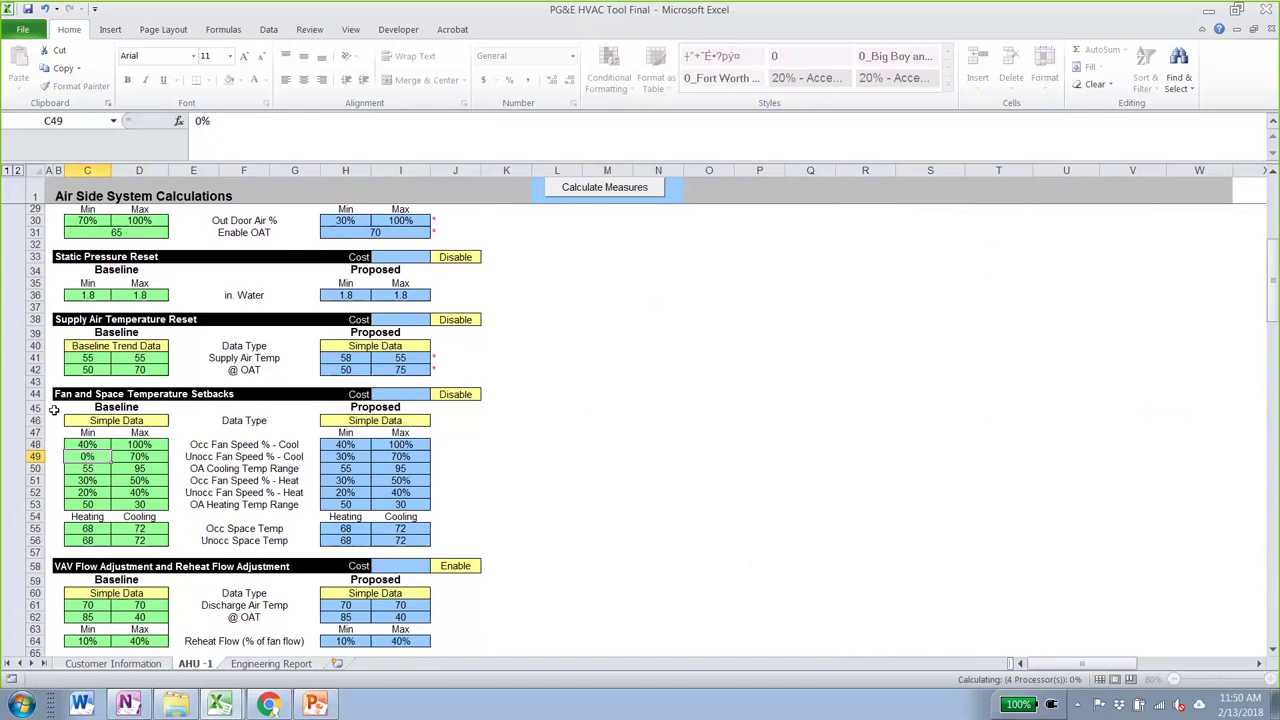
{"action": "key", "text": "Tab"}
{"action": "type", "text": "0"}
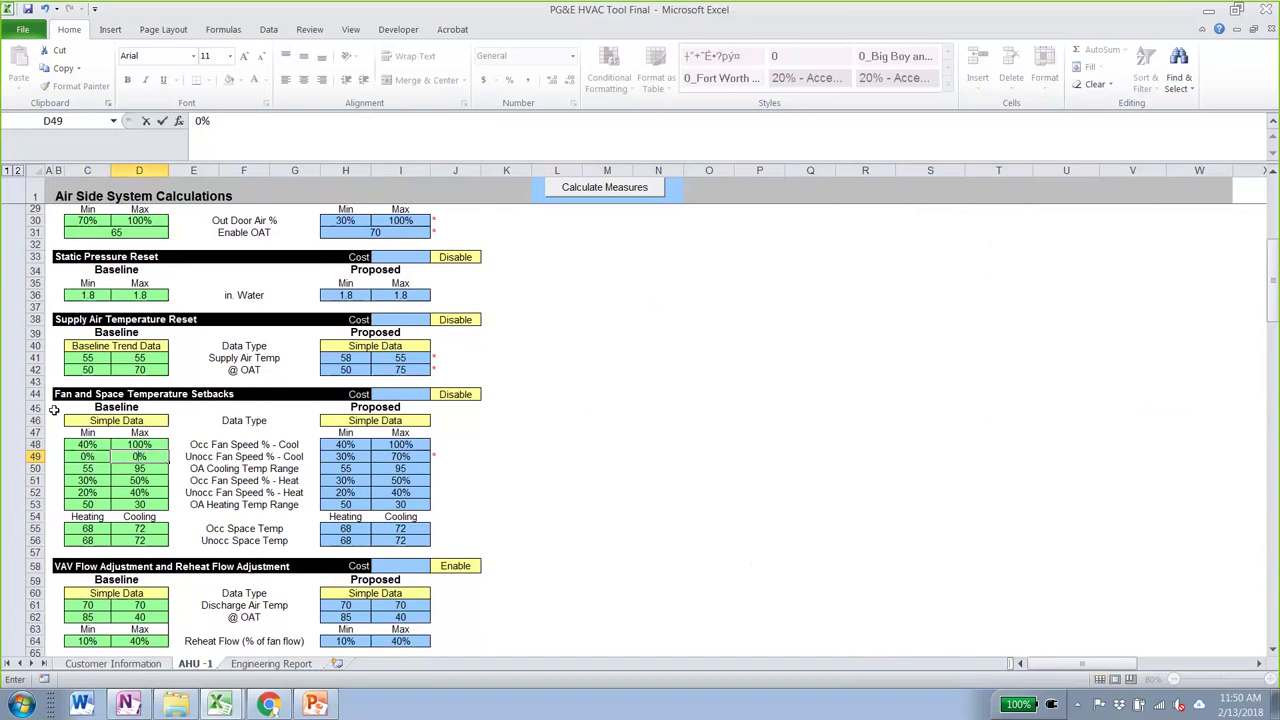
{"action": "key", "text": "Return"}
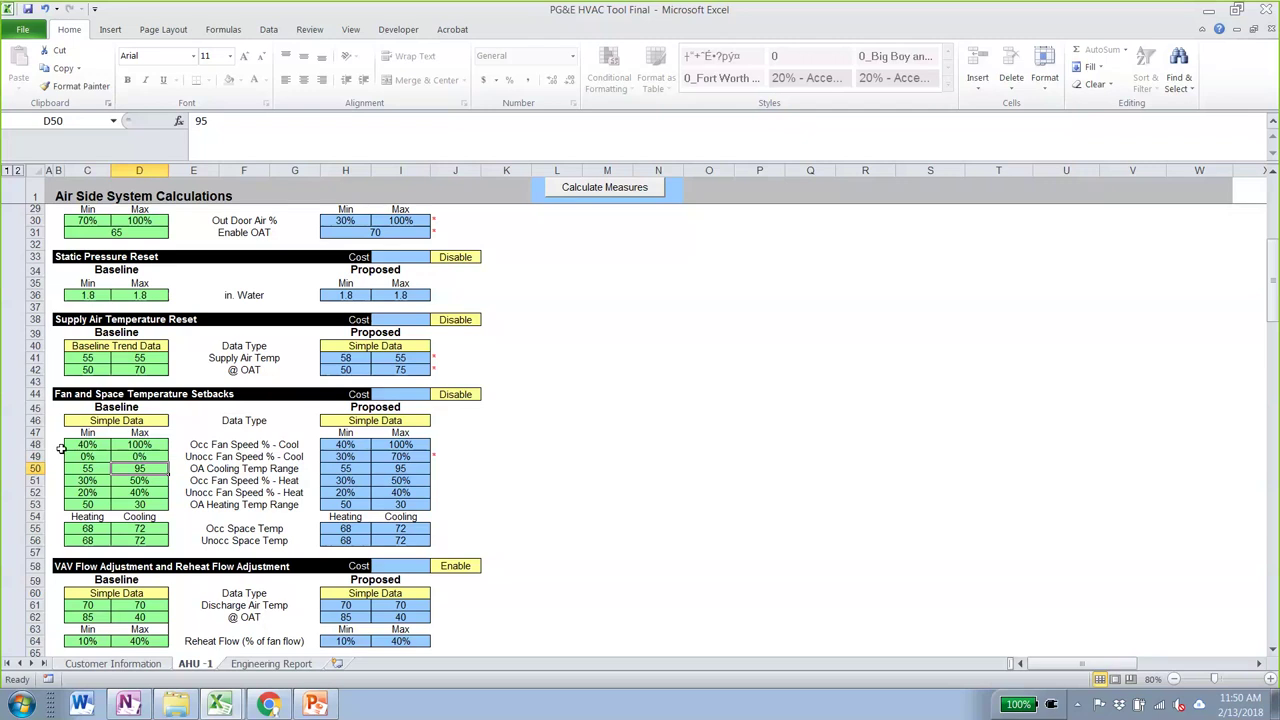
- Set the baseline unoccupied heating fan speed minimum and maximum to 0%
{"action": "key", "text": "Down"}
{"action": "key", "text": "Left"}
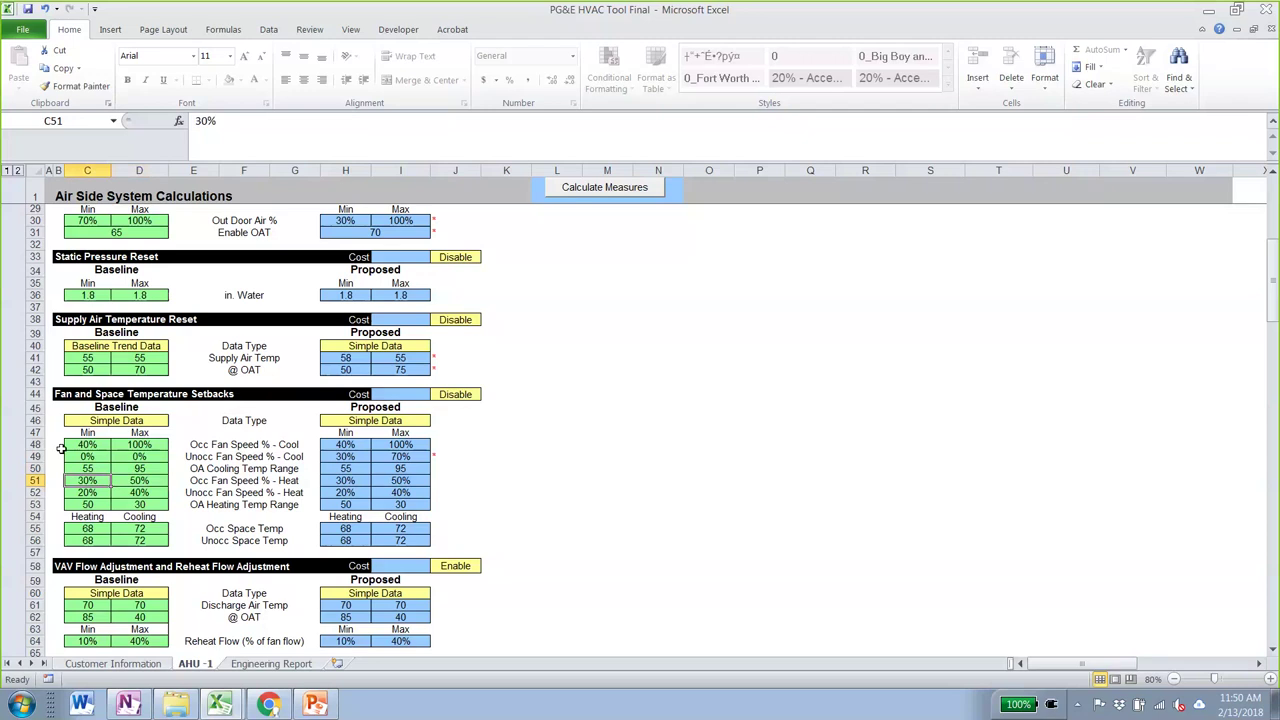
{"action": "key", "text": "Right"}
{"action": "key", "text": "Down"}
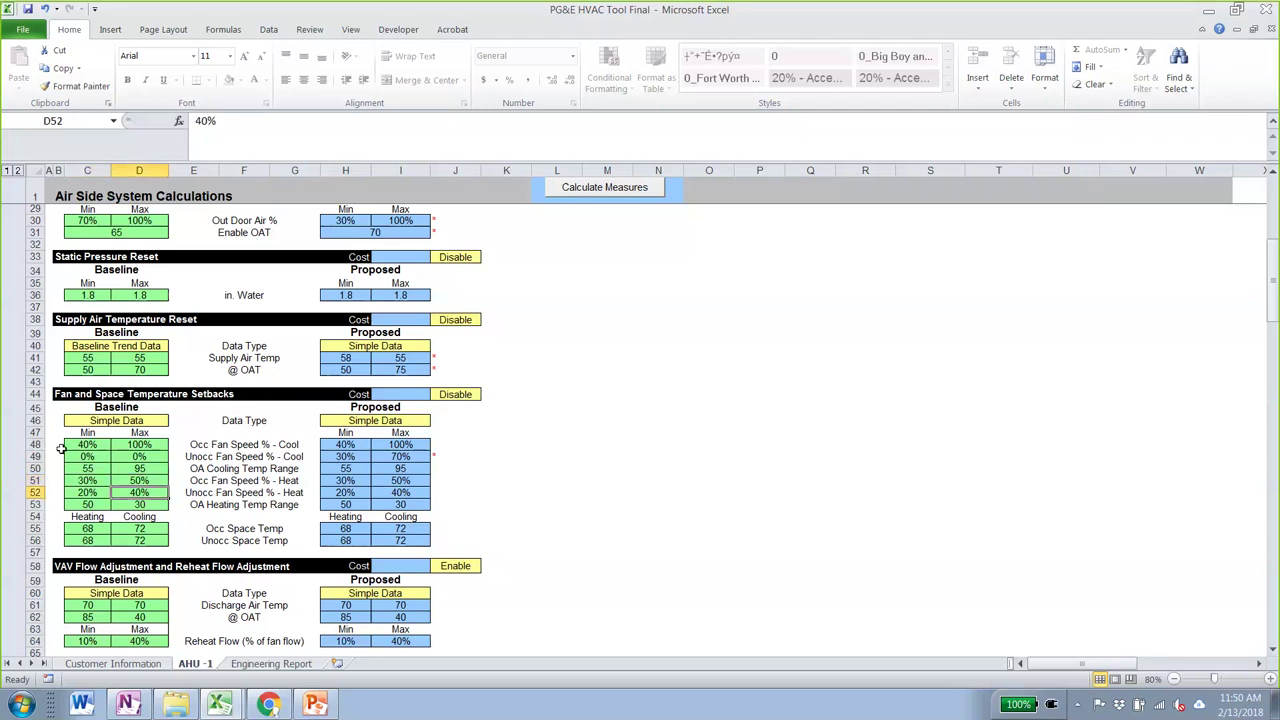
{"action": "key", "text": "Left"}
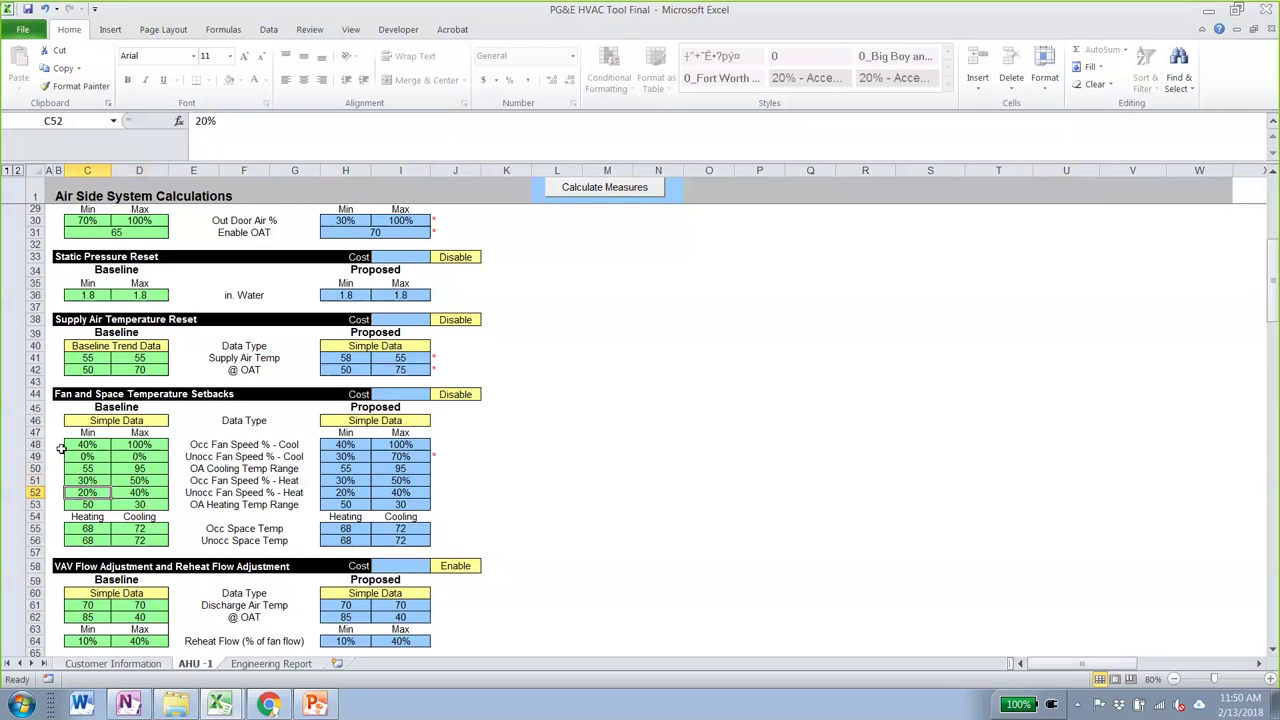
{"action": "type", "text": "0"}
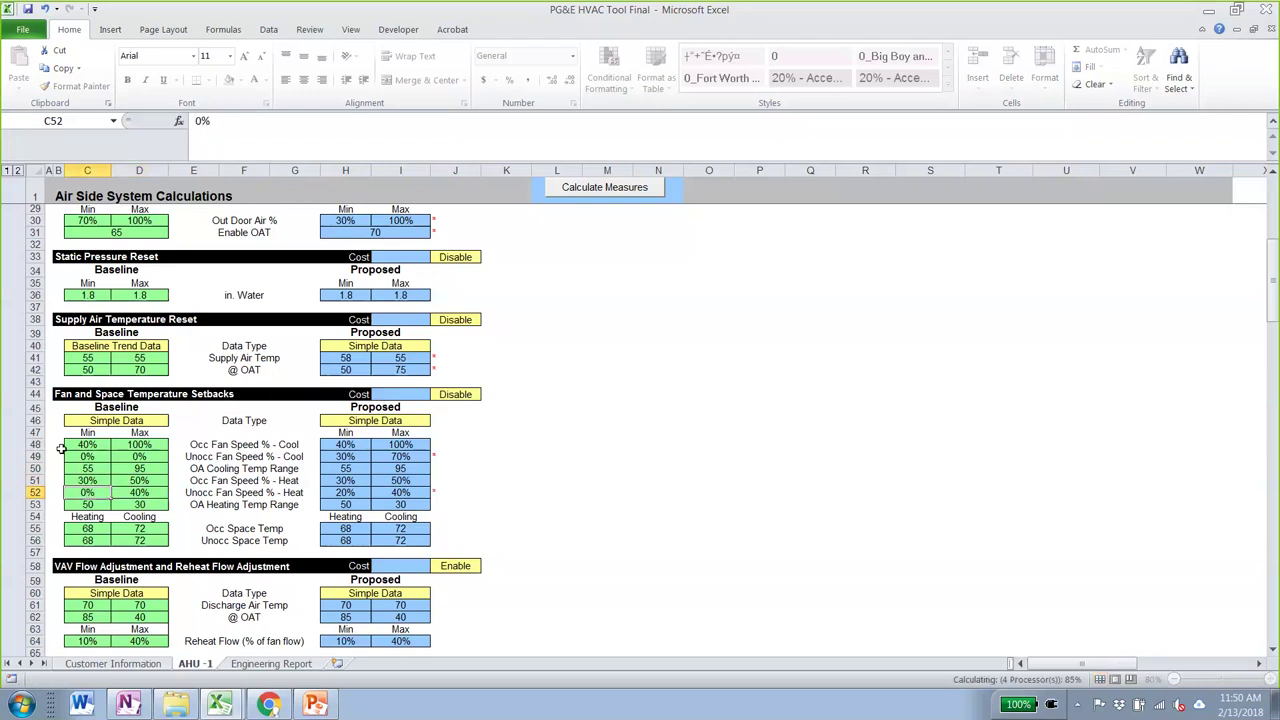
{"action": "key", "text": "Right"}
{"action": "type", "text": "0"}
{"action": "key", "text": "Return"}
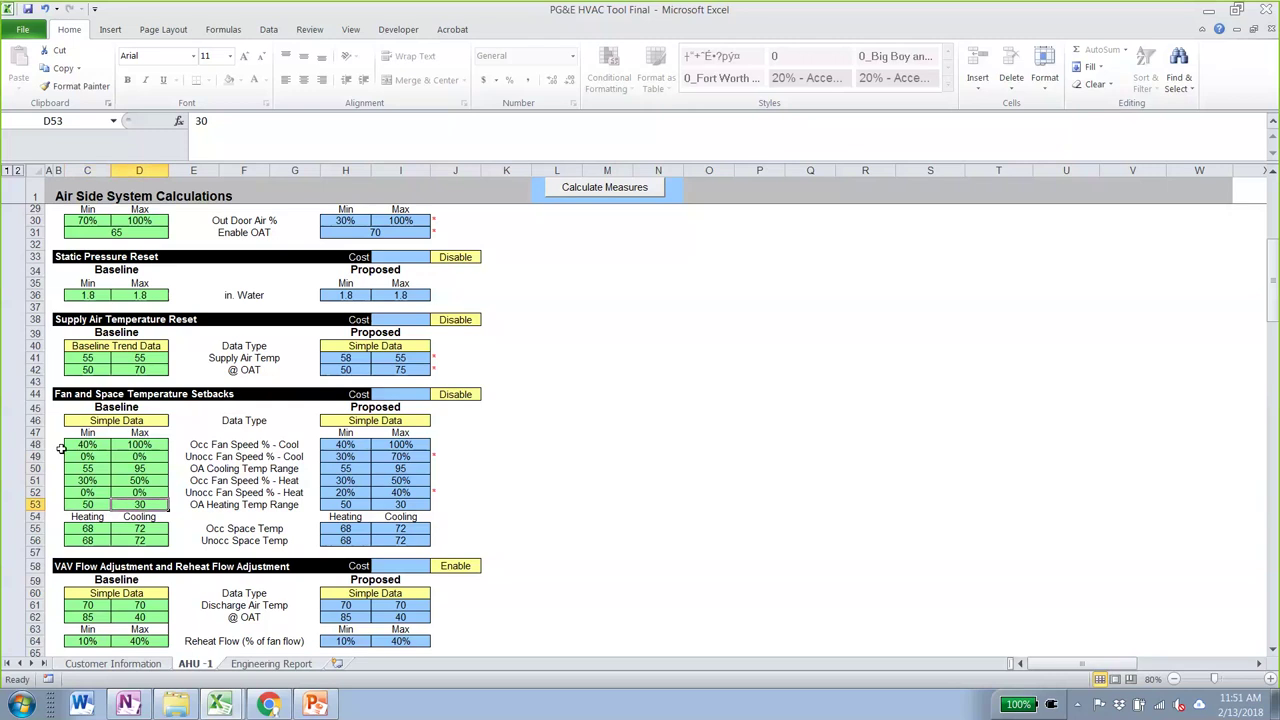
- Enter 80 in D56 for unoccupied cooling and 60 in C56 for unoccupied heating
{"action": "key", "text": "Left"}
{"action": "key", "text": "Down"}
{"action": "key", "text": "Down"}
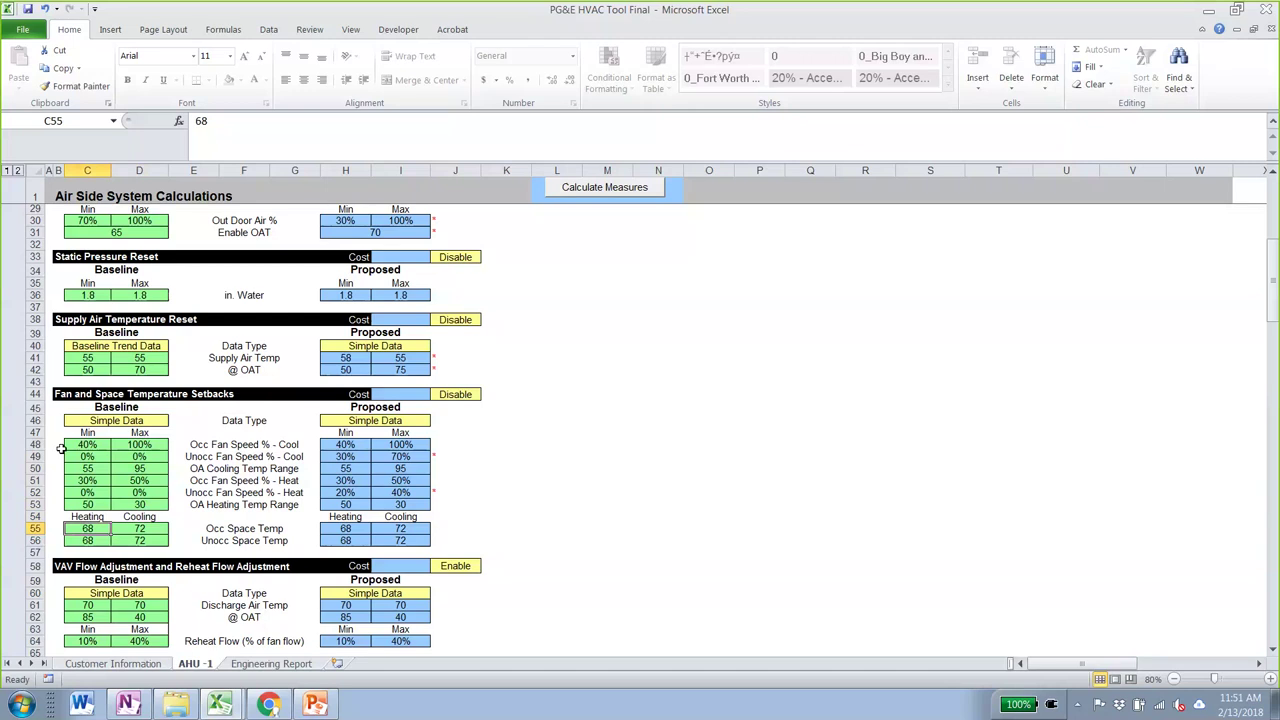
{"action": "key", "text": "Right"}
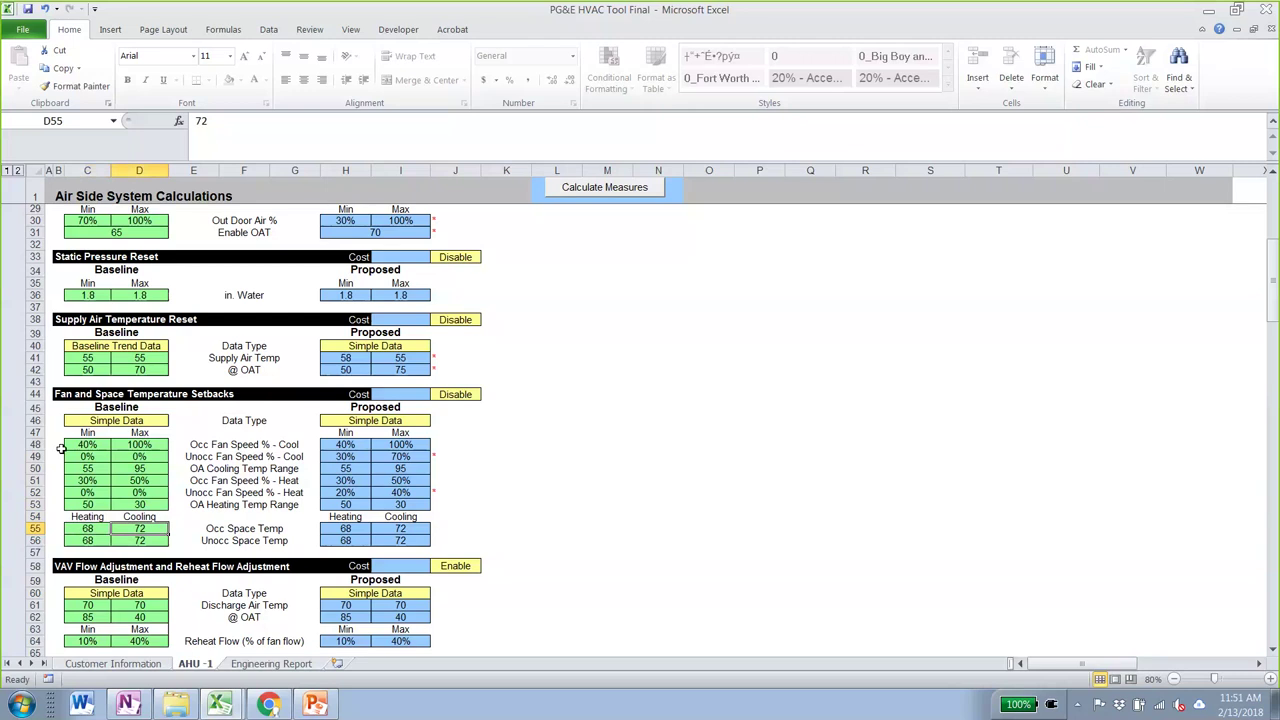
{"action": "key", "text": "Down"}
{"action": "key", "text": "Left"}
{"action": "key", "text": "Right"}
{"action": "type", "text": "60"}
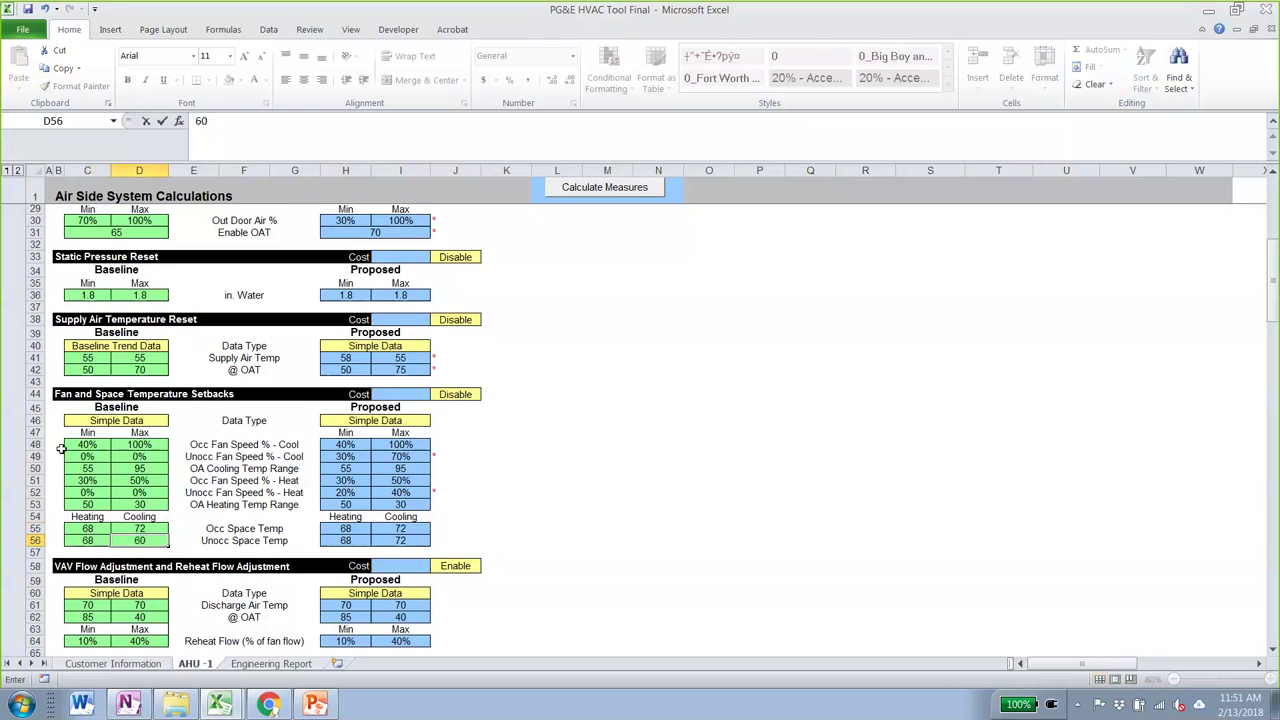
{"action": "key", "text": "BackSpace"}
{"action": "key", "text": "BackSpace"}
{"action": "type", "text": "80"}
{"action": "key", "text": "Return"}
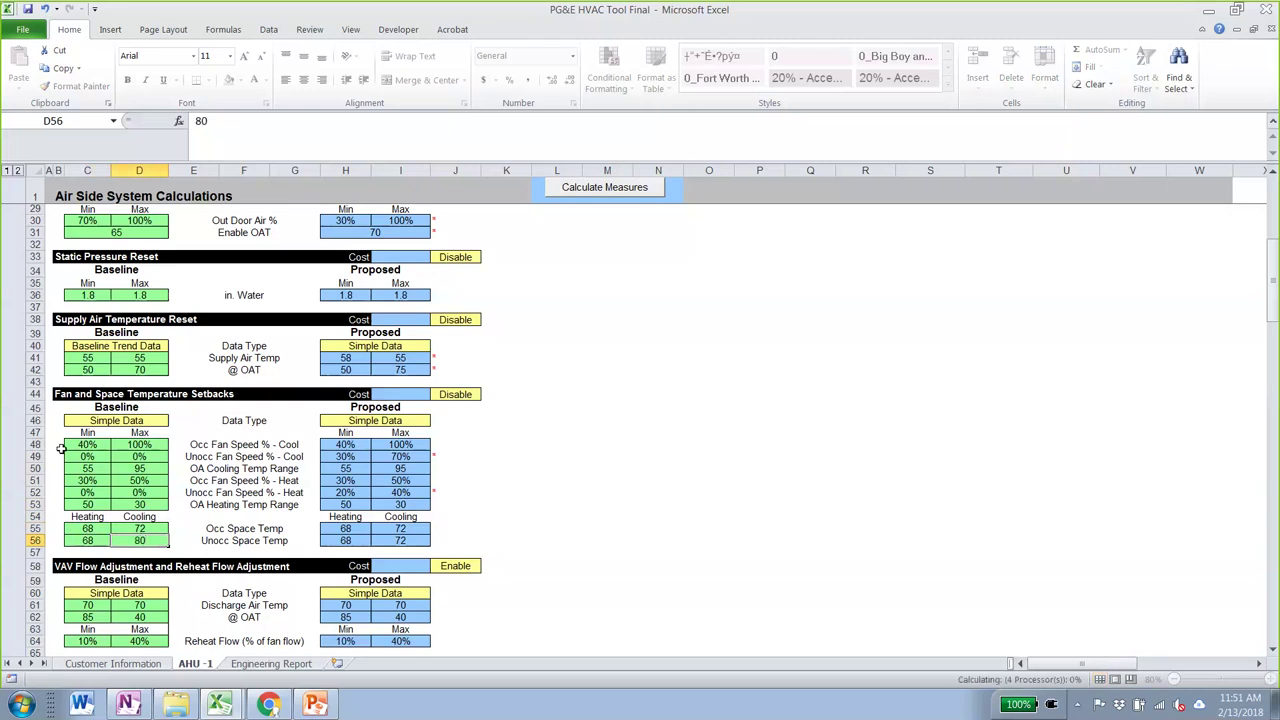
{"action": "key", "text": "Left"}
{"action": "type", "text": "60"}
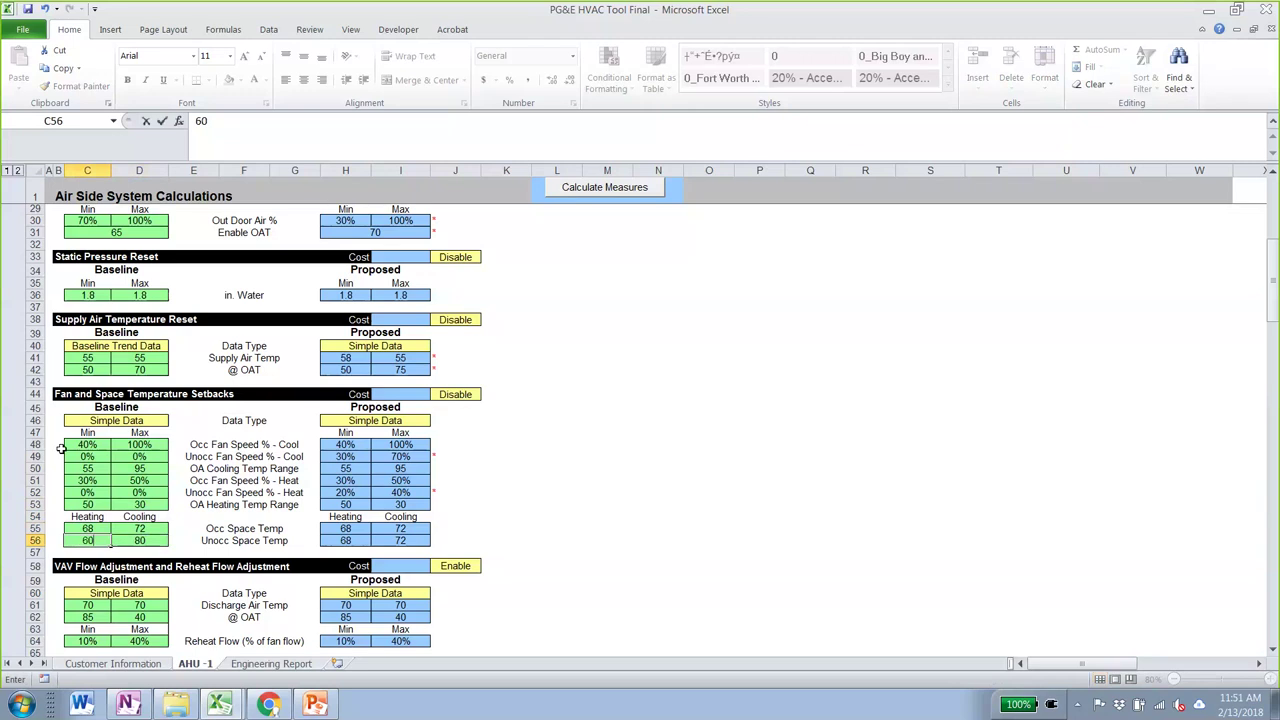
{"action": "key", "text": "Return"}
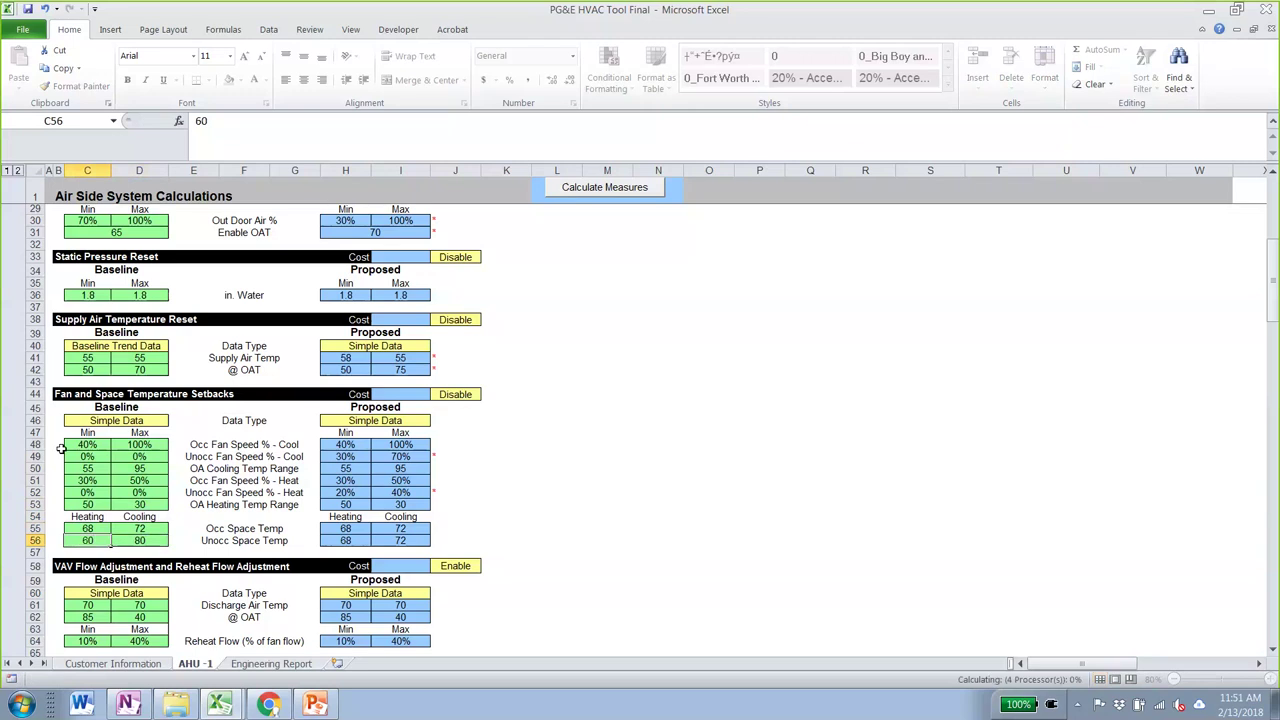
- Check the new 60 and 80 values, then scroll back to the top of the sheet
{"action": "key", "text": "Up"}
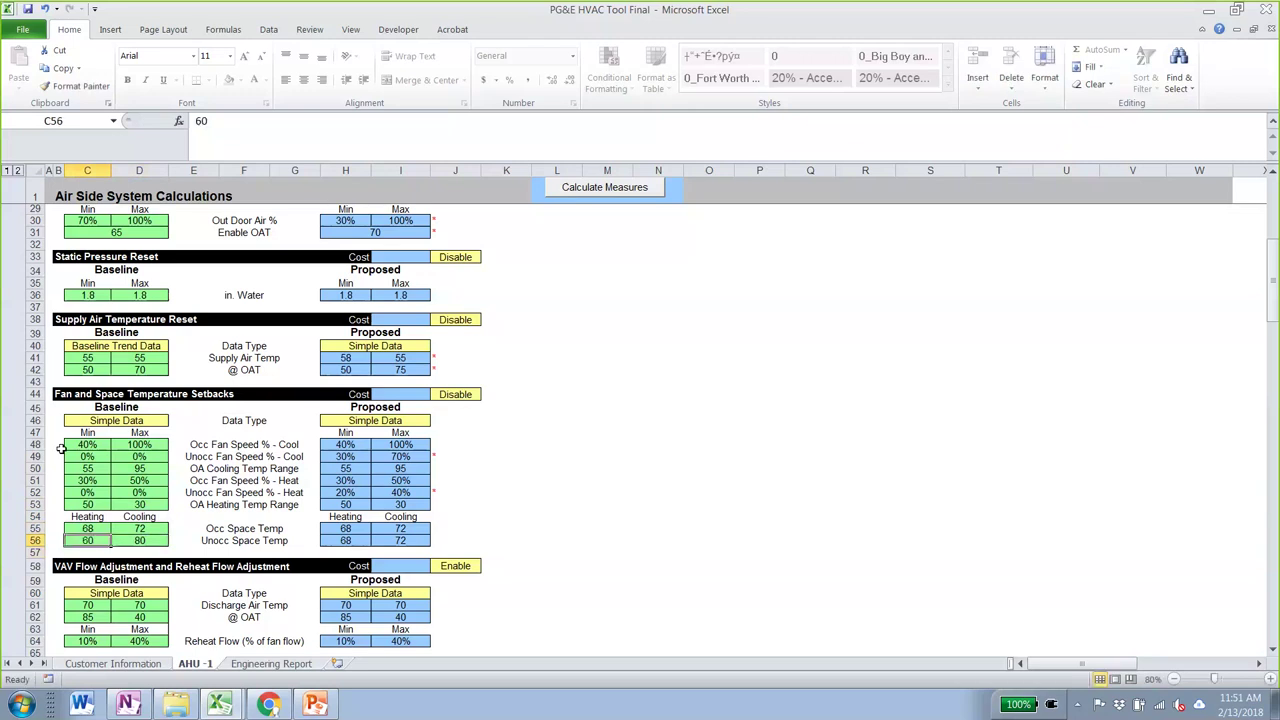
{"action": "key", "text": "Right"}
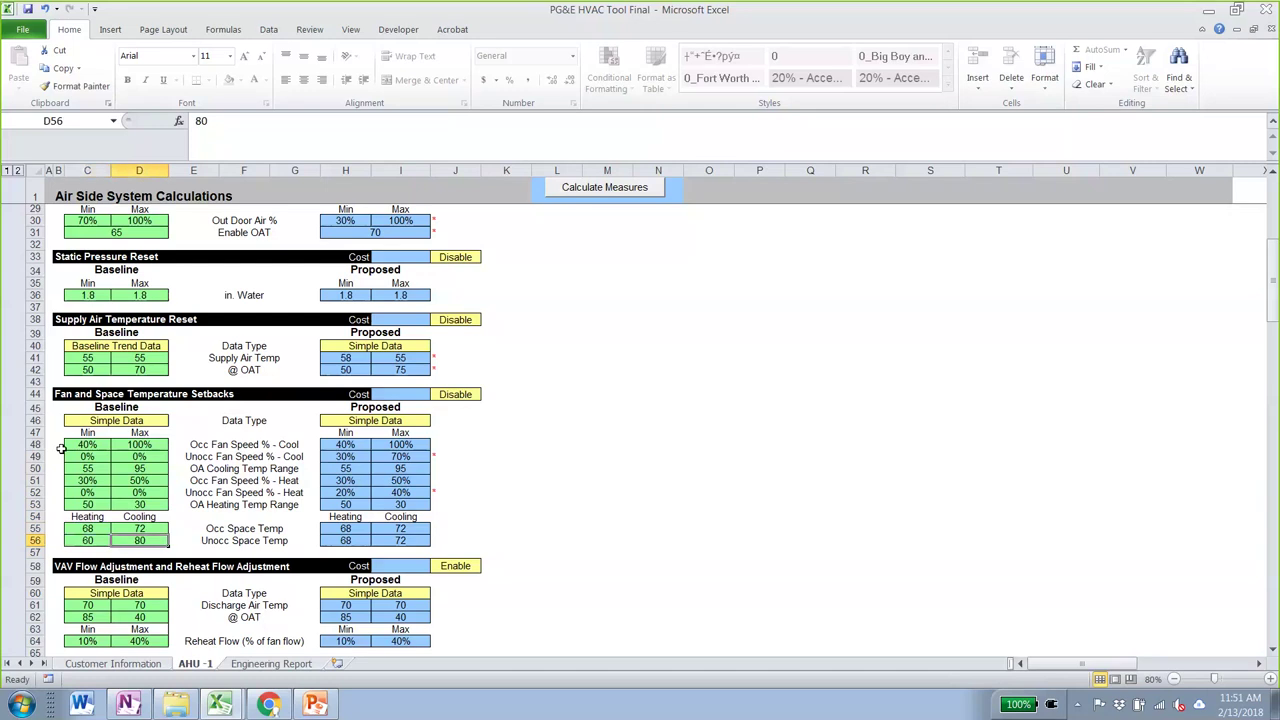
{"action": "key", "text": "Left"}
{"action": "key", "text": "Right"}
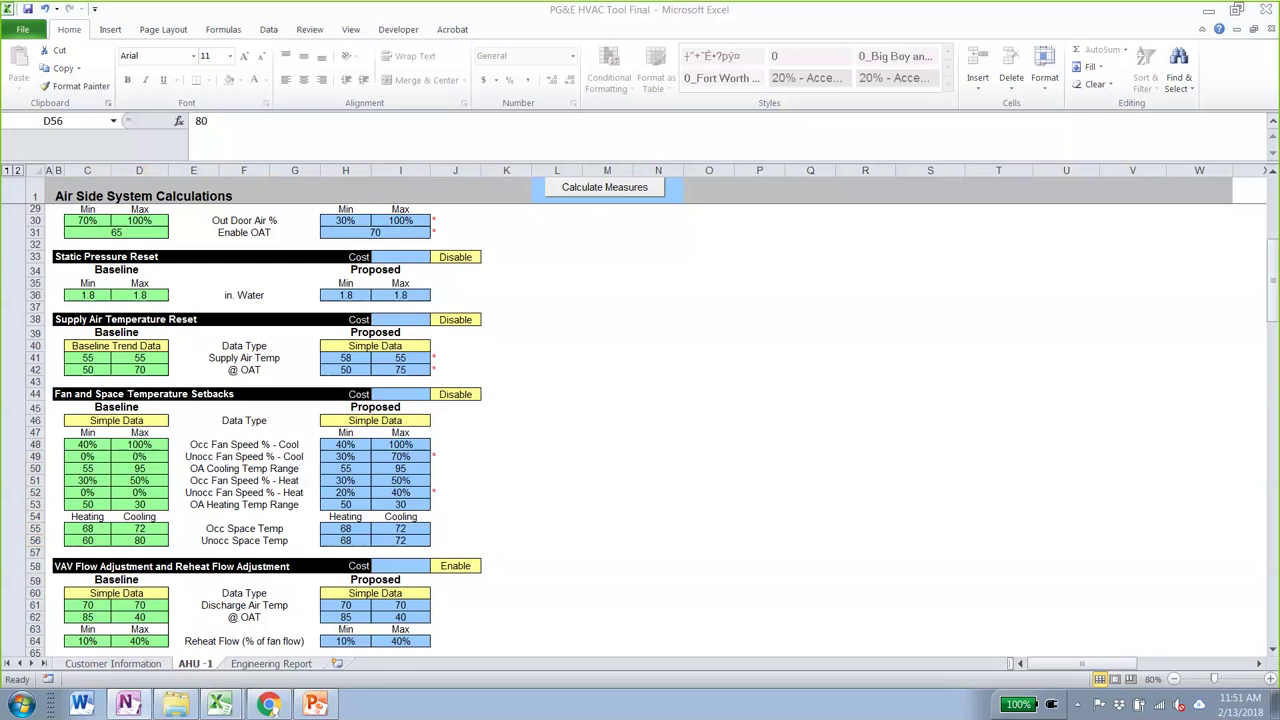
{"action": "scroll", "coordinate": [241, 606], "scroll_direction": "down", "scroll_amount": 2}
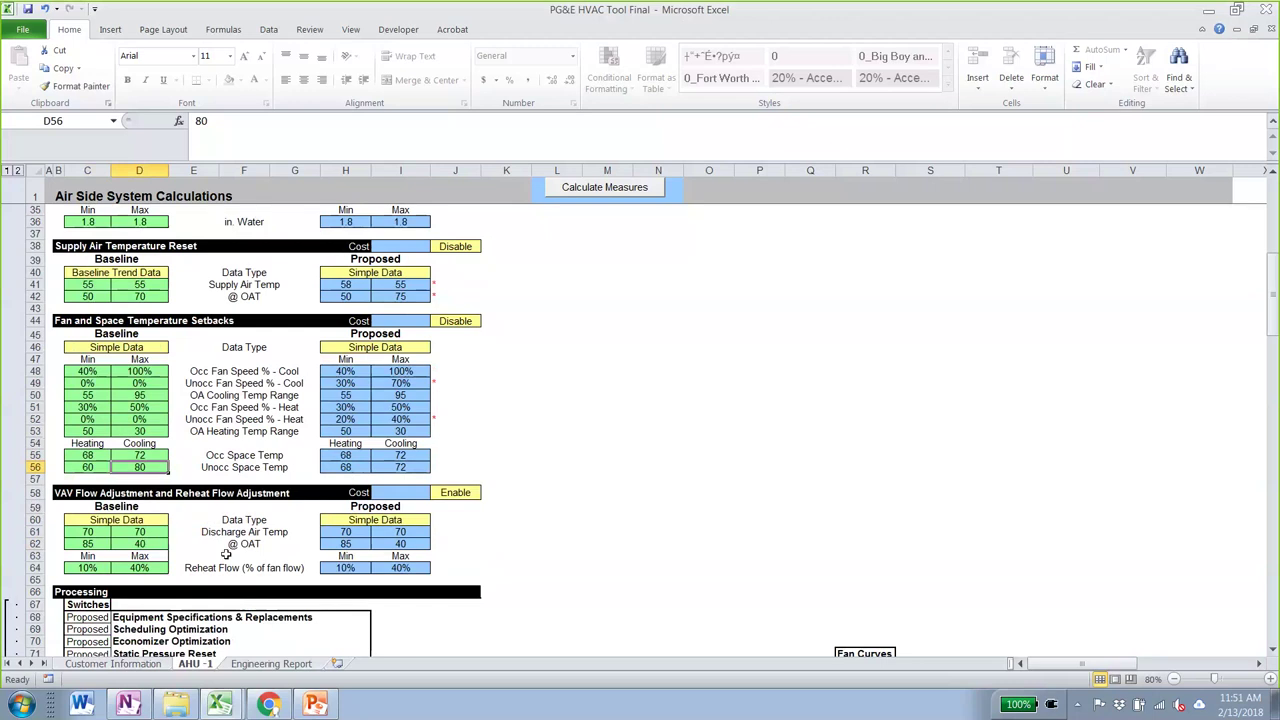
{"action": "scroll", "coordinate": [203, 542], "scroll_direction": "up", "scroll_amount": 1}
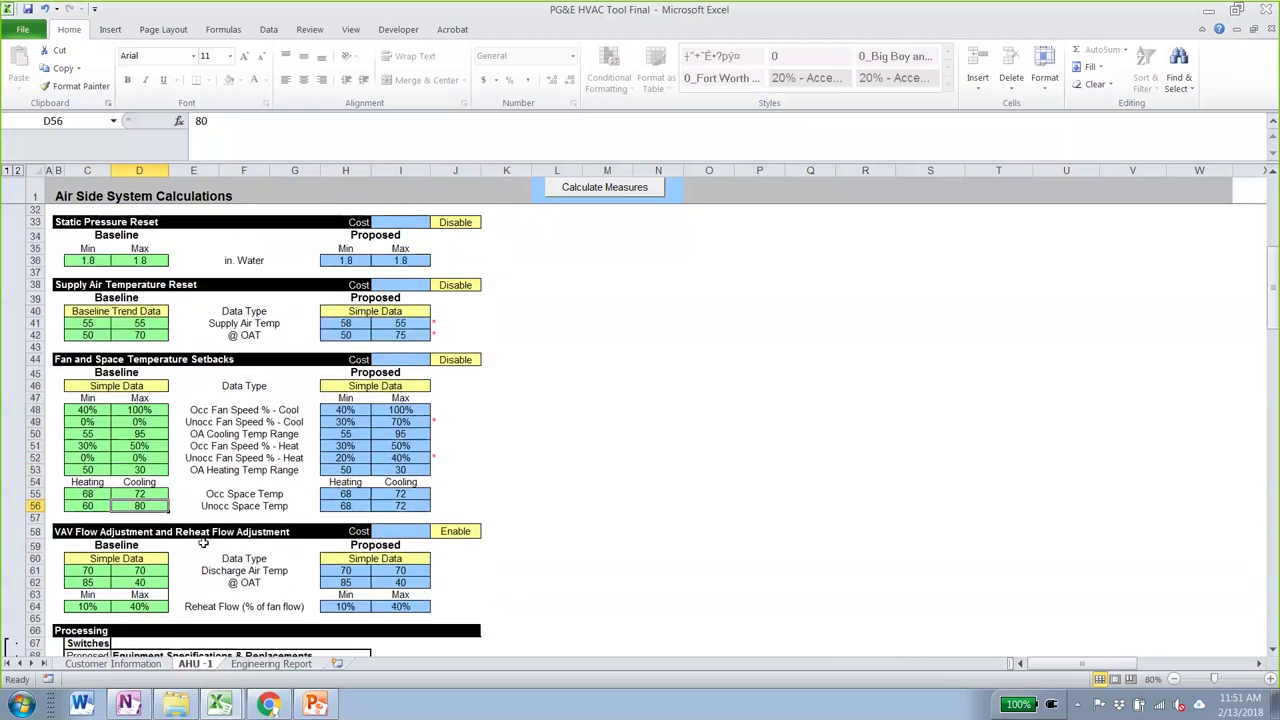
{"action": "scroll", "coordinate": [203, 542], "scroll_direction": "up", "scroll_amount": 10}
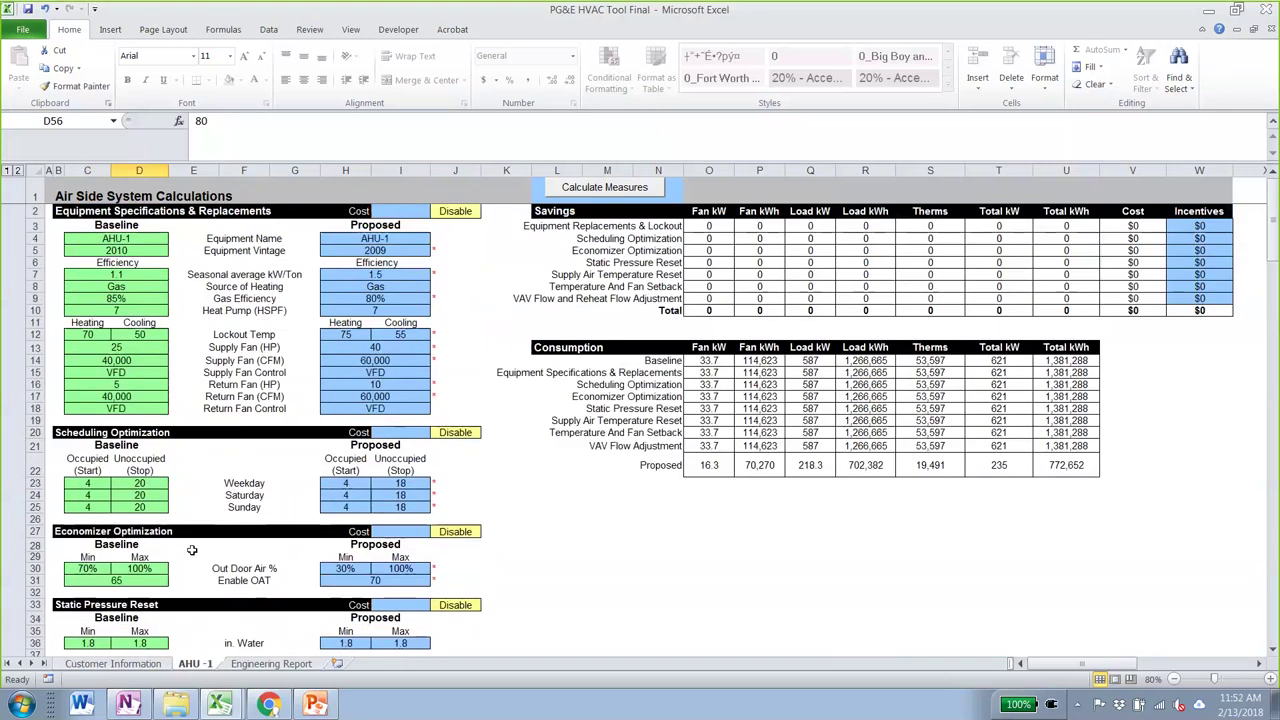
- Find the baseline Supply Air Temperature Reset rows and review their @ OAT values
{"action": "scroll", "coordinate": [182, 411], "scroll_direction": "down", "scroll_amount": 3}
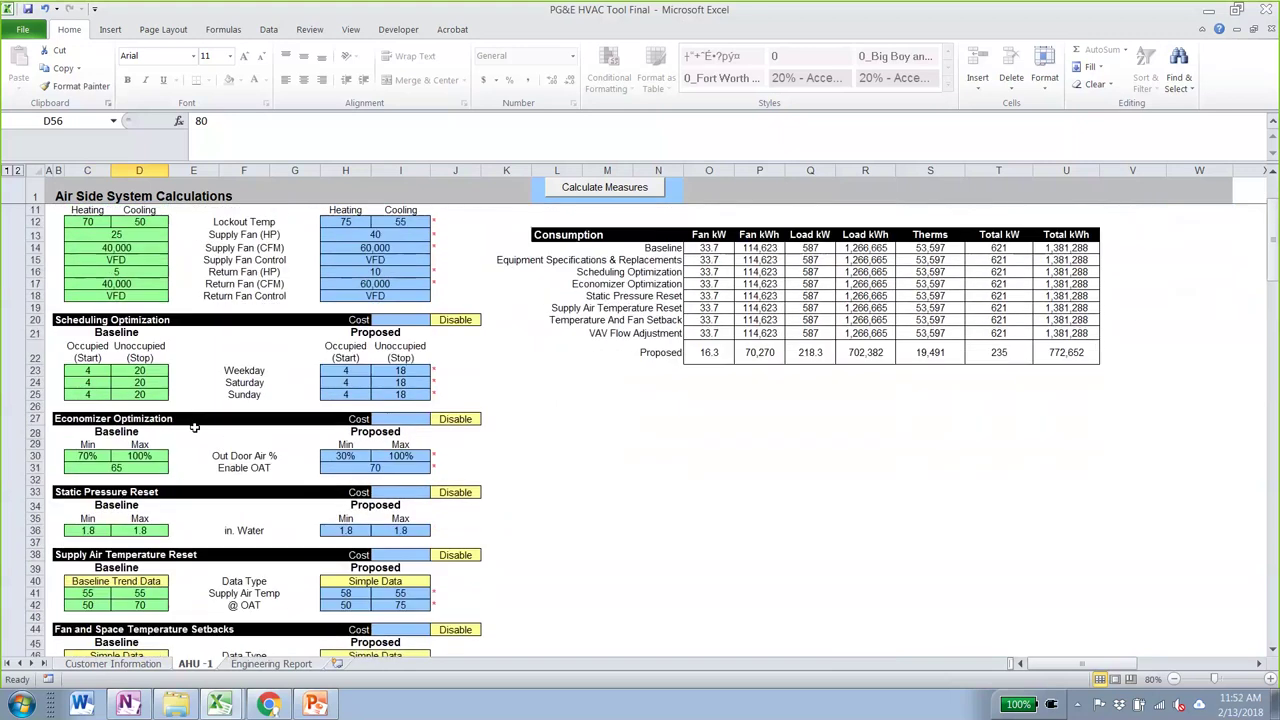
{"action": "scroll", "coordinate": [167, 511], "scroll_direction": "down", "scroll_amount": 2}
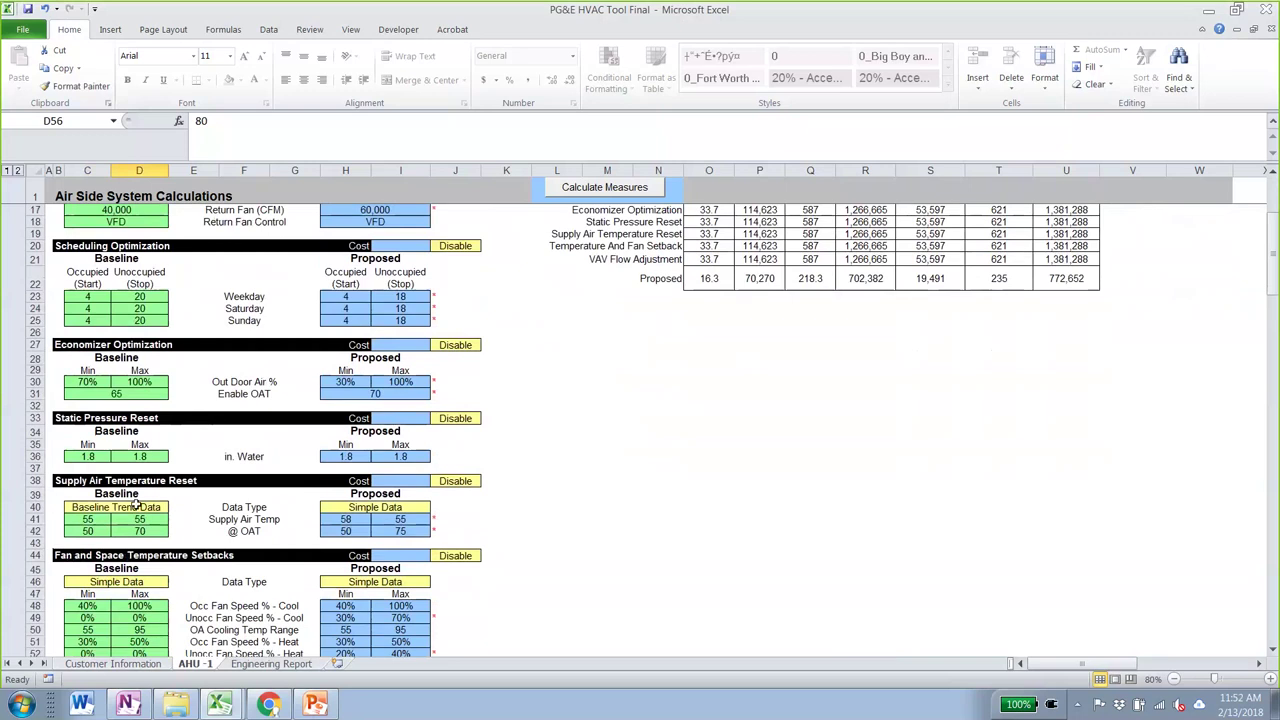
{"action": "left_click", "coordinate": [125, 510]}
{"action": "scroll", "coordinate": [138, 512], "scroll_direction": "down", "scroll_amount": 1}
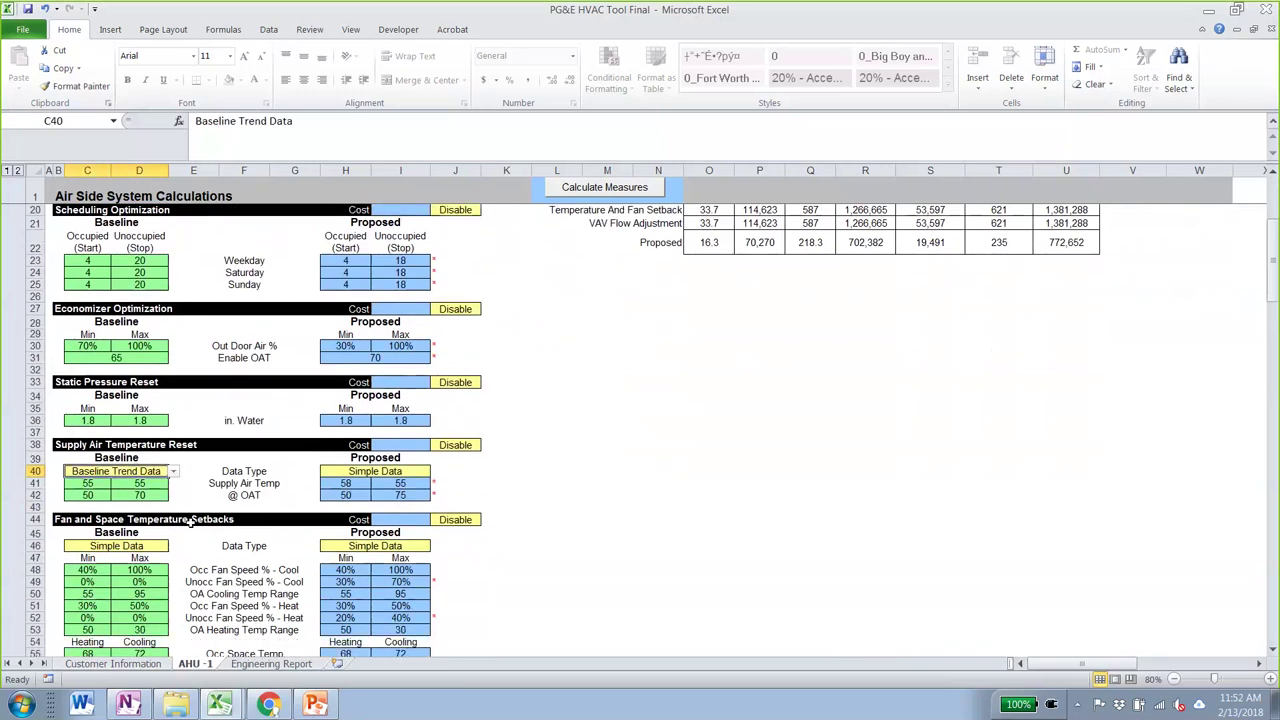
{"action": "left_click", "coordinate": [92, 484]}
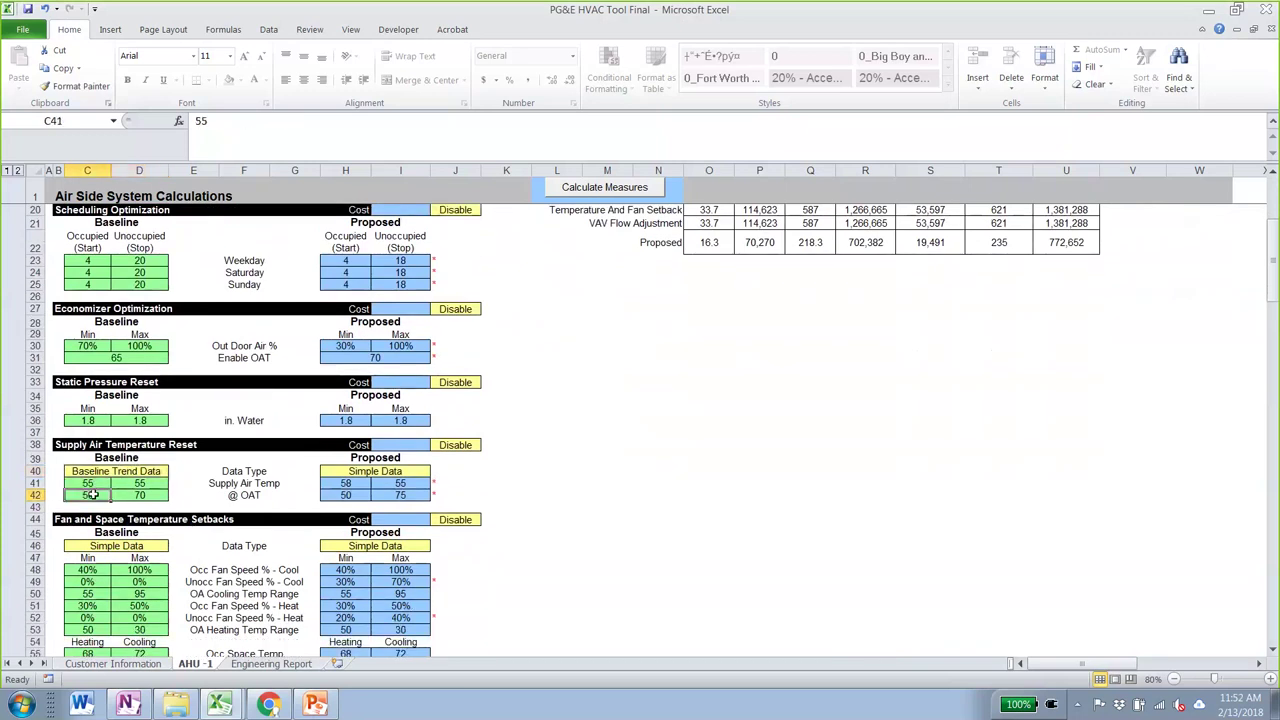
{"action": "left_click", "coordinate": [140, 492]}
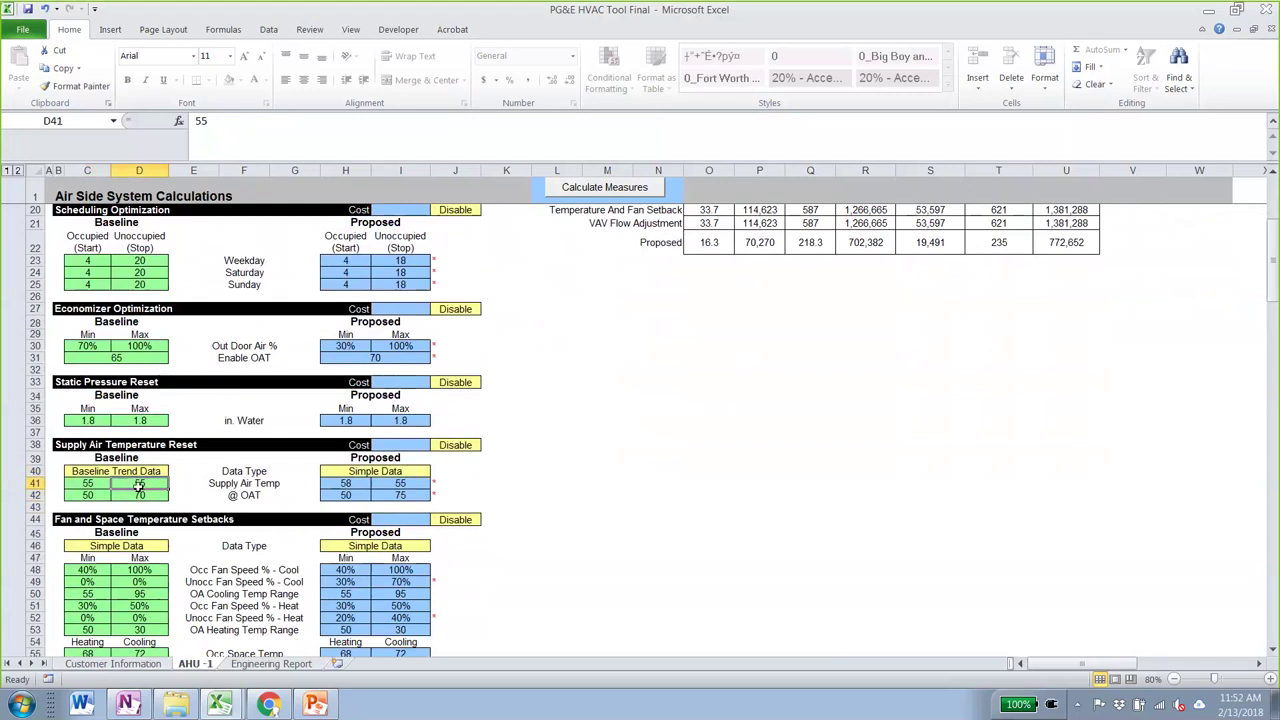
{"action": "key", "text": "Left"}
{"action": "key", "text": "Right"}
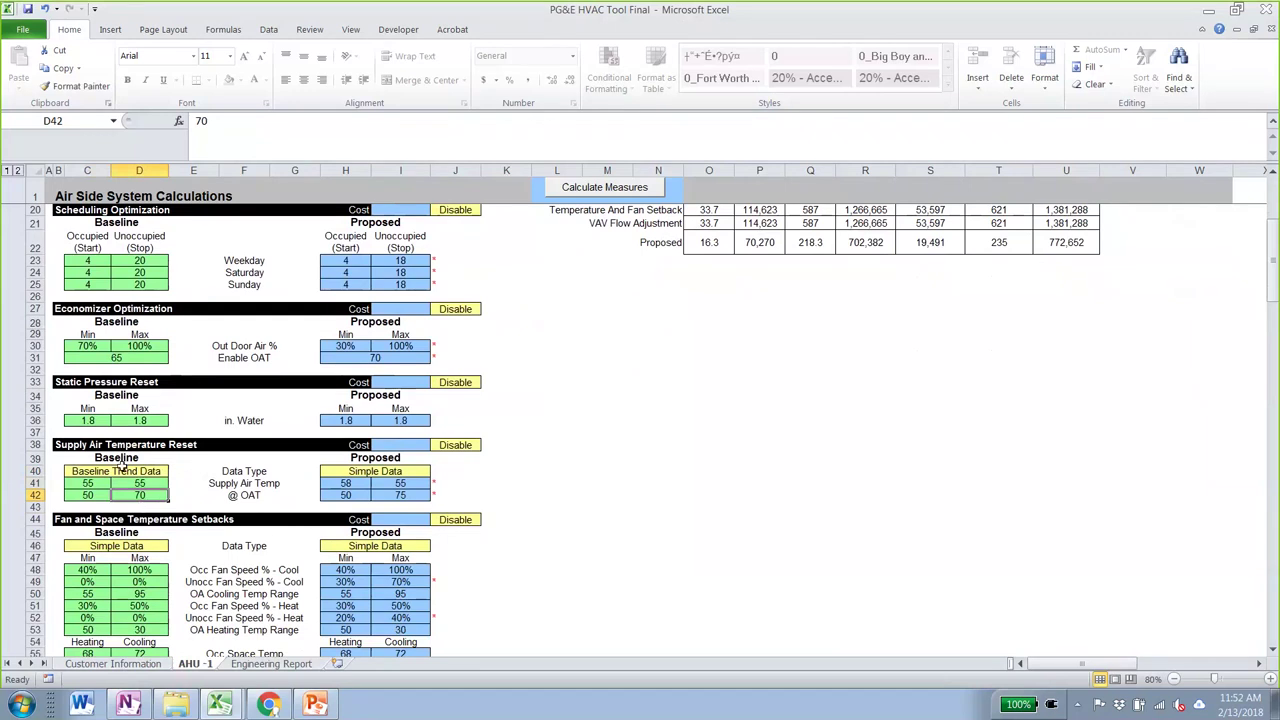
- Choose Simple Data from the C40 dropdown as the baseline reset data type
{"action": "left_click", "coordinate": [122, 467]}
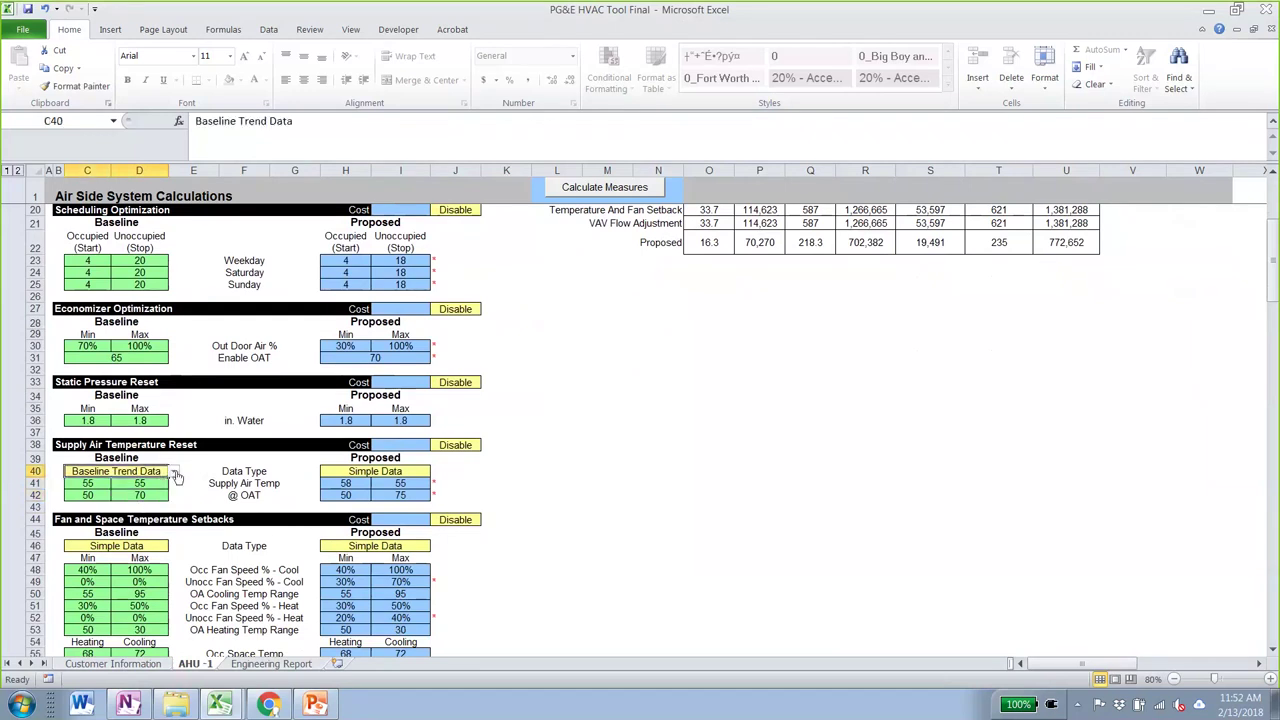
{"action": "left_click", "coordinate": [173, 472]}
{"action": "left_click", "coordinate": [152, 490]}
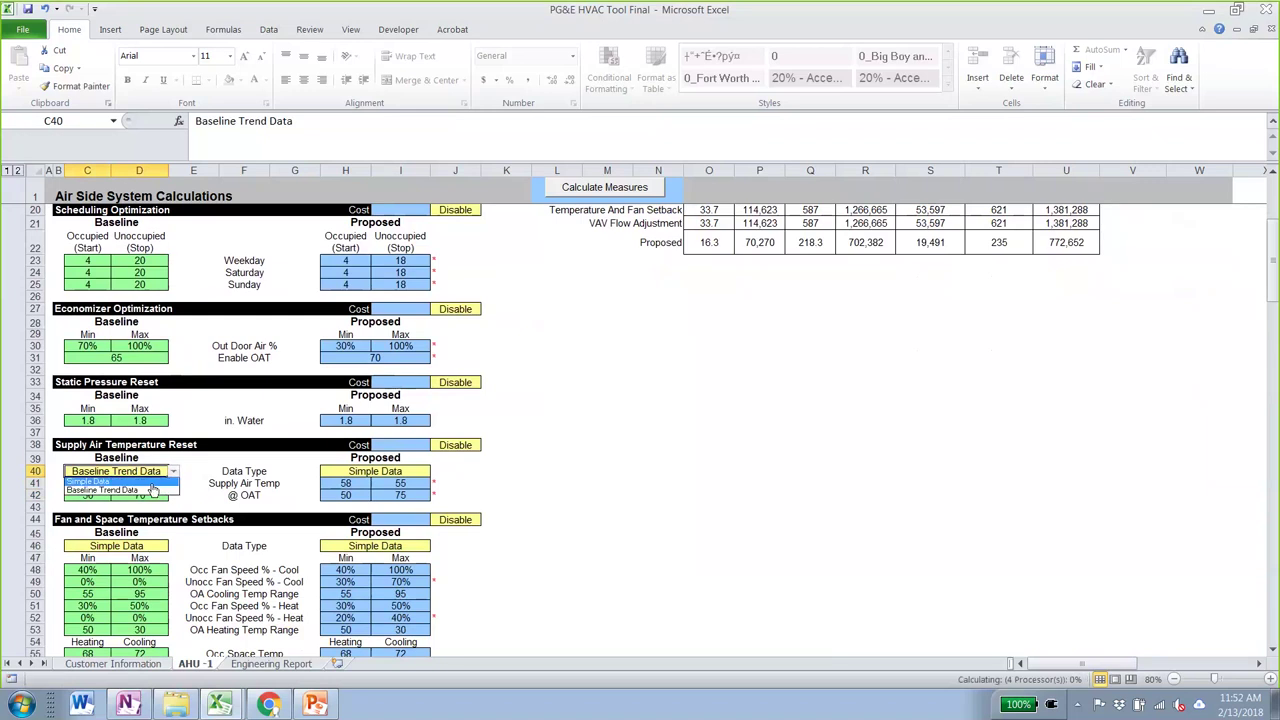
{"action": "left_click", "coordinate": [130, 482]}
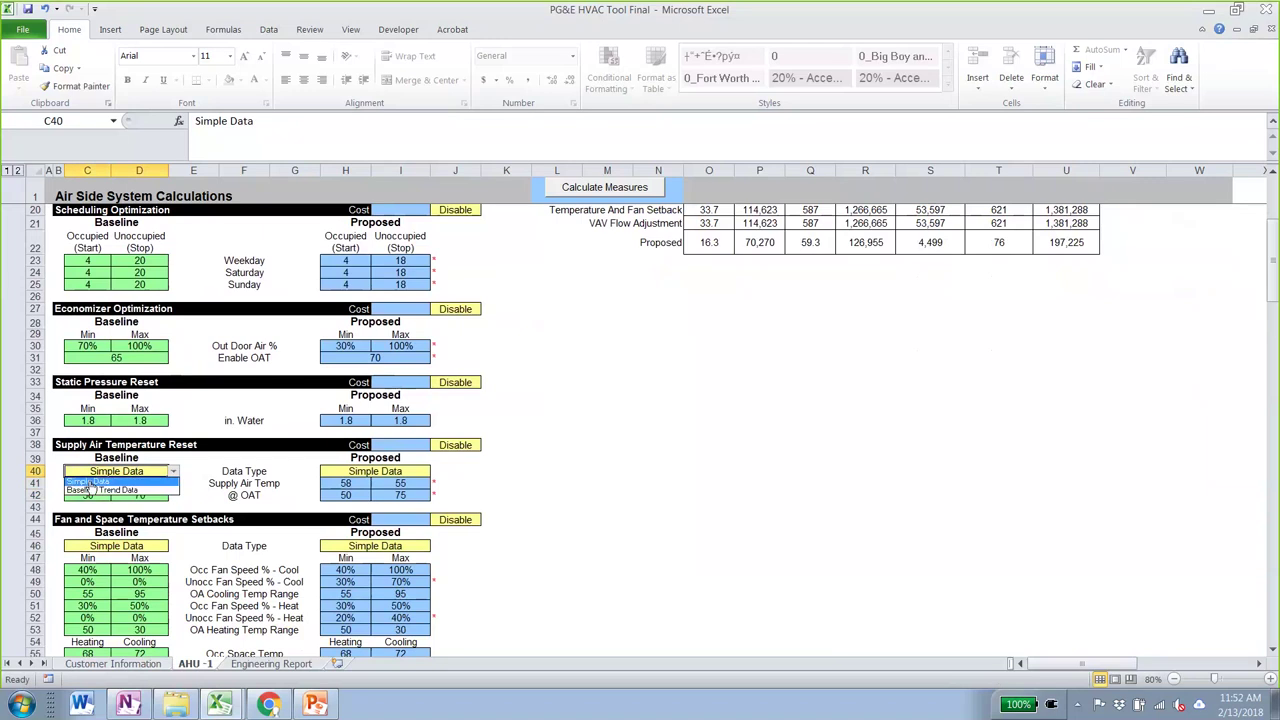
{"action": "key", "text": "Right"}
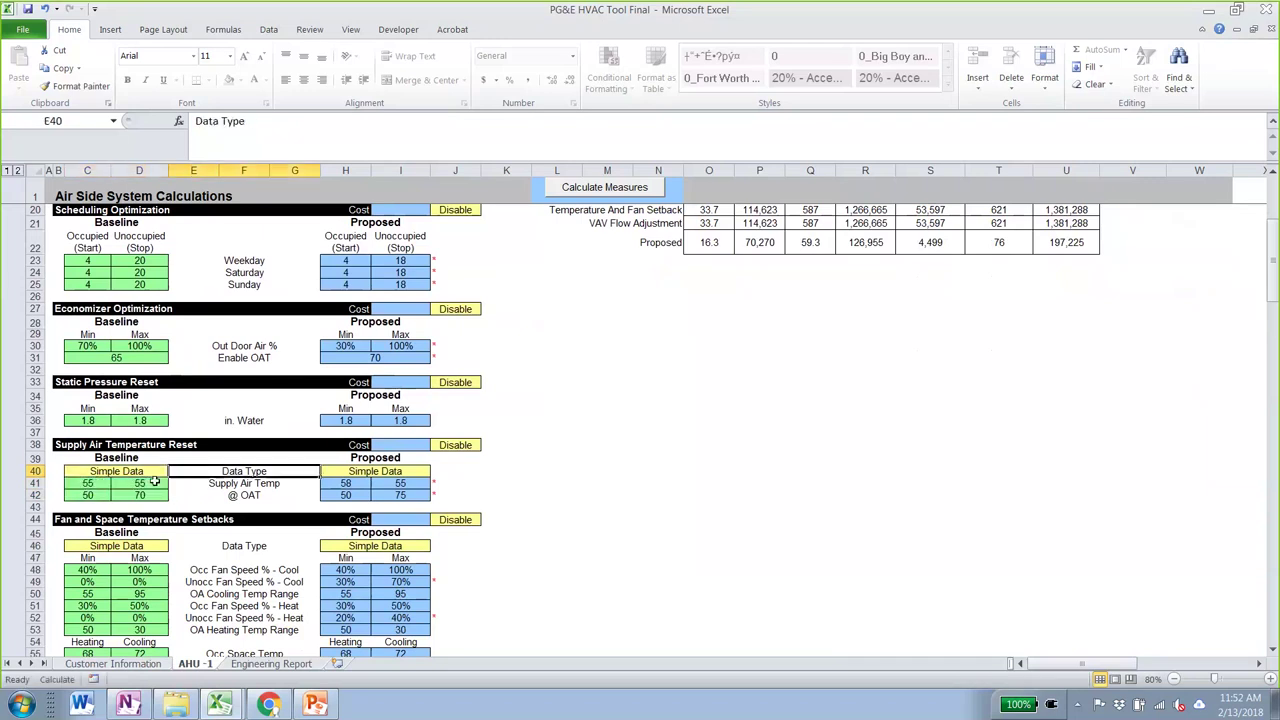
{"action": "left_click", "coordinate": [89, 484]}
{"action": "left_click", "coordinate": [90, 495]}
{"action": "left_click", "coordinate": [135, 495]}
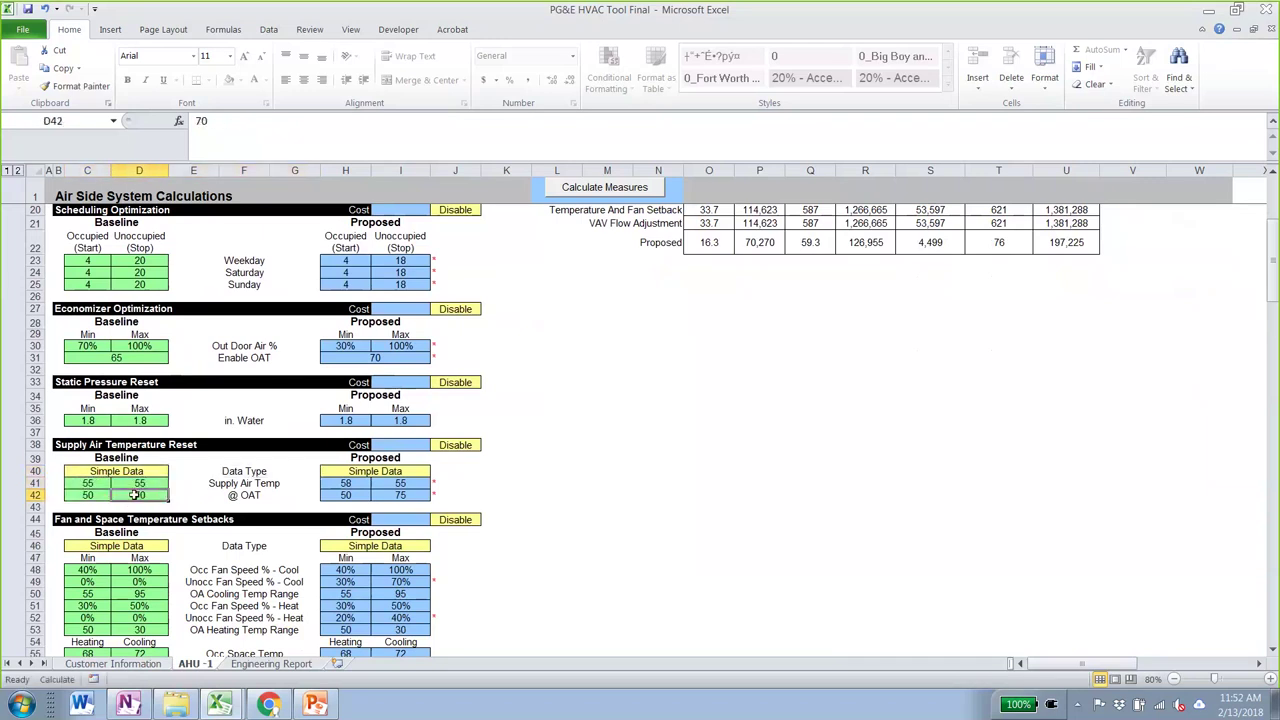
{"action": "key", "text": "Up"}
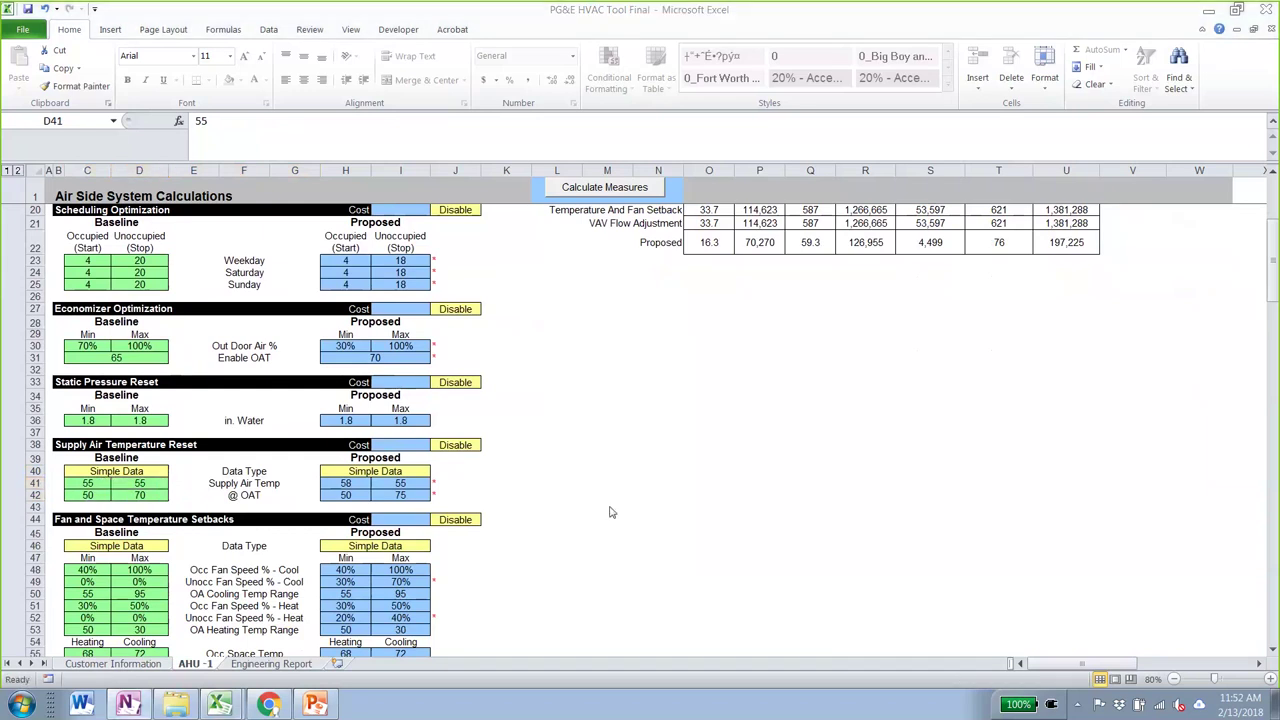
- Set the Scheduling Optimization measure in J20 to Enable
{"action": "scroll", "coordinate": [534, 408], "scroll_direction": "up", "scroll_amount": 5}
{"action": "scroll", "coordinate": [532, 416], "scroll_direction": "up", "scroll_amount": 1}
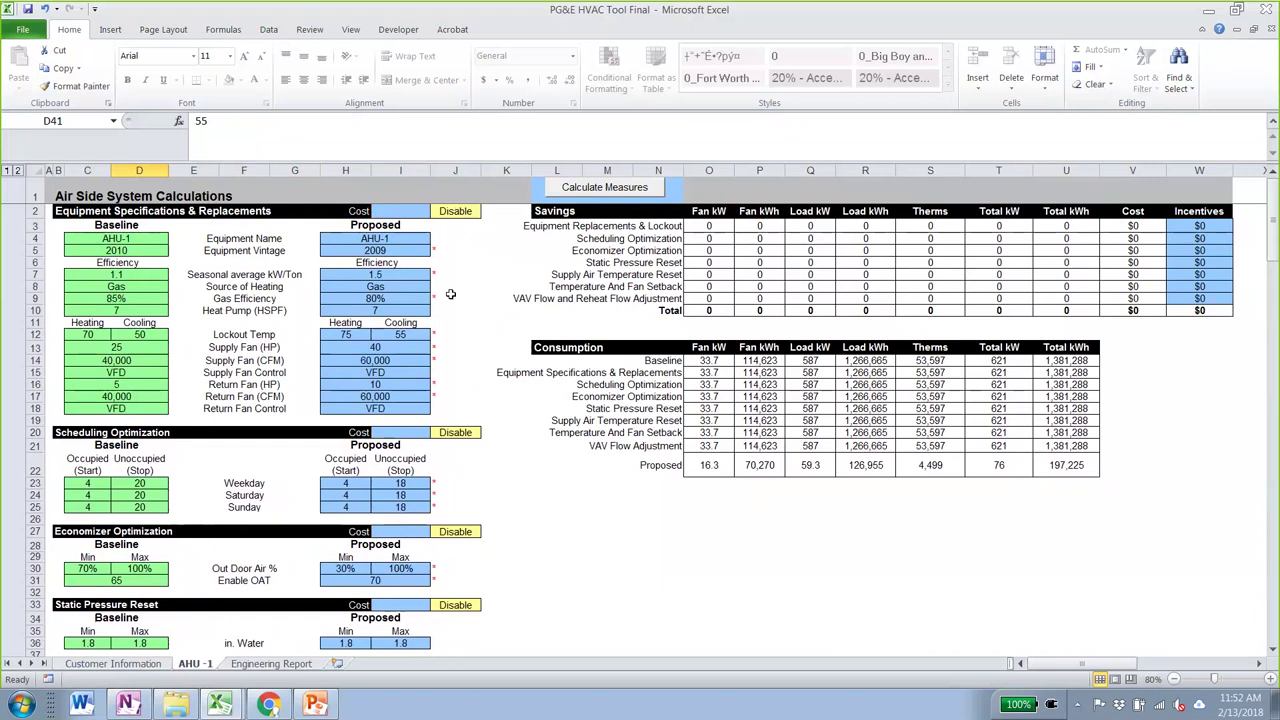
{"action": "left_click", "coordinate": [453, 432]}
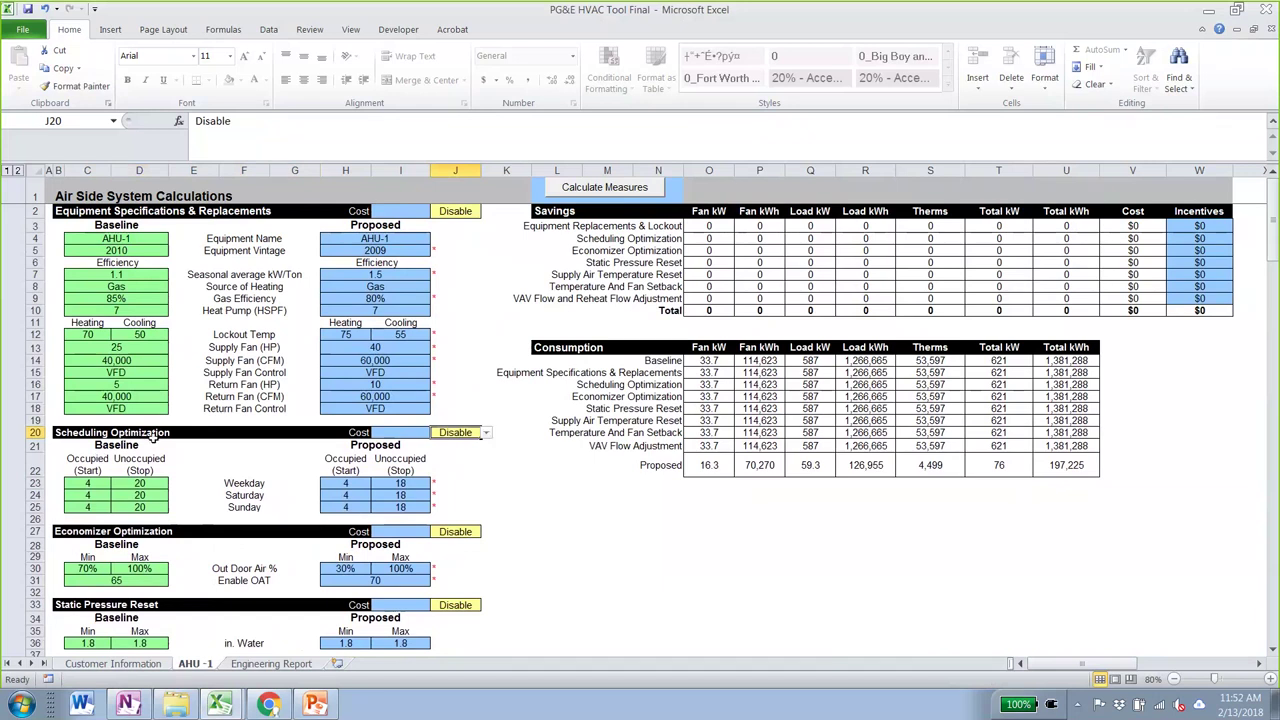
{"action": "left_click", "coordinate": [485, 433]}
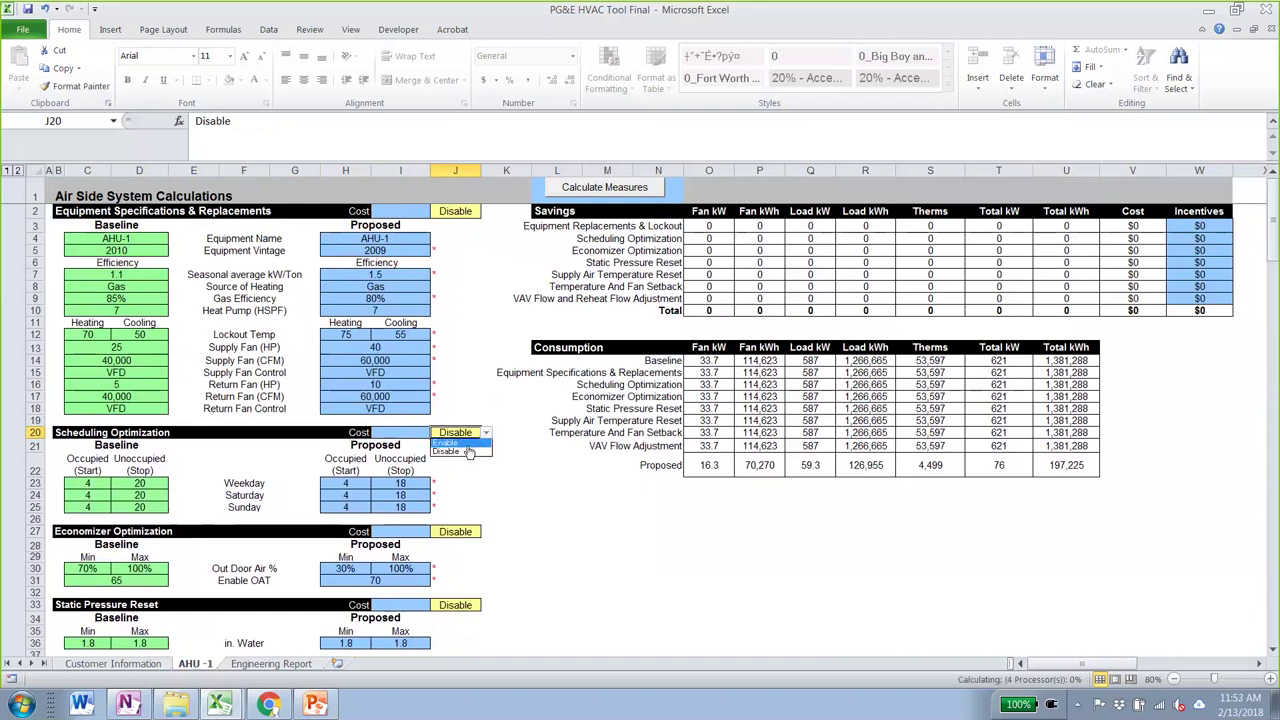
{"action": "left_click", "coordinate": [448, 443]}
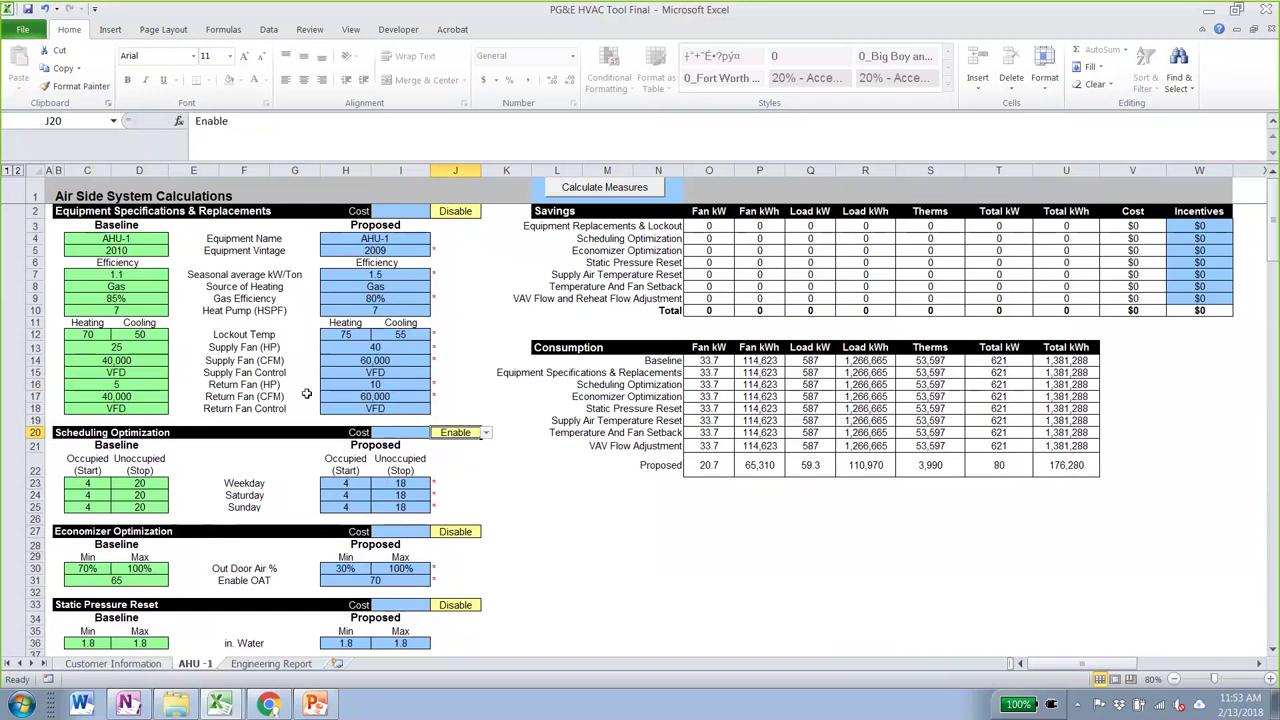
- Review the proposed hours H23:I25, the J23:J24 change-flag formulas and baseline hours C23:D24
{"action": "left_click", "coordinate": [343, 482]}
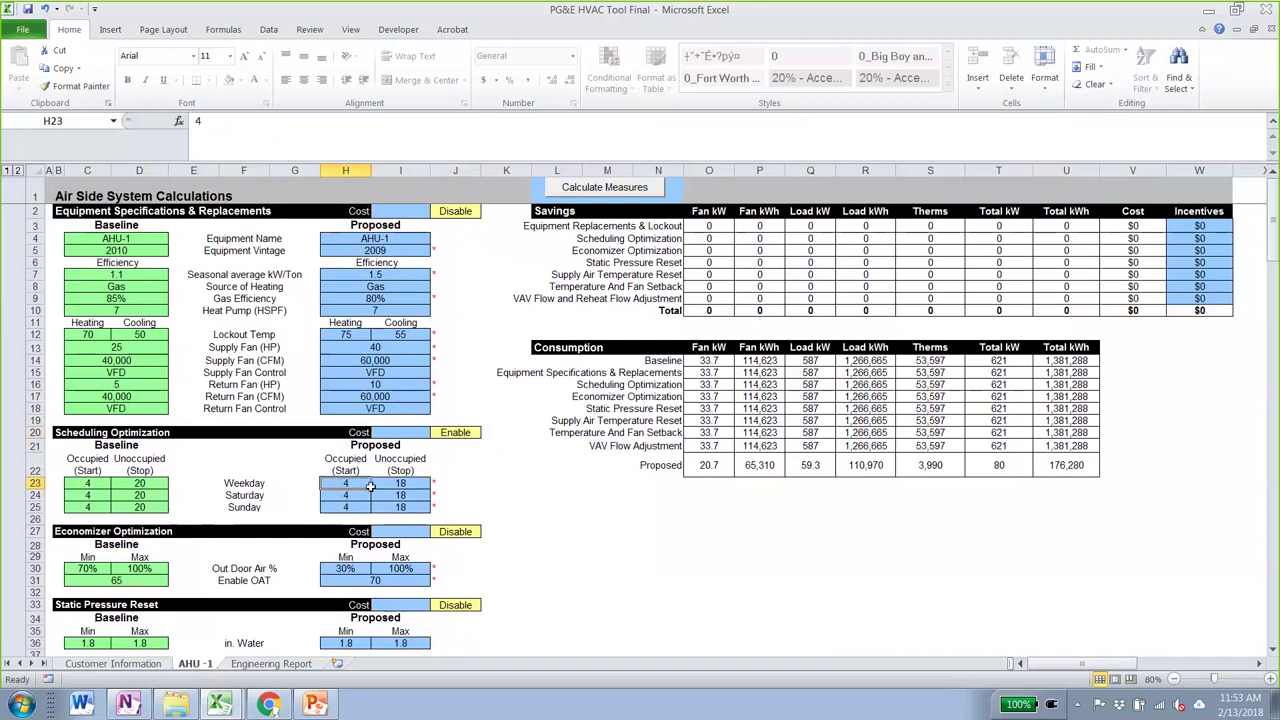
{"action": "left_click_drag", "start_coordinate": [370, 486], "coordinate": [405, 506]}
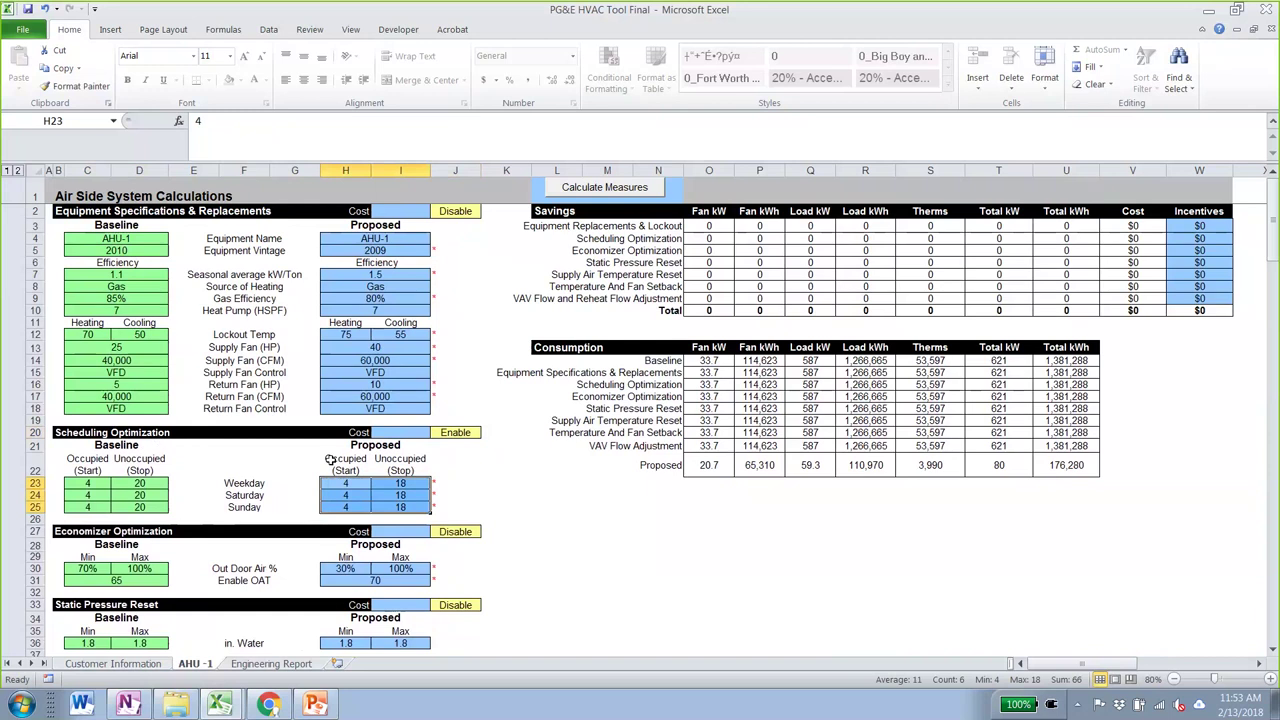
{"action": "left_click", "coordinate": [405, 484]}
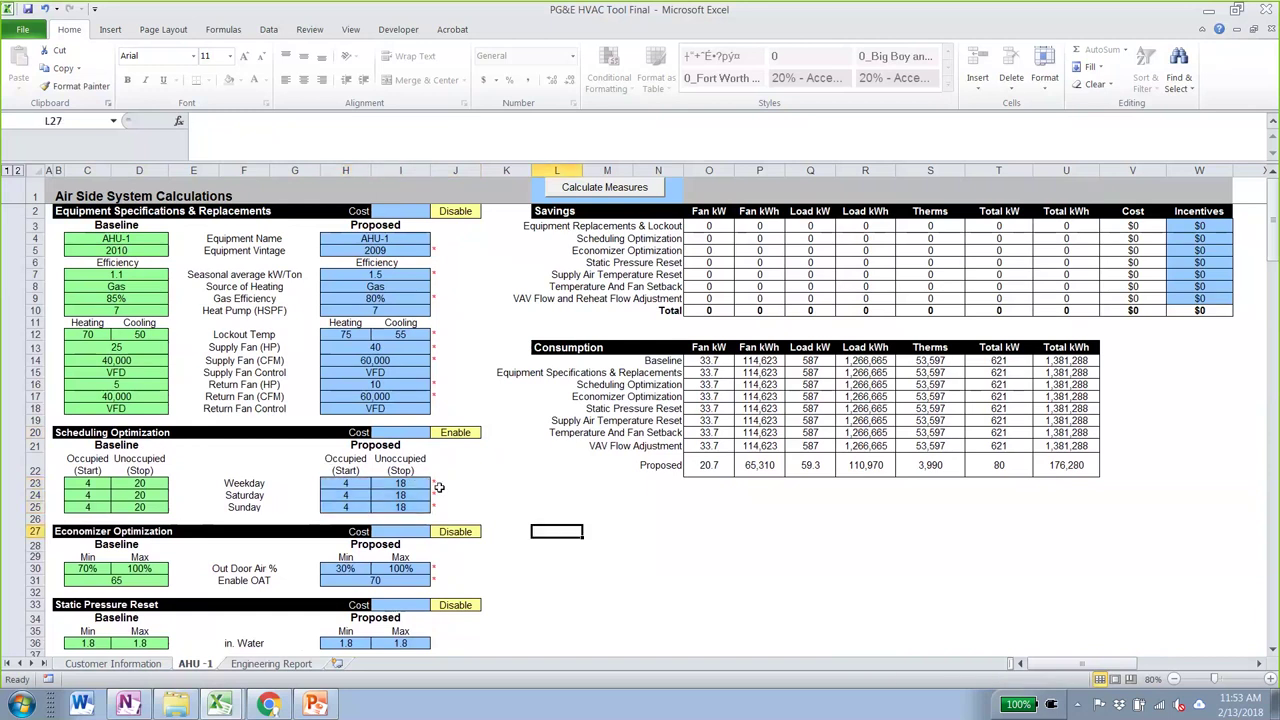
{"action": "left_click", "coordinate": [440, 484]}
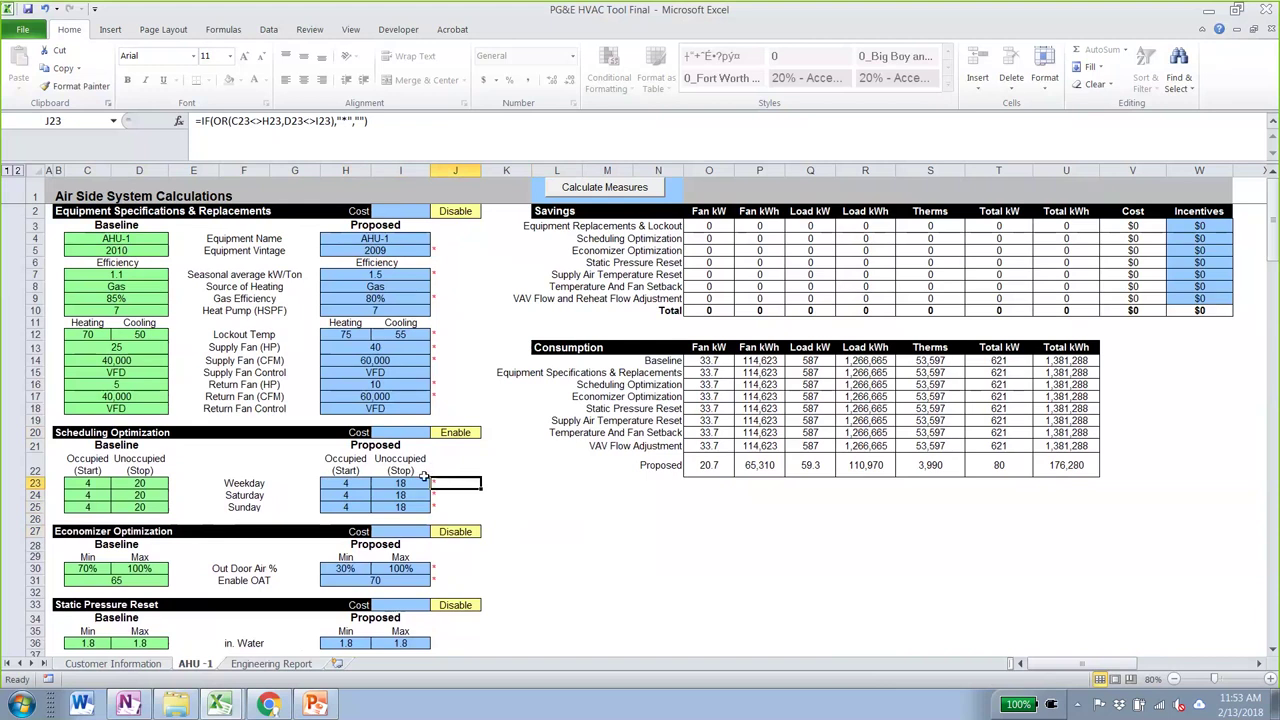
{"action": "left_click", "coordinate": [438, 492]}
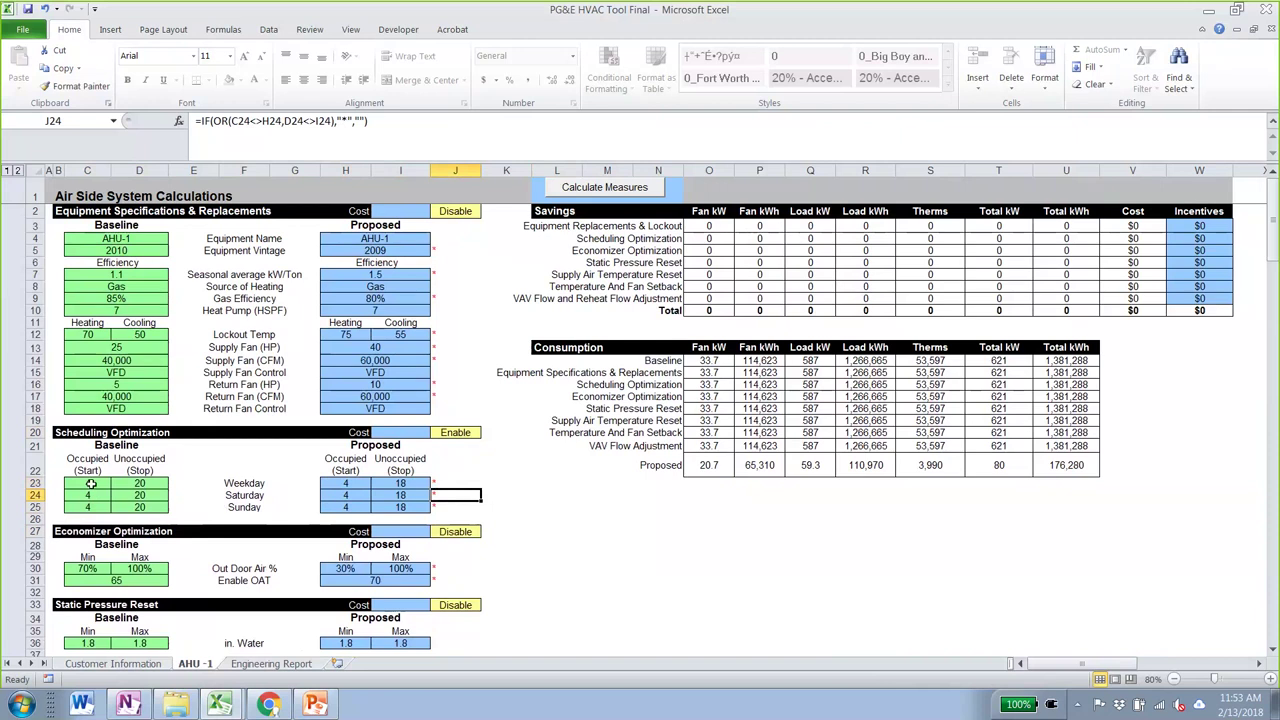
{"action": "left_click_drag", "start_coordinate": [90, 484], "coordinate": [140, 496]}
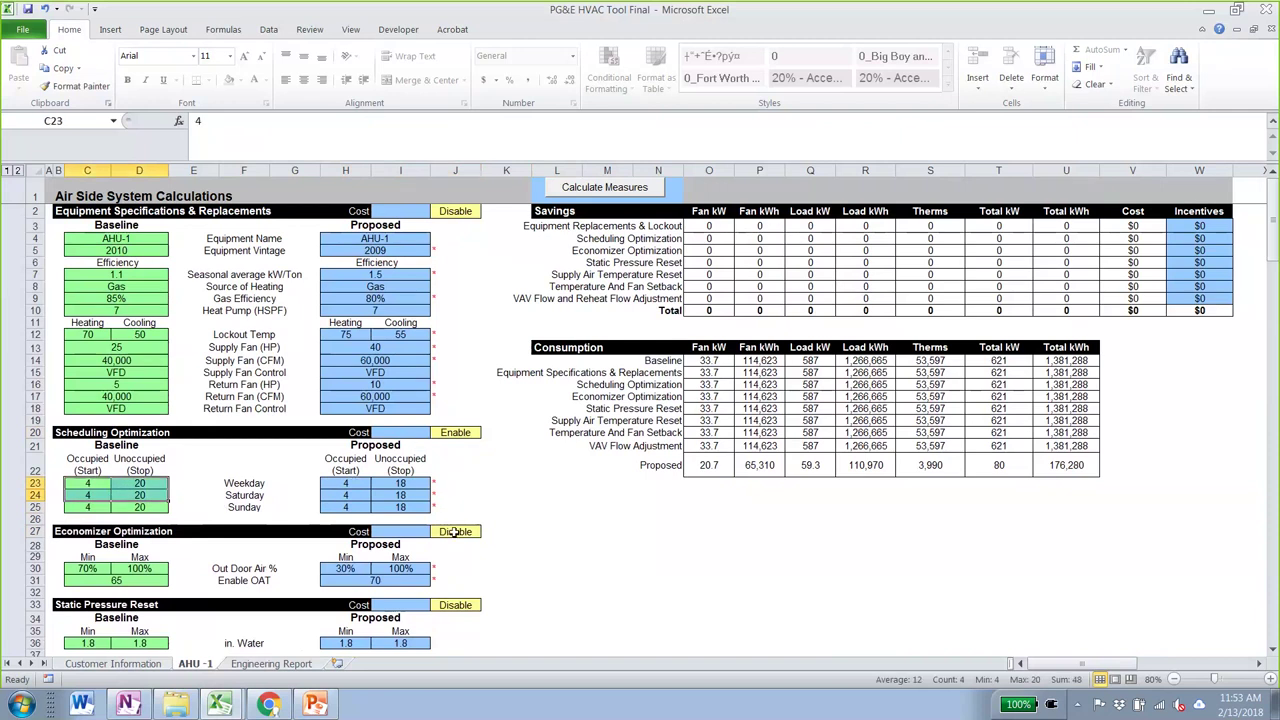
- Switch Scheduling Optimization to Disable to compare totals, then back to Enable
{"action": "left_click", "coordinate": [465, 433]}
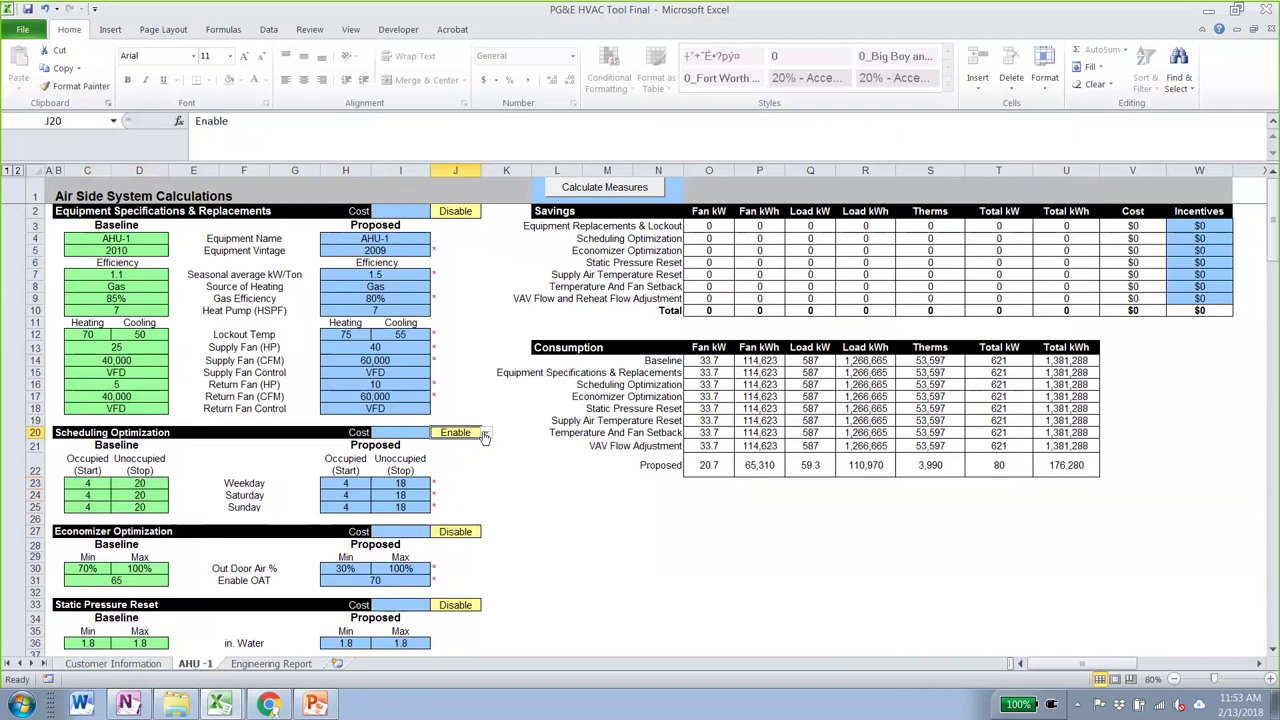
{"action": "left_click", "coordinate": [485, 433]}
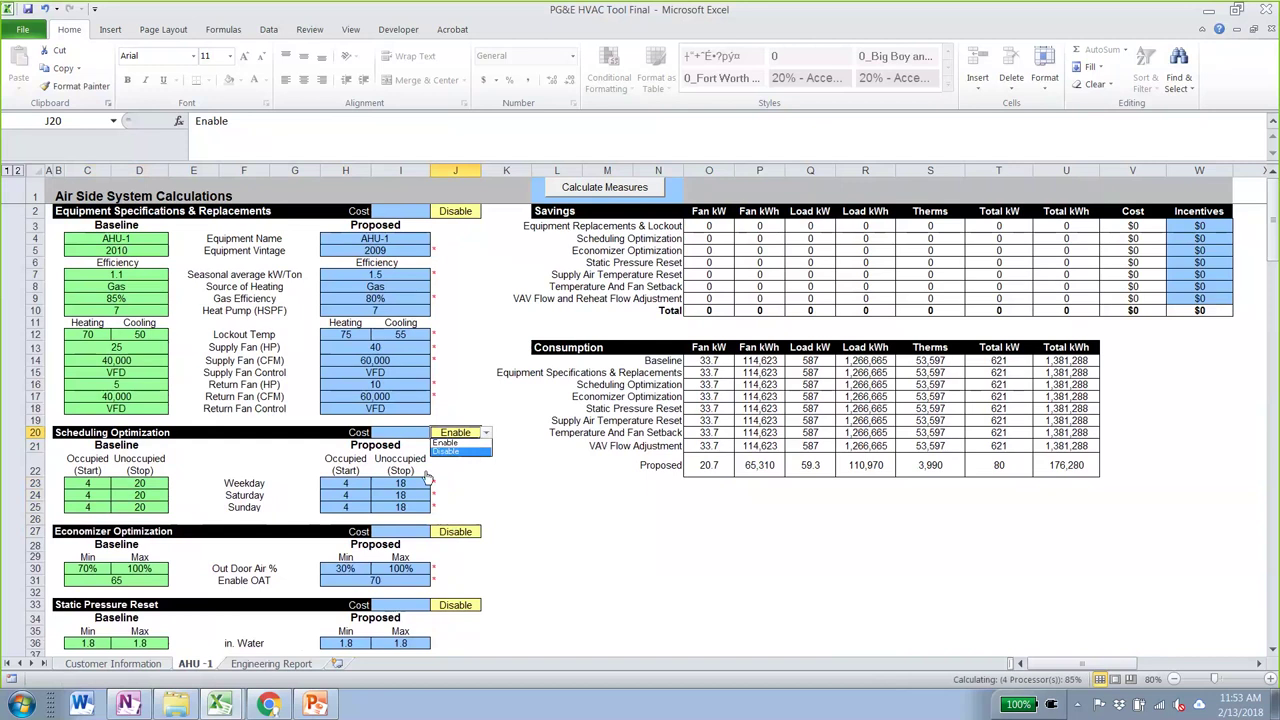
{"action": "left_click", "coordinate": [472, 452]}
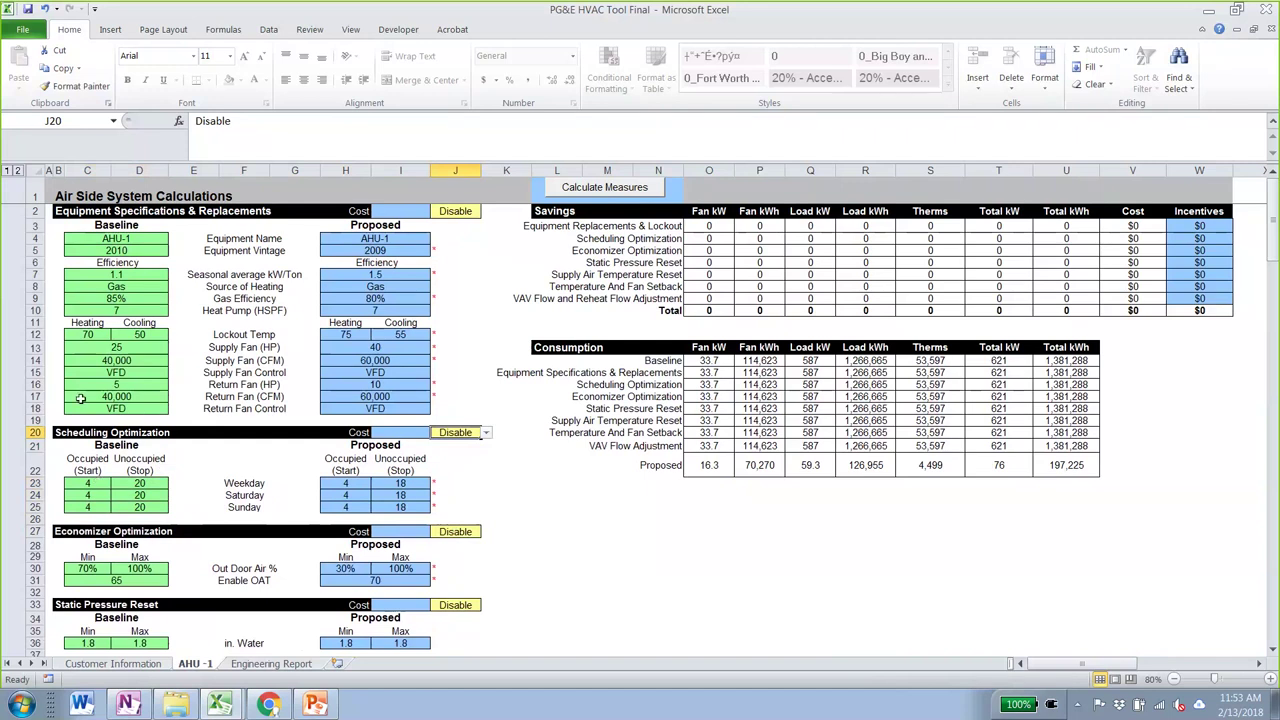
{"action": "left_click", "coordinate": [486, 432]}
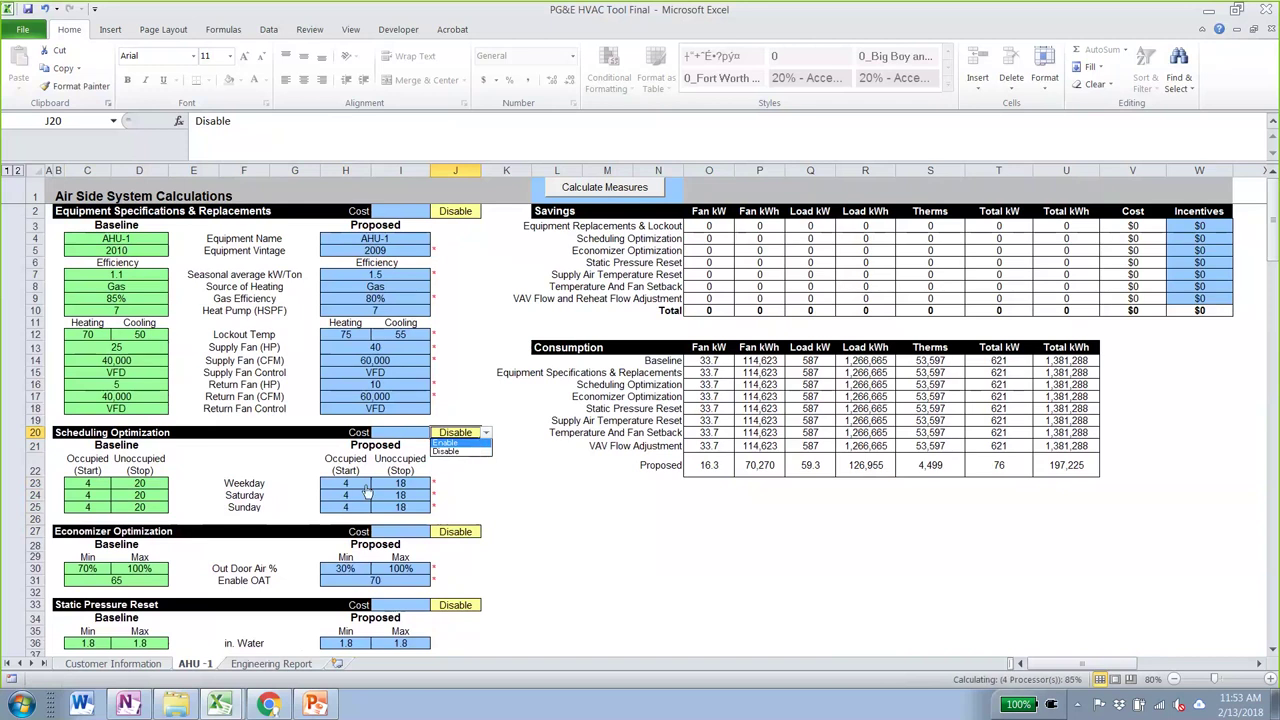
{"action": "left_click", "coordinate": [470, 444]}
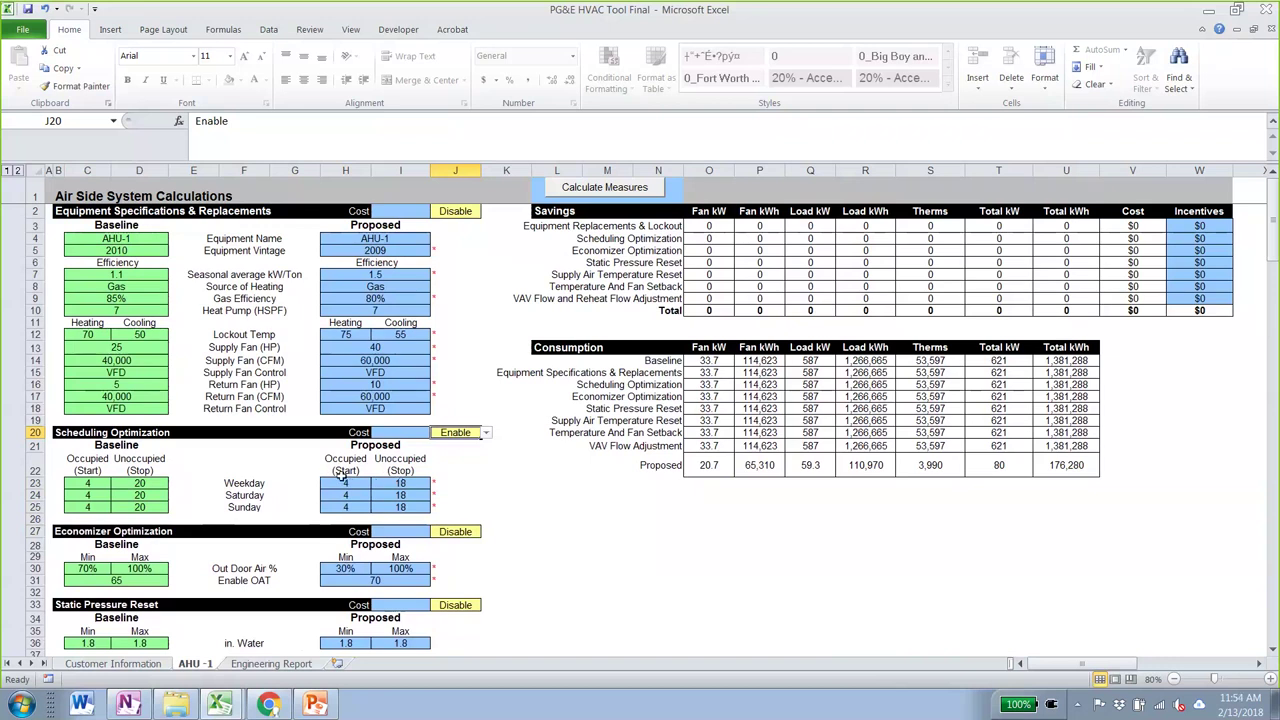
- Enter 5 as the proposed start hour in H23, H24 and H25 for Weekday, Saturday and Sunday
{"action": "left_click", "coordinate": [342, 480]}
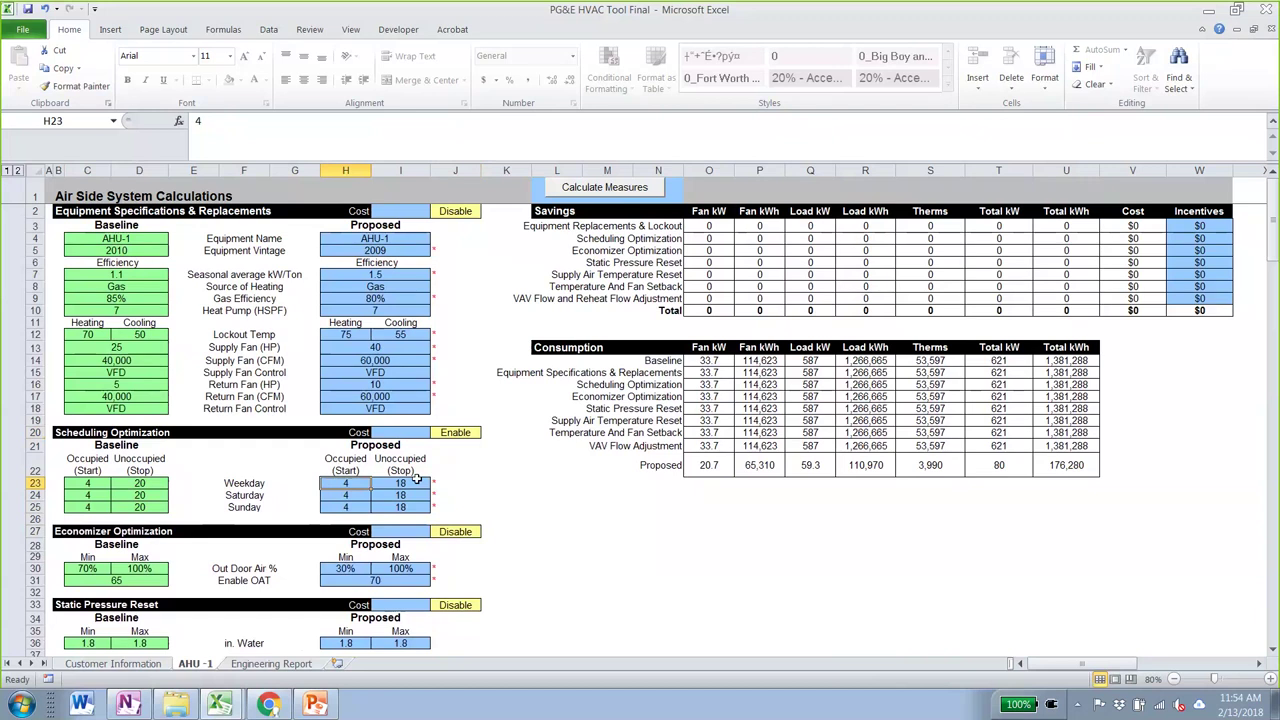
{"action": "type", "text": "5"}
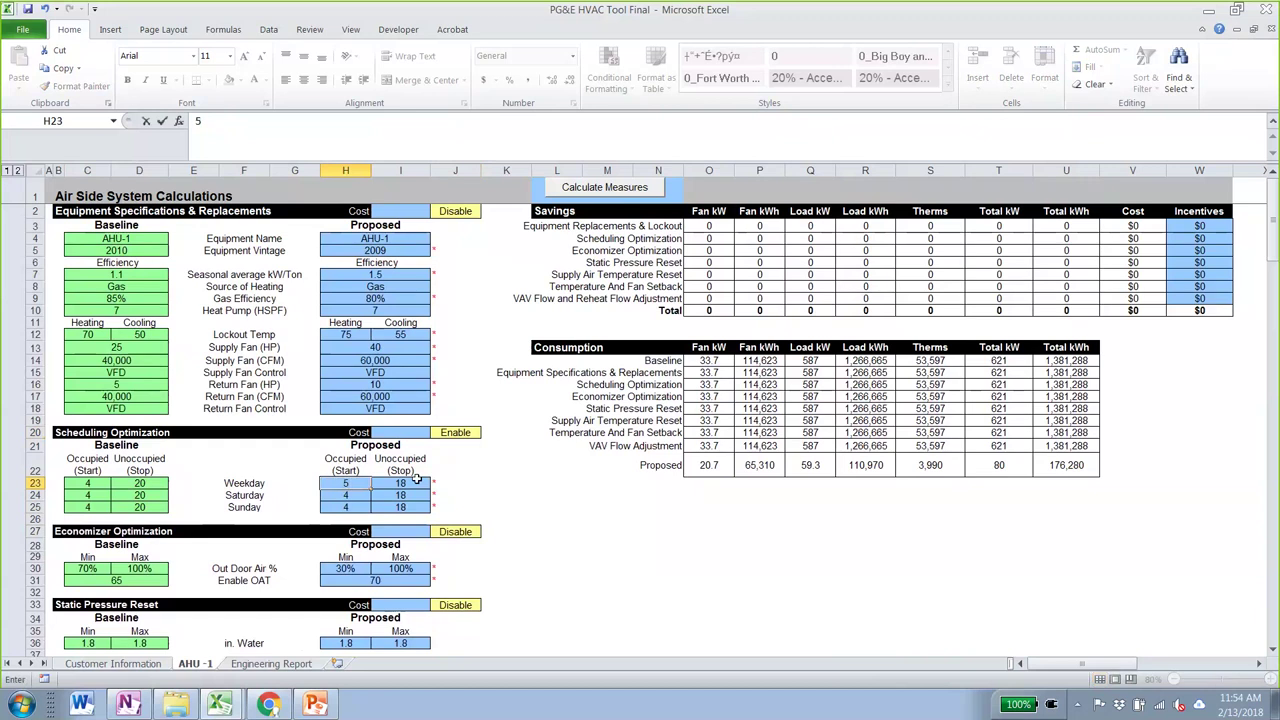
{"action": "left_click", "coordinate": [417, 481]}
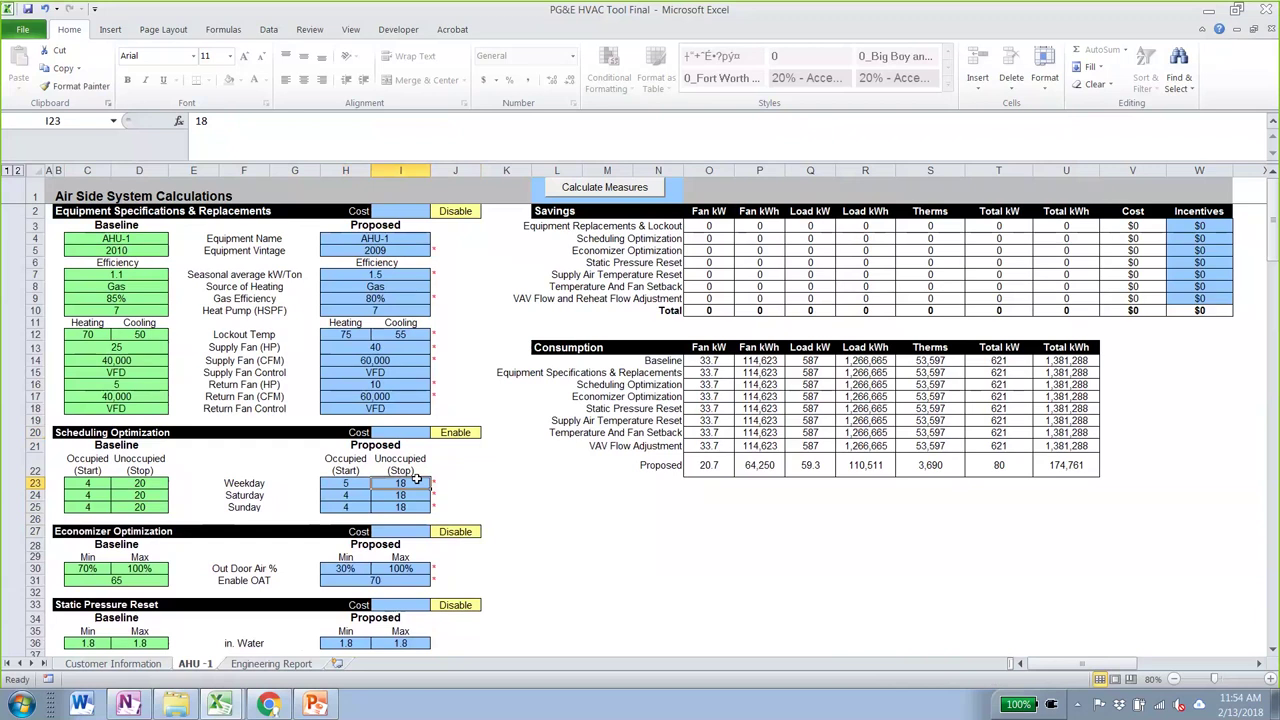
{"action": "key", "text": "Left"}
{"action": "key", "text": "Down"}
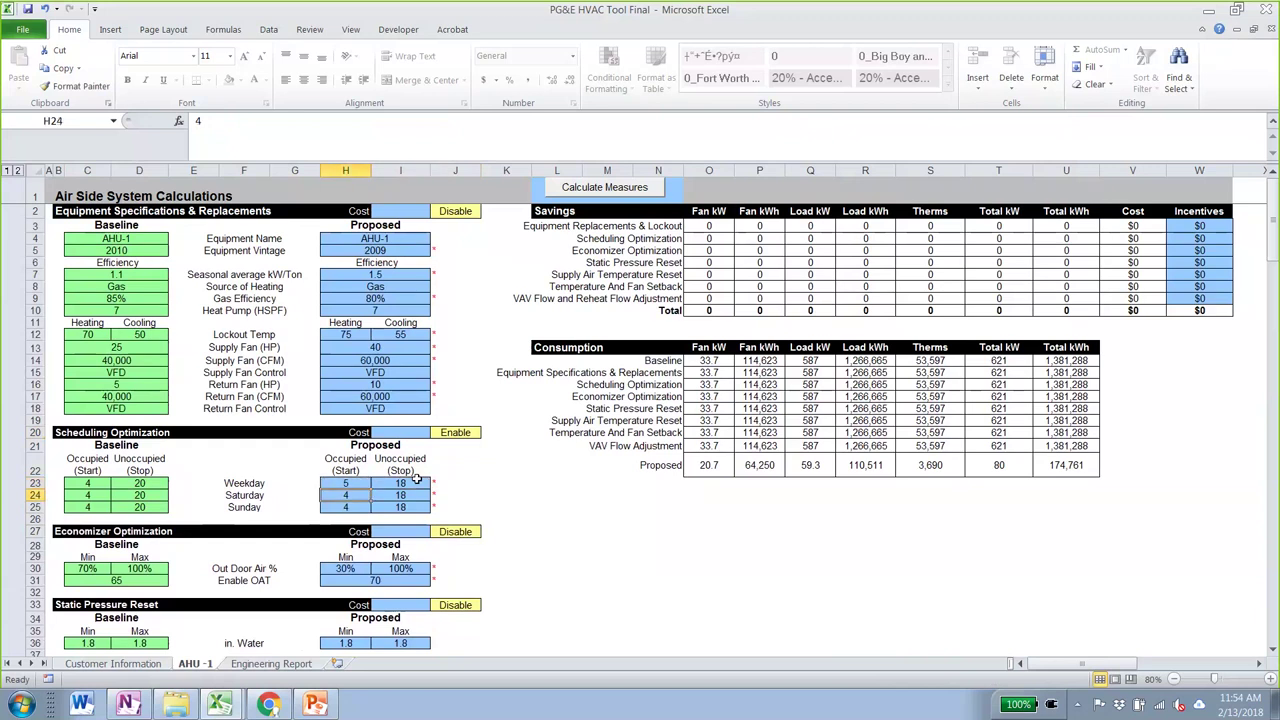
{"action": "type", "text": "5"}
{"action": "key", "text": "ctrl+Return"}
{"action": "key", "text": "Down"}
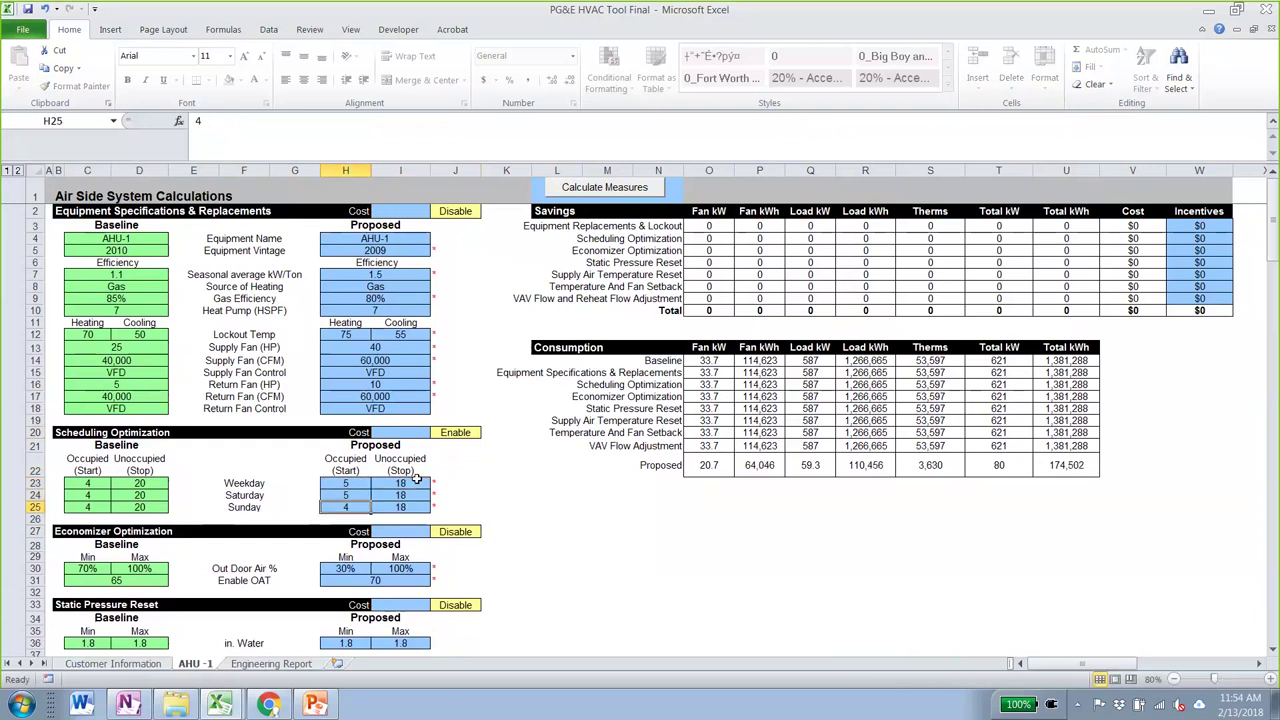
{"action": "type", "text": "5"}
{"action": "key", "text": "ctrl+Return"}
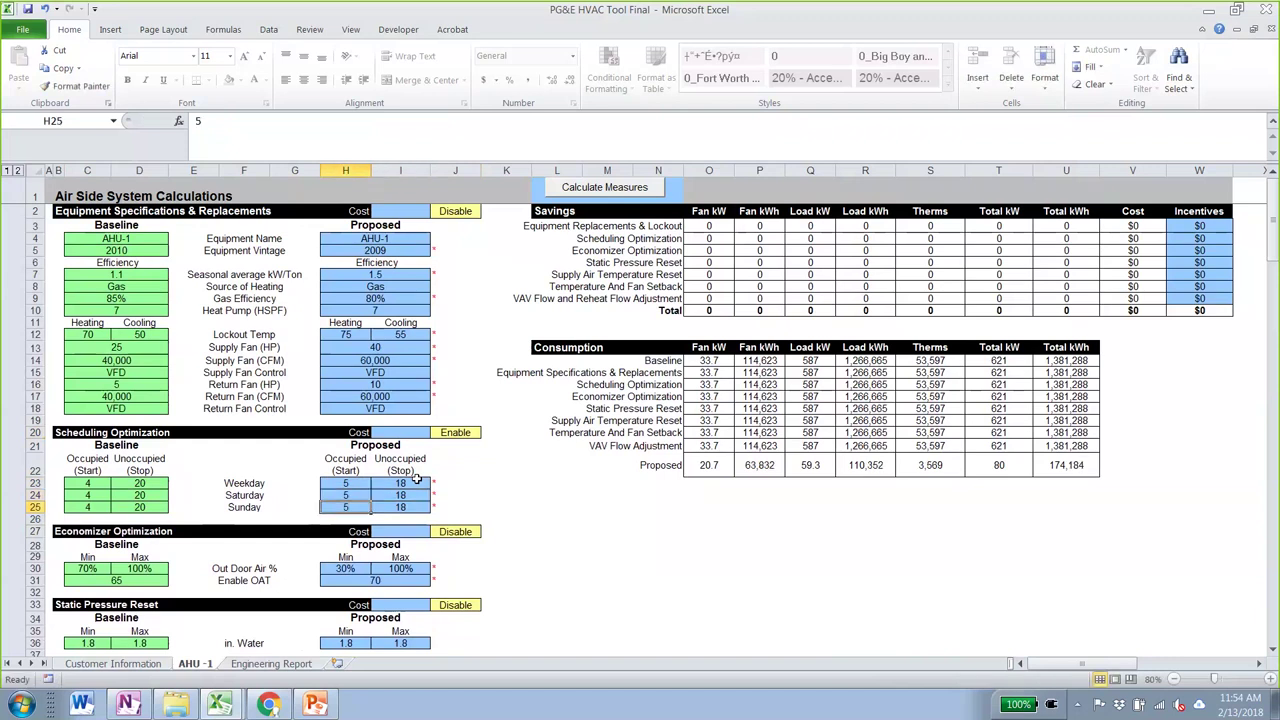
{"action": "key", "text": "Up"}
{"action": "key", "text": "Right"}
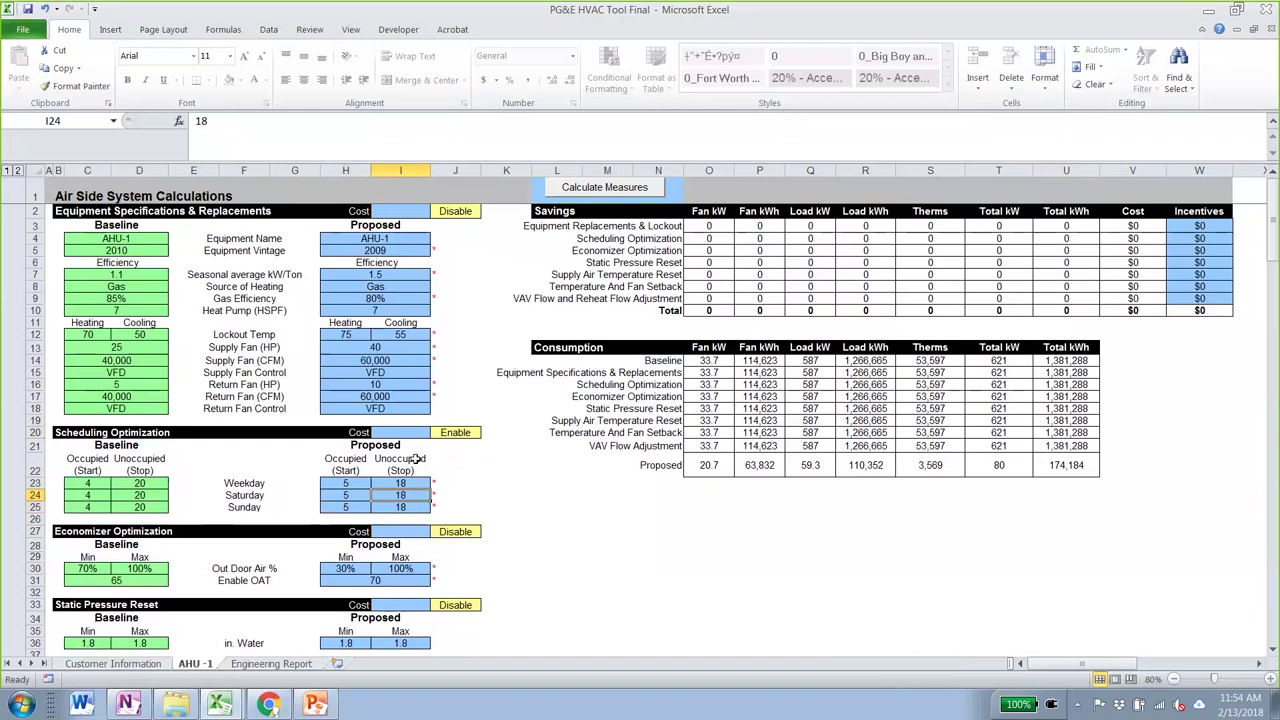
{"action": "left_click", "coordinate": [405, 433]}
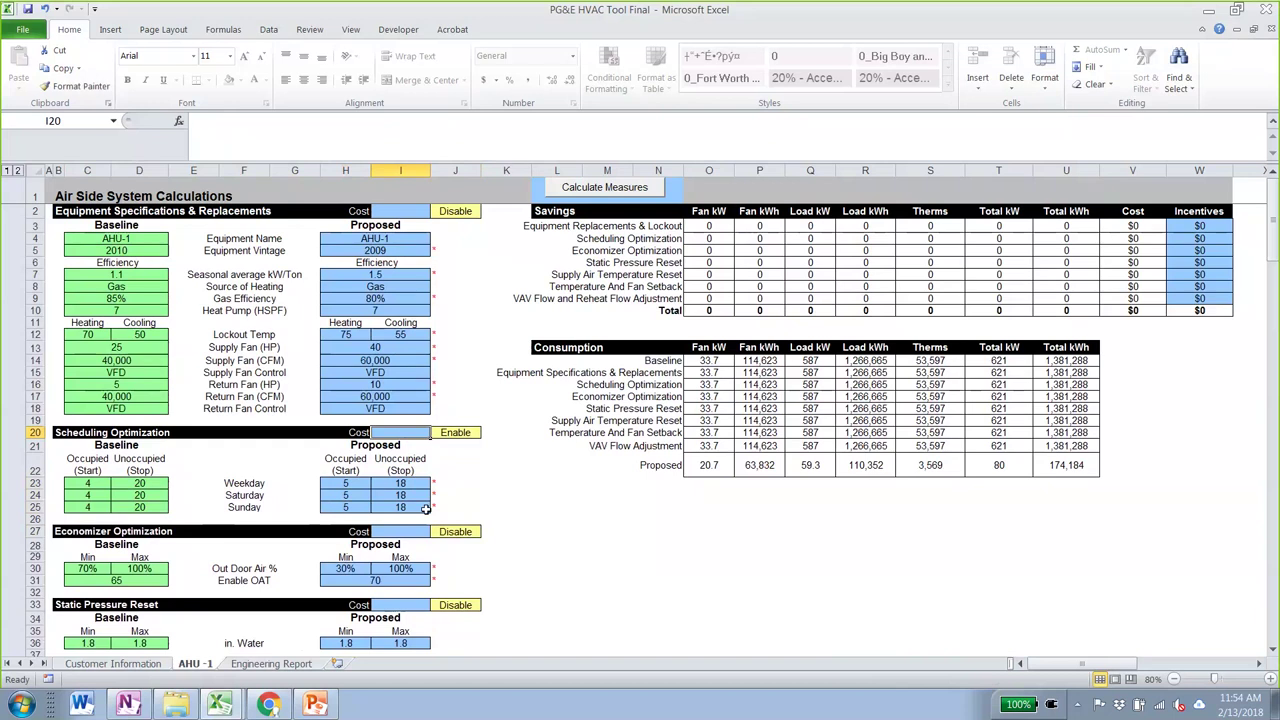
- Enter a $3,000 cost for Scheduling Optimization in I20
{"action": "type", "text": "3000"}
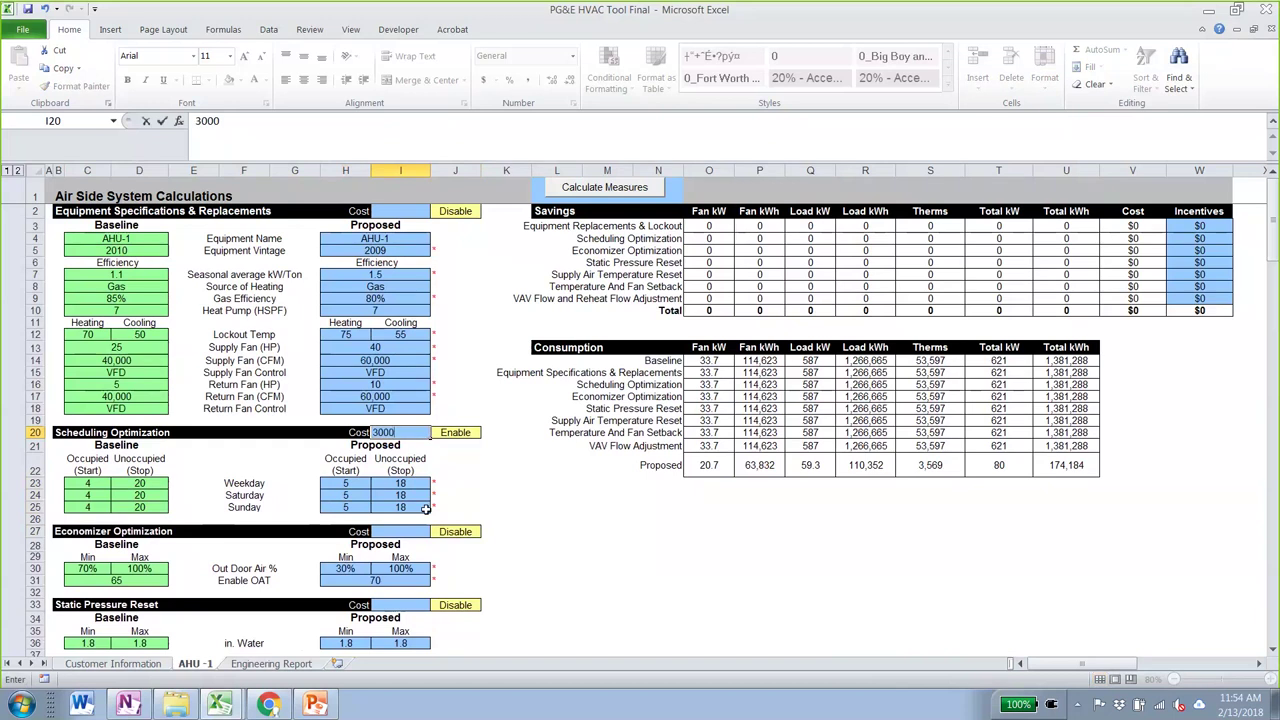
{"action": "key", "text": "Return"}
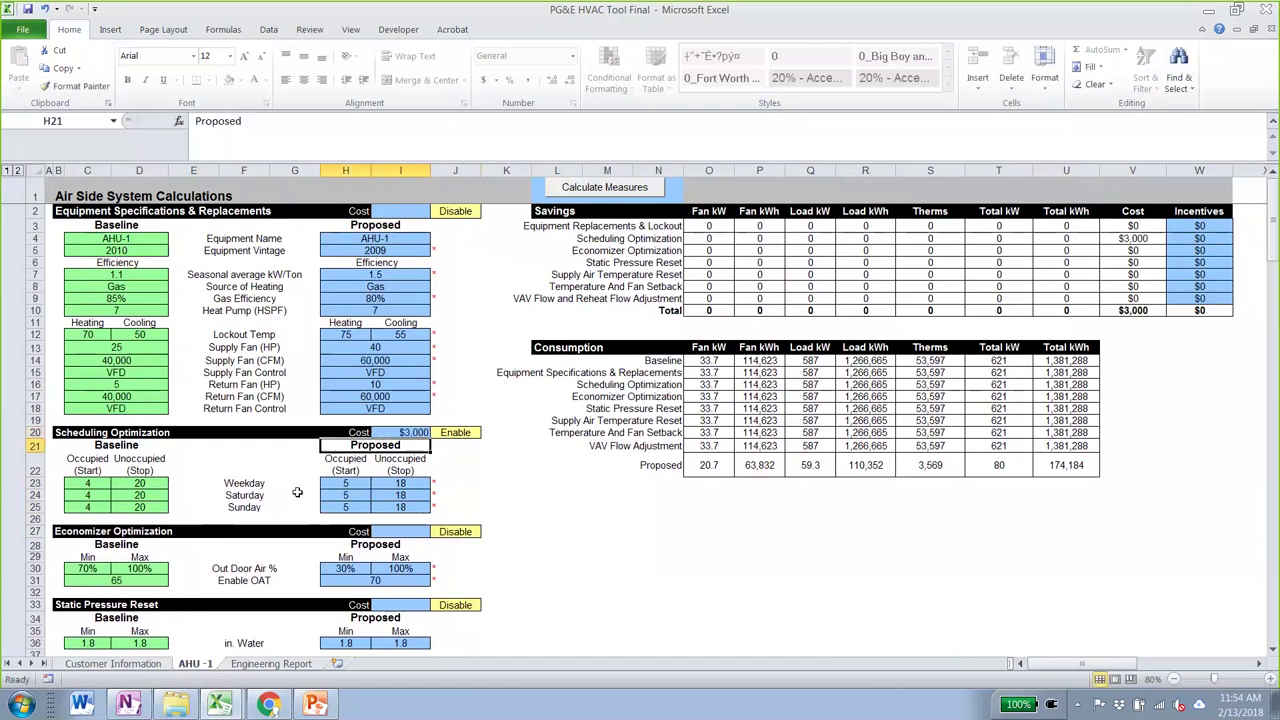
{"action": "left_click", "coordinate": [94, 432]}
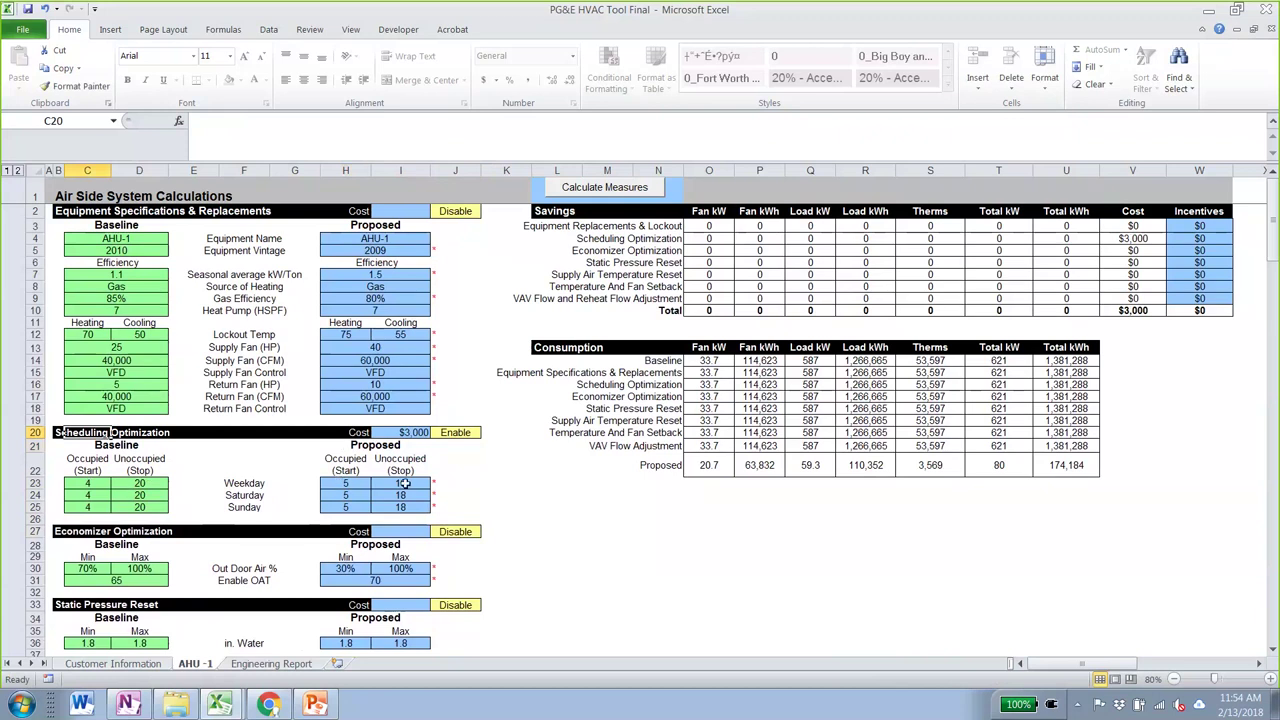
{"action": "scroll", "coordinate": [128, 600], "scroll_direction": "down", "scroll_amount": 1}
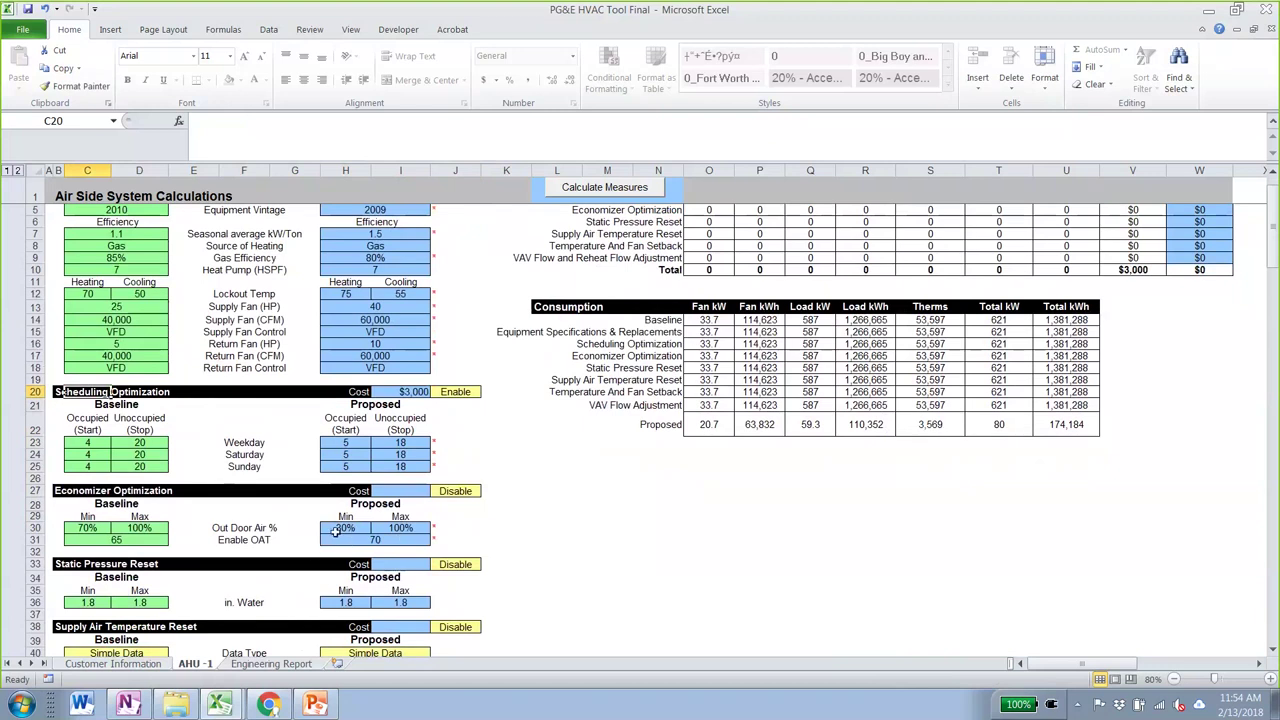
{"action": "left_click", "coordinate": [335, 531]}
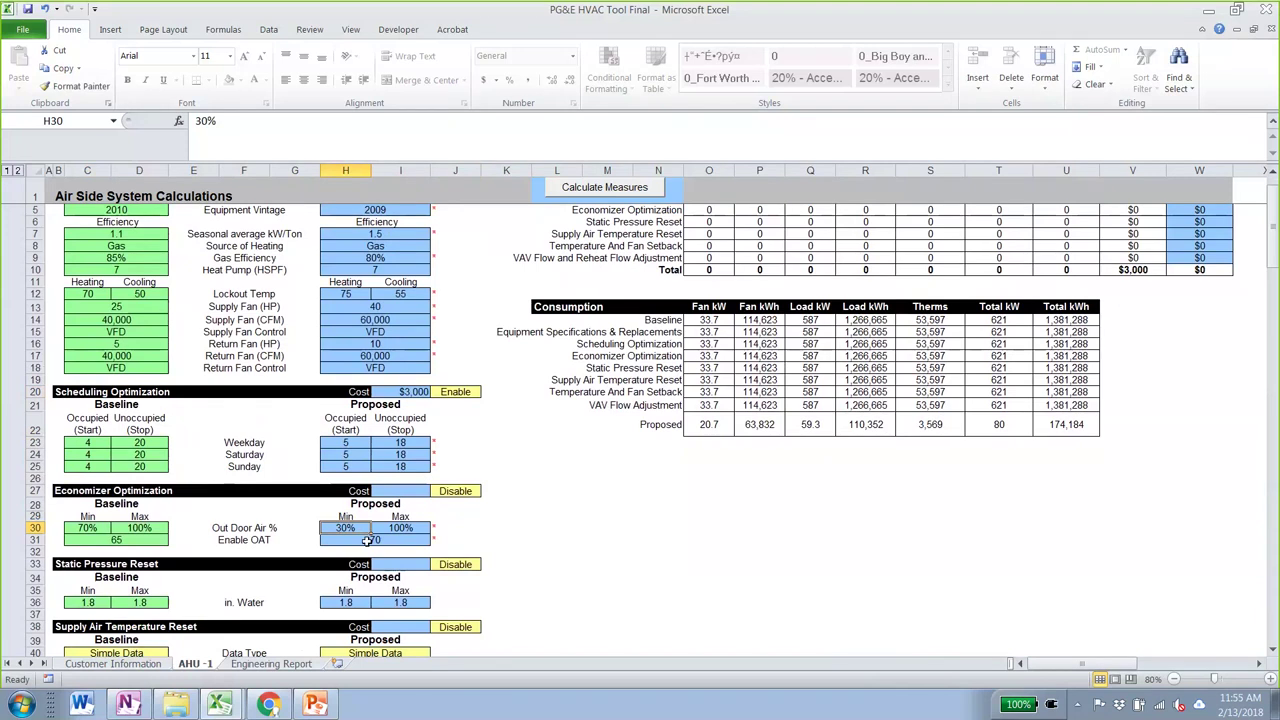
{"action": "left_click", "coordinate": [368, 540]}
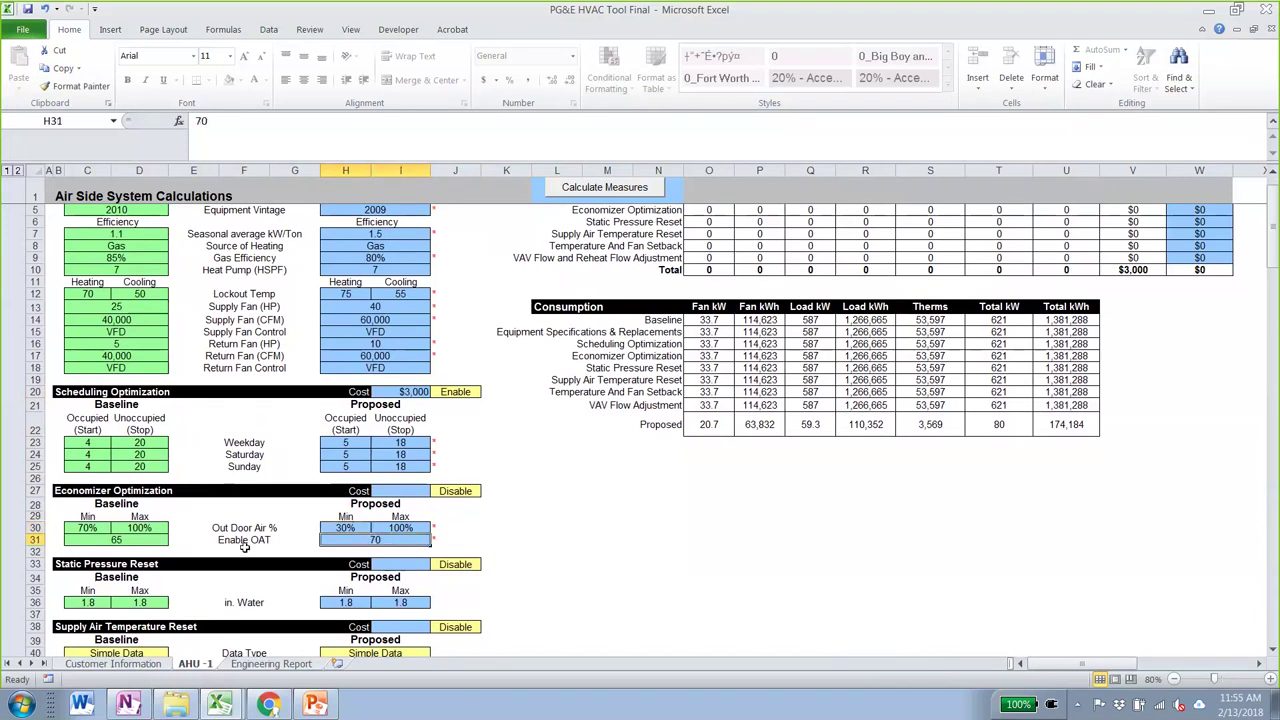
{"action": "left_click", "coordinate": [347, 527]}
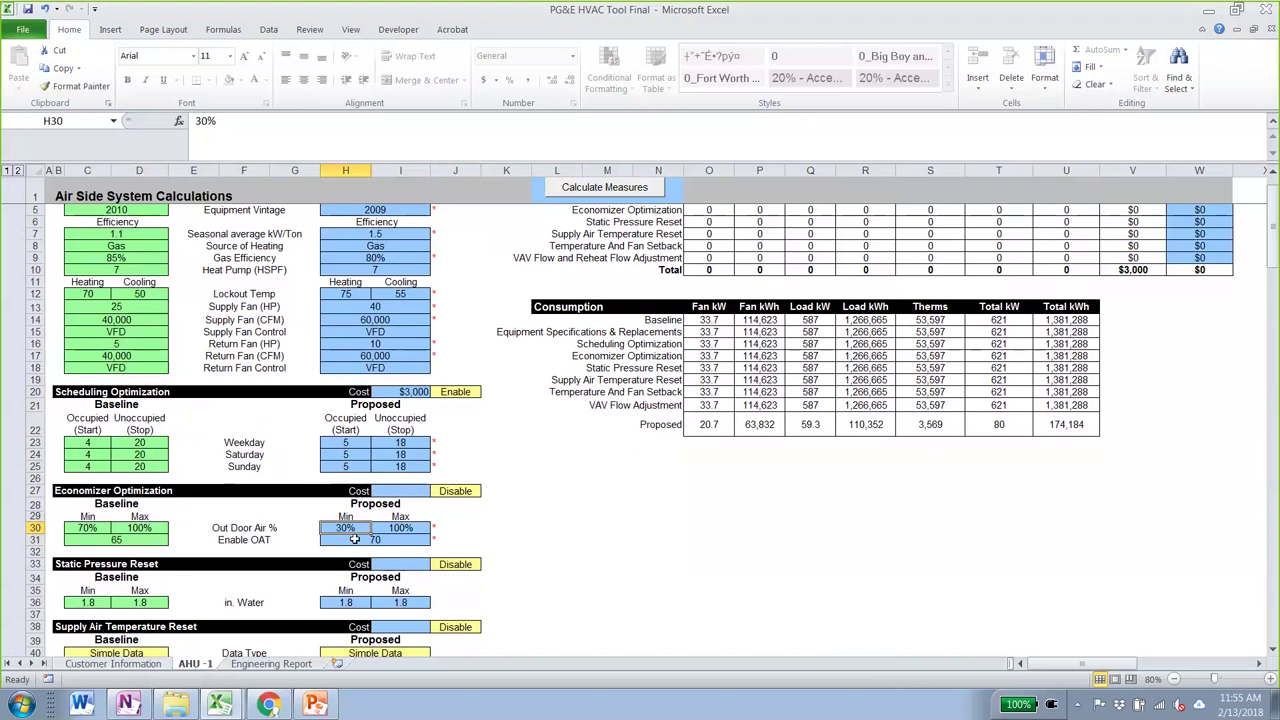
{"action": "left_click", "coordinate": [354, 539]}
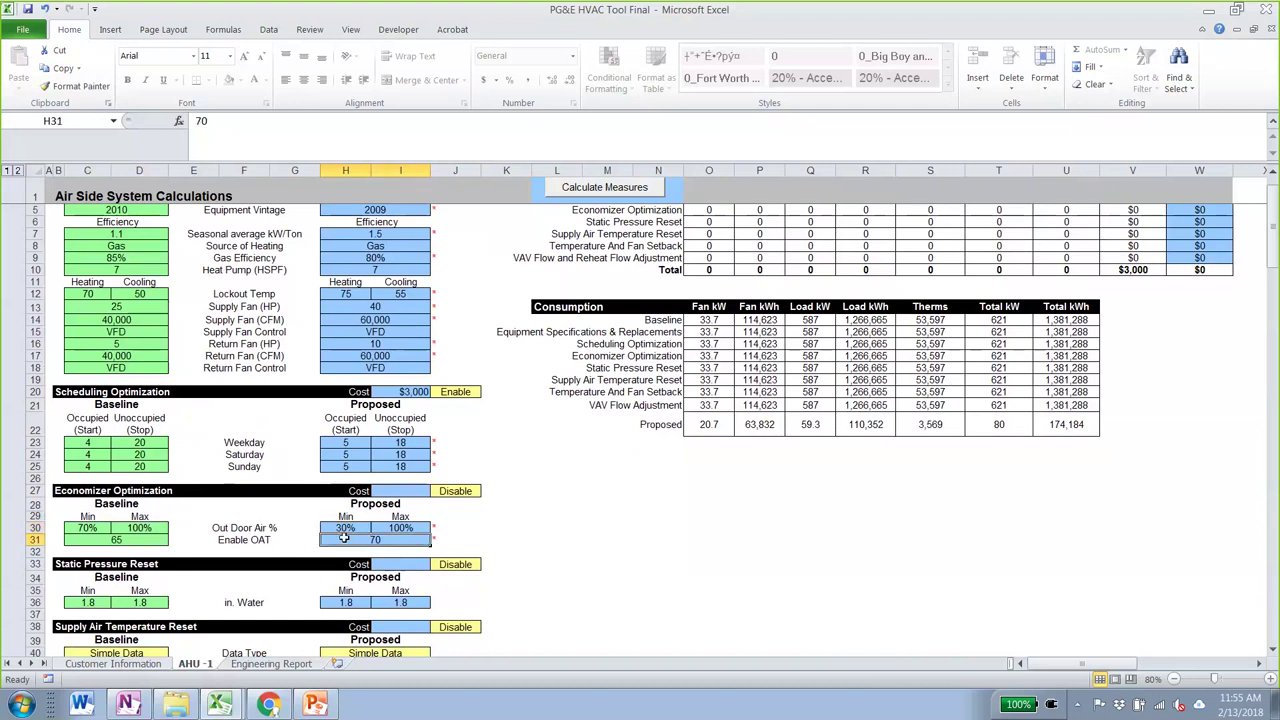
{"action": "left_click", "coordinate": [552, 540]}
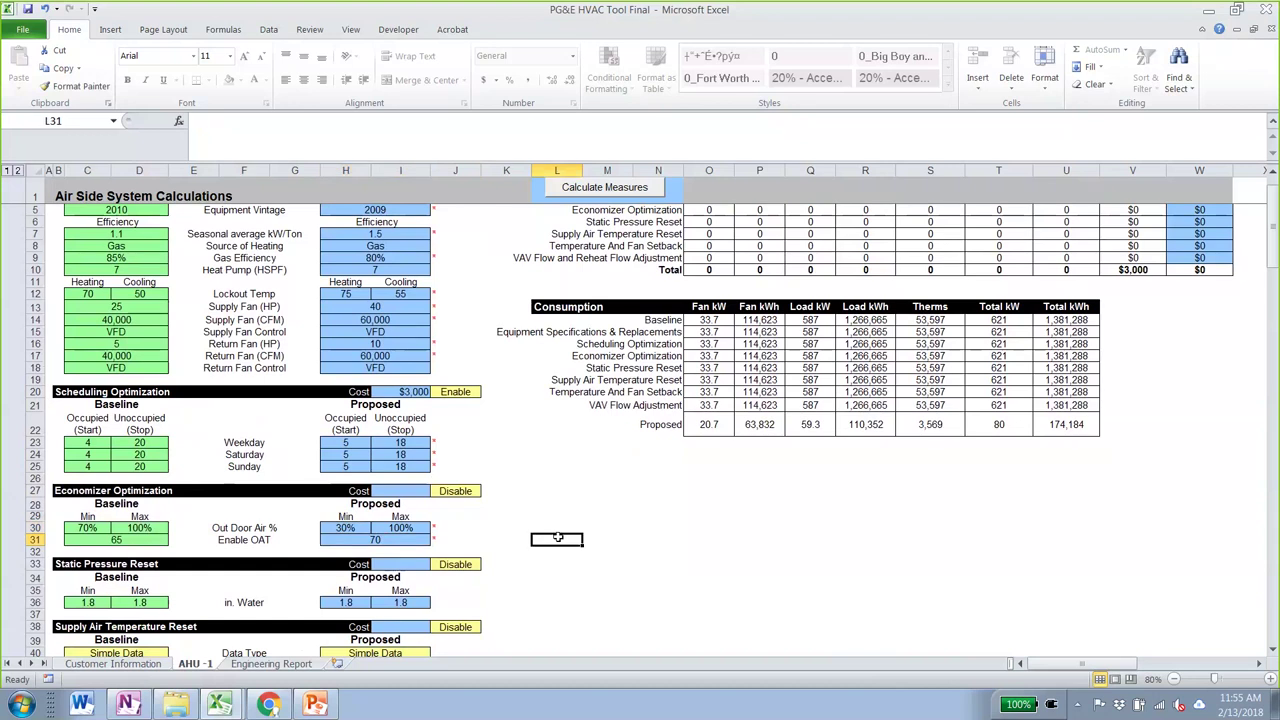
{"action": "left_click", "coordinate": [460, 490]}
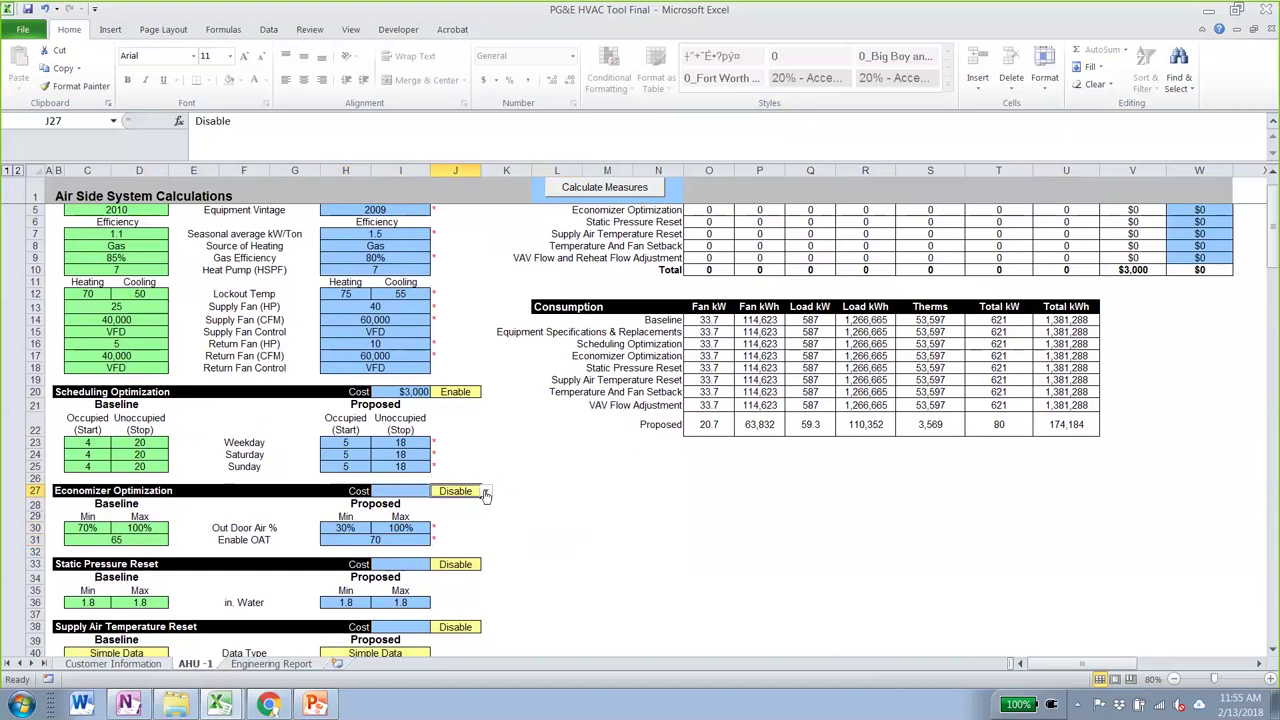
- Set Economizer Optimization in J27 to Enable and enter its $5,000 cost in I27
{"action": "left_click", "coordinate": [485, 491]}
{"action": "left_click", "coordinate": [466, 503]}
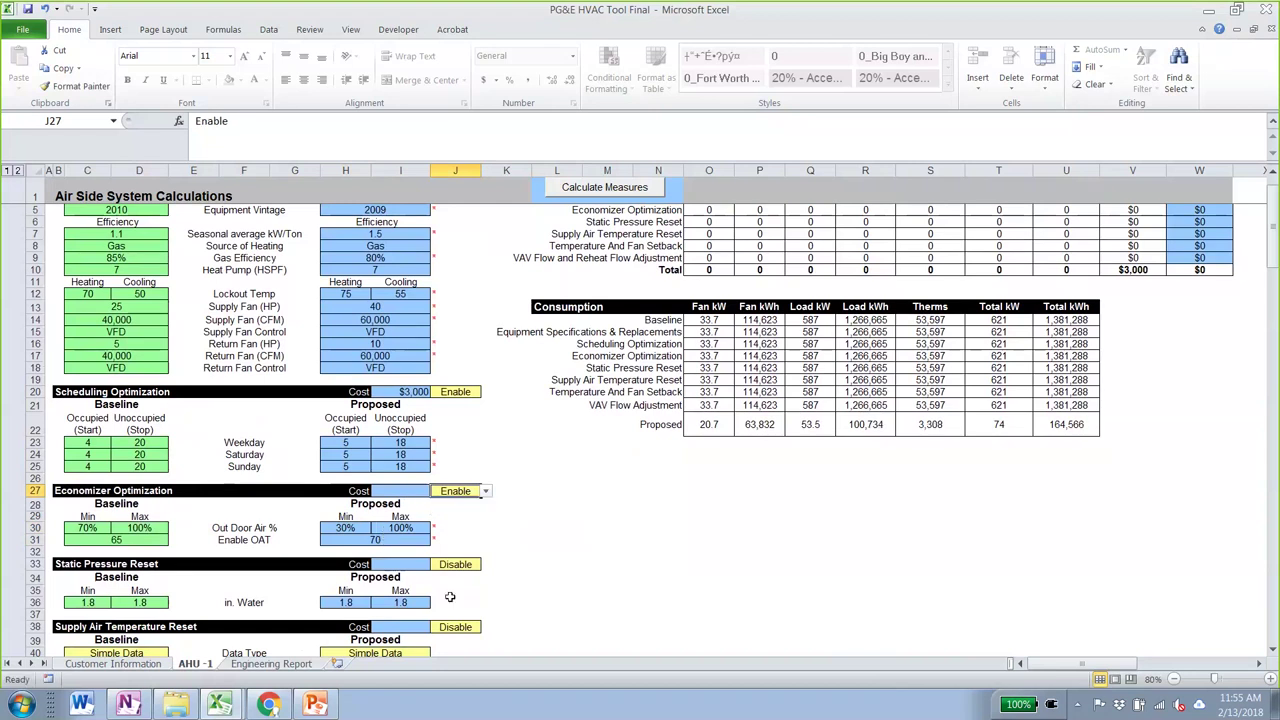
{"action": "left_click", "coordinate": [402, 493]}
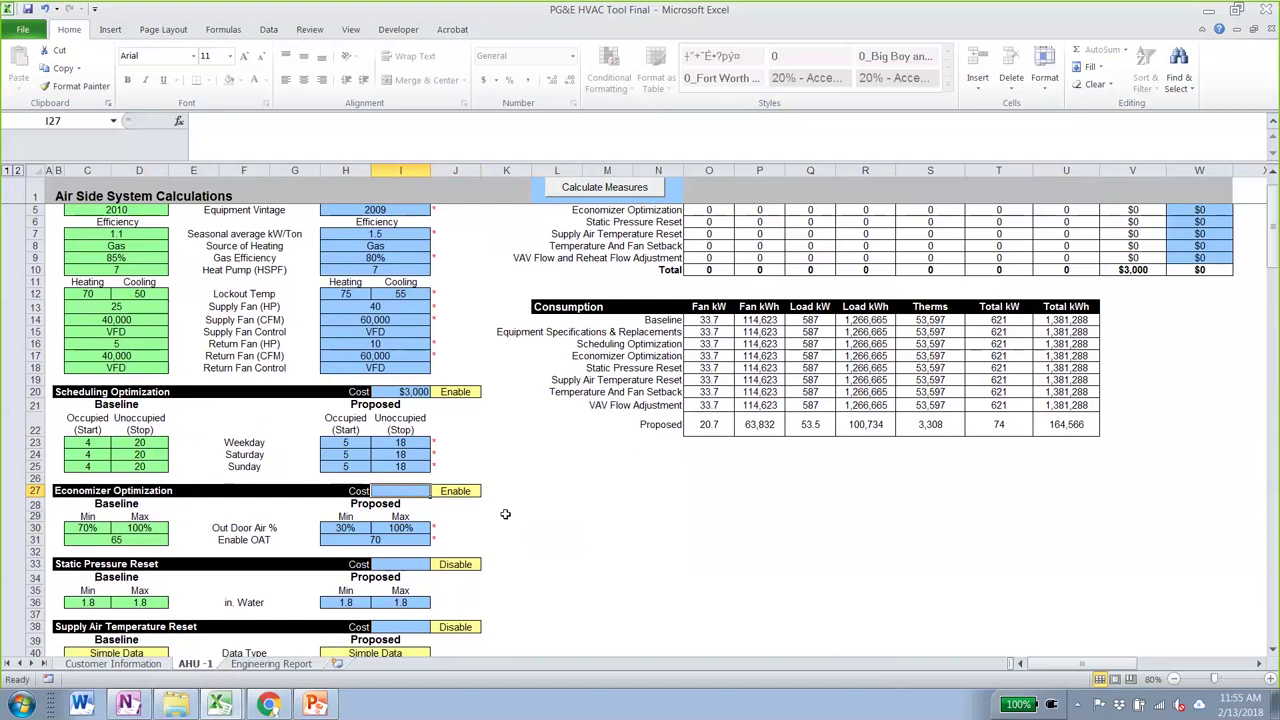
{"action": "type", "text": "7"}
{"action": "key", "text": "BackSpace"}
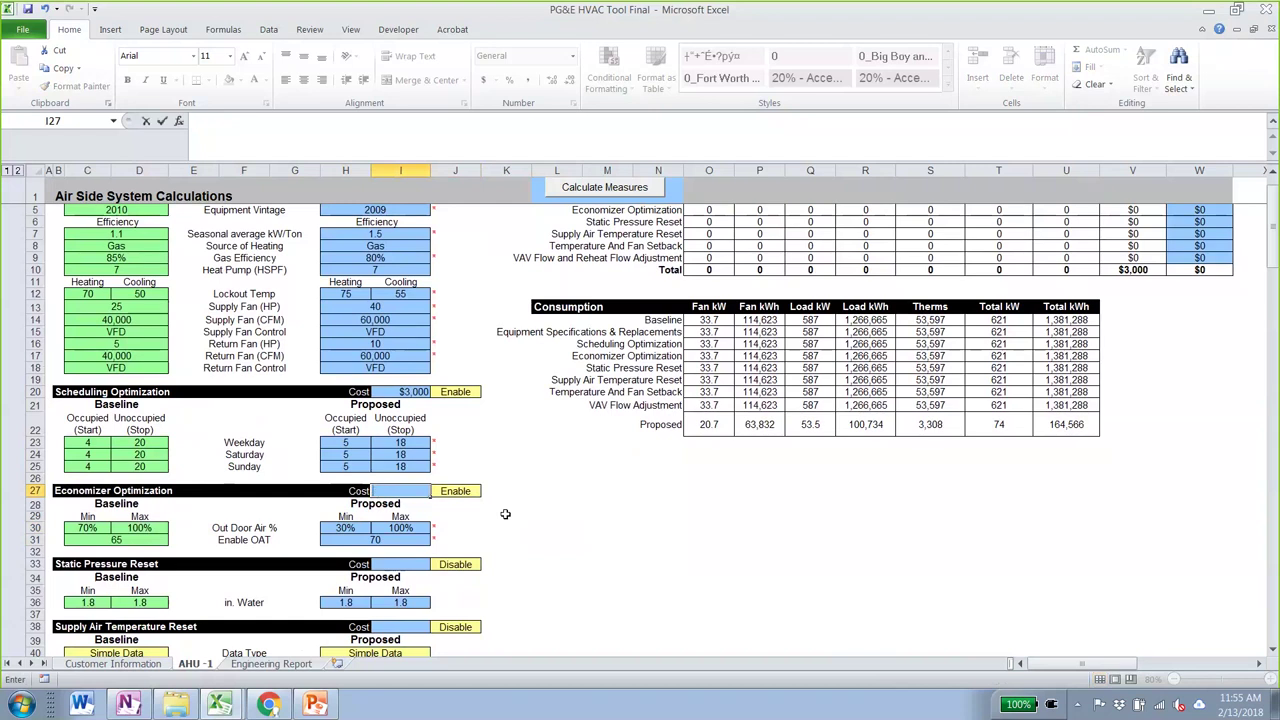
{"action": "type", "text": "5000"}
{"action": "key", "text": "Return"}
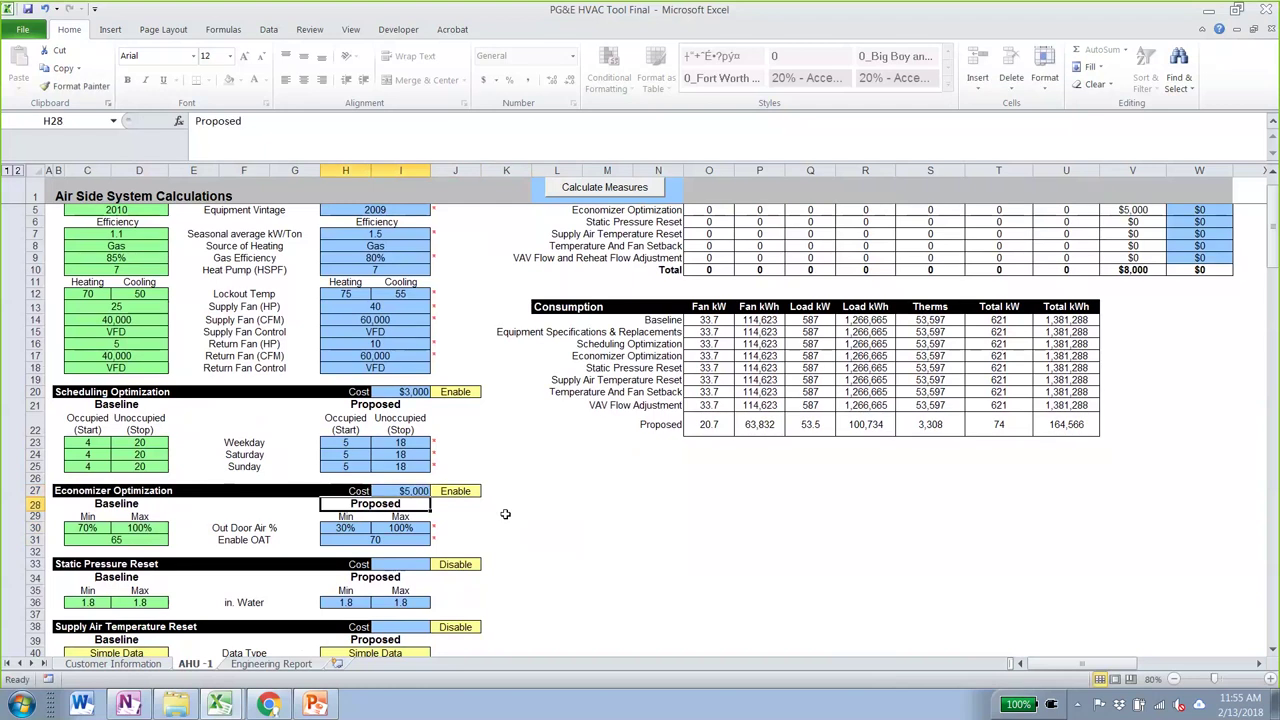
- Check the baseline data types for Supply Air Temperature Reset and Fan and Space Temperature Setbacks
{"action": "scroll", "coordinate": [505, 514], "scroll_direction": "up", "scroll_amount": 1}
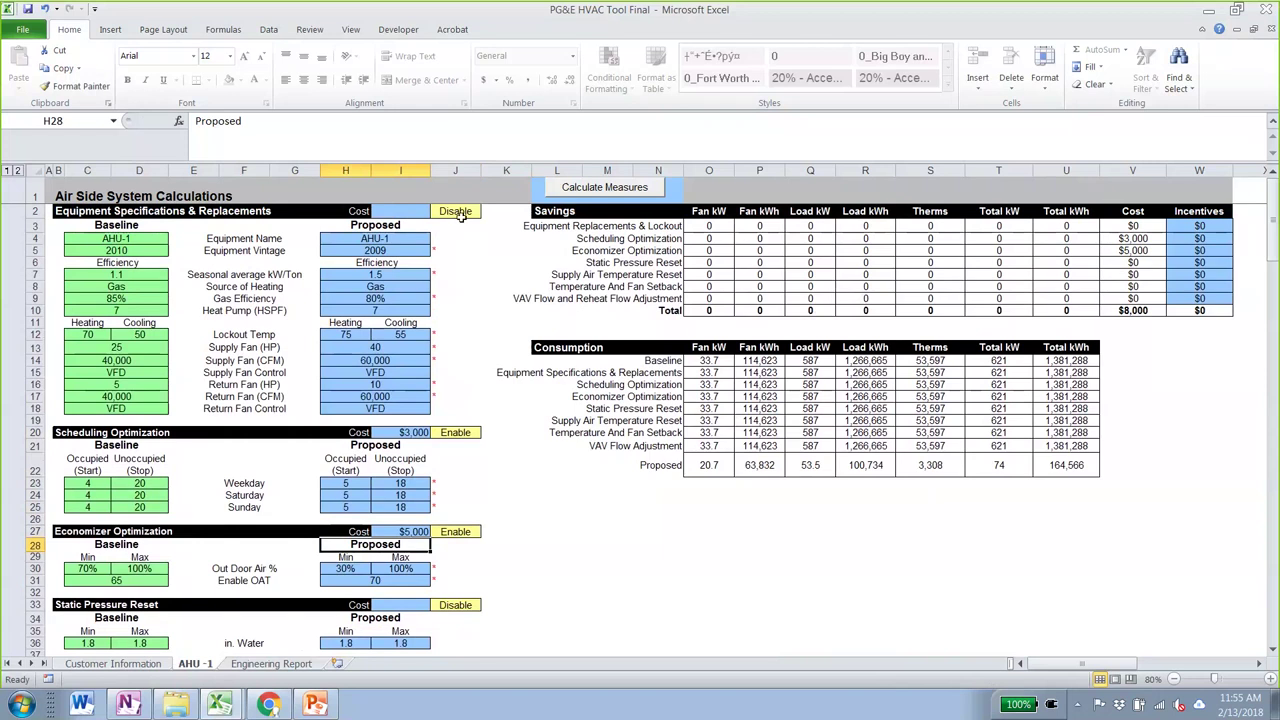
{"action": "scroll", "coordinate": [505, 465], "scroll_direction": "down", "scroll_amount": 1}
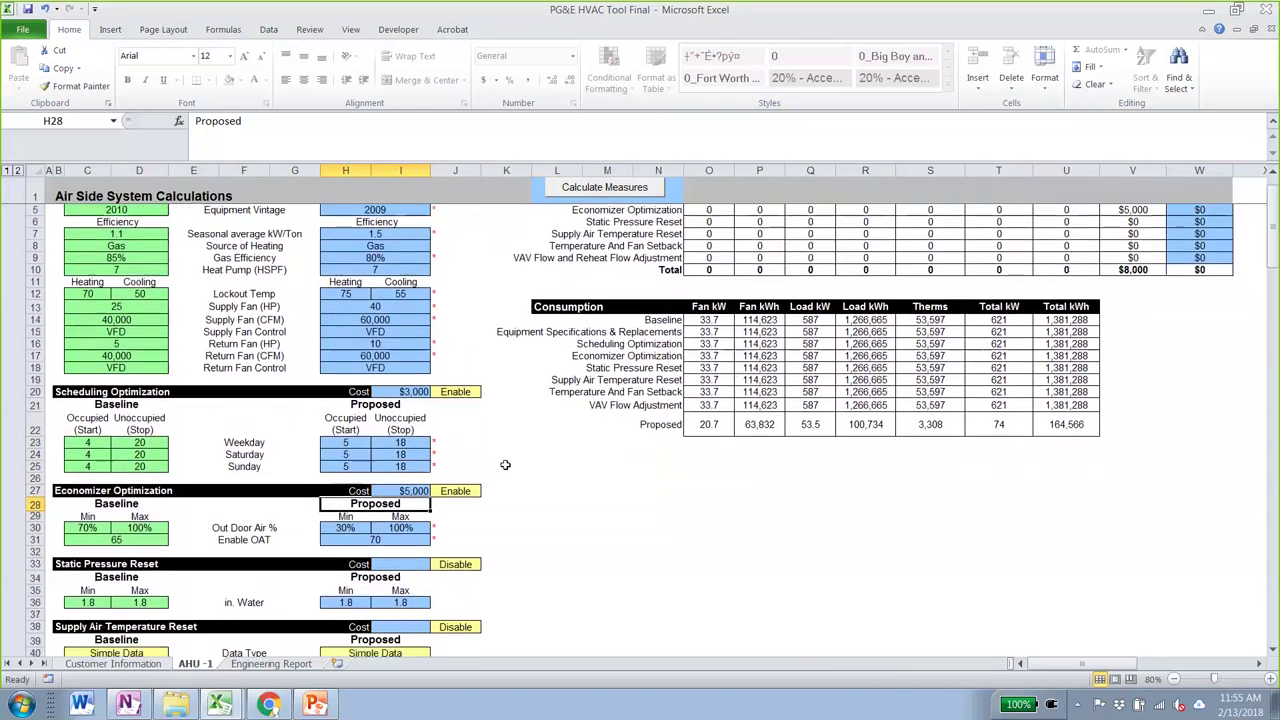
{"action": "scroll", "coordinate": [505, 465], "scroll_direction": "down", "scroll_amount": 2}
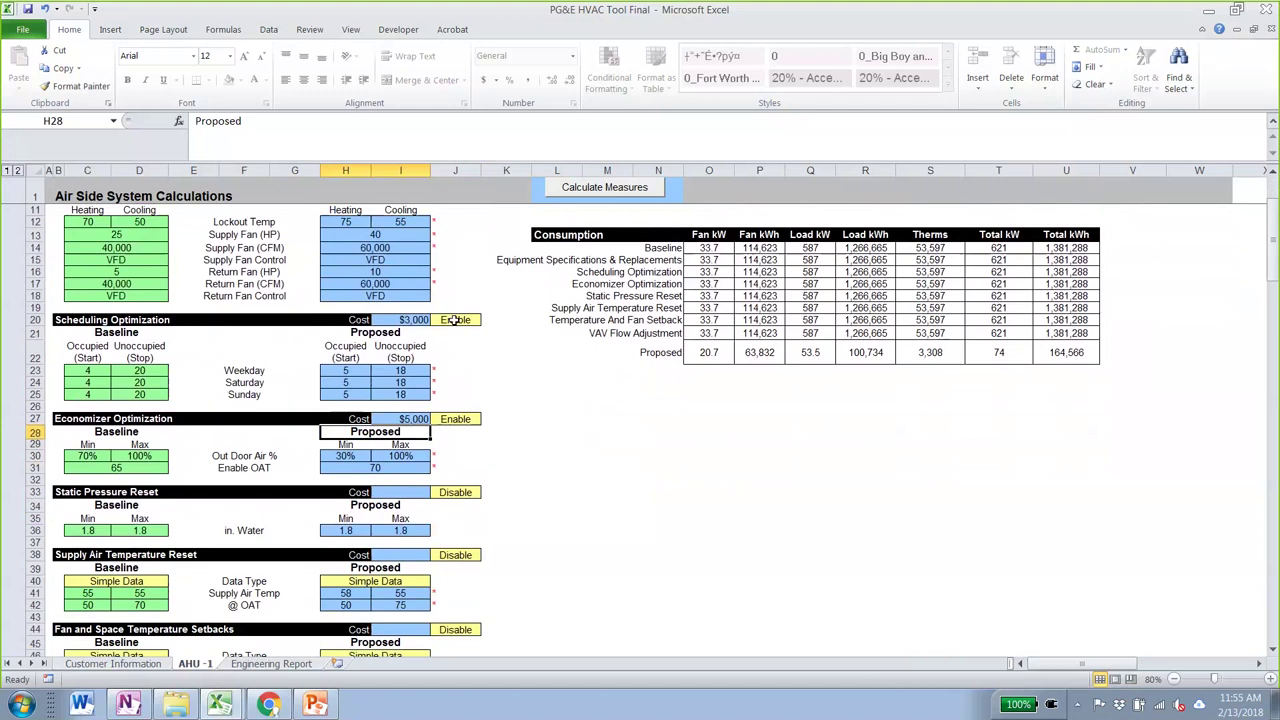
{"action": "scroll", "coordinate": [521, 499], "scroll_direction": "down", "scroll_amount": 2}
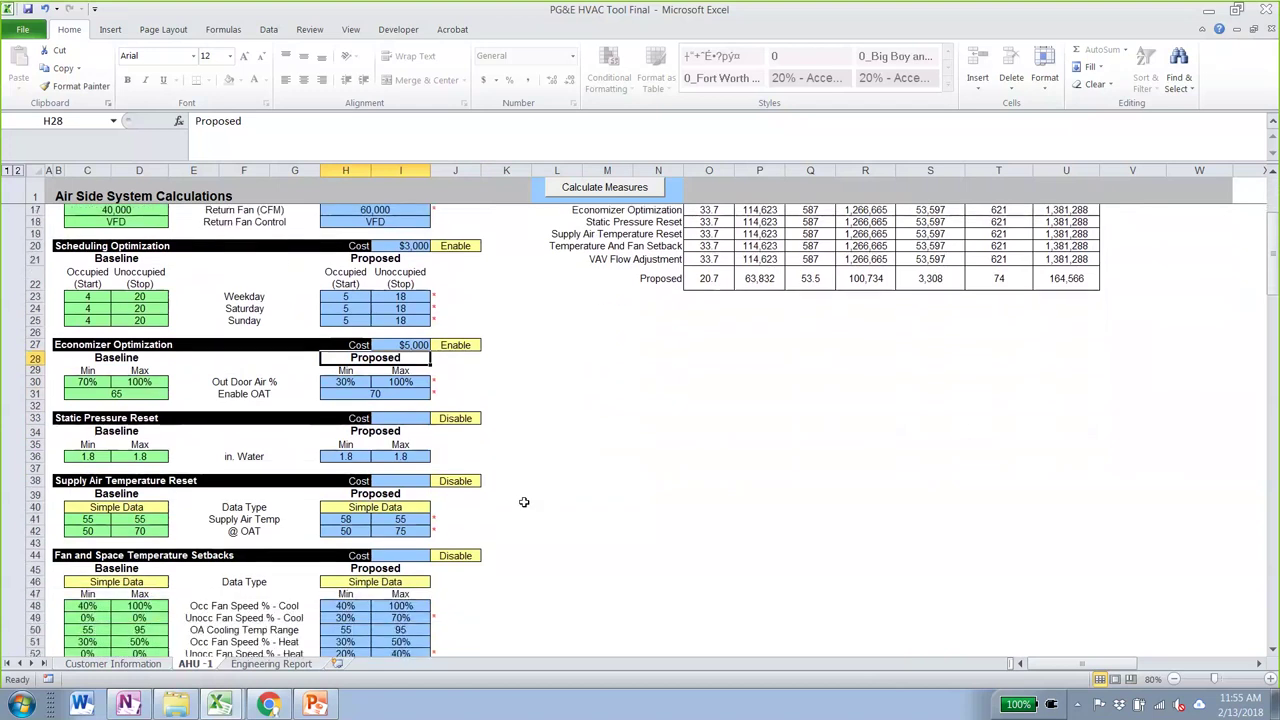
{"action": "left_click", "coordinate": [91, 510]}
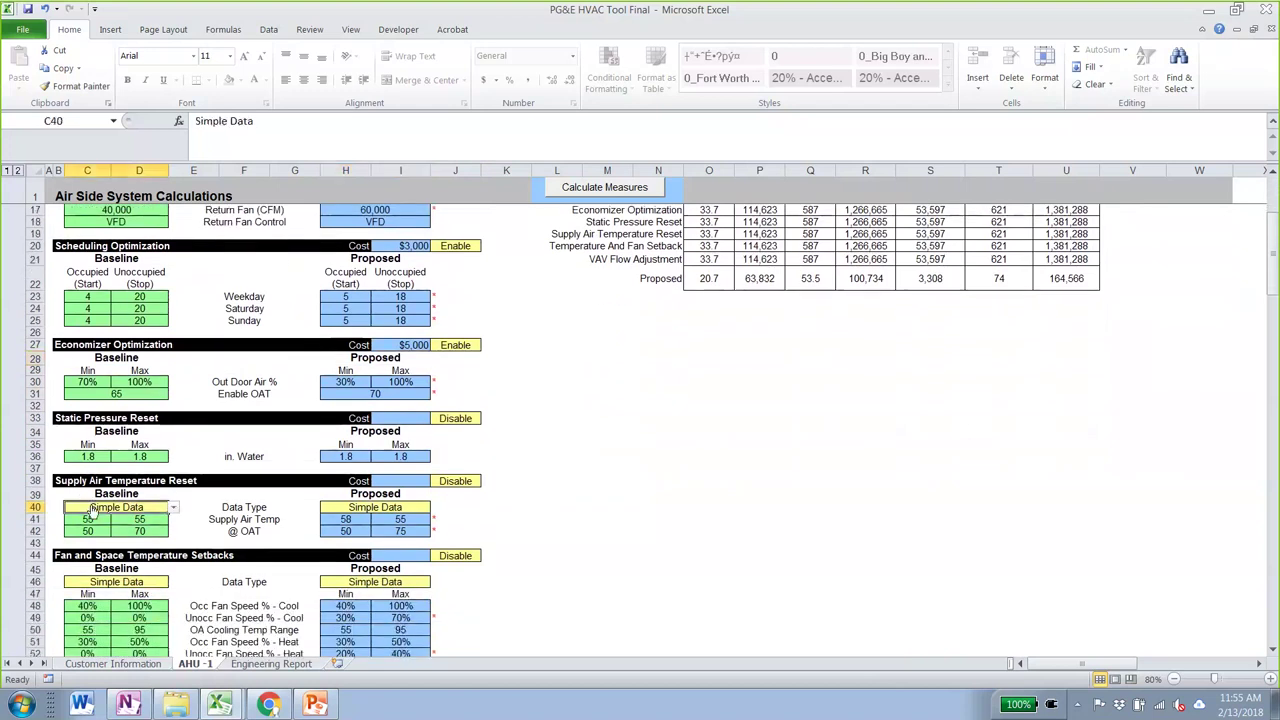
{"action": "left_click", "coordinate": [109, 582]}
{"action": "scroll", "coordinate": [112, 588], "scroll_direction": "down", "scroll_amount": 12}
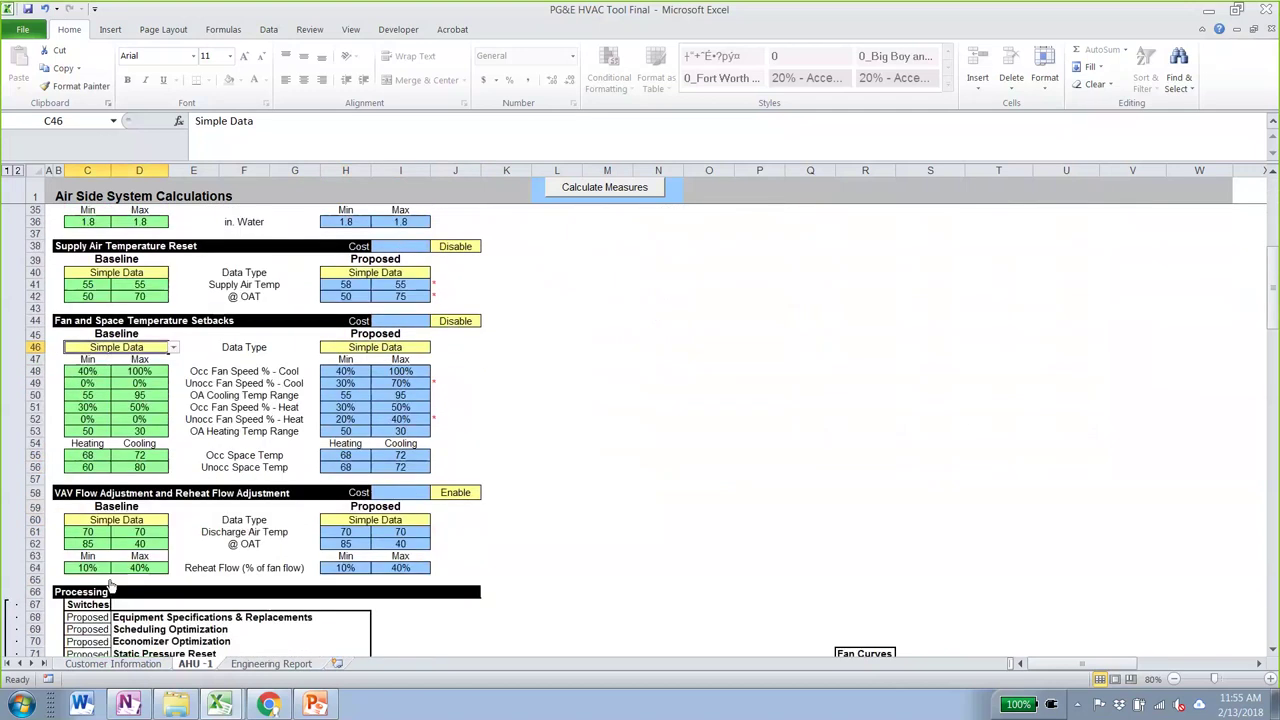
{"action": "scroll", "coordinate": [112, 590], "scroll_direction": "up", "scroll_amount": 3}
{"action": "scroll", "coordinate": [112, 588], "scroll_direction": "up", "scroll_amount": 14}
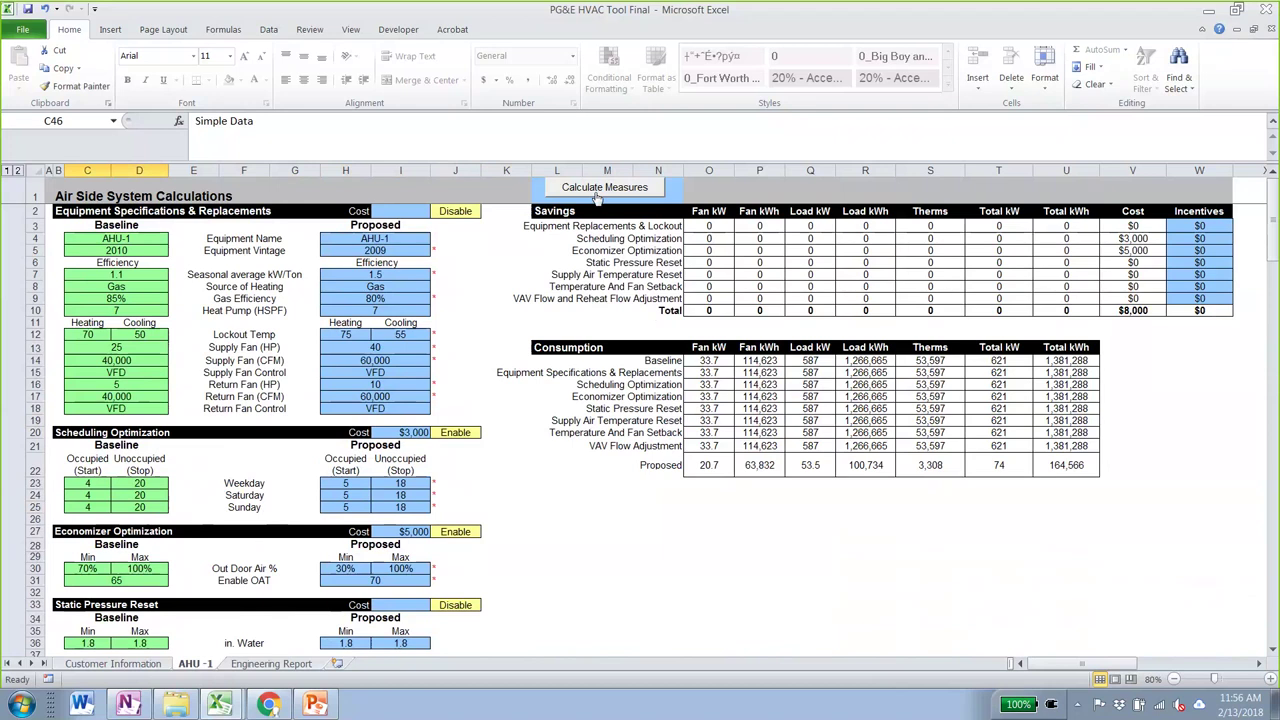
- Run Calculate Measures and review the Scheduling Optimization savings row and incentive cells W3:W9
{"action": "left_click", "coordinate": [597, 196]}
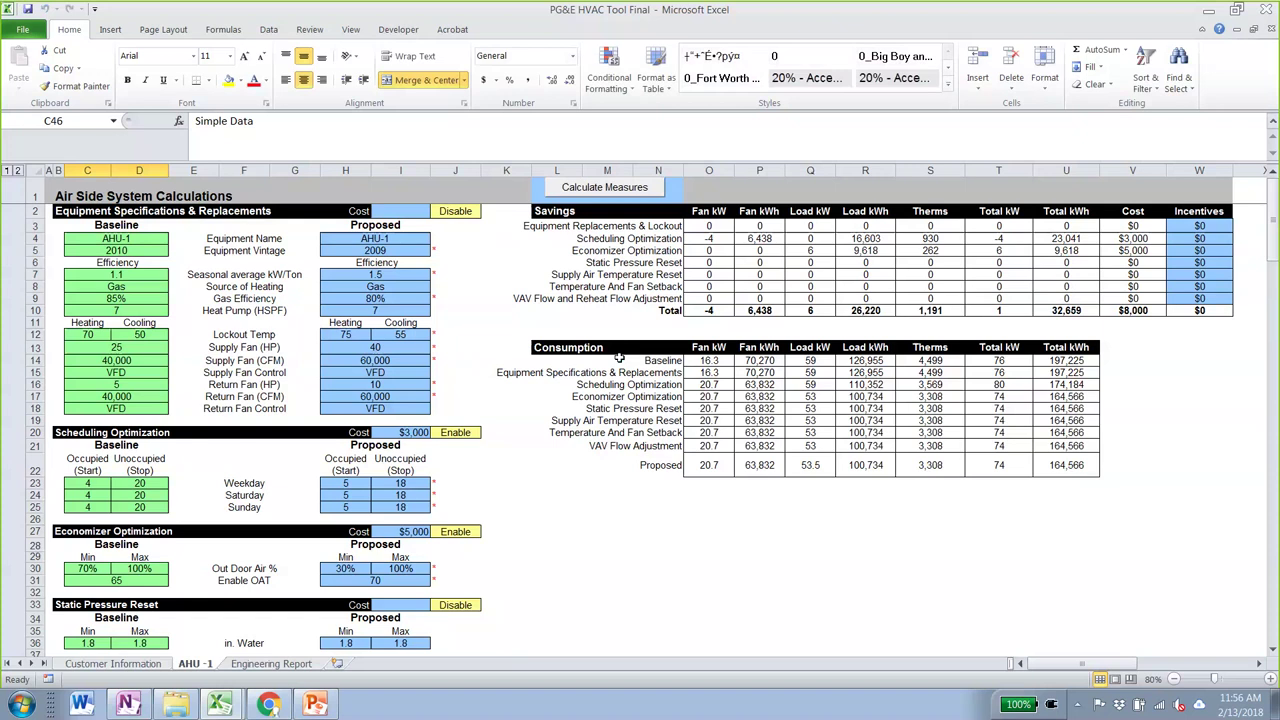
{"action": "left_click", "coordinate": [763, 240]}
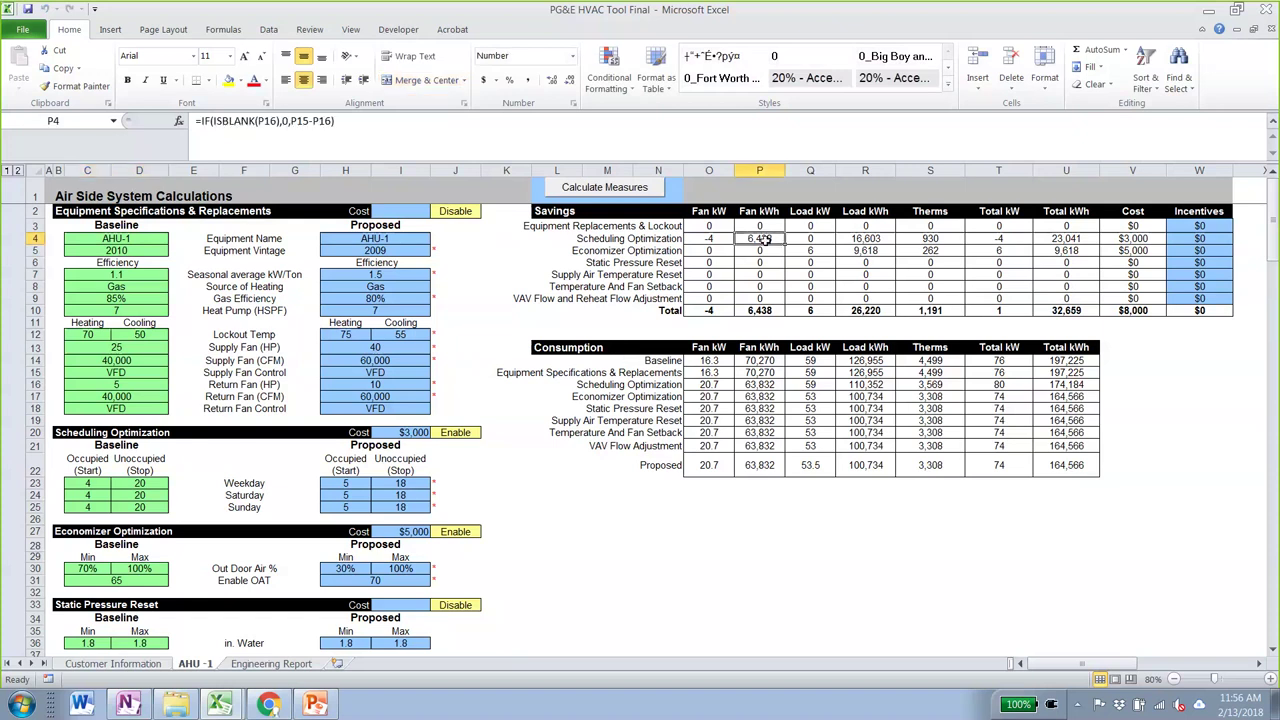
{"action": "key", "text": "Right"}
{"action": "key", "text": "Right"}
{"action": "key", "text": "Right"}
{"action": "key", "text": "Right"}
{"action": "key", "text": "Right"}
{"action": "key", "text": "Right"}
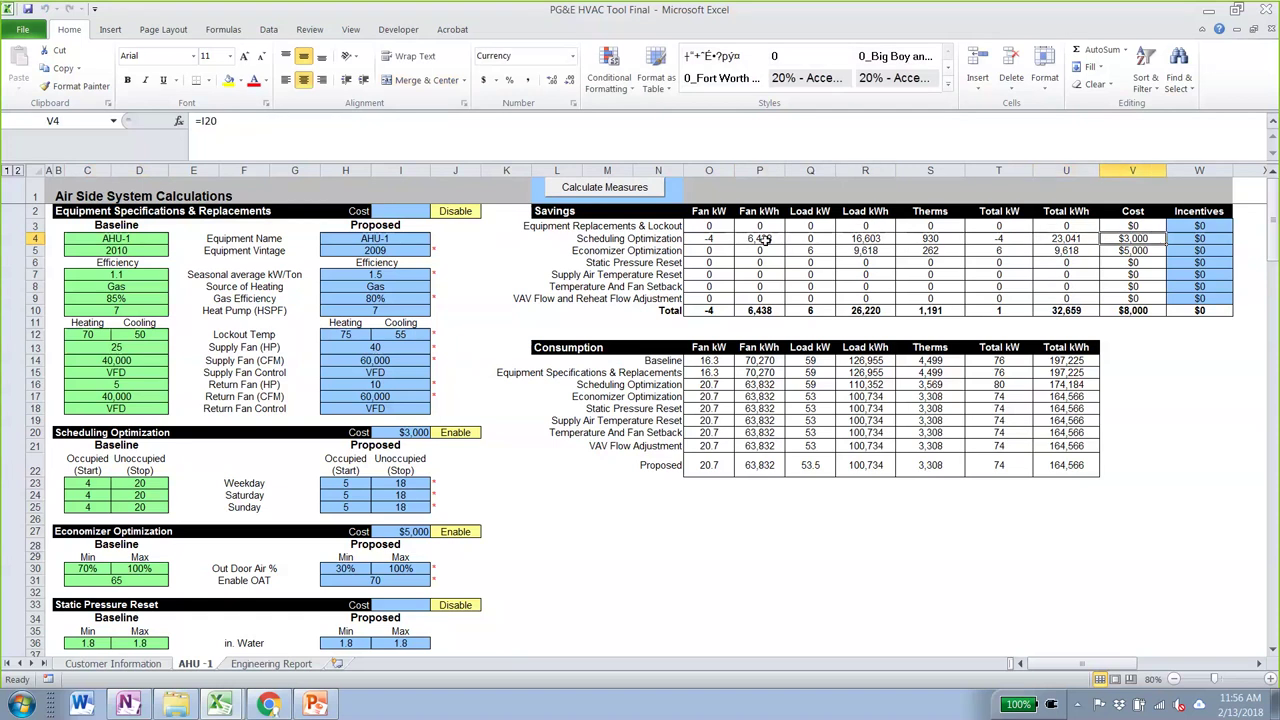
{"action": "key", "text": "Left"}
{"action": "key", "text": "Left"}
{"action": "key", "text": "Left"}
{"action": "key", "text": "Left"}
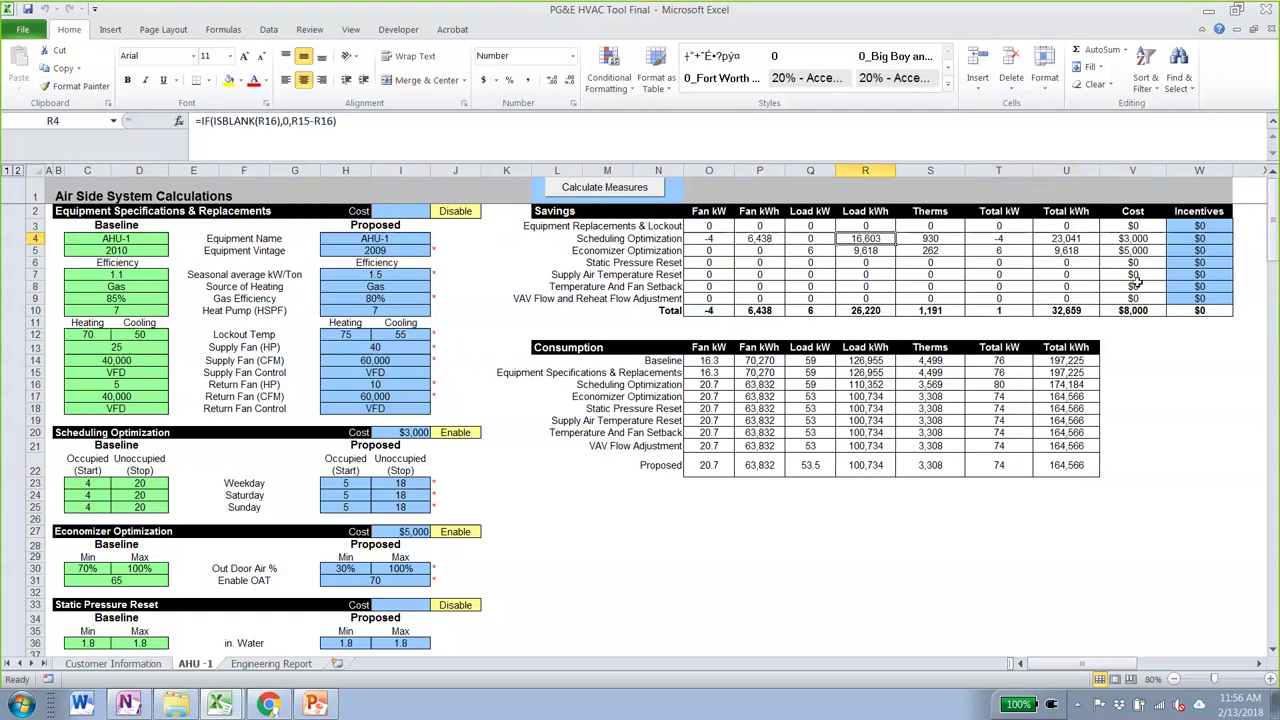
{"action": "left_click", "coordinate": [1197, 240]}
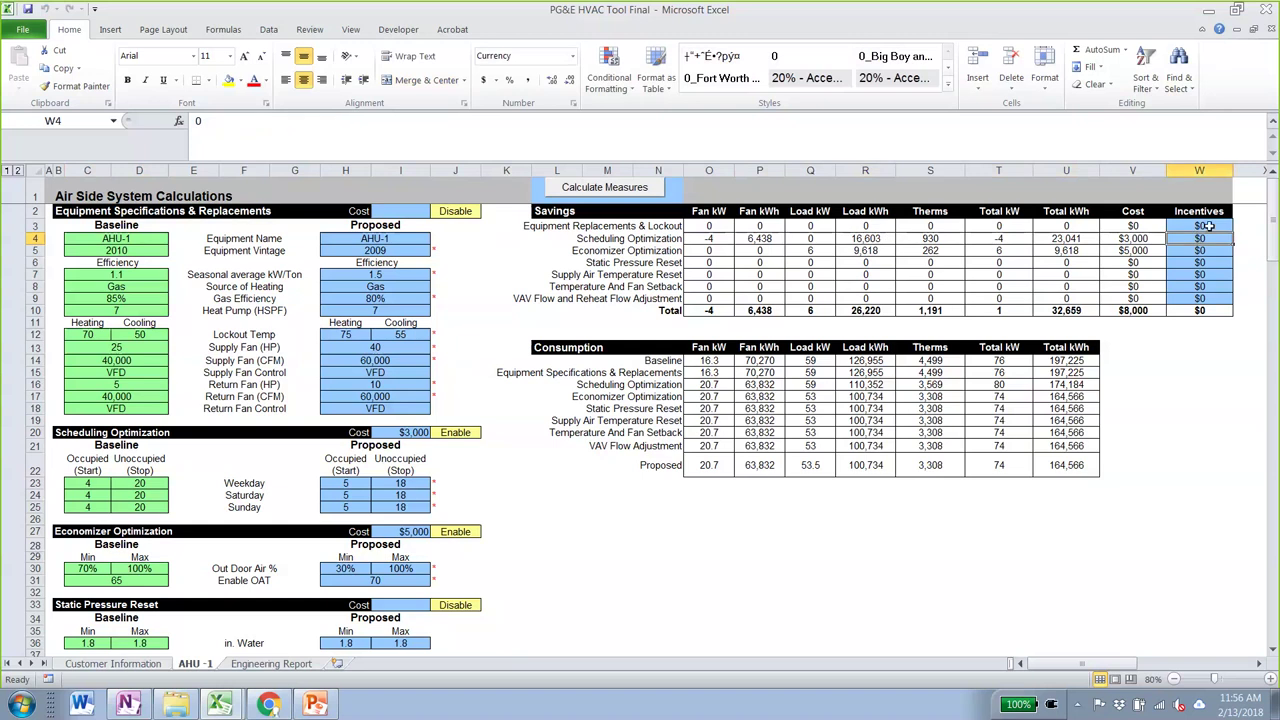
{"action": "left_click_drag", "start_coordinate": [1199, 227], "coordinate": [1222, 304]}
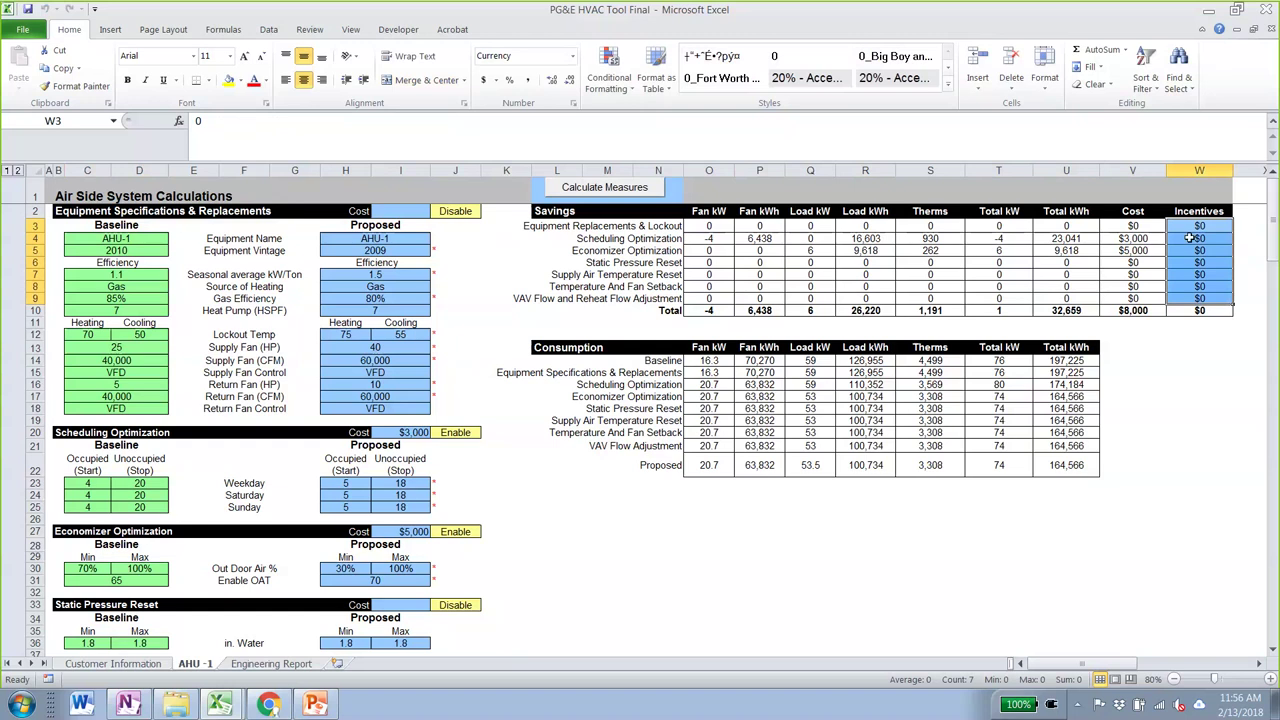
- Set the Scheduling Optimization incentive in W4 to 8% of kWh savings, capped at $1,500
{"action": "left_click", "coordinate": [1190, 238]}
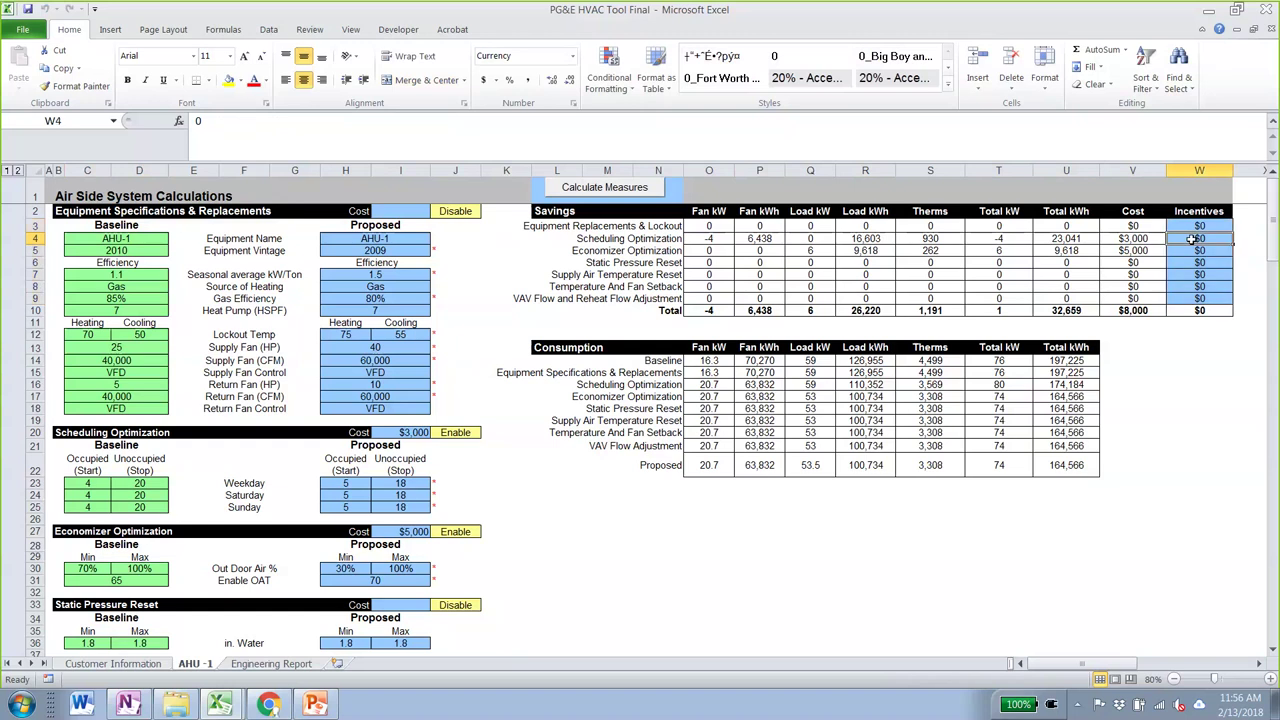
{"action": "type", "text": "="}
{"action": "key", "text": "Left"}
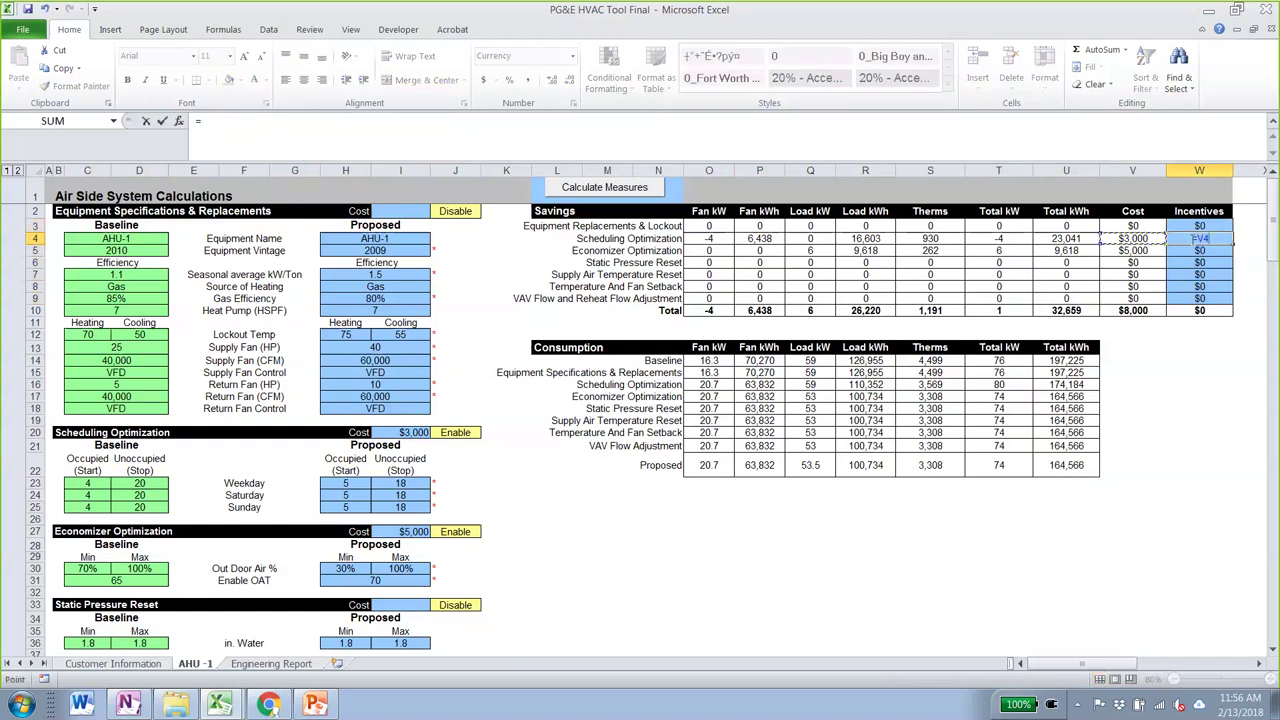
{"action": "key", "text": "Left"}
{"action": "type", "text": "*0.05"}
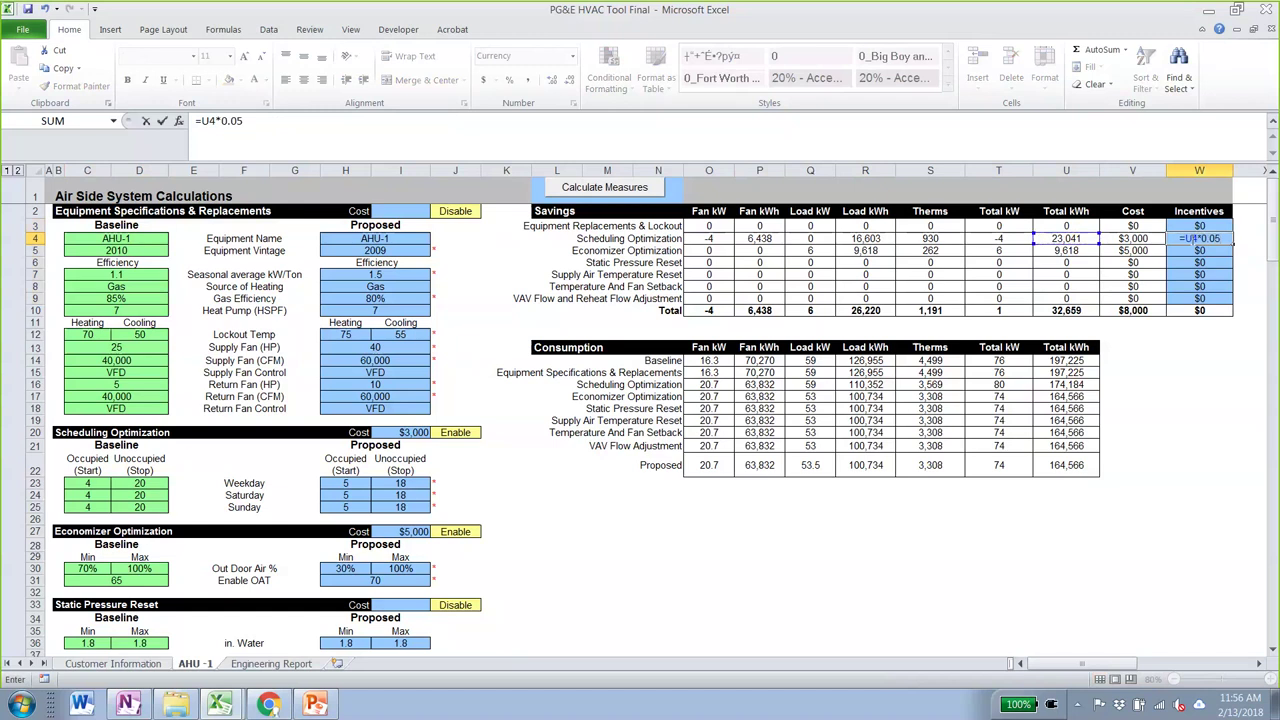
{"action": "key", "text": "BackSpace"}
{"action": "type", "text": "8"}
{"action": "key", "text": "Return"}
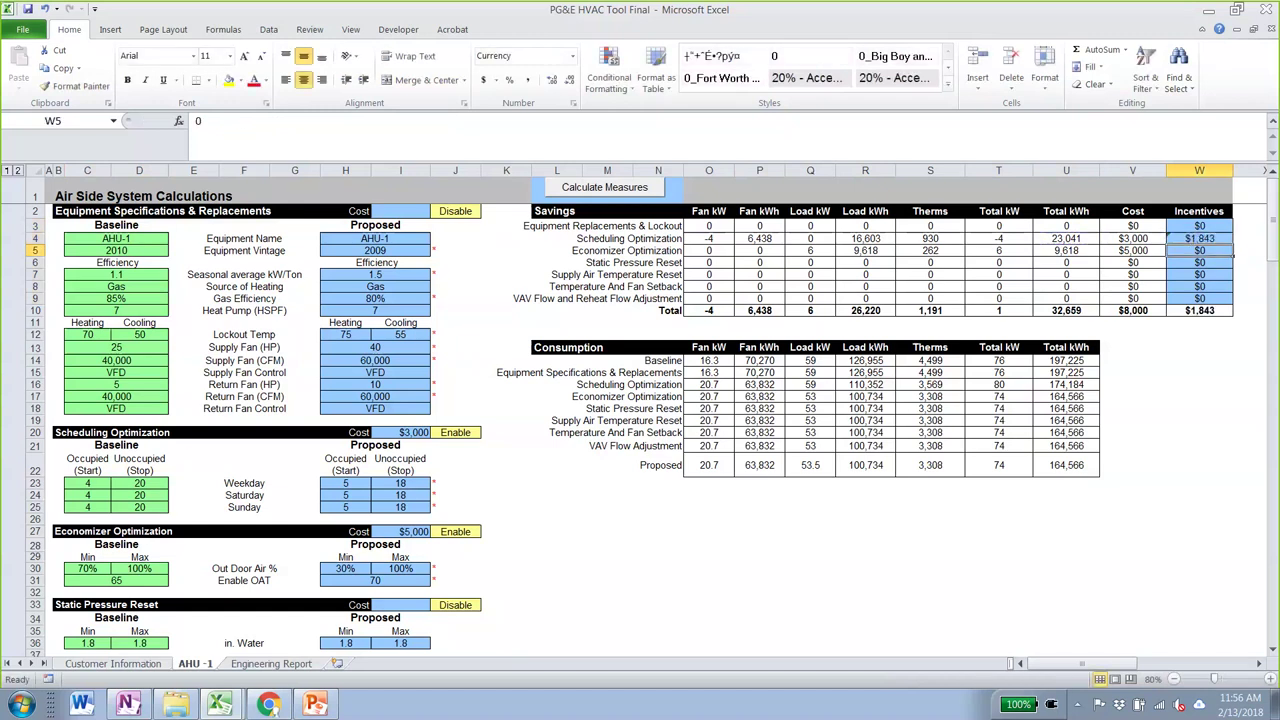
{"action": "left_click", "coordinate": [201, 120]}
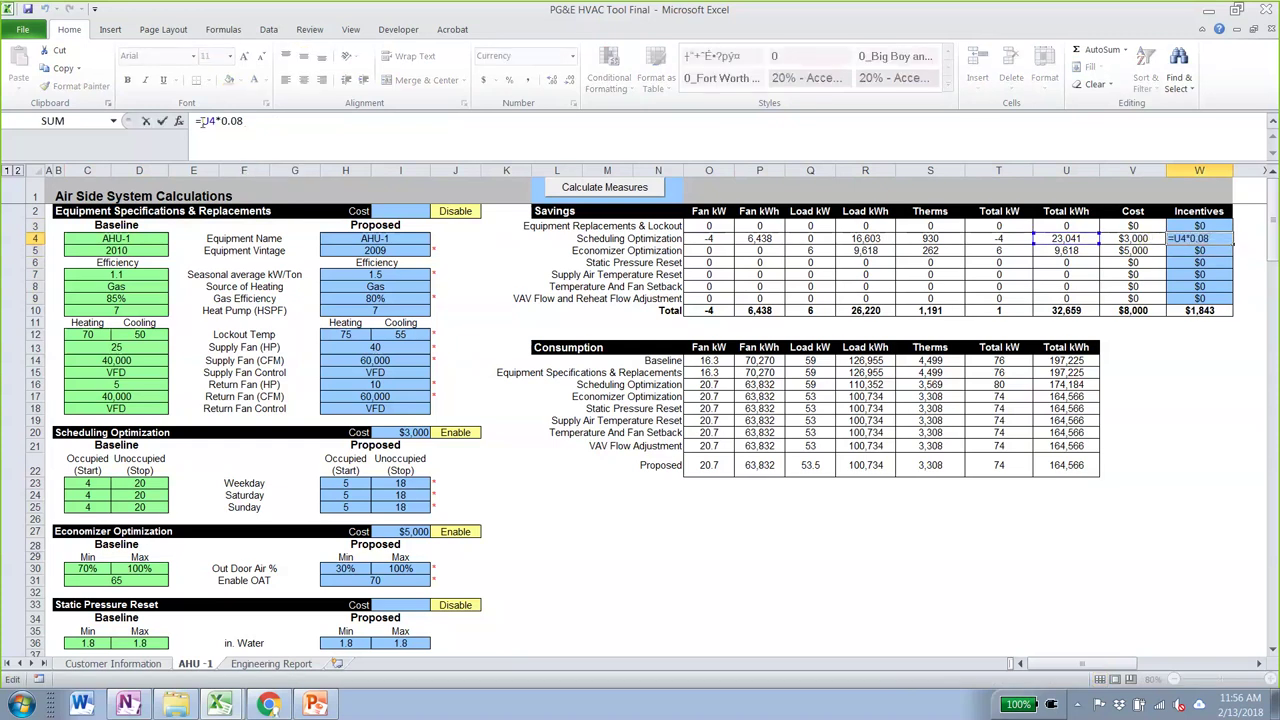
{"action": "type", "text": "min("}
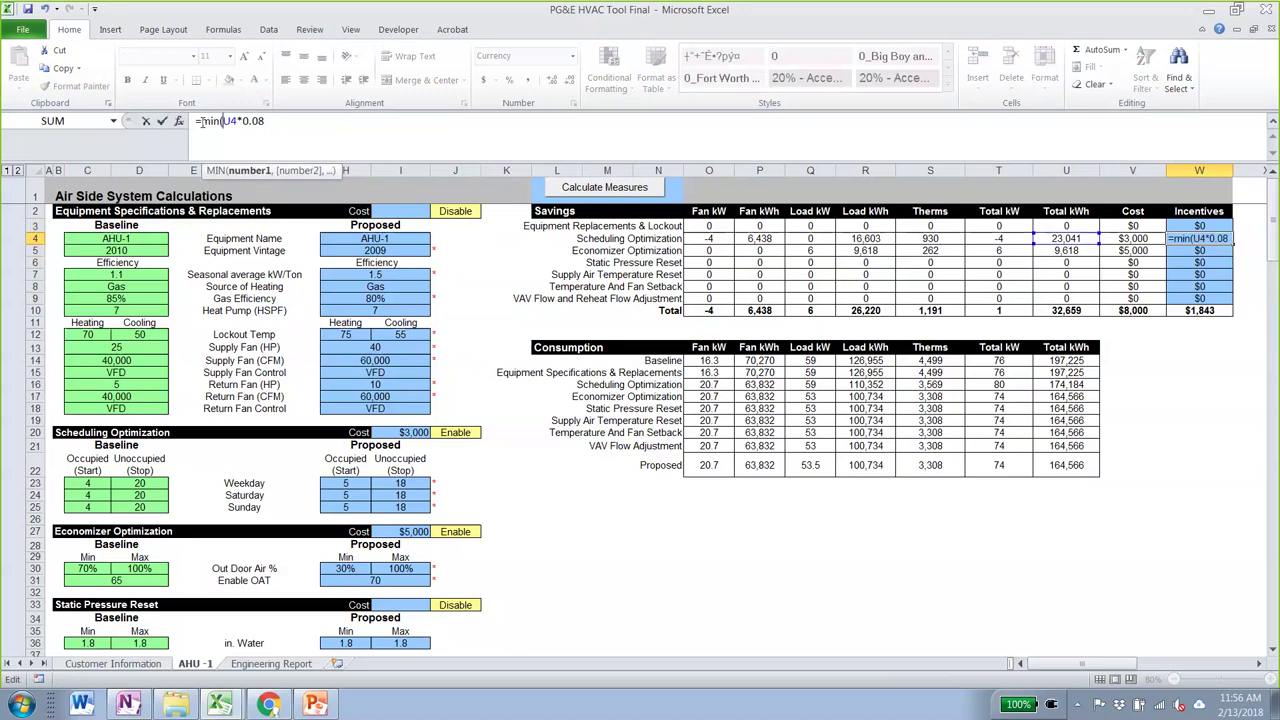
{"action": "type", "text": ",15"}
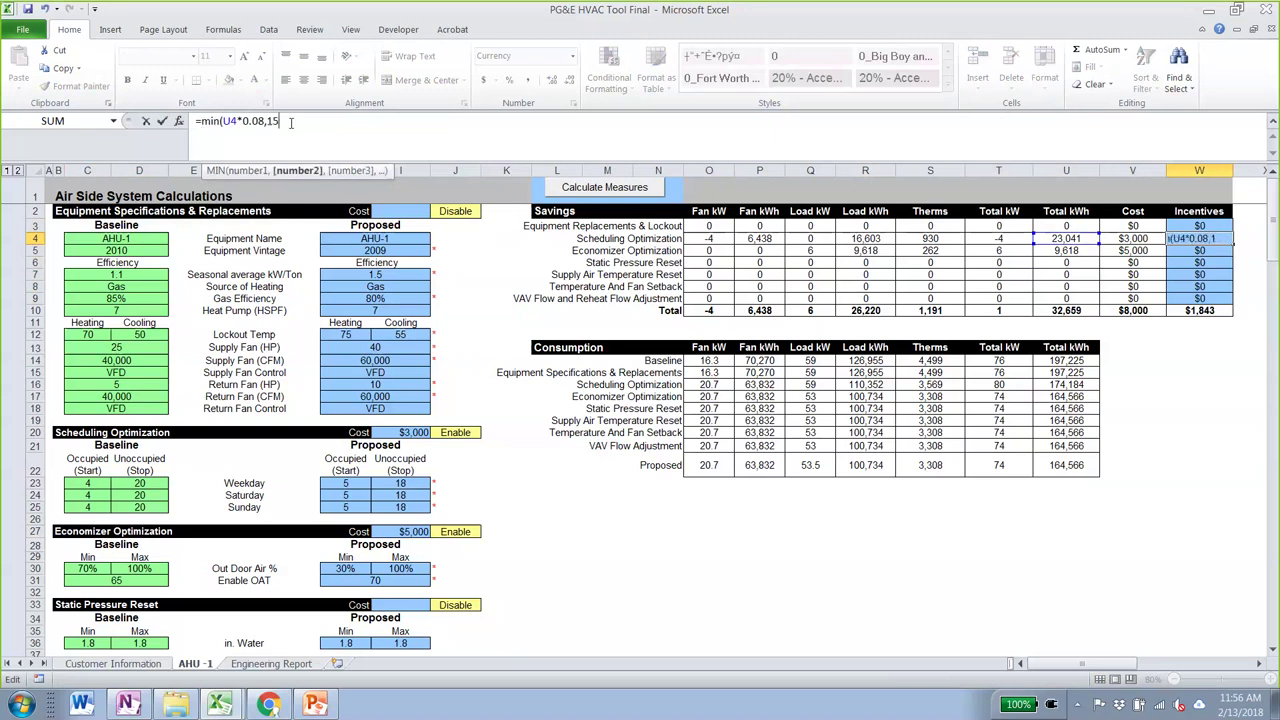
{"action": "type", "text": "900"}
{"action": "key", "text": "Return"}
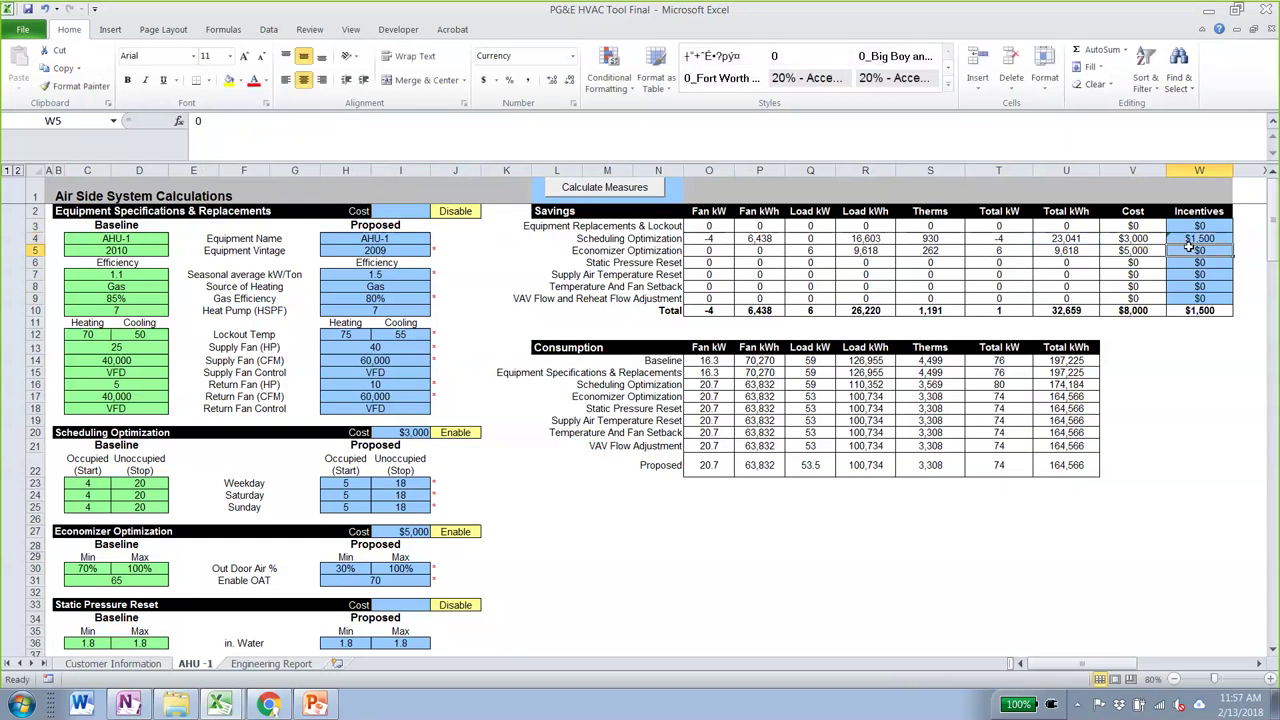
- Set the Economizer Optimization incentive in W5 to =U5*0.08, giving $769
{"action": "type", "text": "="}
{"action": "key", "text": "Left"}
{"action": "key", "text": "Left"}
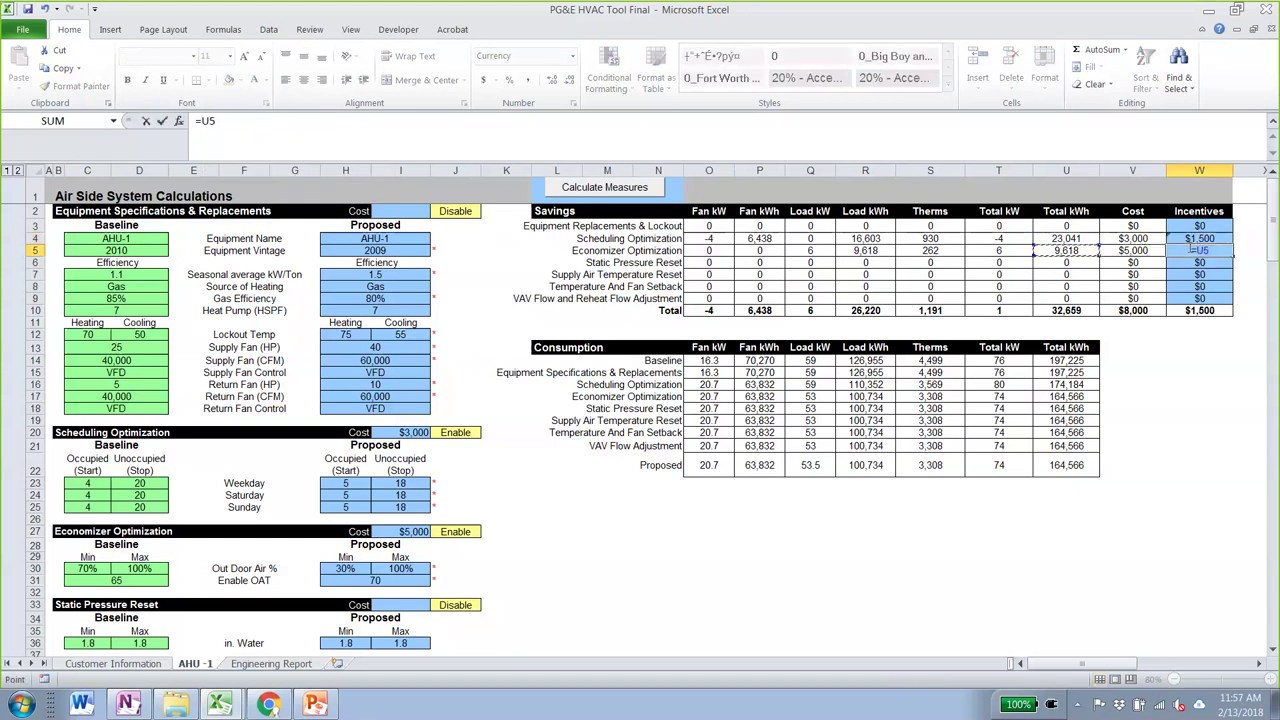
{"action": "type", "text": "*0.08"}
{"action": "key", "text": "Return"}
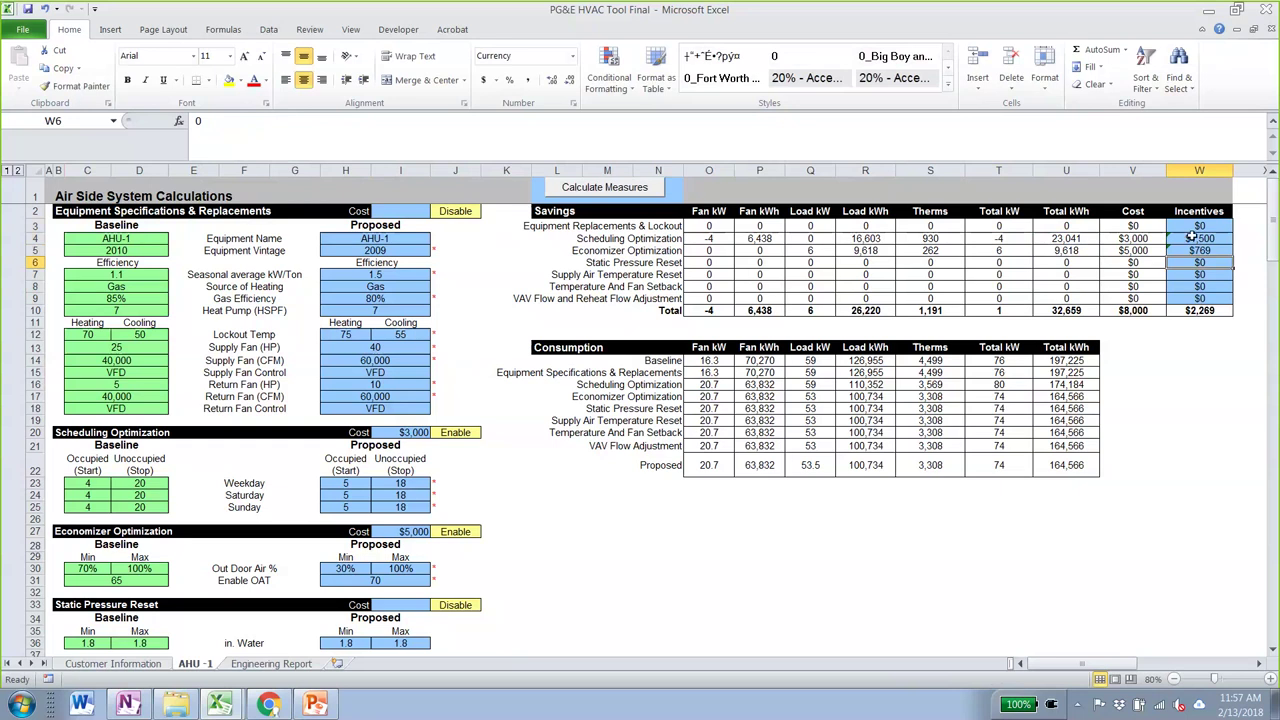
{"action": "left_click", "coordinate": [1192, 238]}
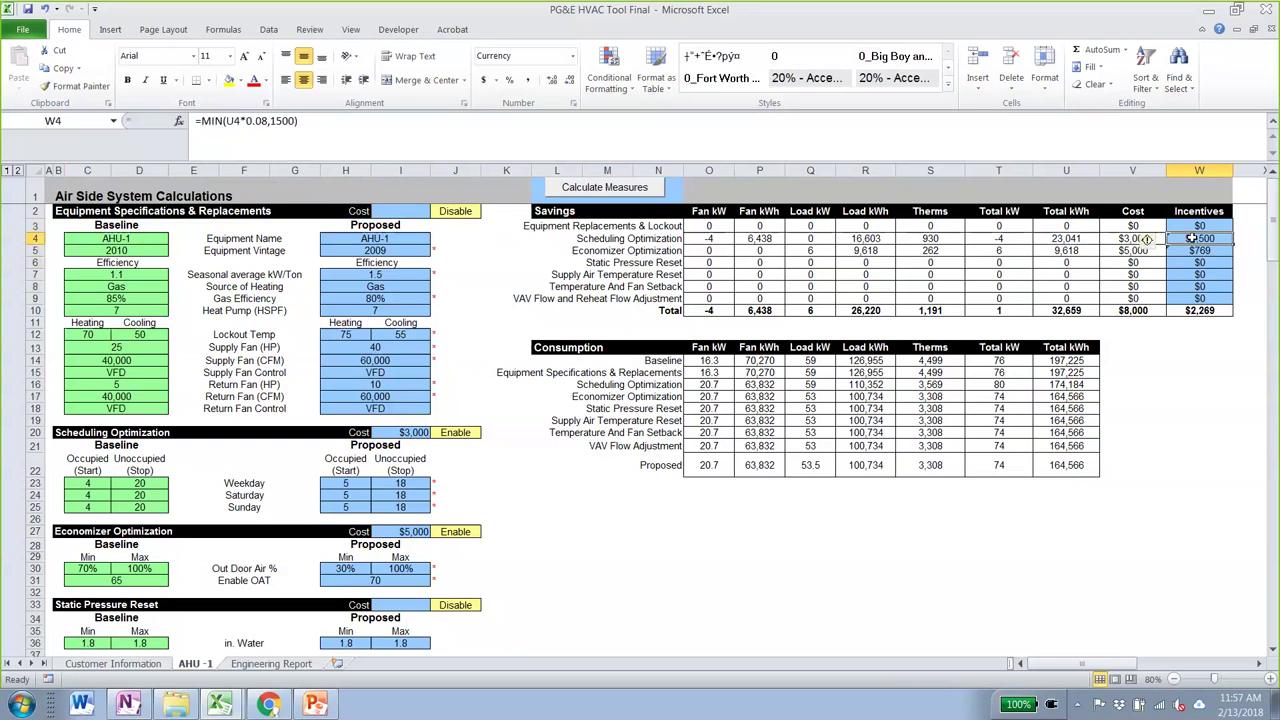
{"action": "left_click", "coordinate": [1200, 397]}
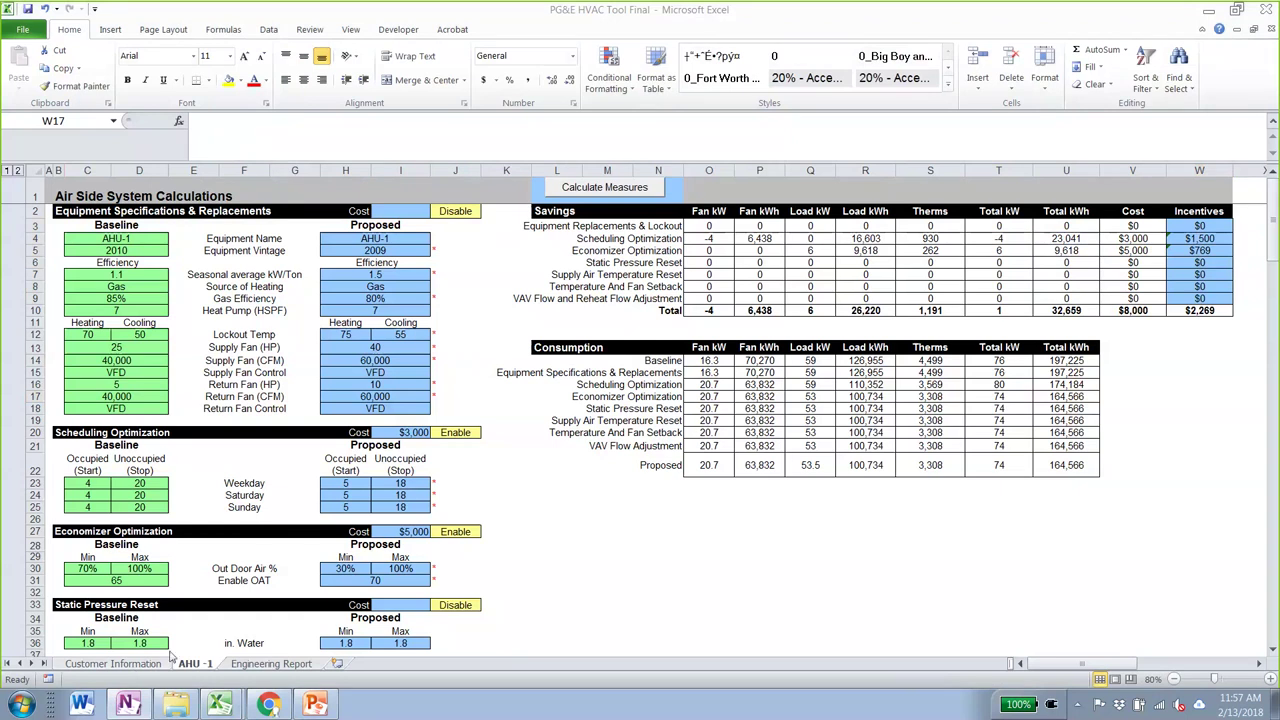
- From the Customer Information sheet, add a hot water system named 'Boiler System'
{"action": "left_click", "coordinate": [112, 664]}
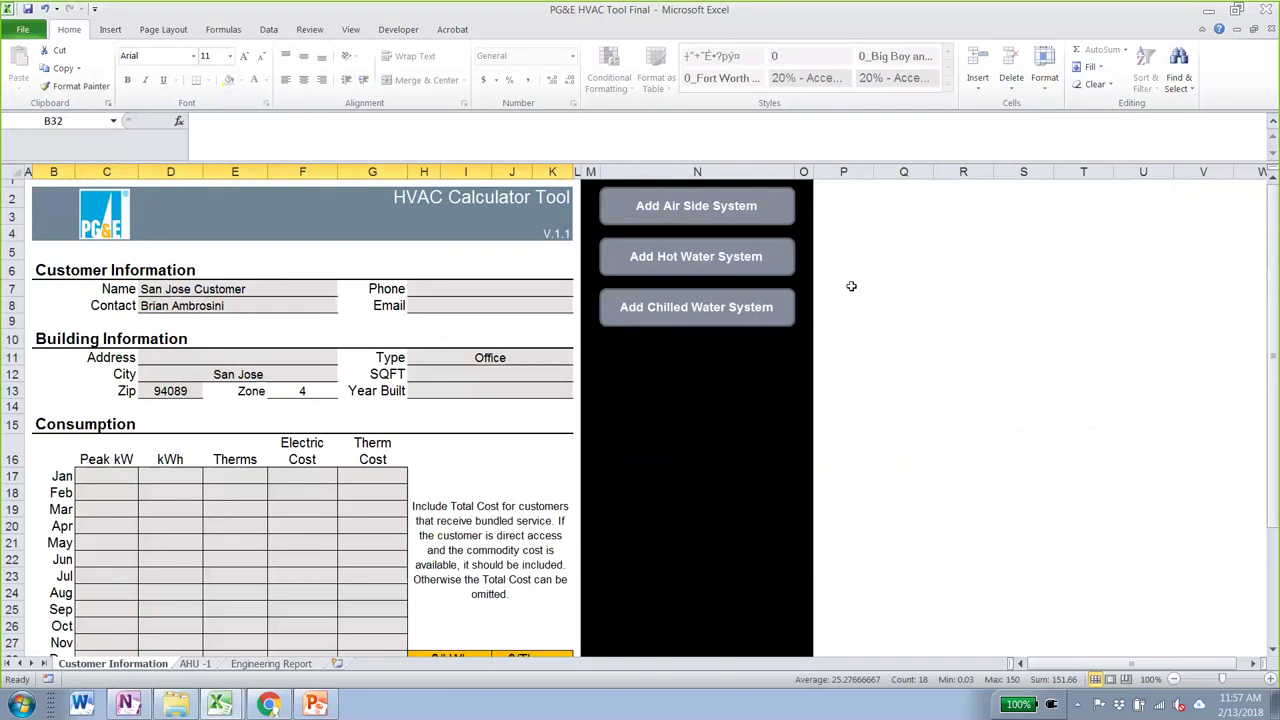
{"action": "left_click", "coordinate": [736, 262]}
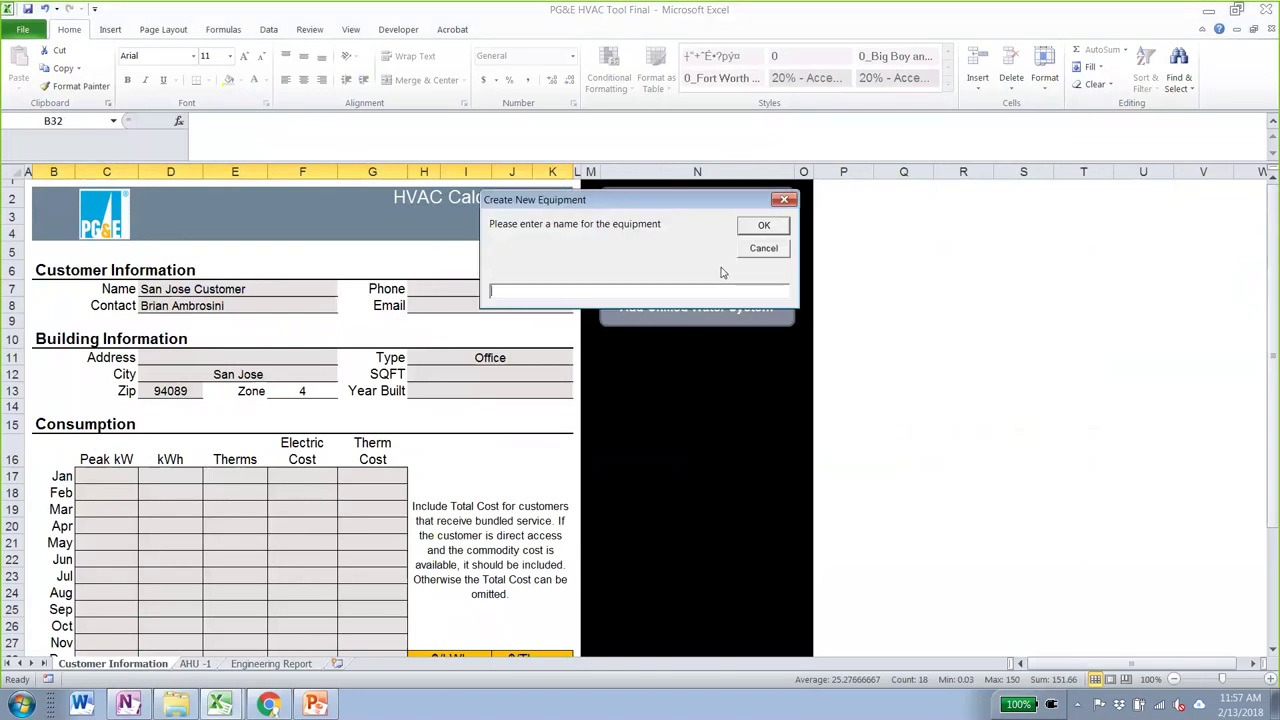
{"action": "type", "text": "Boiler System"}
{"action": "key", "text": "Return"}
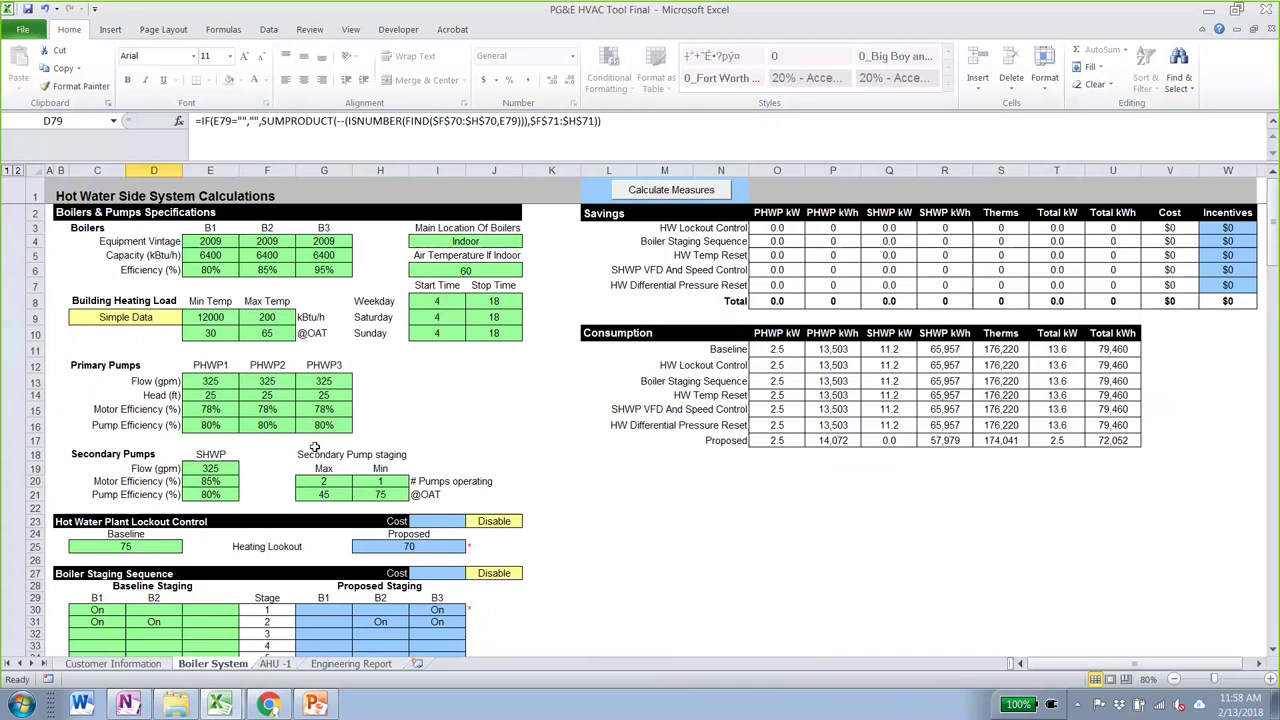
{"action": "scroll", "coordinate": [314, 447], "scroll_direction": "down", "scroll_amount": 4}
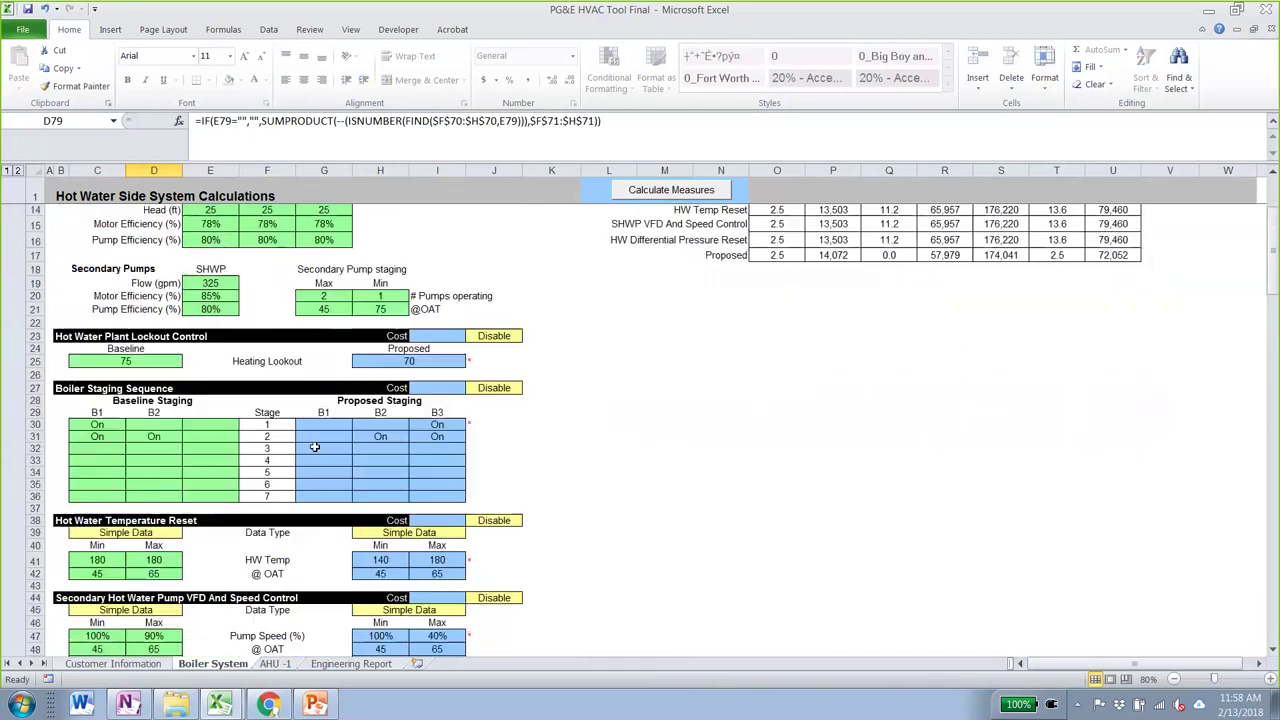
{"action": "scroll", "coordinate": [314, 447], "scroll_direction": "down", "scroll_amount": 4}
{"action": "scroll", "coordinate": [314, 447], "scroll_direction": "up", "scroll_amount": 8}
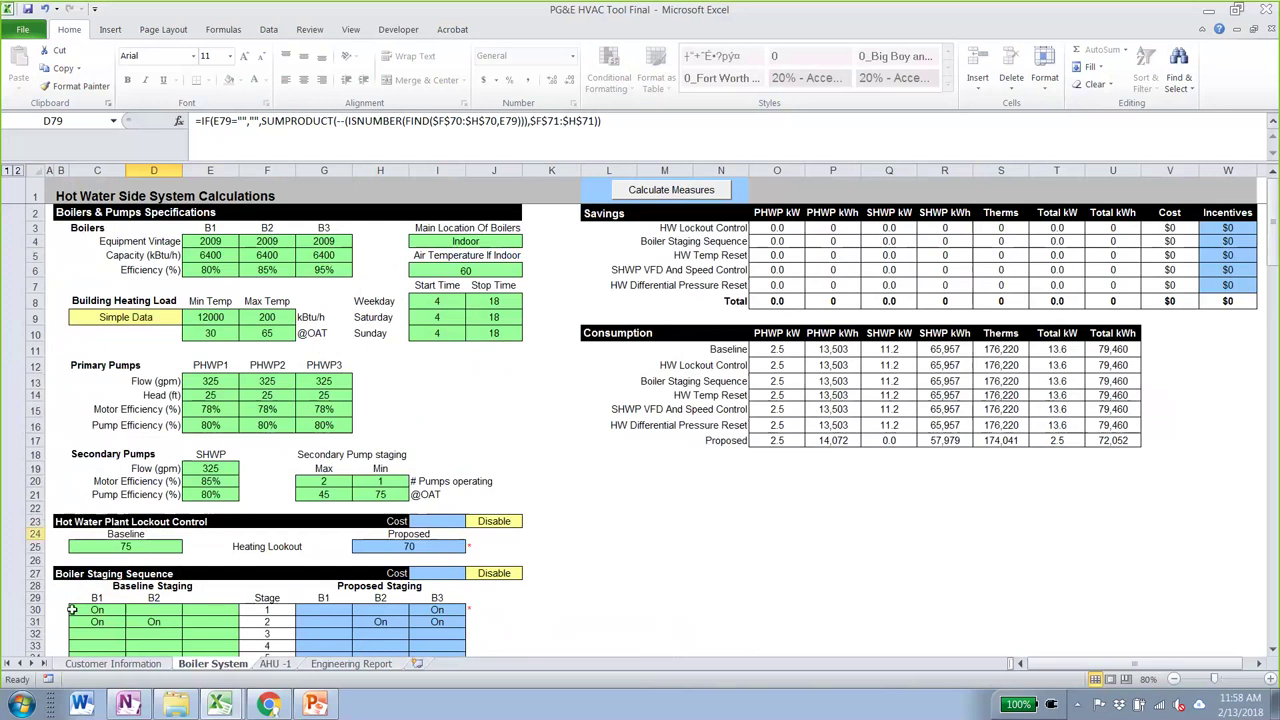
{"action": "scroll", "coordinate": [406, 521], "scroll_direction": "down", "scroll_amount": 13}
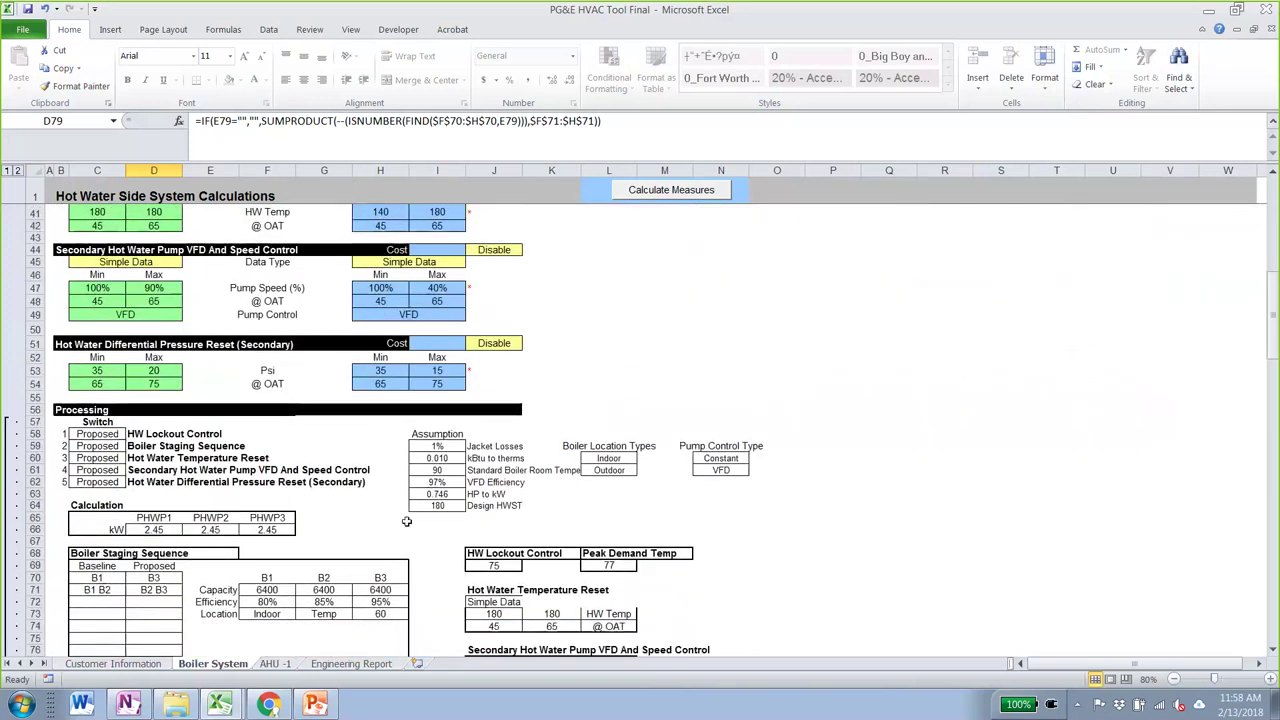
{"action": "scroll", "coordinate": [406, 521], "scroll_direction": "down", "scroll_amount": 10}
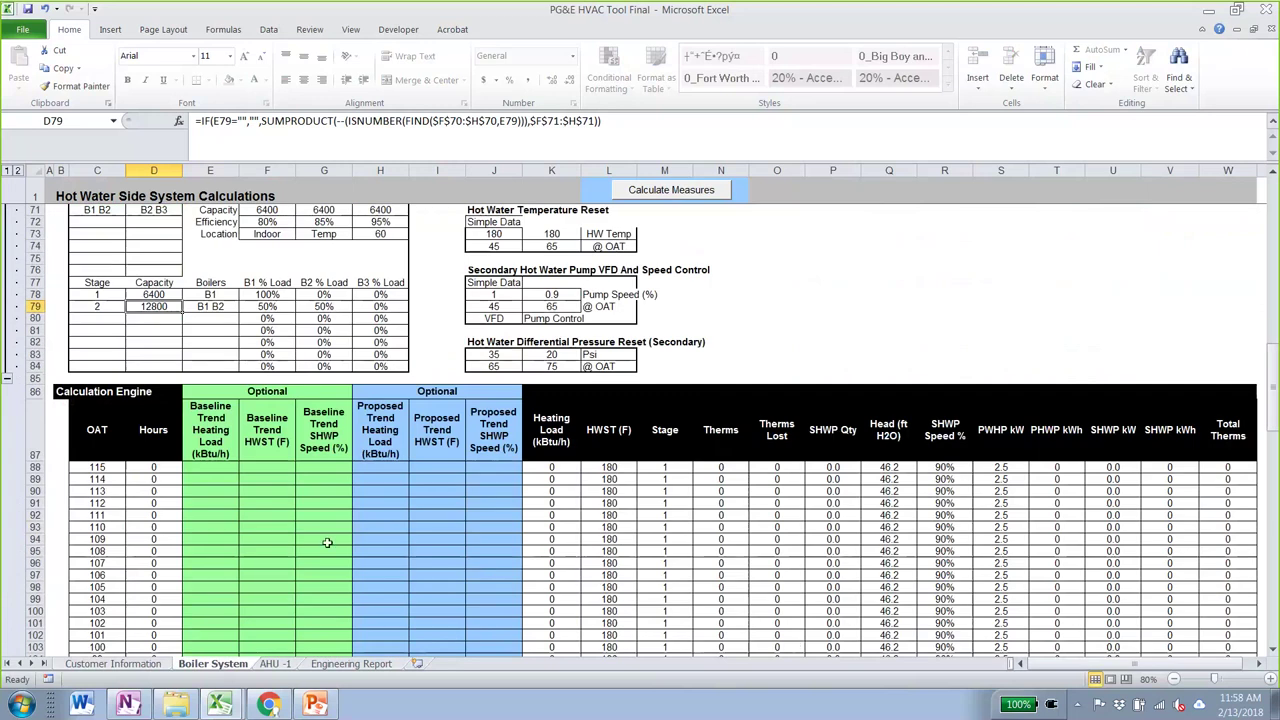
{"action": "left_click", "coordinate": [155, 528]}
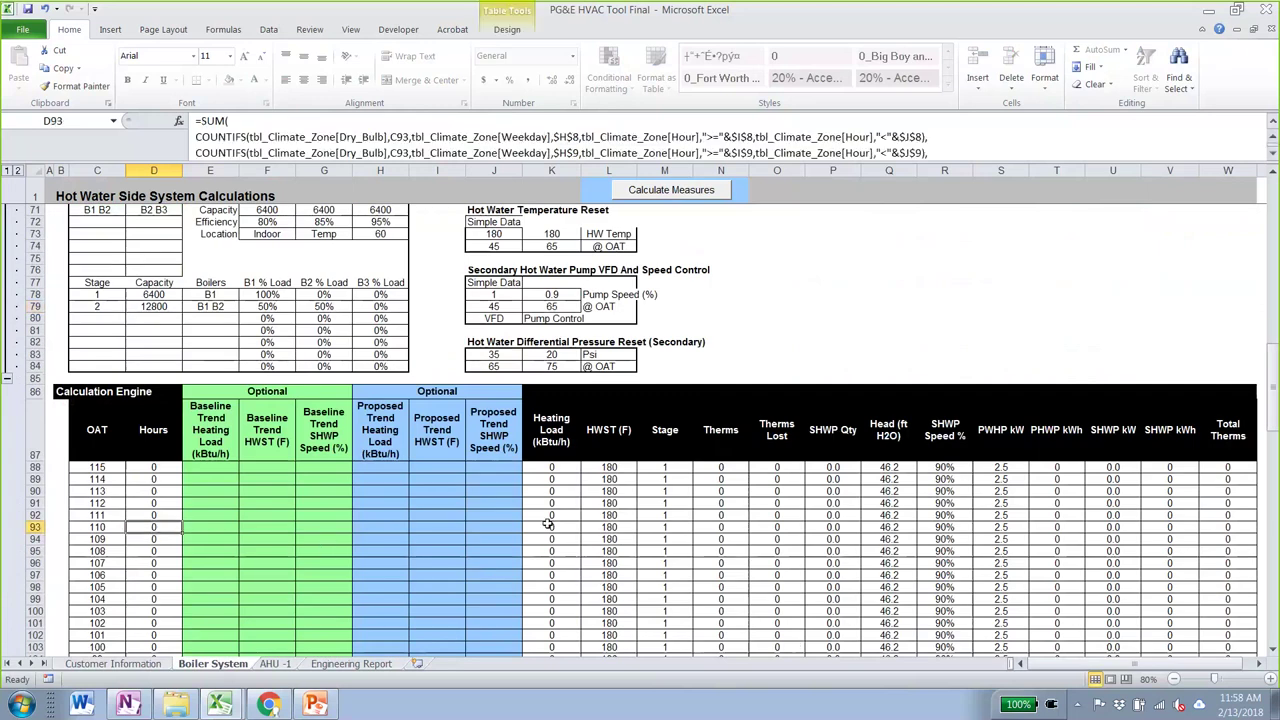
{"action": "left_click", "coordinate": [553, 526]}
{"action": "left_click", "coordinate": [625, 525]}
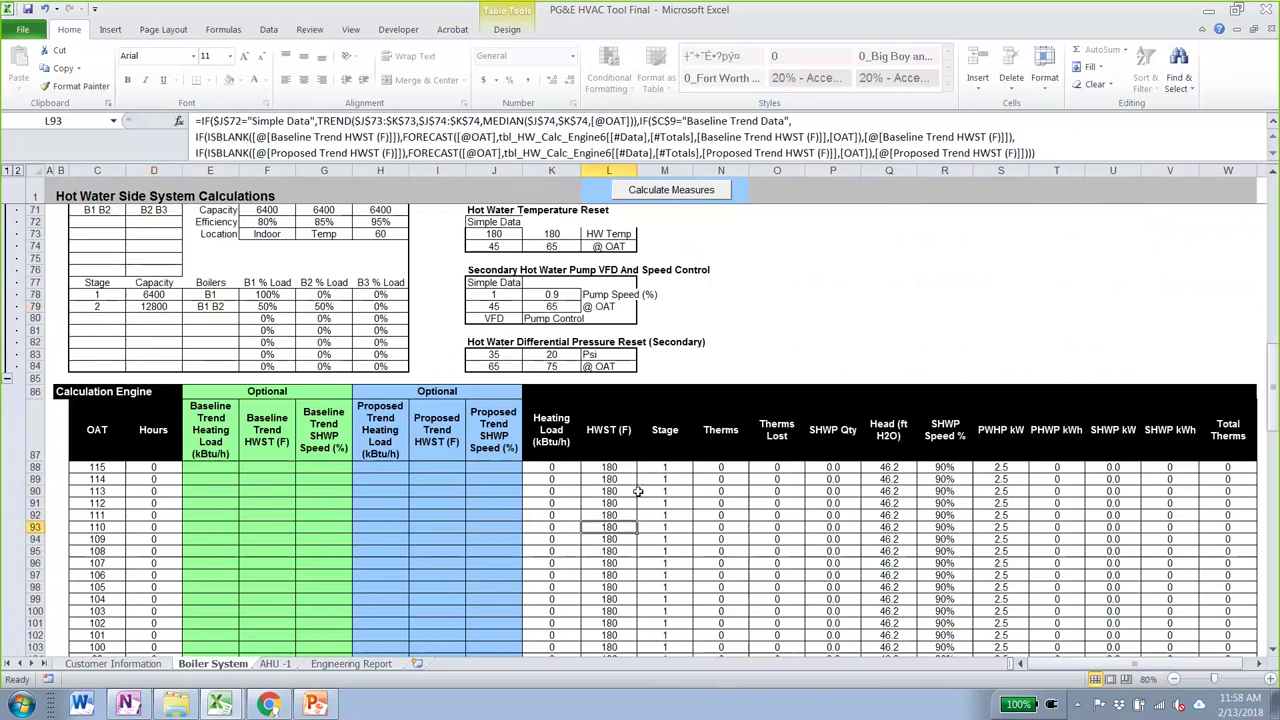
{"action": "left_click", "coordinate": [670, 527]}
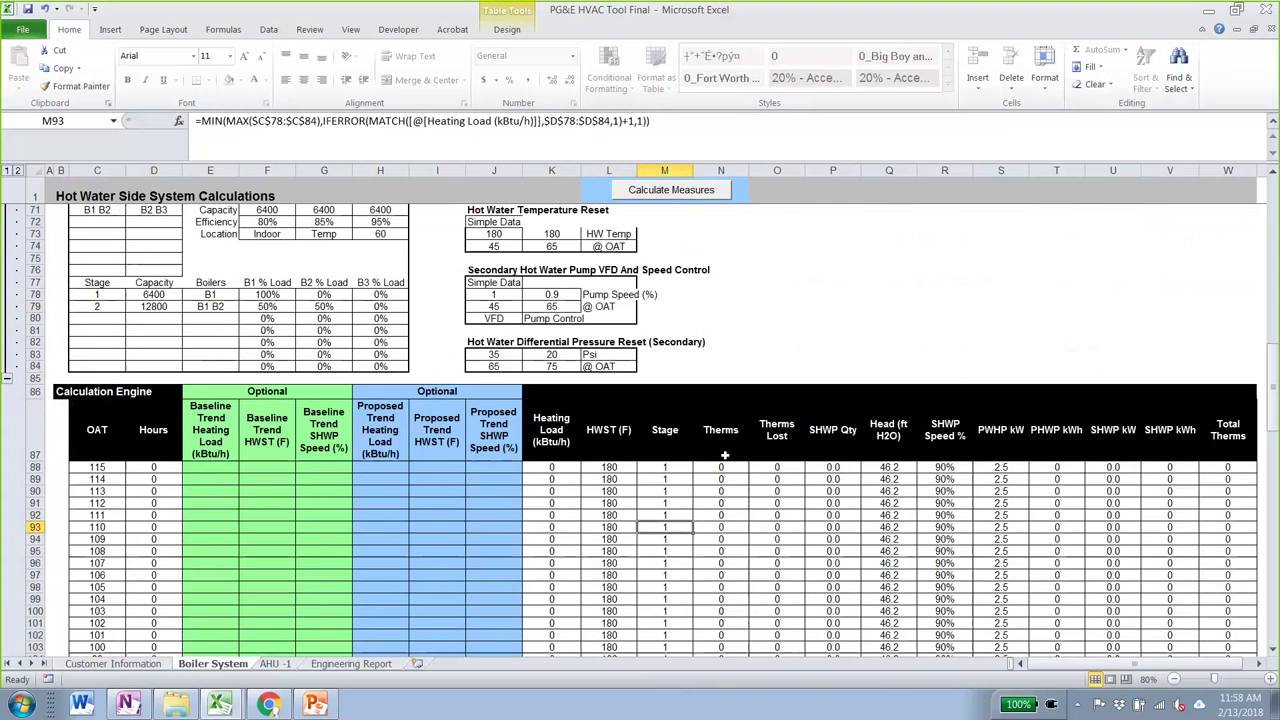
{"action": "scroll", "coordinate": [905, 484], "scroll_direction": "up", "scroll_amount": 6}
{"action": "scroll", "coordinate": [905, 484], "scroll_direction": "up", "scroll_amount": 18}
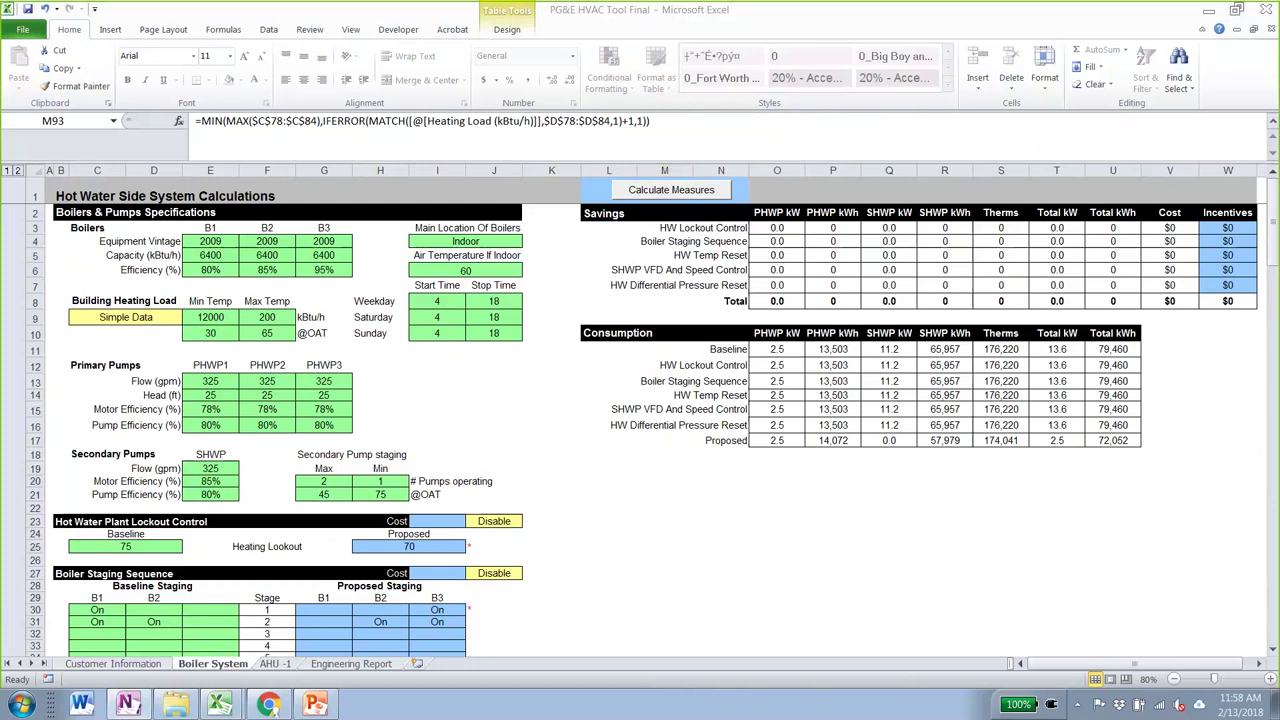
- Enter vintages 2010 and 2000 and capacities 5000 and 6000 kBtu/h for boilers B1 and B2
{"action": "left_click", "coordinate": [212, 241]}
{"action": "type", "text": "2010"}
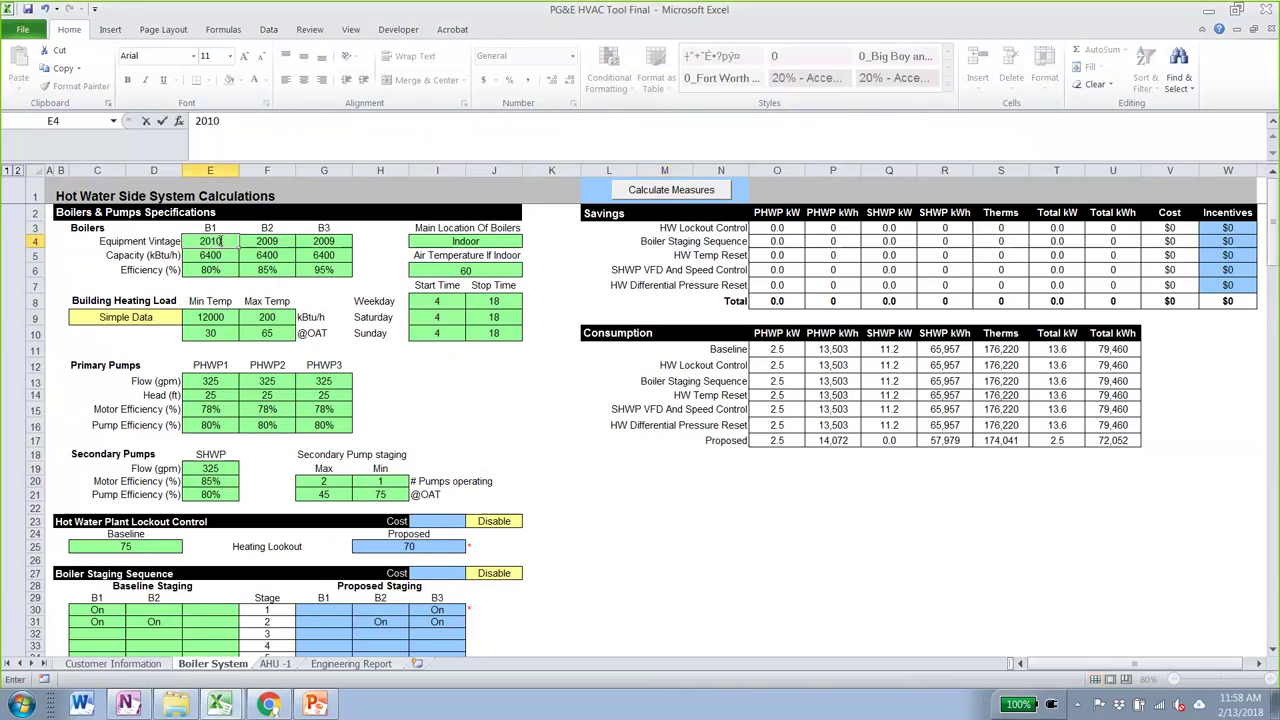
{"action": "key", "text": "Return"}
{"action": "key", "text": "Right"}
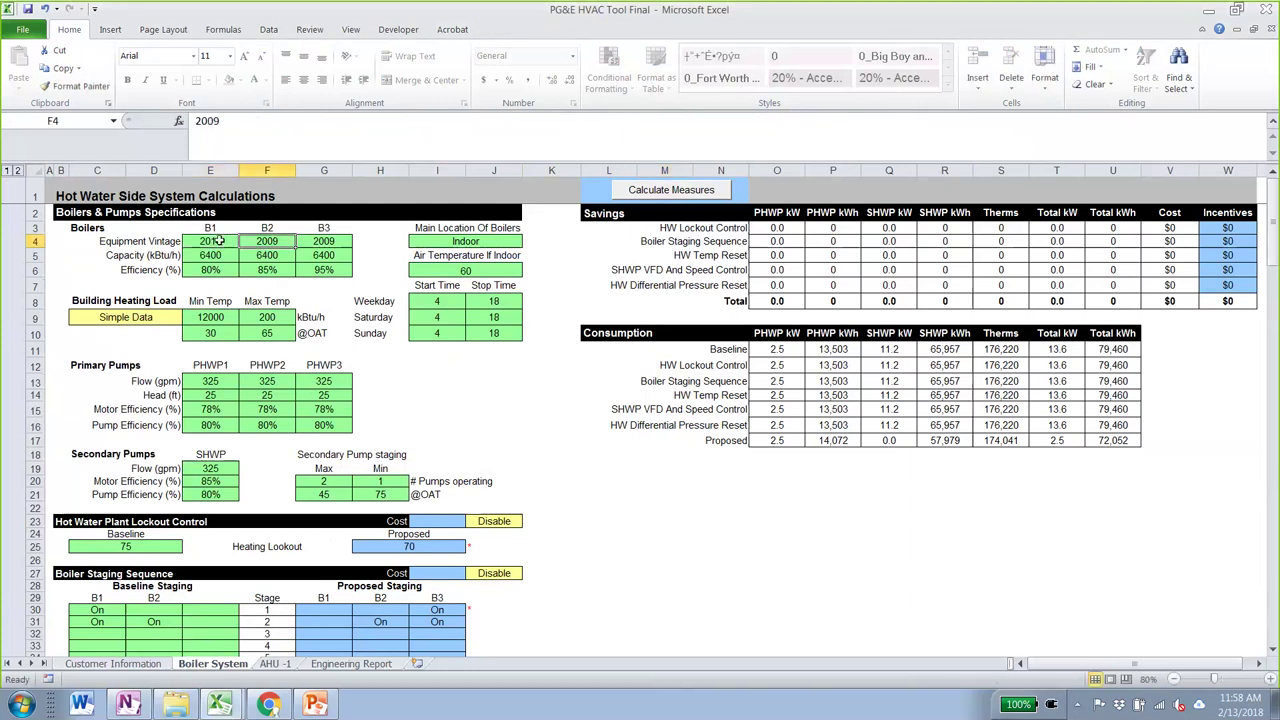
{"action": "type", "text": "2000"}
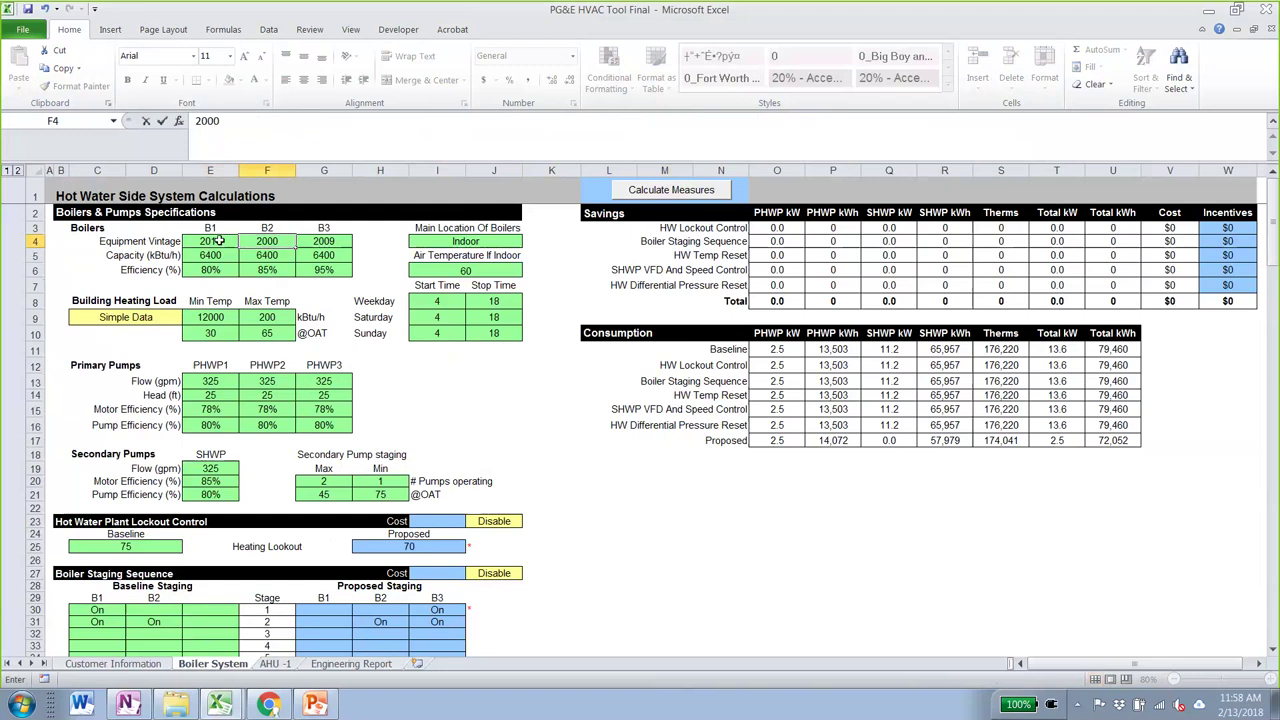
{"action": "key", "text": "Return"}
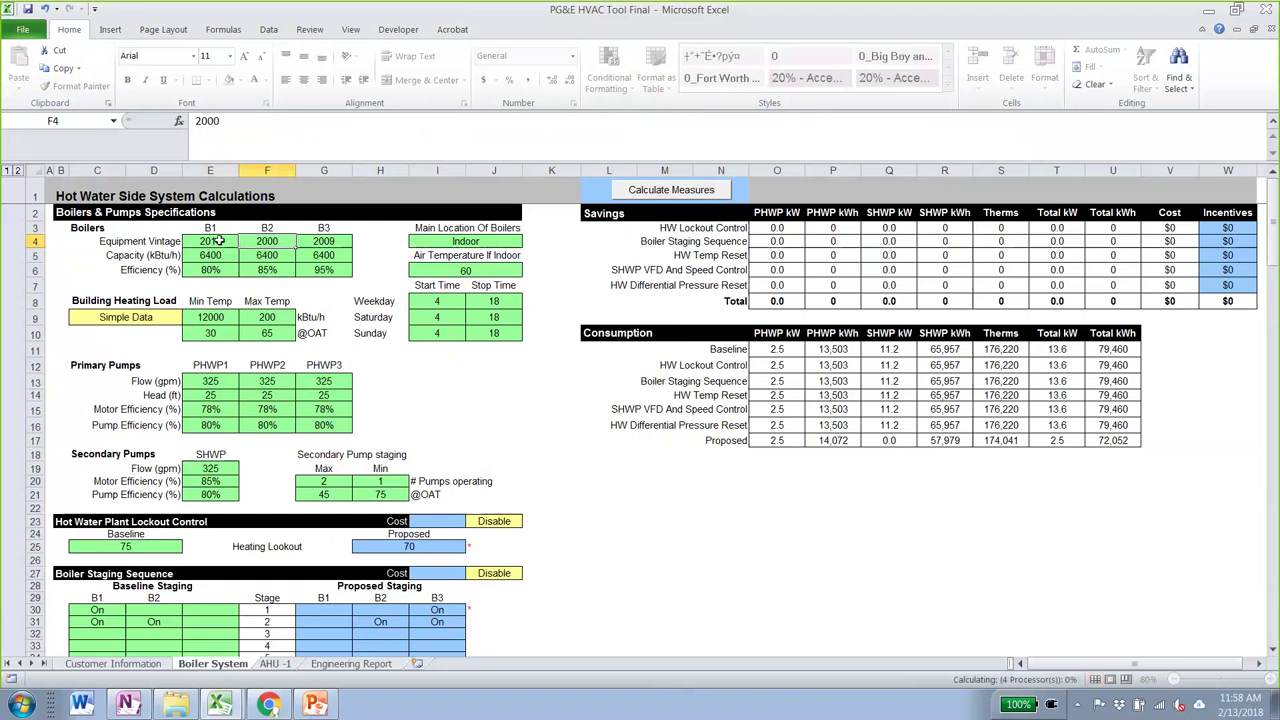
{"action": "key", "text": "Down"}
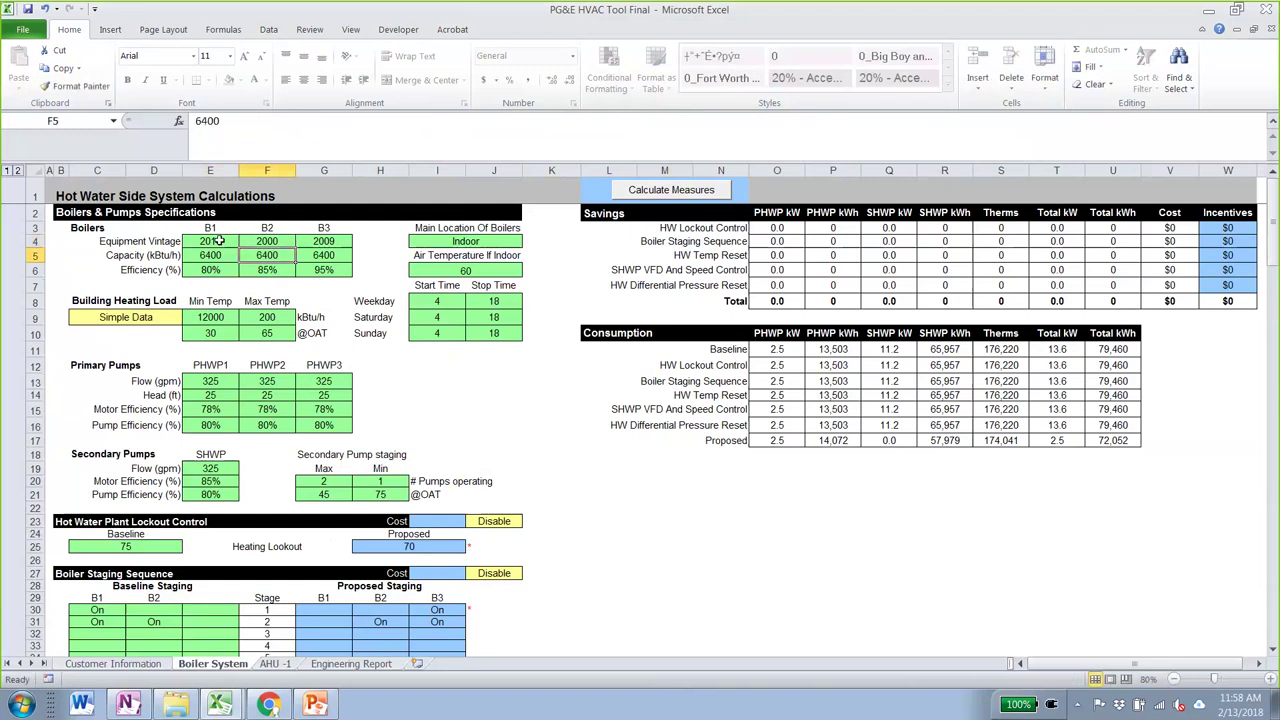
{"action": "key", "text": "Left"}
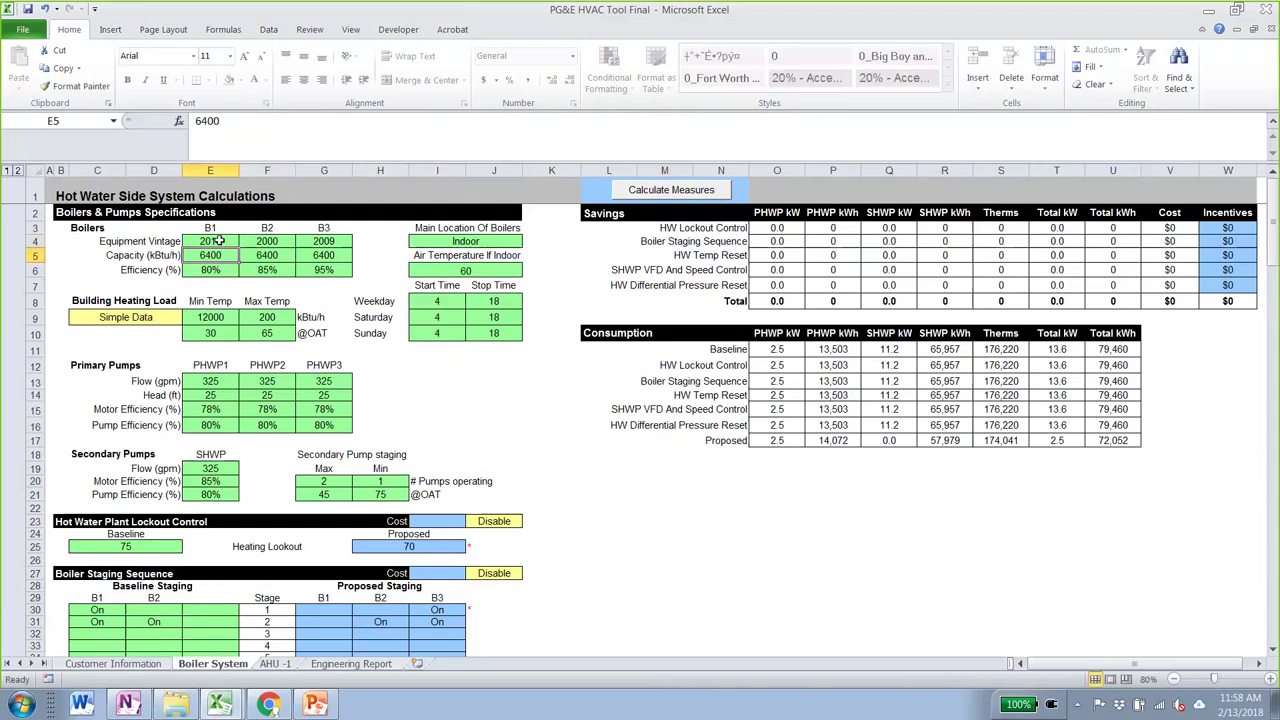
{"action": "type", "text": "500"}
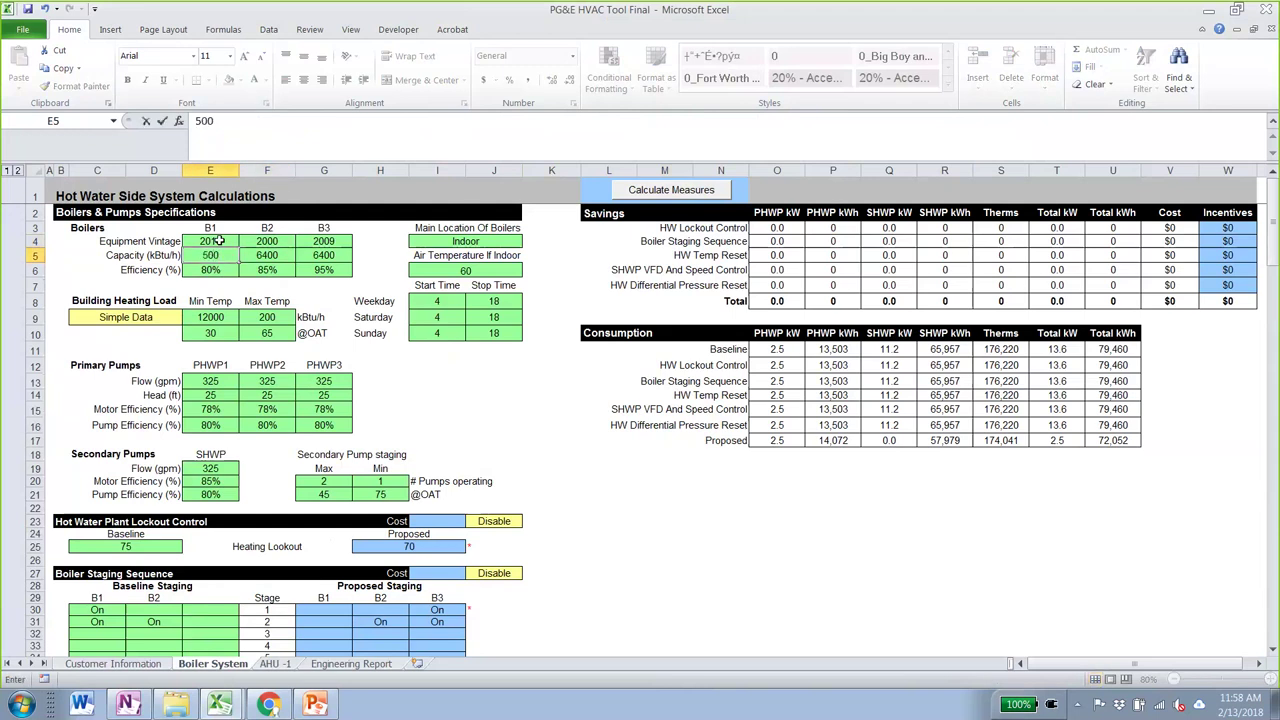
{"action": "type", "text": "0"}
{"action": "key", "text": "ctrl+Return"}
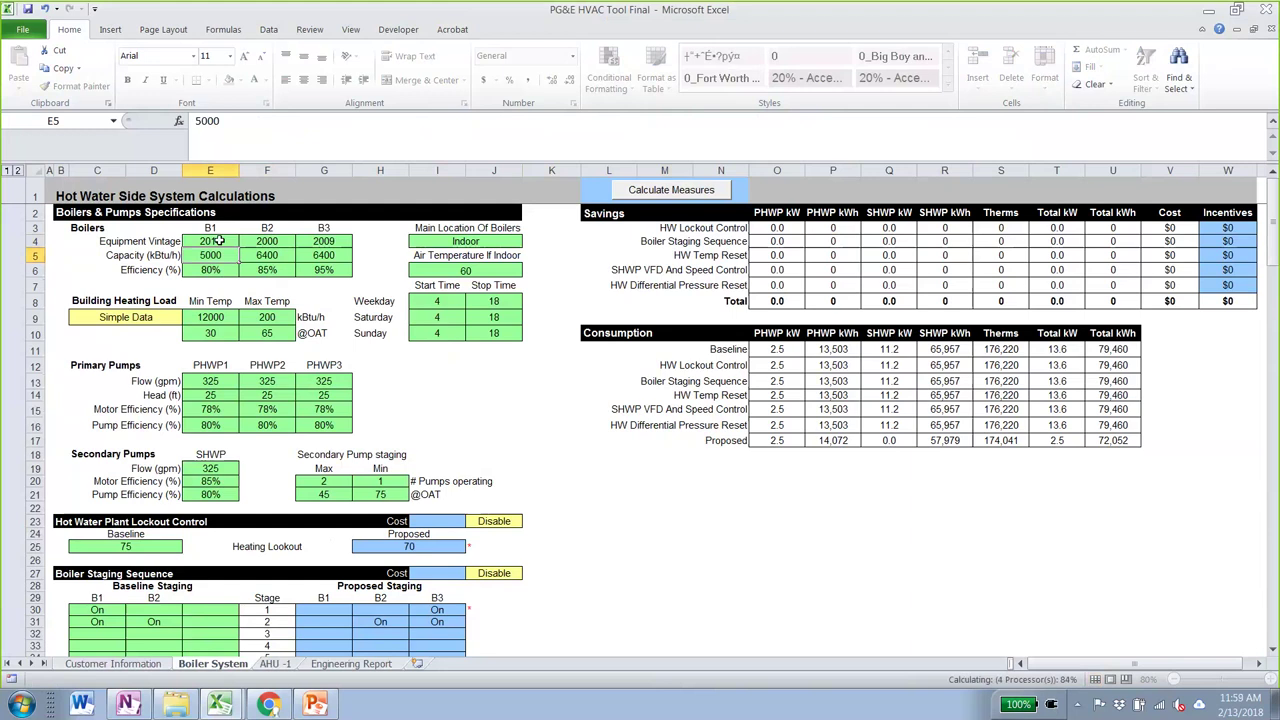
{"action": "key", "text": "Right"}
{"action": "type", "text": "6000"}
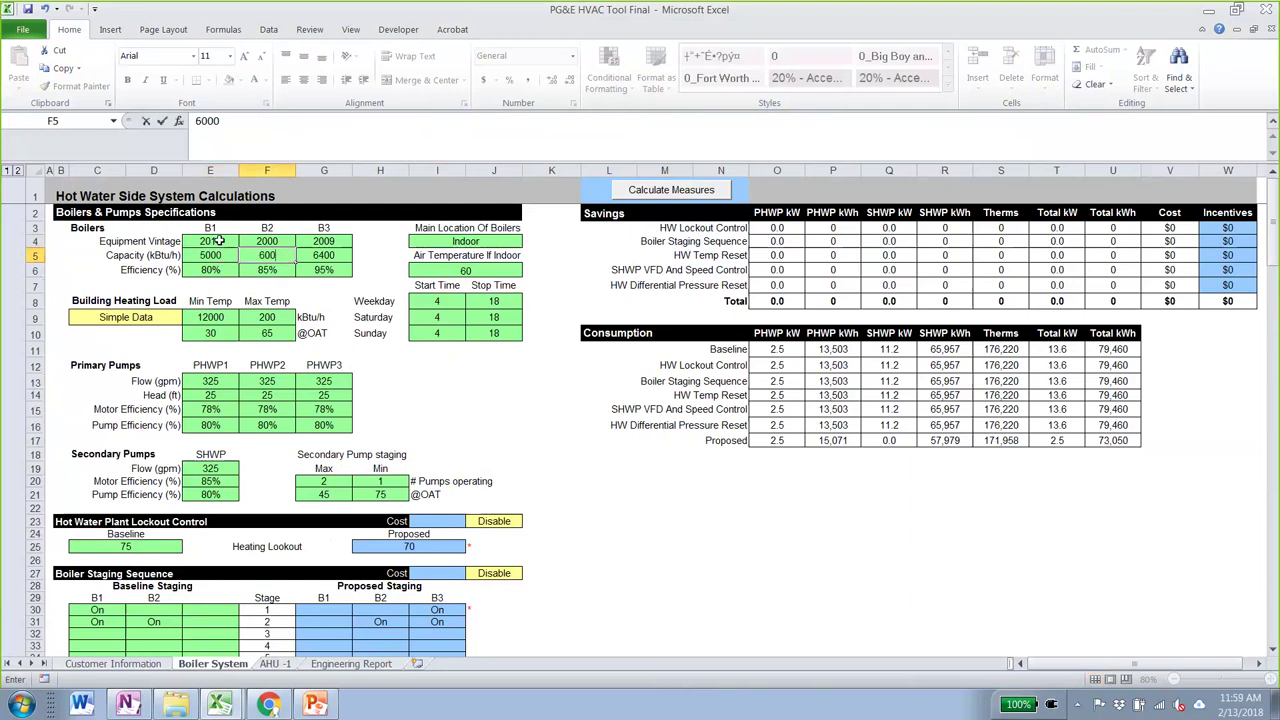
{"action": "key", "text": "ctrl+Return"}
- Clear boiler B3's vintage and capacity, then move to the building heating load value
{"action": "key", "text": "Right"}
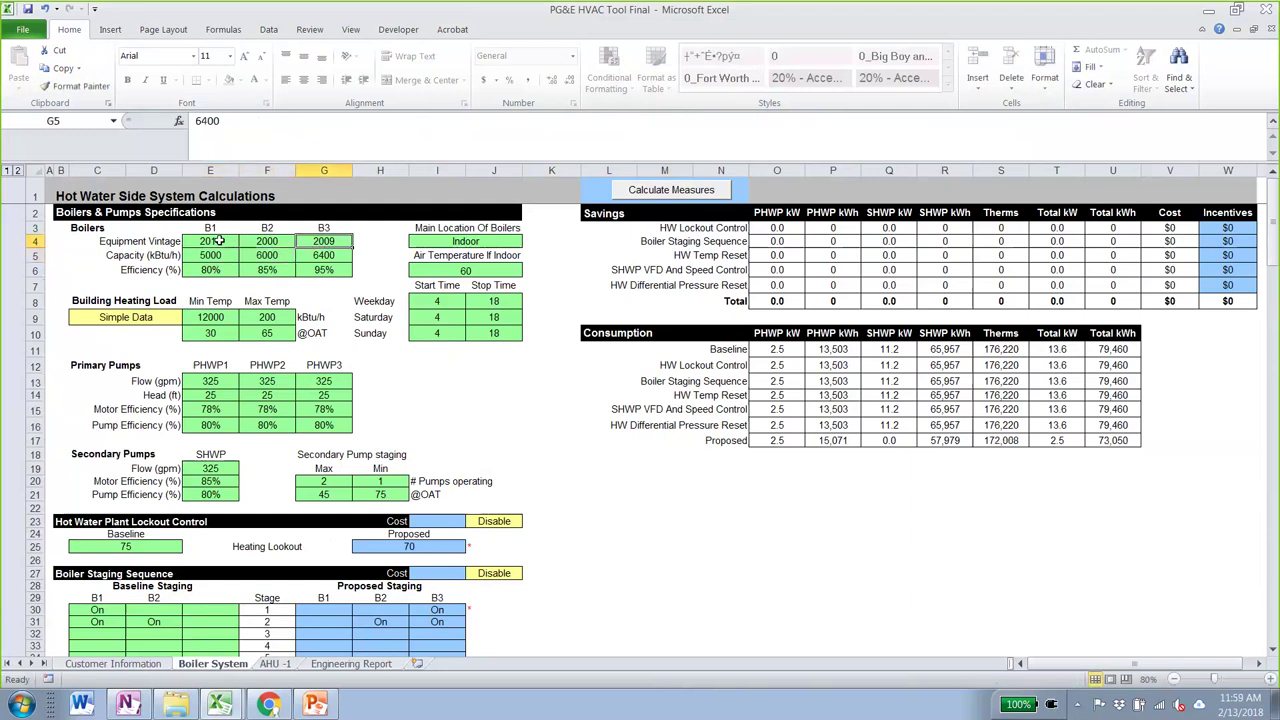
{"action": "key", "text": "Up"}
{"action": "key", "text": "Delete"}
{"action": "key", "text": "Down"}
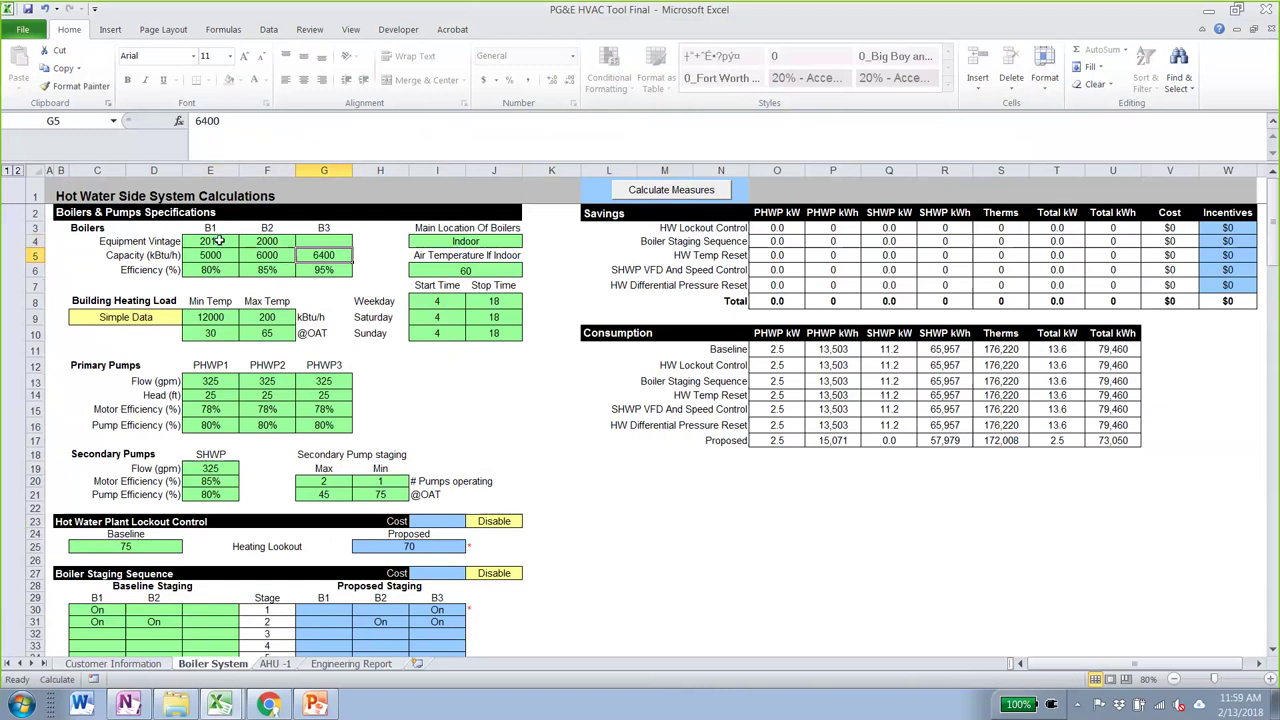
{"action": "key", "text": "Delete"}
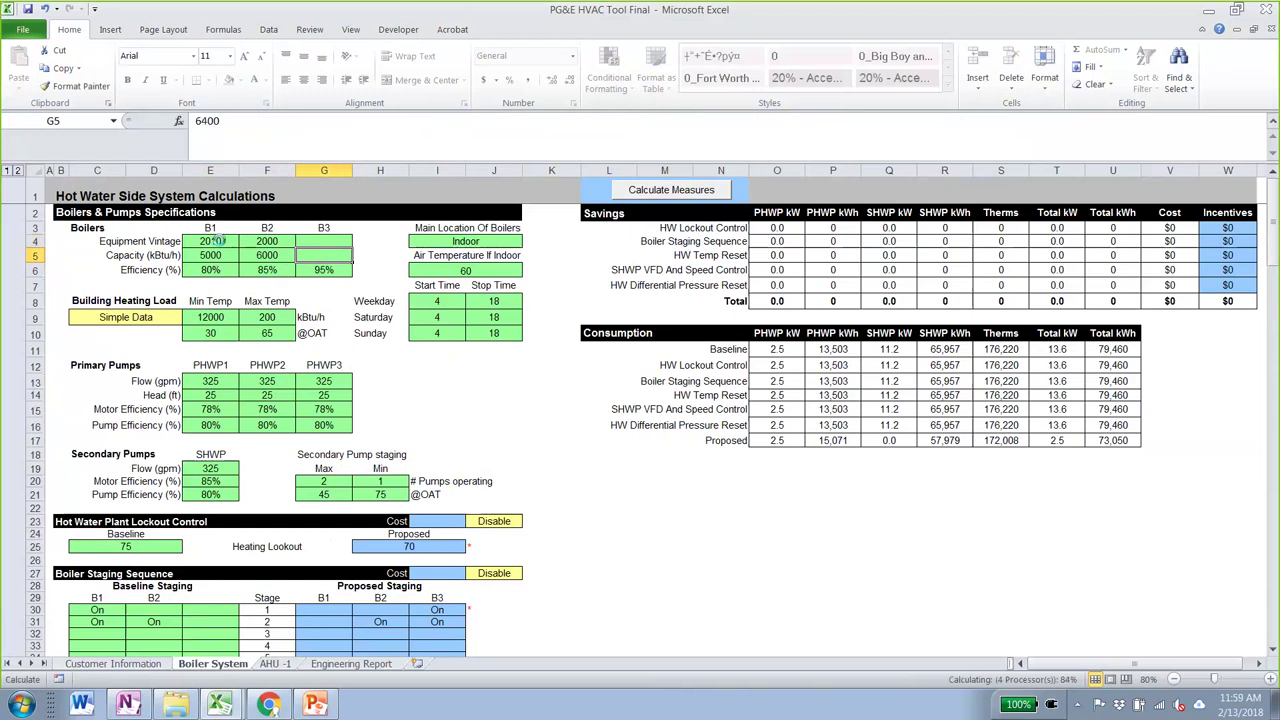
{"action": "key", "text": "Down"}
{"action": "key", "text": "Left"}
{"action": "key", "text": "Left"}
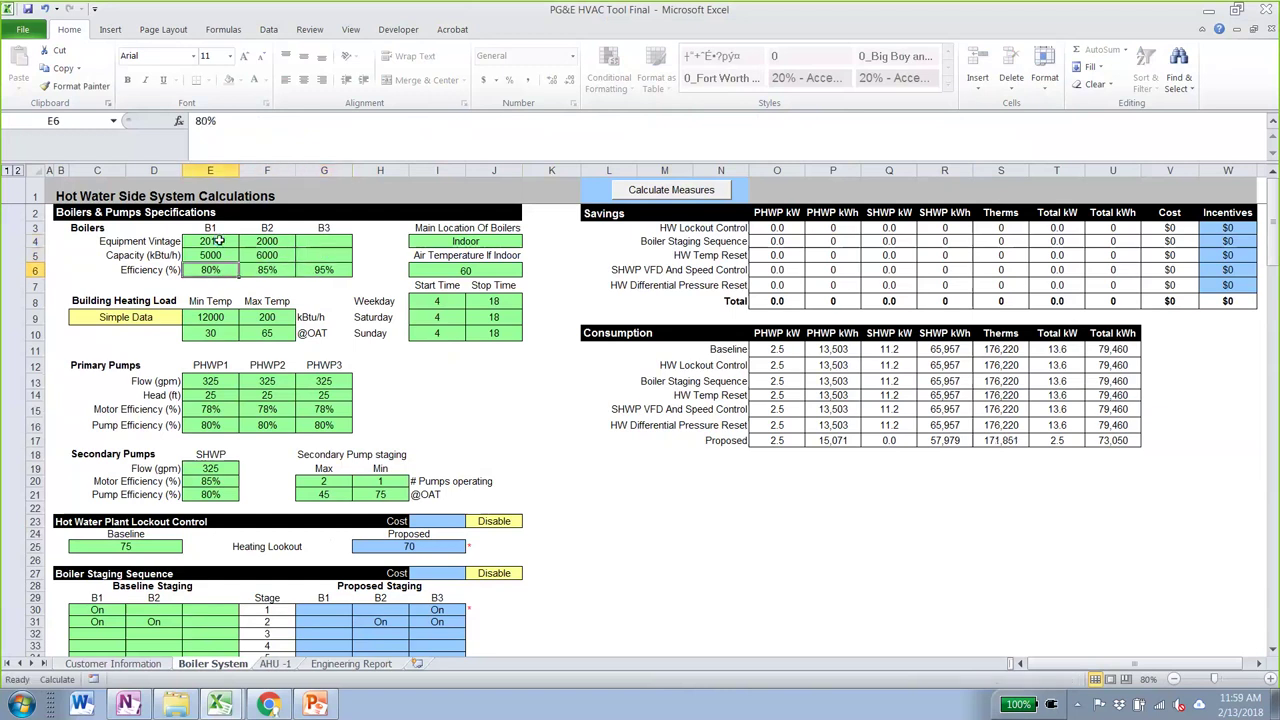
{"action": "key", "text": "Right"}
{"action": "key", "text": "Right"}
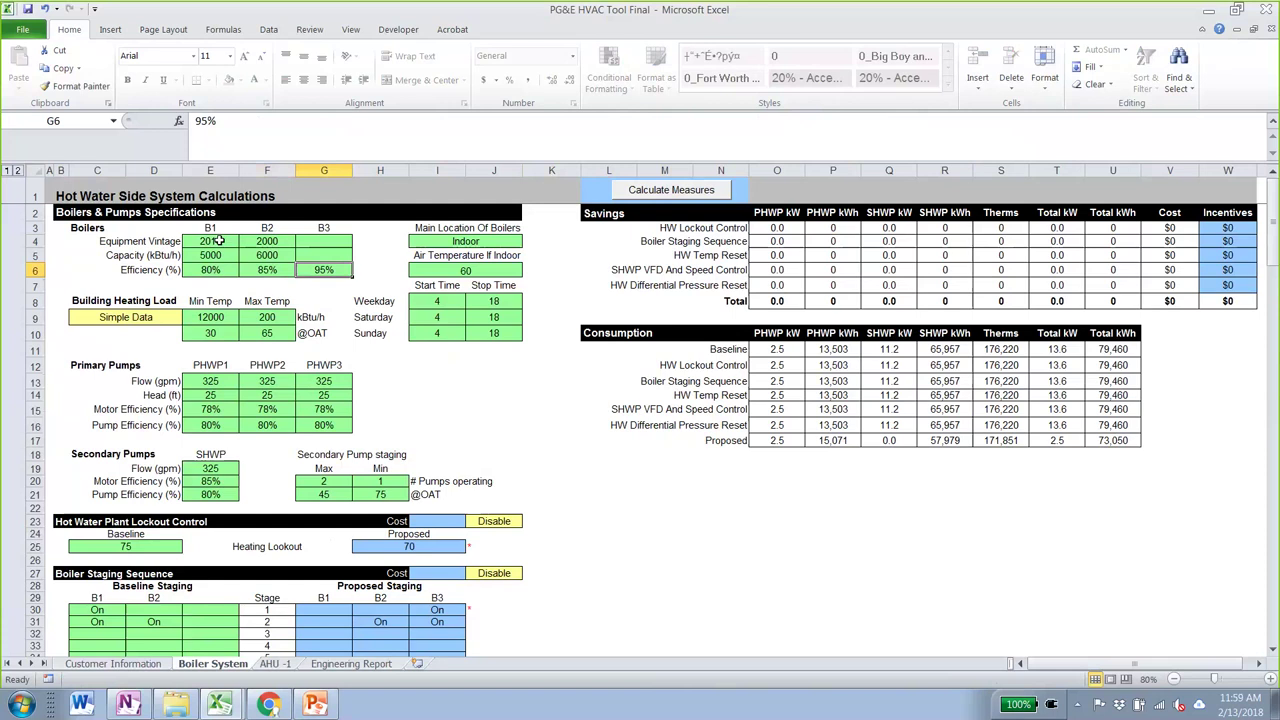
{"action": "key", "text": "Up"}
{"action": "key", "text": "Down"}
{"action": "key", "text": "Down"}
{"action": "key", "text": "Left"}
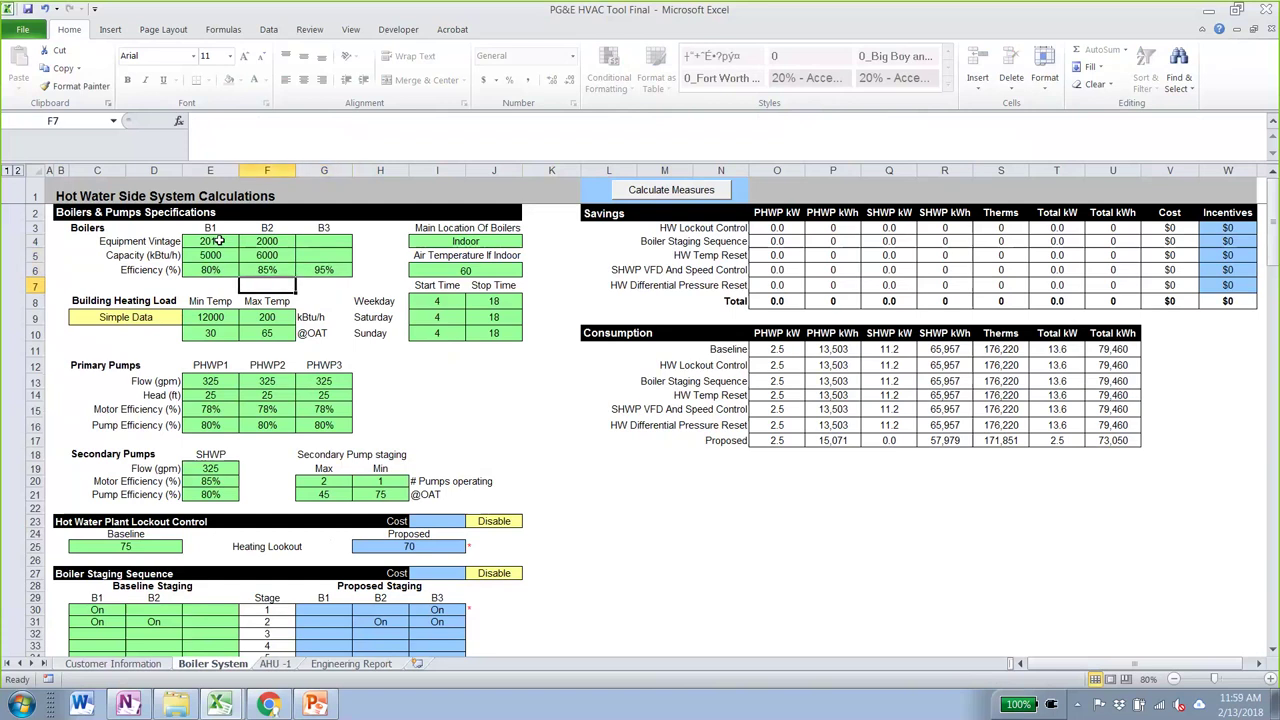
{"action": "key", "text": "Left"}
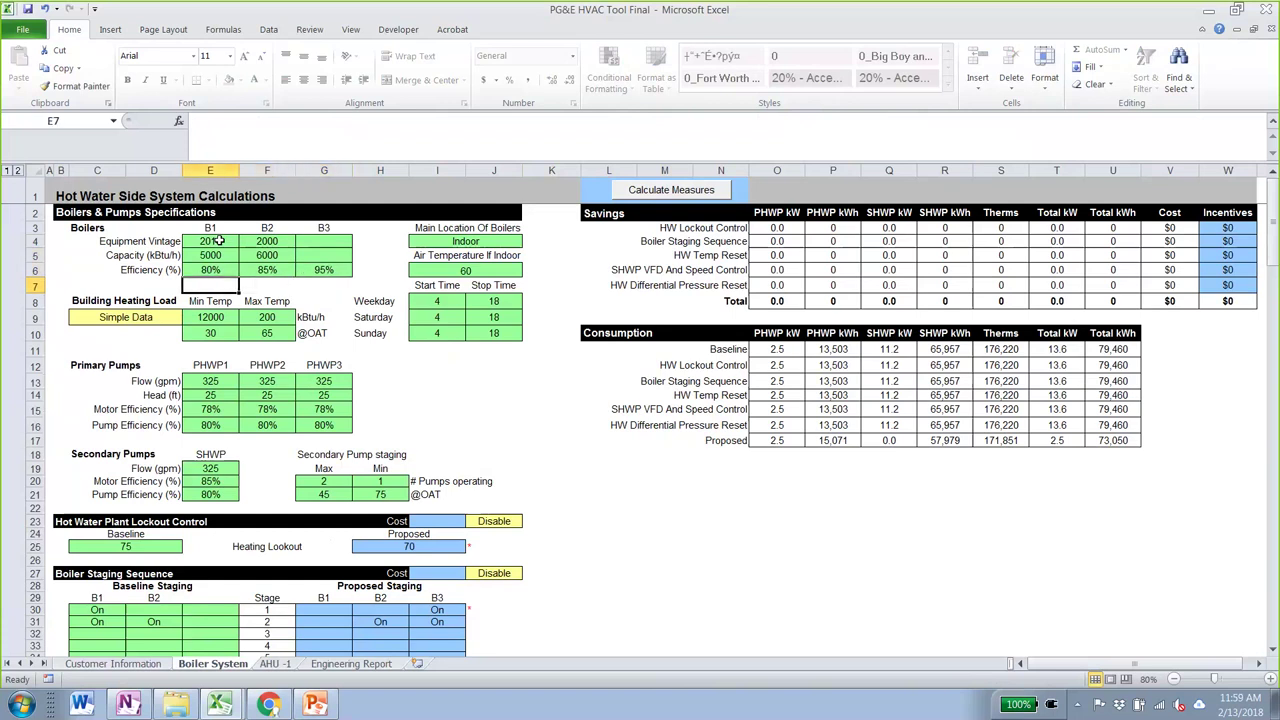
{"action": "key", "text": "Down"}
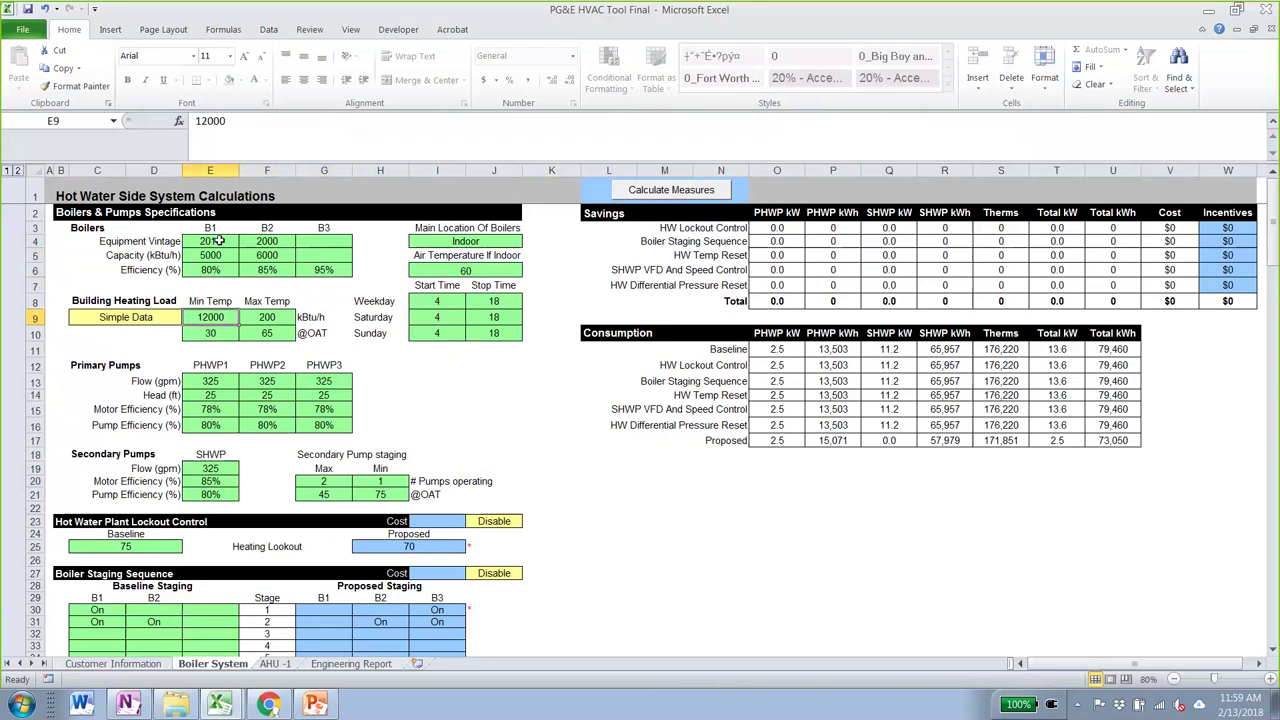
- Lower the minimum building heating load in E9 to 6000
{"action": "type", "text": "600"}
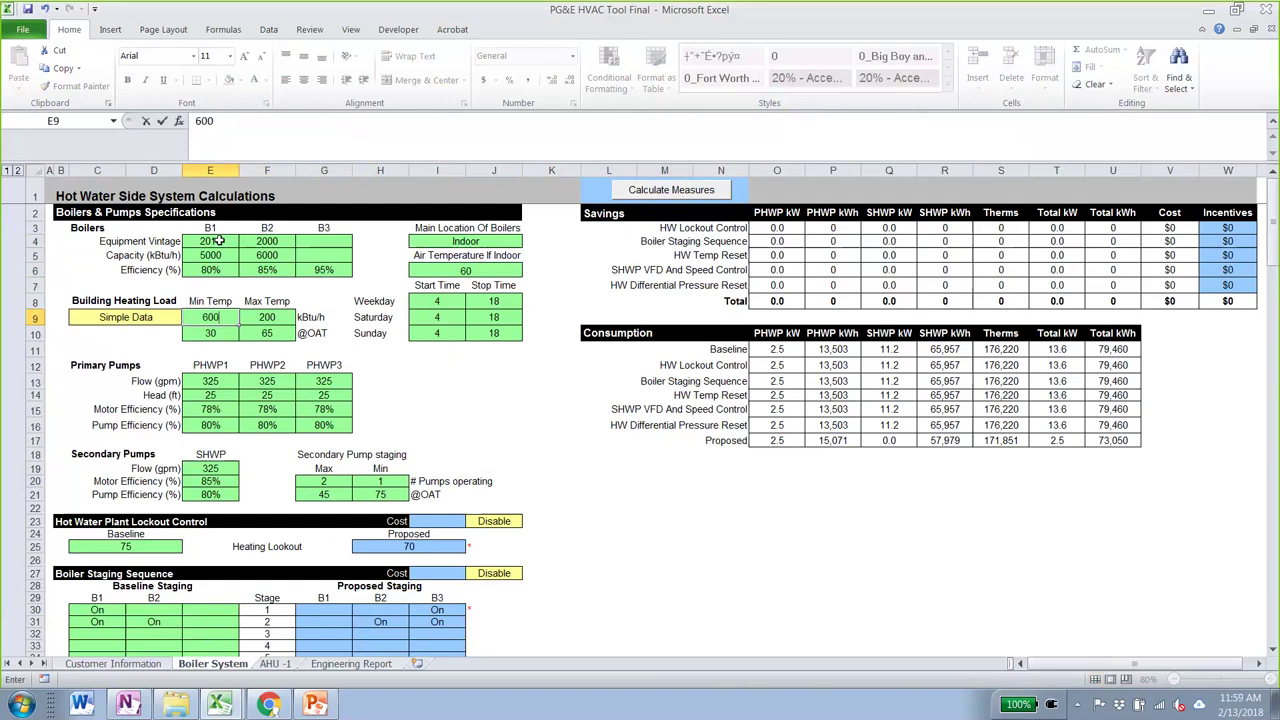
{"action": "type", "text": "0"}
{"action": "key", "text": "Return"}
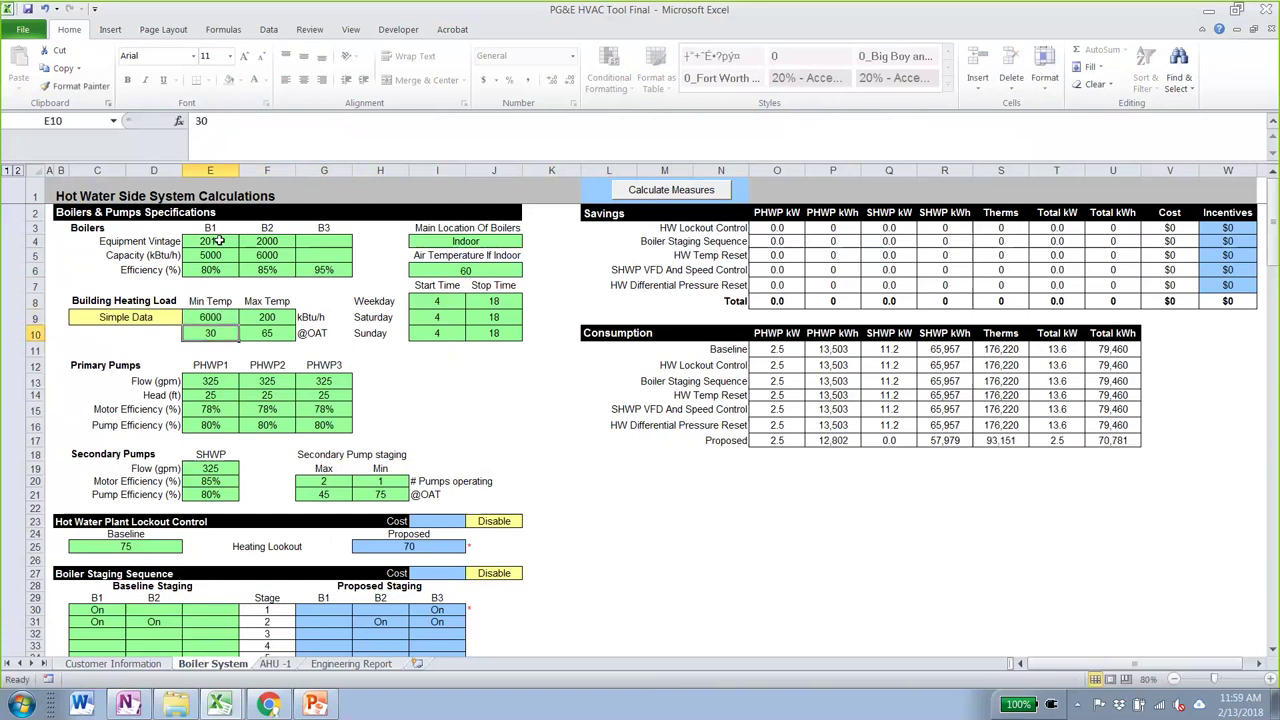
{"action": "key", "text": "Up"}
{"action": "key", "text": "Right"}
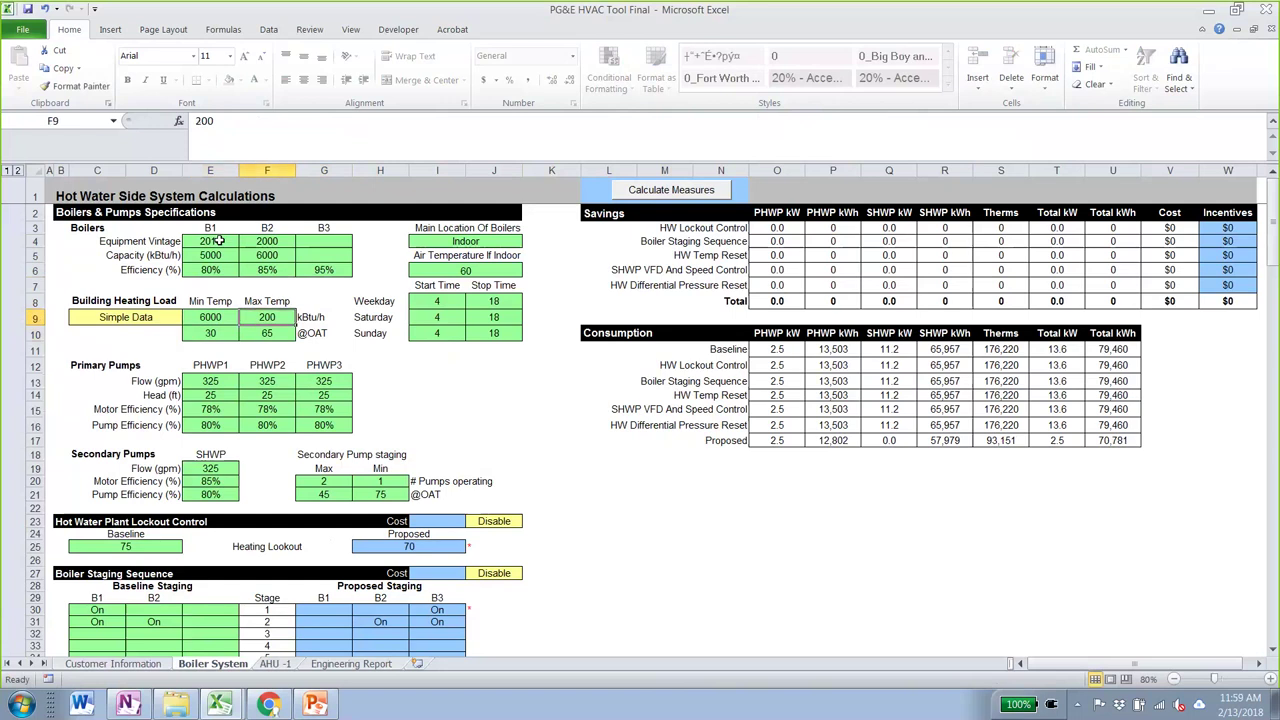
{"action": "key", "text": "Down"}
{"action": "key", "text": "Right"}
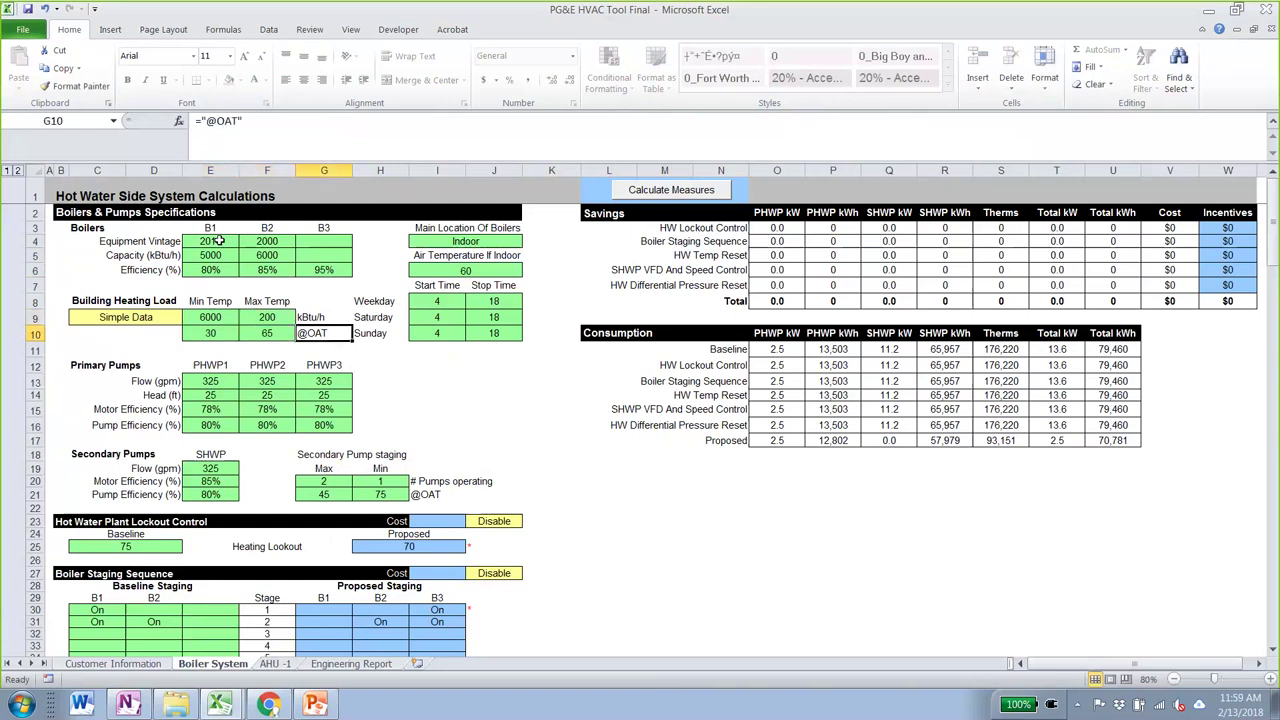
{"action": "key", "text": "Right"}
{"action": "key", "text": "Up"}
{"action": "key", "text": "Up"}
{"action": "key", "text": "Right"}
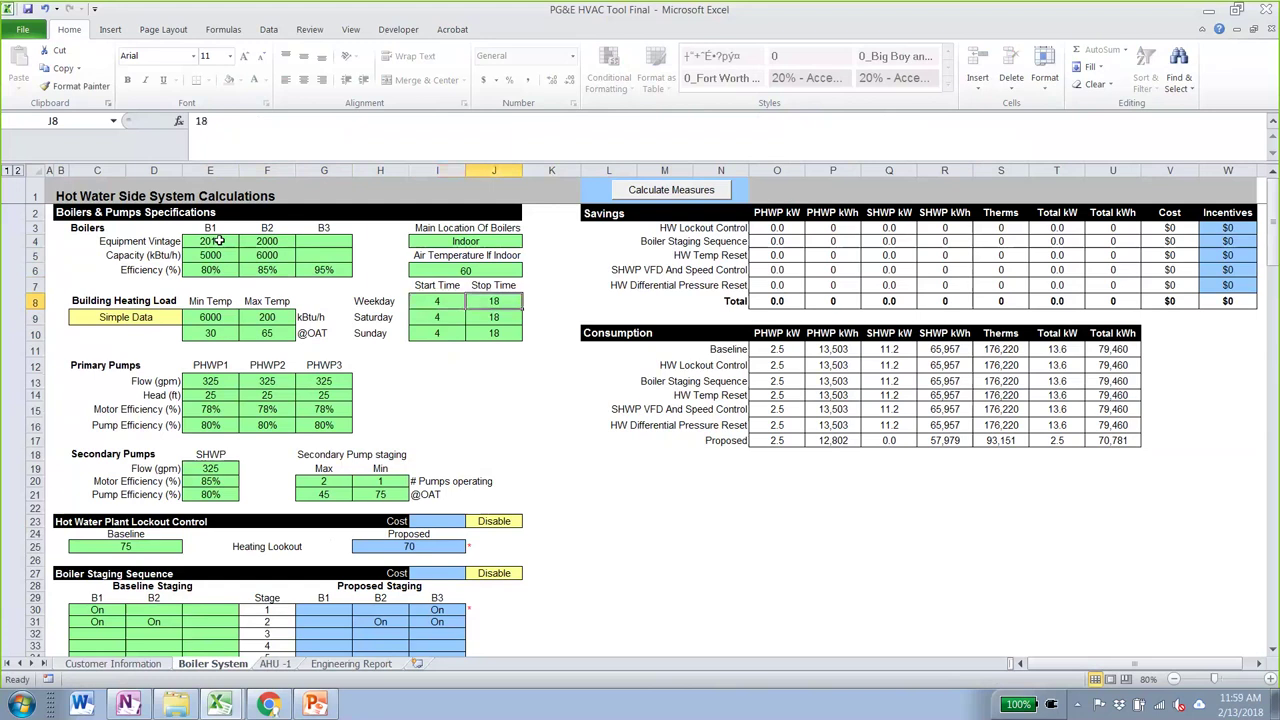
- Set the weekday, Saturday and Sunday stop times in J8:J10 to 20
{"action": "type", "text": "20"}
{"action": "key", "text": "Return"}
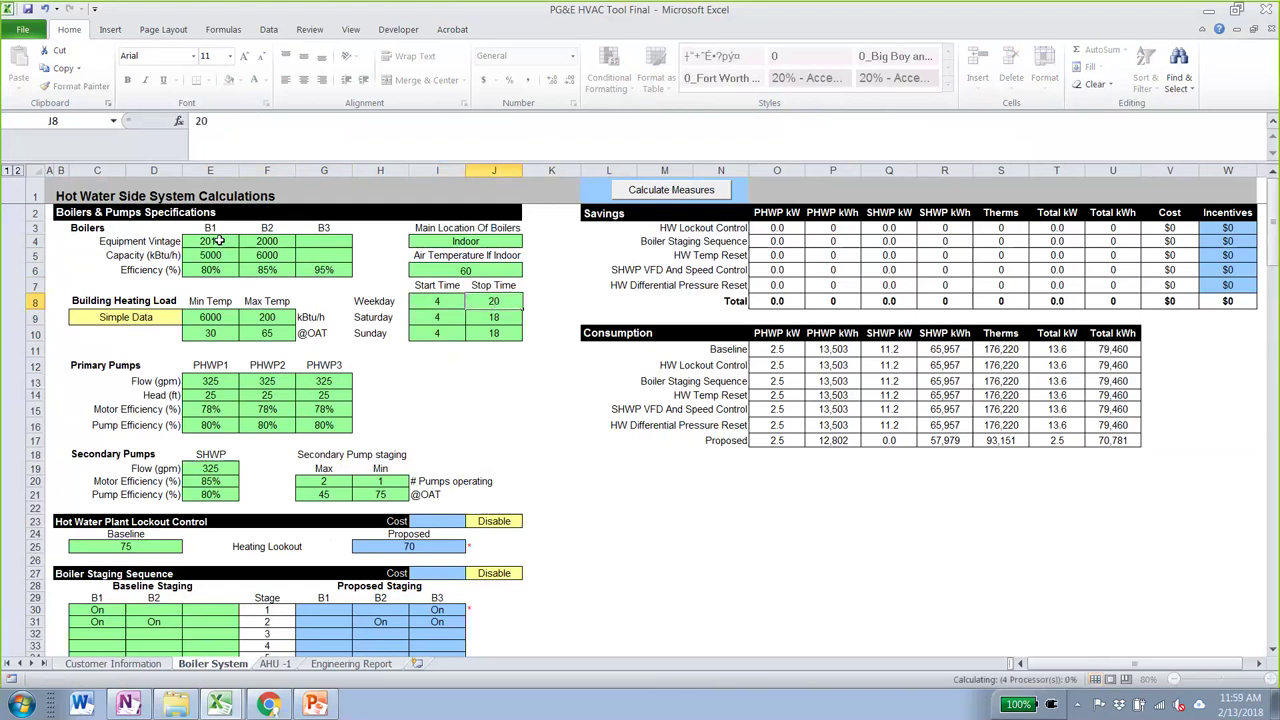
{"action": "key", "text": "Down"}
{"action": "type", "text": "20"}
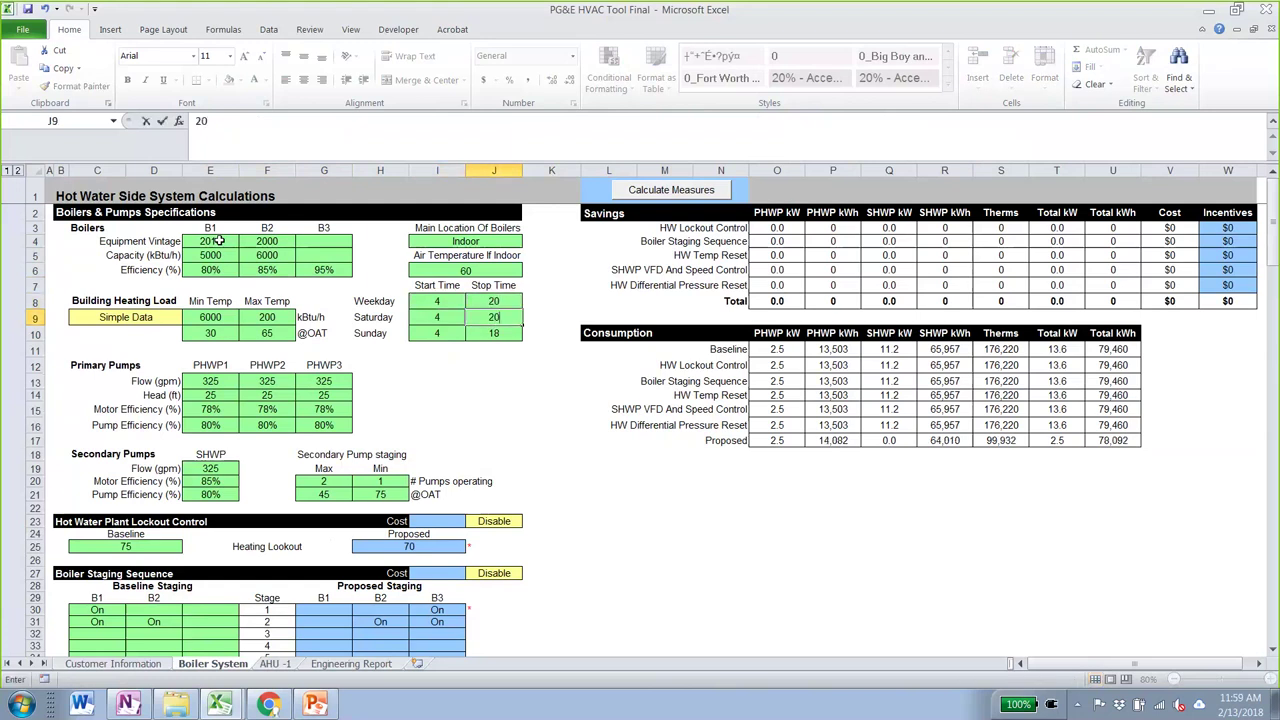
{"action": "key", "text": "Return"}
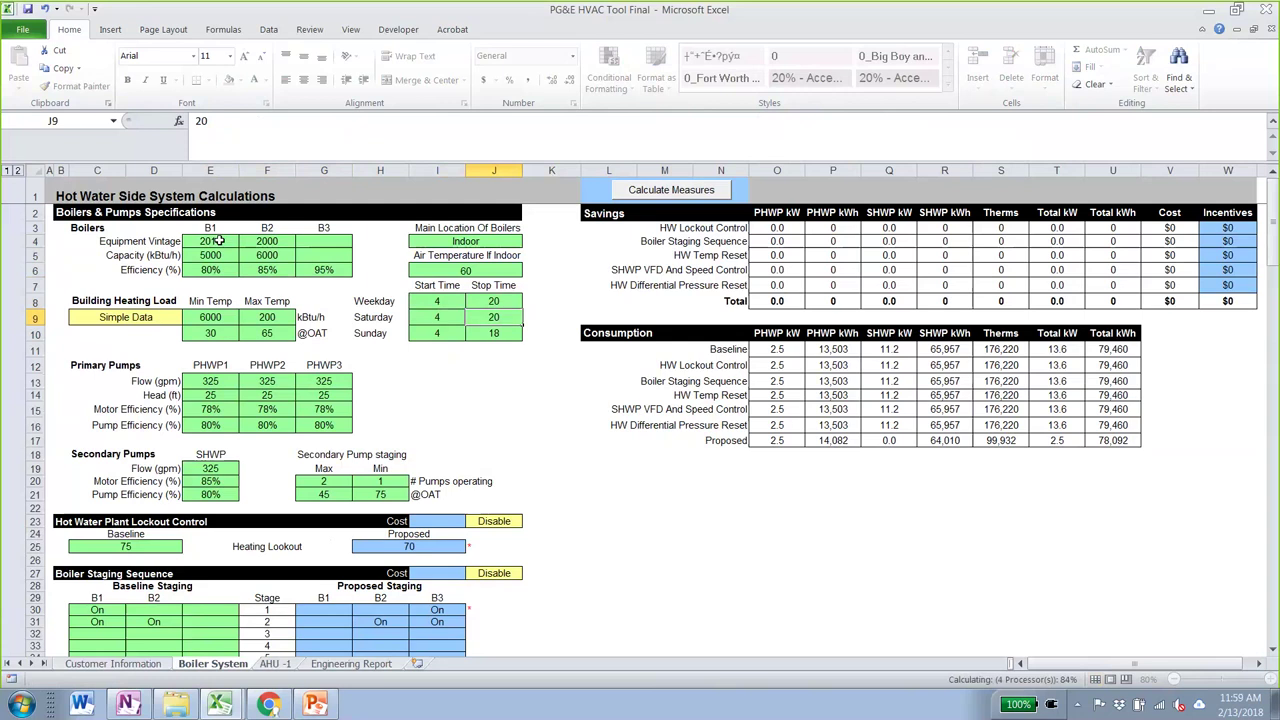
{"action": "key", "text": "Down"}
{"action": "type", "text": "20"}
{"action": "key", "text": "Return"}
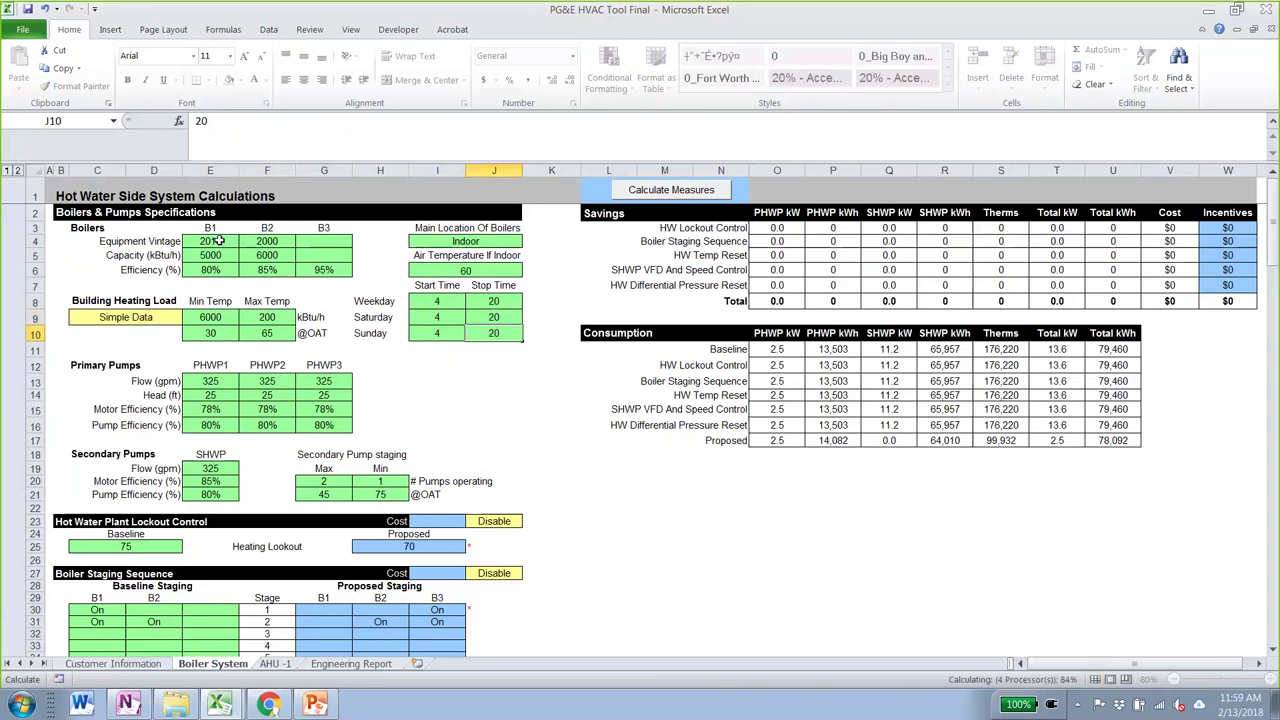
{"action": "key", "text": "Up"}
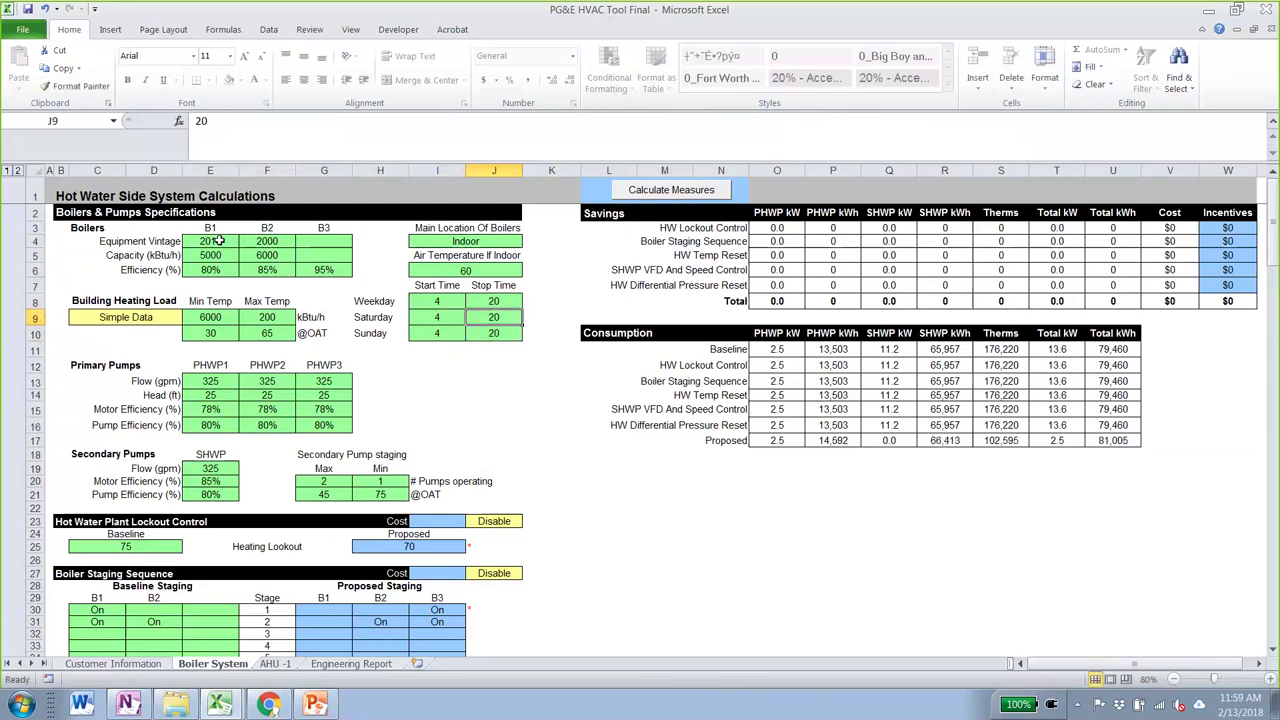
{"action": "key", "text": "Up"}
{"action": "key", "text": "Up"}
{"action": "key", "text": "Up"}
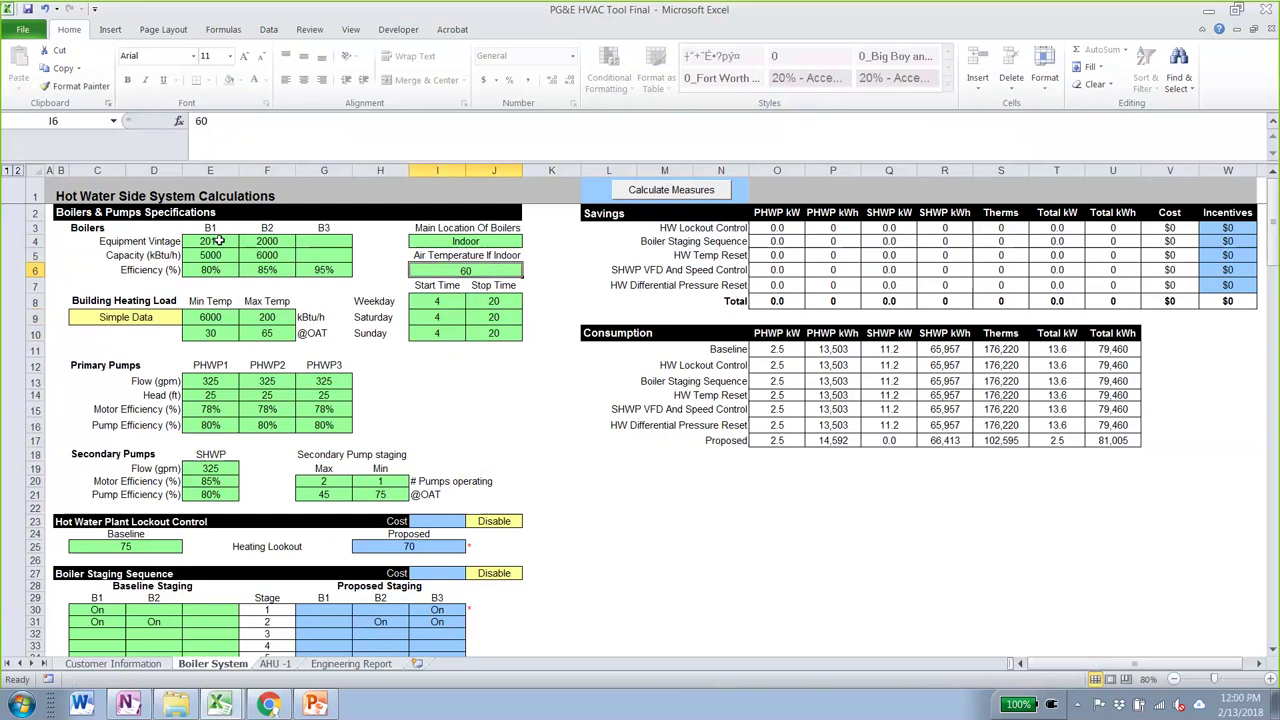
- Keep the boiler location as Indoor and check the 60 indoor air temperature
{"action": "left_click", "coordinate": [446, 245]}
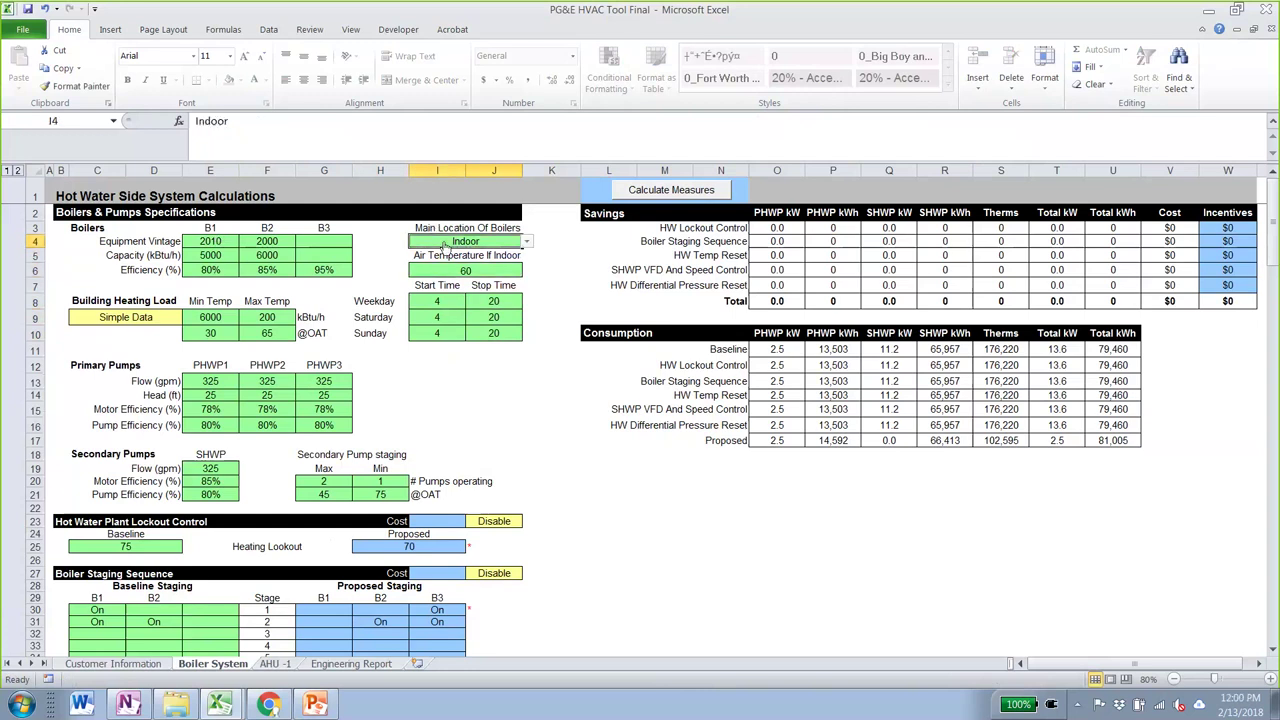
{"action": "left_click", "coordinate": [529, 244]}
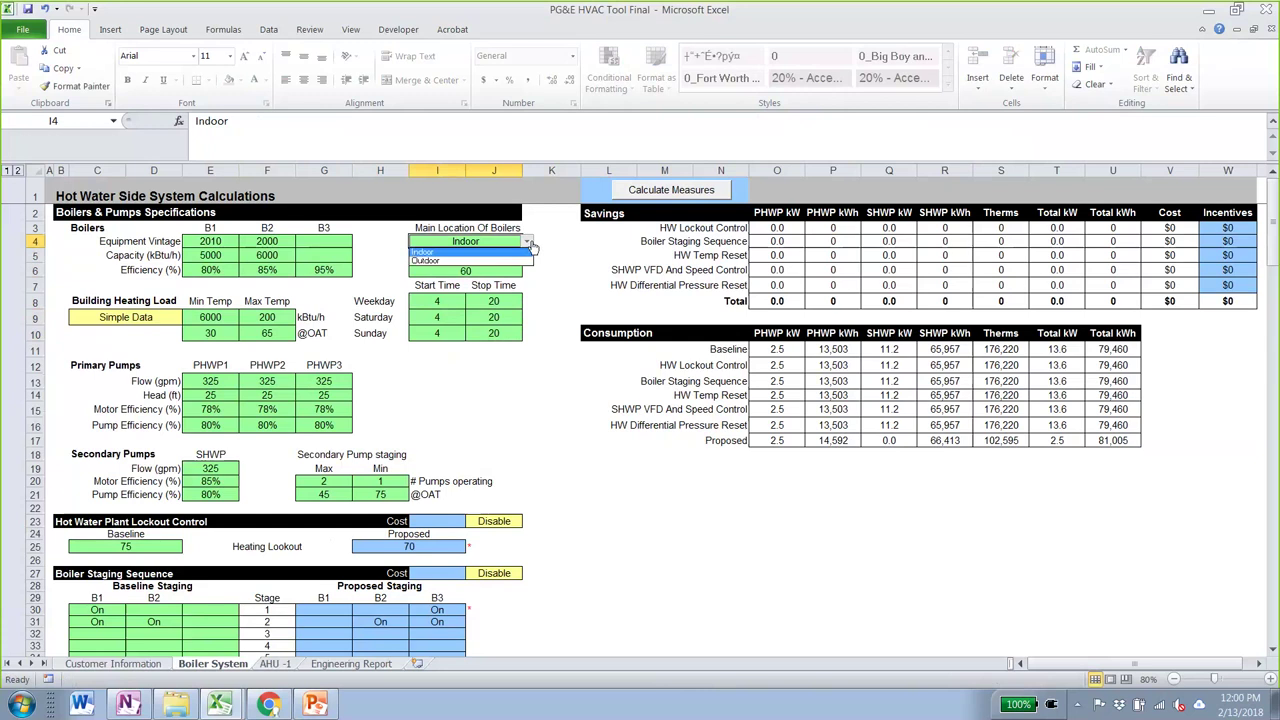
{"action": "left_click", "coordinate": [529, 244]}
{"action": "left_click", "coordinate": [498, 272]}
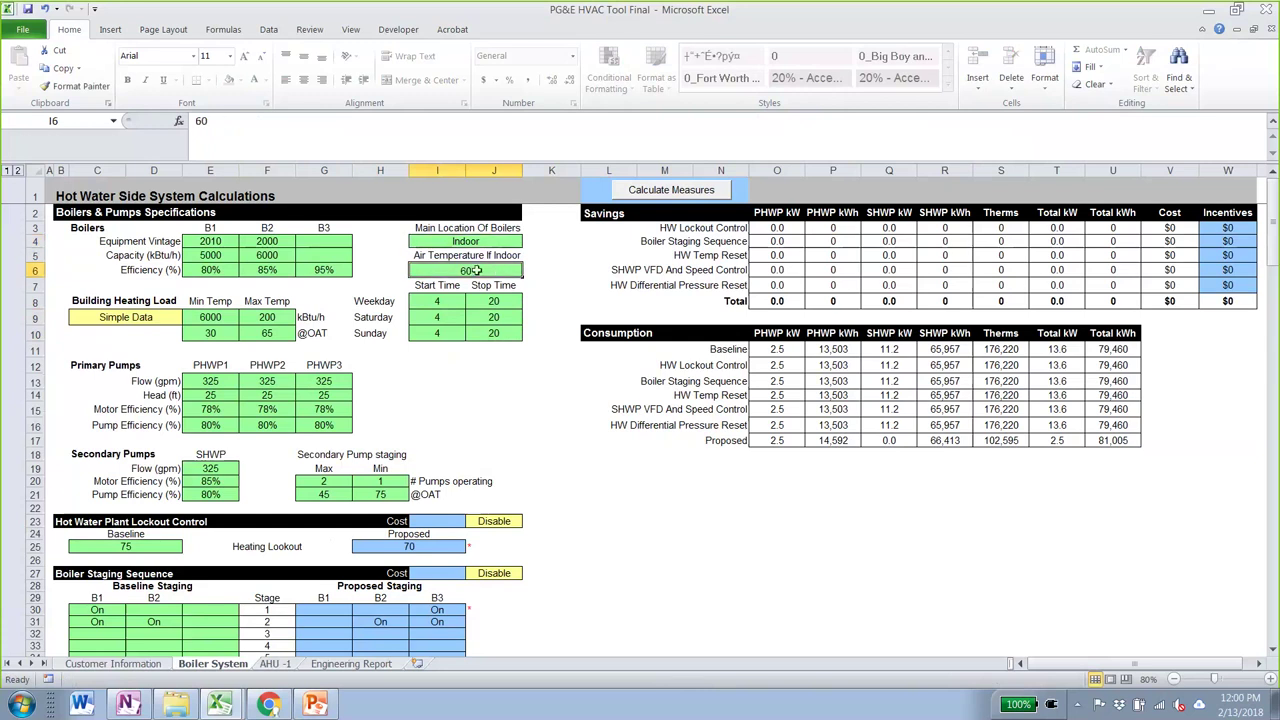
{"action": "left_click", "coordinate": [538, 392]}
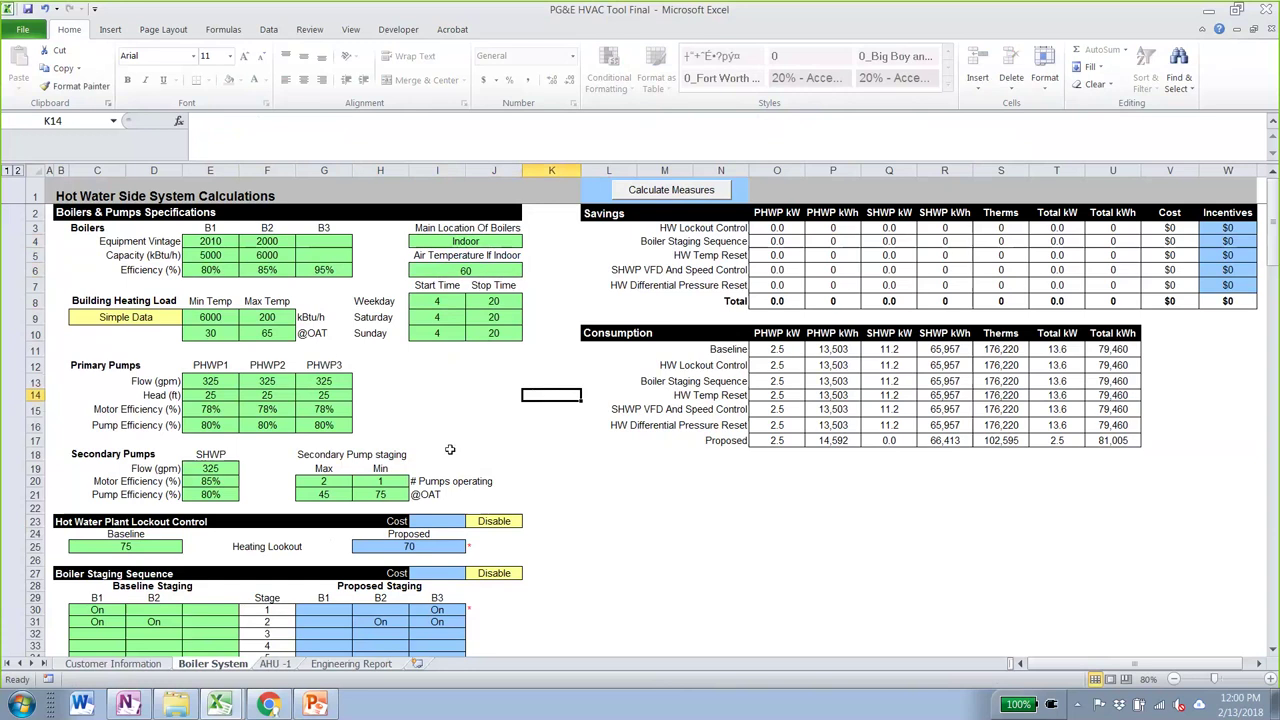
- Clear the third primary pump's flow and head values in G13:G14
{"action": "left_click", "coordinate": [204, 380]}
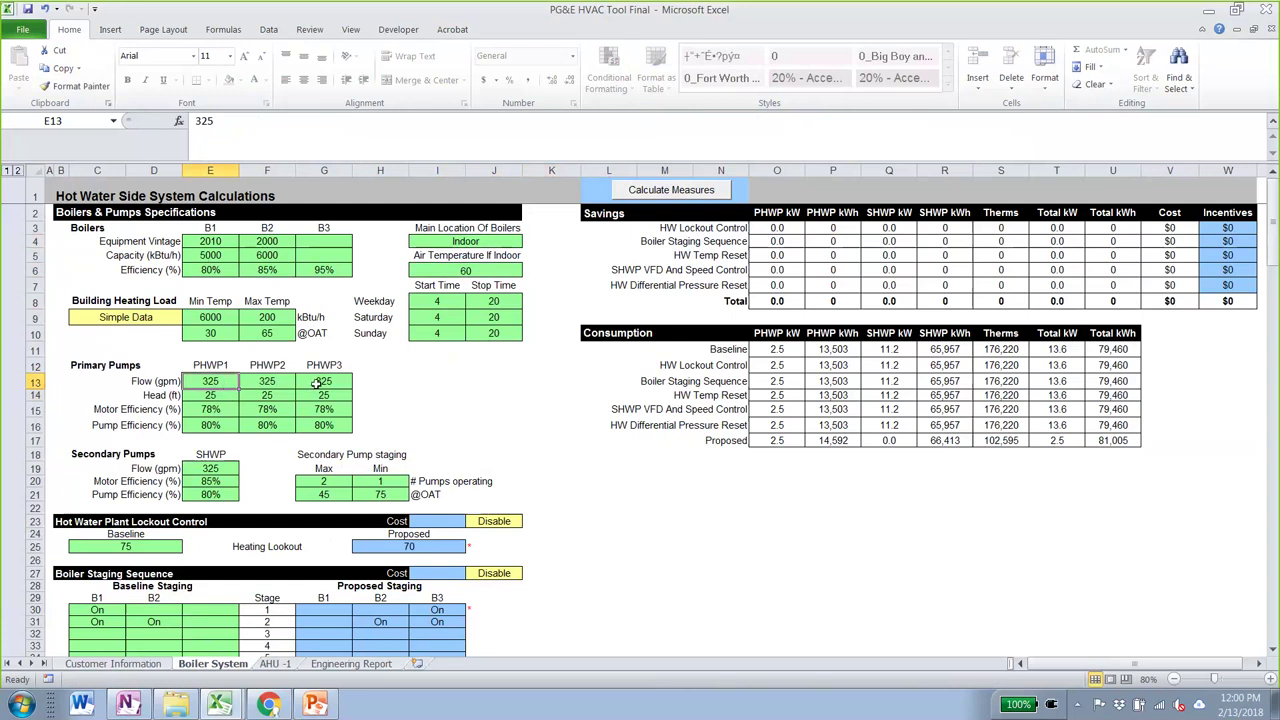
{"action": "mouse_move", "coordinate": [316, 384]}
{"action": "left_mouse_down"}
{"action": "mouse_move", "coordinate": [318, 410]}
{"action": "mouse_move", "coordinate": [318, 397]}
{"action": "left_mouse_up"}
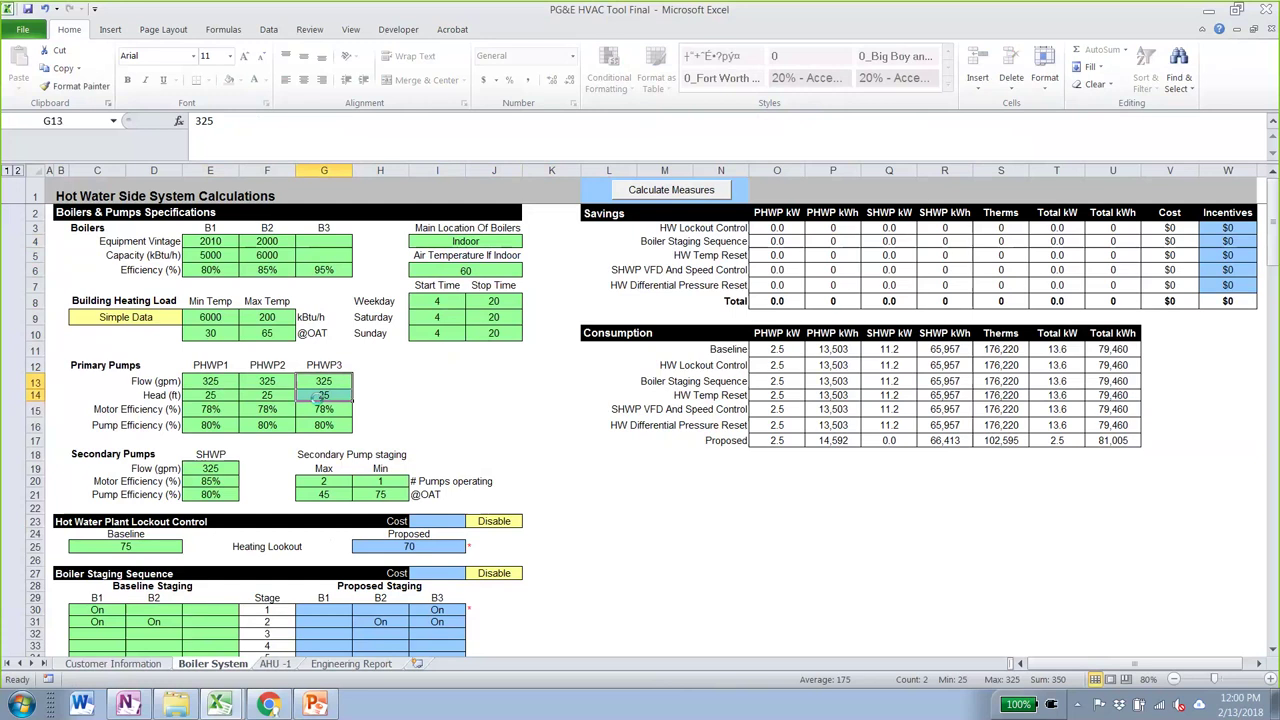
{"action": "key", "text": "Delete"}
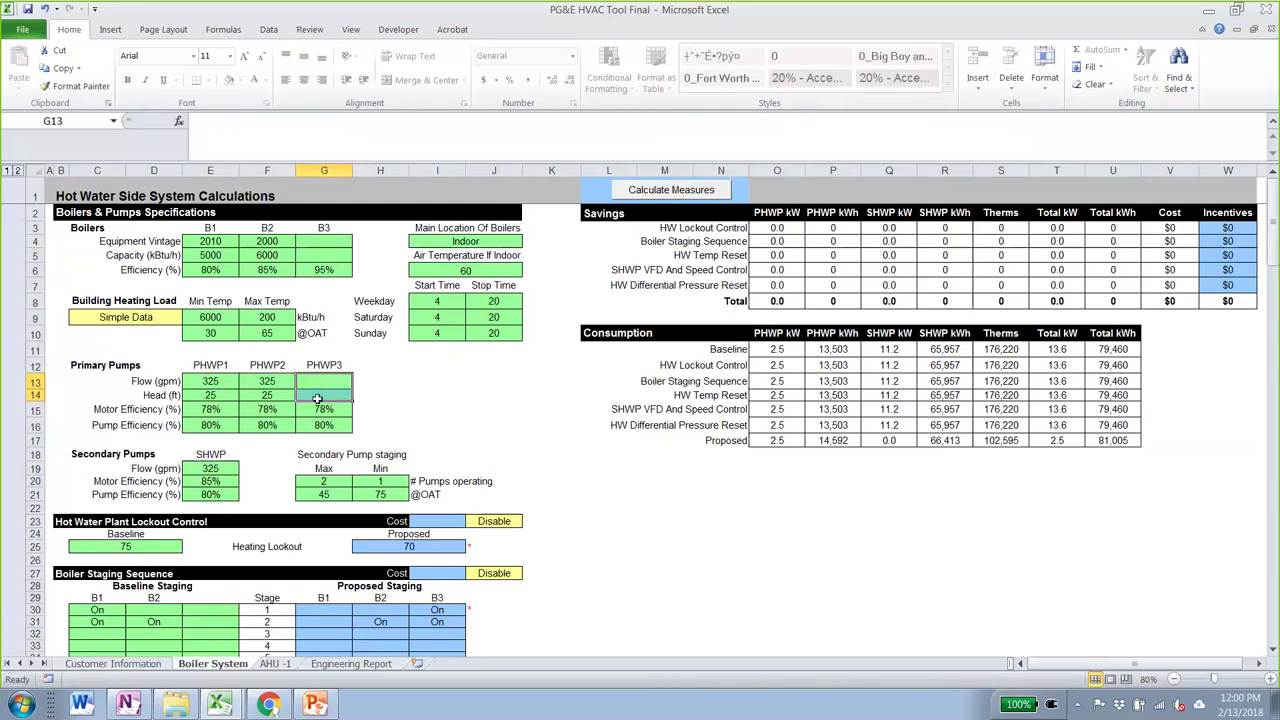
{"action": "left_click_drag", "start_coordinate": [324, 241], "coordinate": [324, 270]}
{"action": "left_click_drag", "start_coordinate": [324, 409], "coordinate": [325, 421]}
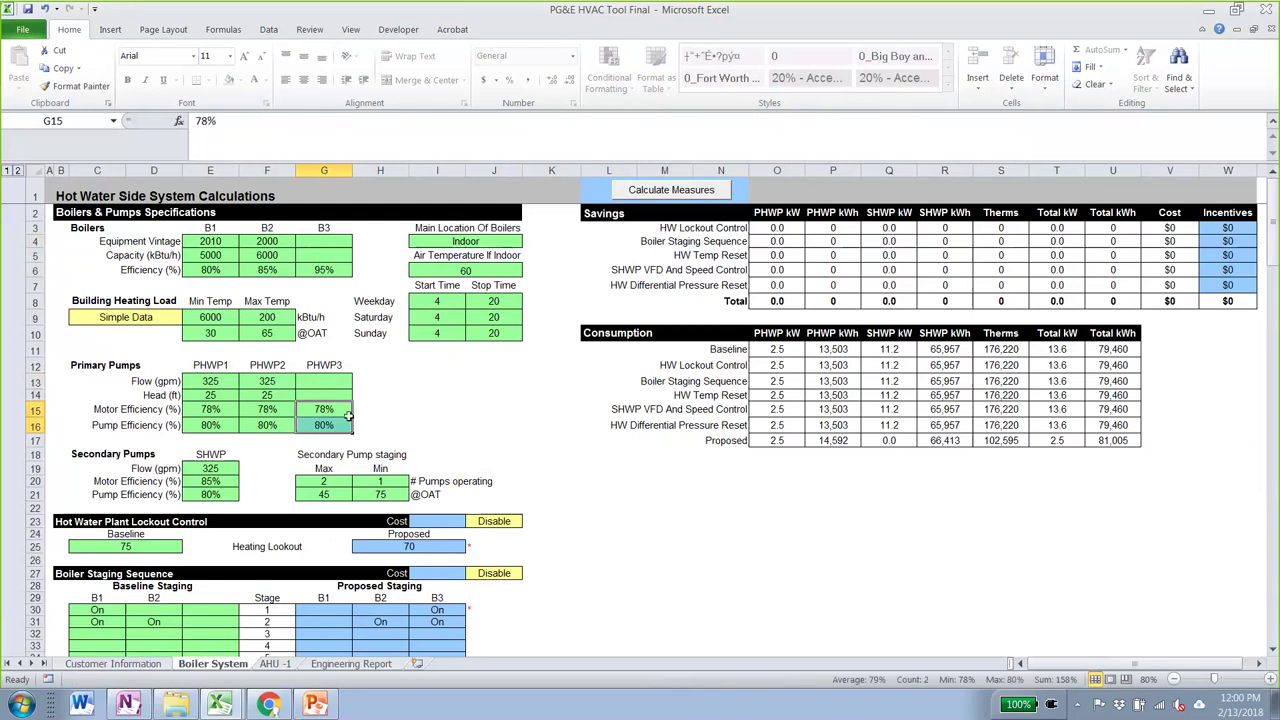
- Set the first primary pump's motor efficiency in E15 to 80%
{"action": "left_click", "coordinate": [258, 378]}
{"action": "left_click", "coordinate": [220, 382]}
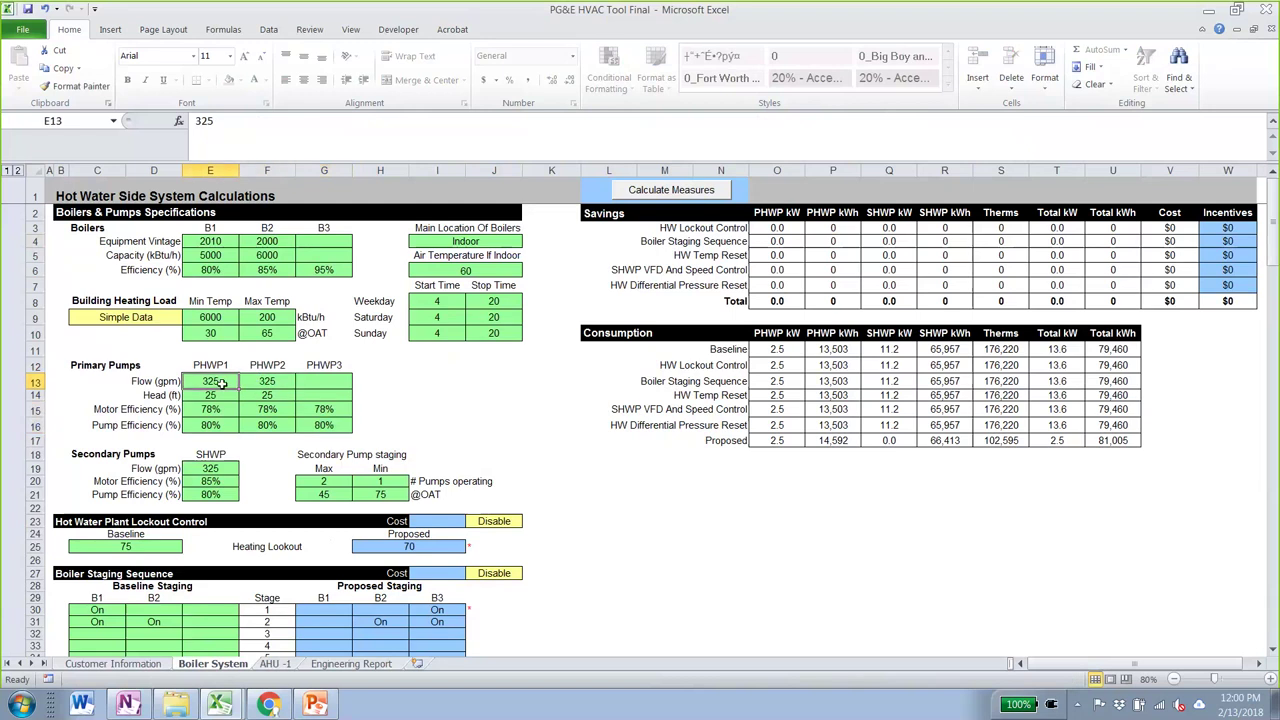
{"action": "key", "text": "Right"}
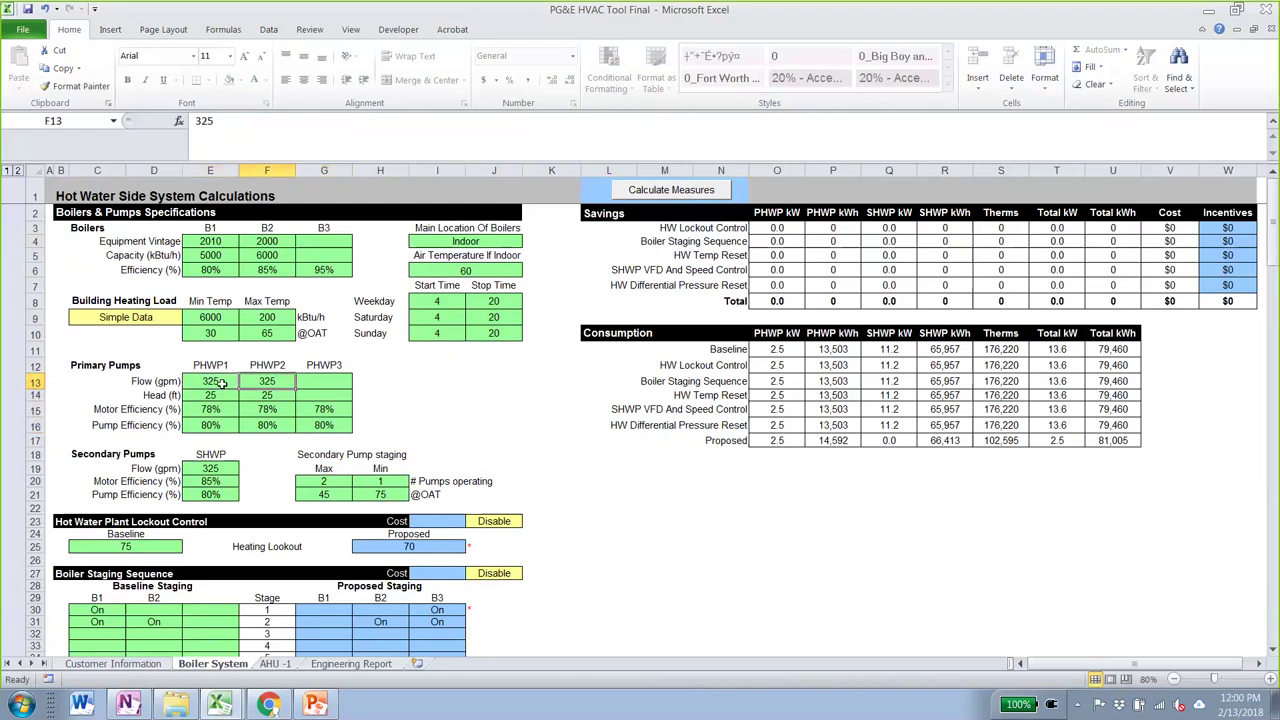
{"action": "left_click", "coordinate": [220, 382]}
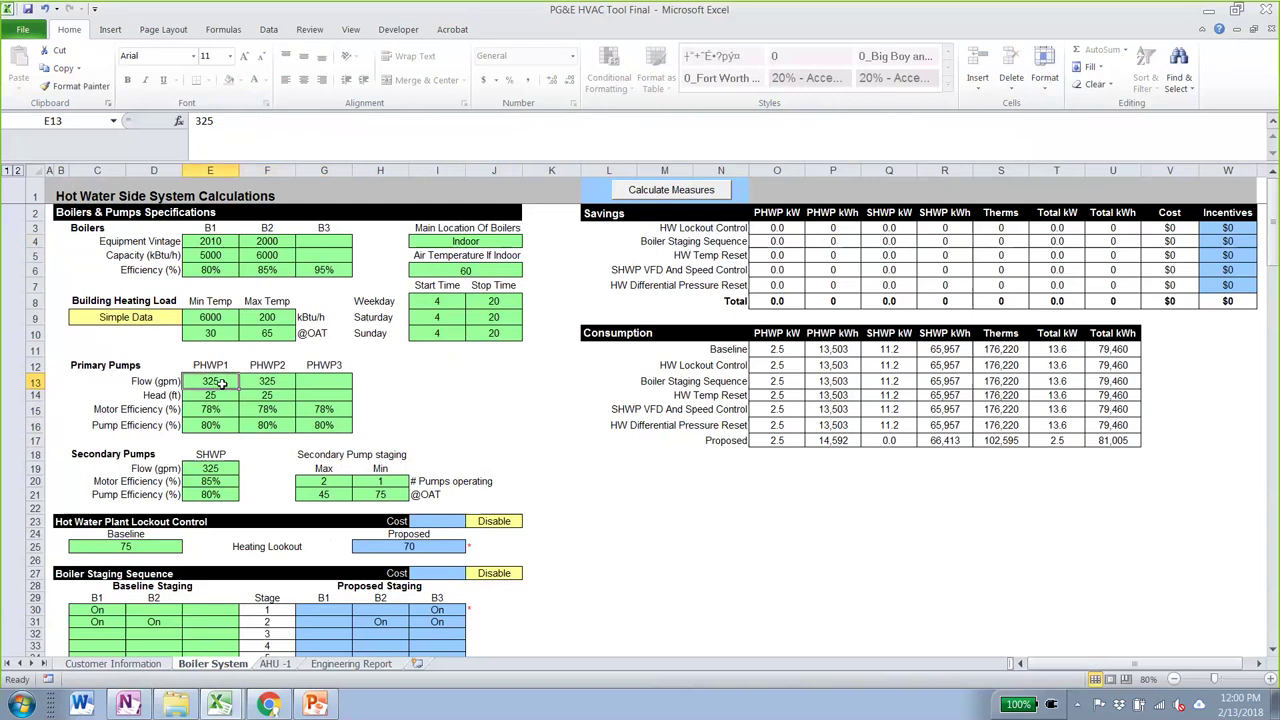
{"action": "key", "text": "Down"}
{"action": "key", "text": "Right"}
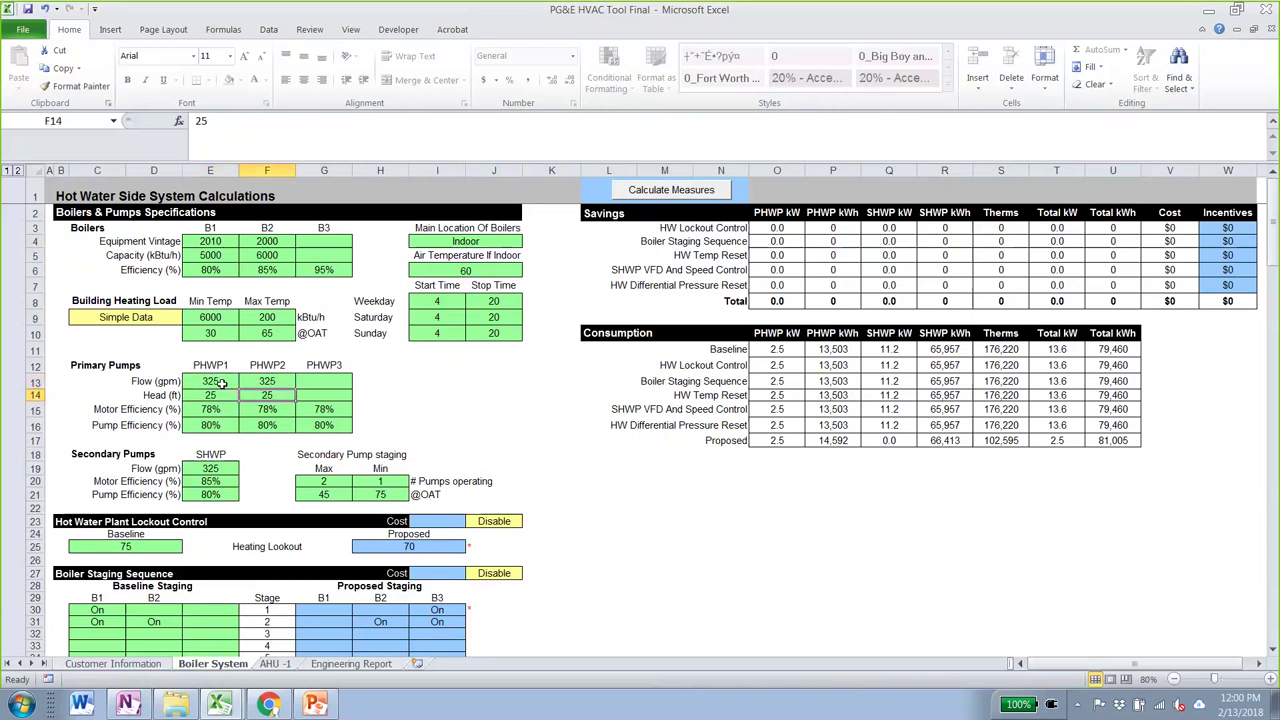
{"action": "key", "text": "Left"}
{"action": "key", "text": "Down"}
{"action": "type", "text": "80"}
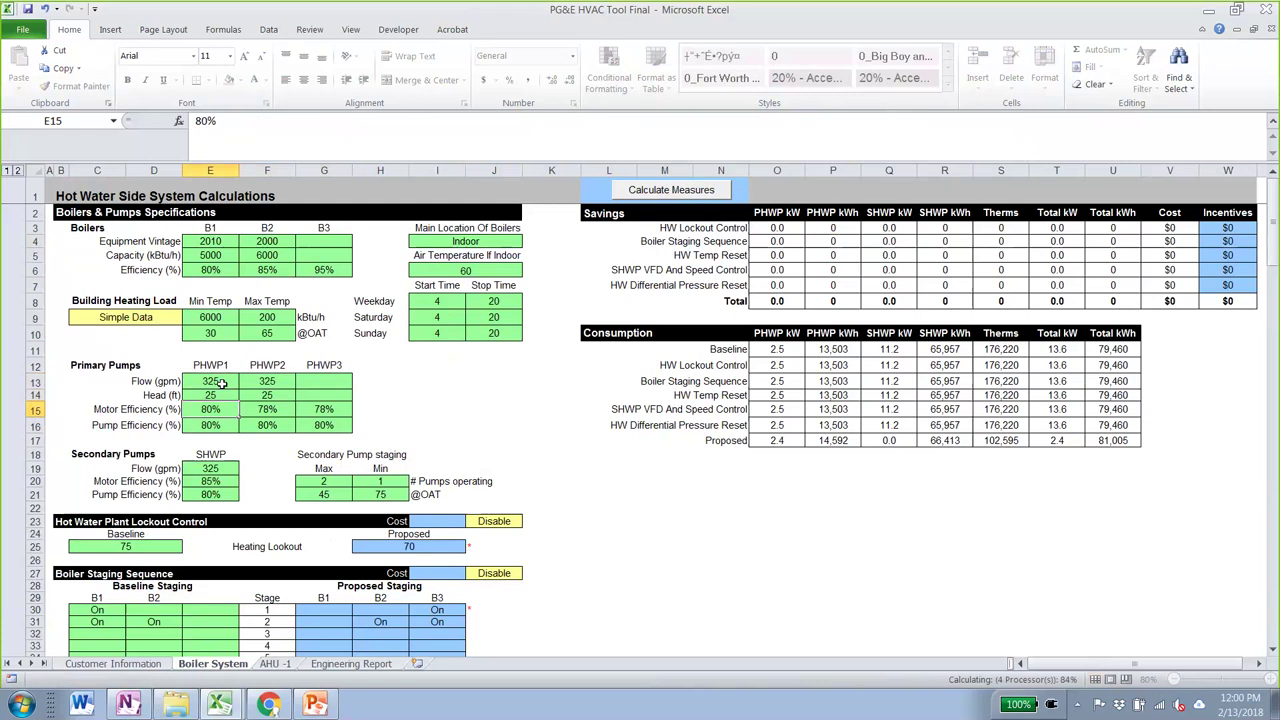
{"action": "key", "text": "Return"}
- Check the second pump's motor efficiency, then go to the Secondary Pumps flow cell E19
{"action": "key", "text": "Left"}
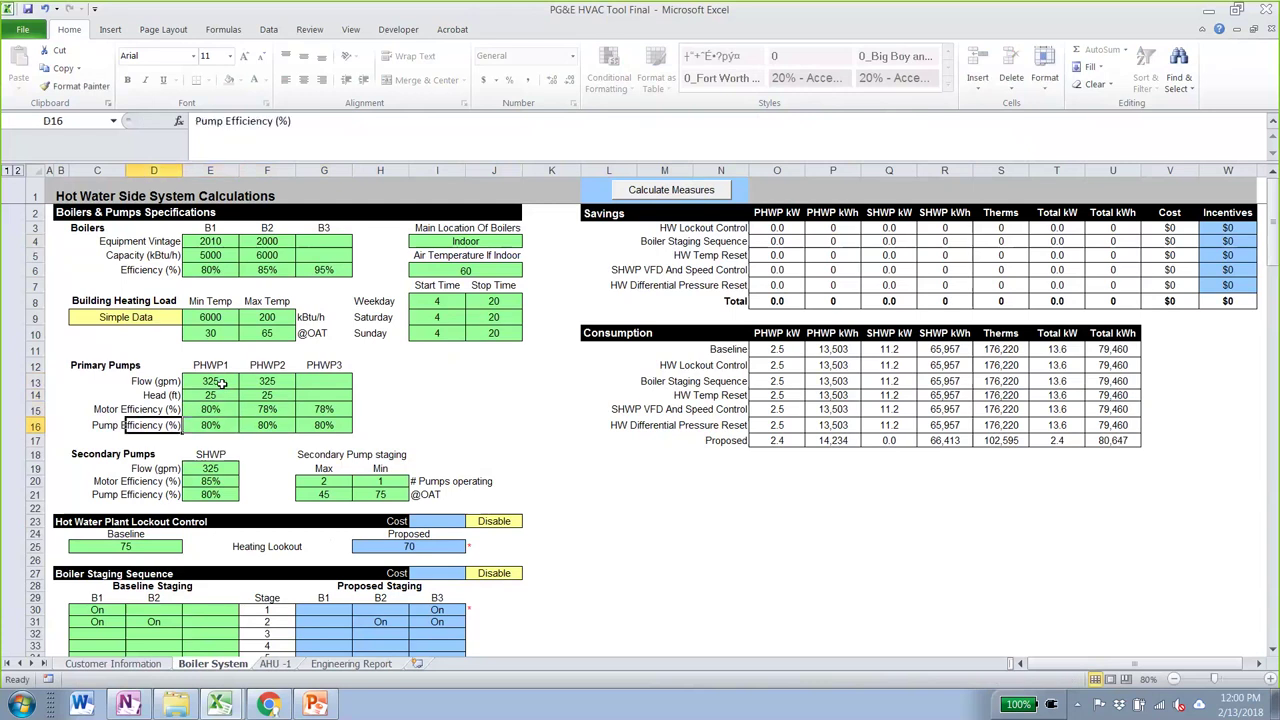
{"action": "key", "text": "Right"}
{"action": "key", "text": "Right"}
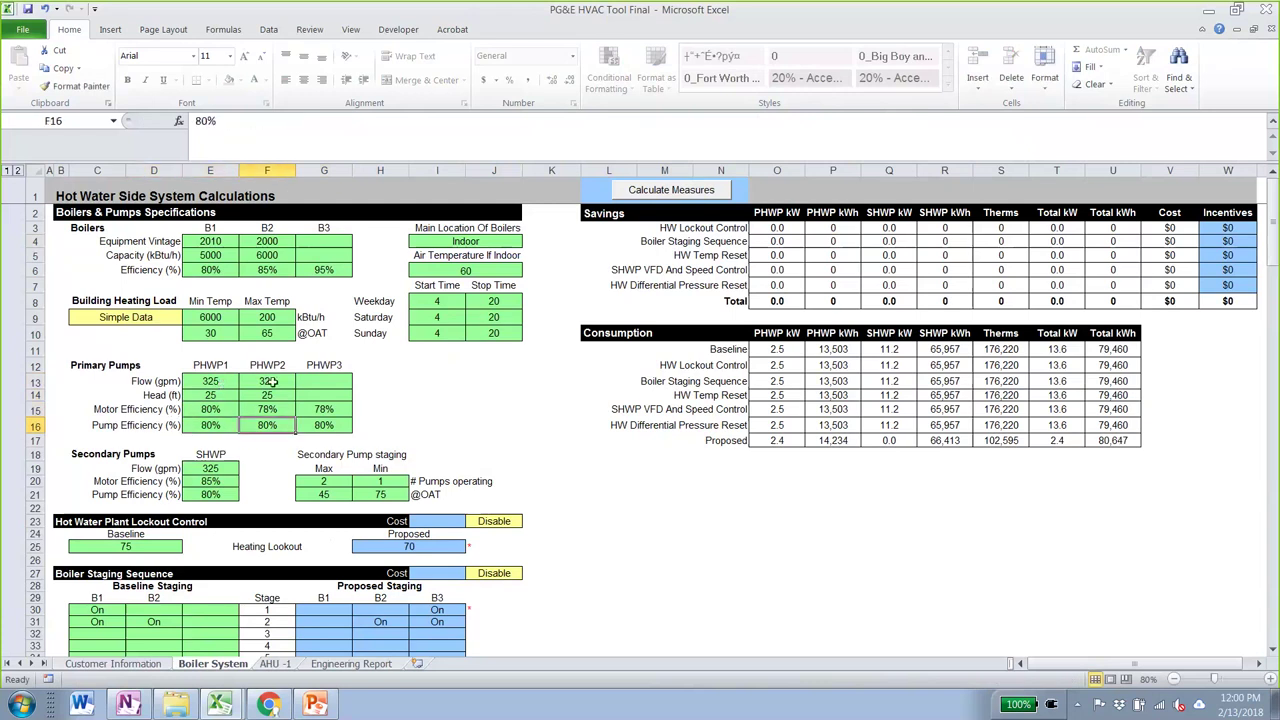
{"action": "key", "text": "Up"}
{"action": "key", "text": "Up"}
{"action": "key", "text": "Up"}
{"action": "key", "text": "Up"}
{"action": "left_click", "coordinate": [276, 410]}
{"action": "scroll", "coordinate": [276, 393], "scroll_direction": "down", "scroll_amount": 2}
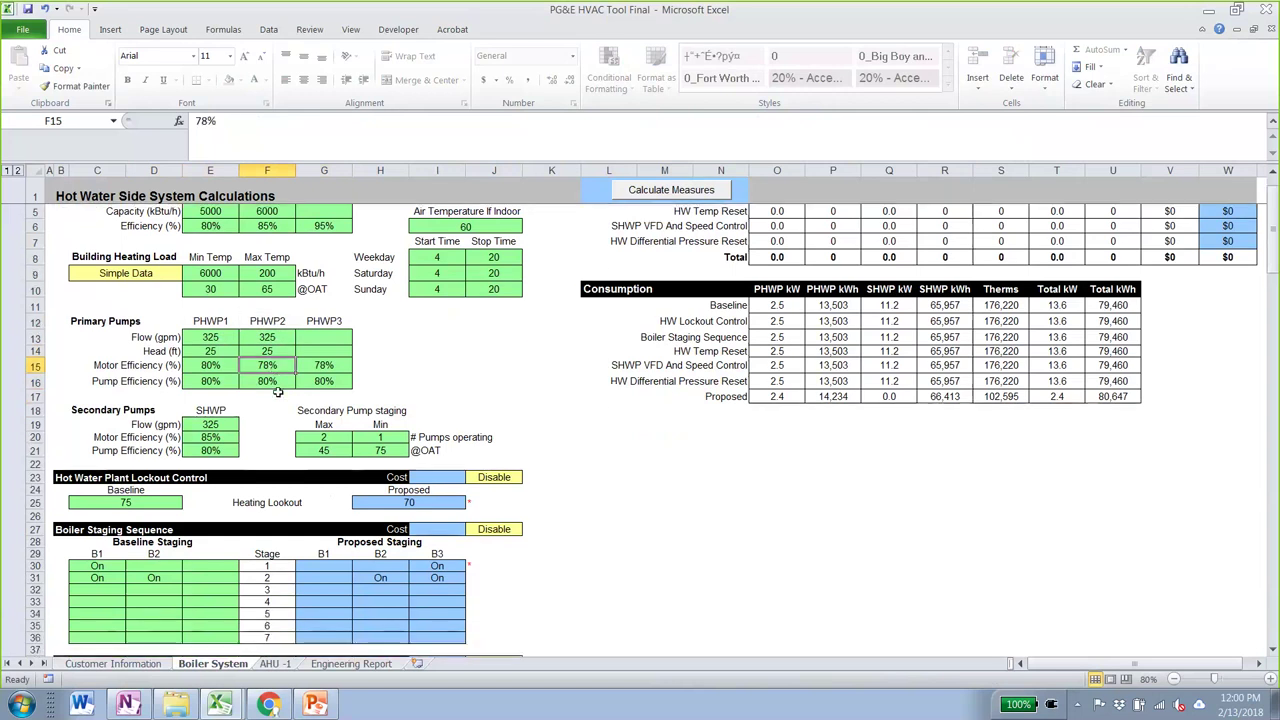
{"action": "left_click", "coordinate": [207, 378]}
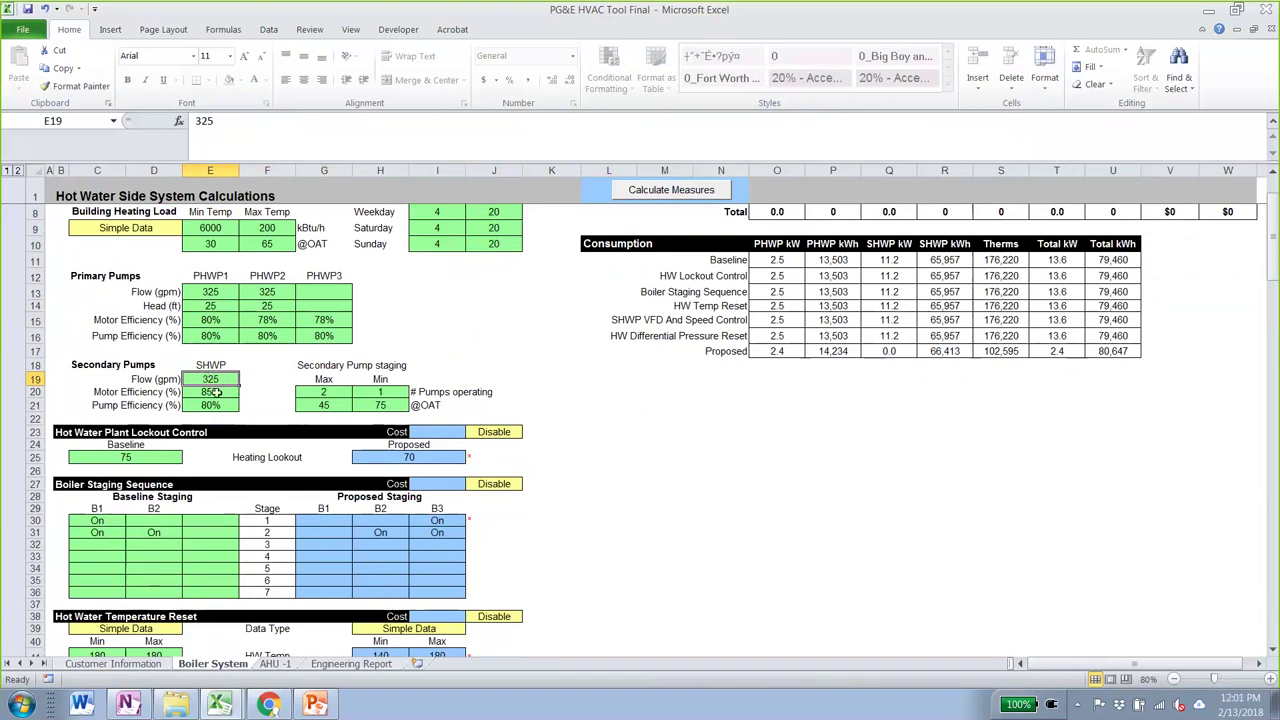
- Review the secondary pump flow, motor and pump efficiencies, and pump staging inputs
{"action": "left_click", "coordinate": [215, 392]}
{"action": "left_click", "coordinate": [215, 405]}
{"action": "left_click", "coordinate": [215, 380]}
{"action": "left_click", "coordinate": [215, 392]}
{"action": "left_click", "coordinate": [215, 405]}
{"action": "left_click", "coordinate": [215, 380]}
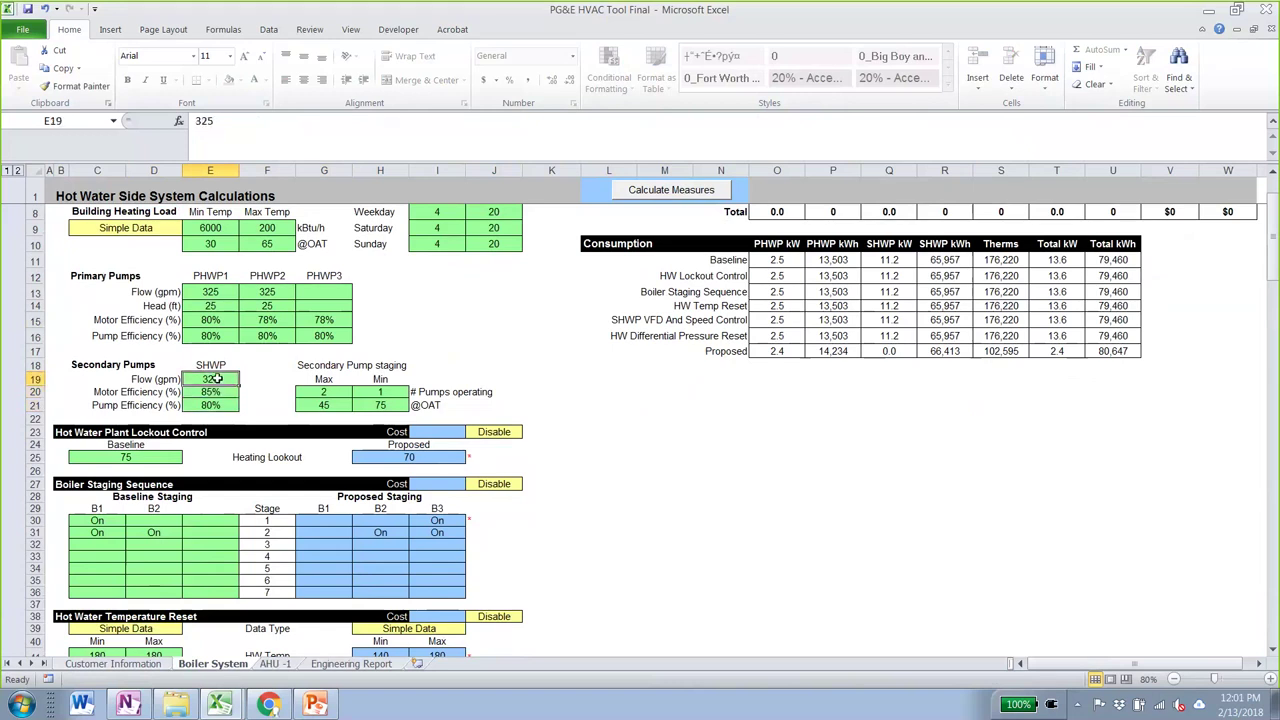
{"action": "left_click", "coordinate": [321, 393]}
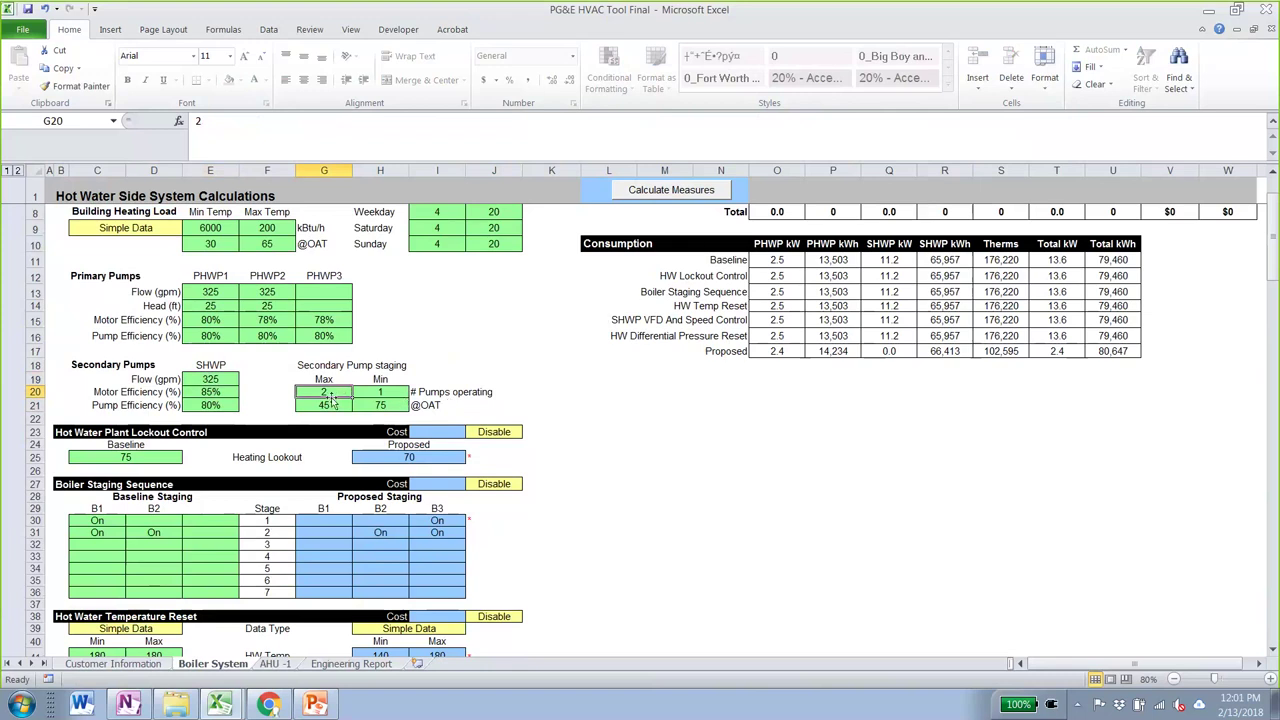
{"action": "left_click", "coordinate": [330, 406]}
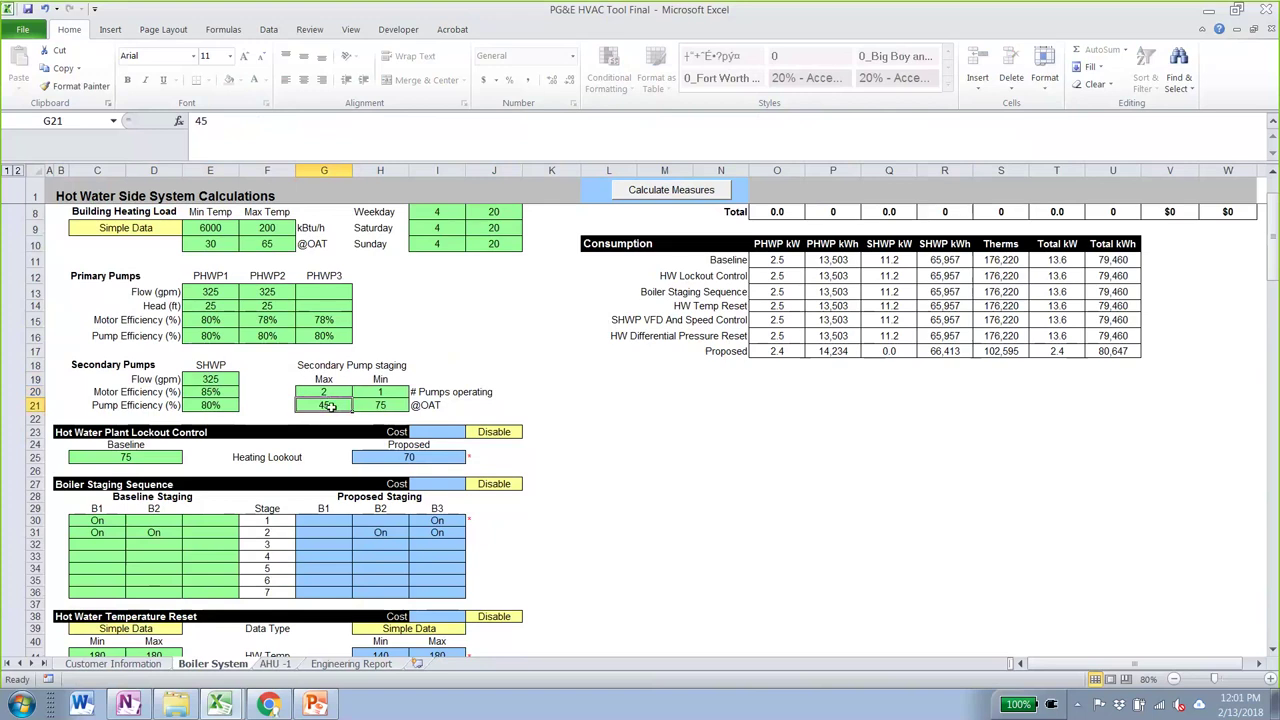
{"action": "left_click", "coordinate": [381, 406]}
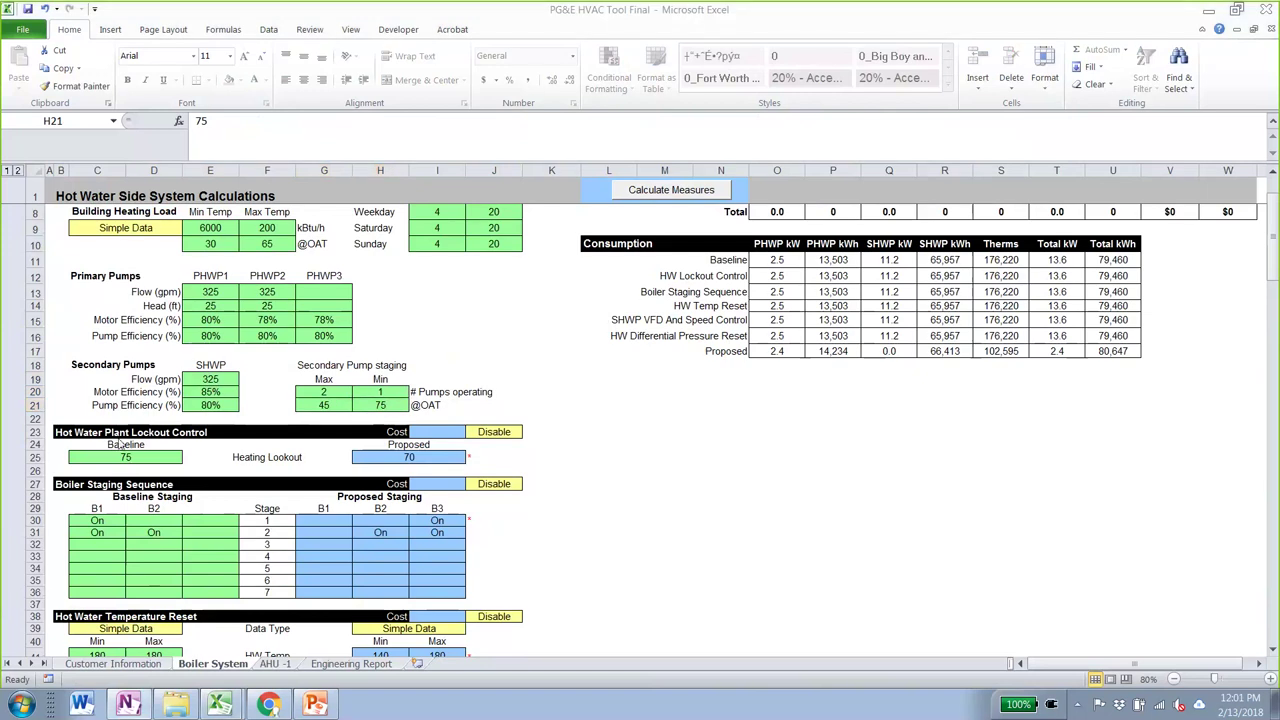
- Set the baseline heating lockout temperature in C25 to 70
{"action": "left_click", "coordinate": [118, 457]}
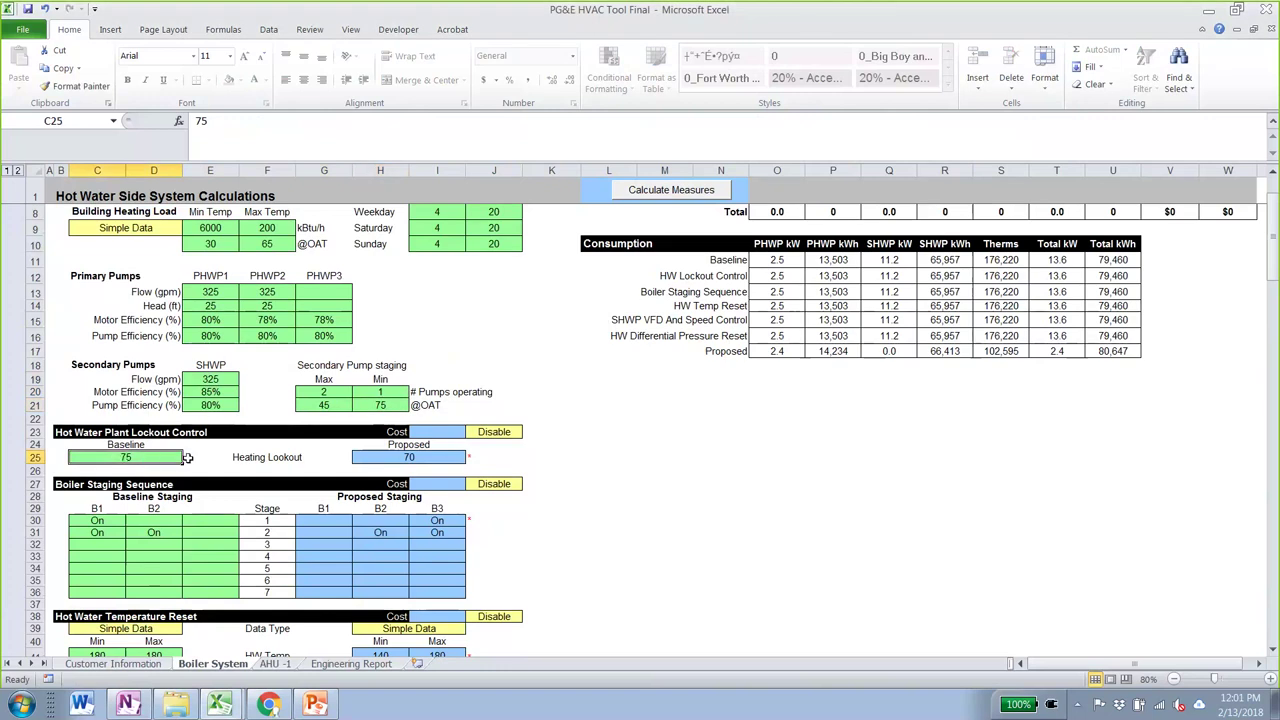
{"action": "type", "text": "70"}
{"action": "key", "text": "Return"}
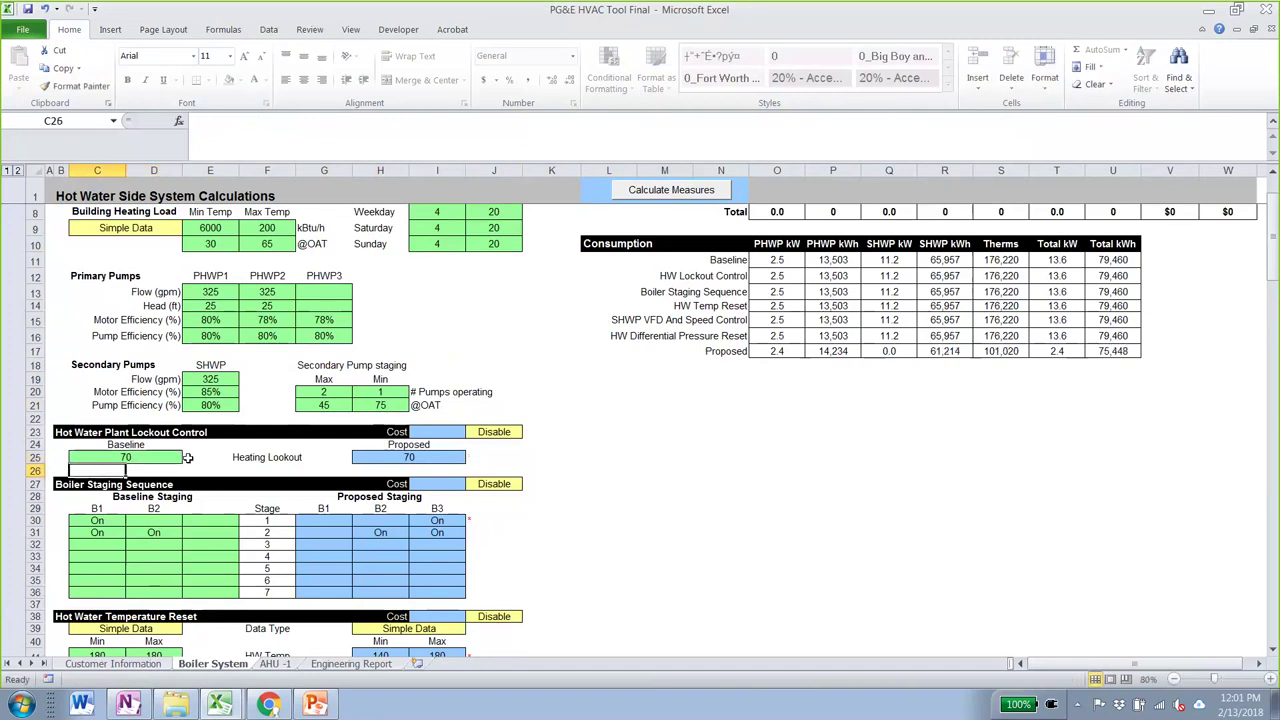
- Clear boiler B1's On entry in C31 so baseline stage 2 runs only B2
{"action": "scroll", "coordinate": [150, 440], "scroll_direction": "down", "scroll_amount": 2}
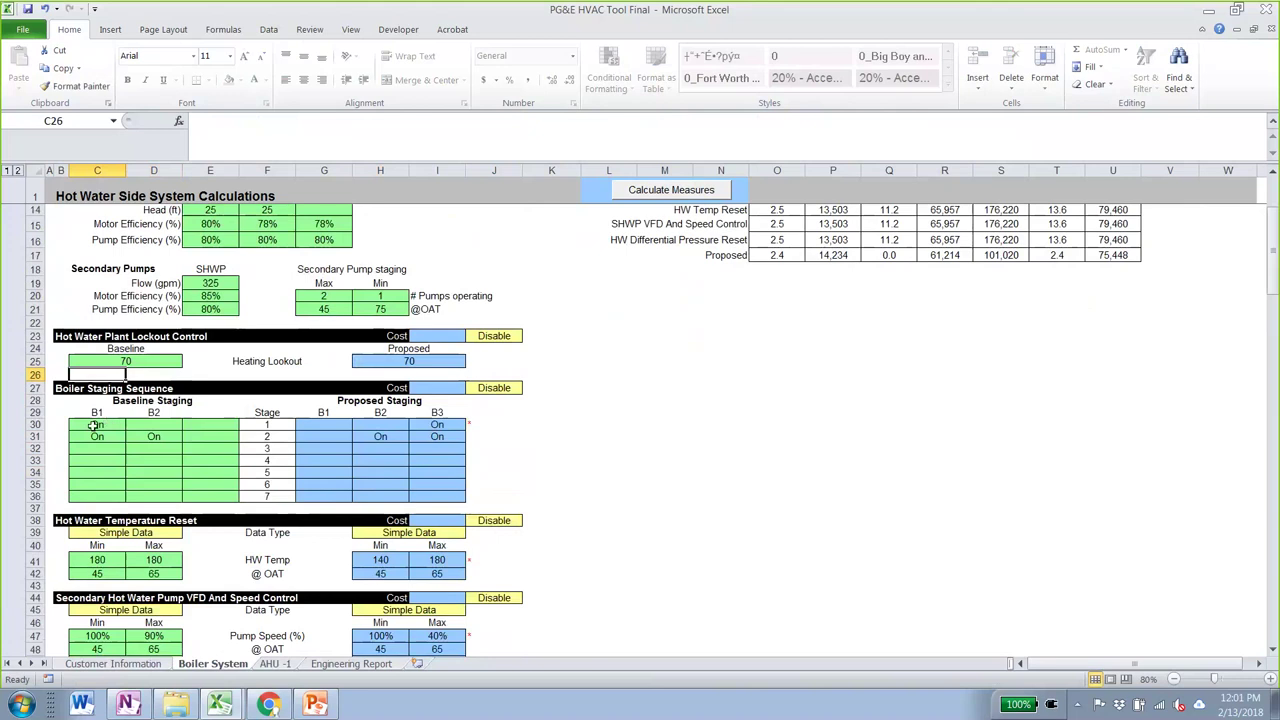
{"action": "left_click", "coordinate": [95, 425]}
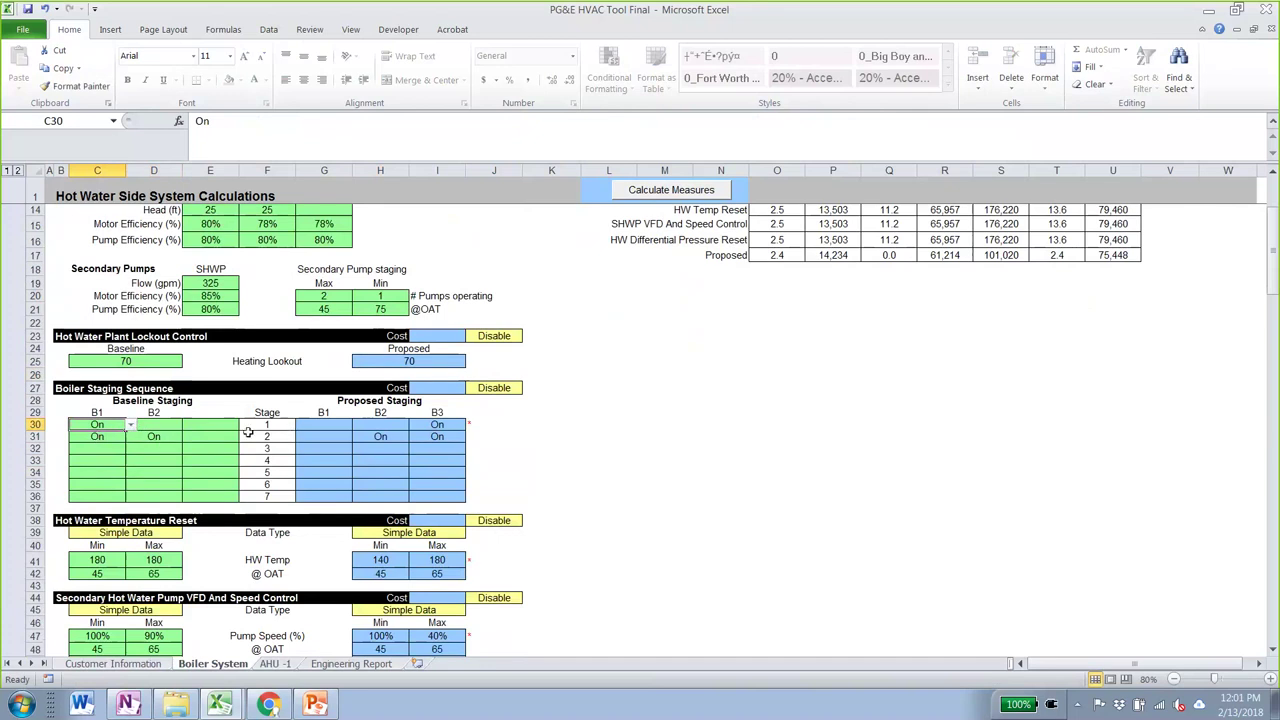
{"action": "left_click", "coordinate": [99, 437]}
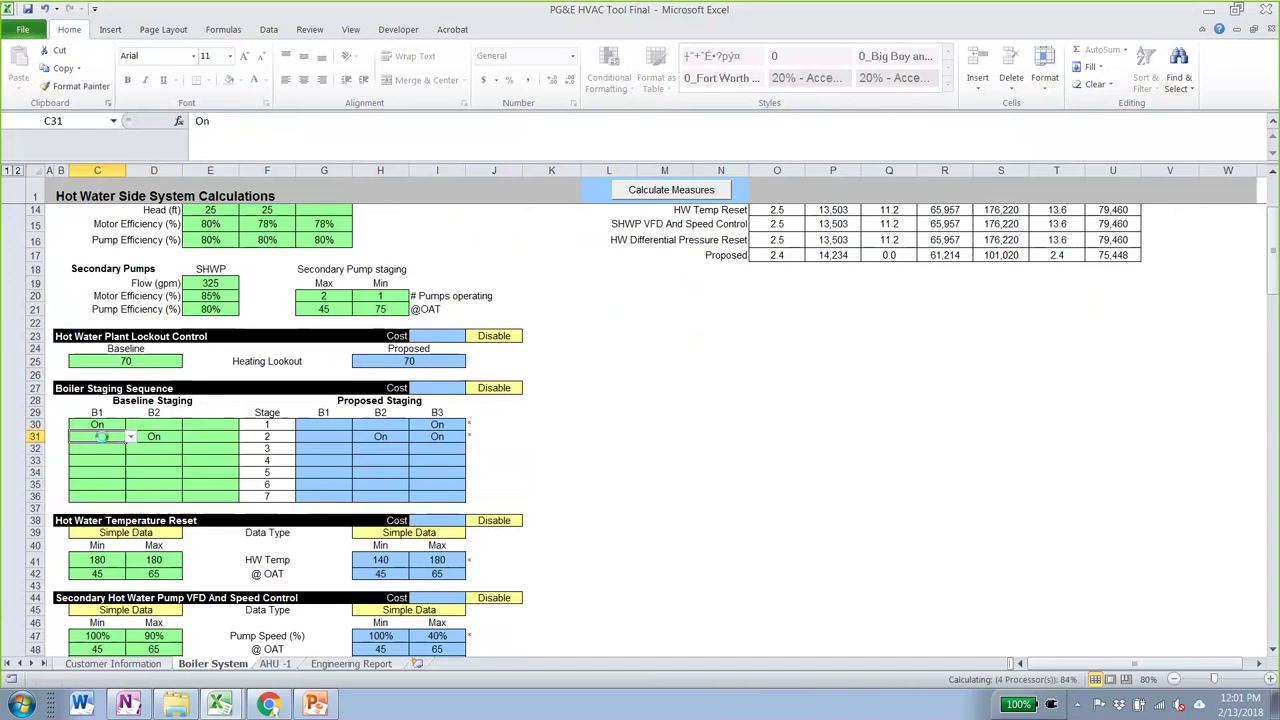
{"action": "left_click", "coordinate": [162, 438]}
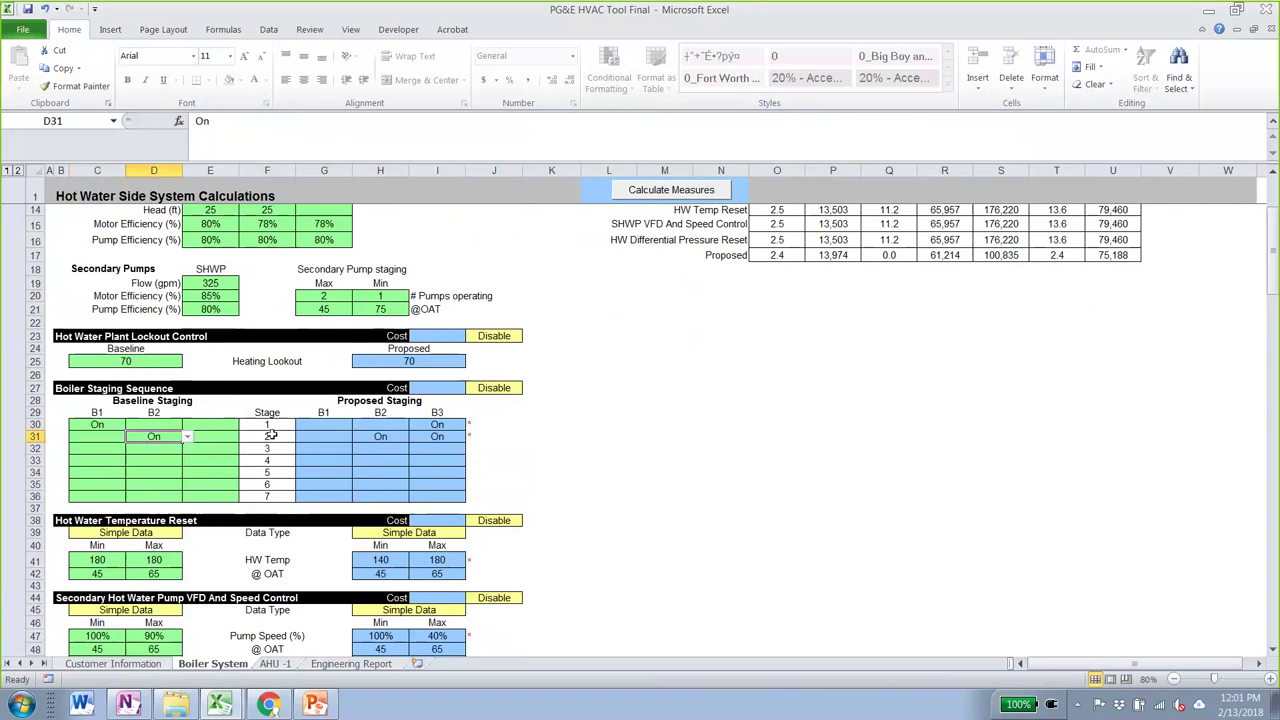
{"action": "scroll", "coordinate": [271, 435], "scroll_direction": "down", "scroll_amount": 12}
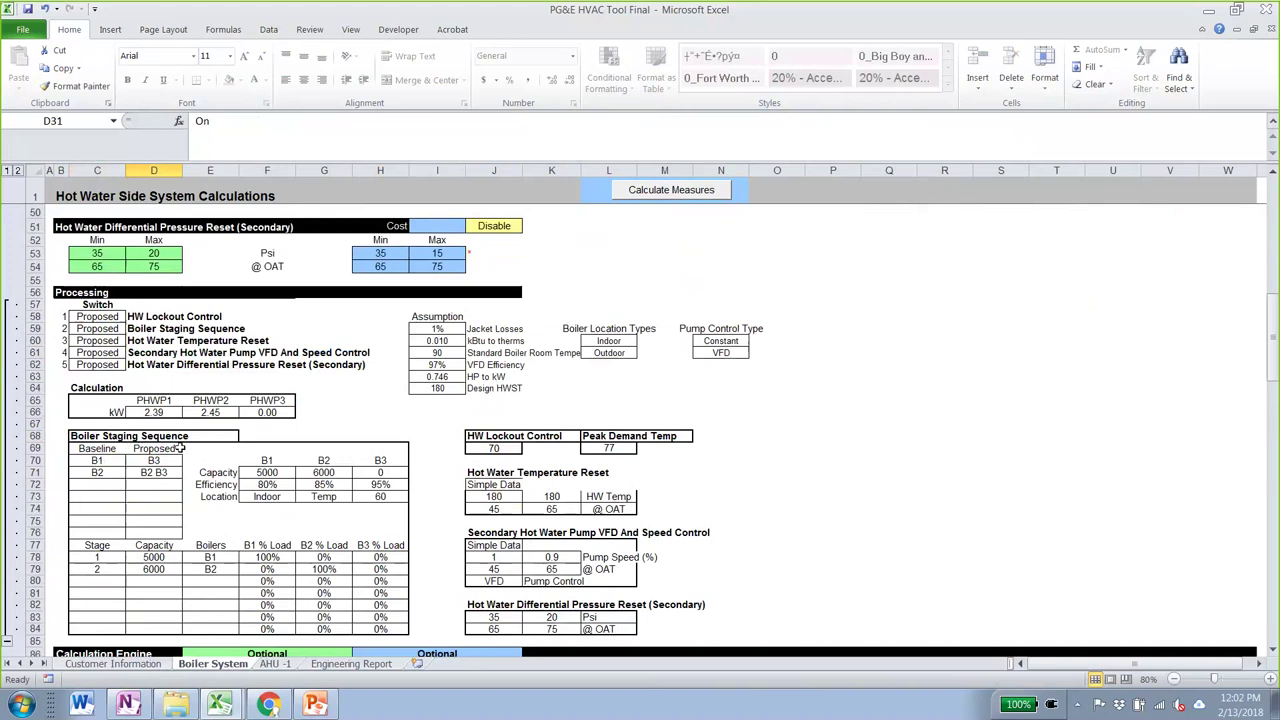
{"action": "left_click", "coordinate": [97, 557]}
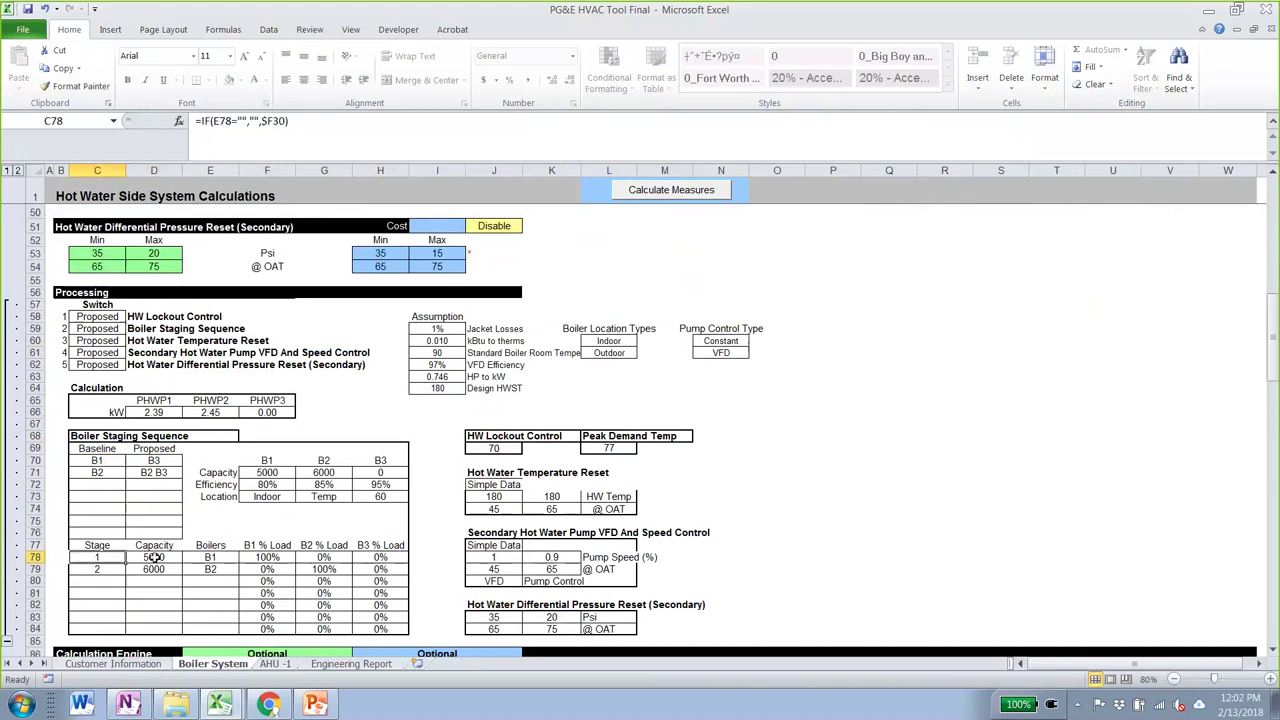
{"action": "left_click", "coordinate": [153, 557]}
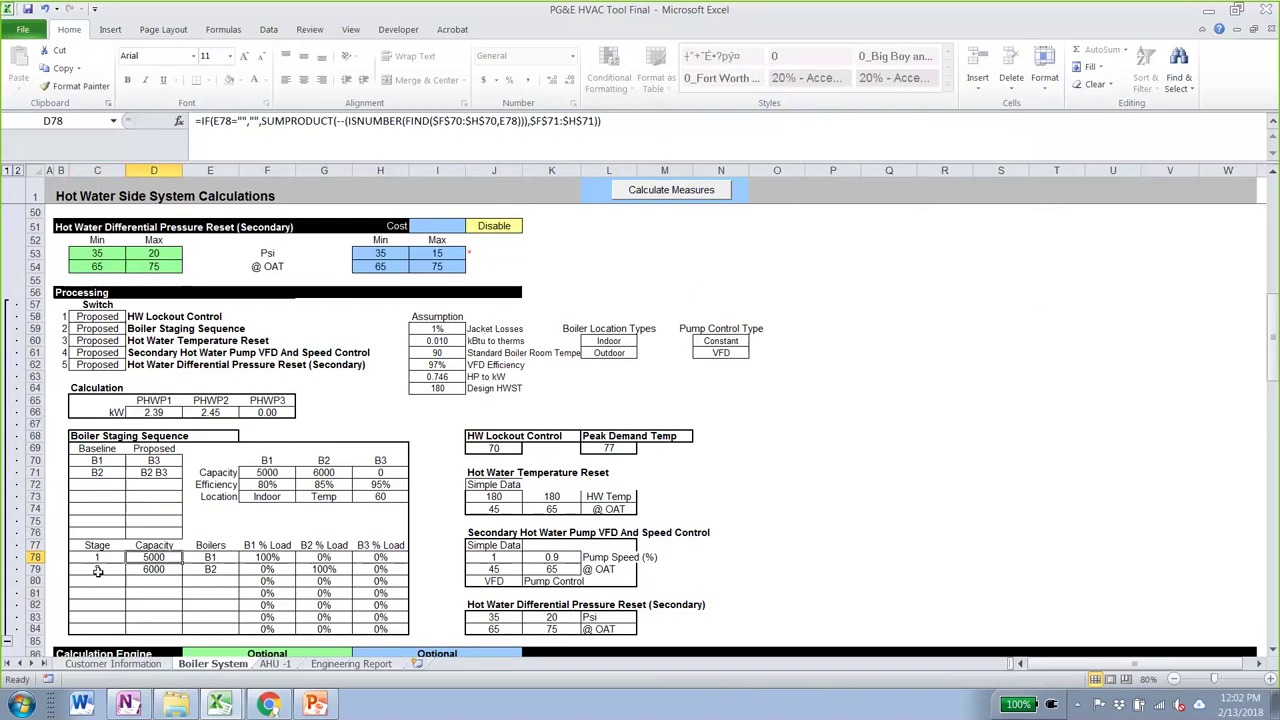
{"action": "double_click", "coordinate": [156, 558]}
{"action": "key", "text": "Return"}
{"action": "scroll", "coordinate": [206, 585], "scroll_direction": "up", "scroll_amount": 4}
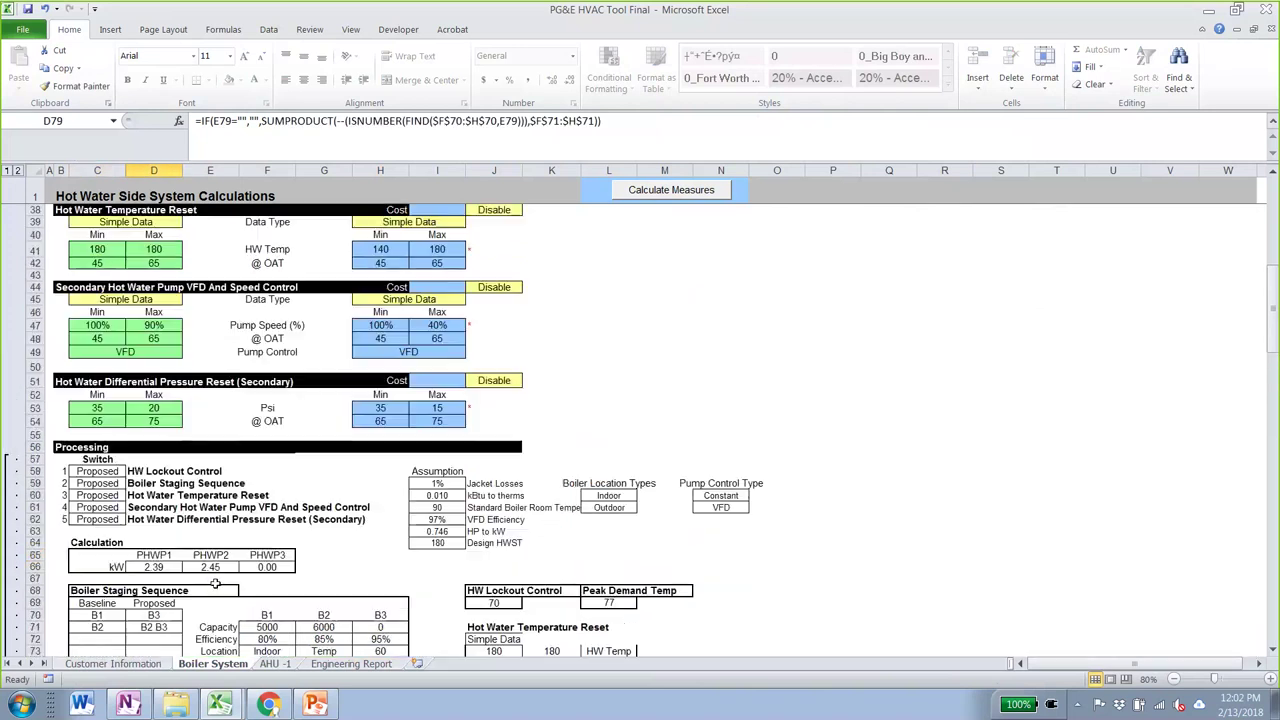
{"action": "scroll", "coordinate": [206, 585], "scroll_direction": "up", "scroll_amount": 5}
{"action": "left_click", "coordinate": [97, 300]}
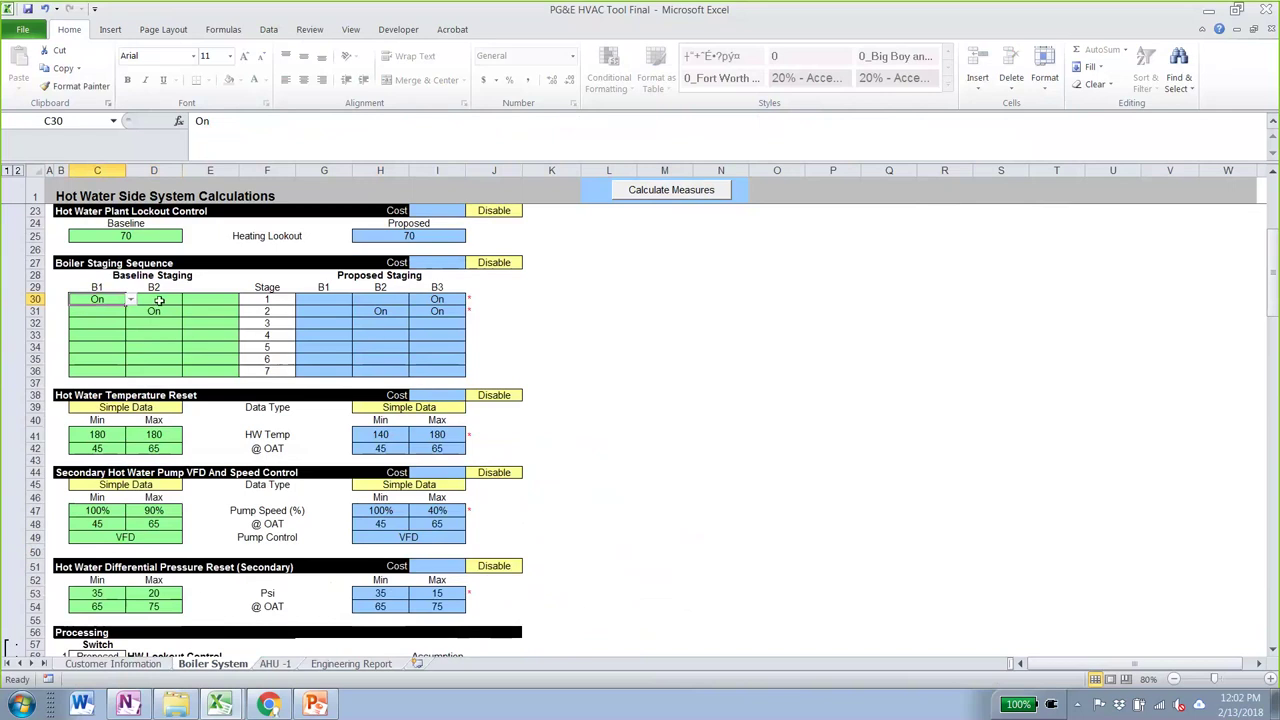
{"action": "left_click", "coordinate": [158, 302]}
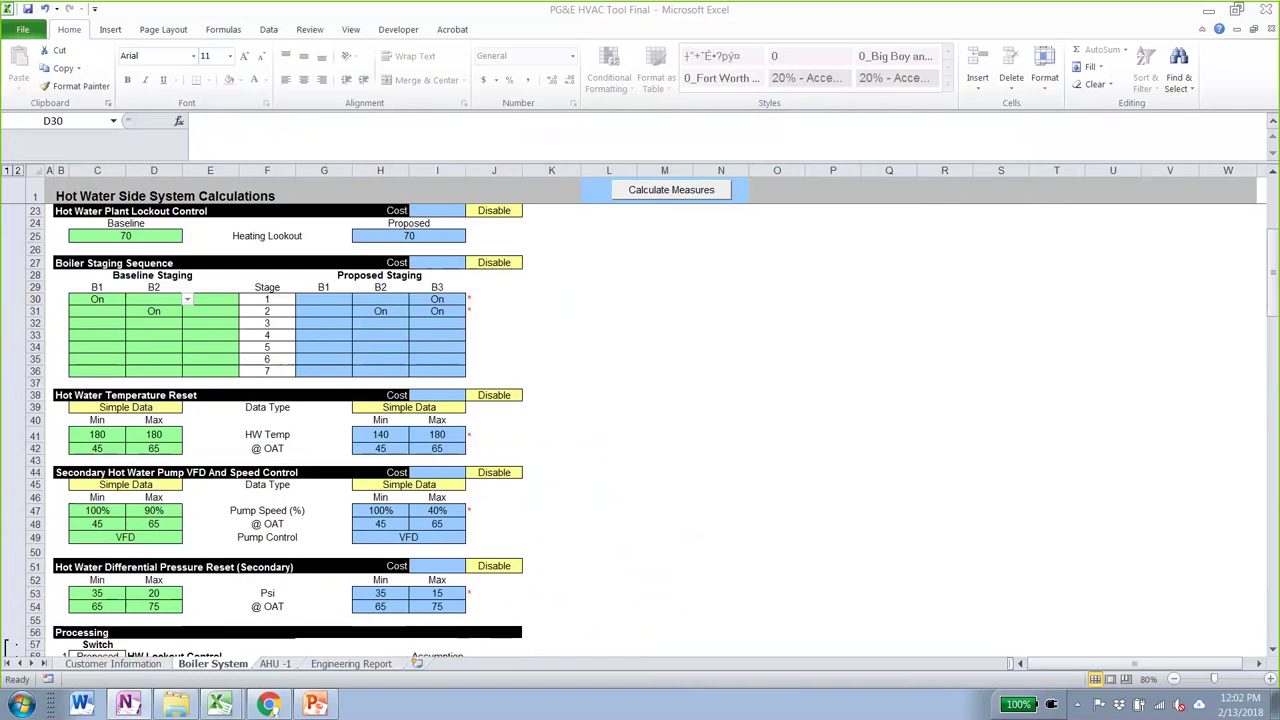
{"action": "left_click", "coordinate": [97, 434]}
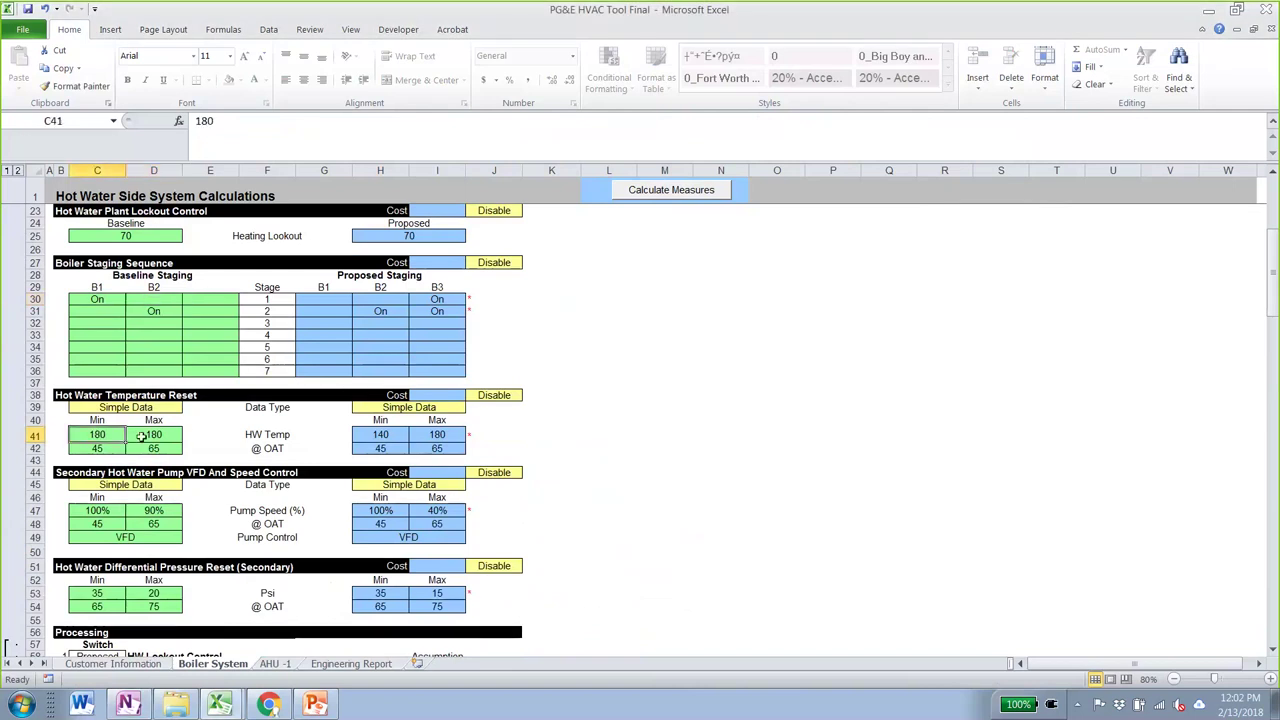
{"action": "left_click", "coordinate": [136, 436]}
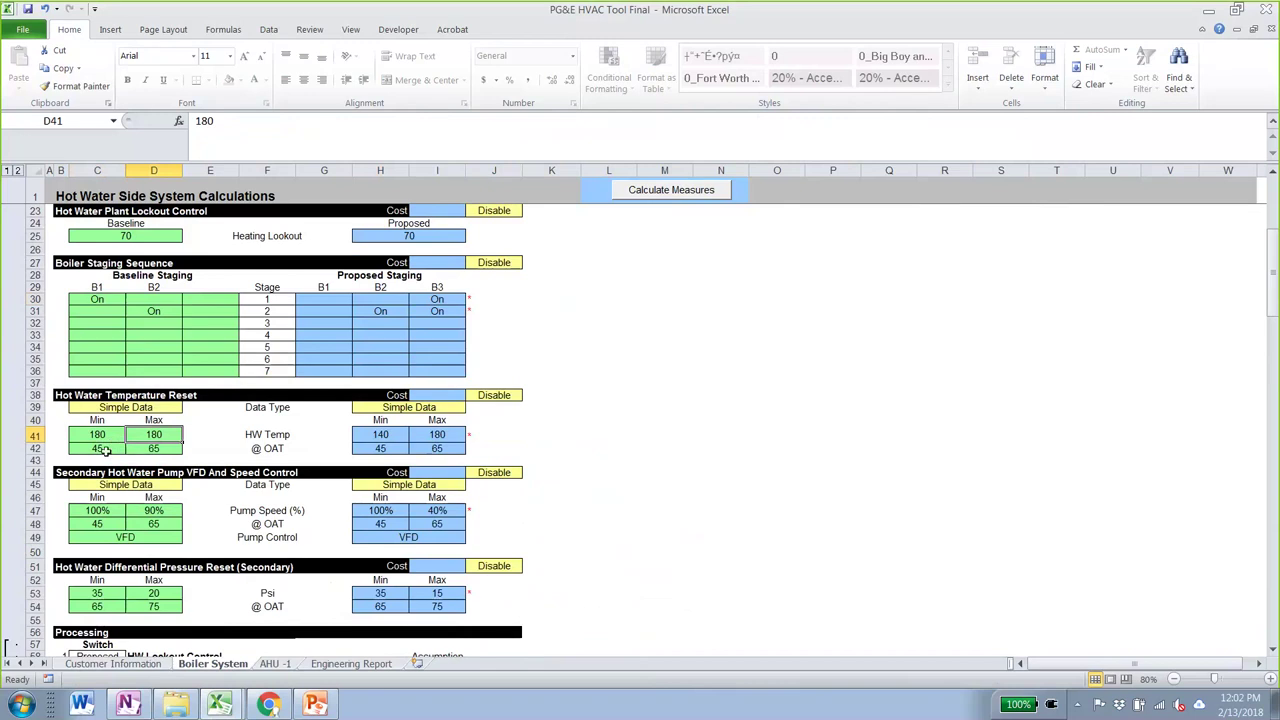
{"action": "left_click", "coordinate": [98, 433]}
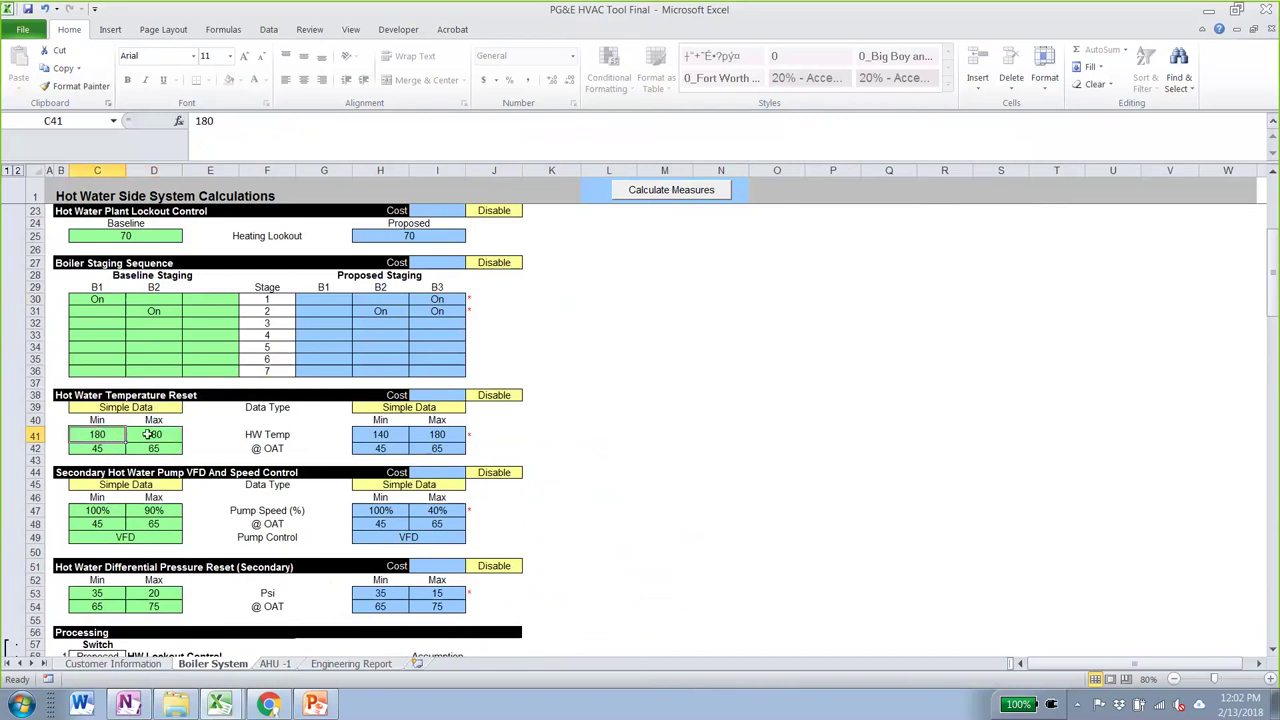
{"action": "left_click", "coordinate": [124, 448]}
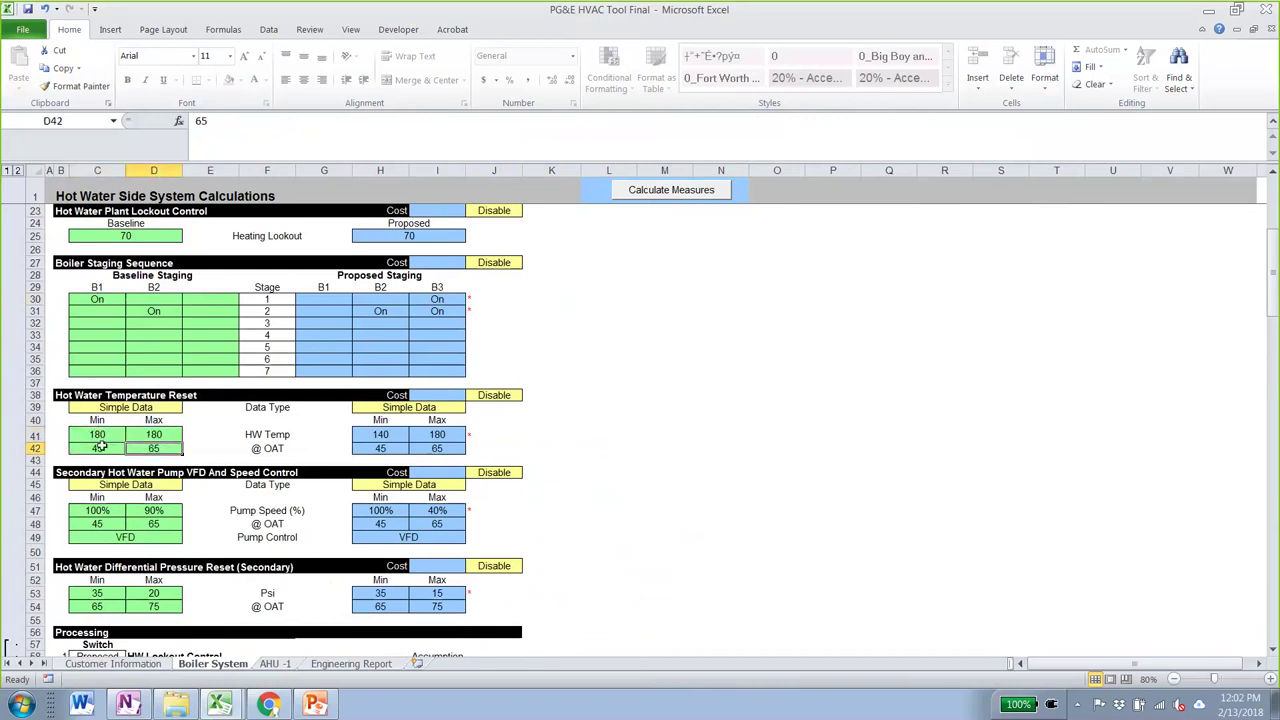
{"action": "left_click", "coordinate": [155, 448]}
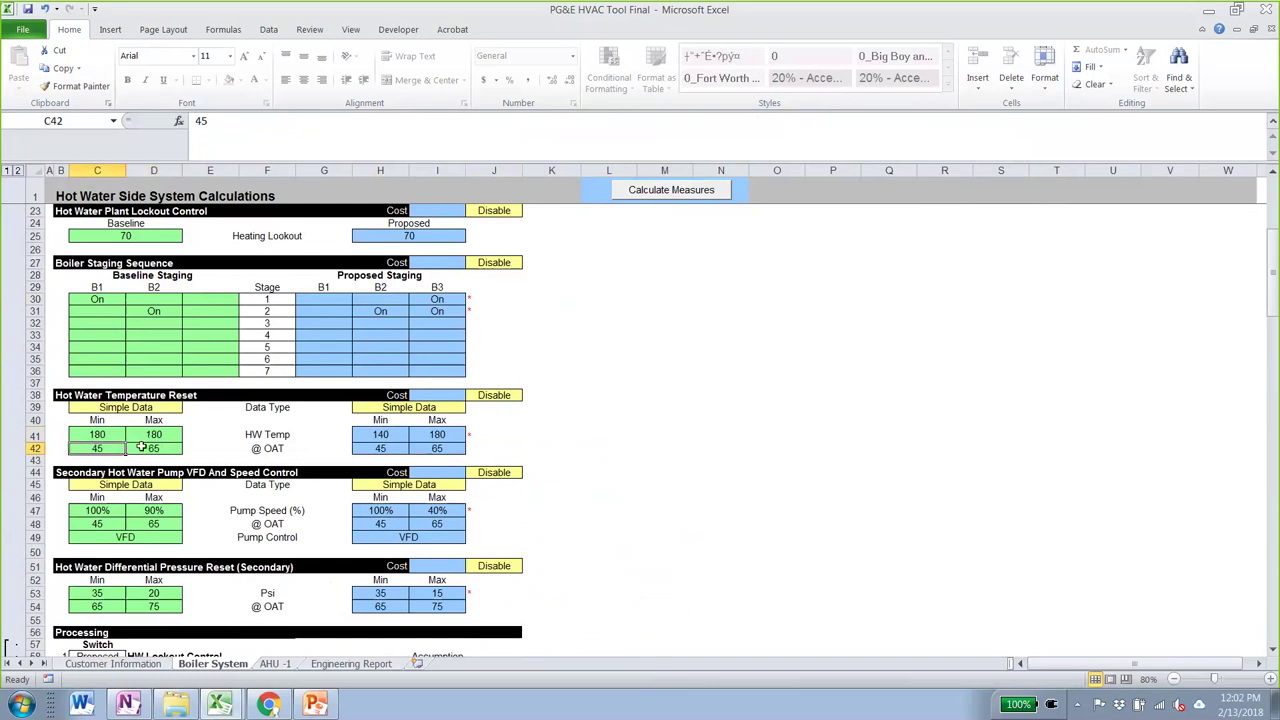
{"action": "scroll", "coordinate": [92, 560], "scroll_direction": "down", "scroll_amount": 1}
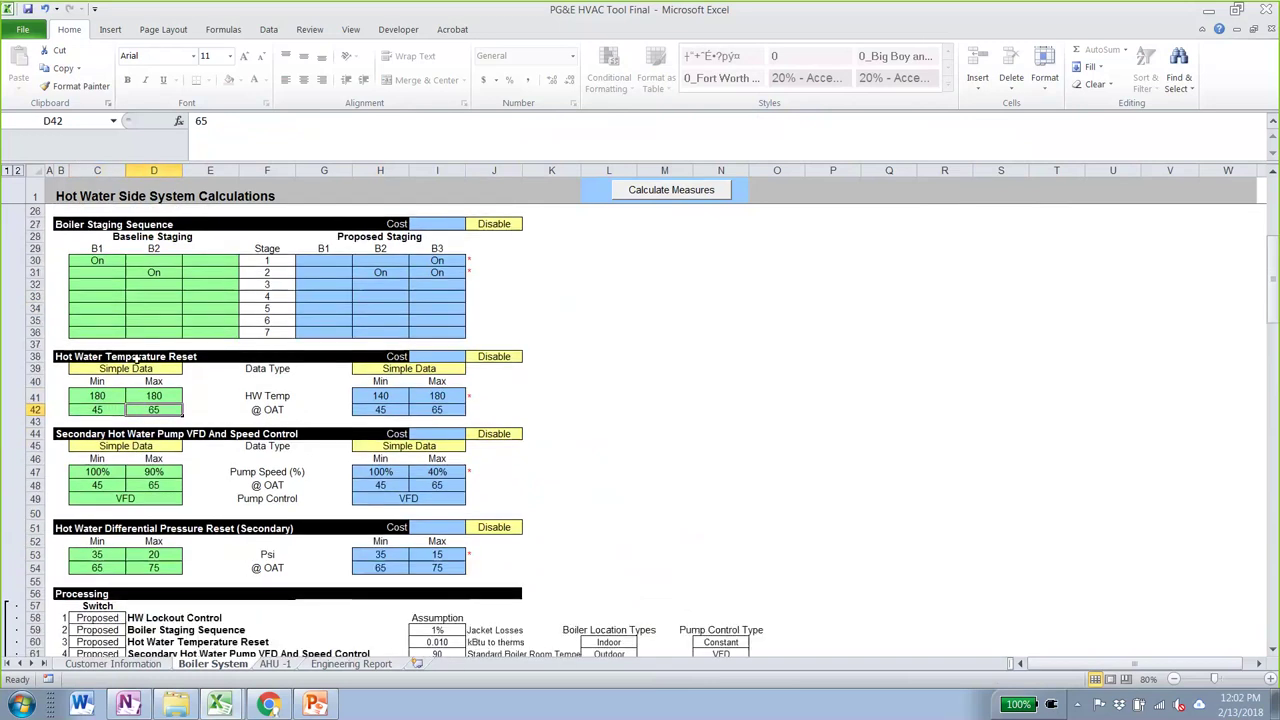
- Set the baseline maximum pump speed in D47 to 100%
{"action": "left_click", "coordinate": [131, 369]}
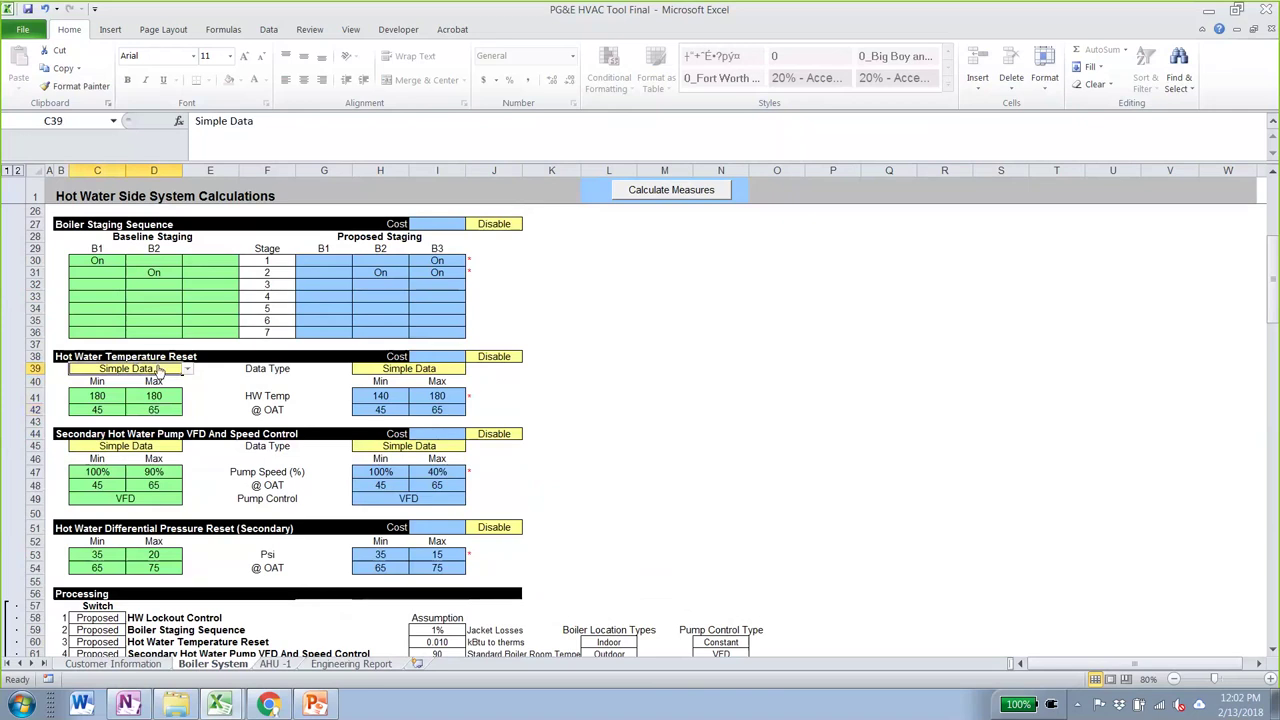
{"action": "left_click", "coordinate": [120, 446]}
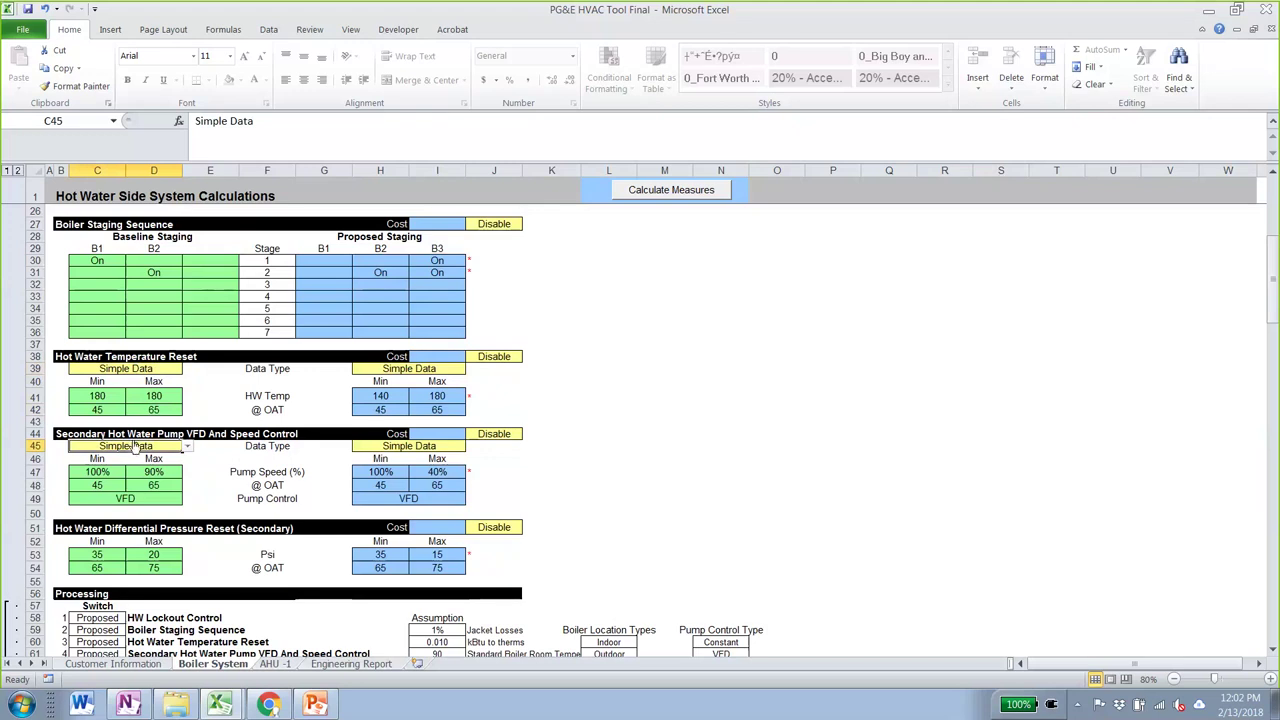
{"action": "left_click", "coordinate": [160, 472]}
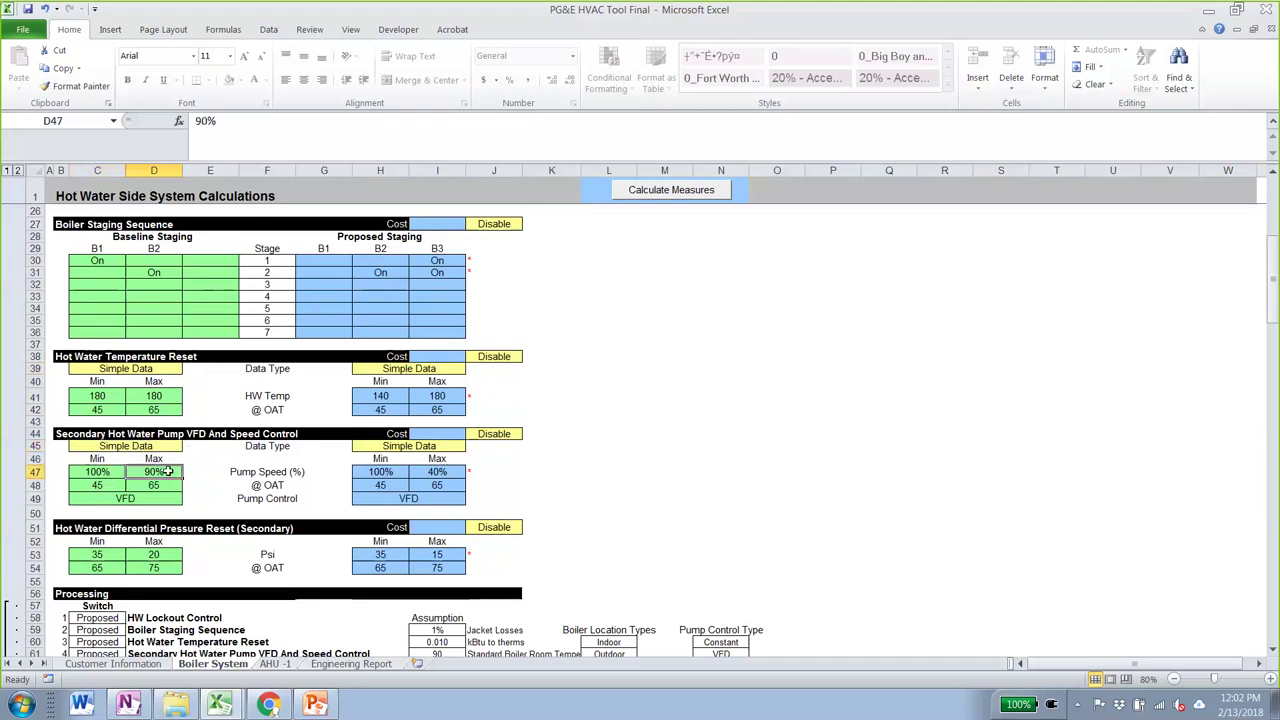
{"action": "type", "text": "100"}
{"action": "key", "text": "ctrl+Return"}
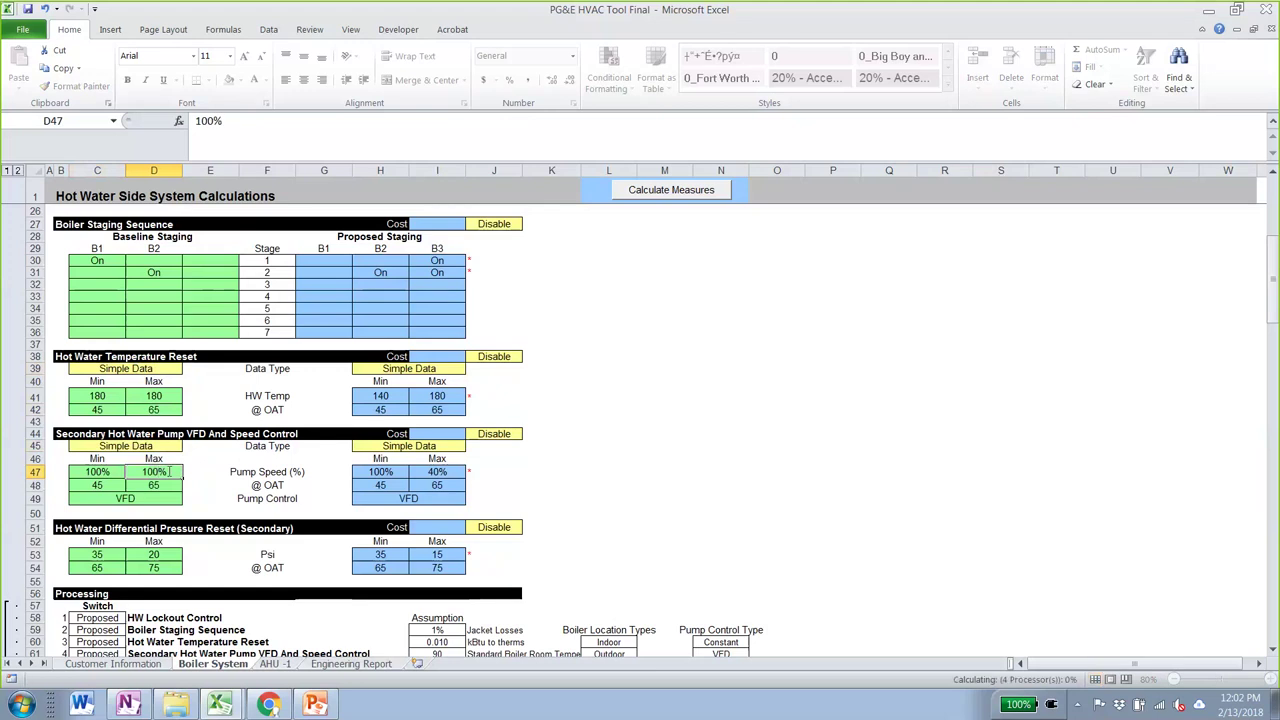
- Change the baseline secondary pump control in C49 from VFD to Constant
{"action": "left_click", "coordinate": [170, 485]}
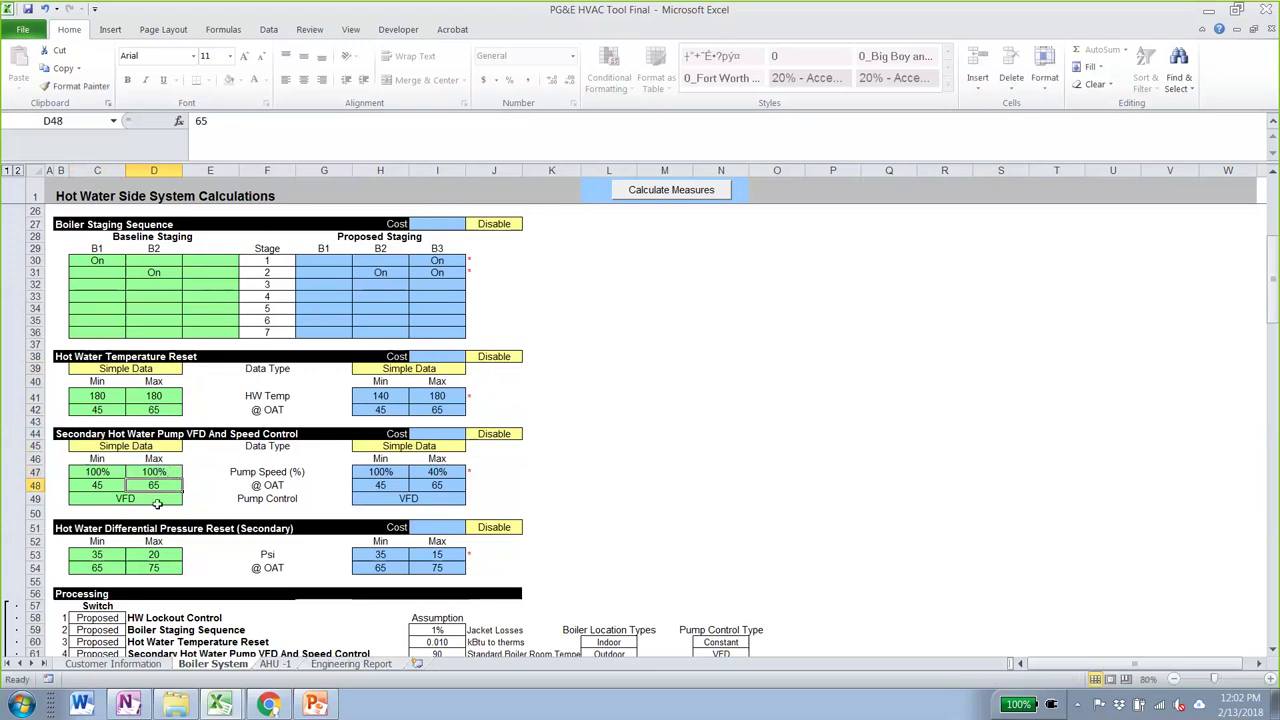
{"action": "left_click", "coordinate": [170, 500]}
{"action": "left_click", "coordinate": [188, 500]}
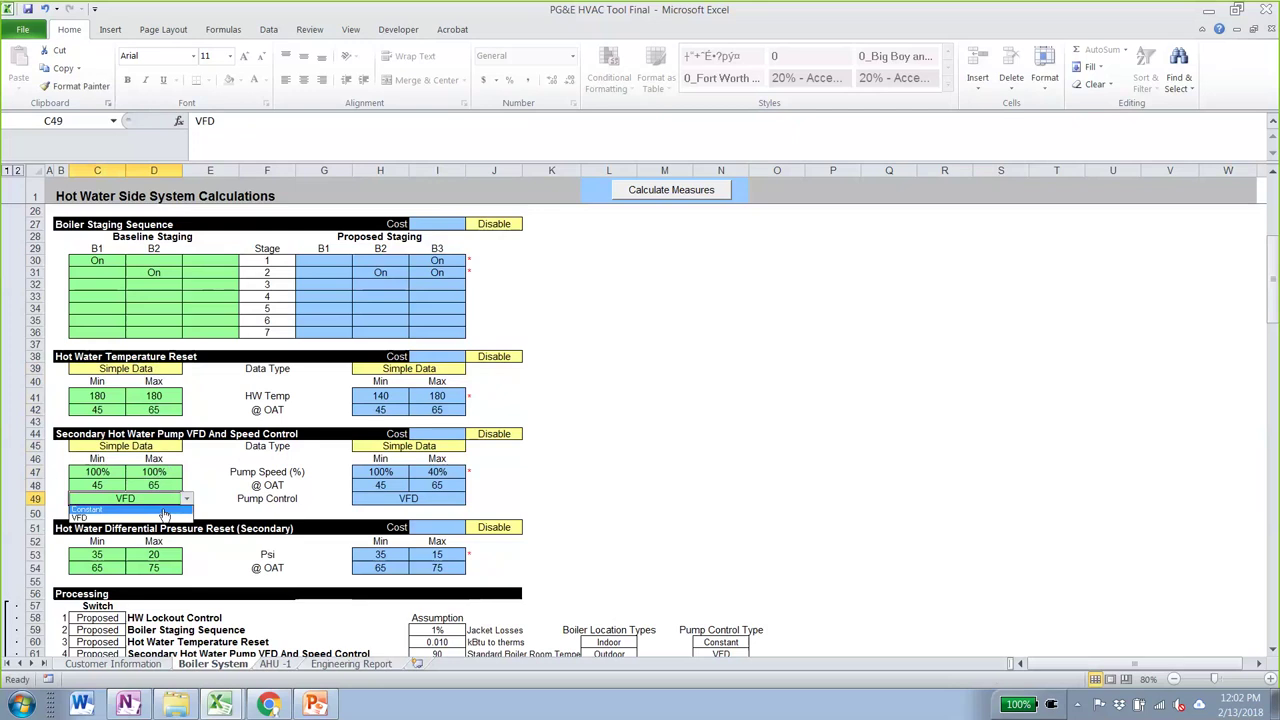
{"action": "left_click", "coordinate": [140, 510]}
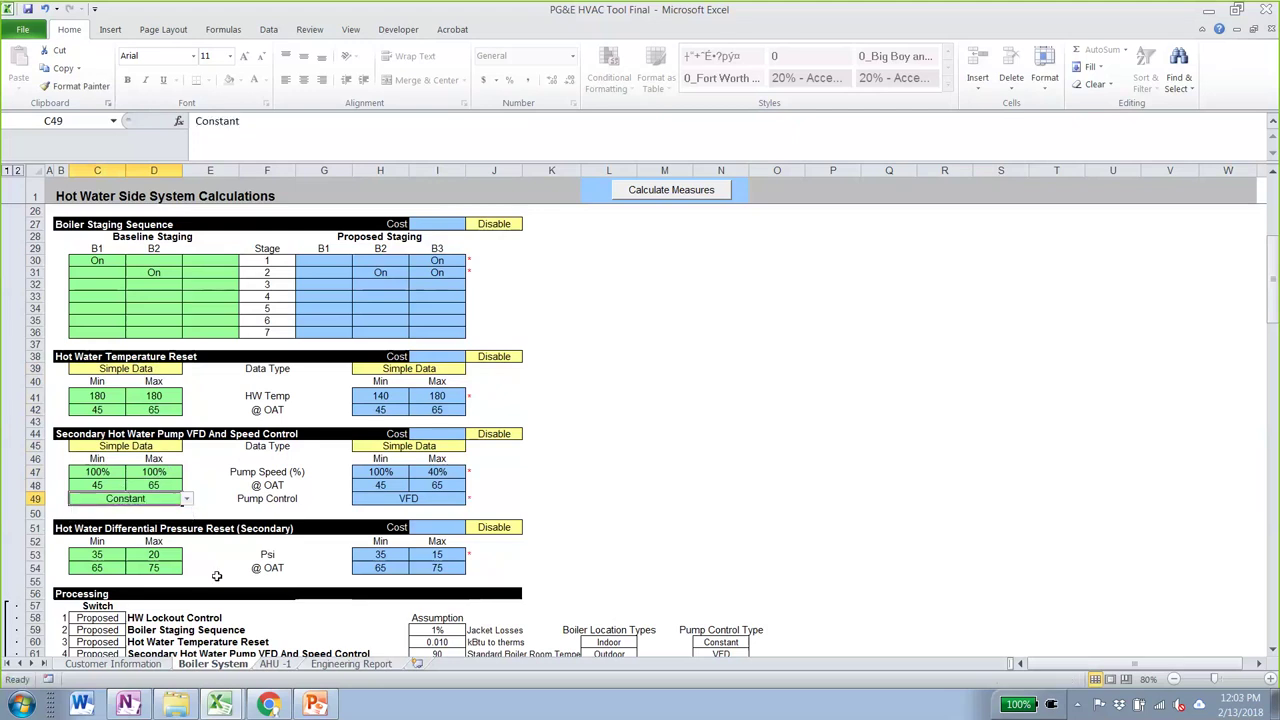
- Set the baseline maximum differential pressure in D53 to 35 psi
{"action": "scroll", "coordinate": [216, 579], "scroll_direction": "down", "scroll_amount": 1}
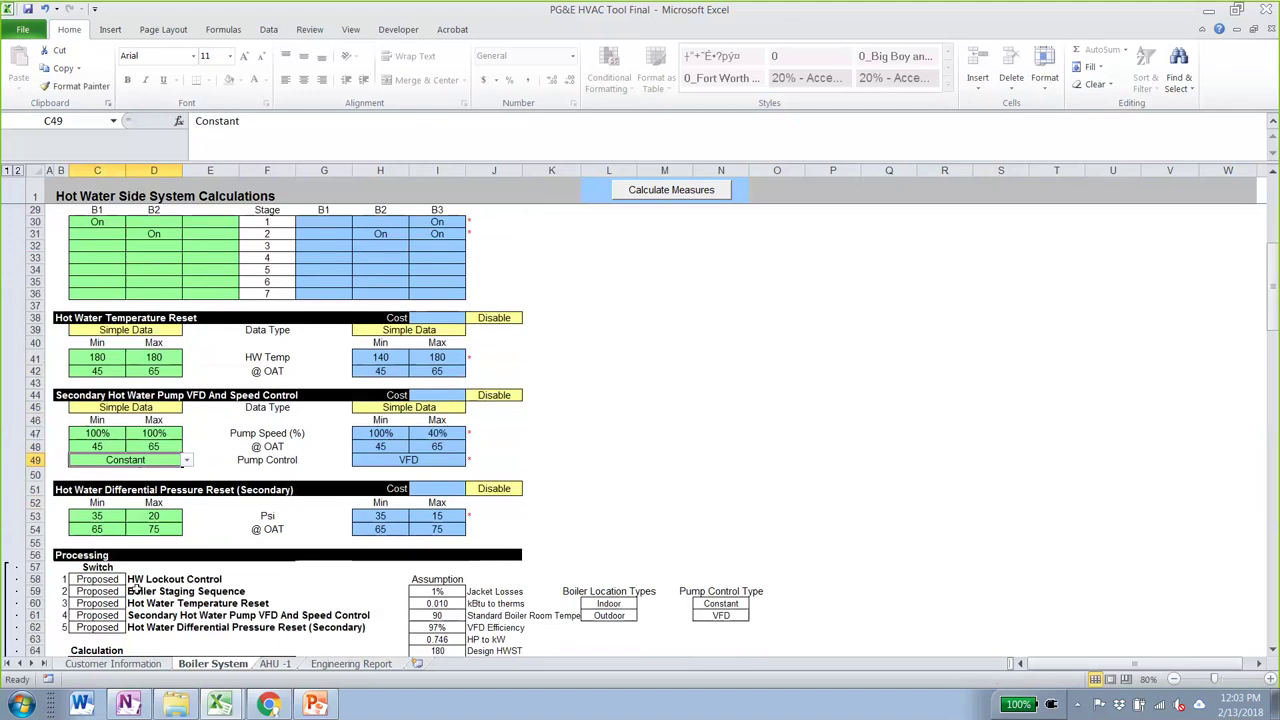
{"action": "left_click", "coordinate": [148, 516]}
{"action": "type", "text": "35"}
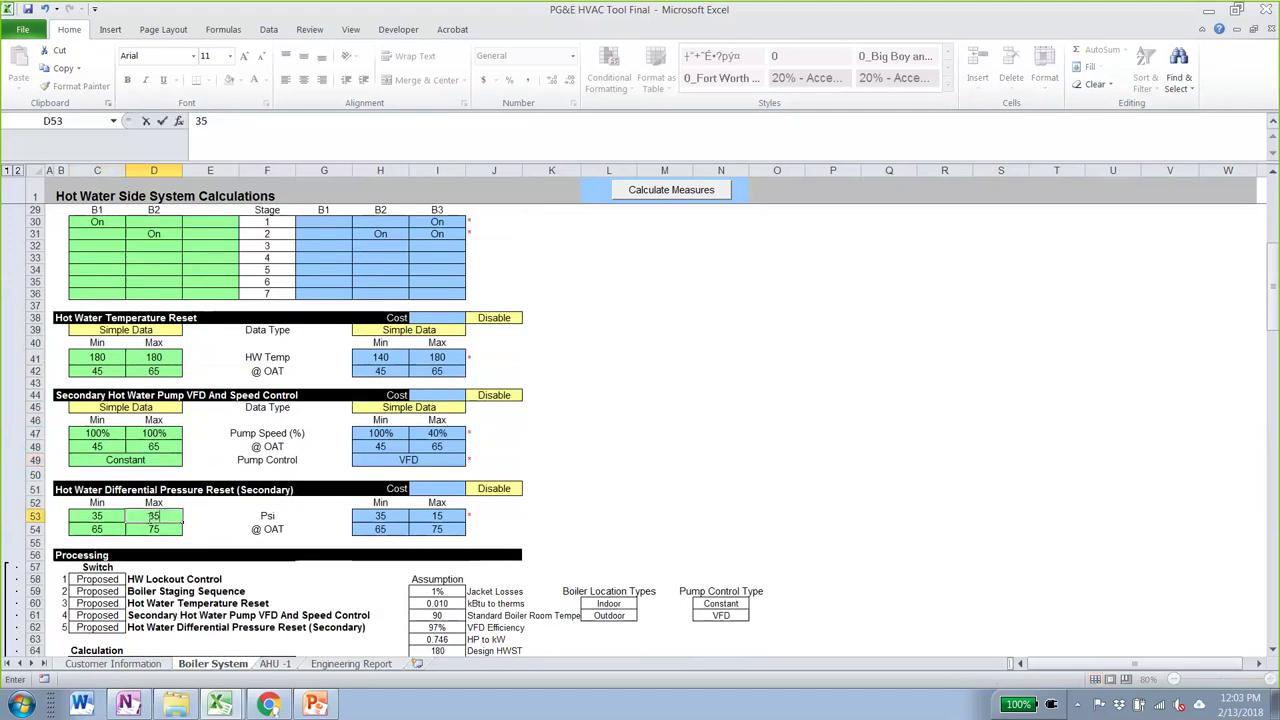
{"action": "key", "text": "Return"}
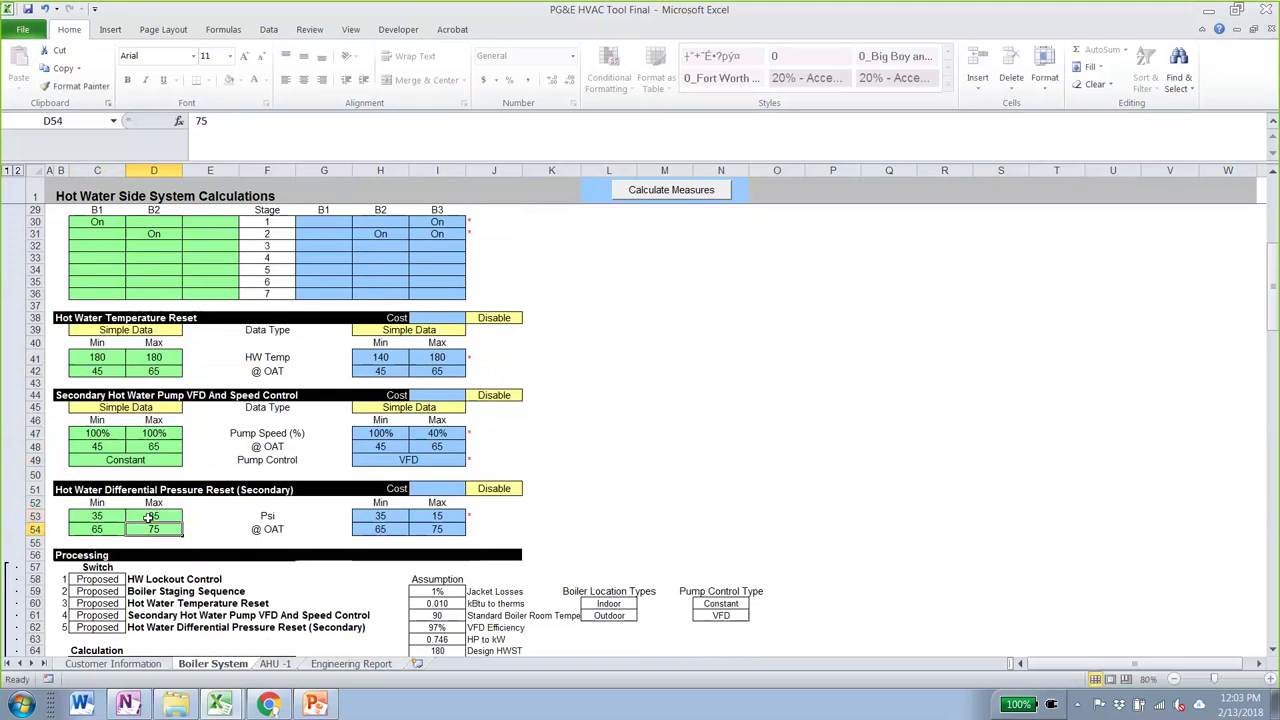
{"action": "scroll", "coordinate": [269, 556], "scroll_direction": "down", "scroll_amount": 1}
{"action": "scroll", "coordinate": [269, 556], "scroll_direction": "up", "scroll_amount": 3}
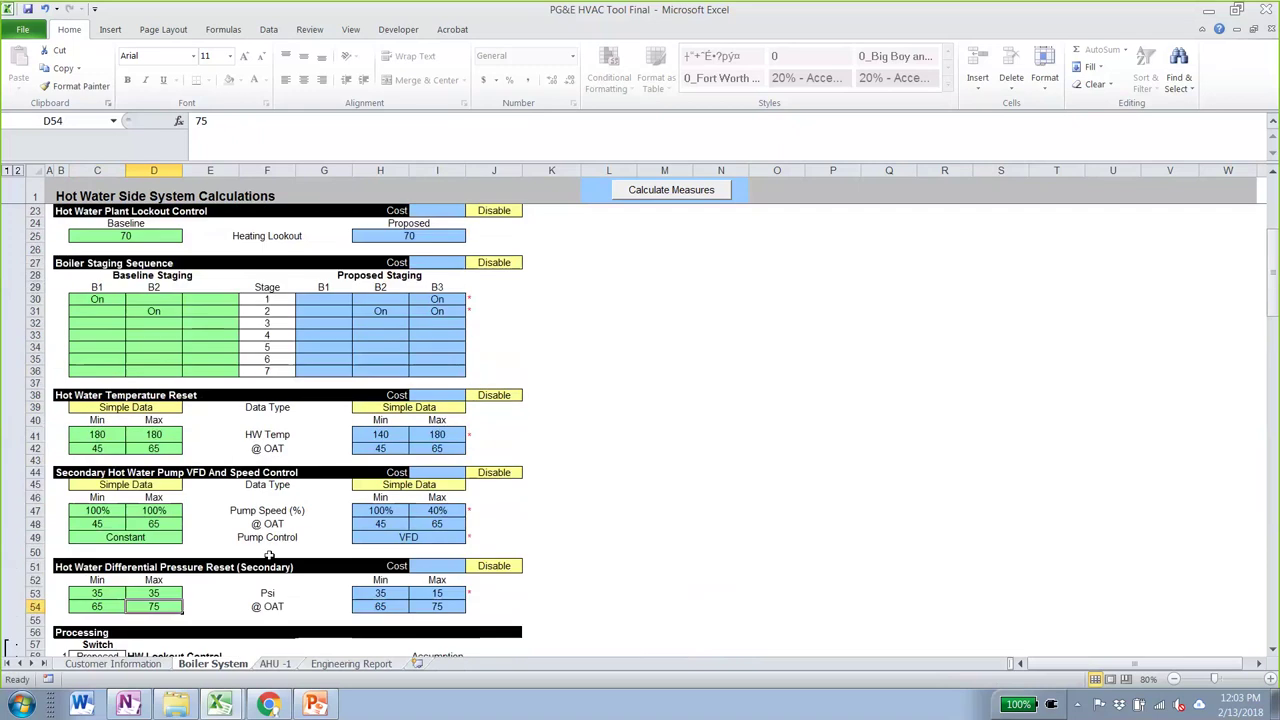
{"action": "scroll", "coordinate": [269, 556], "scroll_direction": "up", "scroll_amount": 5}
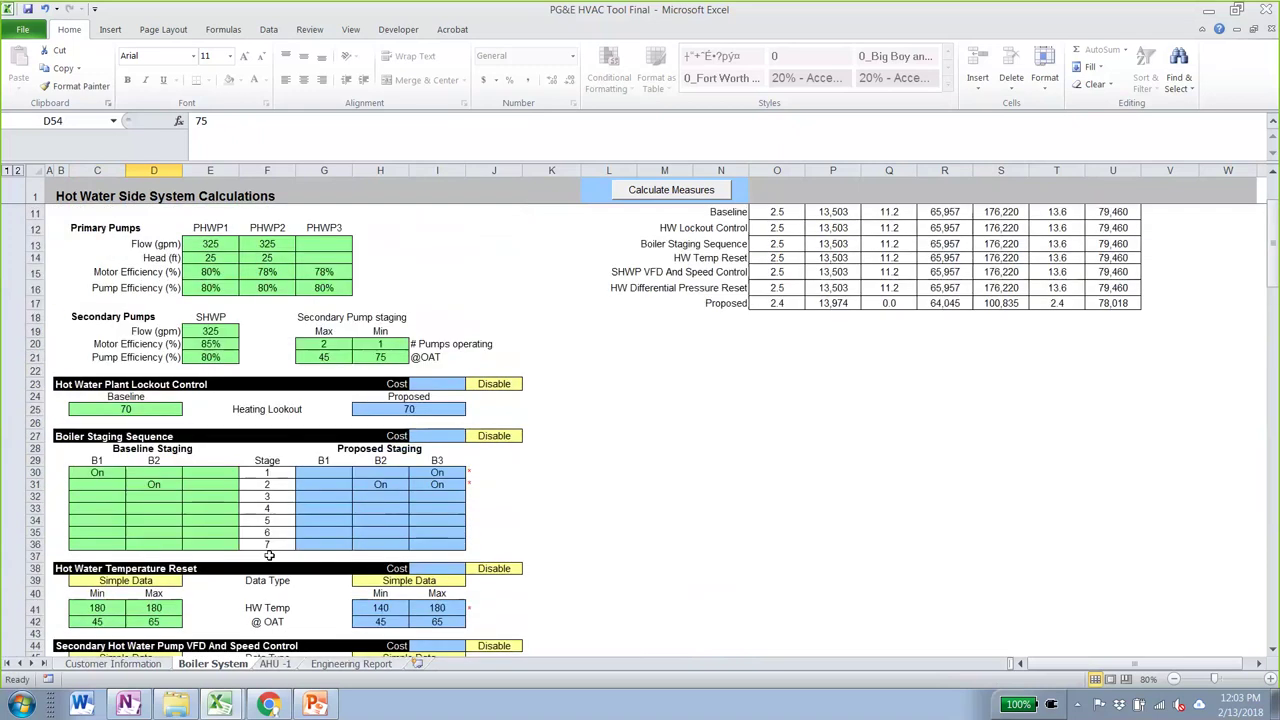
{"action": "scroll", "coordinate": [269, 556], "scroll_direction": "up", "scroll_amount": 2}
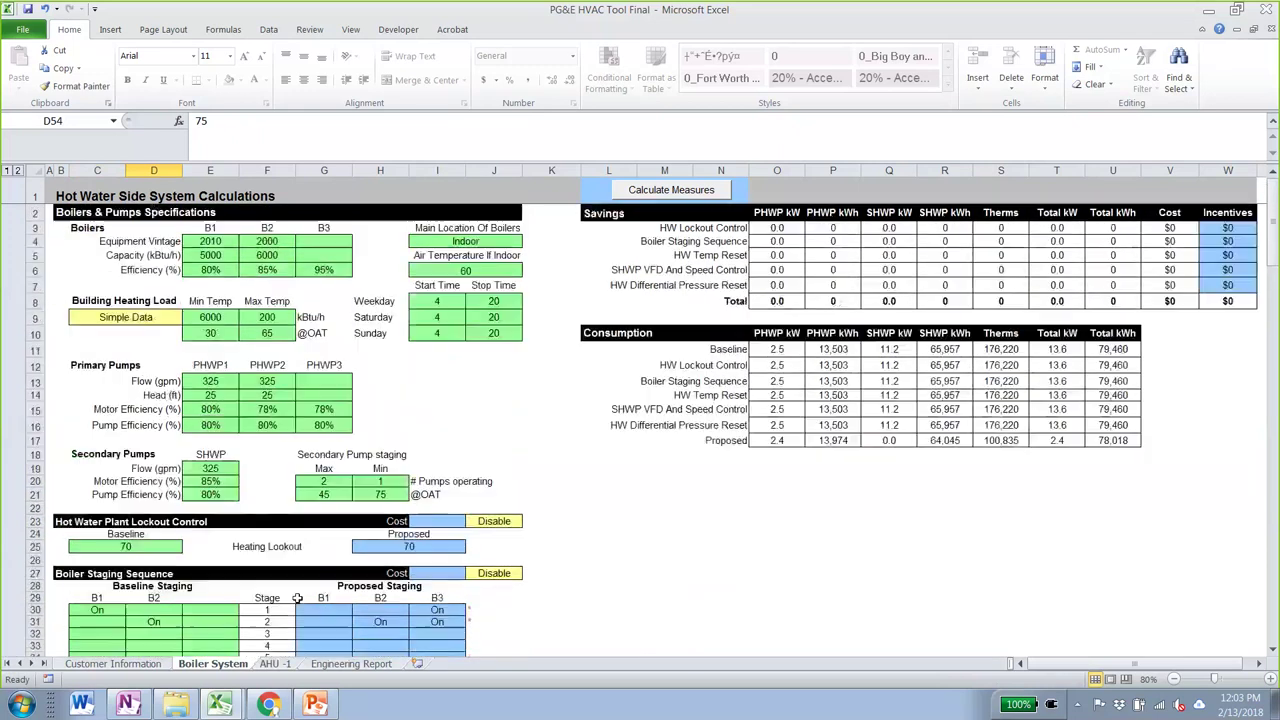
{"action": "left_click", "coordinate": [323, 708]}
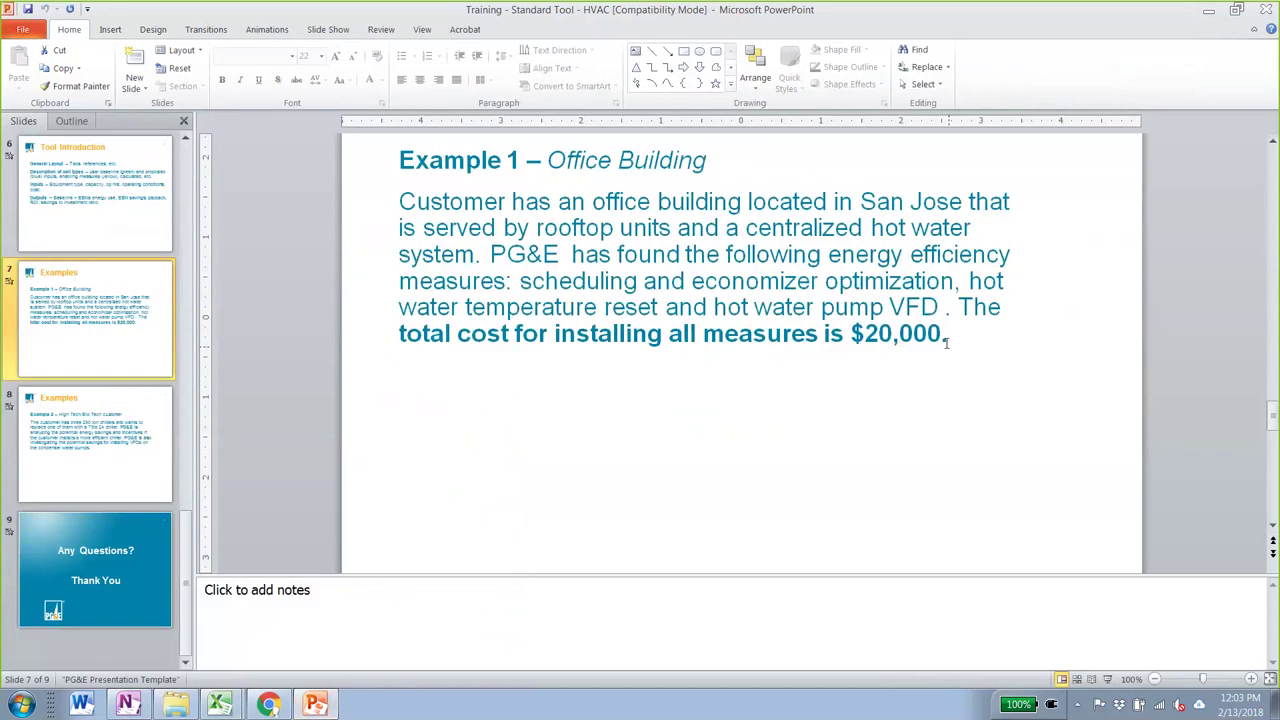
{"action": "double_click", "coordinate": [960, 281]}
{"action": "left_click_drag", "start_coordinate": [955, 281], "coordinate": [942, 307]}
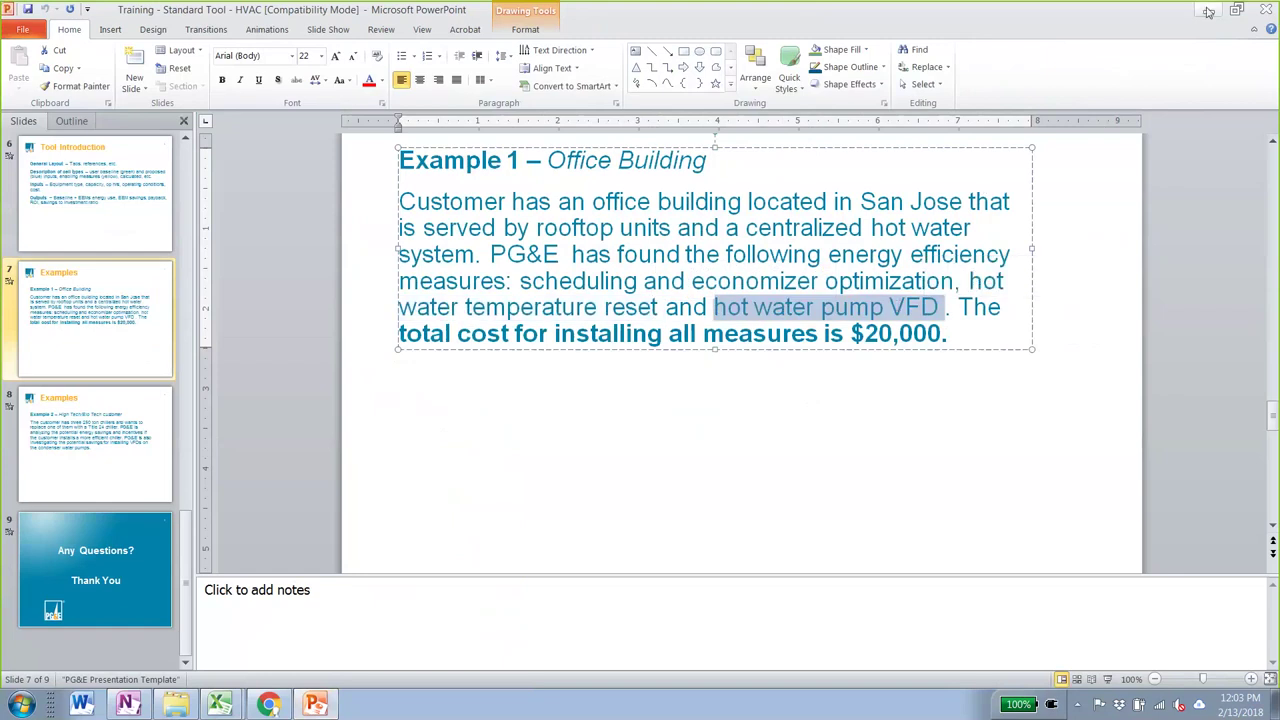
{"action": "left_click", "coordinate": [1208, 12]}
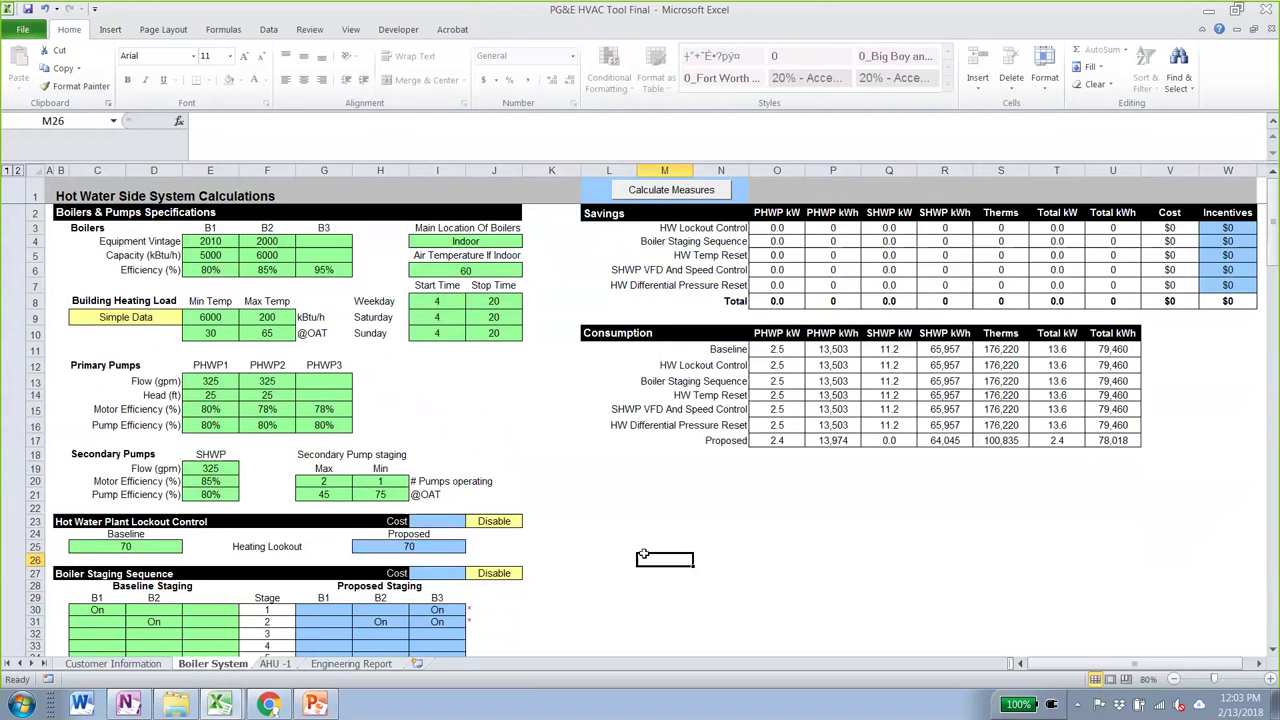
- Set the Hot Water Temperature Reset measure in J38 to Enable
{"action": "scroll", "coordinate": [645, 557], "scroll_direction": "down", "scroll_amount": 4}
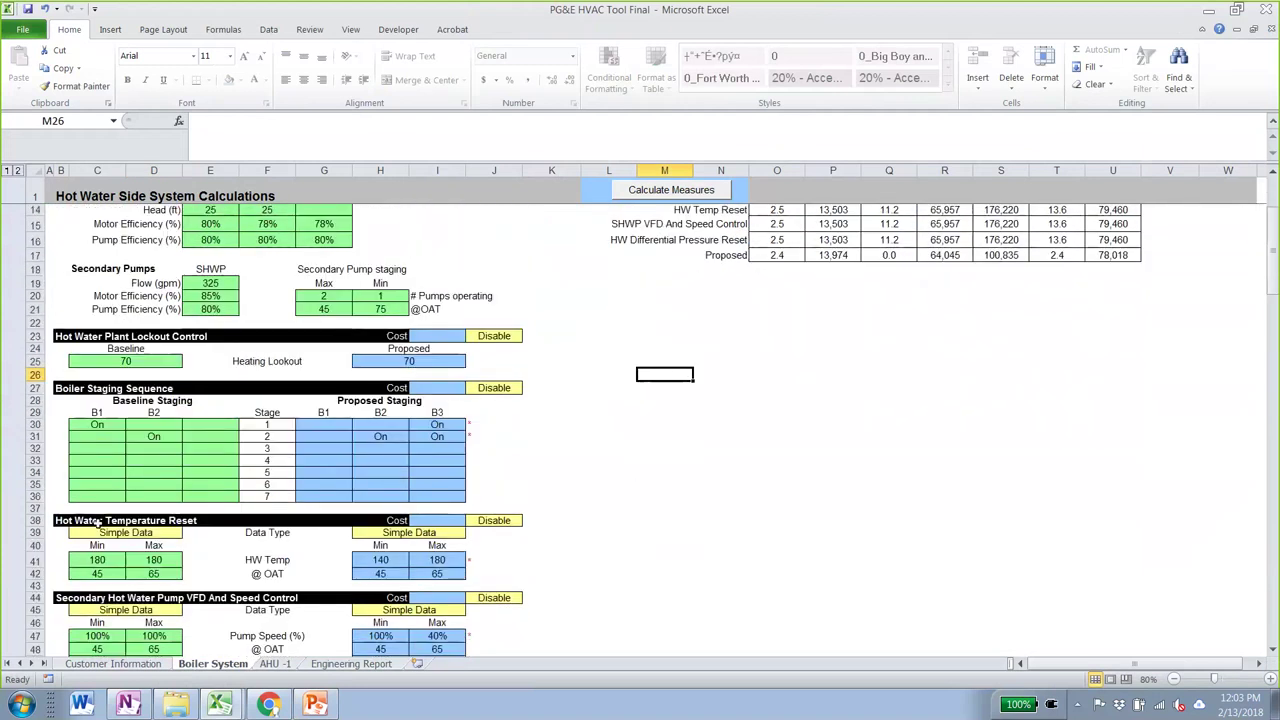
{"action": "left_click", "coordinate": [505, 520]}
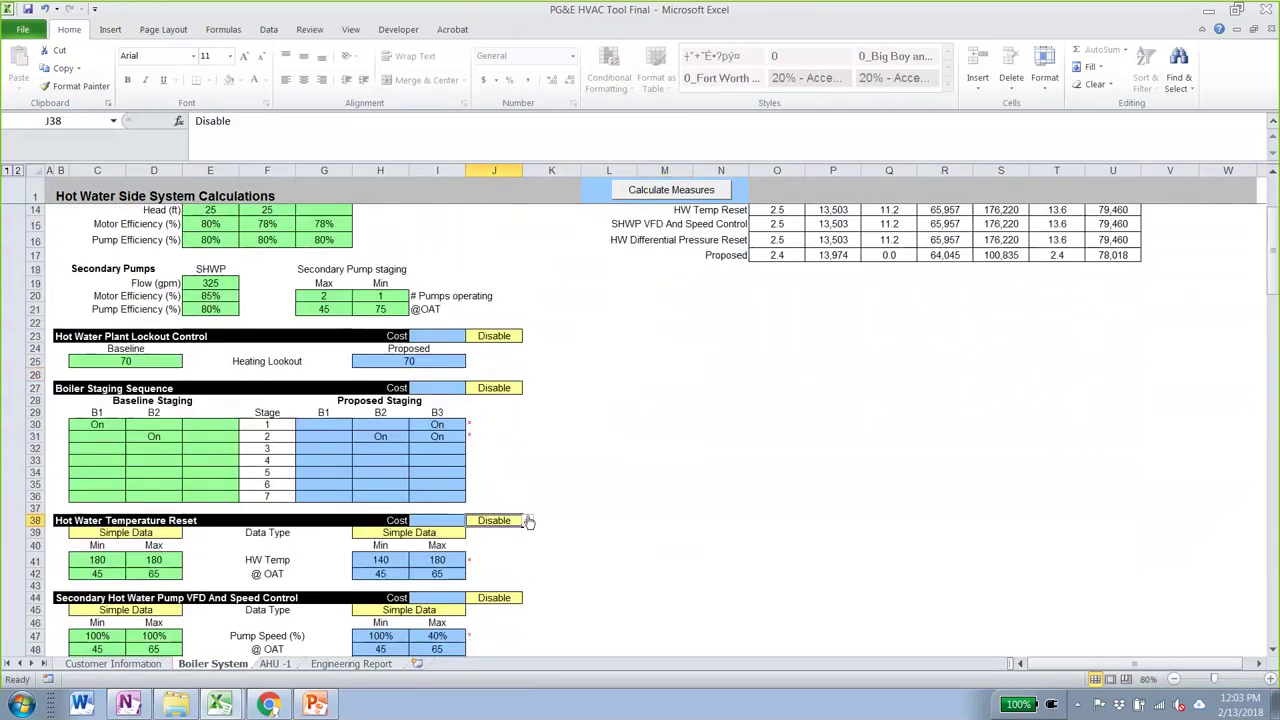
{"action": "left_click", "coordinate": [527, 521]}
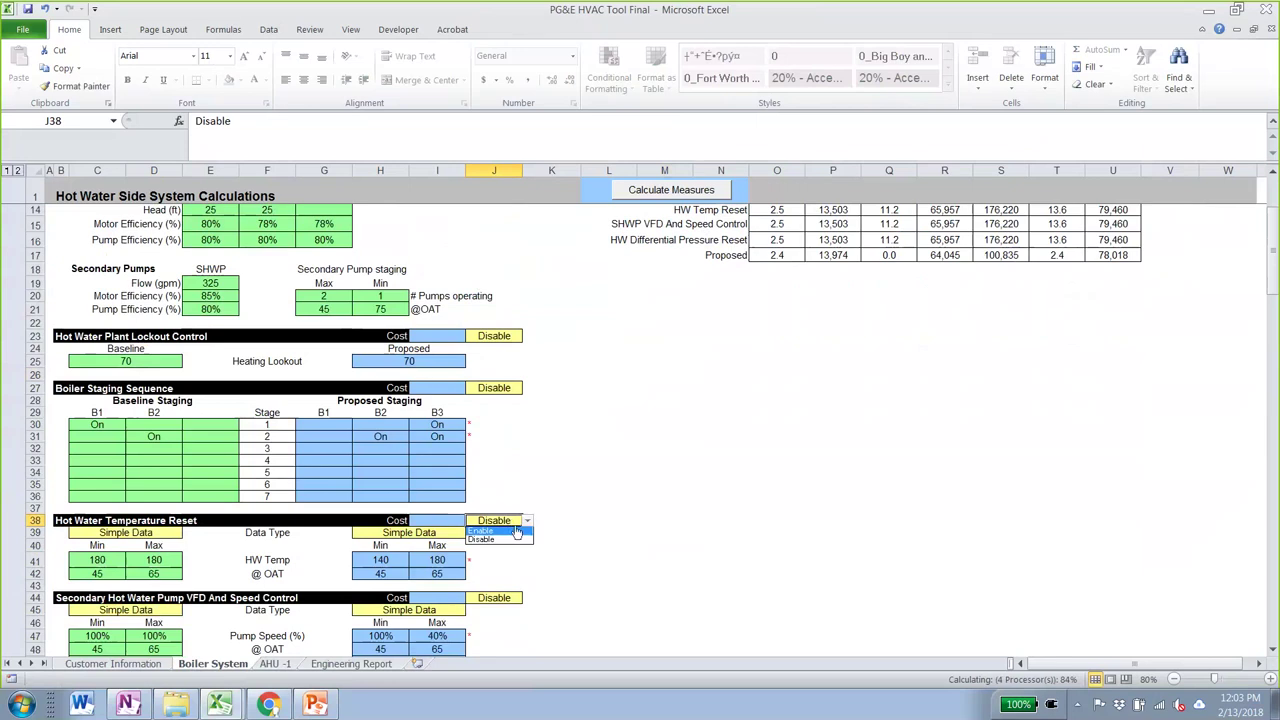
{"action": "left_click", "coordinate": [512, 531]}
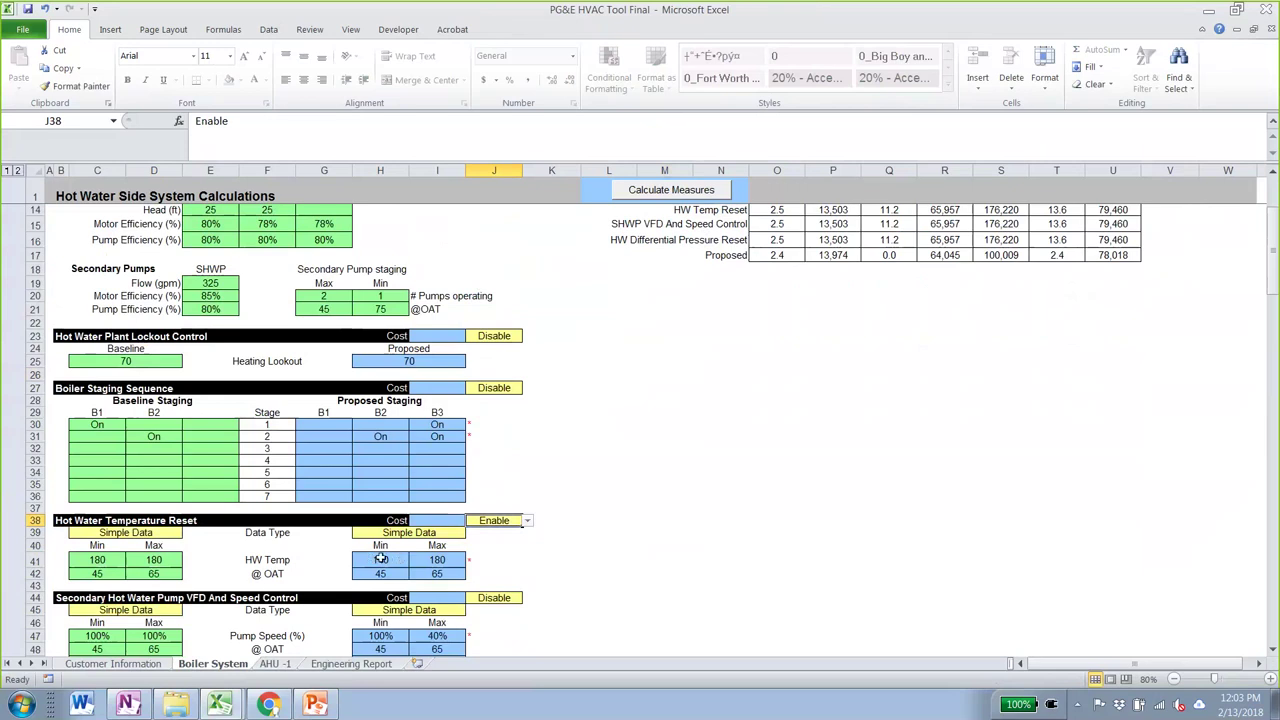
- Review the proposed 140 and 180 hot water reset temperatures and their outdoor air temperatures
{"action": "left_click", "coordinate": [380, 560]}
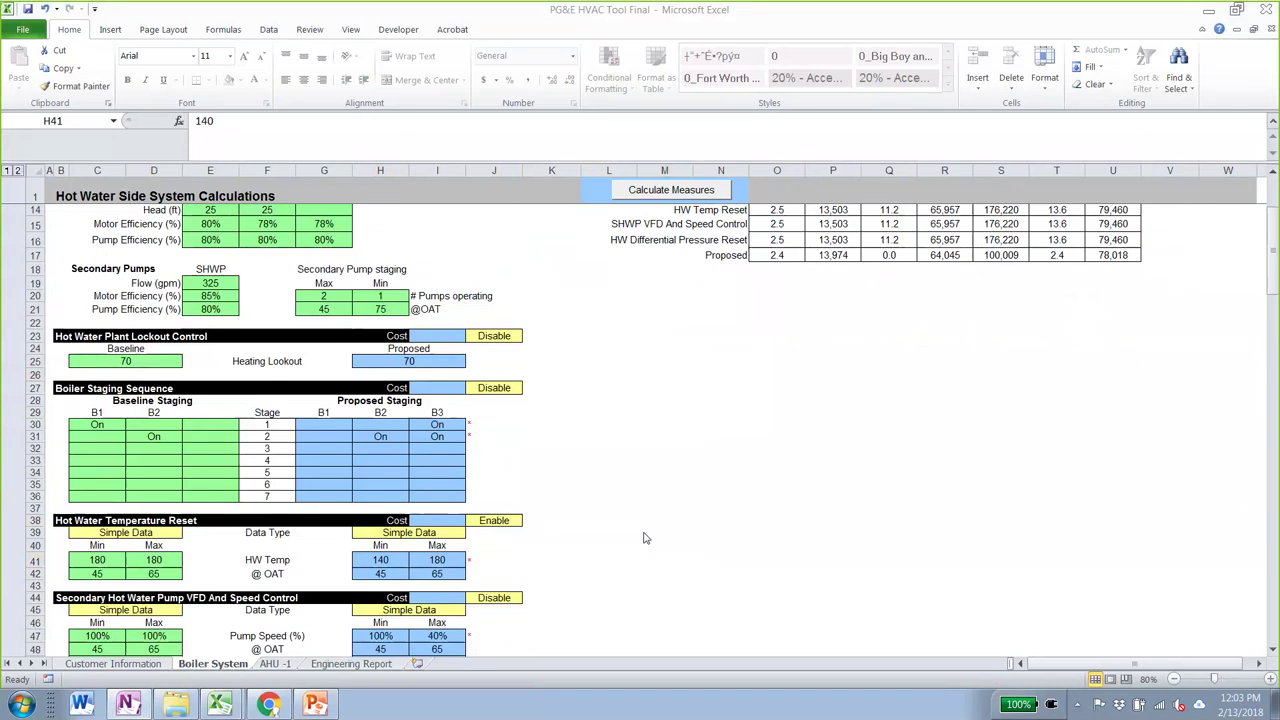
{"action": "left_click", "coordinate": [445, 560]}
{"action": "left_click", "coordinate": [397, 574]}
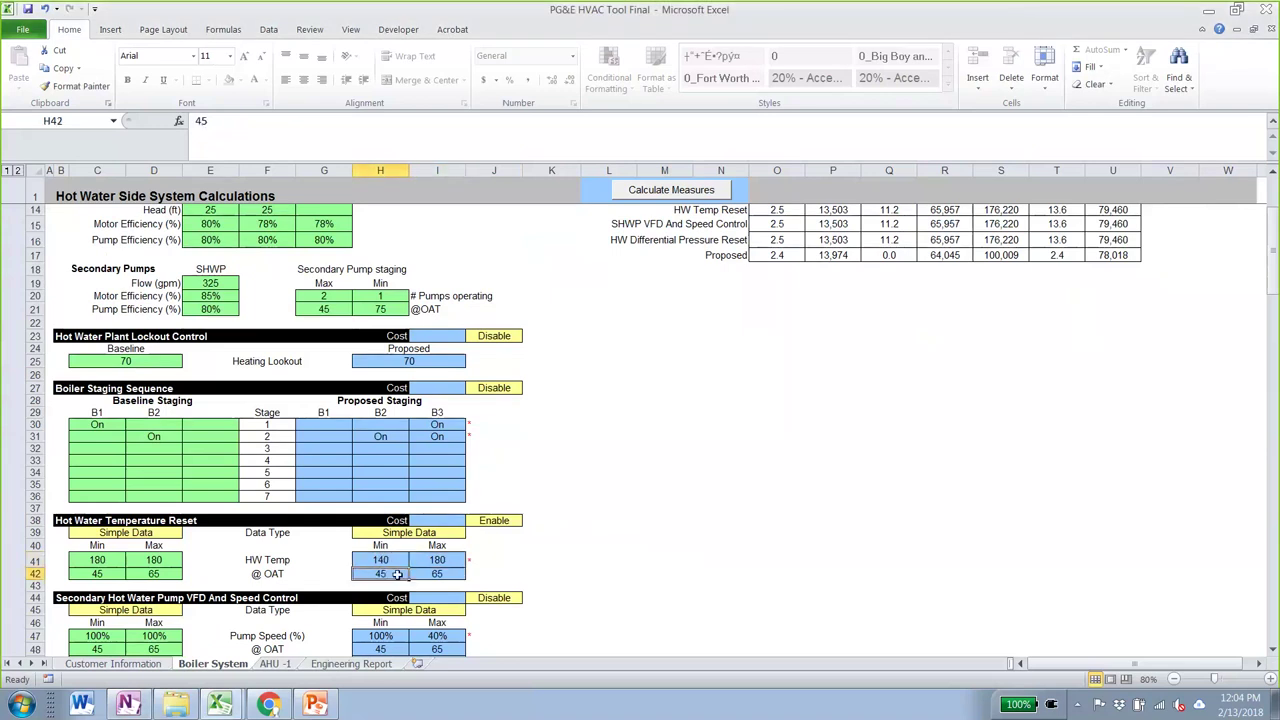
{"action": "key", "text": "Up"}
{"action": "key", "text": "Right"}
- Move down to the differential pressure reset and pump VFD speed control sections
{"action": "scroll", "coordinate": [403, 592], "scroll_direction": "down", "scroll_amount": 1}
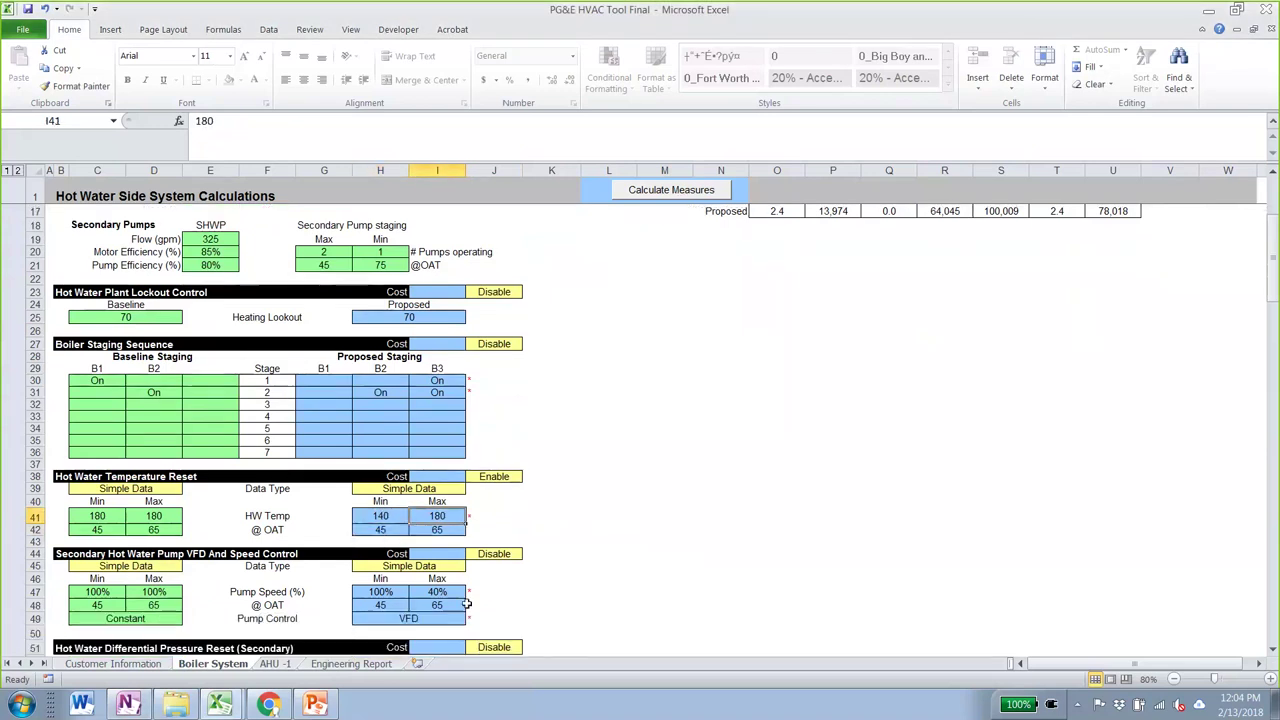
{"action": "scroll", "coordinate": [466, 604], "scroll_direction": "down", "scroll_amount": 2}
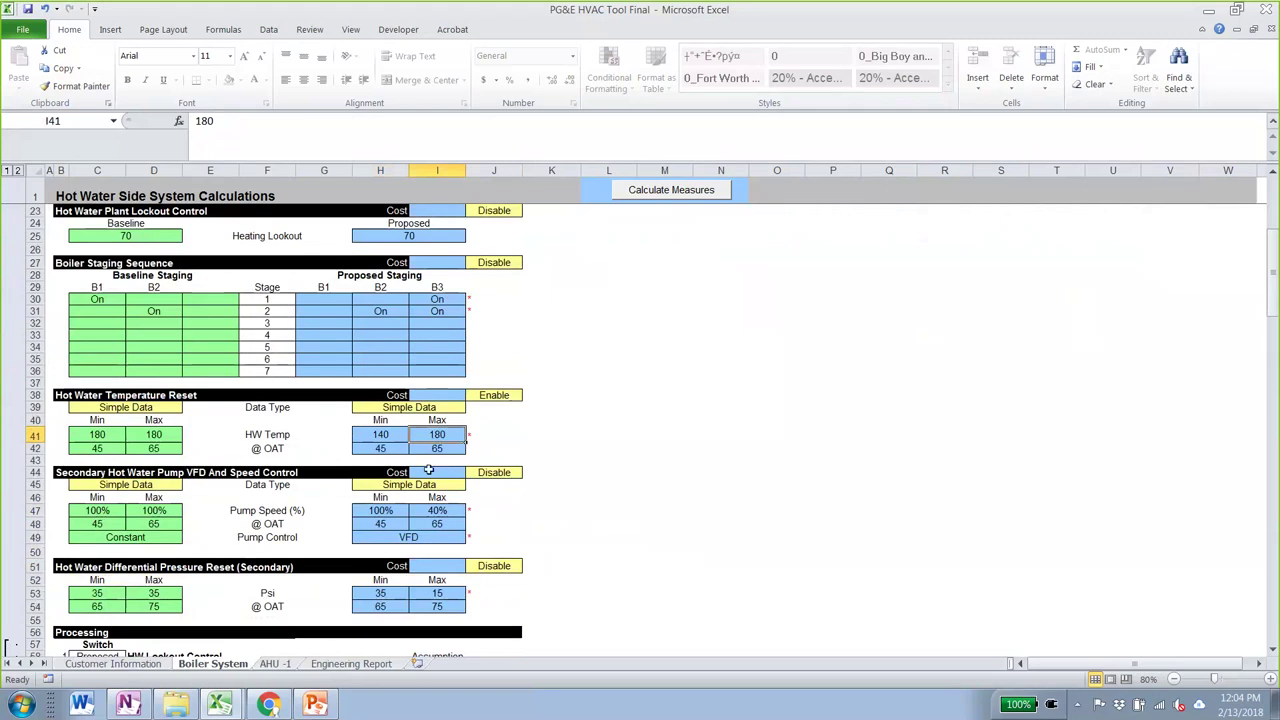
{"action": "scroll", "coordinate": [115, 487], "scroll_direction": "down", "scroll_amount": 3}
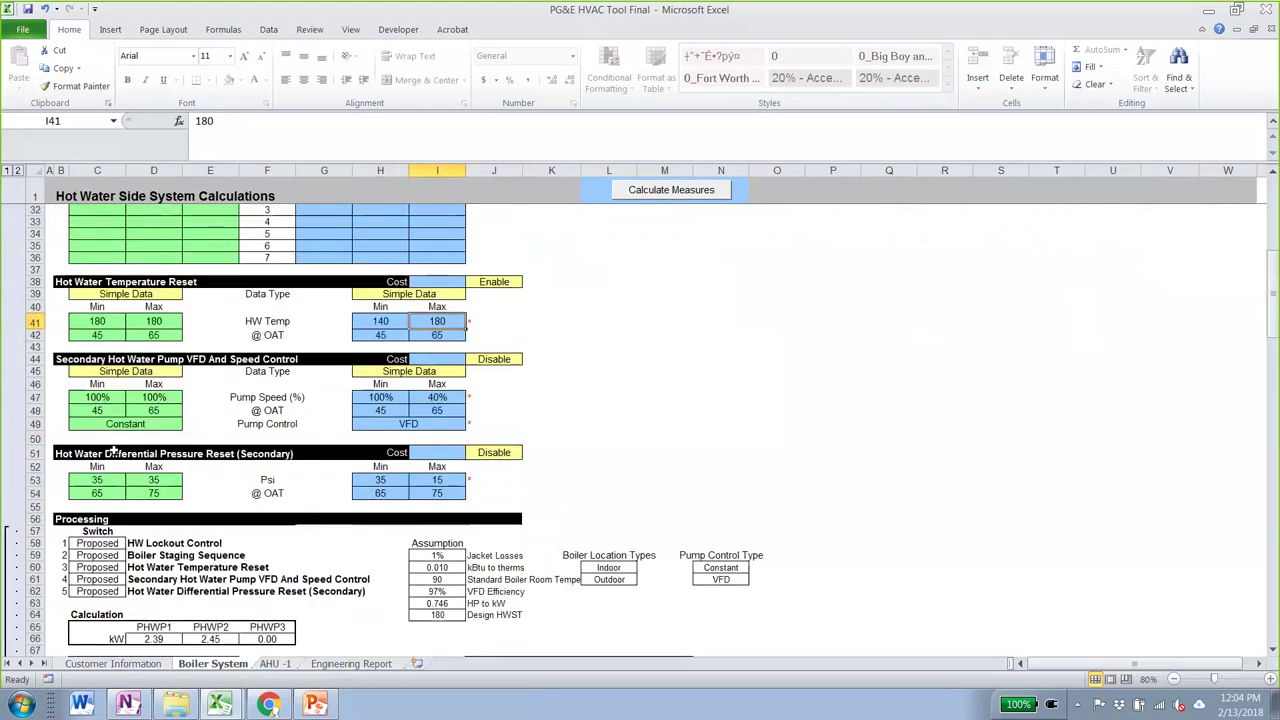
{"action": "left_click", "coordinate": [114, 452]}
{"action": "left_click", "coordinate": [102, 361]}
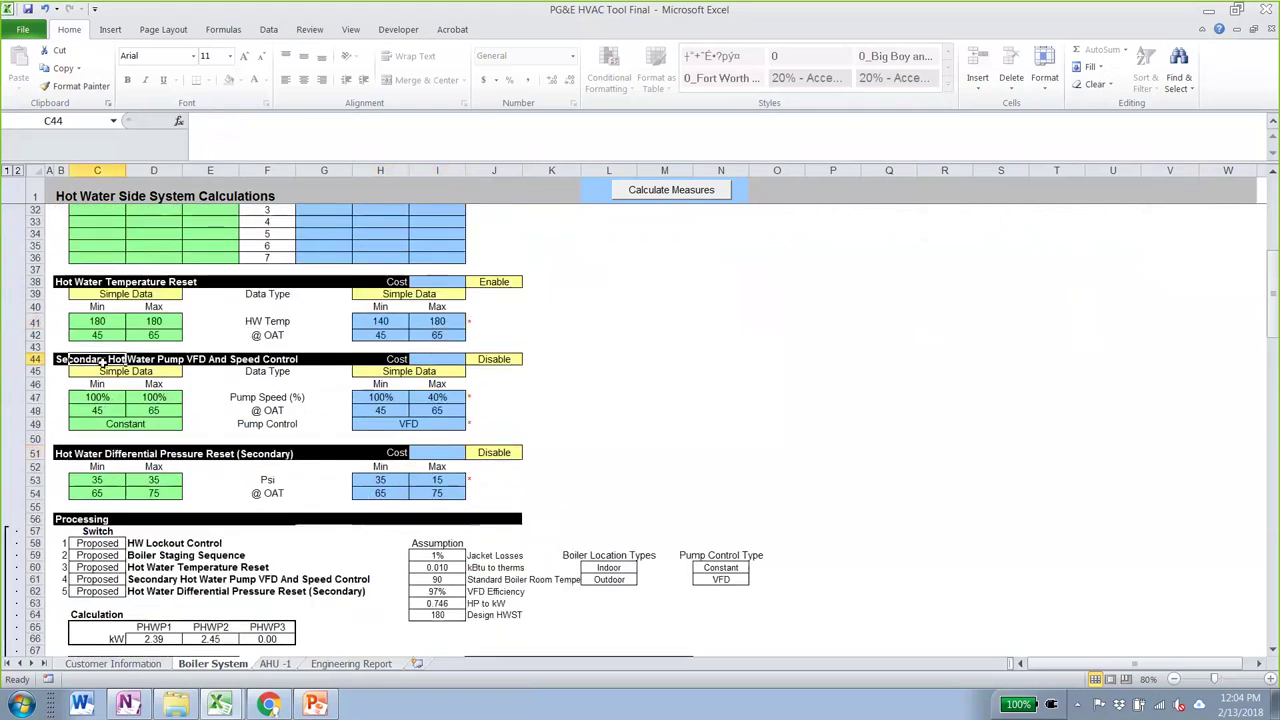
{"action": "scroll", "coordinate": [103, 369], "scroll_direction": "up", "scroll_amount": 1}
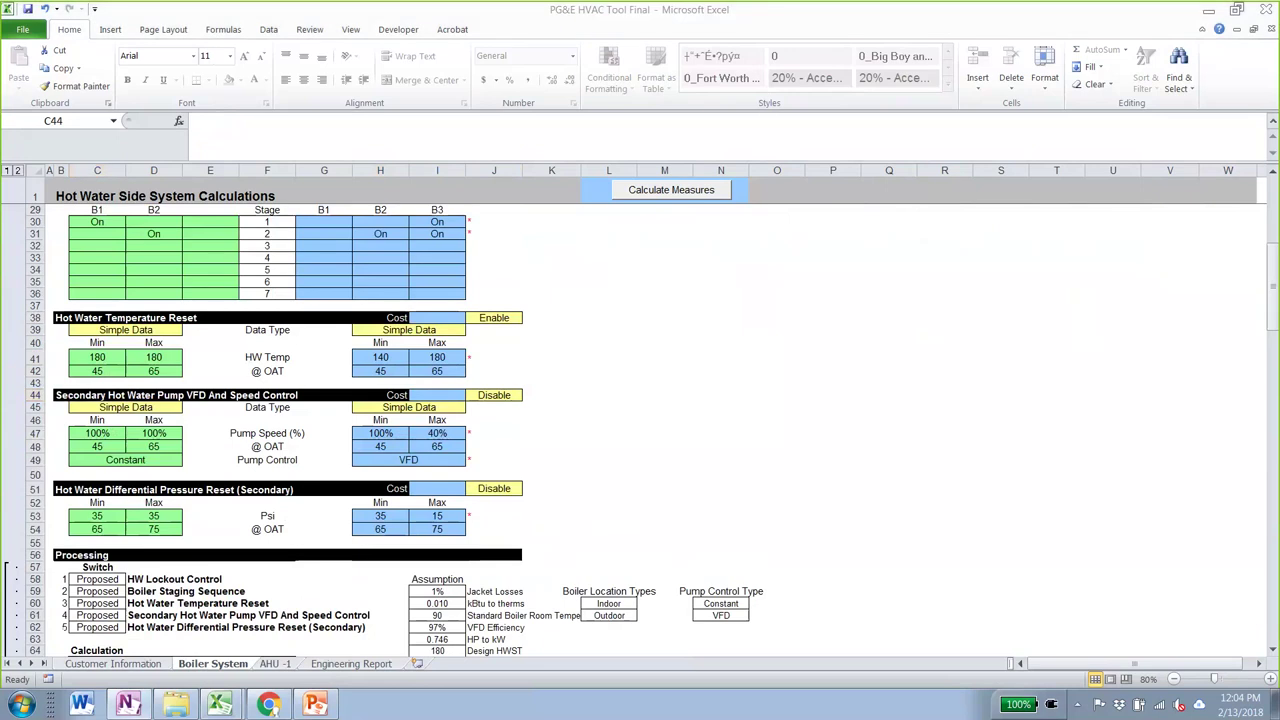
- Review the proposed VFD control, 100% and 40% pump speeds and 45 OAT, then select J44
{"action": "left_click", "coordinate": [410, 458]}
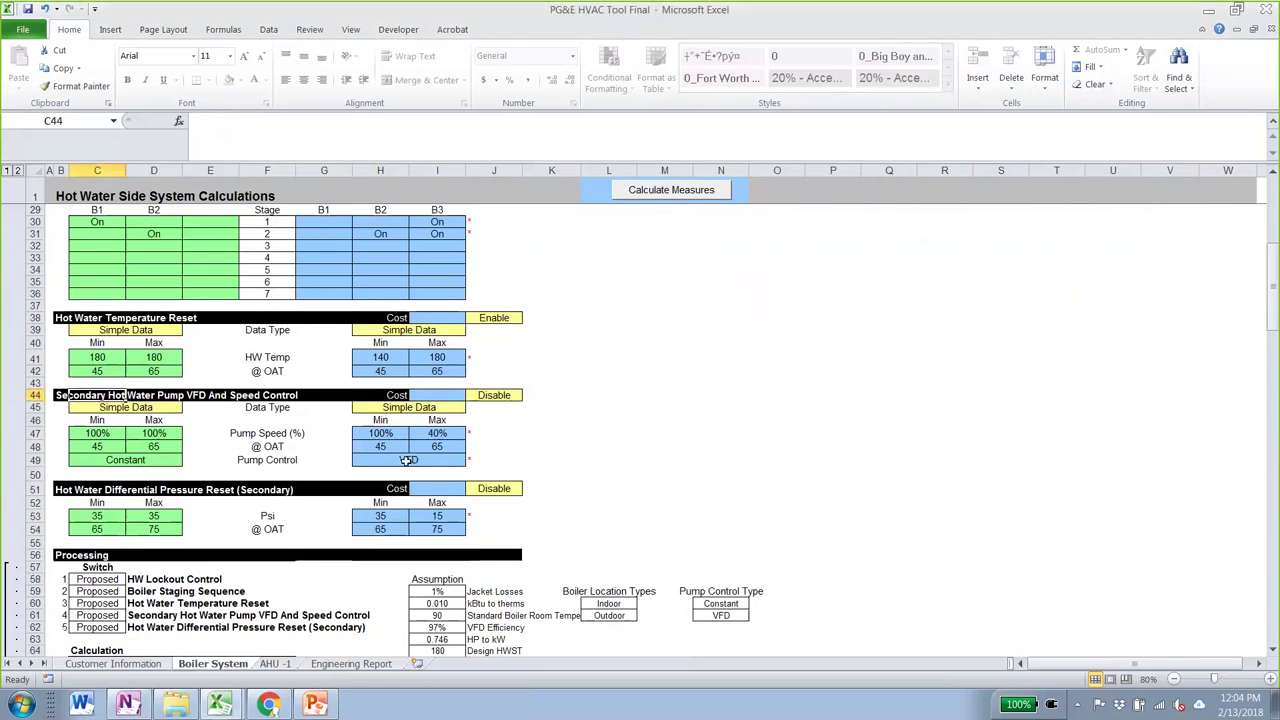
{"action": "left_click", "coordinate": [475, 462]}
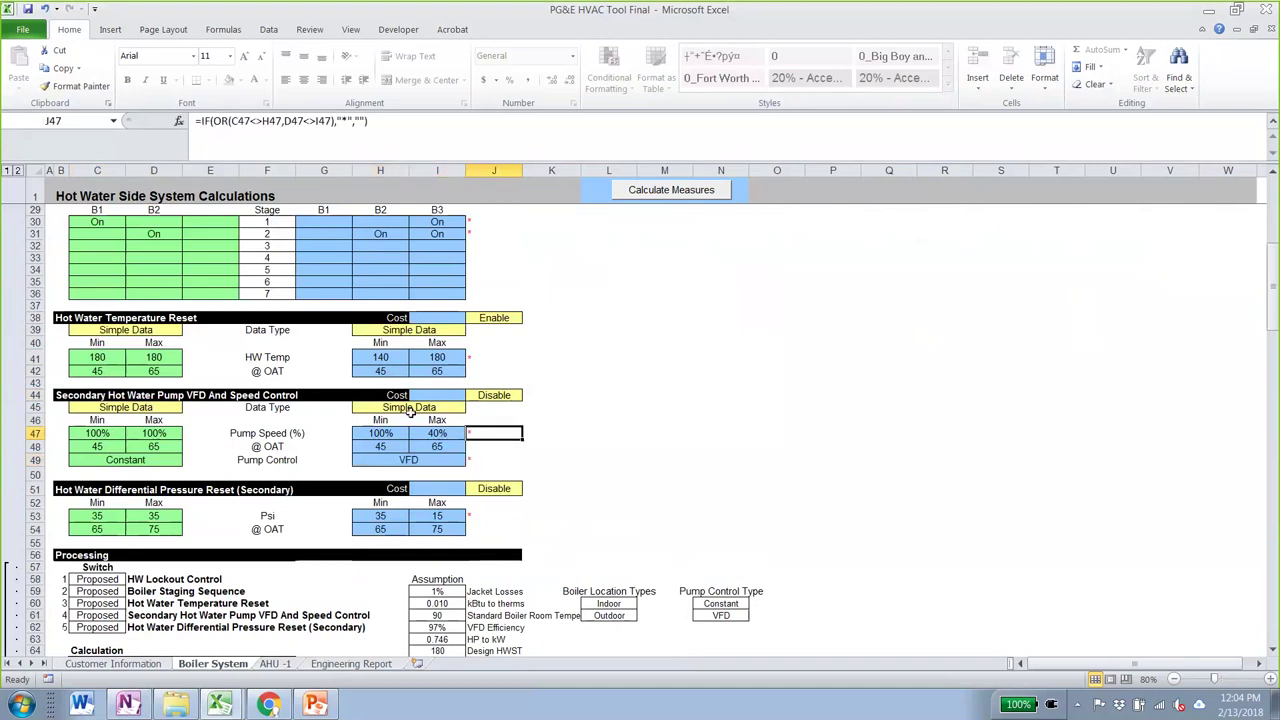
{"action": "left_click", "coordinate": [388, 436]}
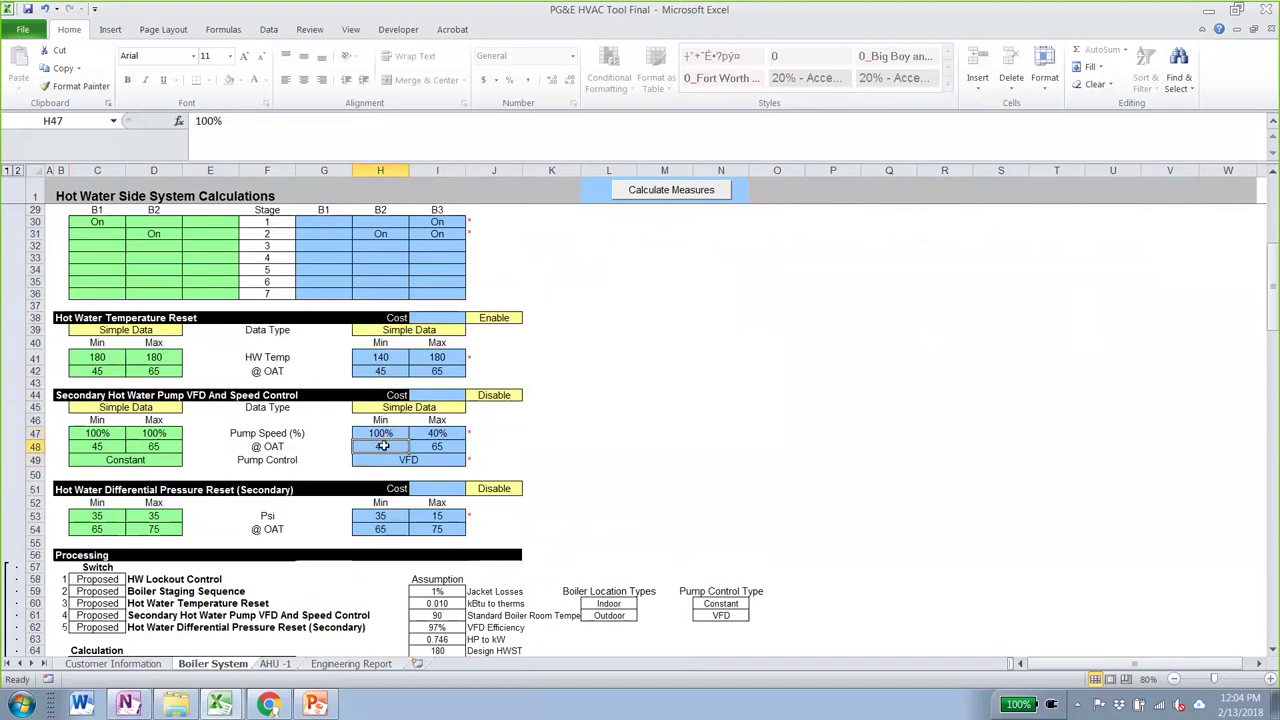
{"action": "left_click", "coordinate": [383, 448]}
{"action": "left_click", "coordinate": [383, 435]}
{"action": "left_click", "coordinate": [443, 436]}
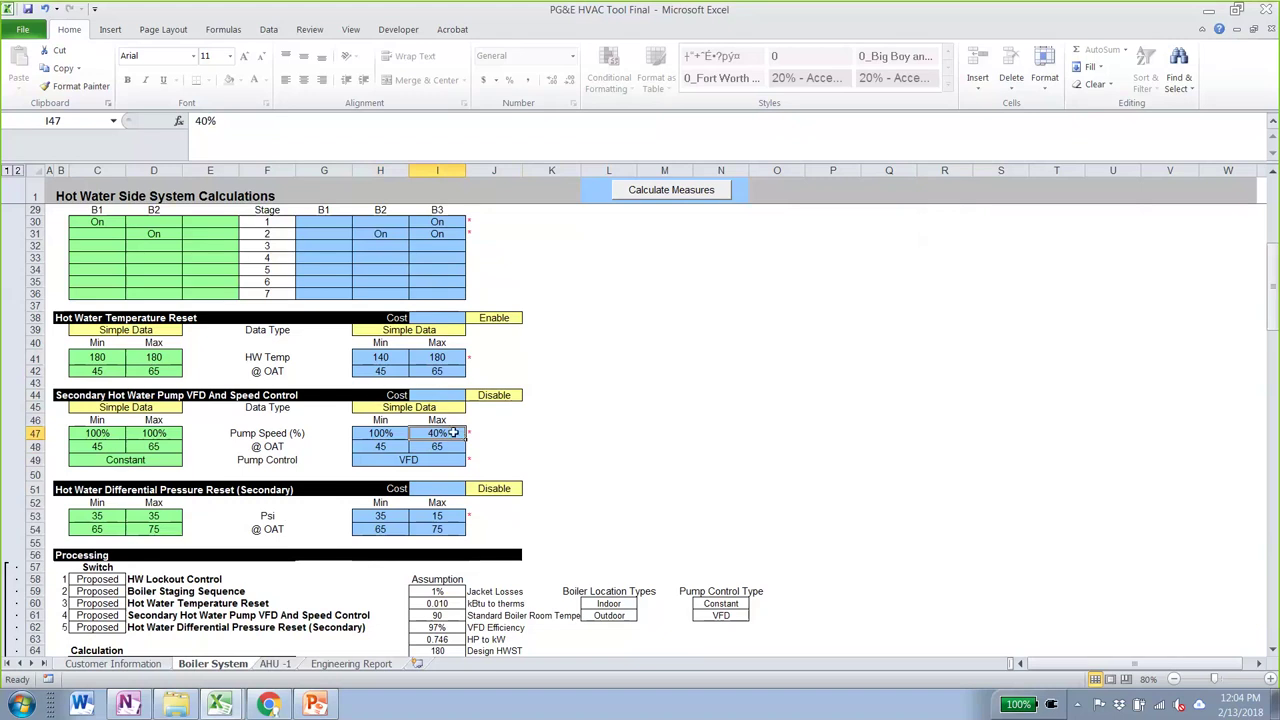
{"action": "left_click", "coordinate": [491, 396]}
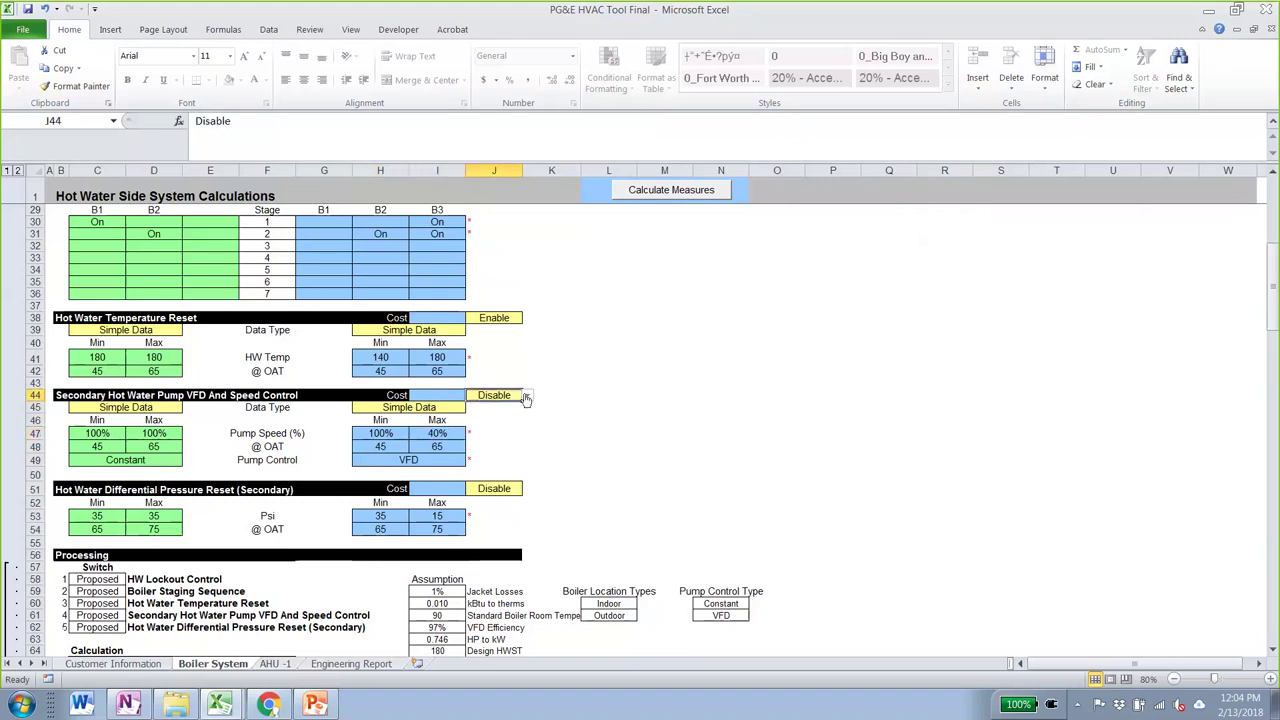
- Enable the Secondary Hot Water Pump VFD And Speed Control measure
{"action": "left_click", "coordinate": [527, 395]}
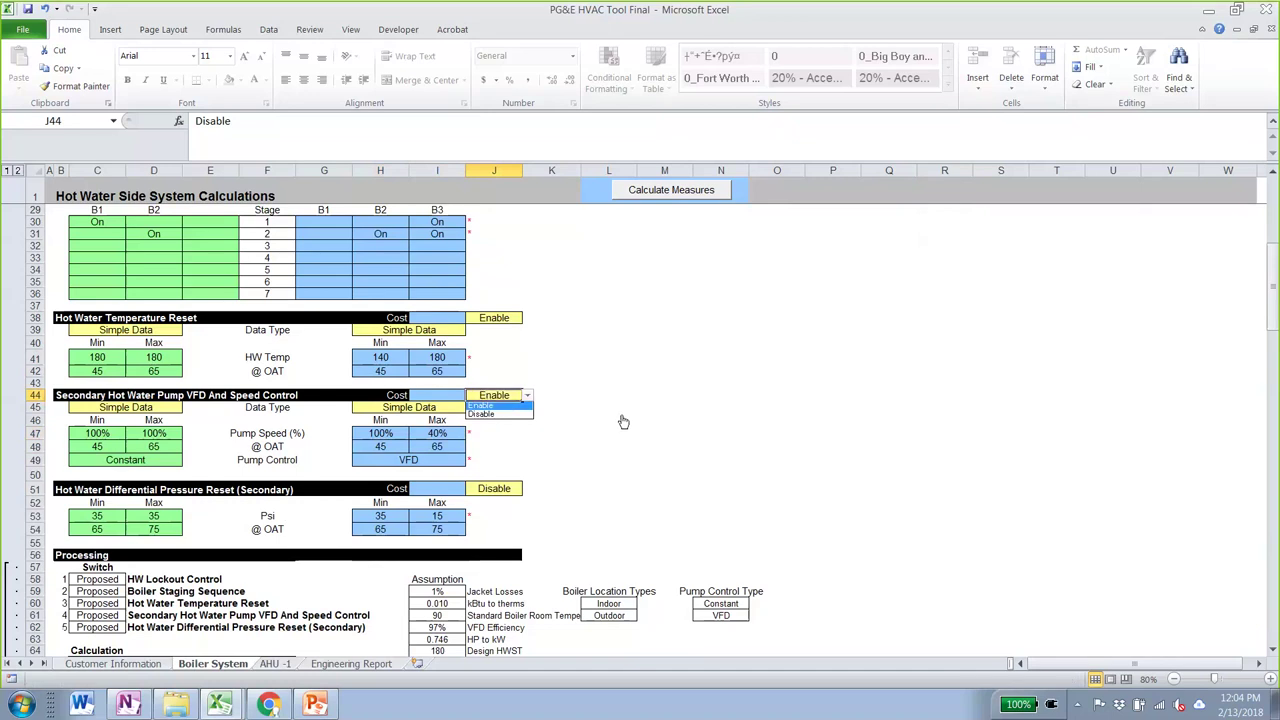
{"action": "key", "text": "Return"}
{"action": "scroll", "coordinate": [621, 414], "scroll_direction": "up", "scroll_amount": 3}
{"action": "scroll", "coordinate": [621, 414], "scroll_direction": "up", "scroll_amount": 1}
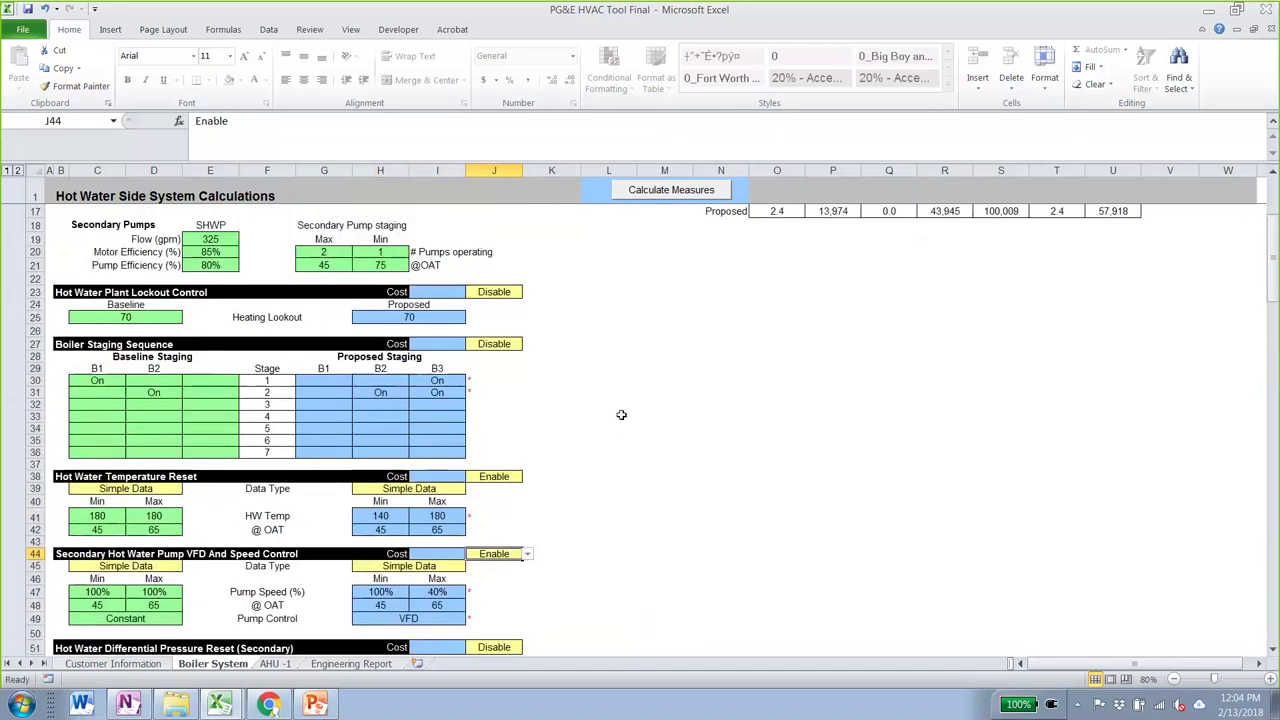
{"action": "scroll", "coordinate": [621, 414], "scroll_direction": "down", "scroll_amount": 1}
- Enter a $2,000 temperature reset cost and a $10,000 differential pressure reset cost
{"action": "left_click", "coordinate": [432, 442]}
{"action": "left_click", "coordinate": [437, 433]}
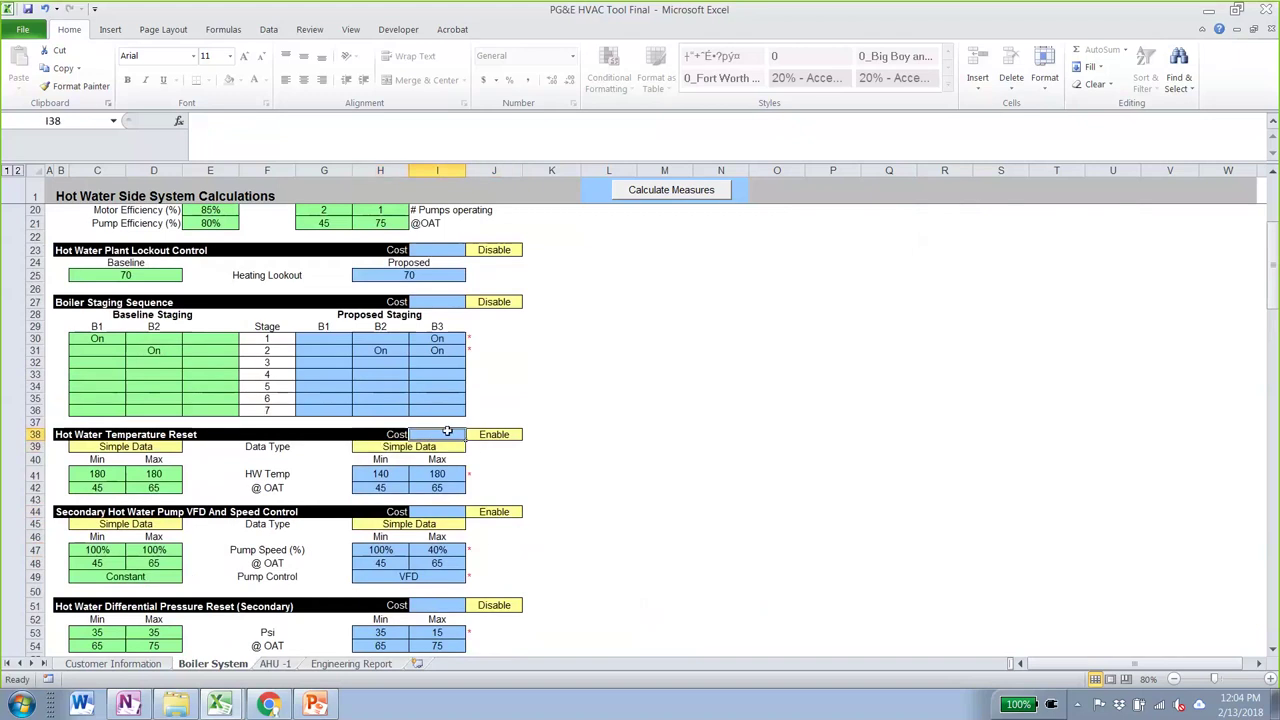
{"action": "type", "text": "2"}
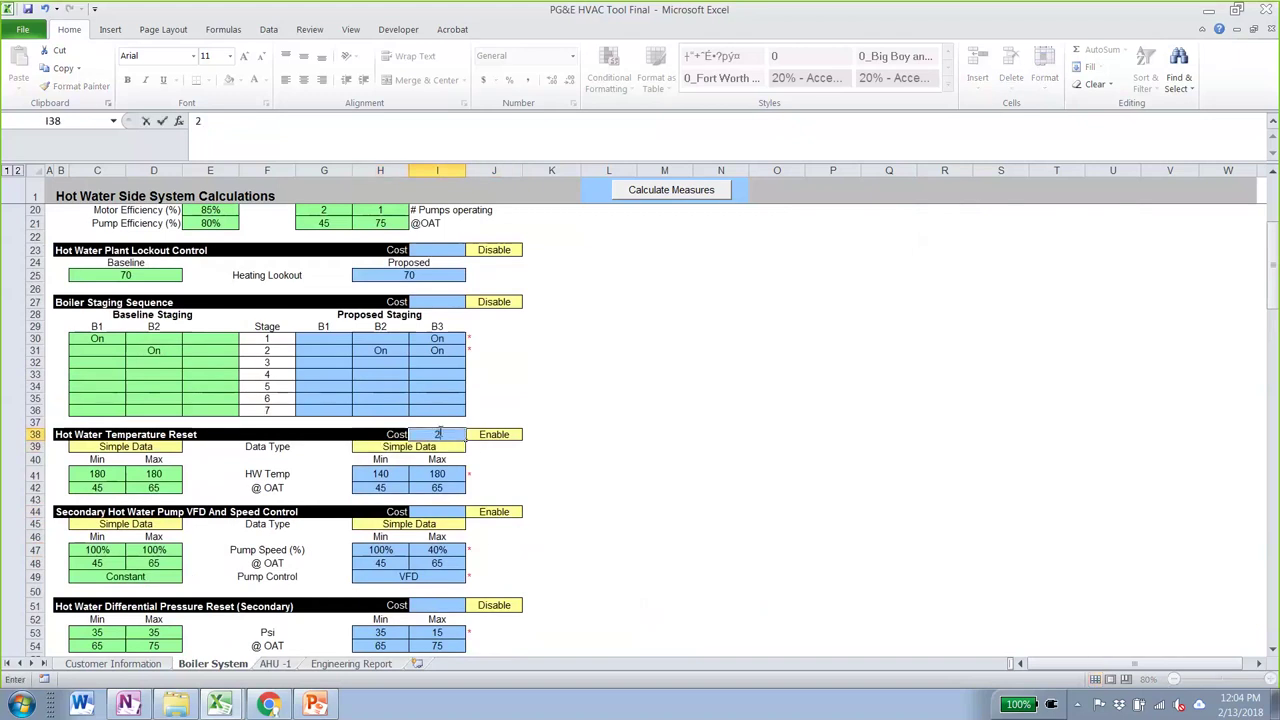
{"action": "type", "text": "000"}
{"action": "left_click", "coordinate": [440, 604]}
{"action": "type", "text": "1000"}
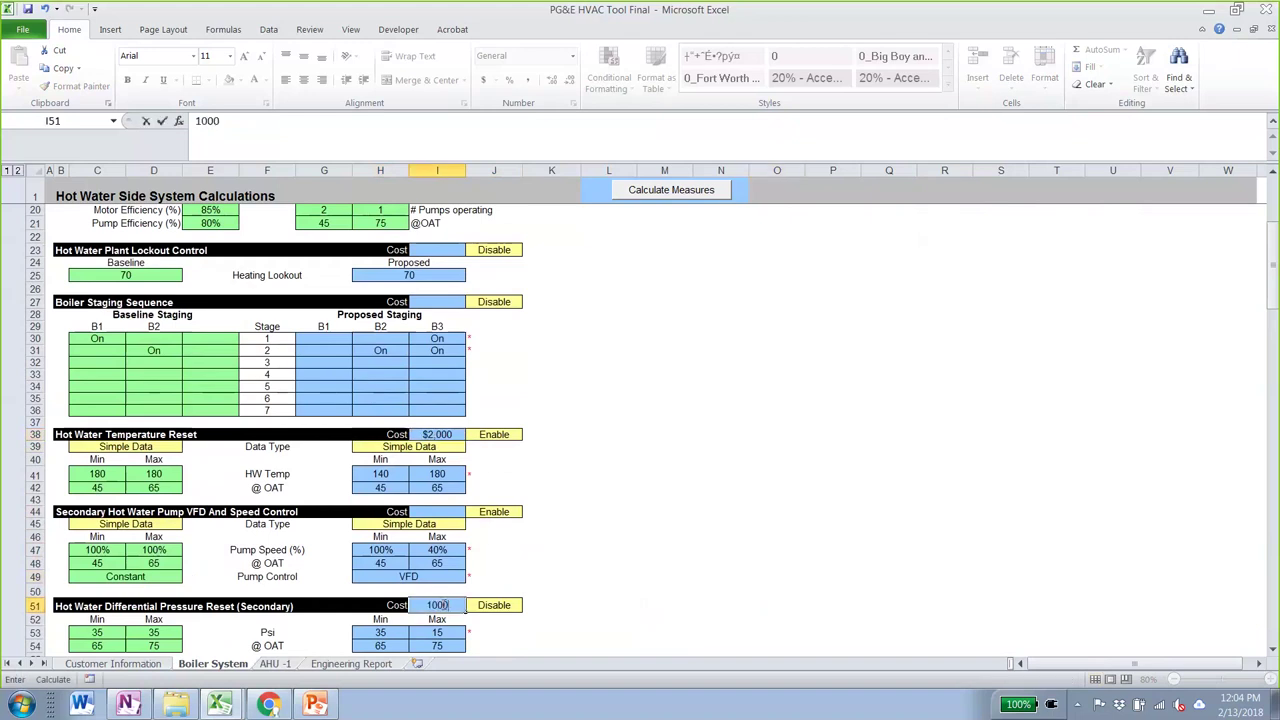
{"action": "type", "text": "0"}
{"action": "left_click", "coordinate": [645, 590]}
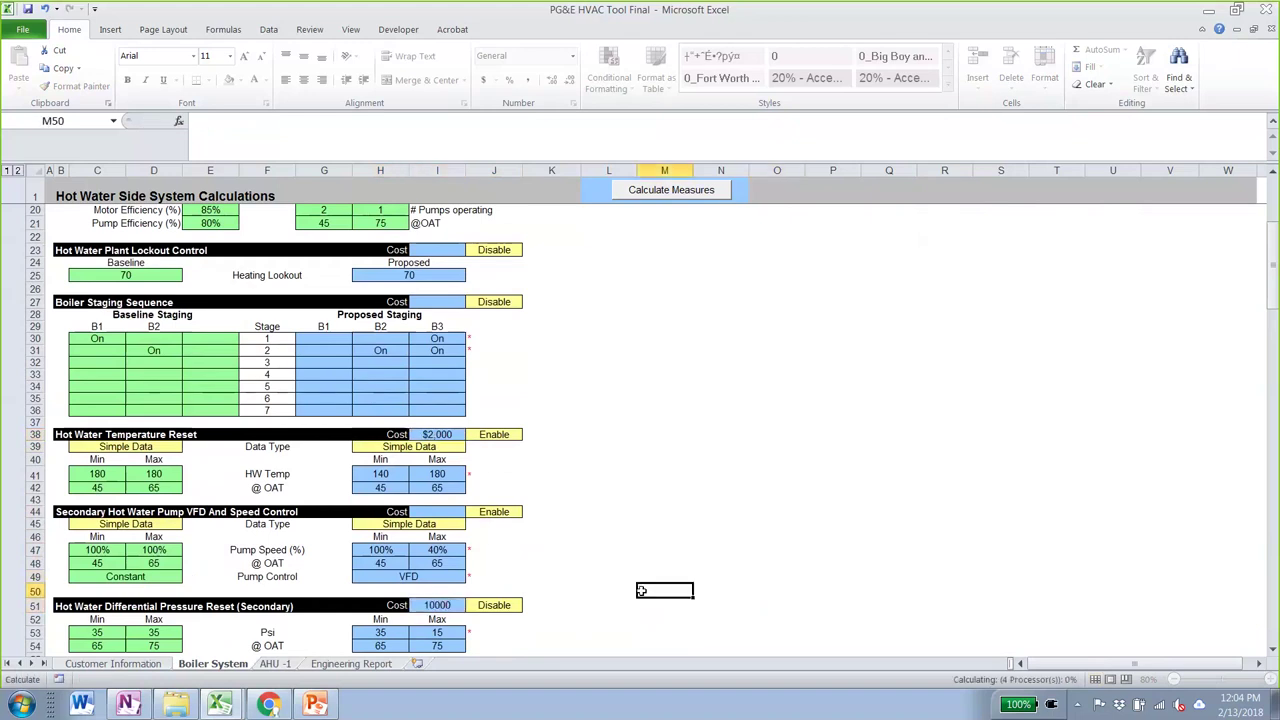
{"action": "scroll", "coordinate": [620, 212], "scroll_direction": "up", "scroll_amount": 6}
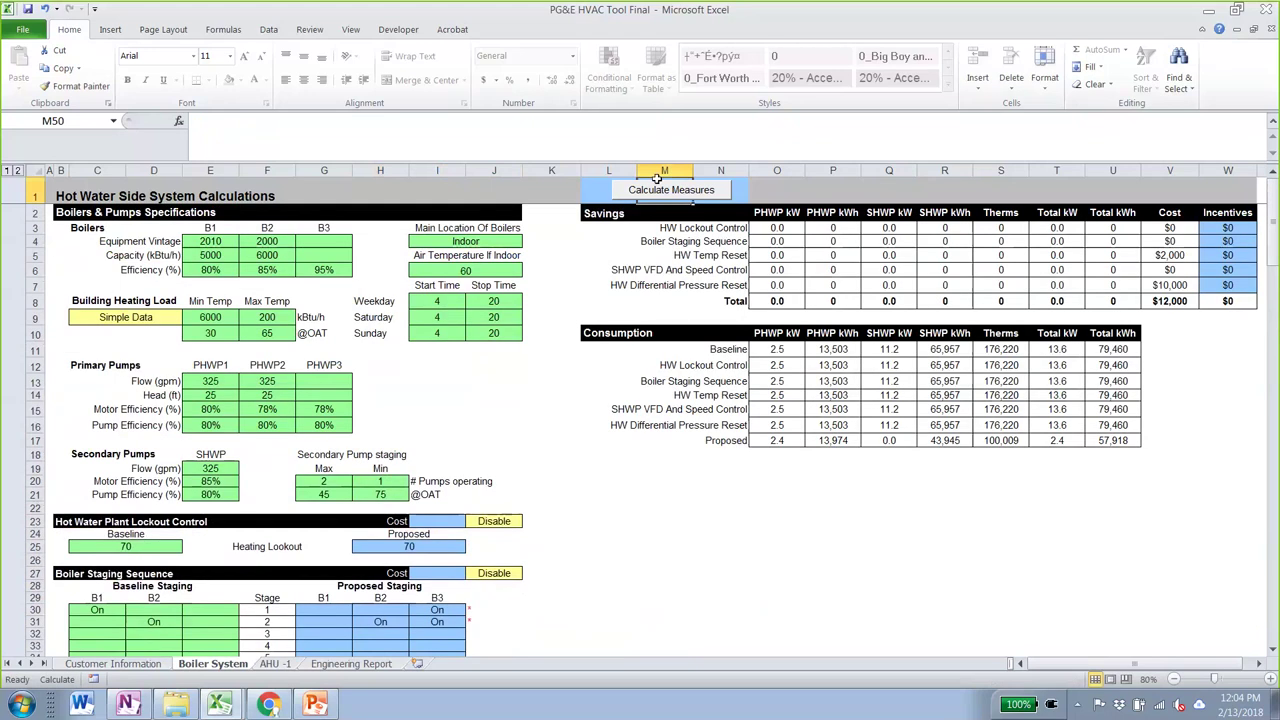
- Run Calculate Measures and inspect the HW Temp Reset therms and SHWP VFD kWh formulas
{"action": "left_click", "coordinate": [664, 190]}
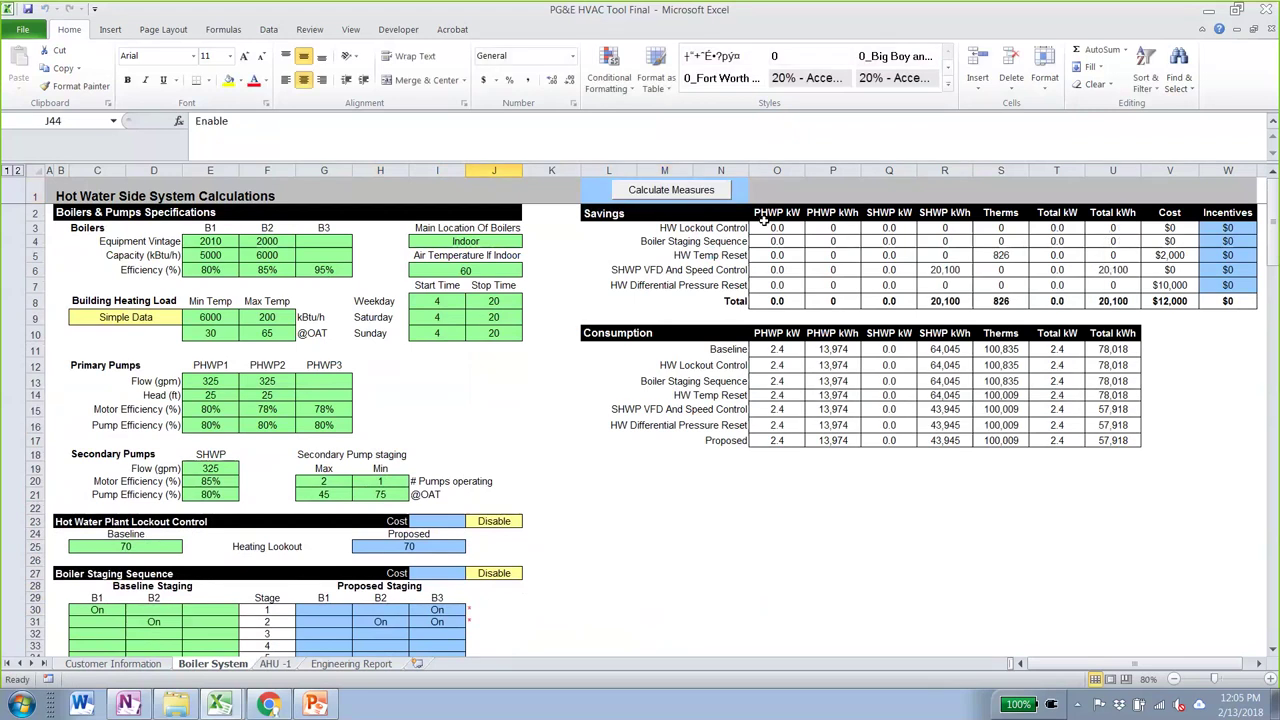
{"action": "left_click_drag", "start_coordinate": [606, 213], "coordinate": [1210, 301]}
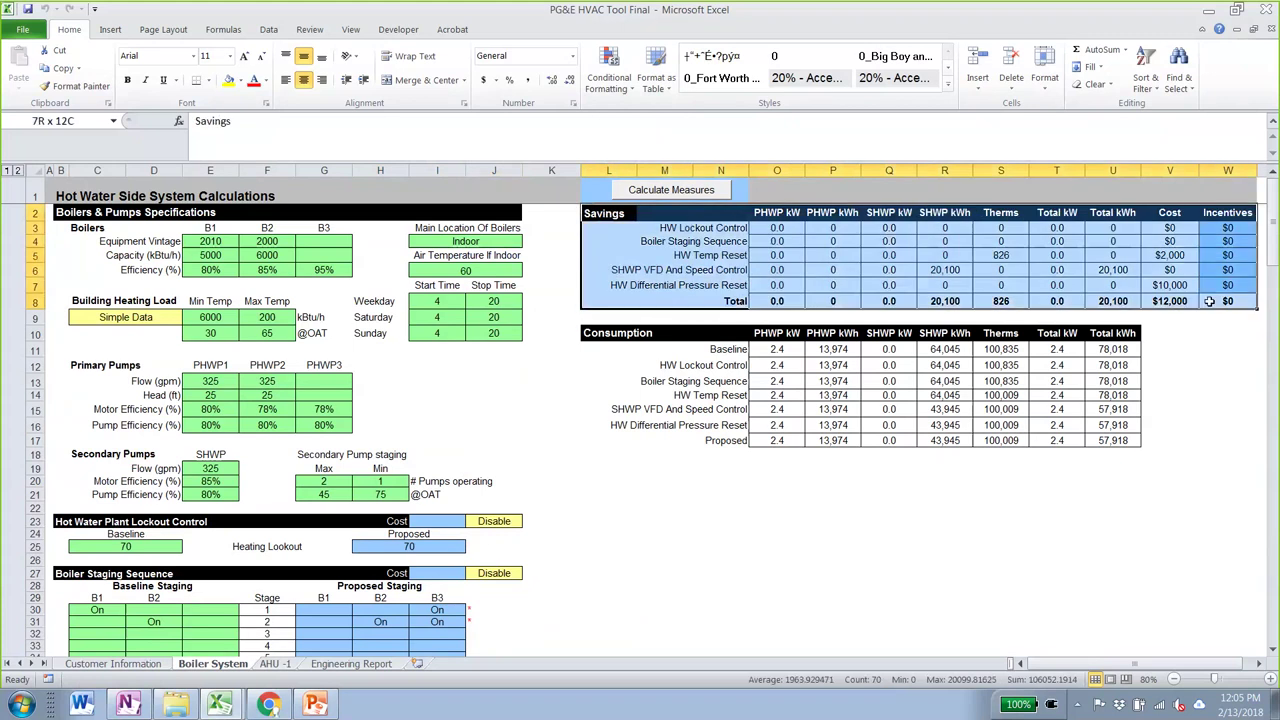
{"action": "left_click", "coordinate": [1011, 257]}
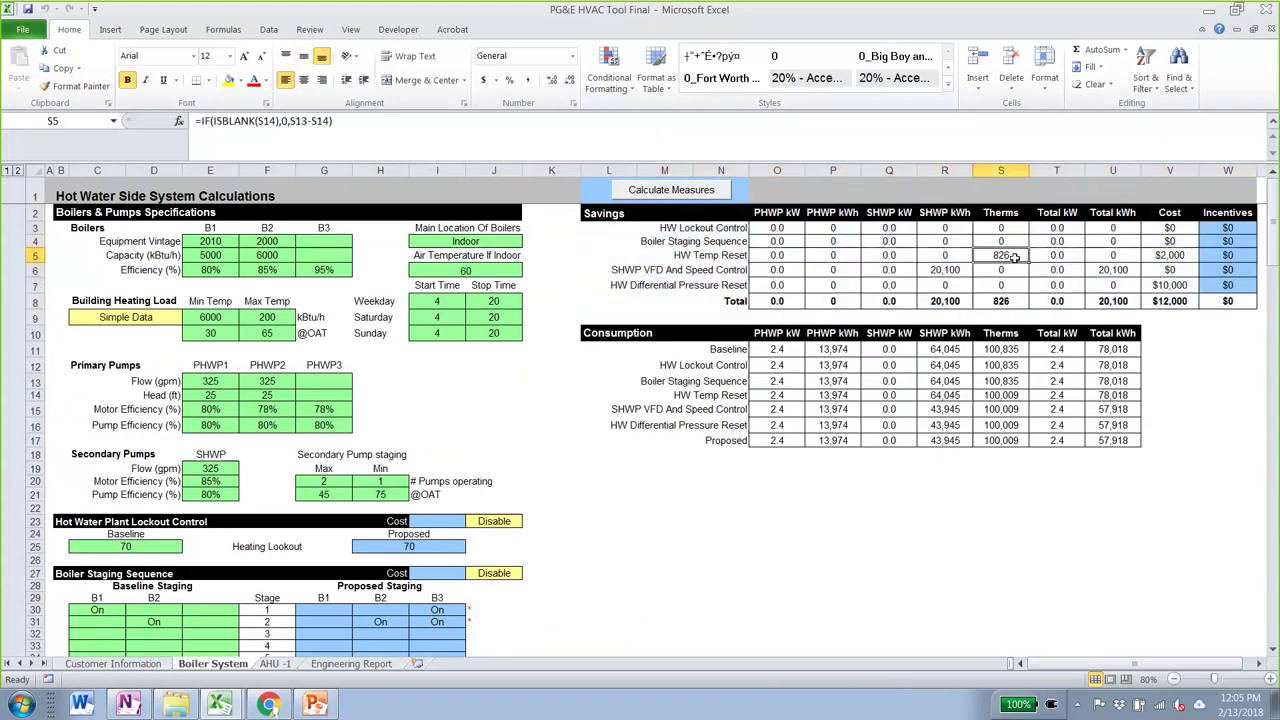
{"action": "left_click", "coordinate": [688, 257]}
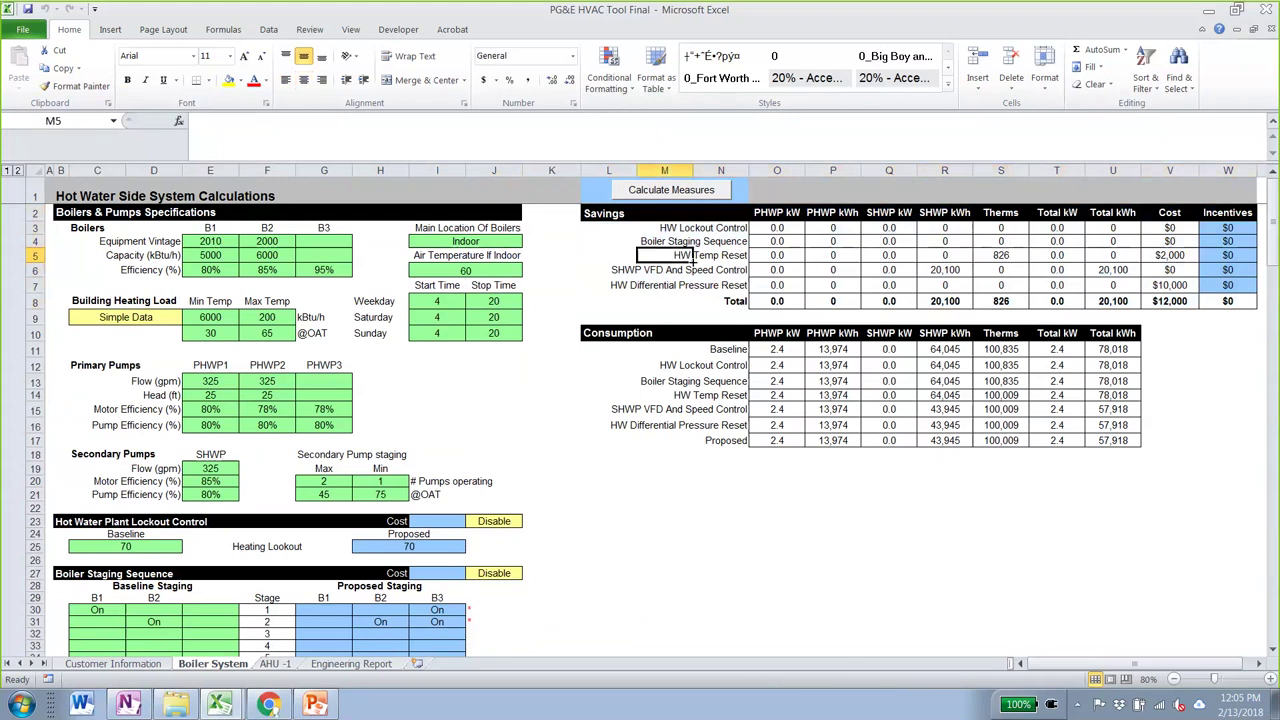
{"action": "left_click", "coordinate": [950, 270]}
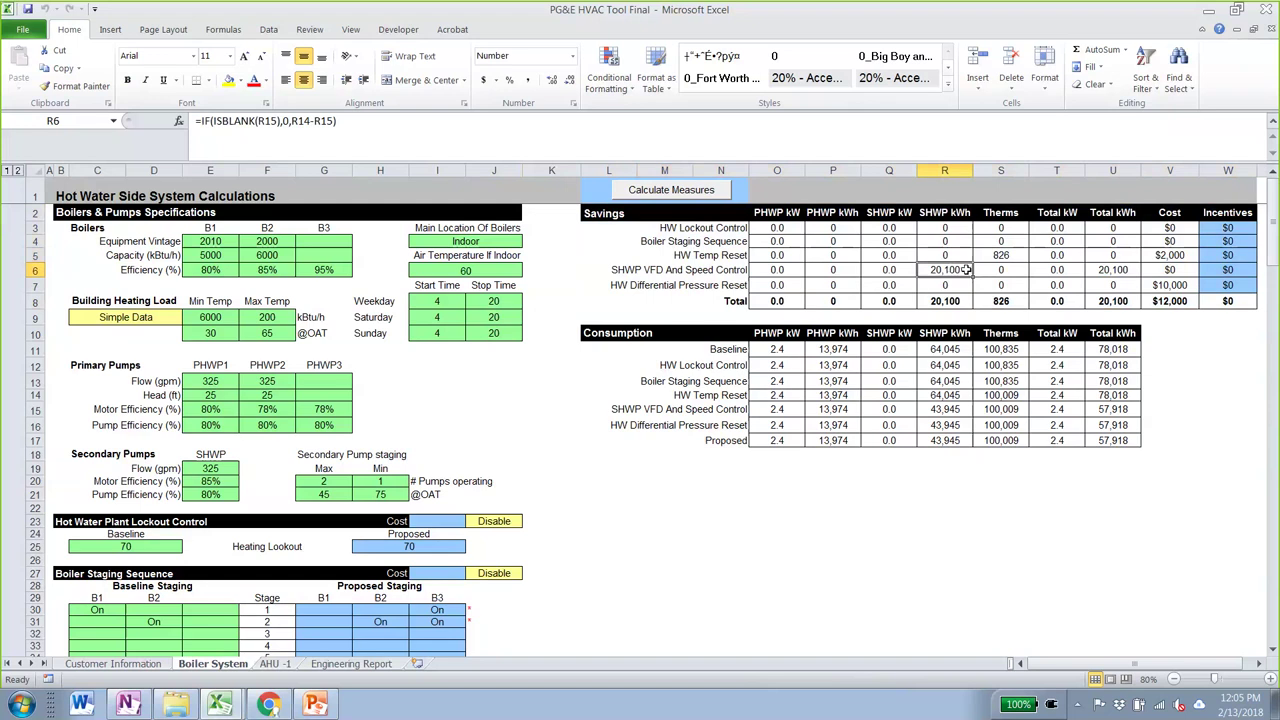
{"action": "left_click", "coordinate": [943, 213]}
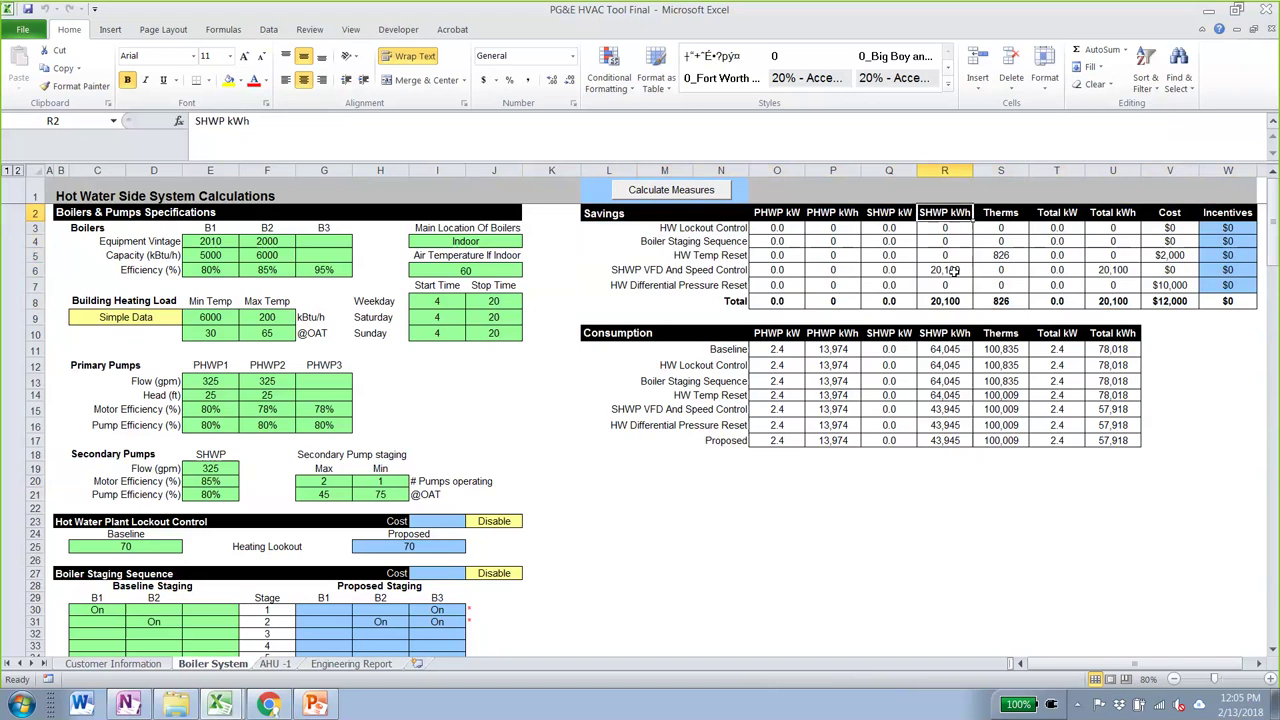
{"action": "left_click", "coordinate": [953, 271]}
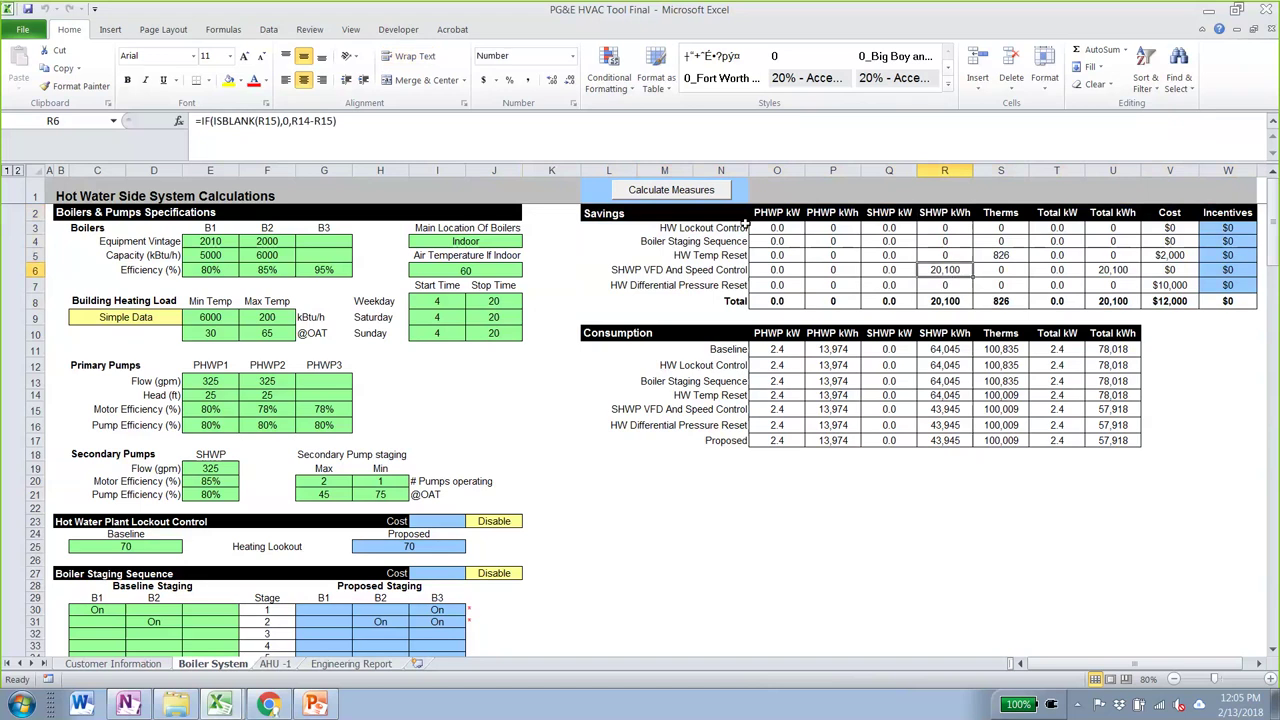
- Review the PHWP kW, SHWP kWh and Therms columns and the pressure reset kWh formula
{"action": "left_click", "coordinate": [781, 213]}
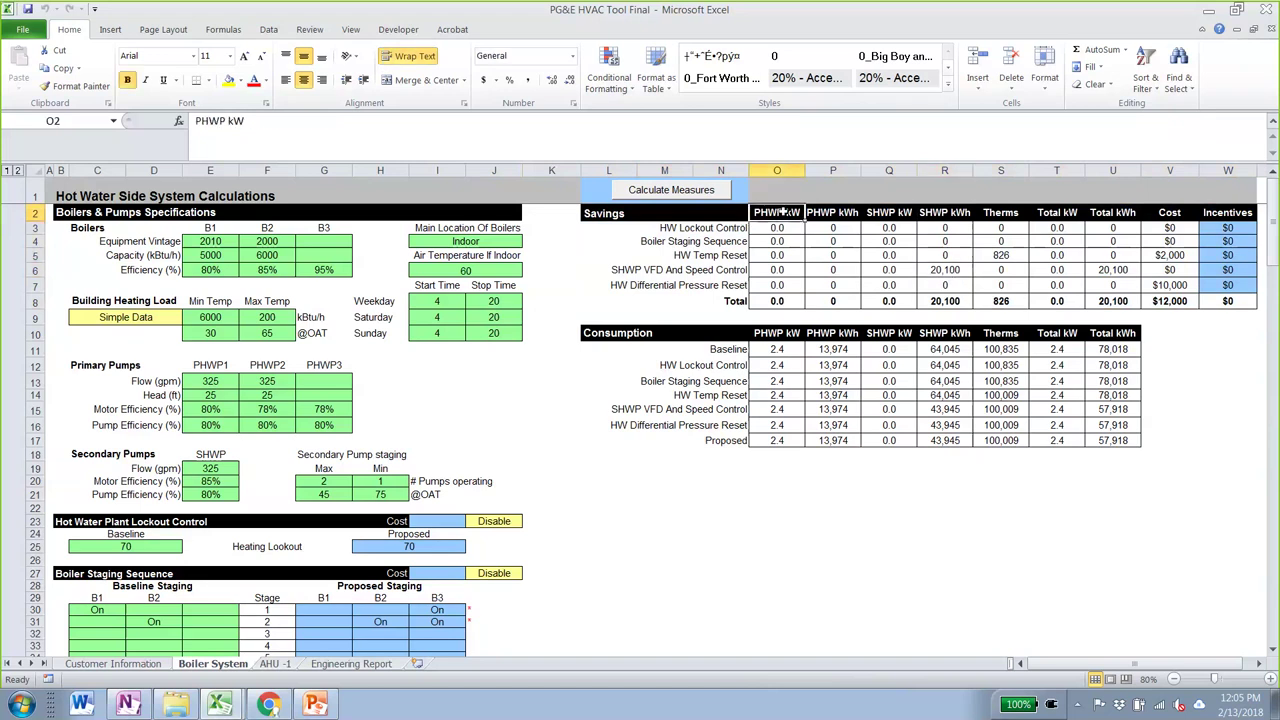
{"action": "key", "text": "Right"}
{"action": "key", "text": "Right"}
{"action": "key", "text": "Right"}
{"action": "key", "text": "Right"}
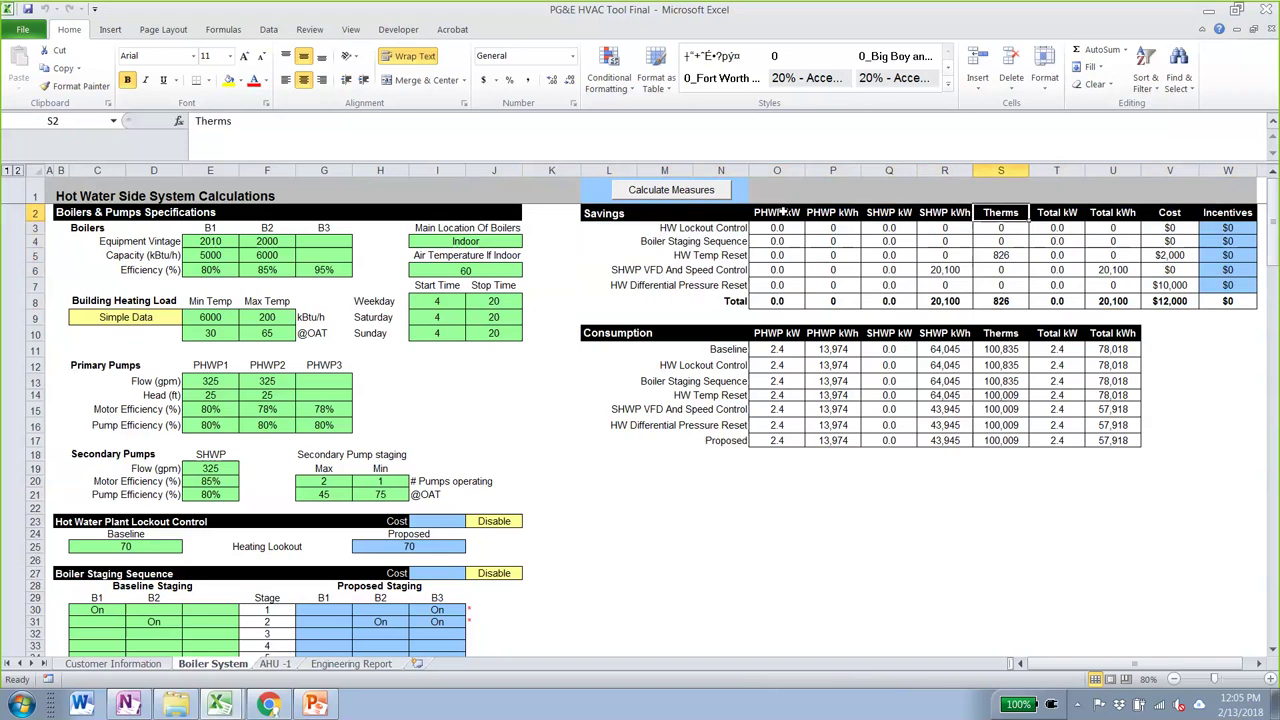
{"action": "key", "text": "Left"}
{"action": "key", "text": "Left"}
{"action": "key", "text": "Left"}
{"action": "key", "text": "Left"}
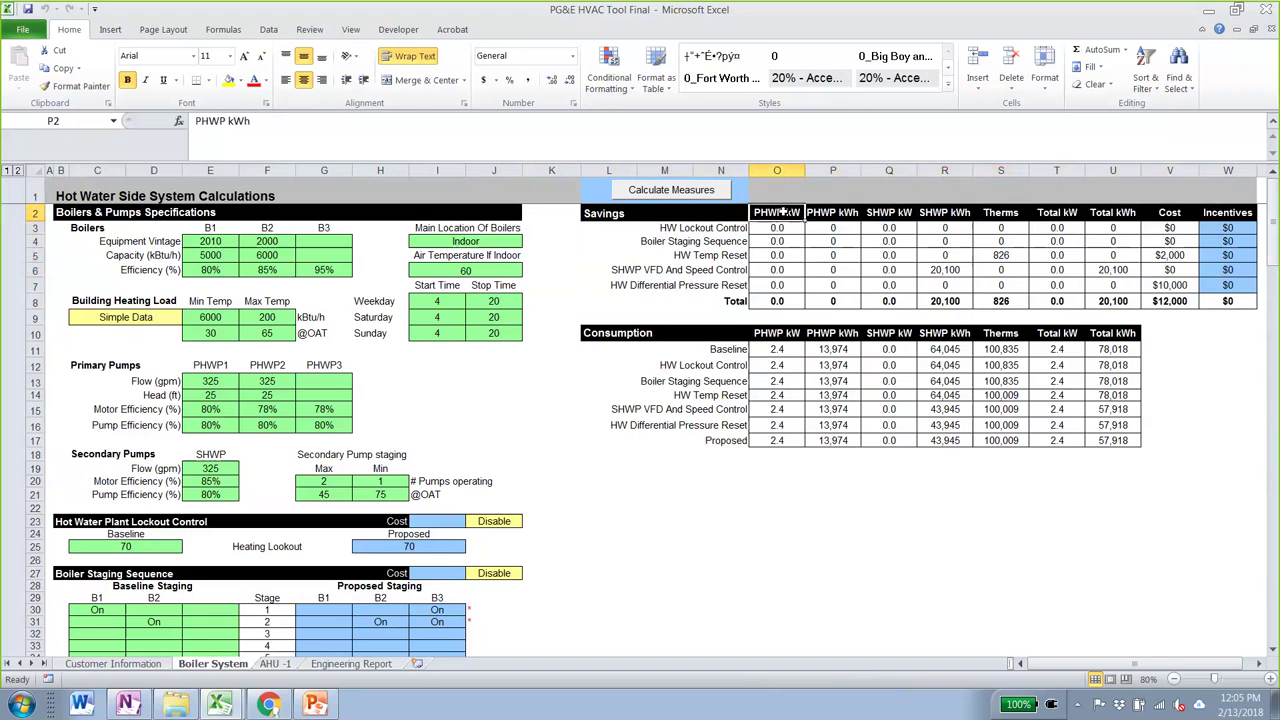
{"action": "key", "text": "Right"}
{"action": "key", "text": "Right"}
{"action": "key", "text": "Right"}
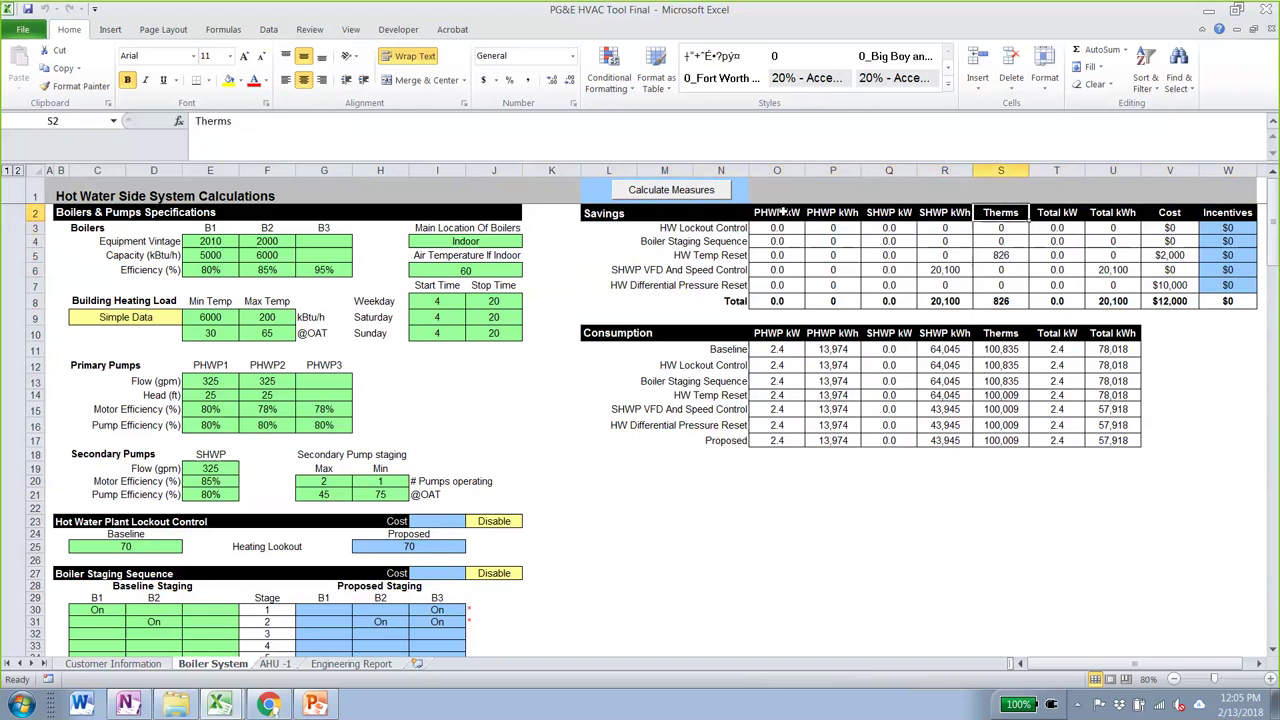
{"action": "key", "text": "Left"}
{"action": "key", "text": "Down"}
{"action": "key", "text": "Down"}
{"action": "key", "text": "Down"}
{"action": "key", "text": "Down"}
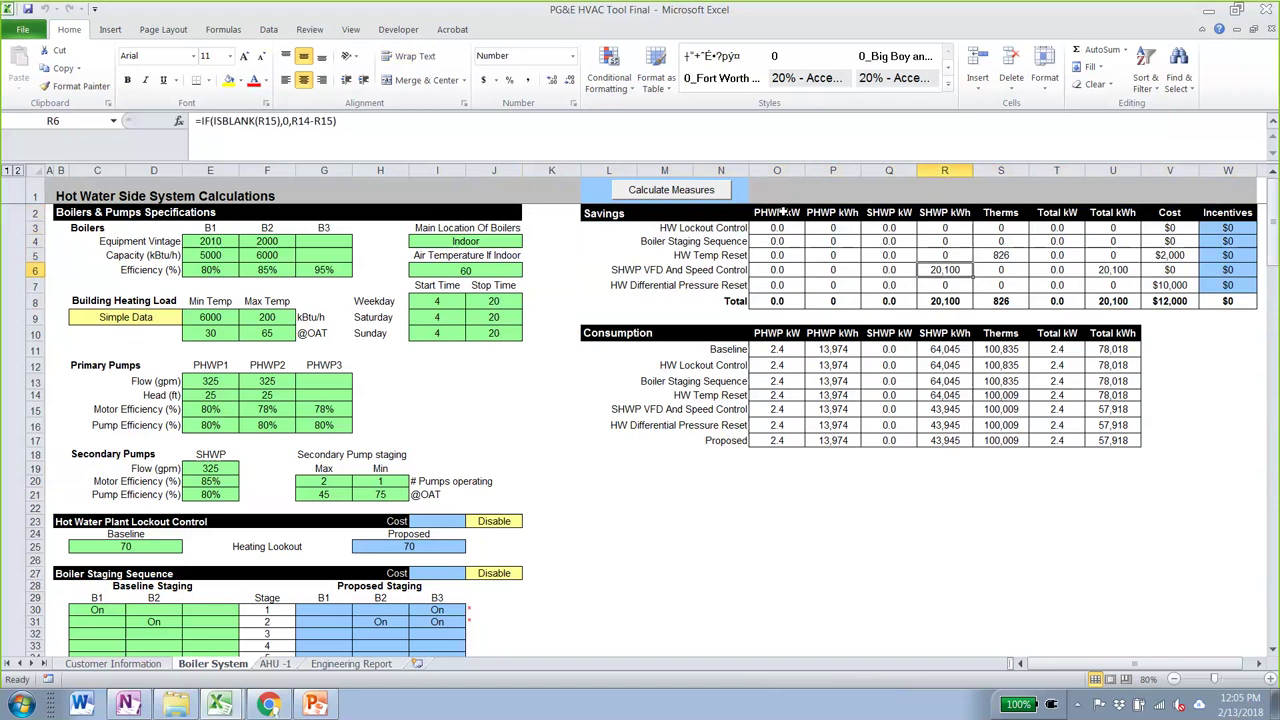
{"action": "left_click", "coordinate": [783, 212]}
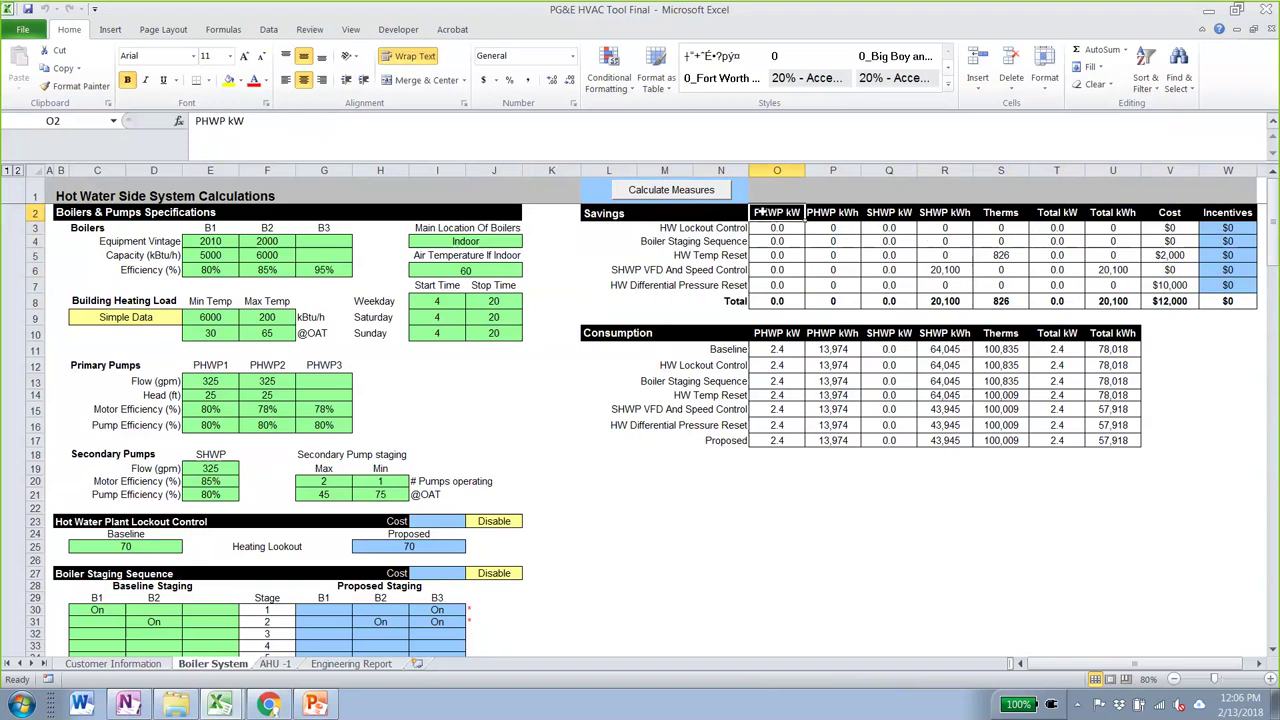
{"action": "left_click_drag", "start_coordinate": [765, 212], "coordinate": [904, 282]}
{"action": "left_click", "coordinate": [944, 285]}
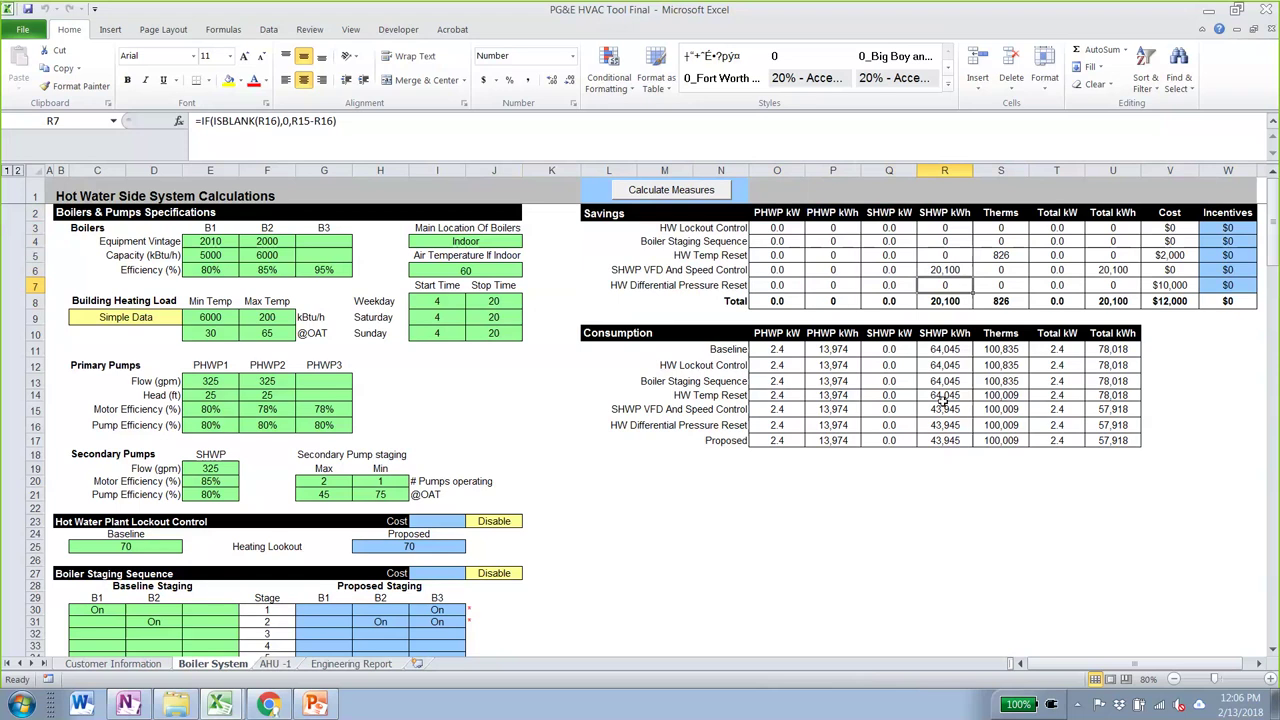
- Enter an $826 incentive for the HW Temp Reset measure
{"action": "left_click", "coordinate": [1222, 256]}
{"action": "type", "text": "="}
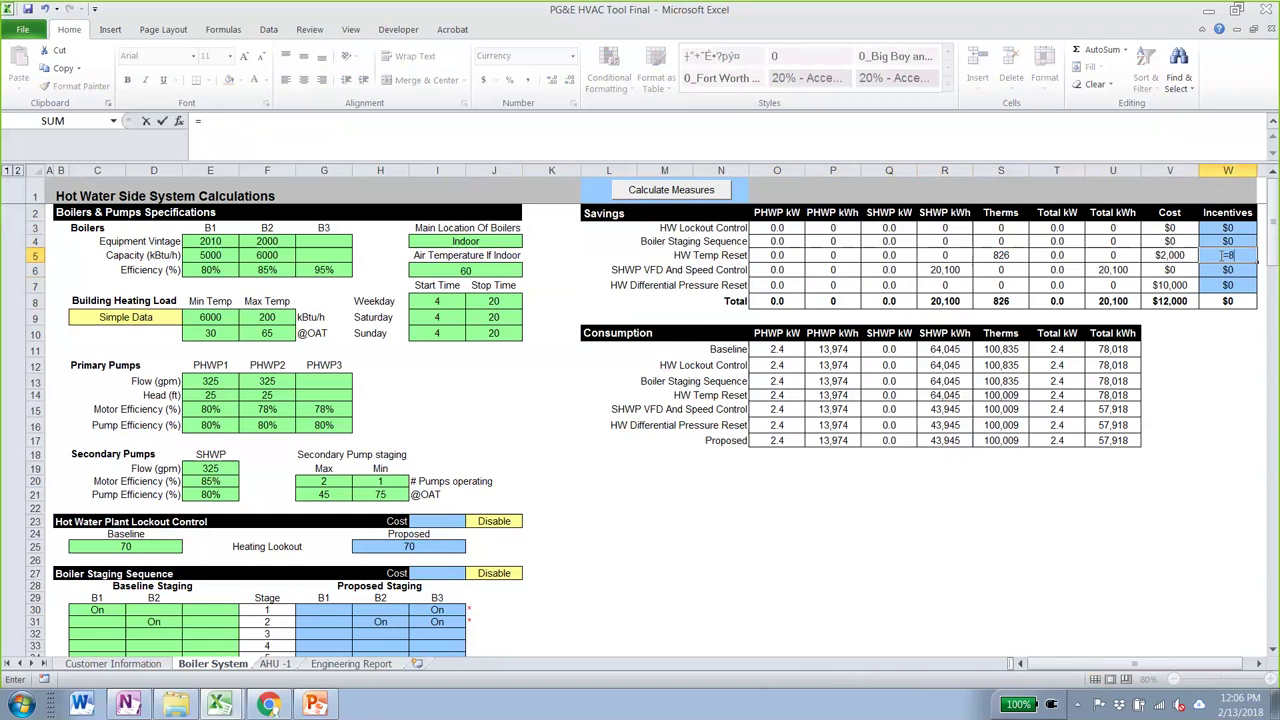
{"action": "type", "text": "826"}
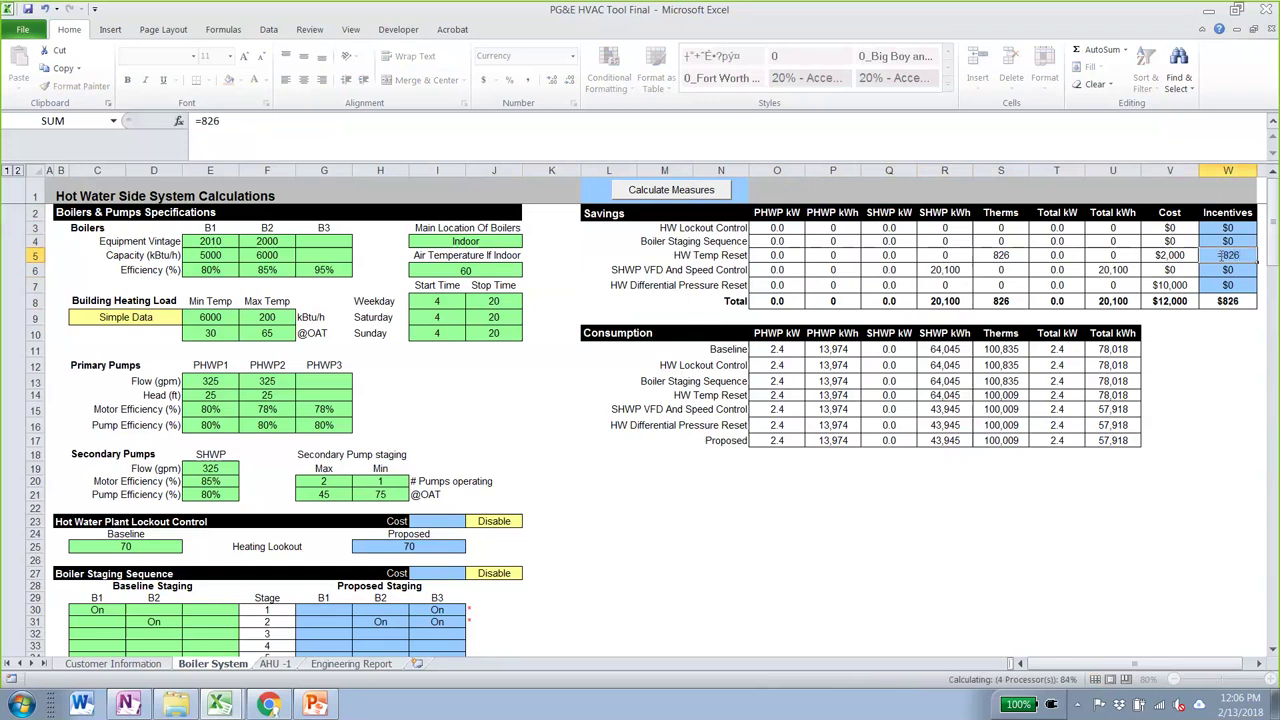
{"action": "key", "text": "Return"}
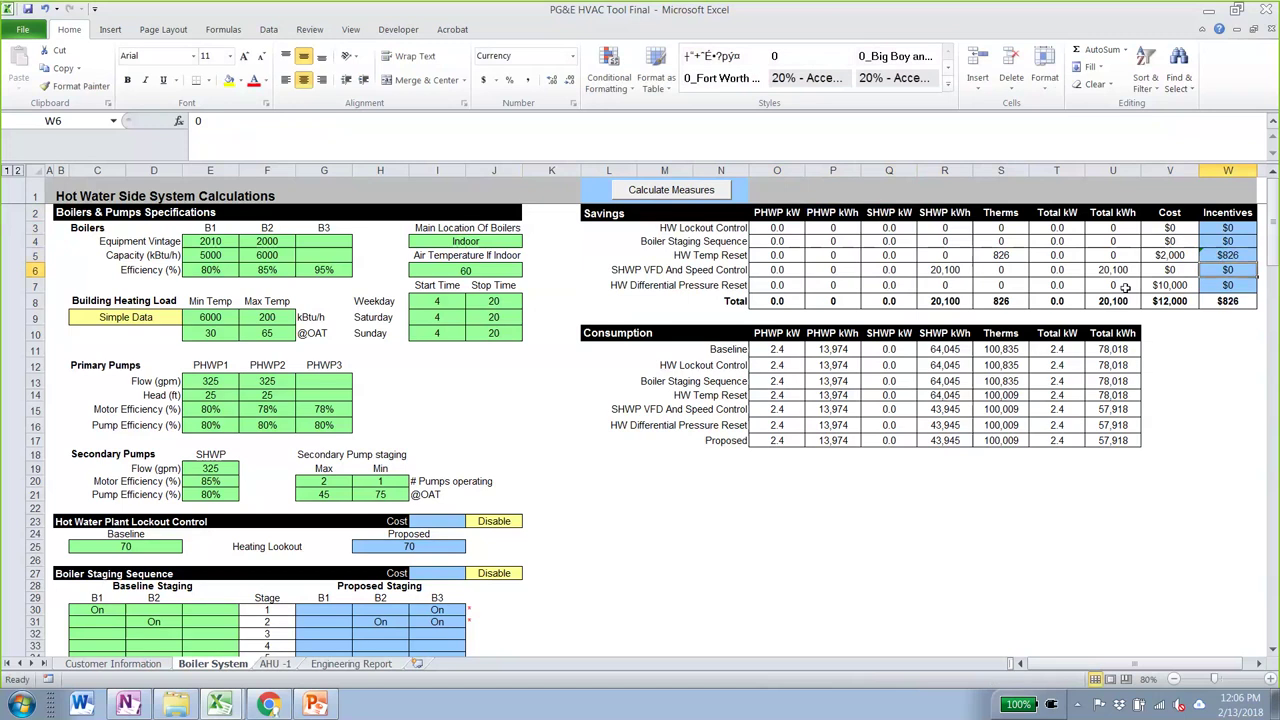
{"action": "left_click", "coordinate": [720, 494]}
- Enter a $10,000 cost for the pump VFD measure
{"action": "scroll", "coordinate": [694, 500], "scroll_direction": "down", "scroll_amount": 12}
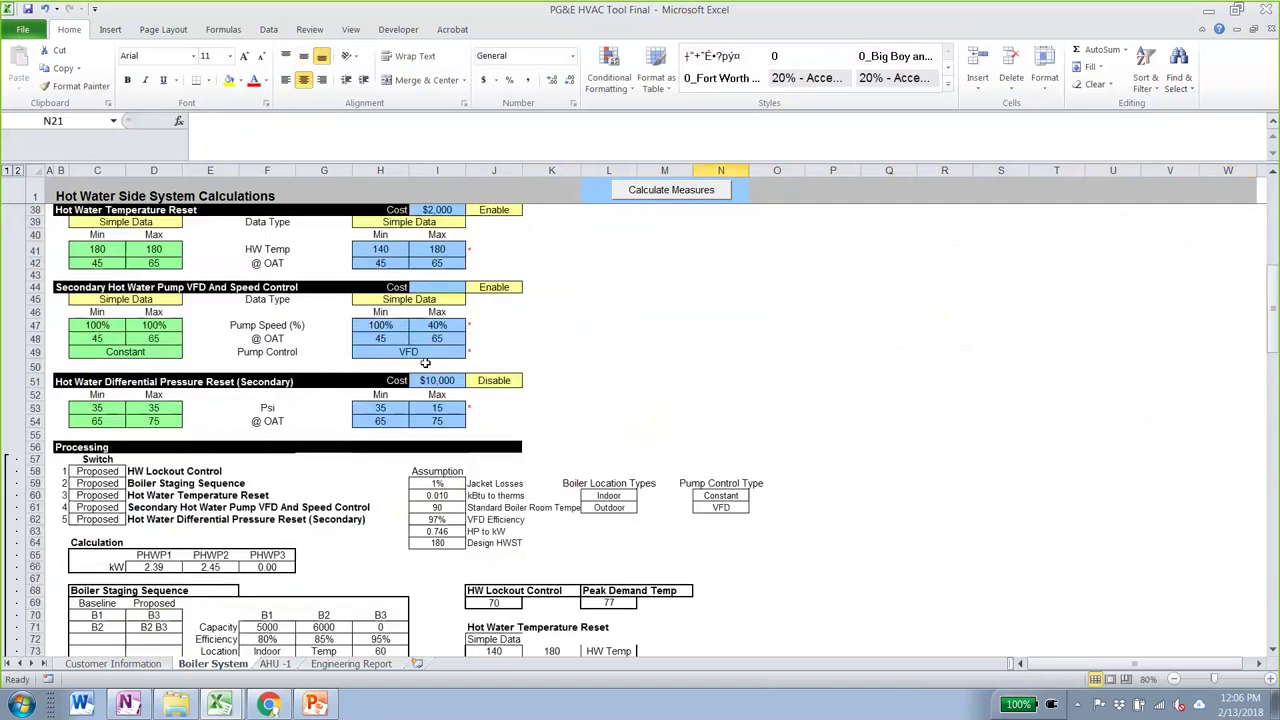
{"action": "left_click", "coordinate": [423, 380]}
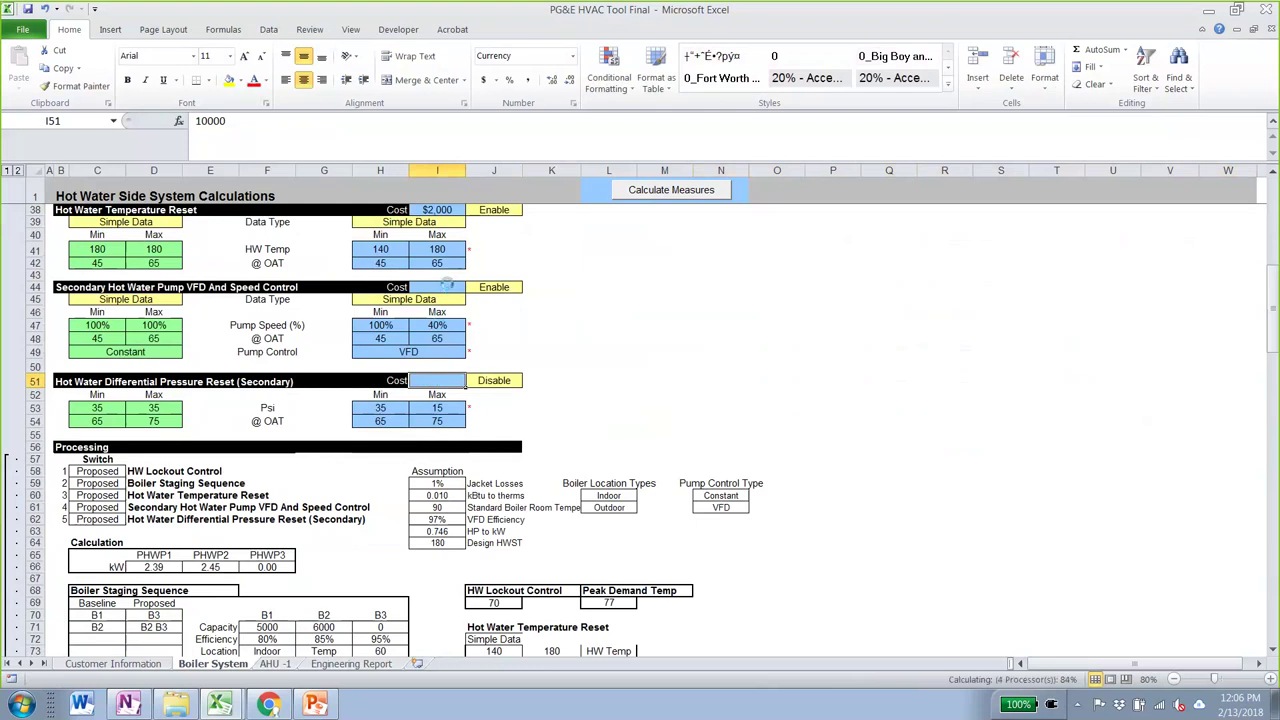
{"action": "left_click", "coordinate": [445, 287]}
{"action": "type", "text": "1000"}
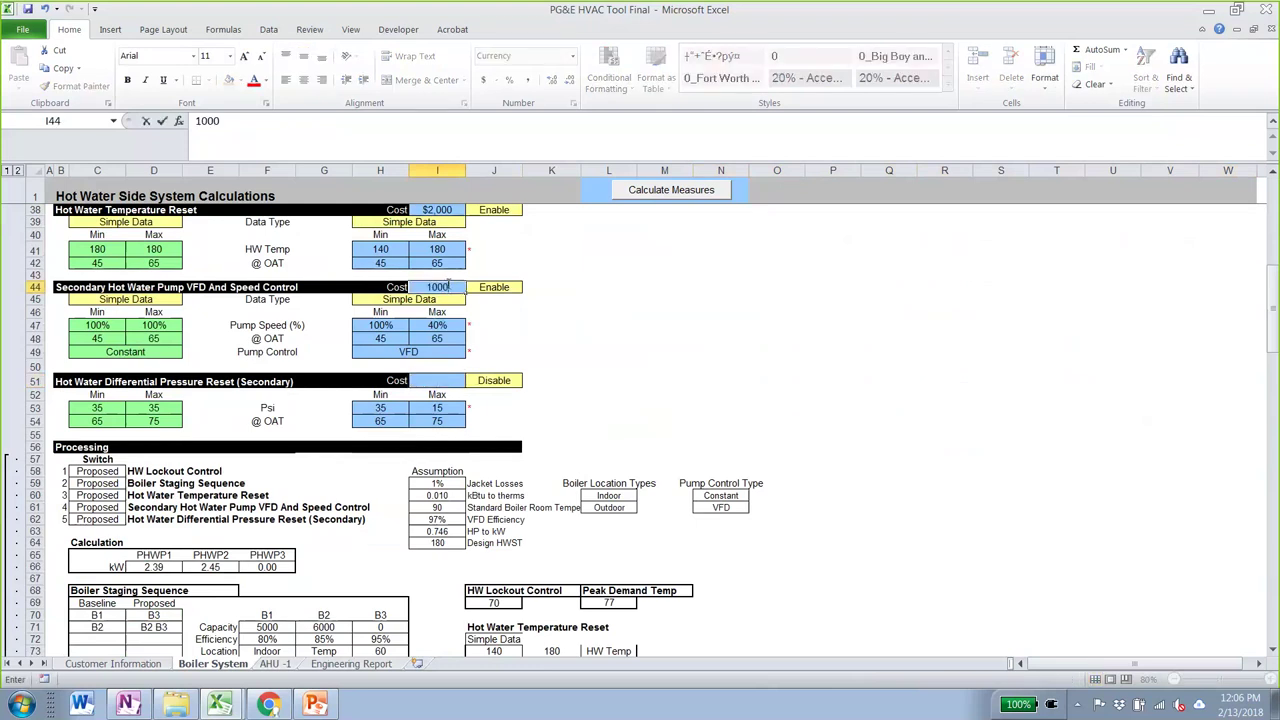
{"action": "type", "text": "0"}
{"action": "left_click", "coordinate": [664, 338]}
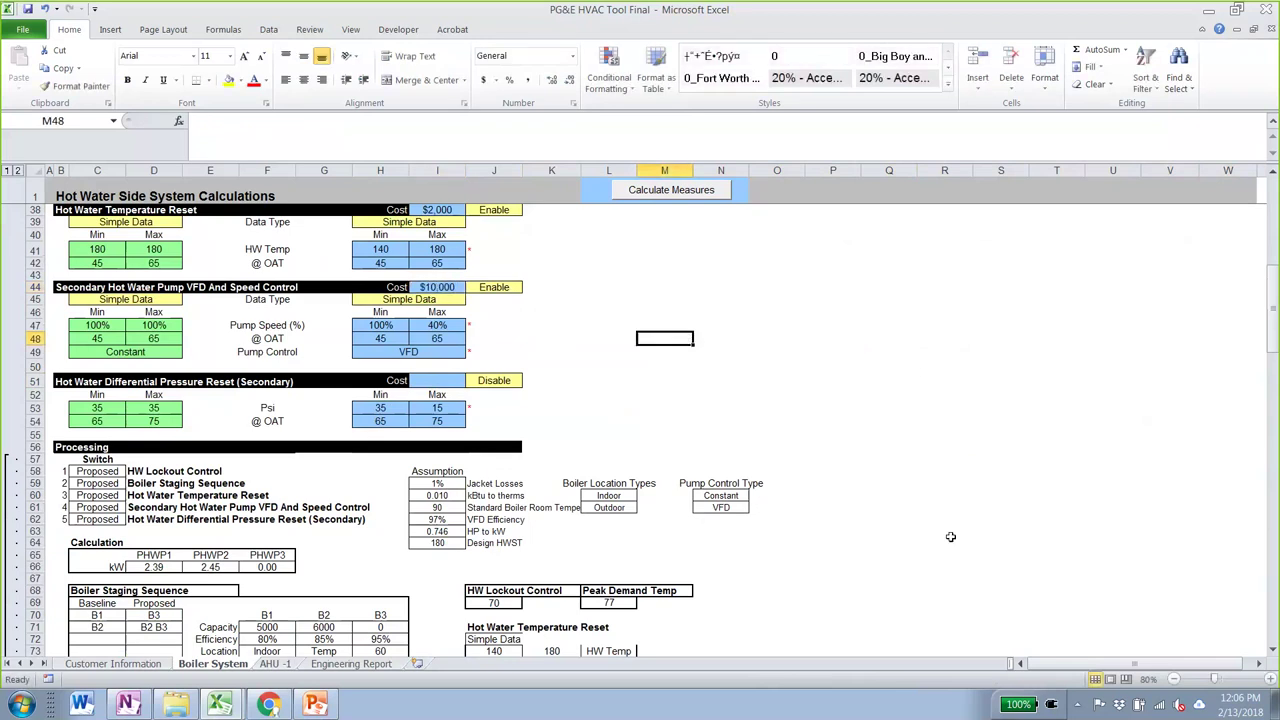
{"action": "scroll", "coordinate": [950, 537], "scroll_direction": "up", "scroll_amount": 12}
- Set the SHWP VFD incentive in W6 to =U6*0.08
{"action": "left_click", "coordinate": [1145, 268]}
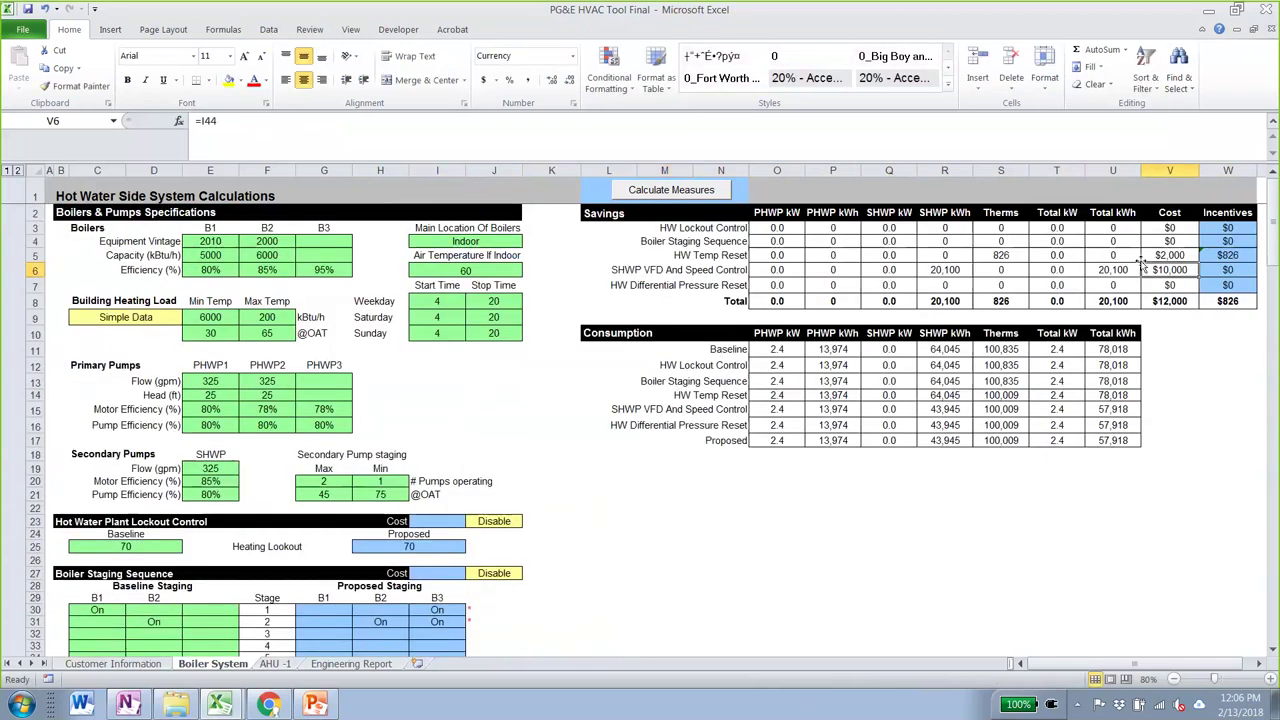
{"action": "left_click", "coordinate": [662, 271]}
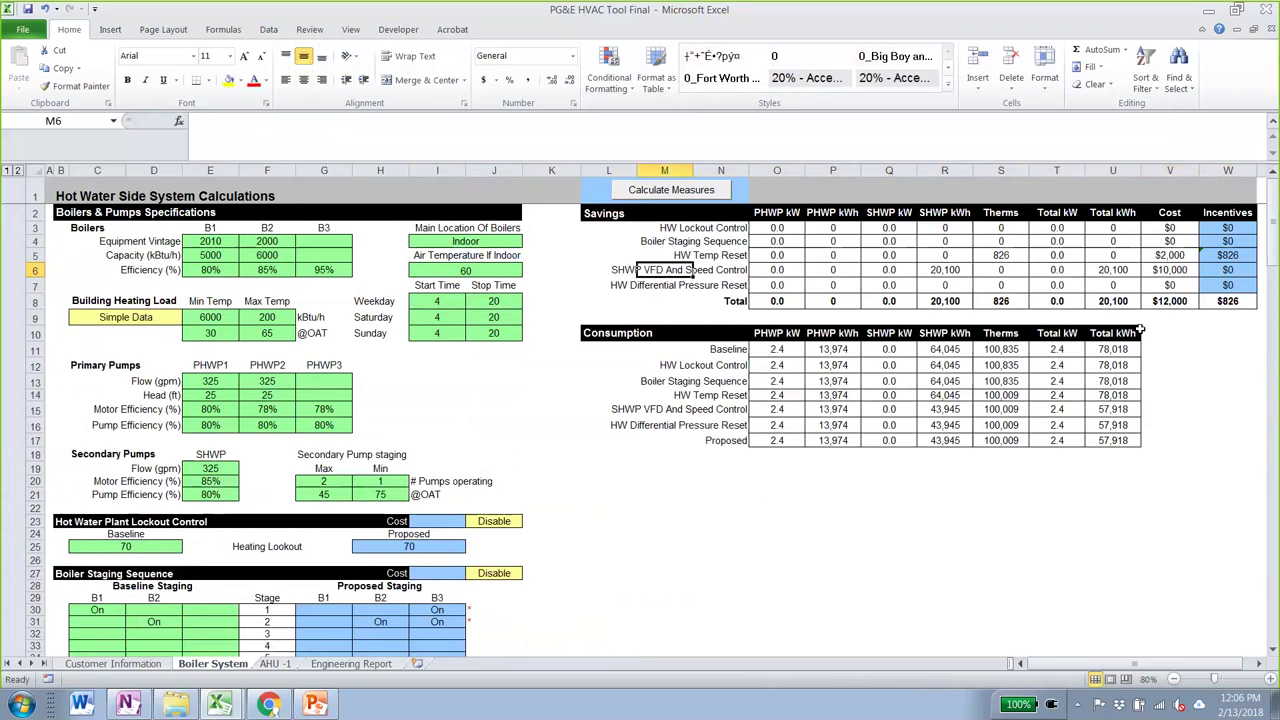
{"action": "left_click", "coordinate": [1232, 268]}
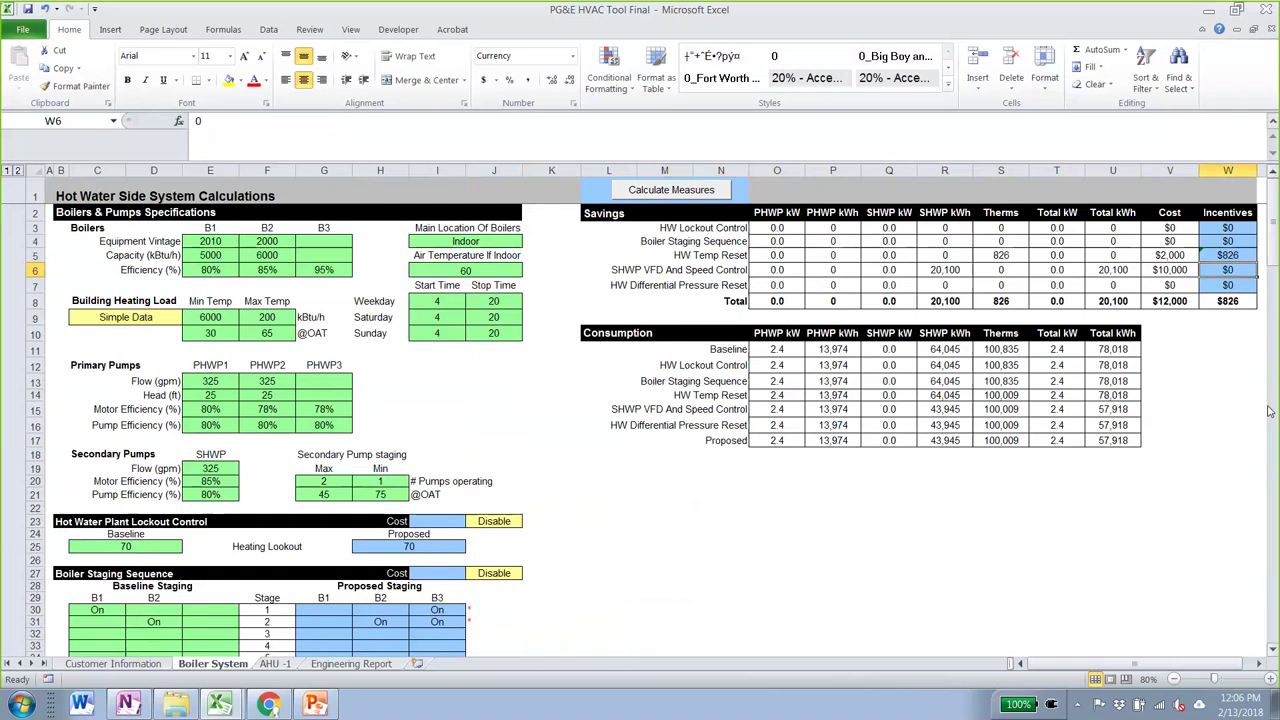
{"action": "type", "text": "=U6"}
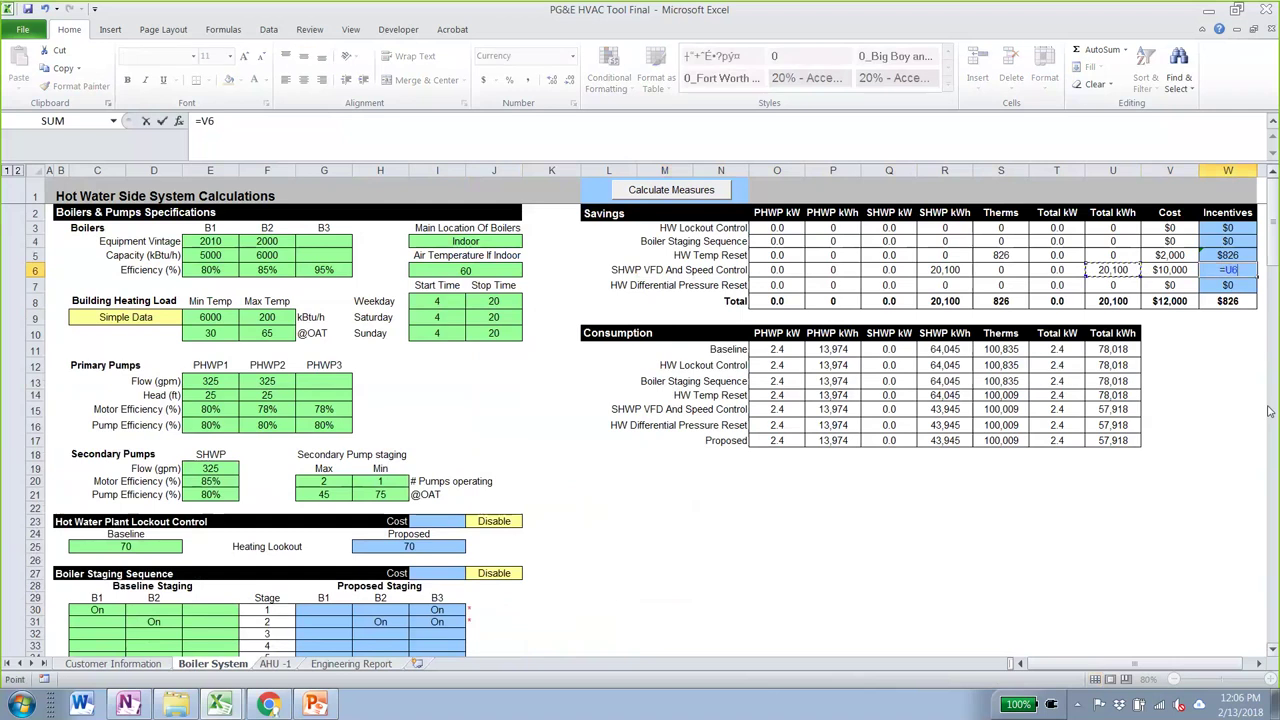
{"action": "type", "text": "*0.08"}
{"action": "key", "text": "Return"}
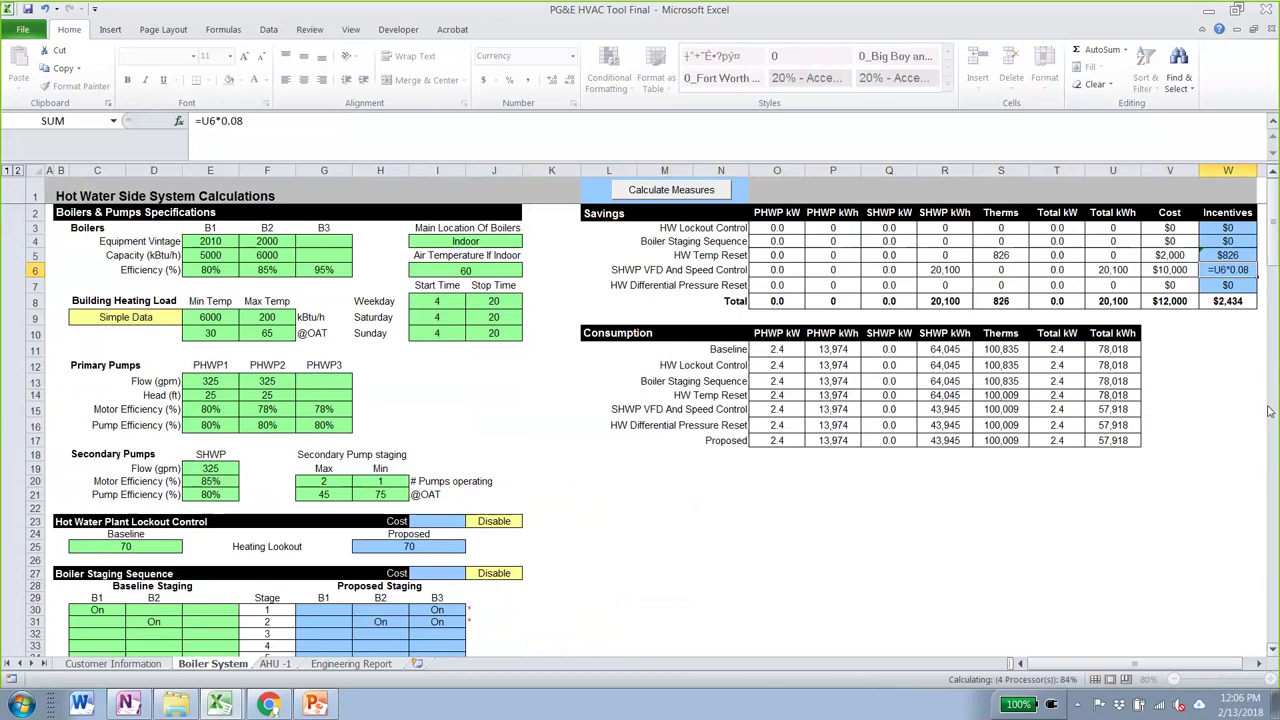
{"action": "key", "text": "Up"}
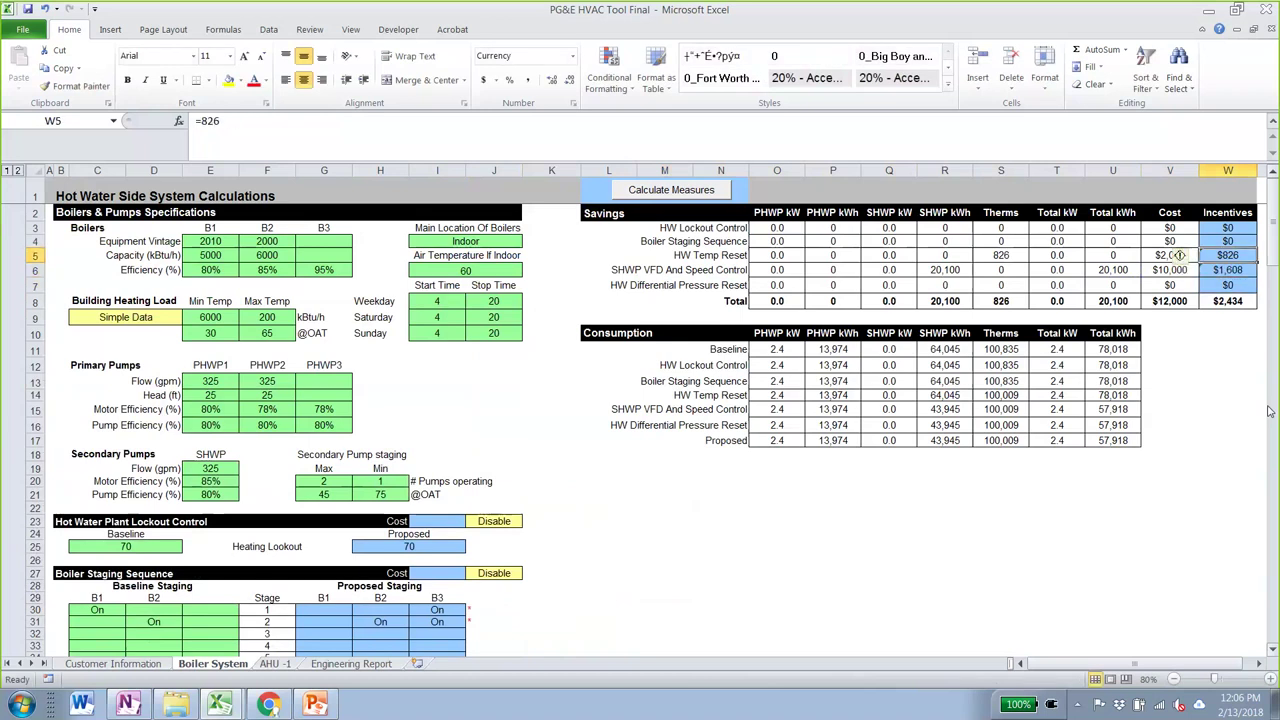
- Go to the Engineering Report sheet and scroll through its empty air-side, chilled water and cooling tower tables
{"action": "left_click", "coordinate": [664, 481]}
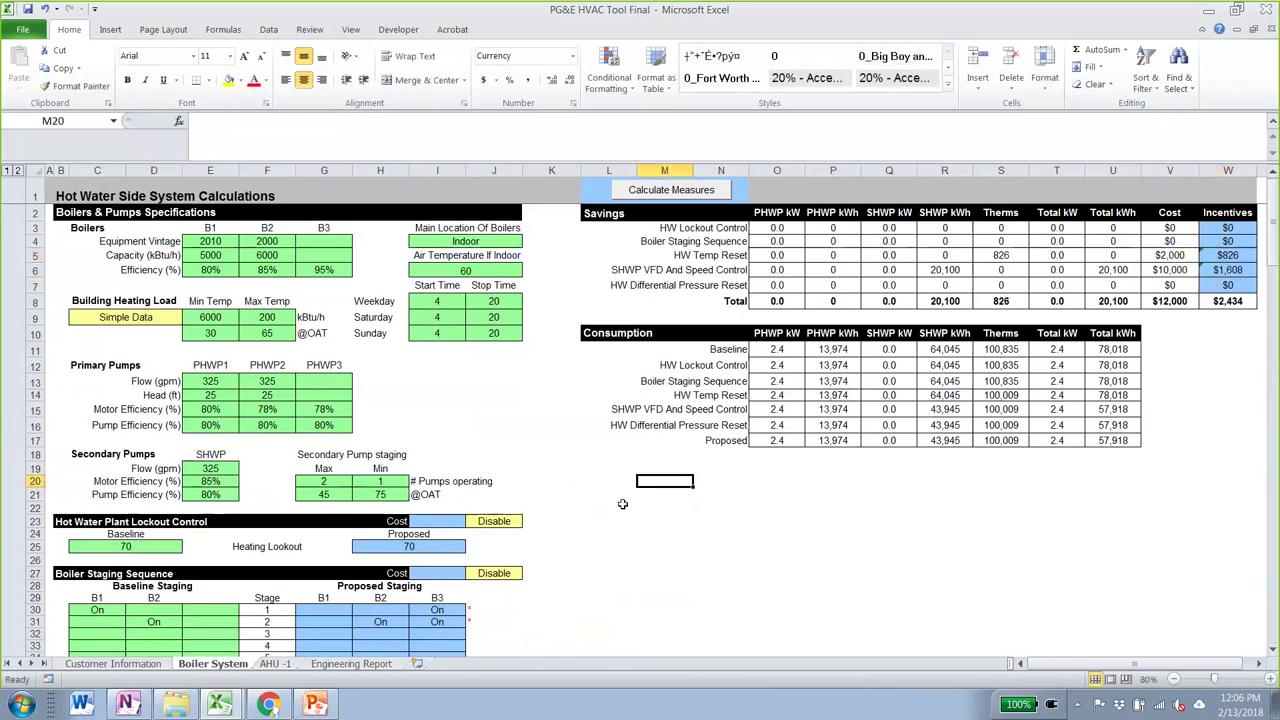
{"action": "left_click", "coordinate": [352, 664]}
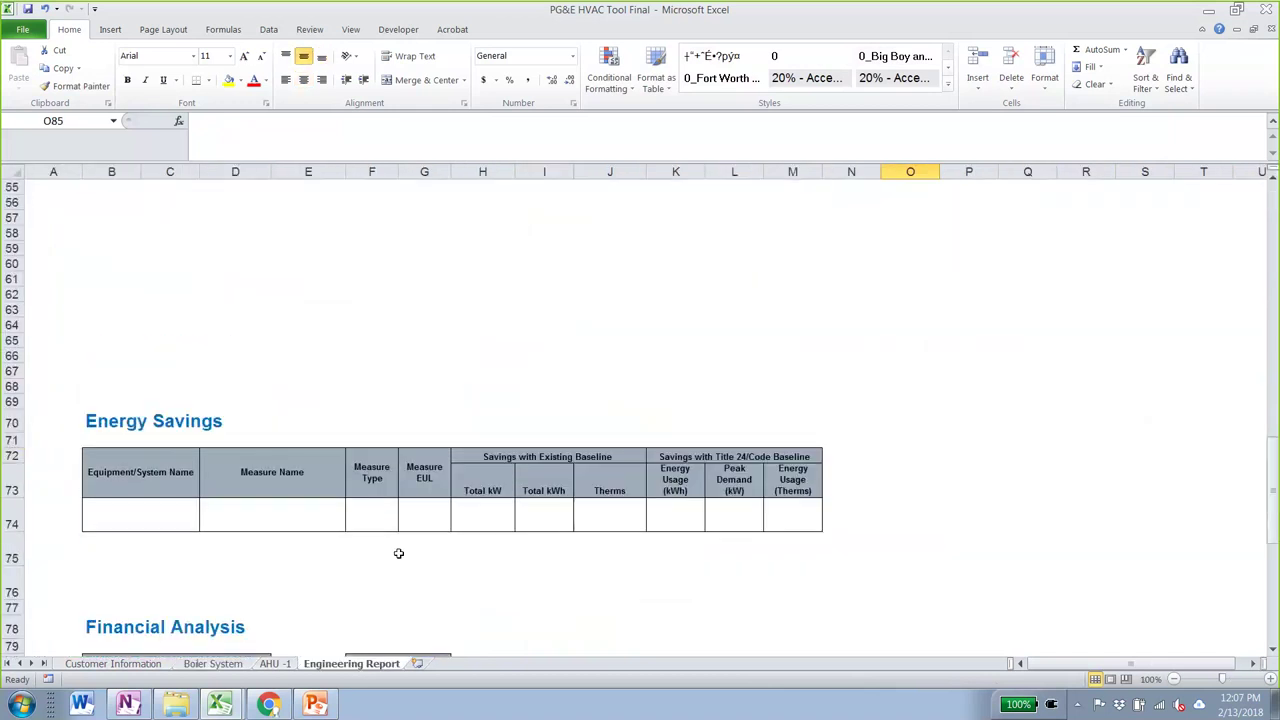
{"action": "scroll", "coordinate": [398, 553], "scroll_direction": "up", "scroll_amount": 18}
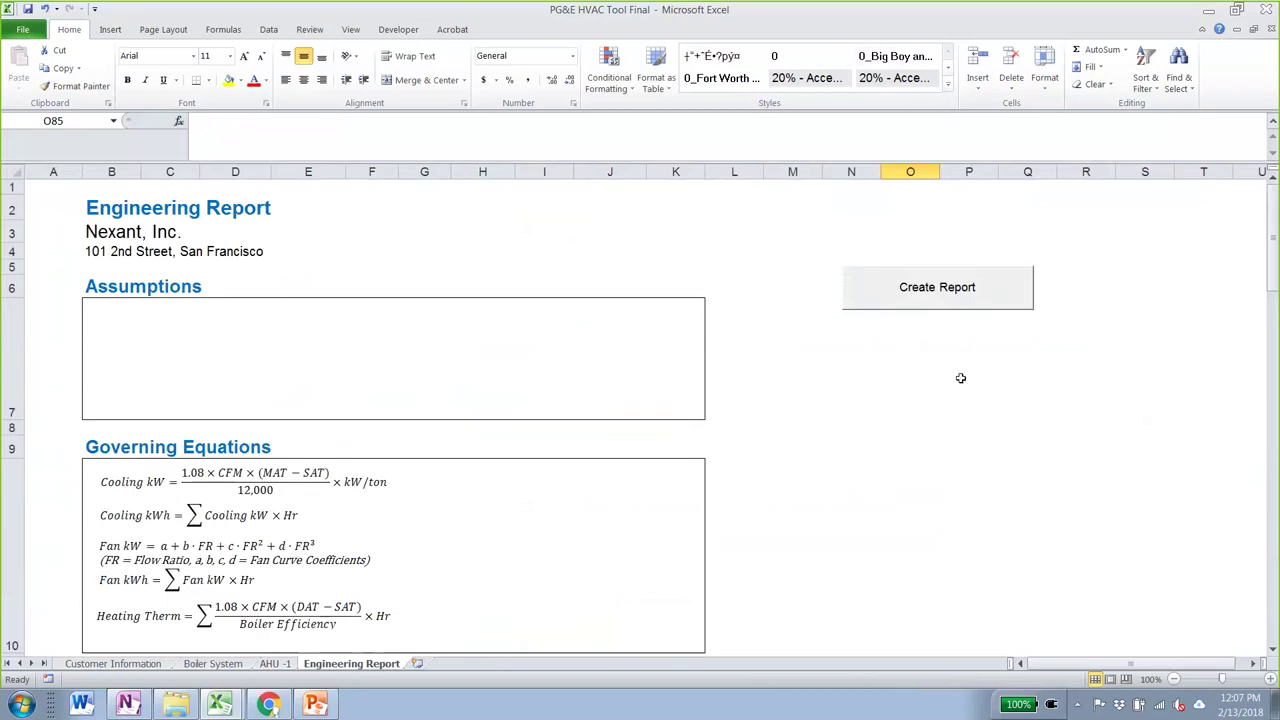
{"action": "scroll", "coordinate": [960, 378], "scroll_direction": "down", "scroll_amount": 12}
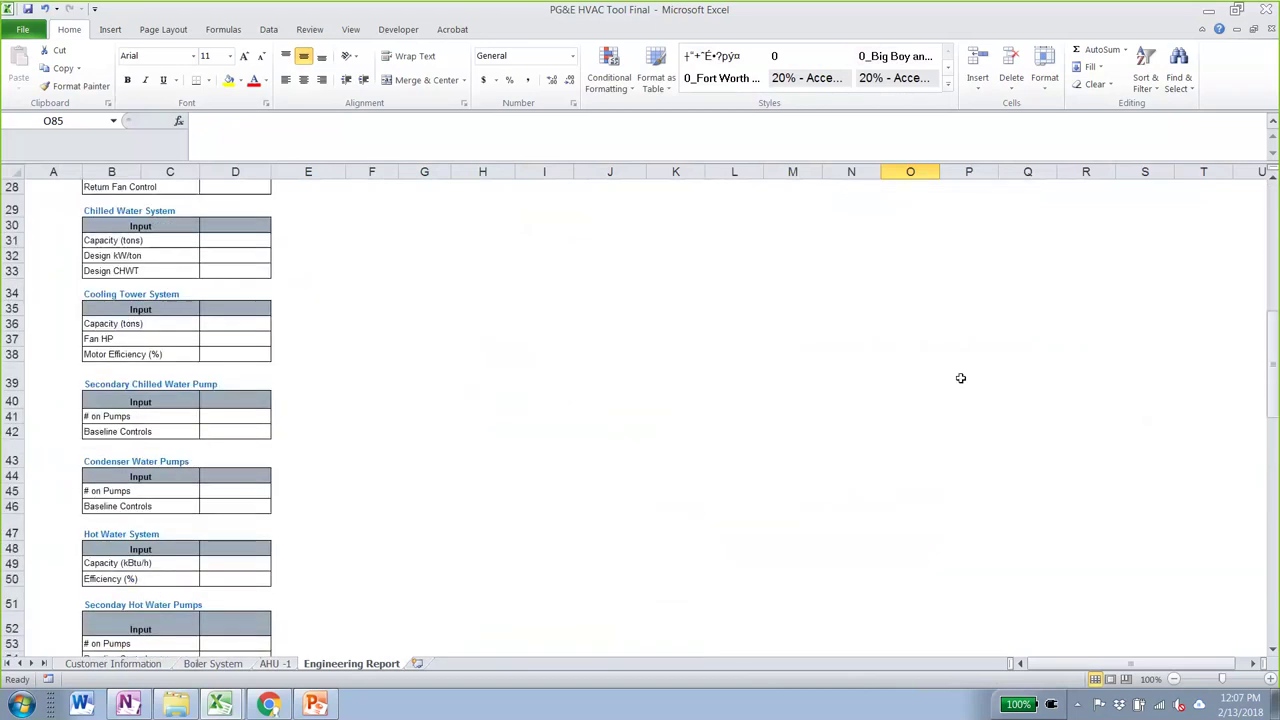
{"action": "scroll", "coordinate": [960, 378], "scroll_direction": "up", "scroll_amount": 1}
{"action": "scroll", "coordinate": [960, 378], "scroll_direction": "up", "scroll_amount": 11}
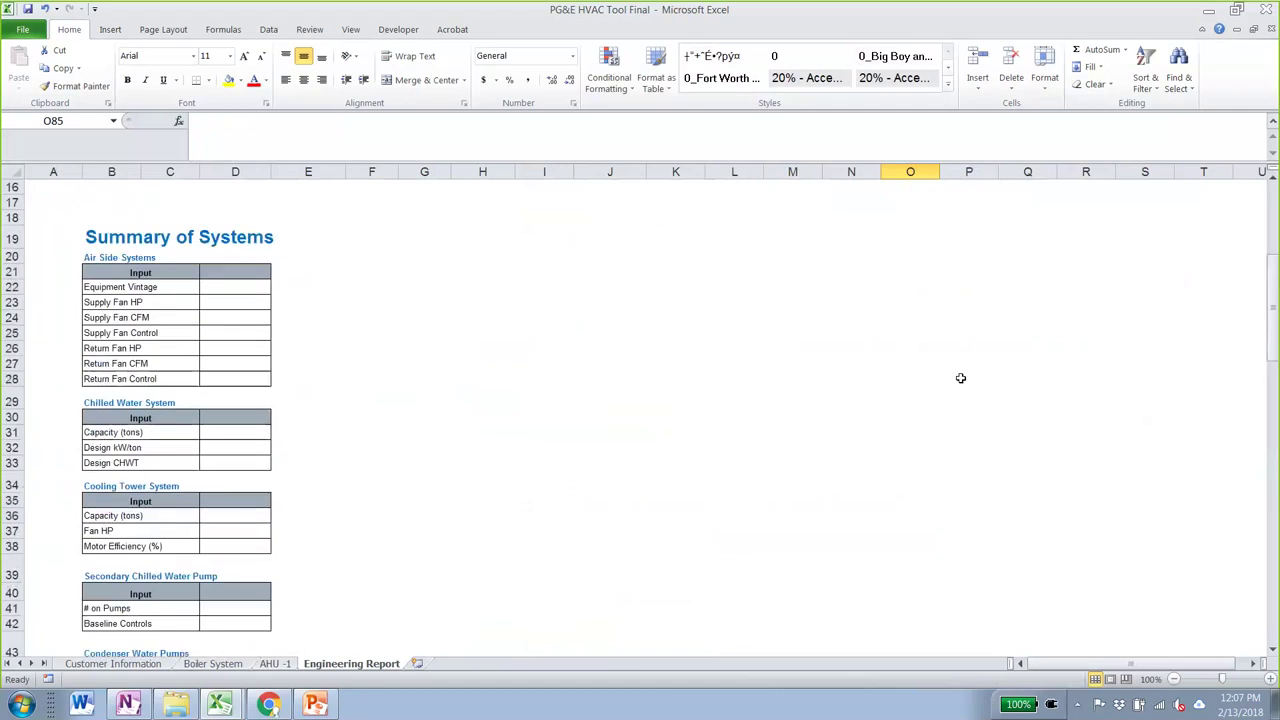
- Generate the Engineering Report sheet from the tool data
{"action": "left_click", "coordinate": [943, 292]}
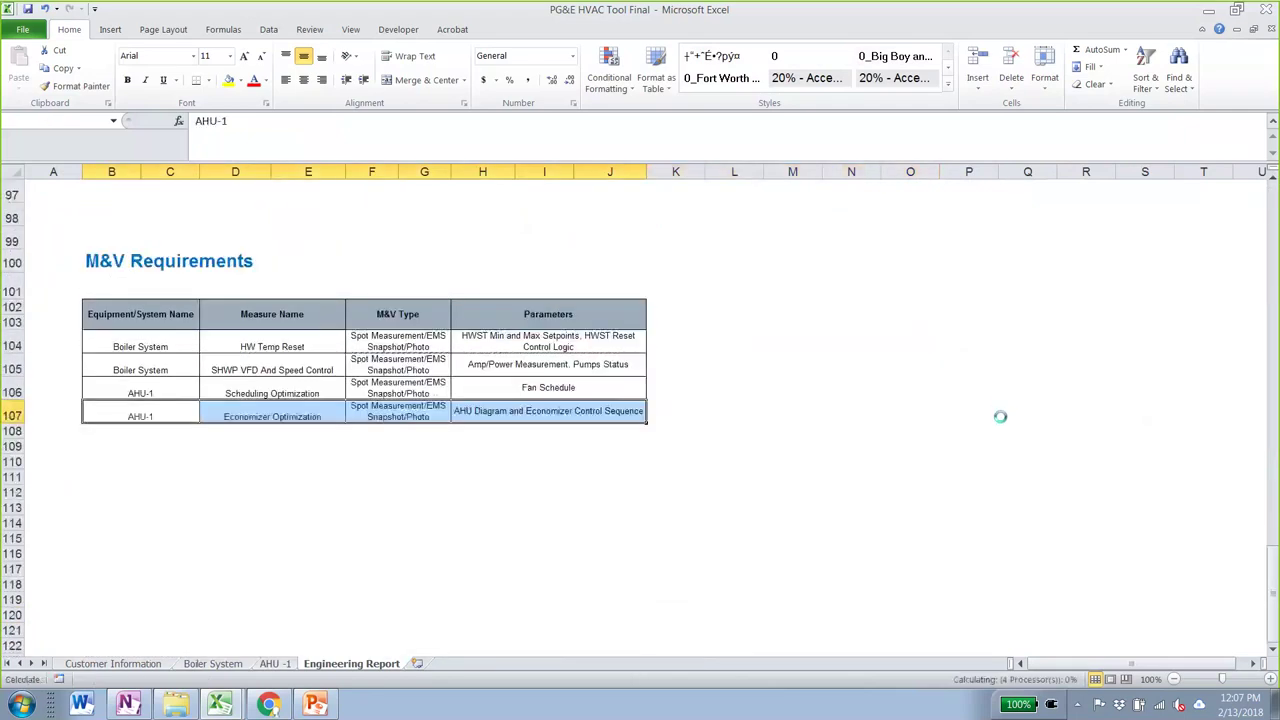
{"action": "scroll", "coordinate": [962, 448], "scroll_direction": "up", "scroll_amount": 12}
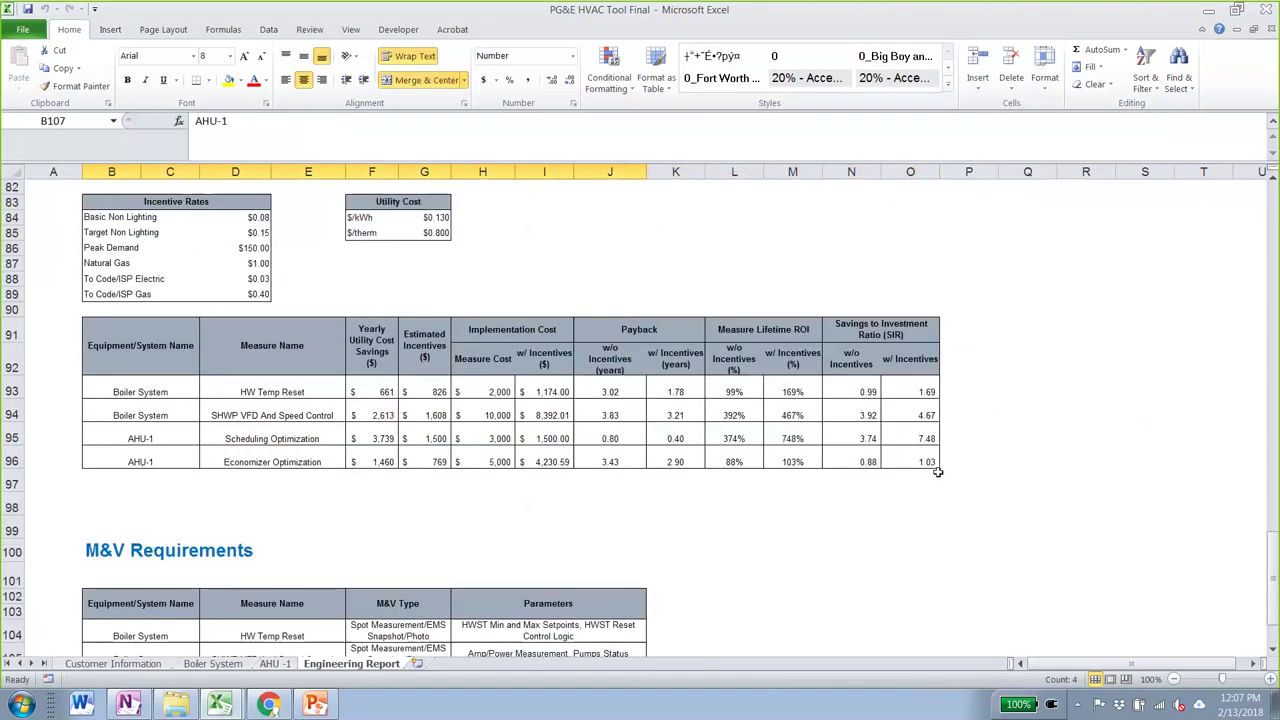
{"action": "scroll", "coordinate": [935, 476], "scroll_direction": "up", "scroll_amount": 14}
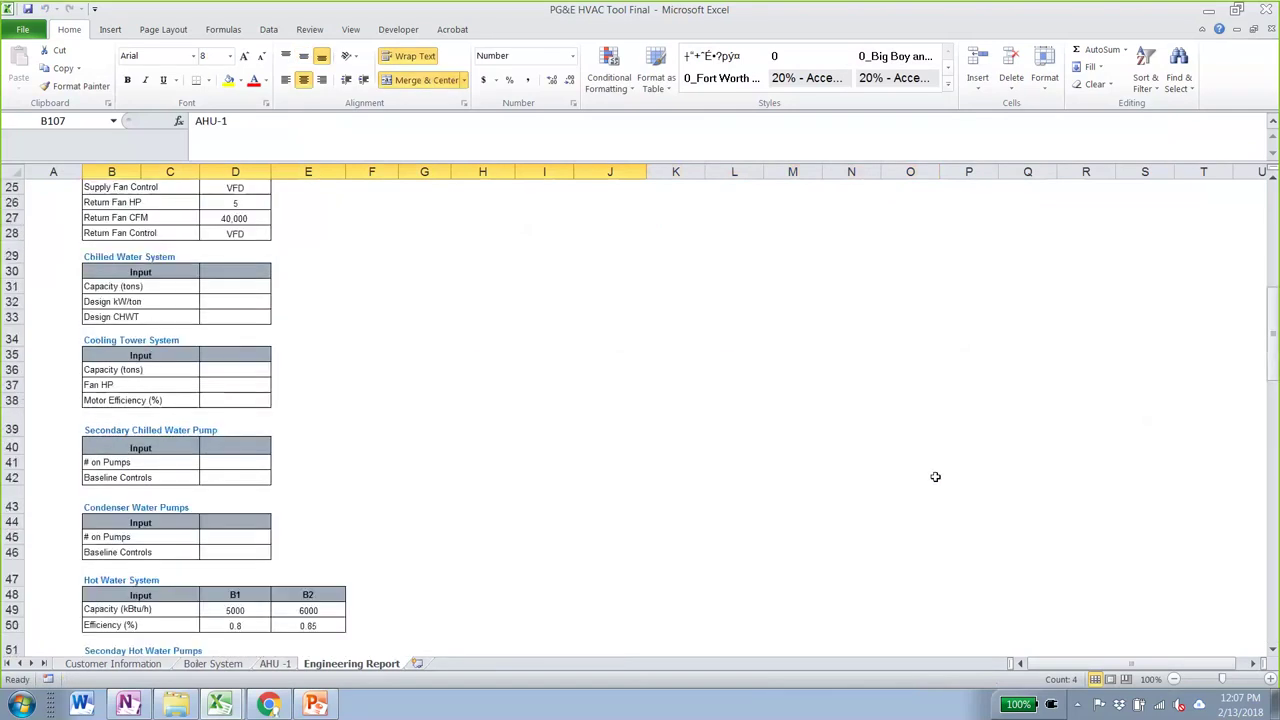
{"action": "scroll", "coordinate": [935, 476], "scroll_direction": "up", "scroll_amount": 6}
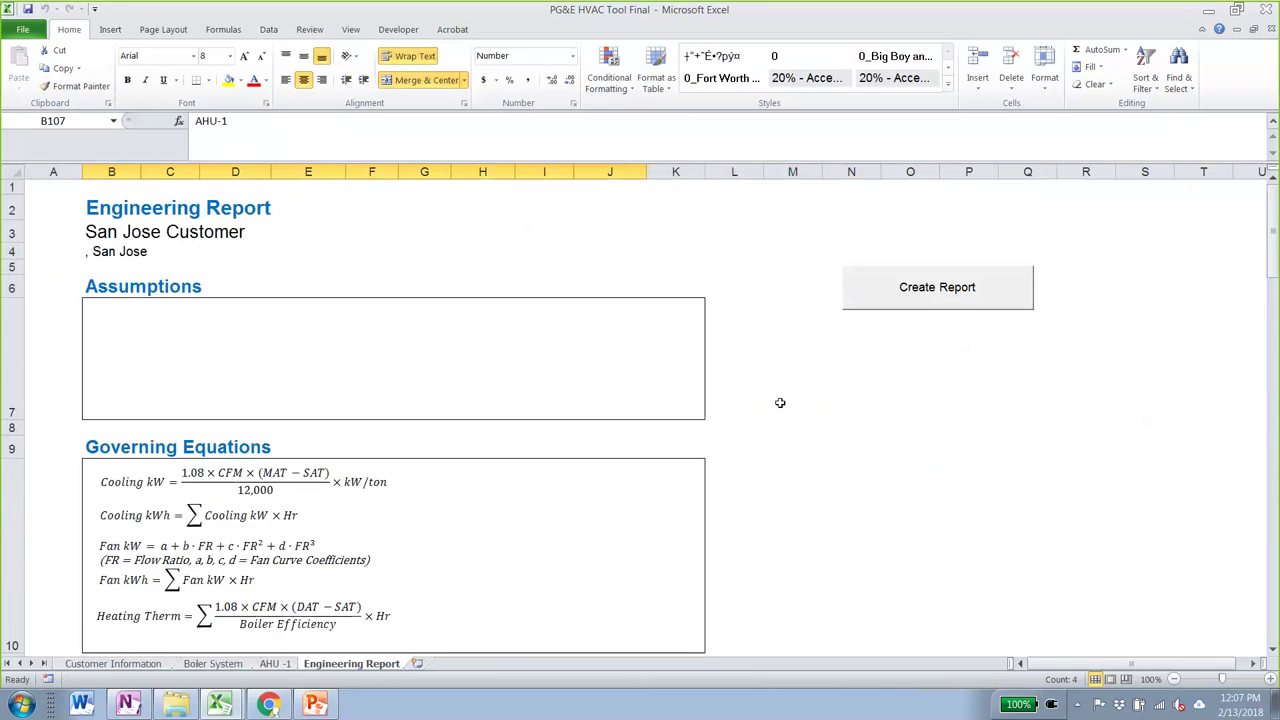
- Review the Assumptions, Governing Equations and Project Notes boxes on the report
{"action": "left_click", "coordinate": [197, 346]}
{"action": "left_click", "coordinate": [240, 350]}
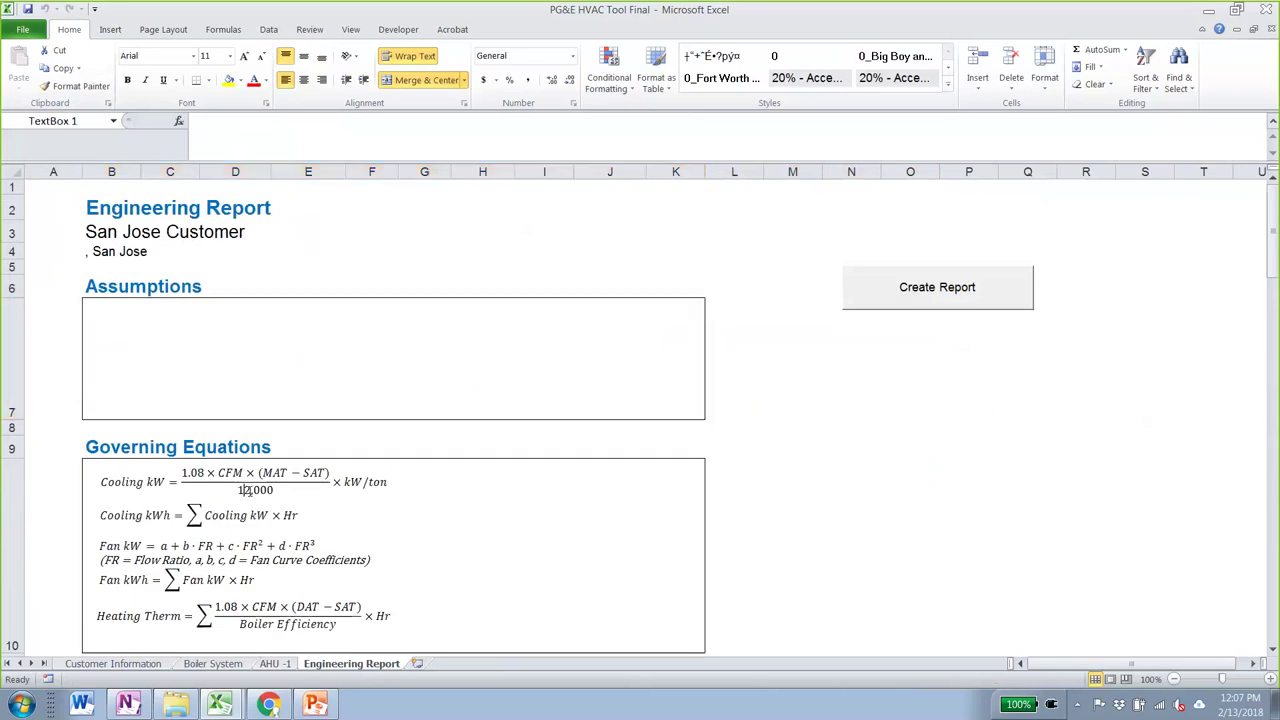
{"action": "left_click", "coordinate": [237, 354]}
{"action": "scroll", "coordinate": [328, 481], "scroll_direction": "down", "scroll_amount": 1}
{"action": "scroll", "coordinate": [328, 481], "scroll_direction": "down", "scroll_amount": 3}
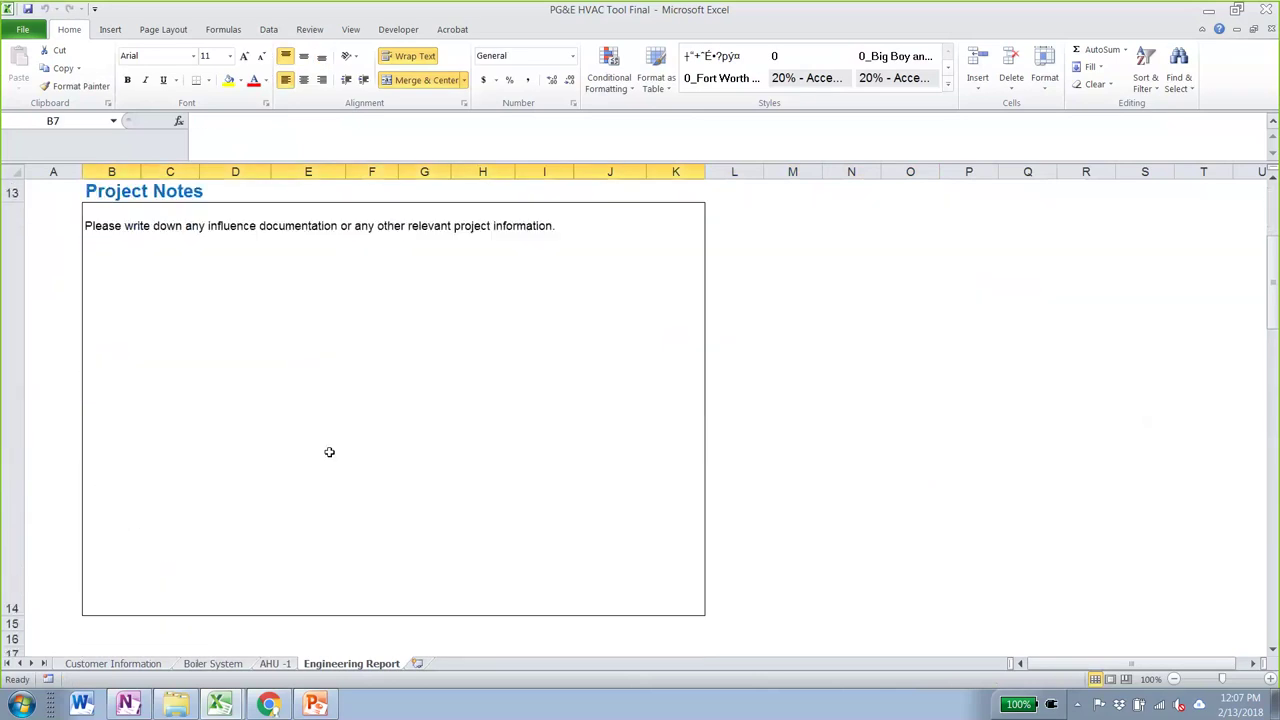
{"action": "scroll", "coordinate": [329, 452], "scroll_direction": "up", "scroll_amount": 1}
{"action": "left_click", "coordinate": [520, 547]}
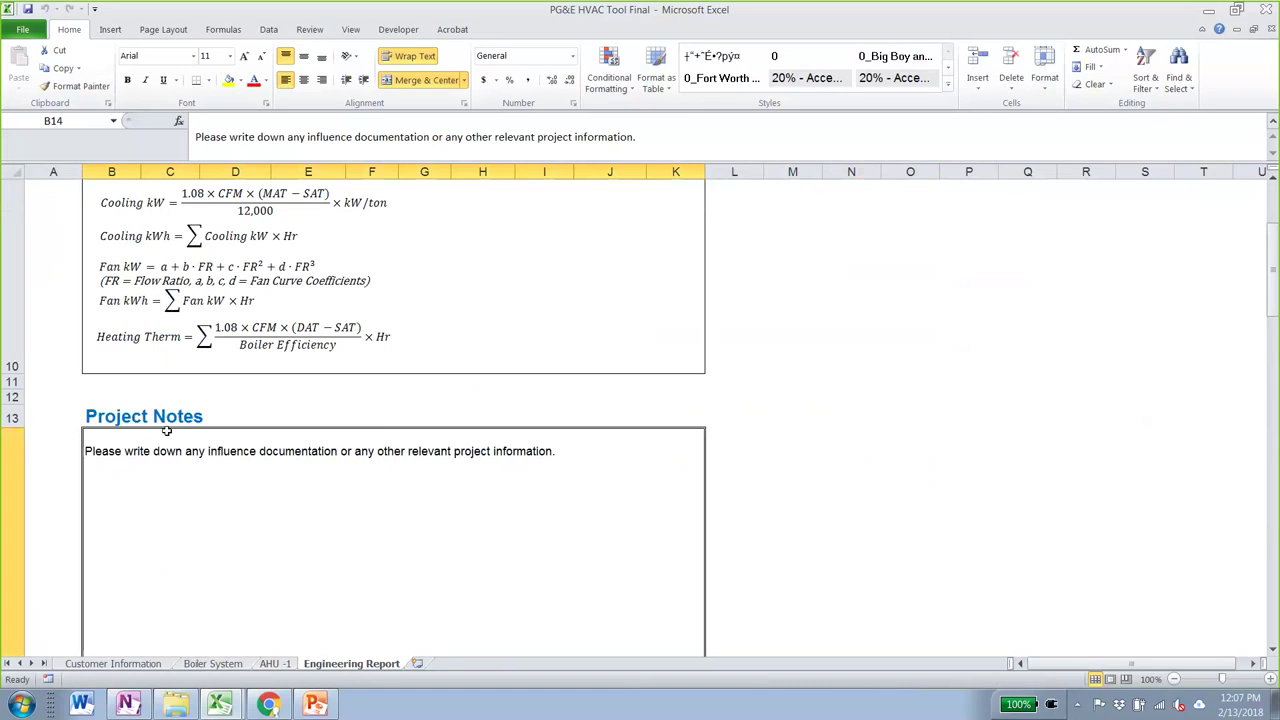
{"action": "scroll", "coordinate": [249, 529], "scroll_direction": "down", "scroll_amount": 5}
{"action": "scroll", "coordinate": [251, 529], "scroll_direction": "up", "scroll_amount": 1}
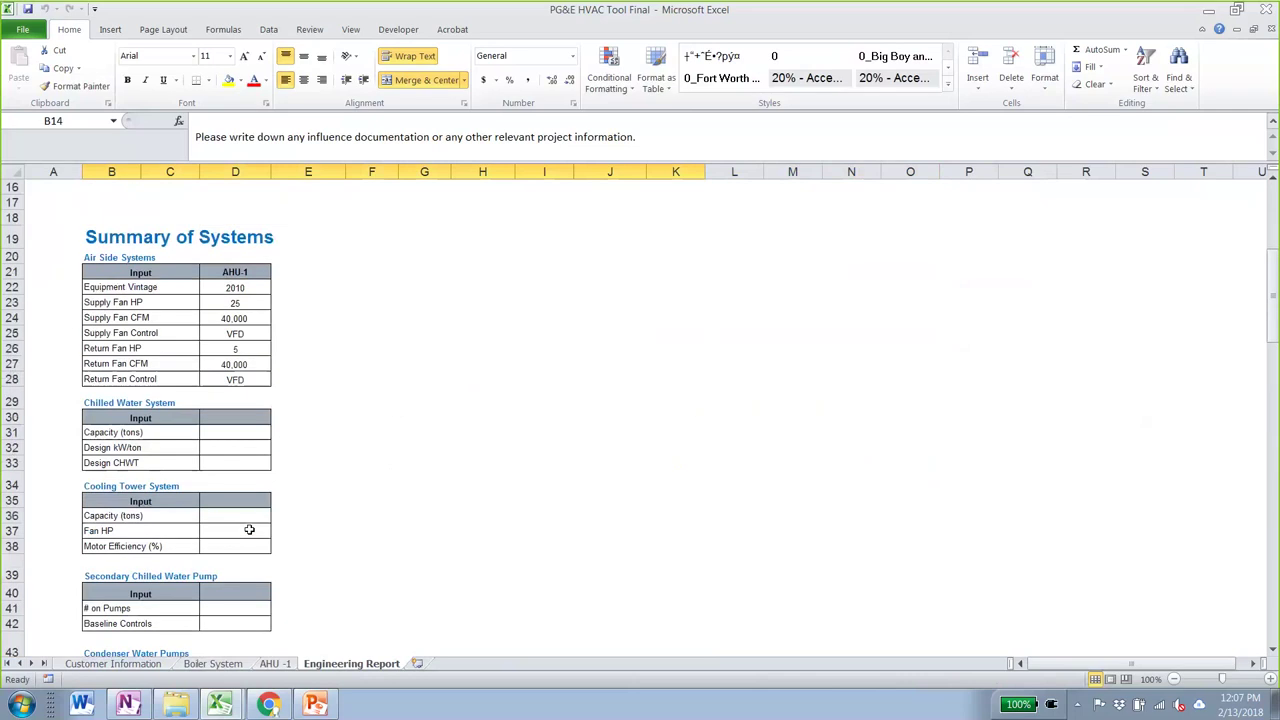
- Check the AHU-1 air-side values in Summary of Systems by selecting D21:D28
{"action": "left_click", "coordinate": [223, 270]}
{"action": "left_click", "coordinate": [224, 288]}
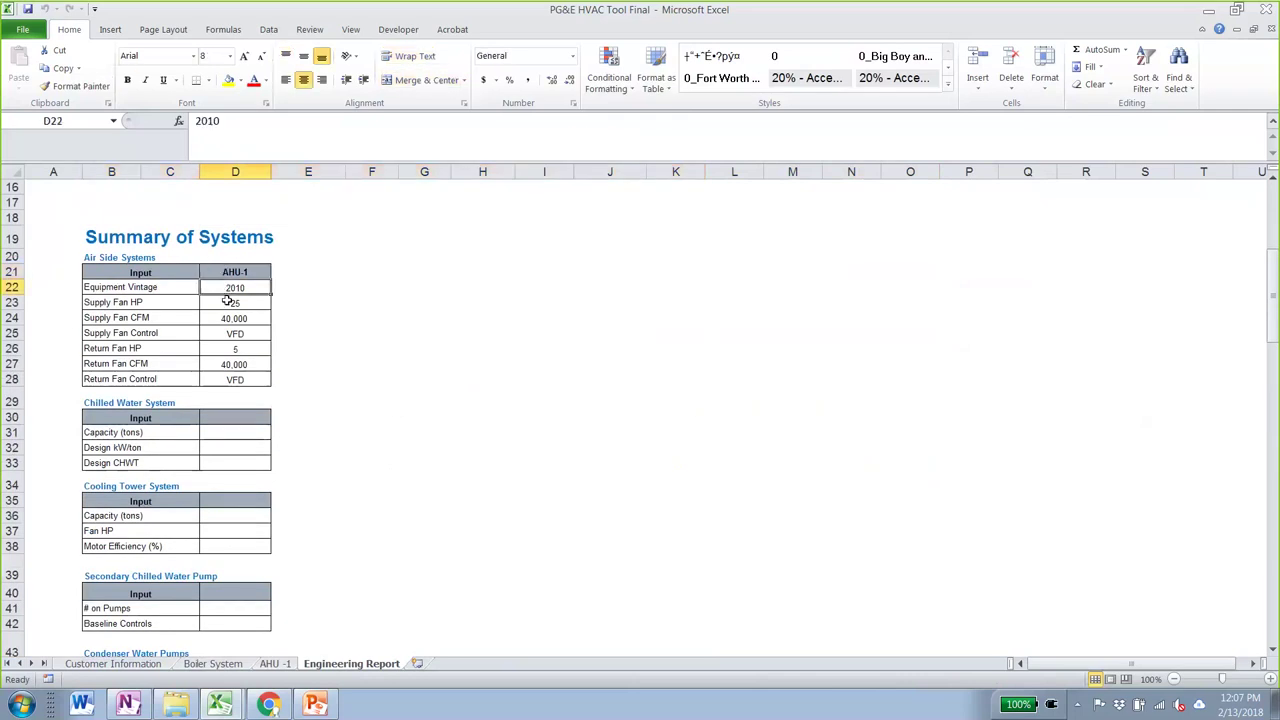
{"action": "left_click", "coordinate": [229, 303]}
{"action": "left_click", "coordinate": [229, 317]}
{"action": "left_click", "coordinate": [219, 270]}
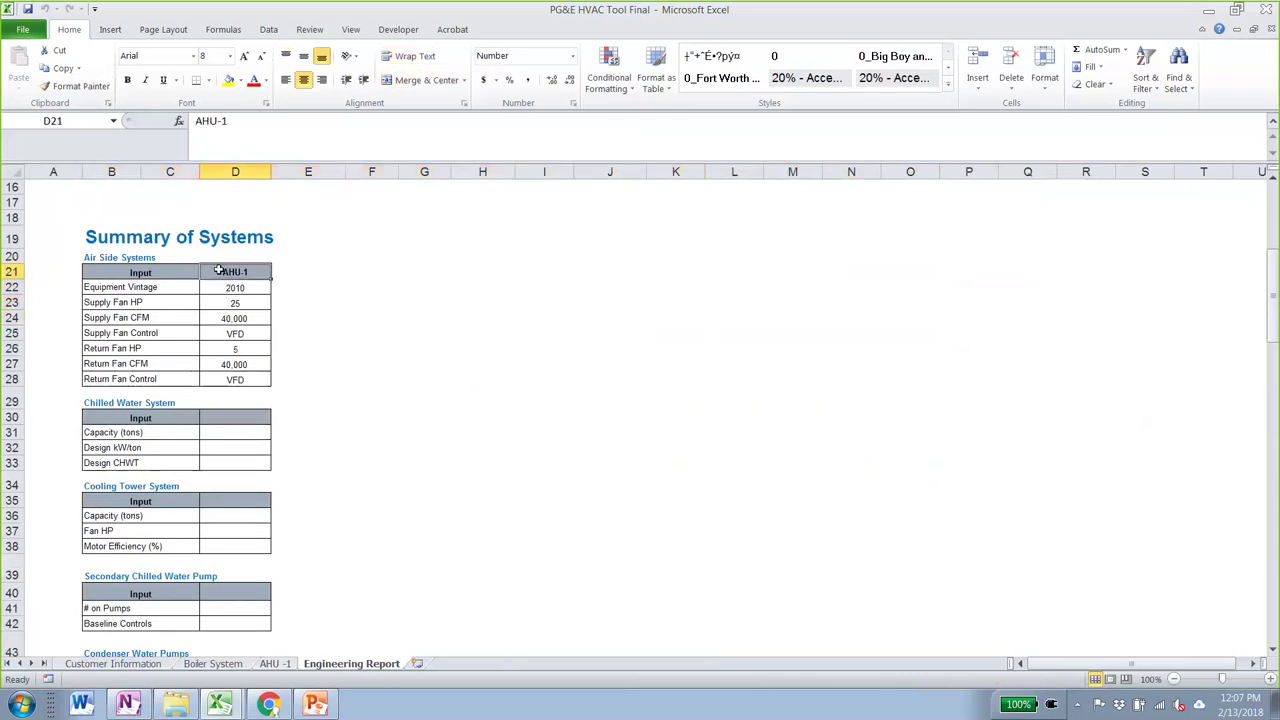
{"action": "left_click_drag", "start_coordinate": [219, 270], "coordinate": [235, 378]}
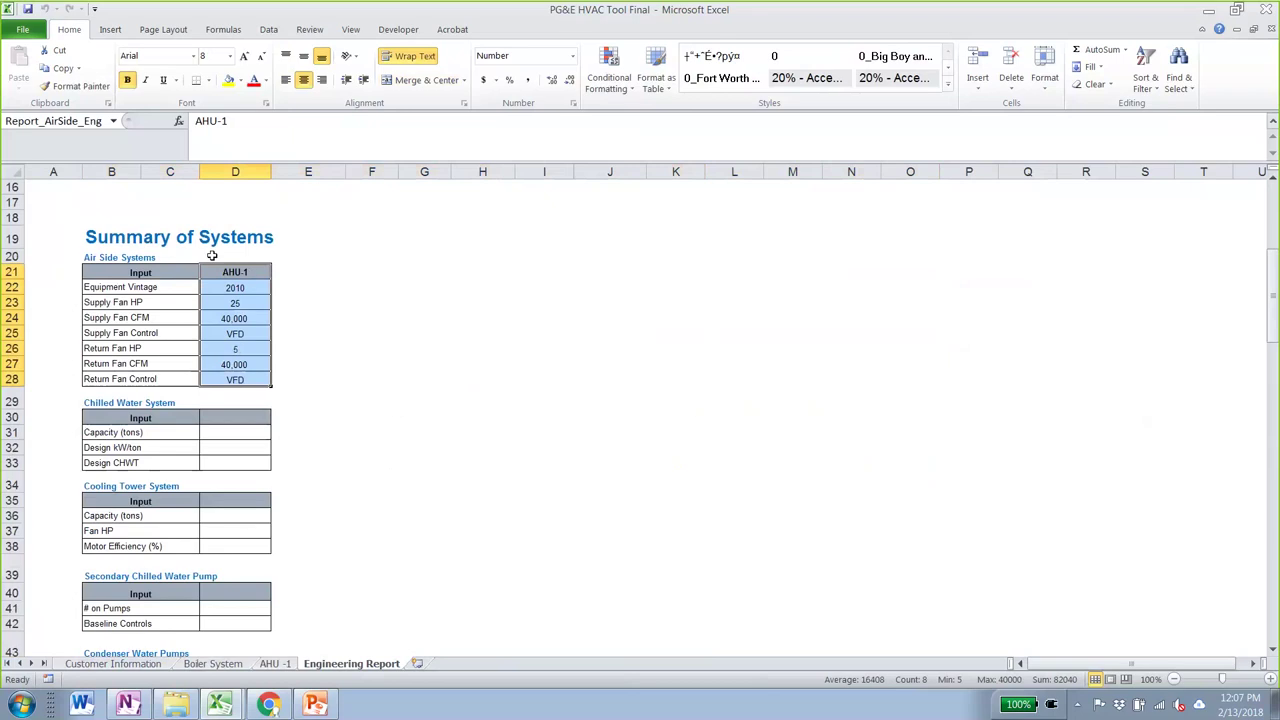
{"action": "left_click", "coordinate": [238, 278]}
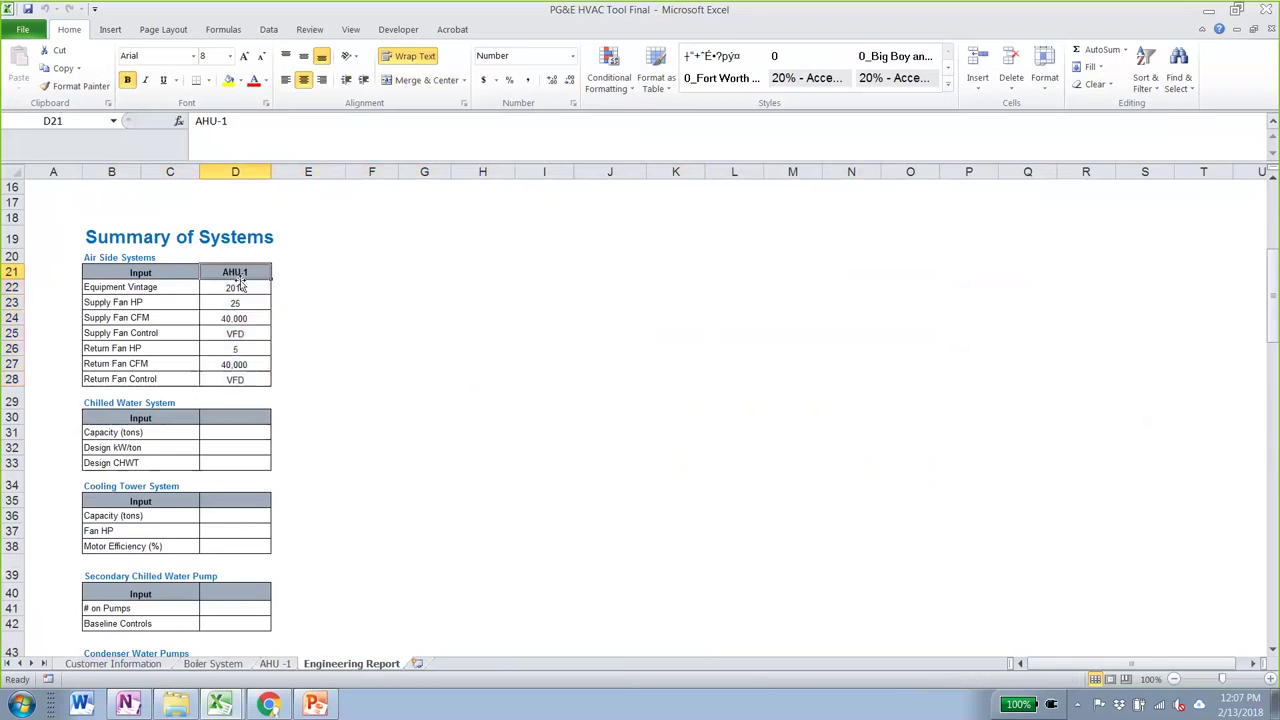
{"action": "left_click_drag", "start_coordinate": [238, 273], "coordinate": [243, 362]}
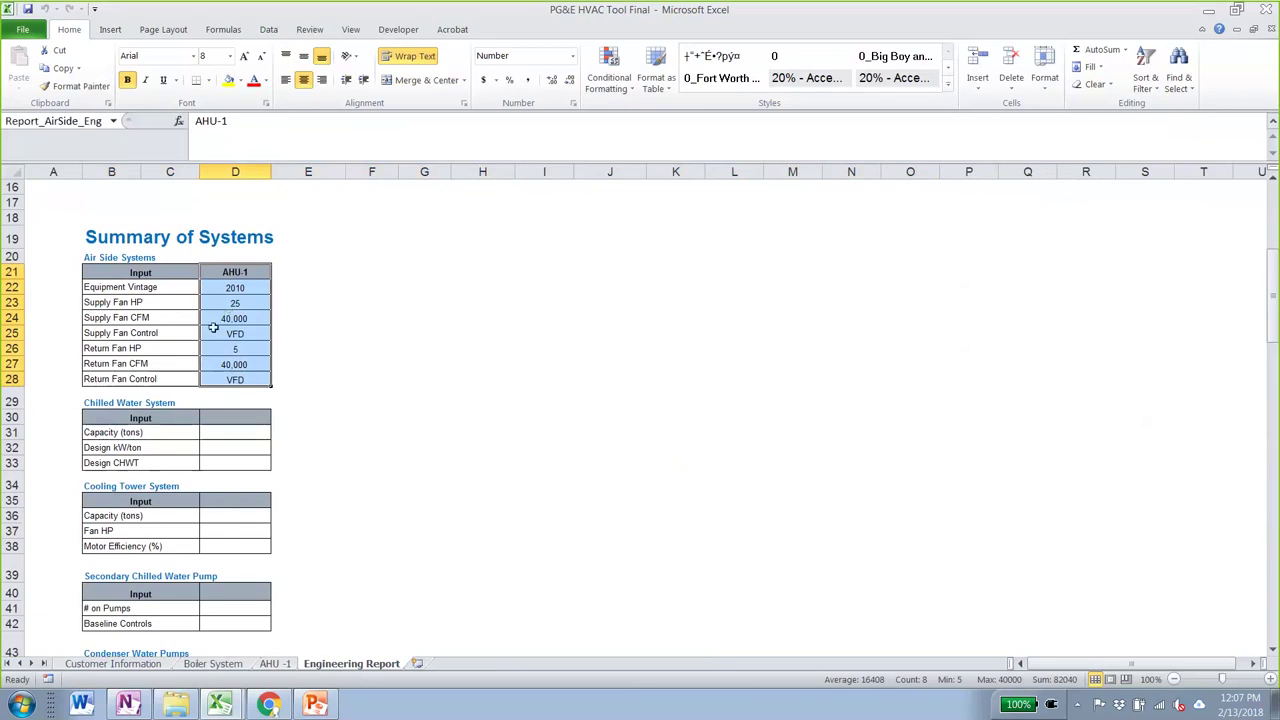
- Select the B1/B2 capacity and efficiency cells in the Hot Water System table
{"action": "scroll", "coordinate": [217, 293], "scroll_direction": "down", "scroll_amount": 6}
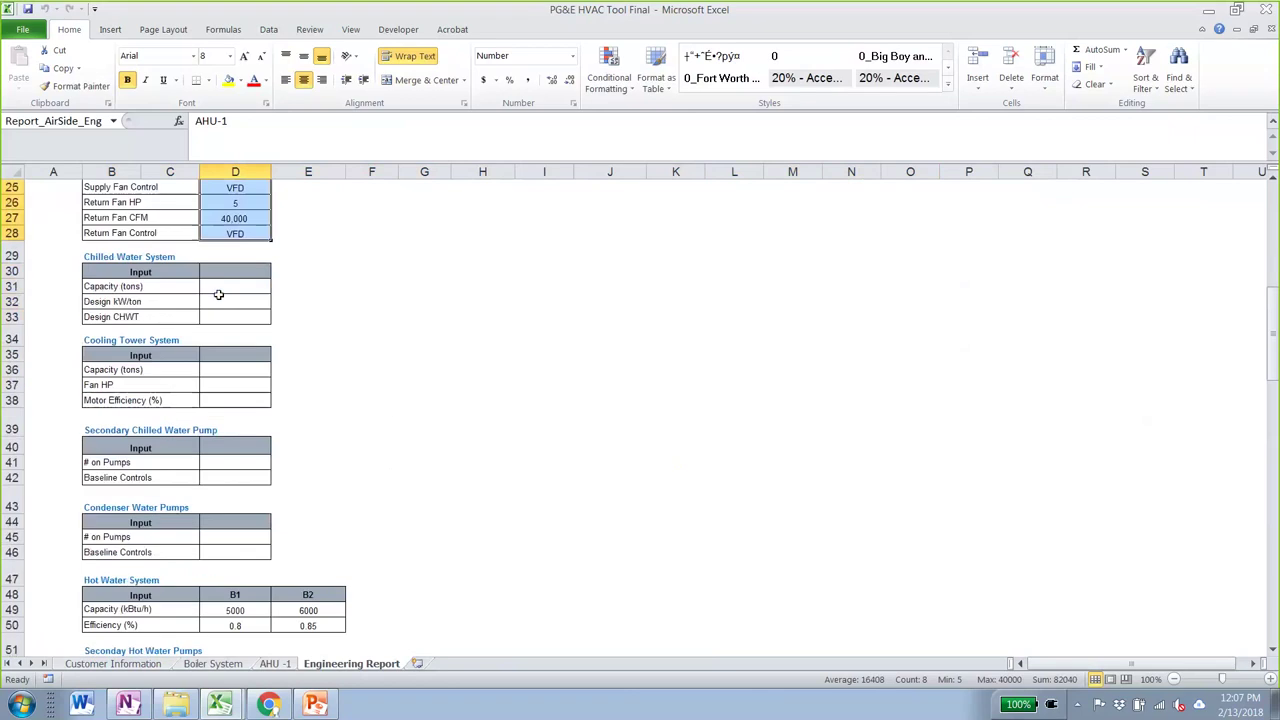
{"action": "scroll", "coordinate": [200, 340], "scroll_direction": "down", "scroll_amount": 1}
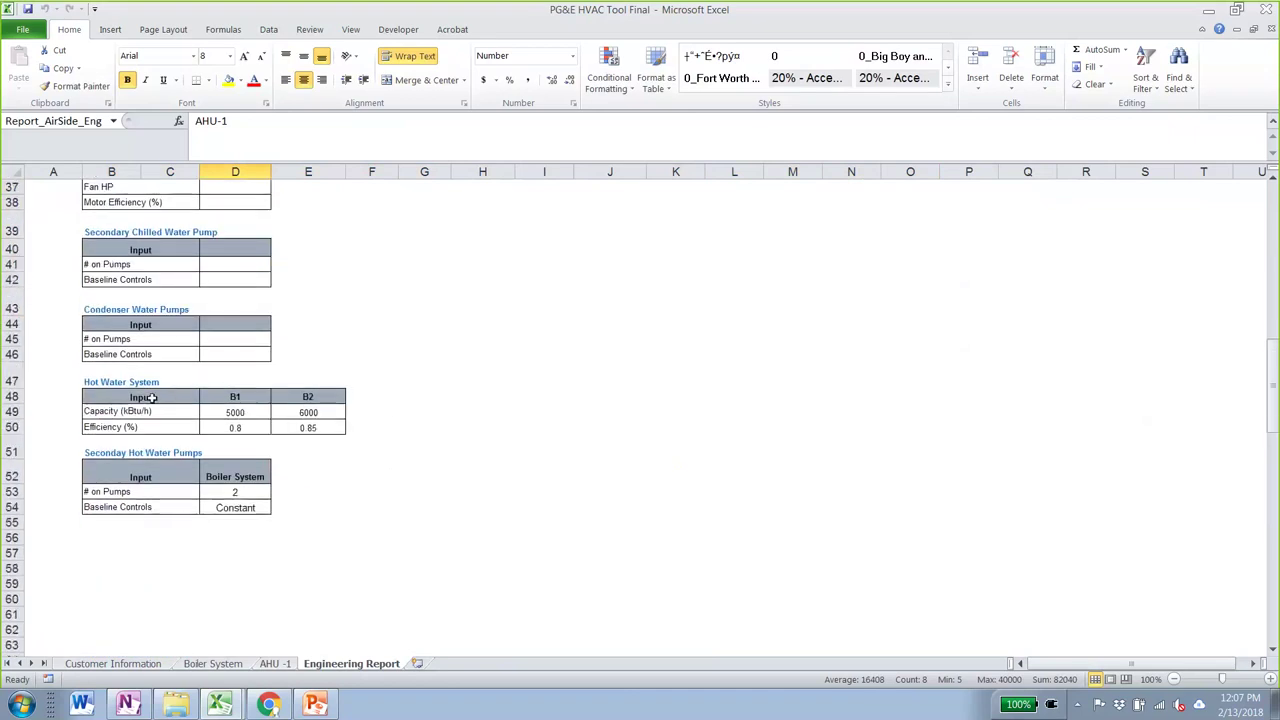
{"action": "left_click_drag", "start_coordinate": [150, 397], "coordinate": [302, 418]}
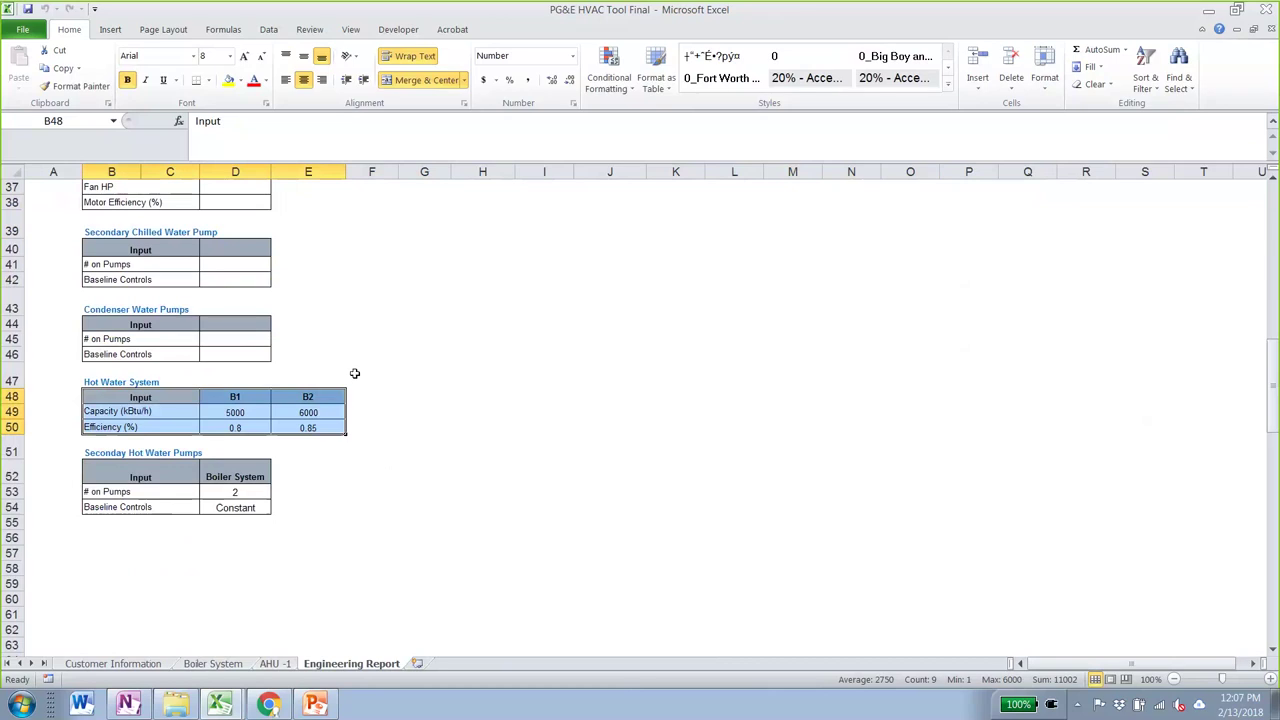
{"action": "scroll", "coordinate": [355, 372], "scroll_direction": "down", "scroll_amount": 1}
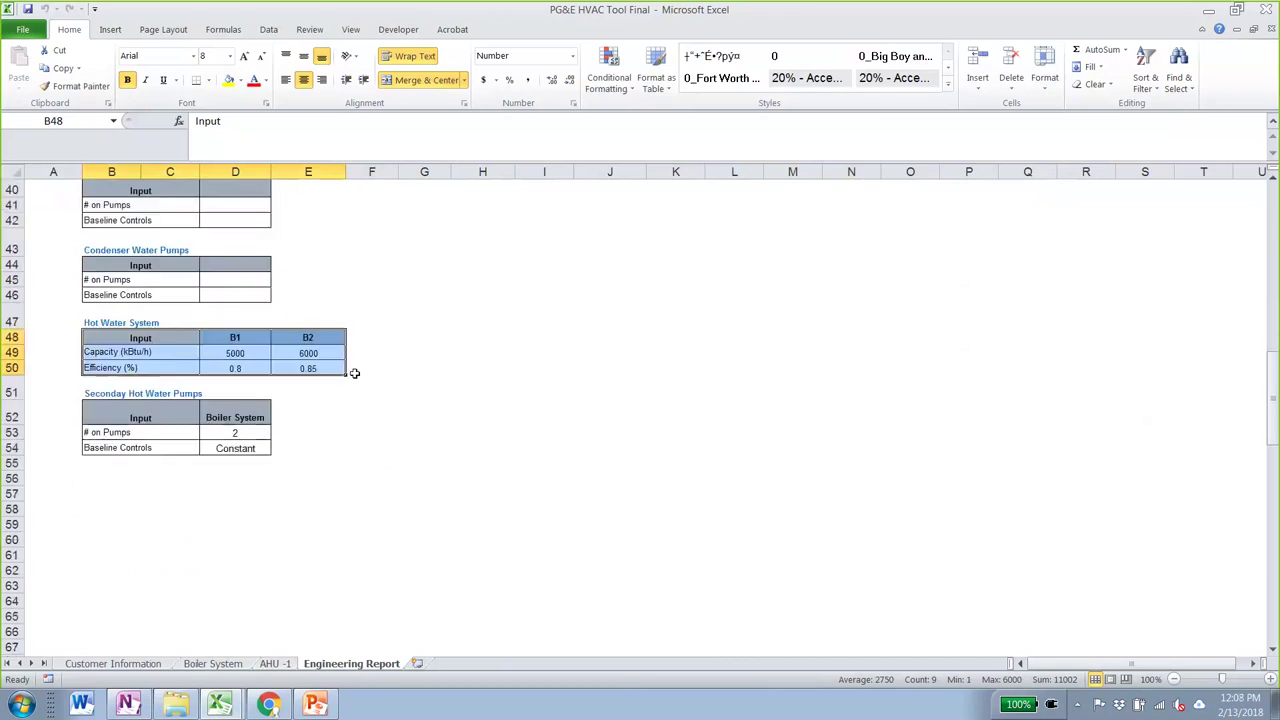
{"action": "scroll", "coordinate": [355, 372], "scroll_direction": "down", "scroll_amount": 6}
{"action": "left_click", "coordinate": [190, 478]}
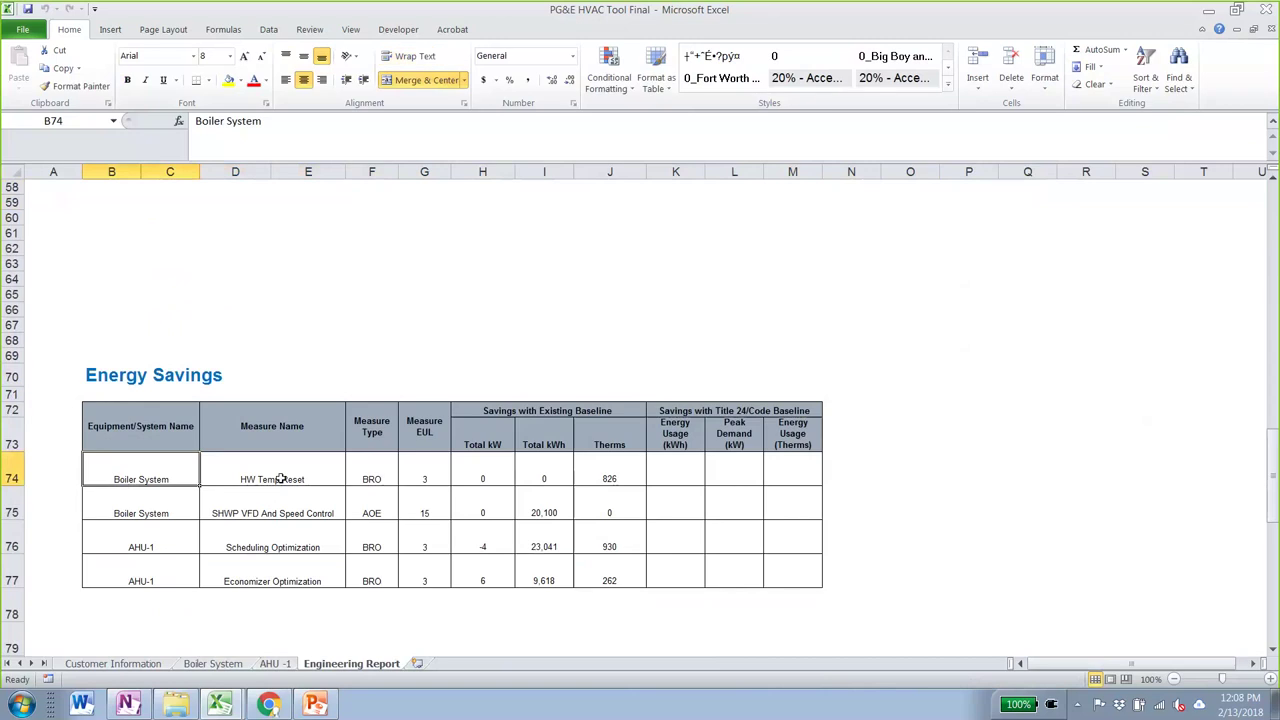
{"action": "left_click", "coordinate": [430, 468]}
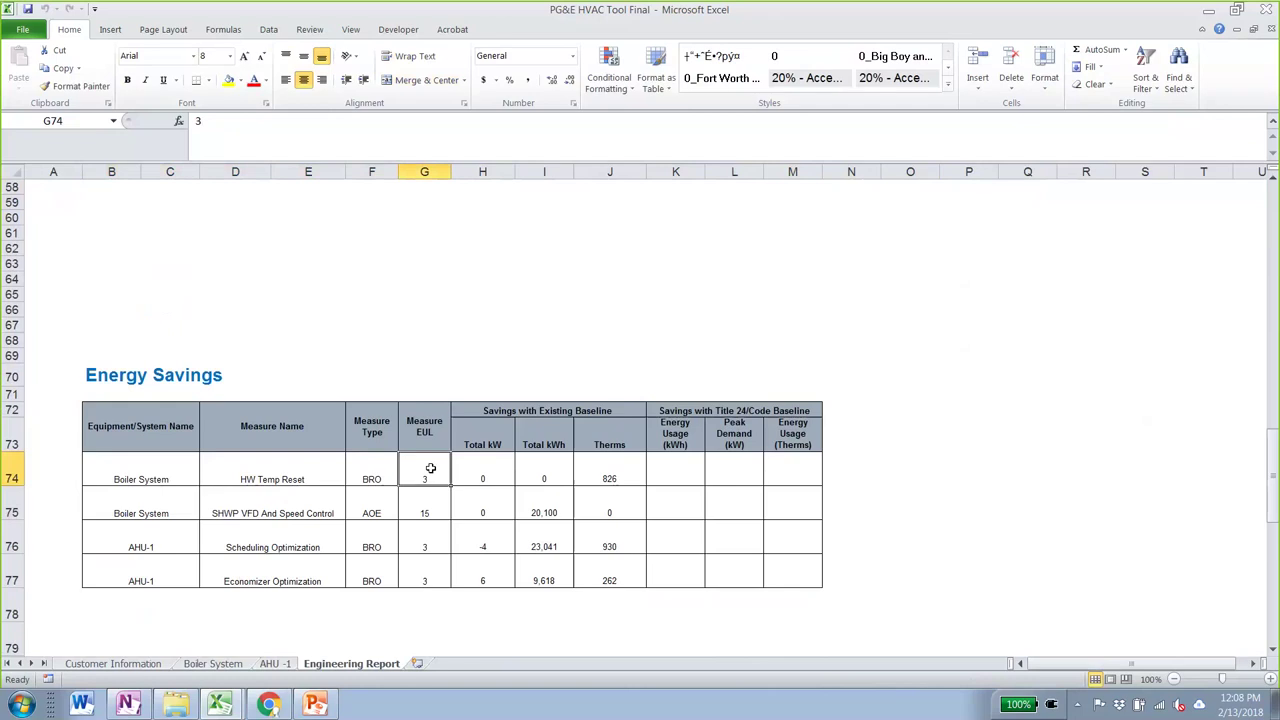
{"action": "key", "text": "Right"}
{"action": "key", "text": "Right"}
{"action": "key", "text": "Right"}
{"action": "key", "text": "Down"}
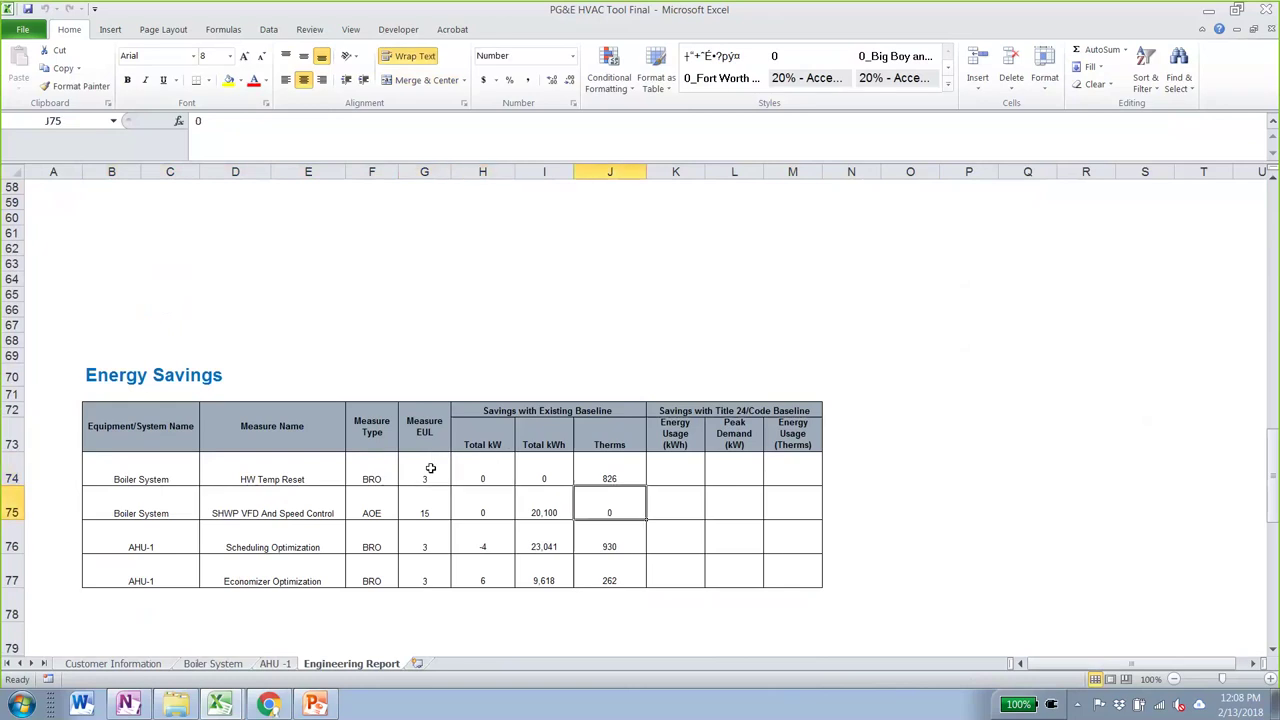
{"action": "key", "text": "Down"}
{"action": "key", "text": "Left"}
{"action": "key", "text": "Left"}
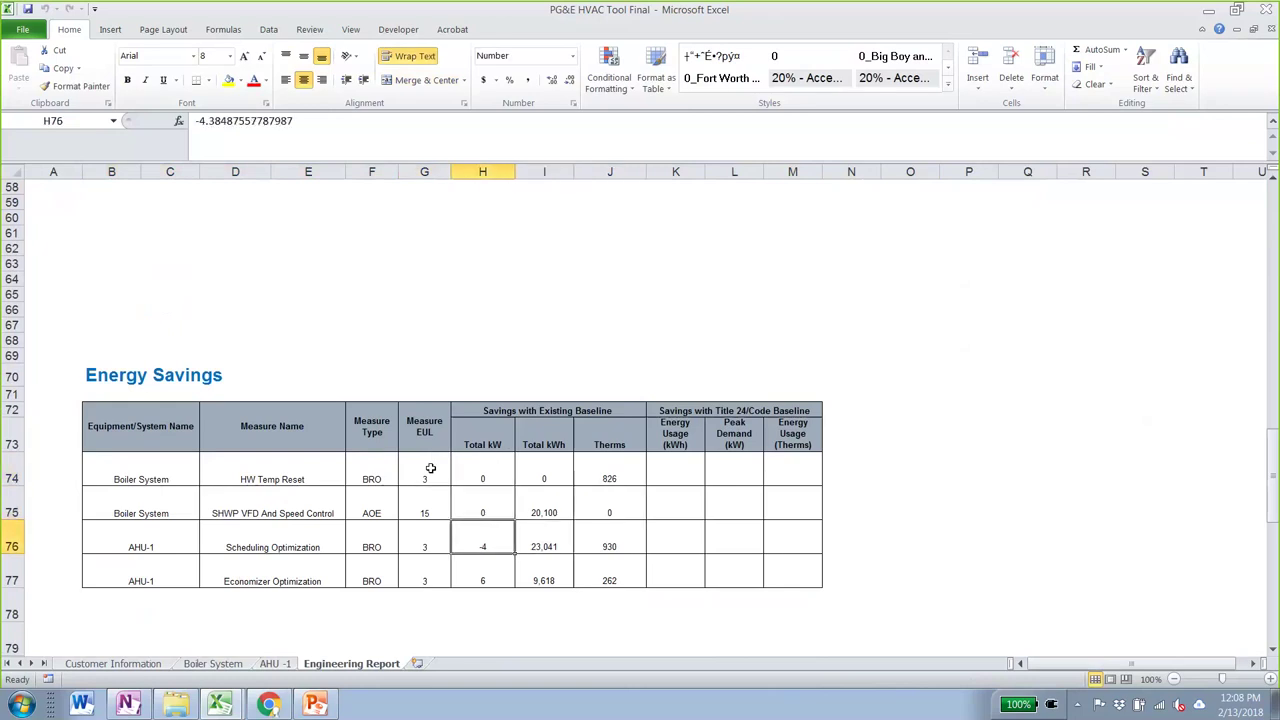
{"action": "left_click", "coordinate": [97, 552]}
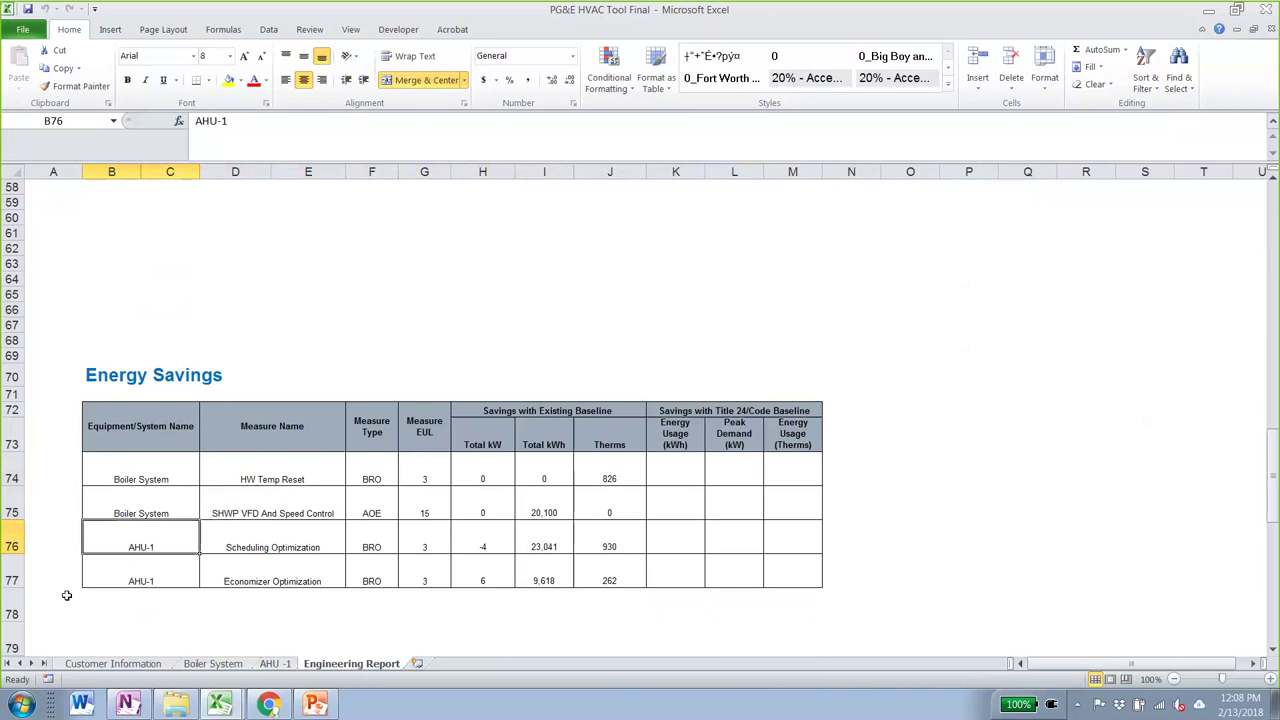
{"action": "scroll", "coordinate": [66, 595], "scroll_direction": "down", "scroll_amount": 4}
{"action": "scroll", "coordinate": [66, 595], "scroll_direction": "down", "scroll_amount": 4}
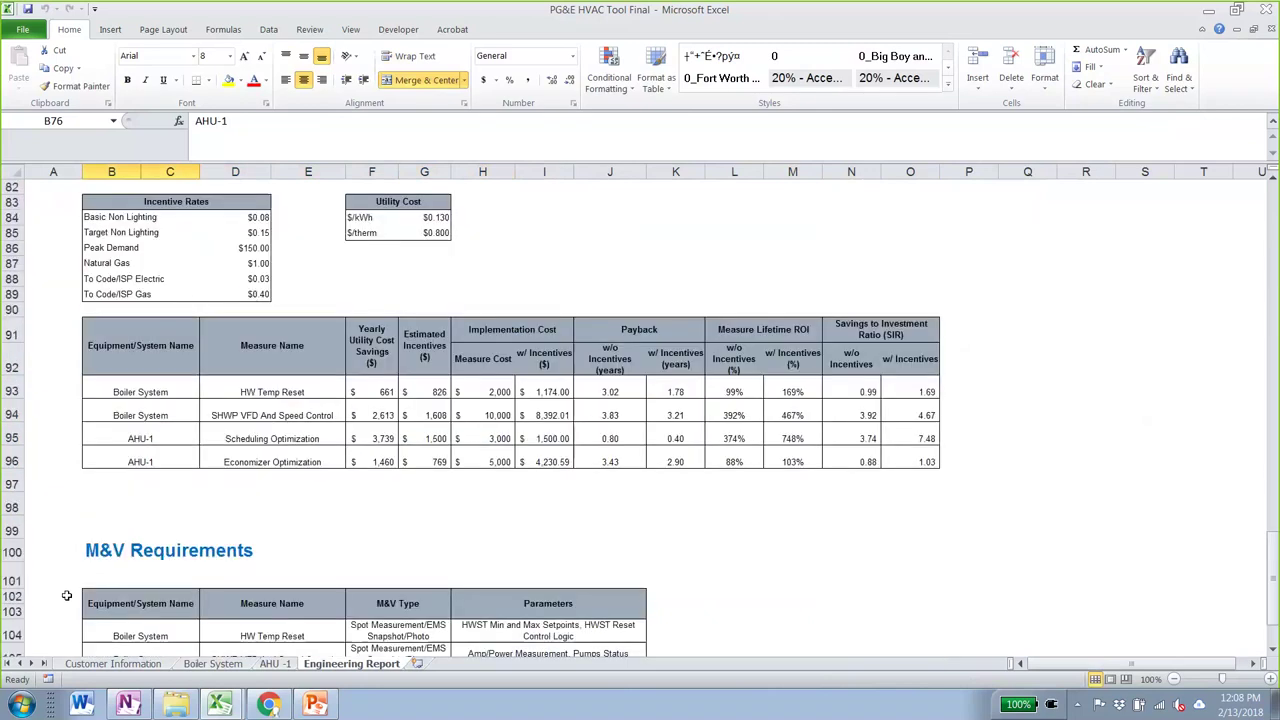
{"action": "scroll", "coordinate": [202, 321], "scroll_direction": "up", "scroll_amount": 1}
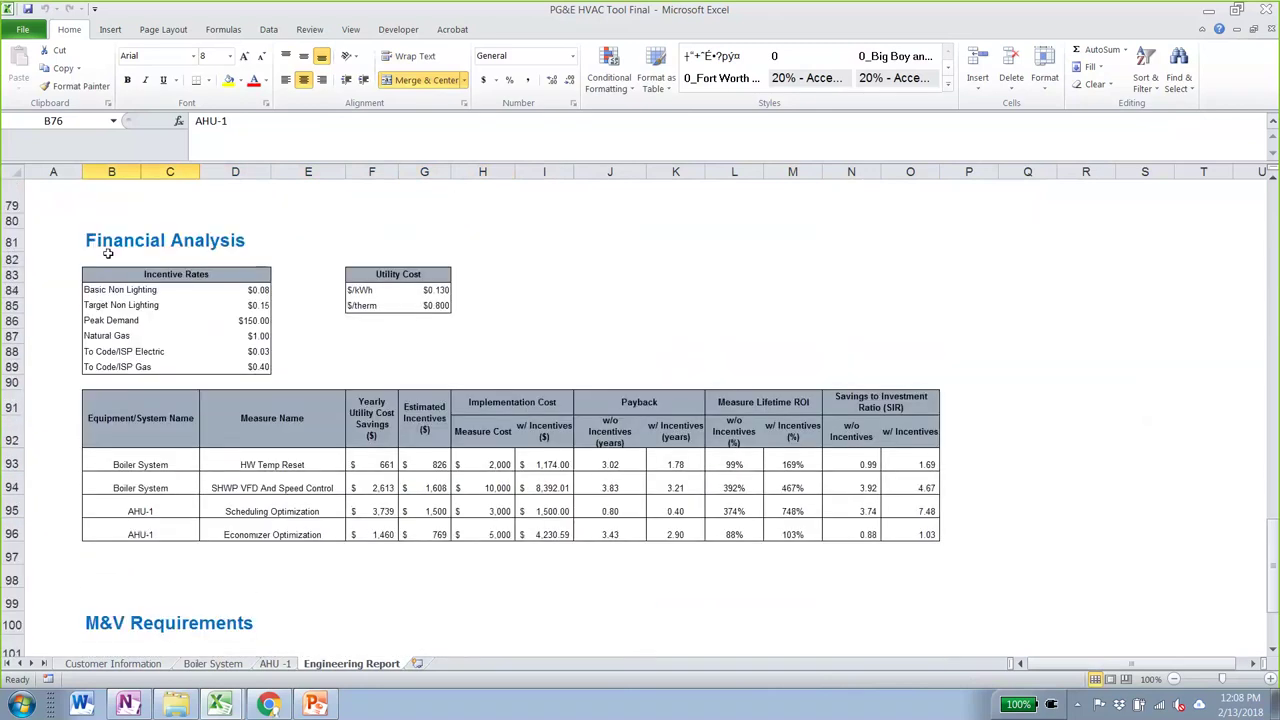
{"action": "left_click_drag", "start_coordinate": [108, 252], "coordinate": [370, 354]}
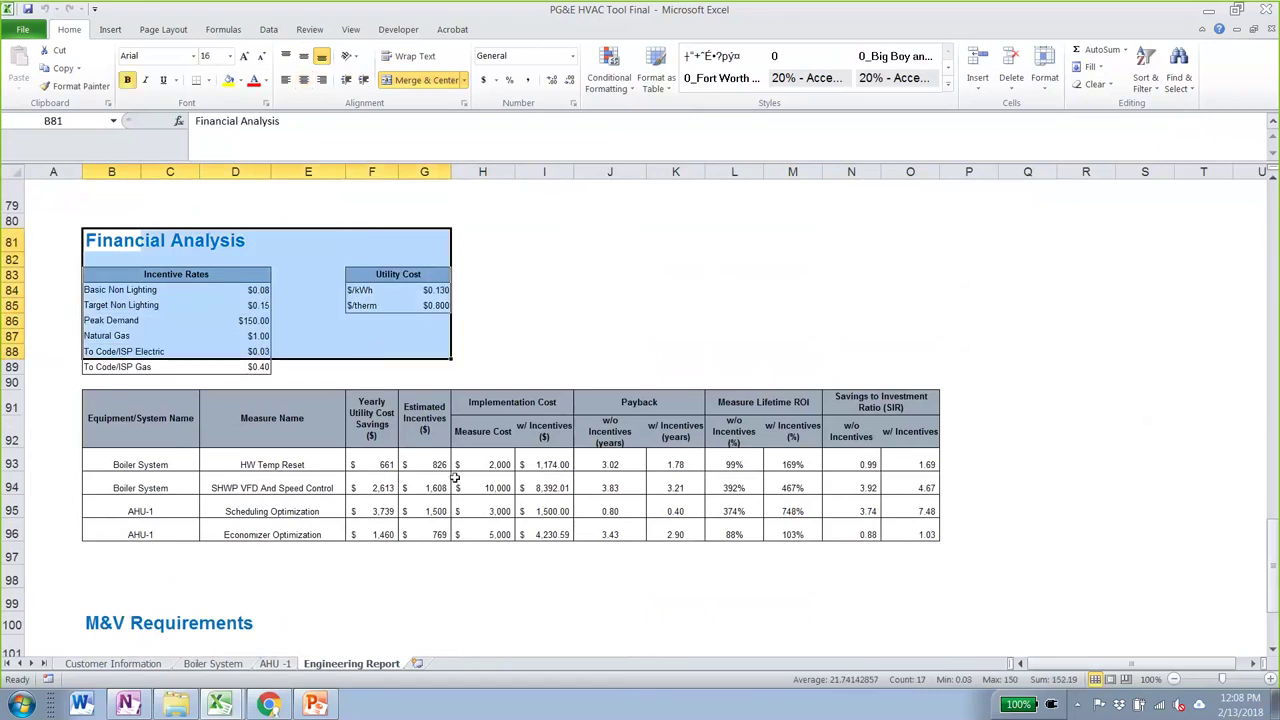
{"action": "left_click", "coordinate": [533, 399]}
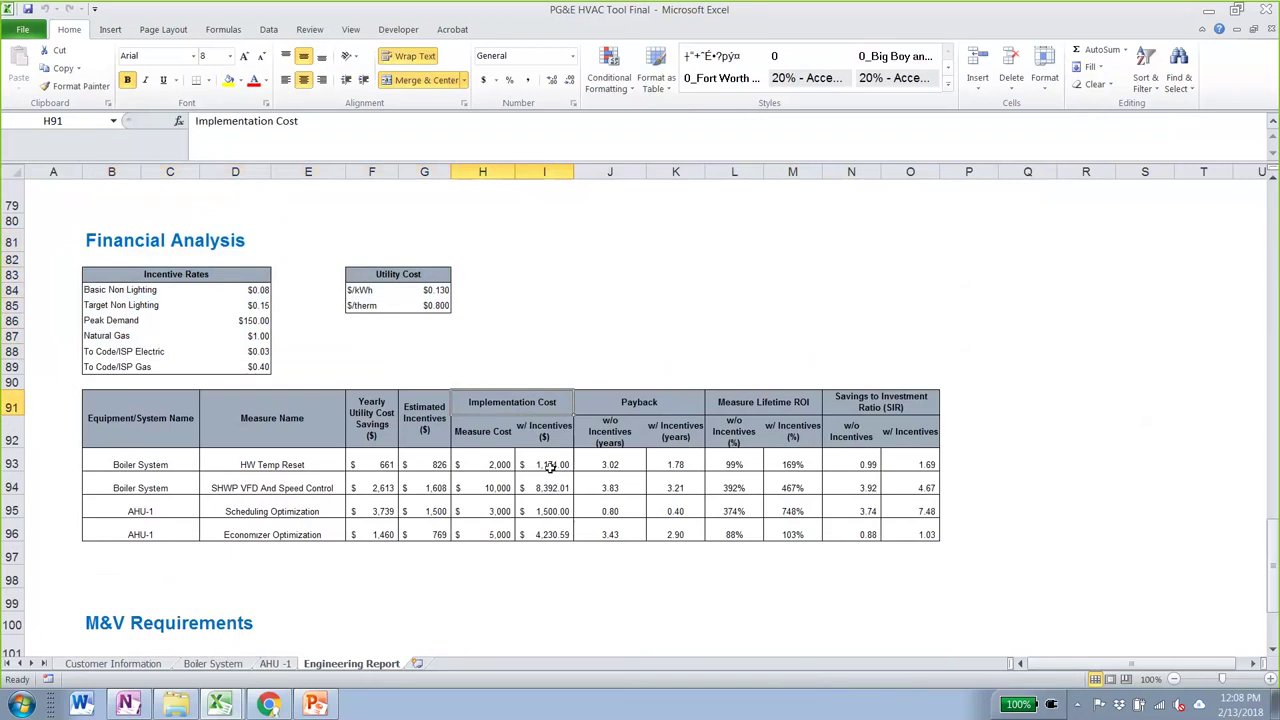
{"action": "left_click", "coordinate": [632, 405]}
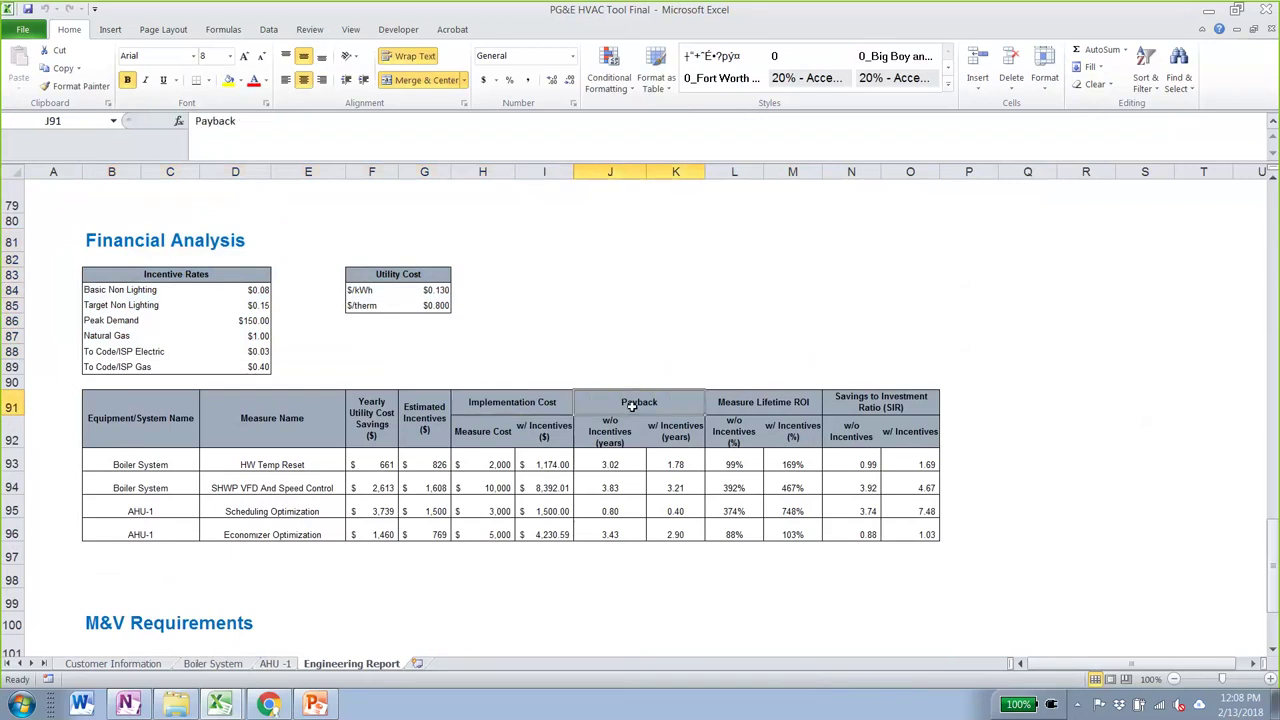
{"action": "left_click", "coordinate": [738, 407]}
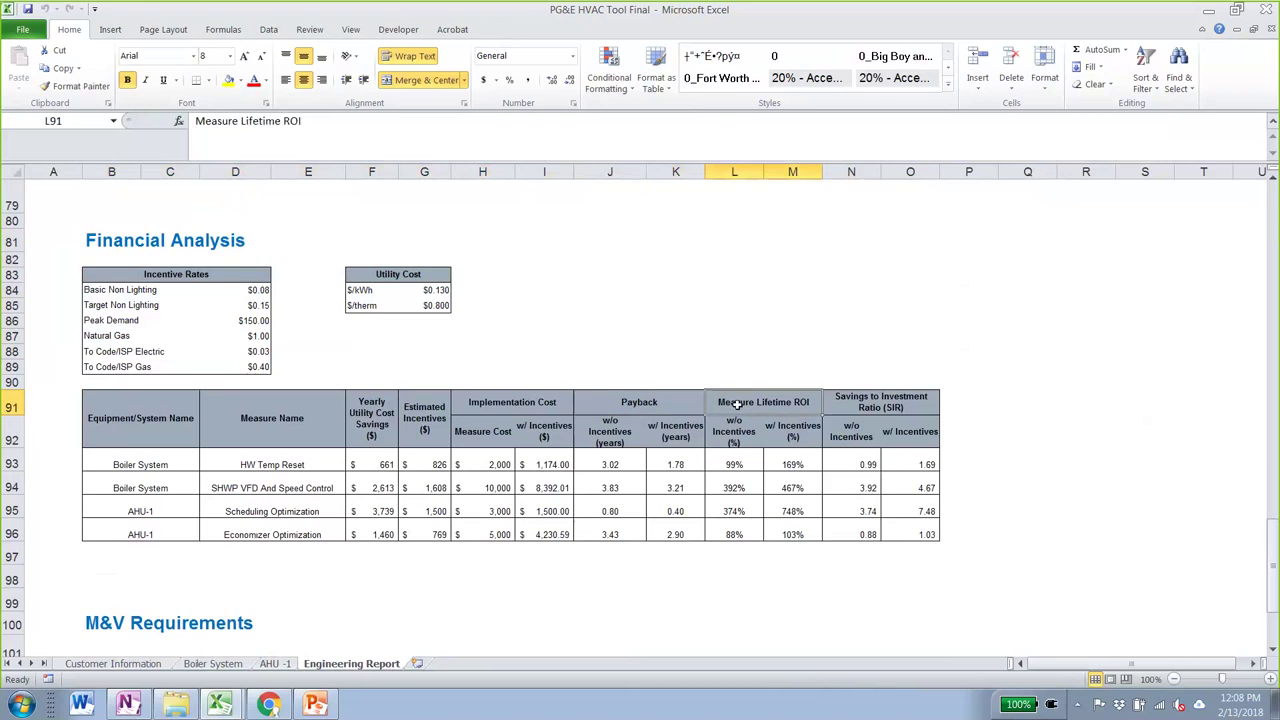
{"action": "left_click", "coordinate": [880, 398]}
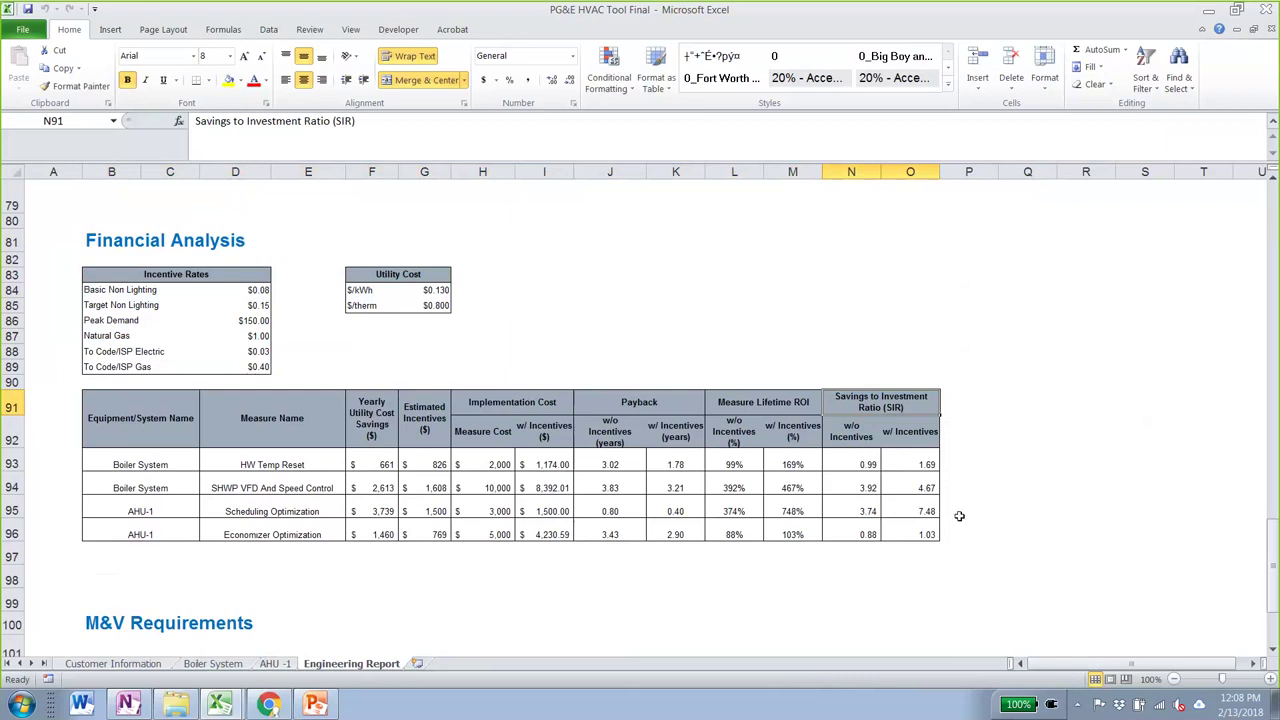
{"action": "scroll", "coordinate": [965, 532], "scroll_direction": "down", "scroll_amount": 4}
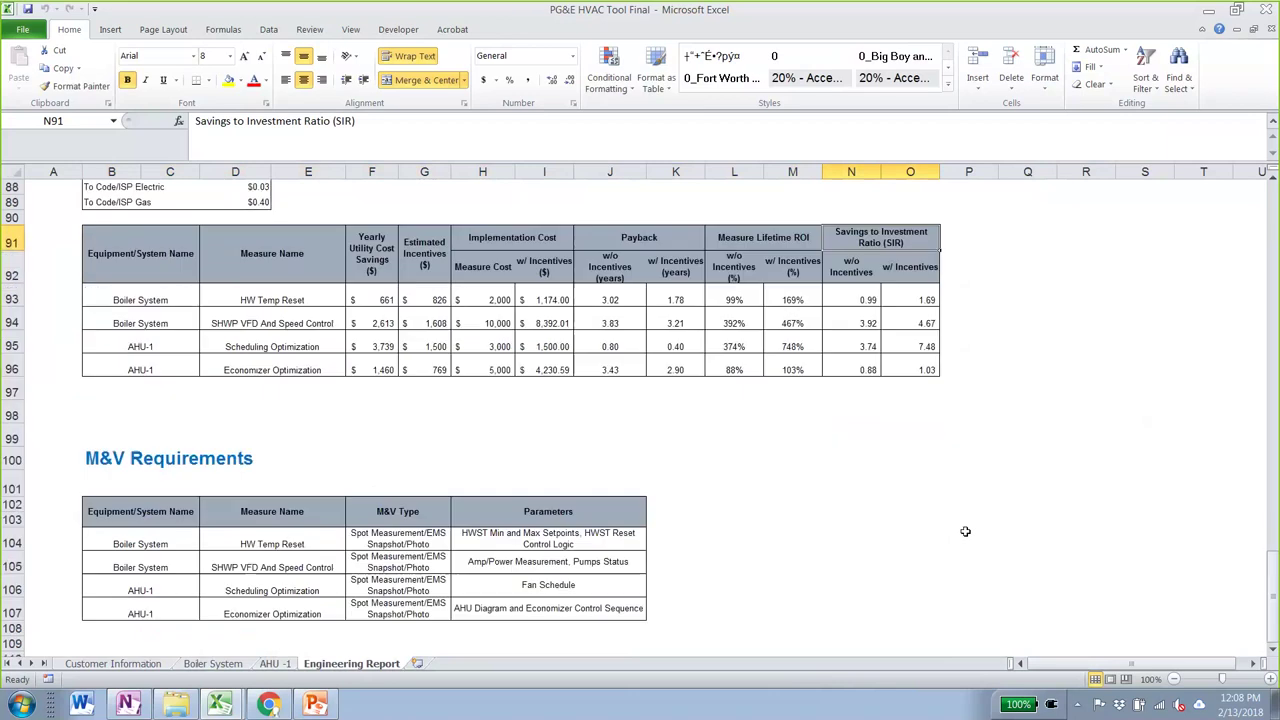
{"action": "left_click", "coordinate": [138, 467]}
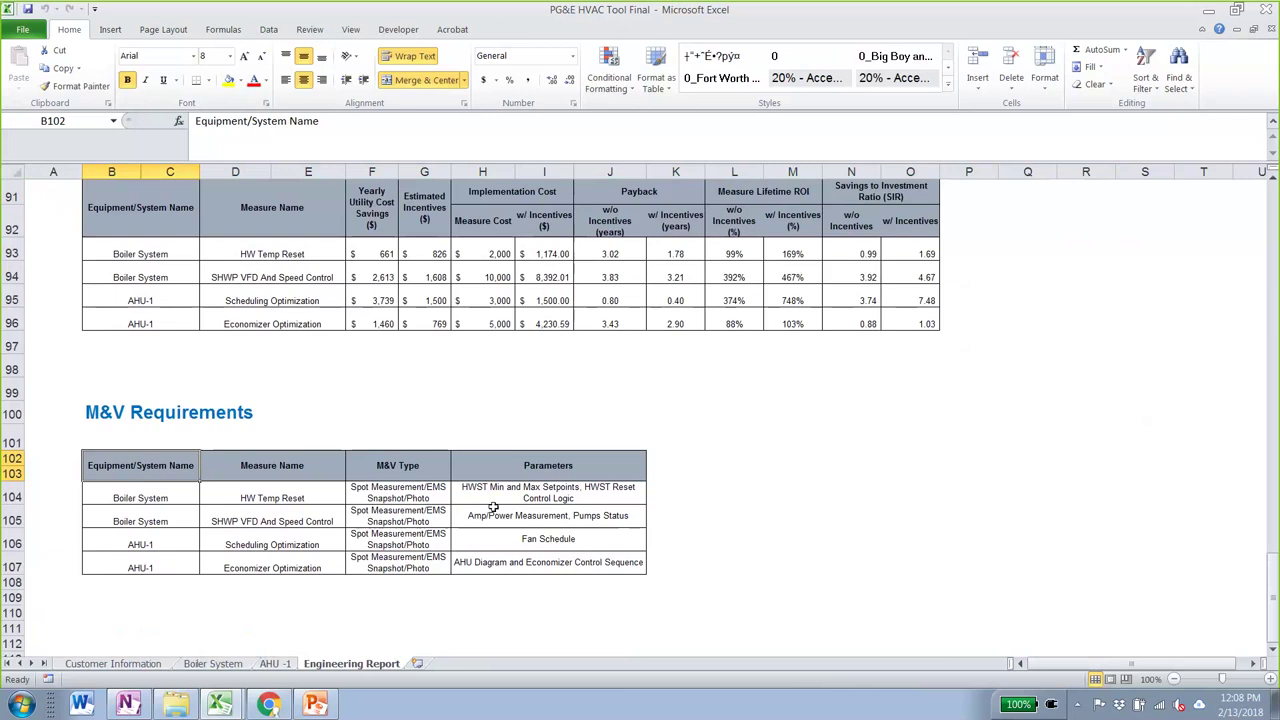
{"action": "left_click", "coordinate": [172, 494]}
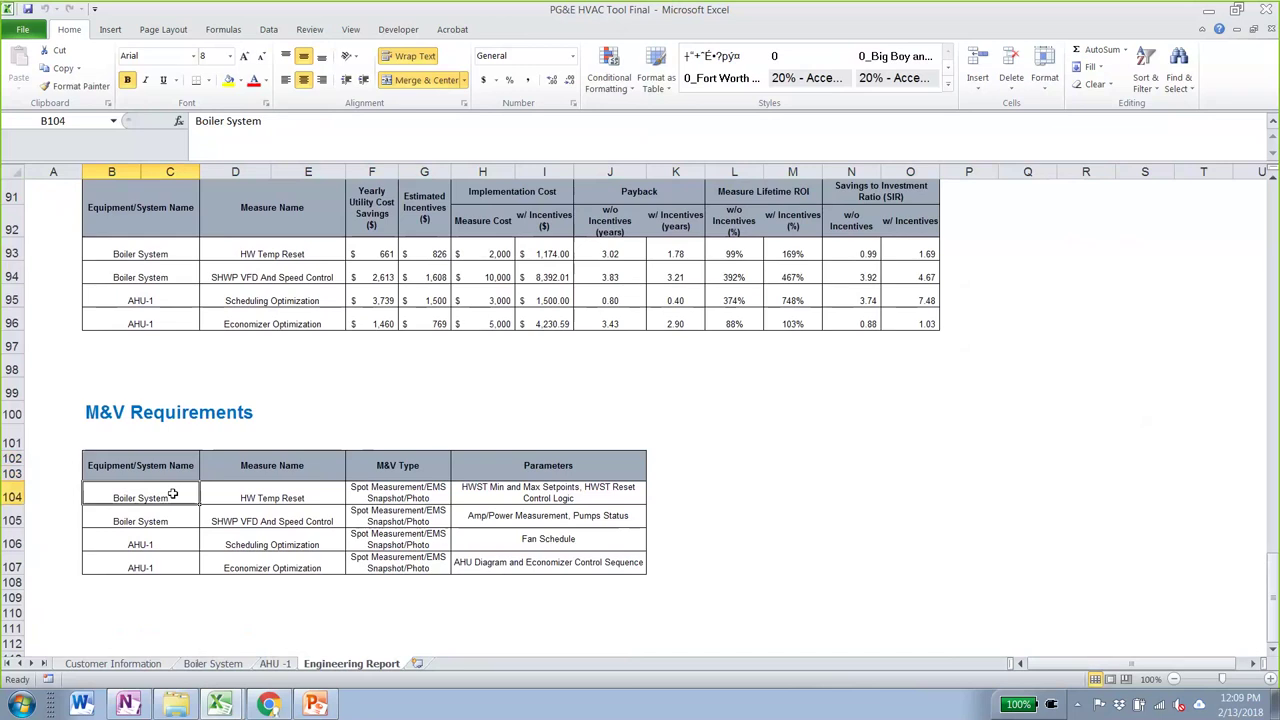
{"action": "left_click_drag", "start_coordinate": [172, 494], "coordinate": [463, 561]}
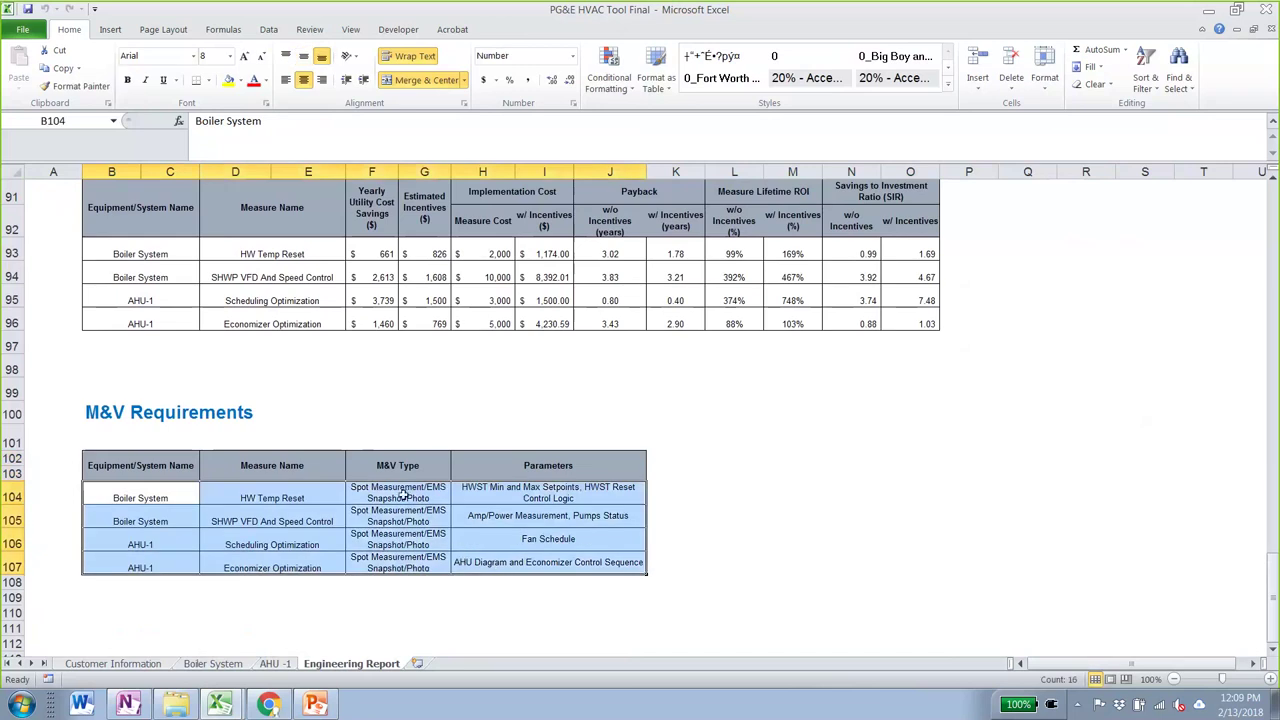
{"action": "left_click_drag", "start_coordinate": [400, 490], "coordinate": [409, 566]}
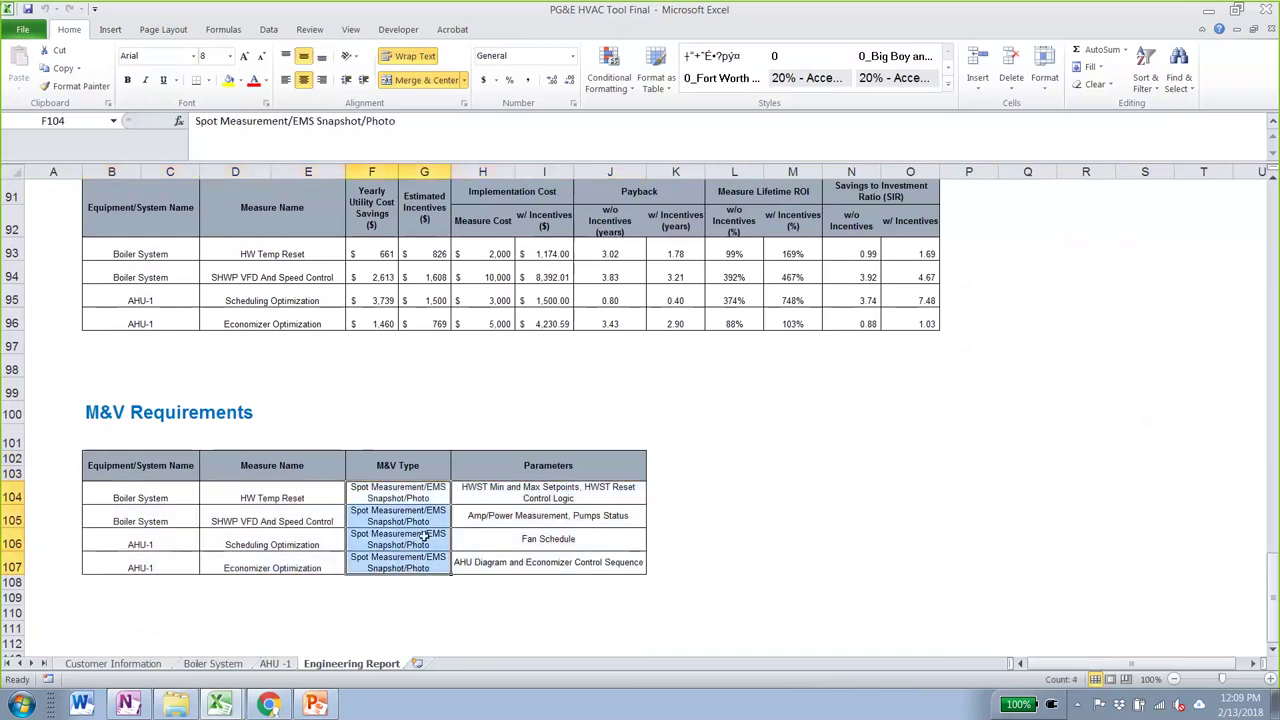
{"action": "left_click", "coordinate": [424, 488]}
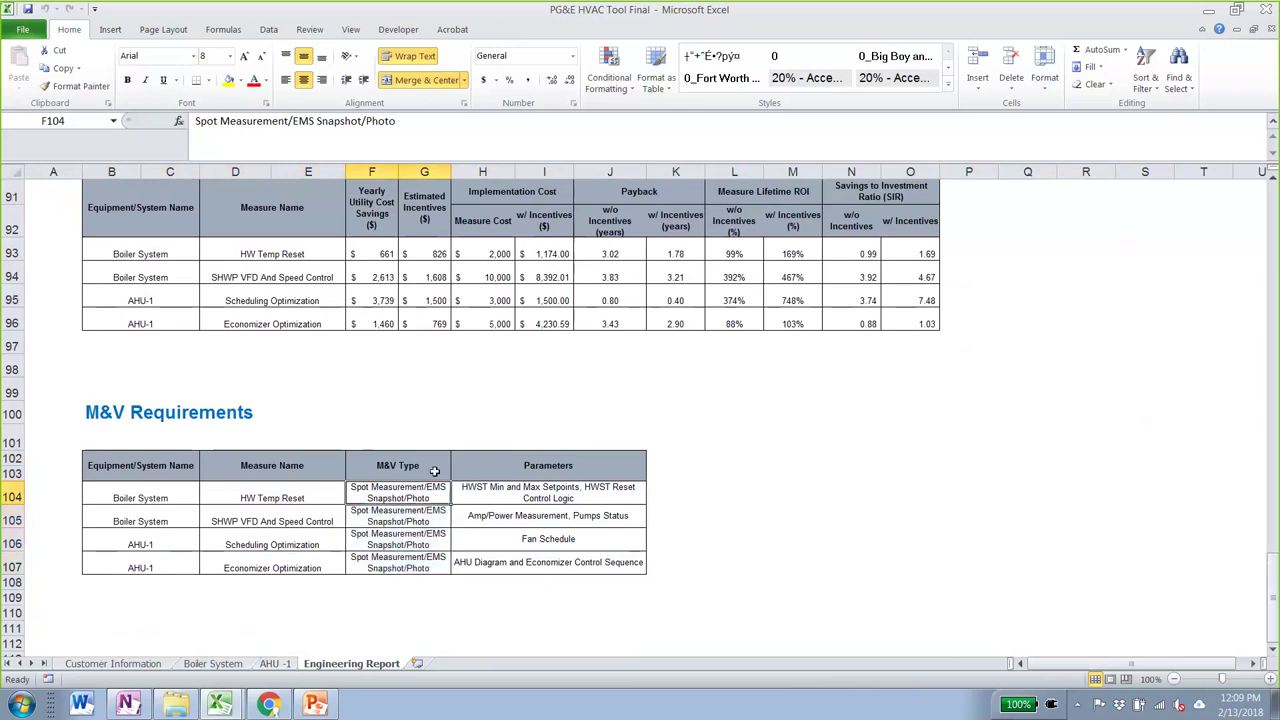
{"action": "double_click", "coordinate": [584, 487]}
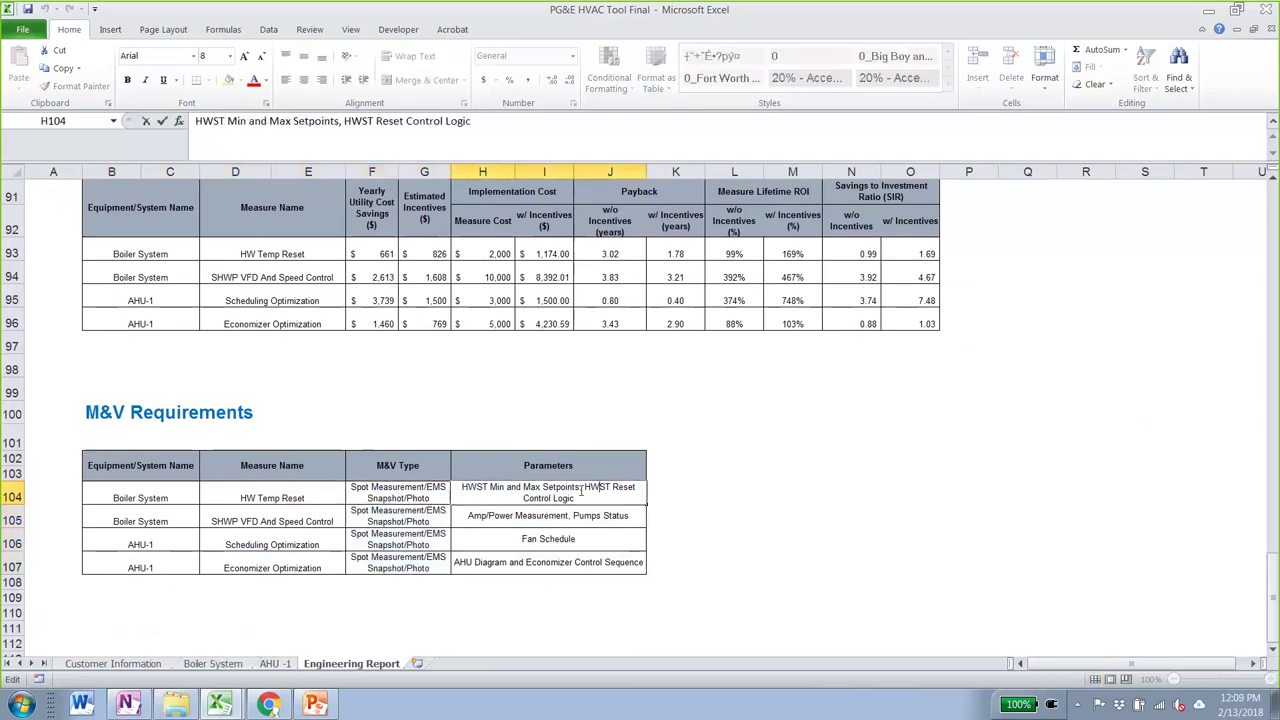
{"action": "left_click", "coordinate": [605, 556]}
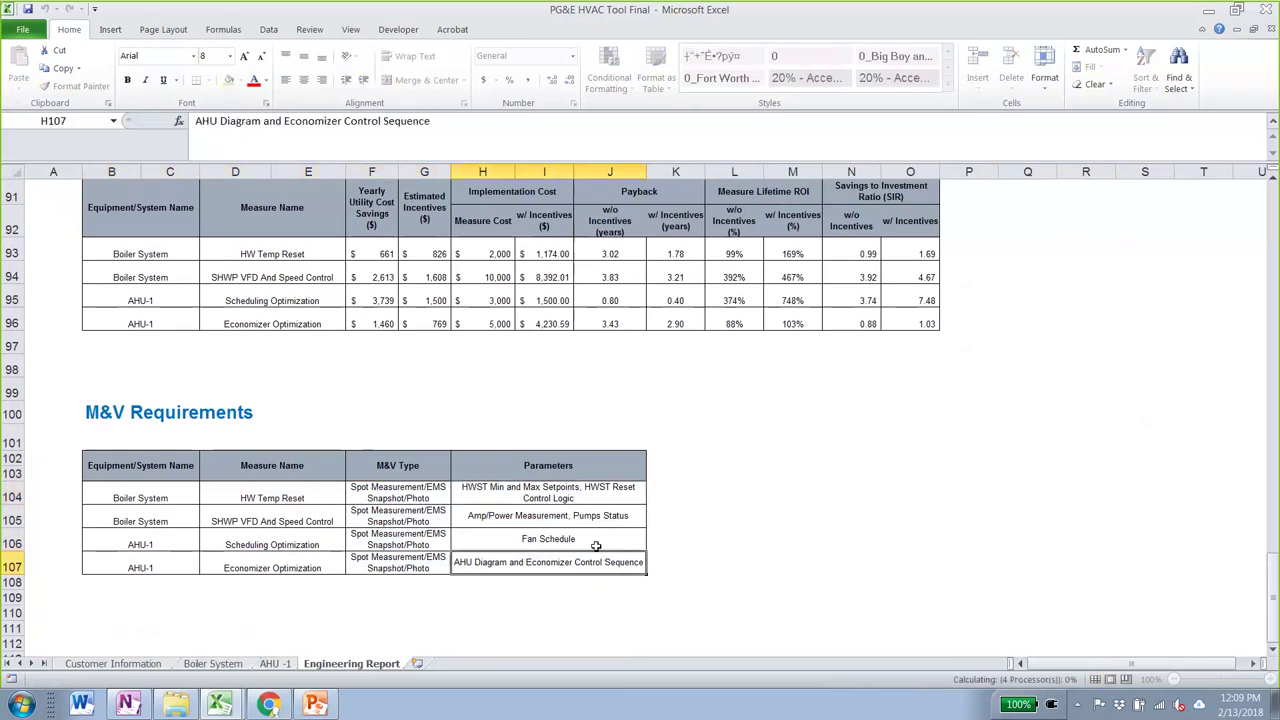
{"action": "scroll", "coordinate": [600, 550], "scroll_direction": "up", "scroll_amount": 10}
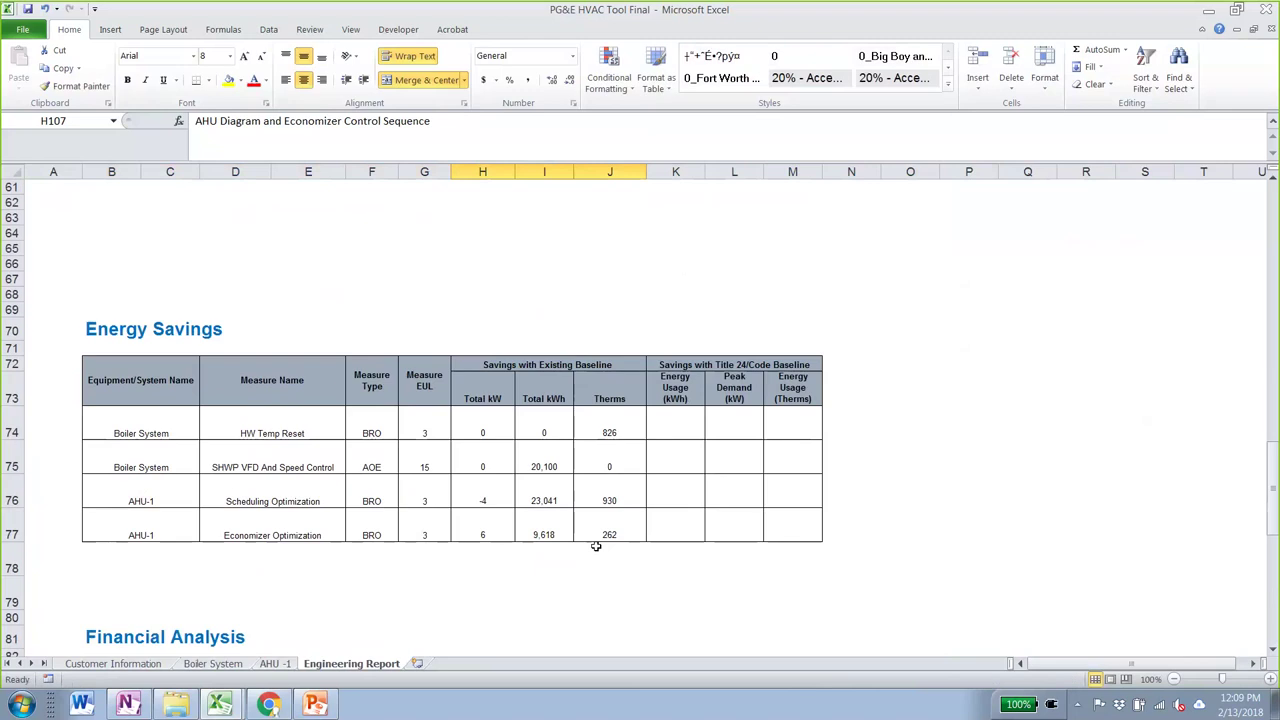
{"action": "scroll", "coordinate": [595, 546], "scroll_direction": "down", "scroll_amount": 1}
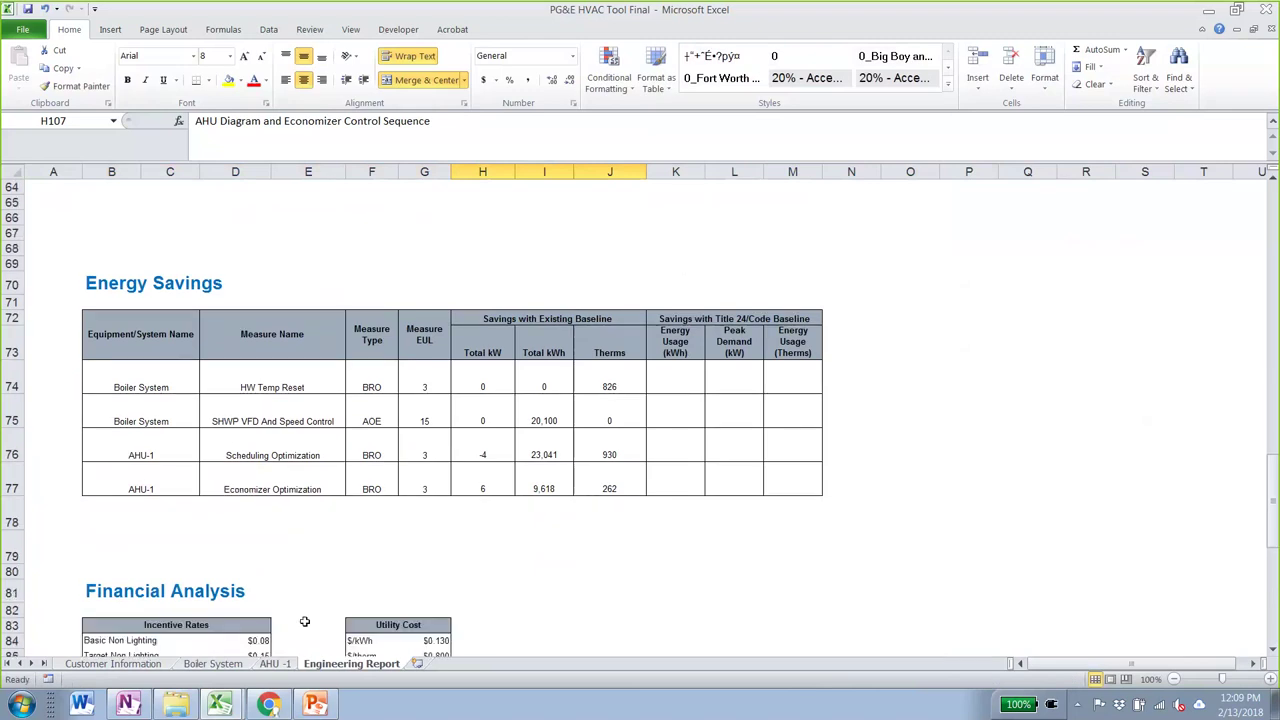